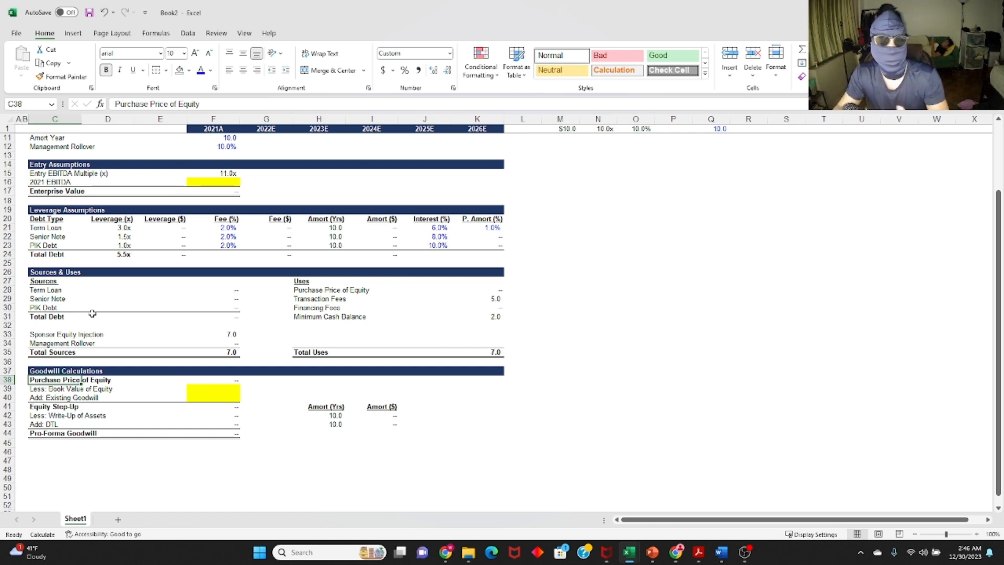
Copy the entire Goodwill Calculations header row 37 to row 46, below the Pro-Forma Goodwill line.
scroll(59, 360, down, 1)
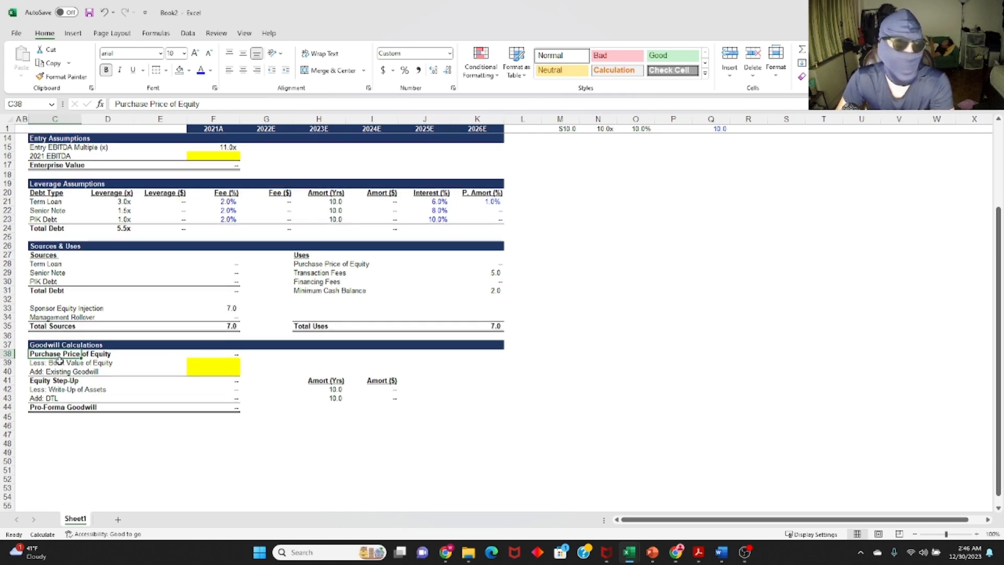
click(52, 344)
scroll(83, 332, down, 2)
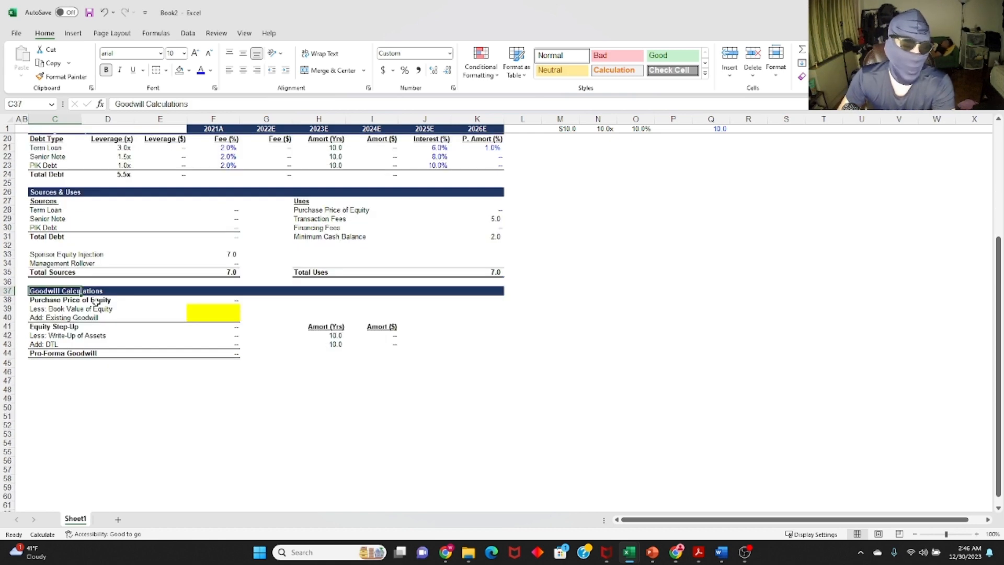
key(shift+space)
key(ctrl+c)
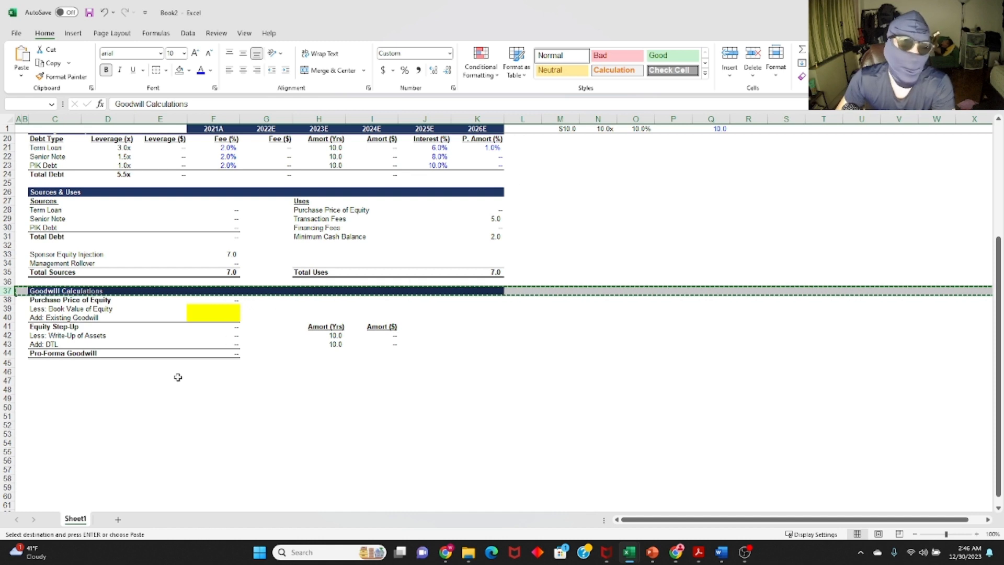
scroll(178, 377, down, 3)
click(68, 292)
key(shift+space)
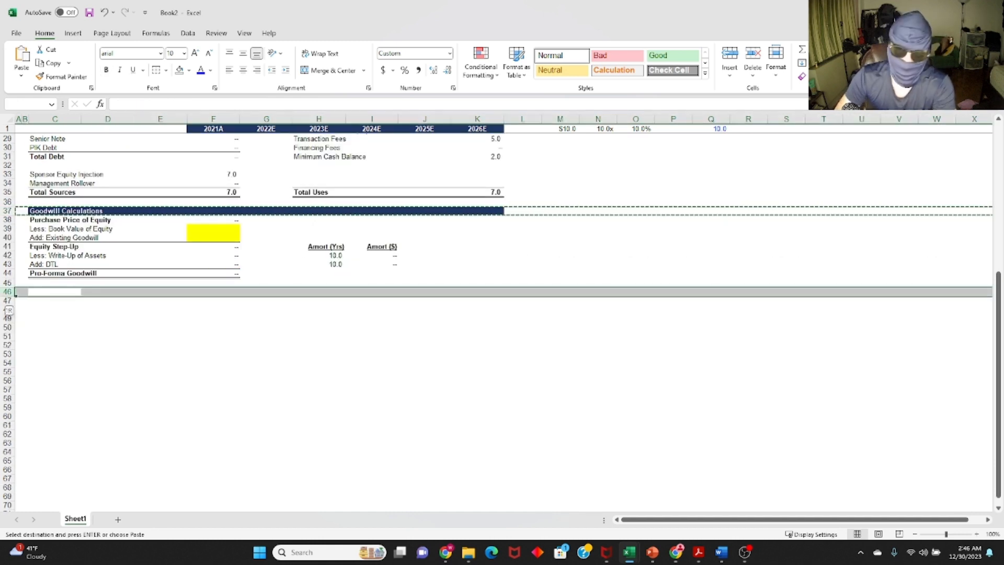
key(ctrl+v)
key(Escape)
Rename the copied section header in C46 as "P&L Assumptions".
key(Down)
key(Up)
key(F2)
key(shift+Home)
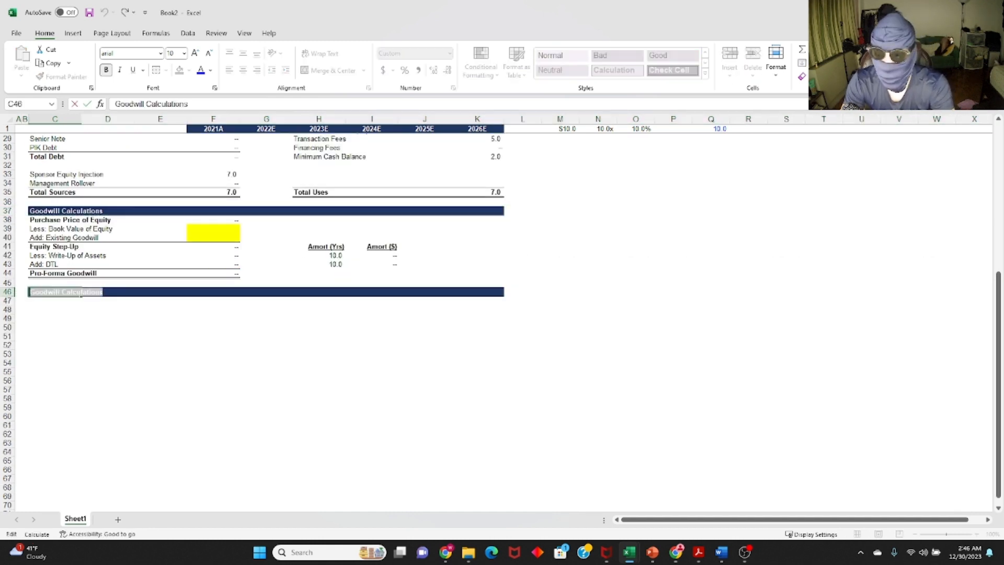
text(P&L As)
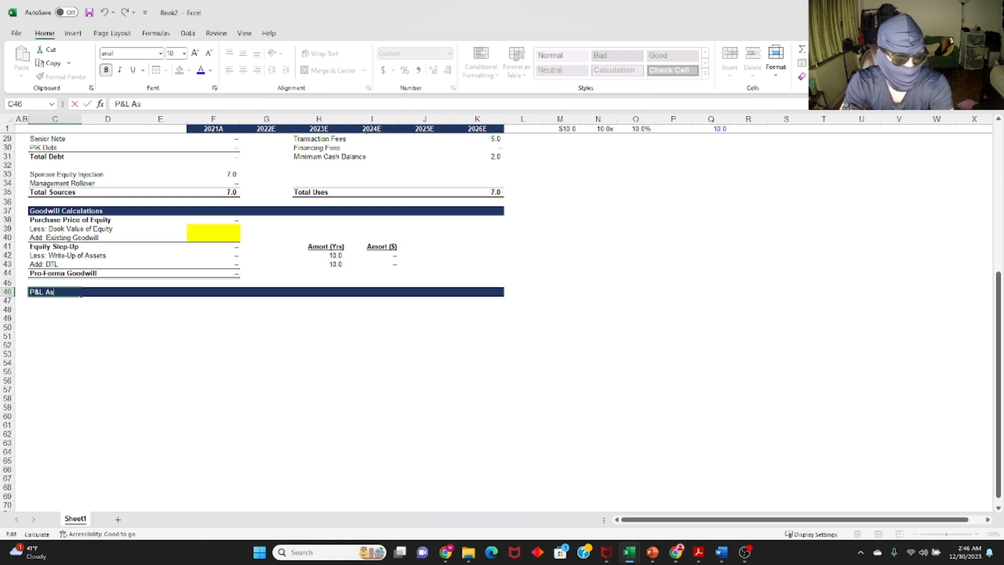
text(sumptions)
key(Return)
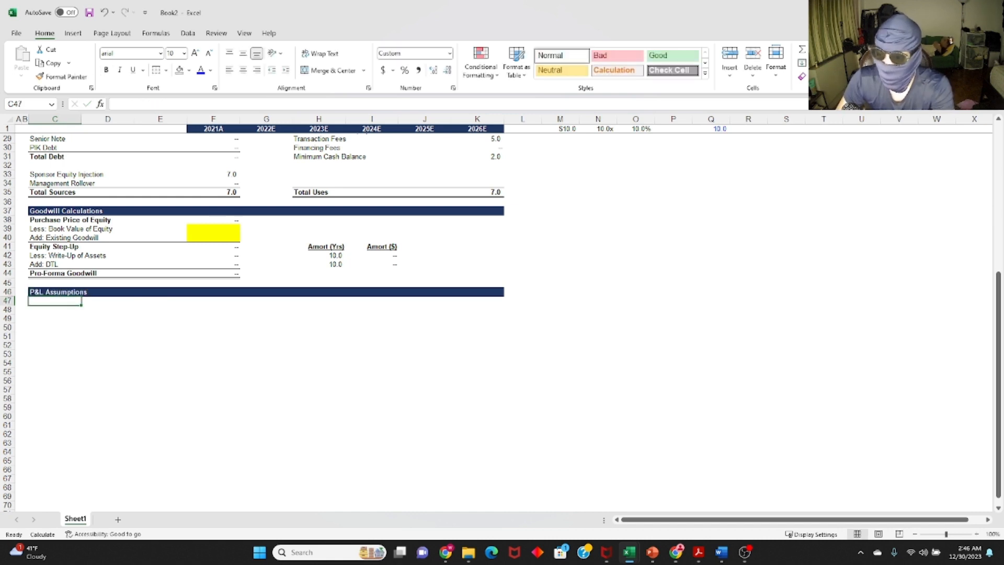
Enter the labels "Revenue" in C47 and "Gross Profit" in C49, leaving row 48 blank between them.
key(alt+Tab)
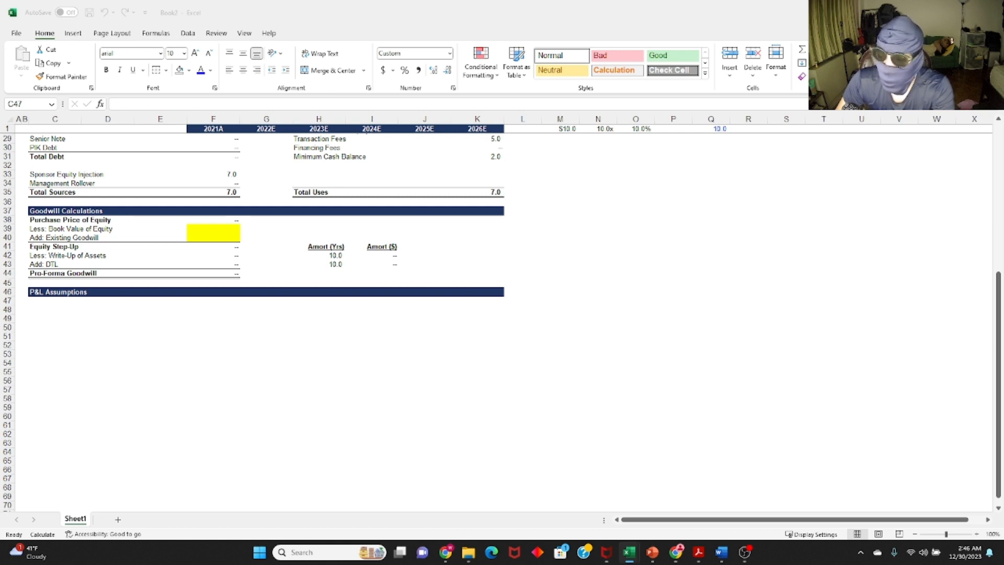
key(alt+Tab)
text(Revenue)
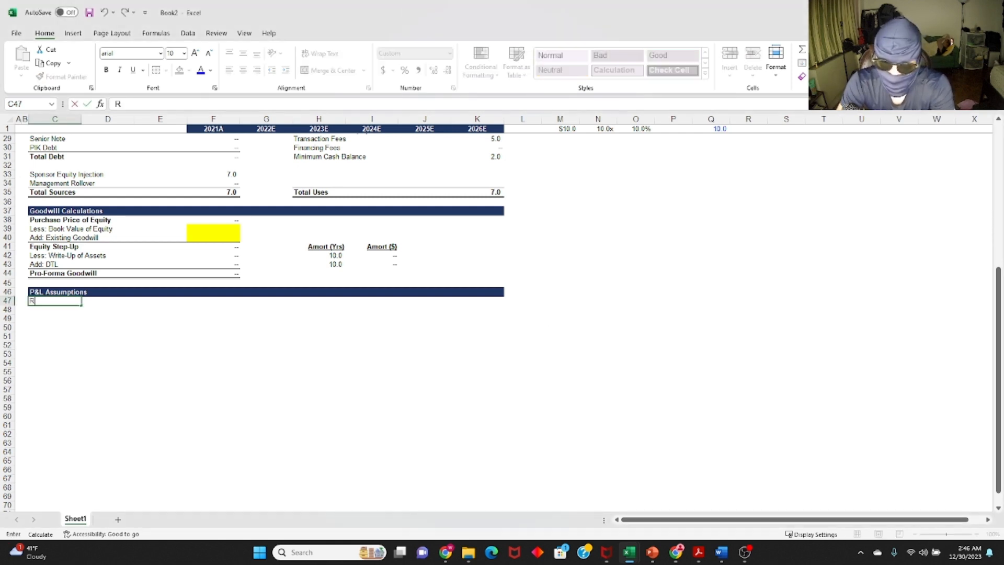
key(Escape)
text(Reve)
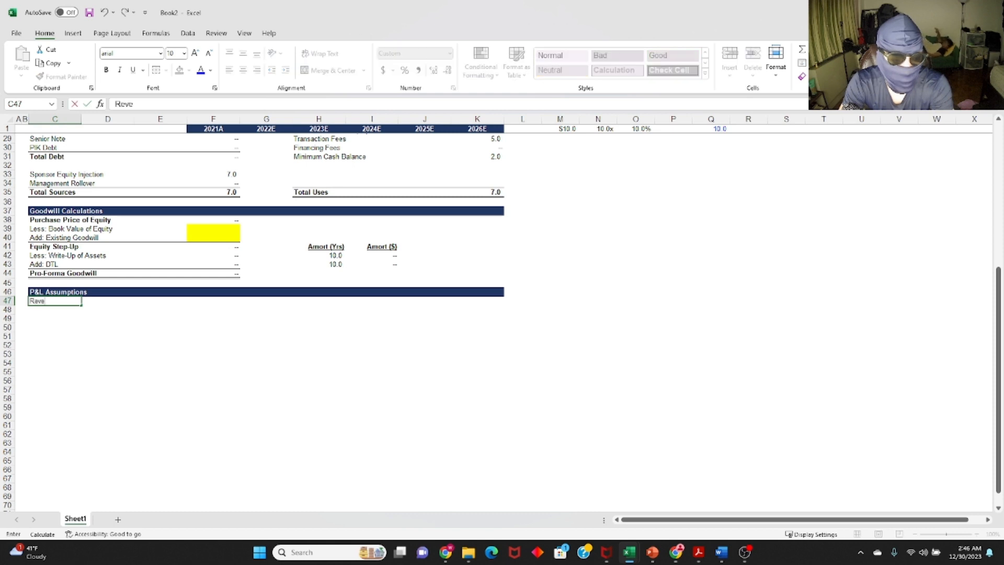
text(nue)
key(Return)
key(Return)
text(Gros)
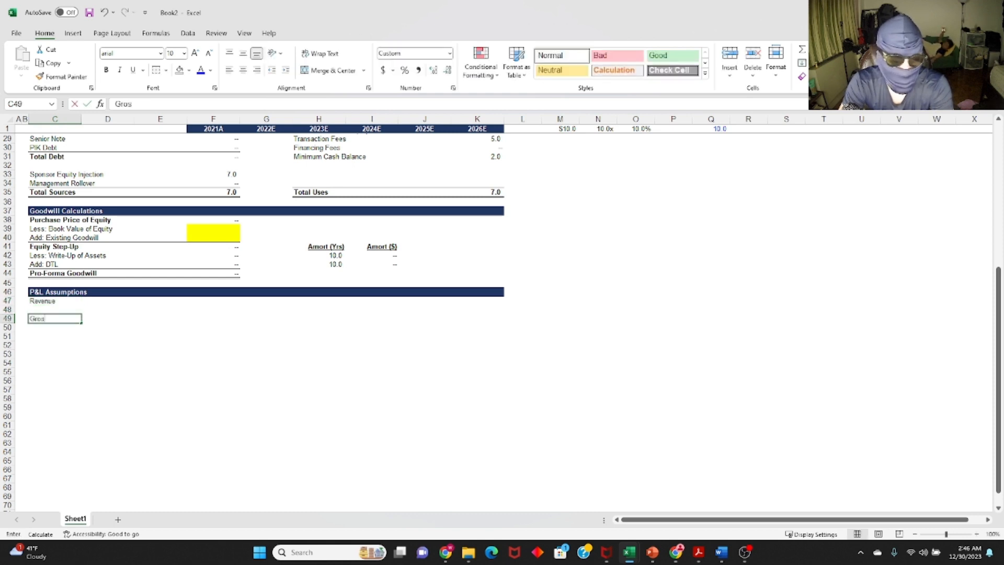
text(s Profit)
key(Return)
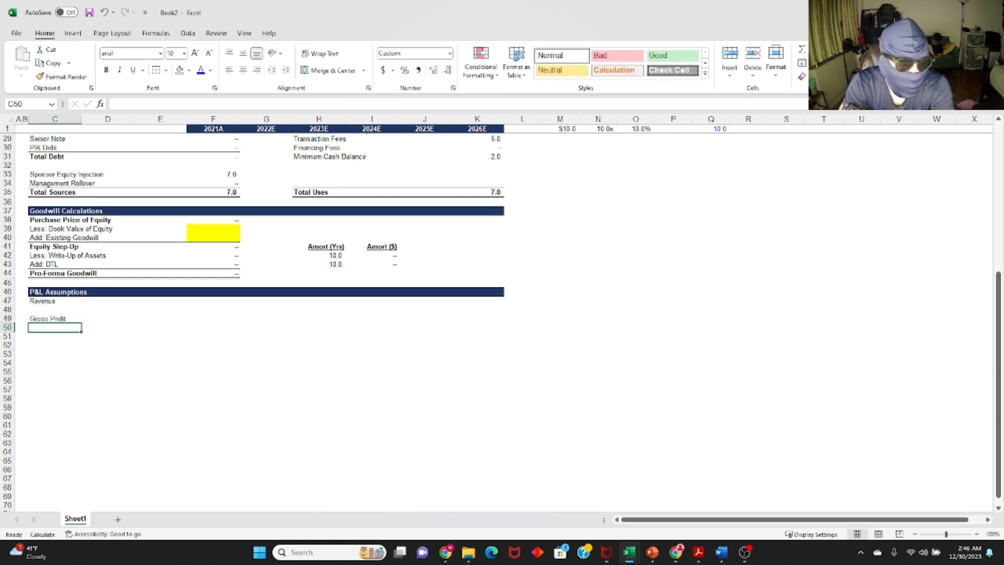
Add the operating expense labels "Less: S&M" in C50 and "Less: G&A" in C51.
text(Less: S&M)
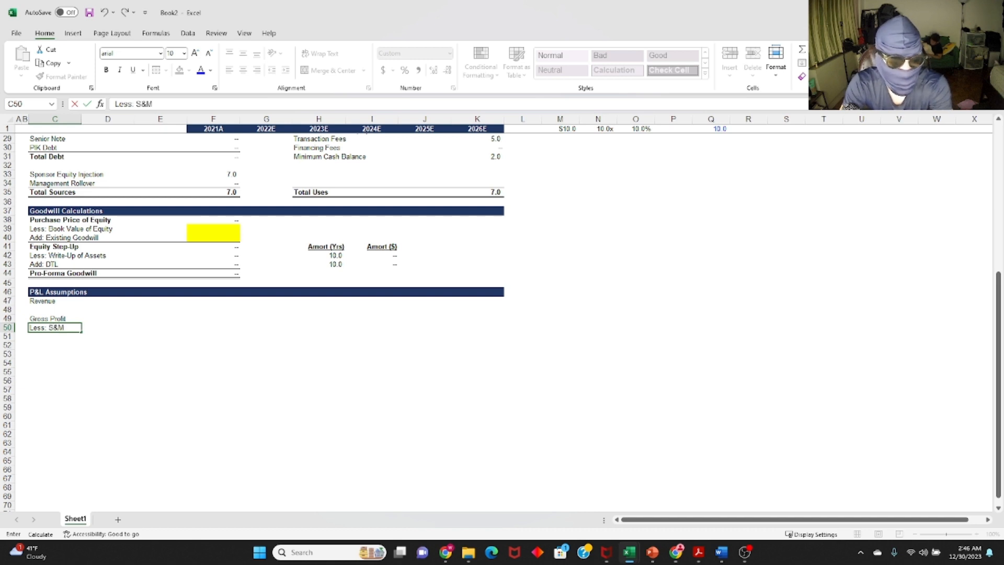
key(Return)
key(Up)
key(ctrl+c)
key(Down)
key(Return)
key(F2)
key(ctrl+shift+Left)
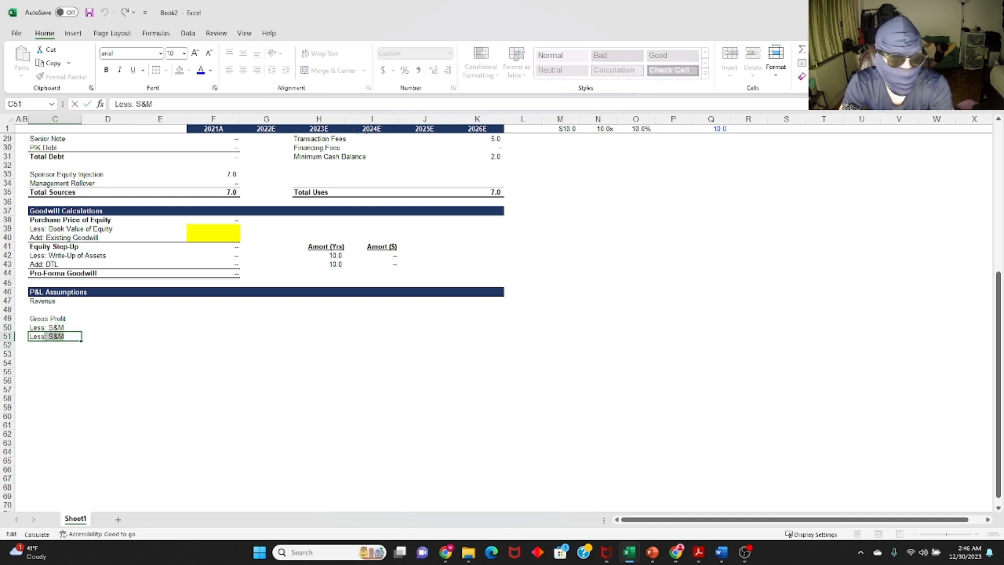
text(G&A)
key(Return)
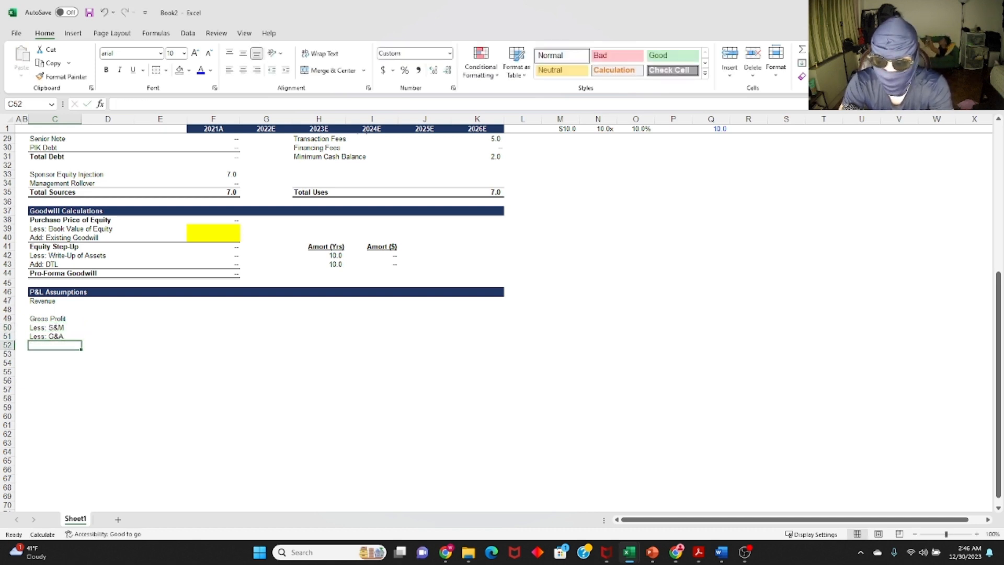
Enter "EBITDA" in C52 with its row in bold, and "Less: D&A" in C53.
text(EBITDA)
key(Return)
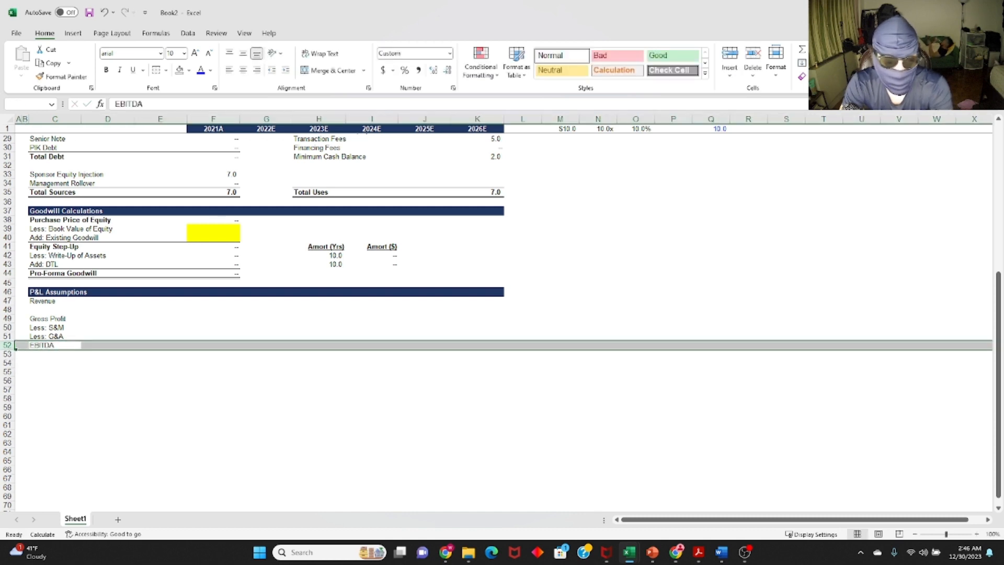
text(Less: D&A)
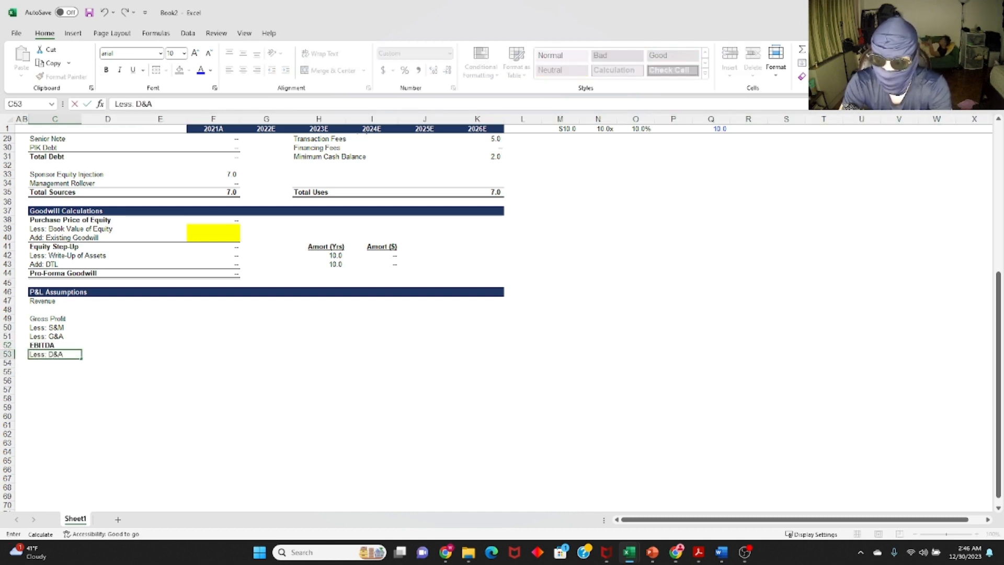
key(Return)
Enter the label "Less: Amortization of Intangible" in C54, correcting the spelling of its last word.
text(Less: Am)
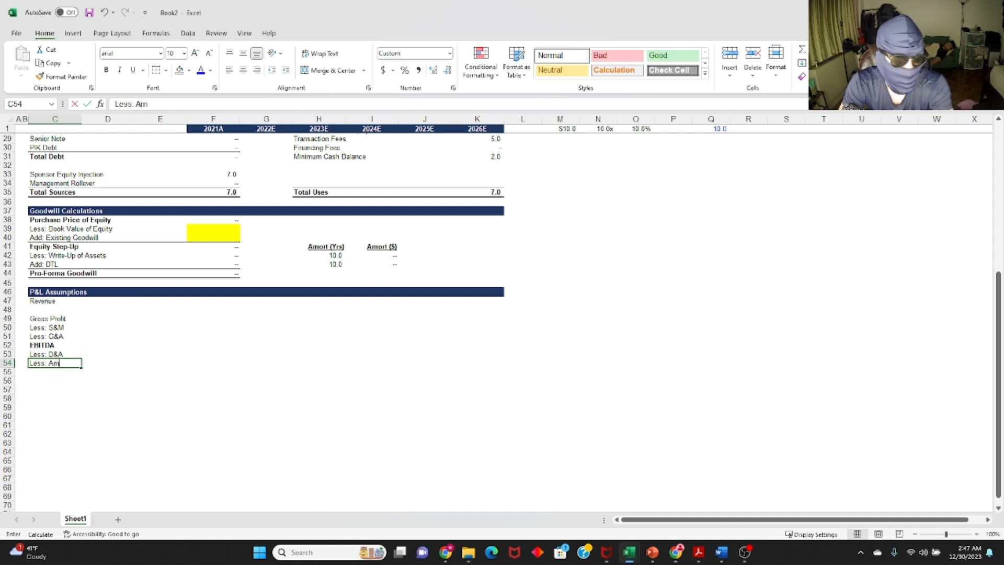
text(ortization of Int)
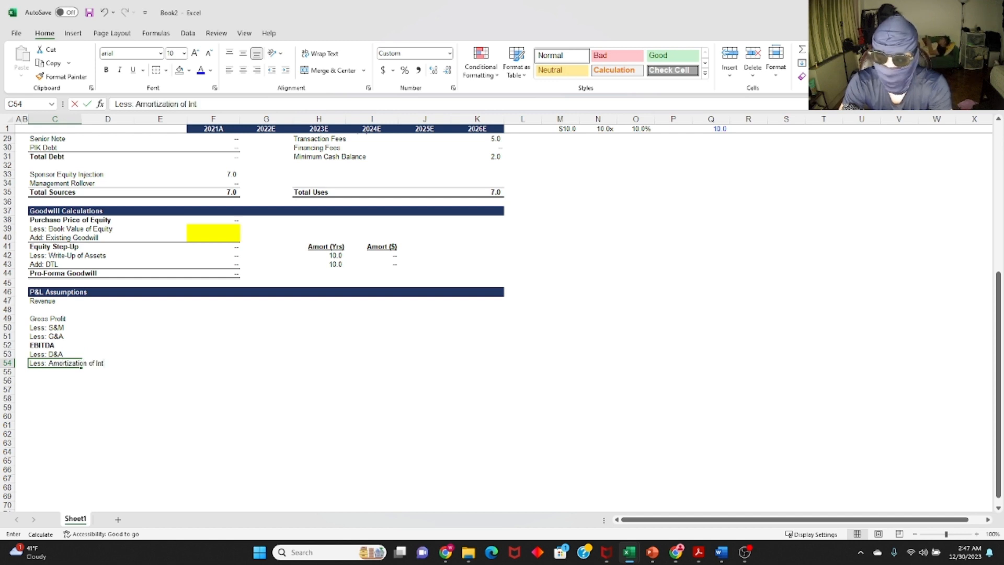
text(agibles)
key(Return)
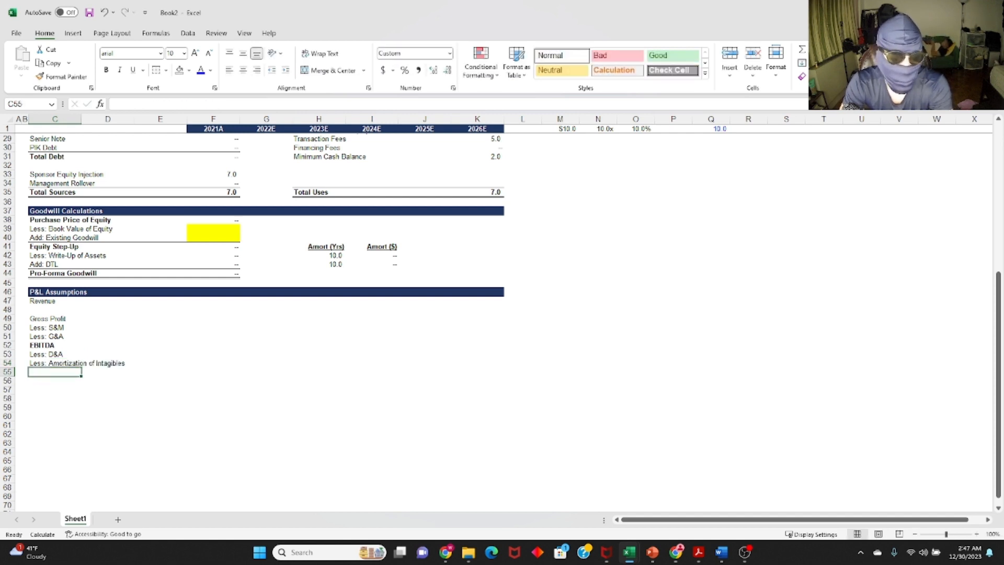
click(81, 364)
key(F2)
key(ctrl+shift+Left)
text(I)
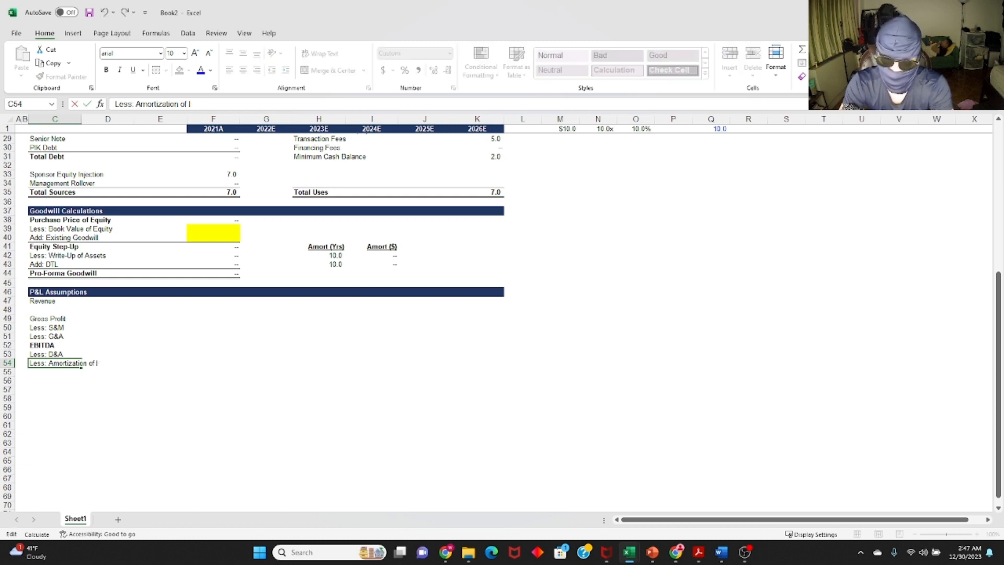
text(ntangible)
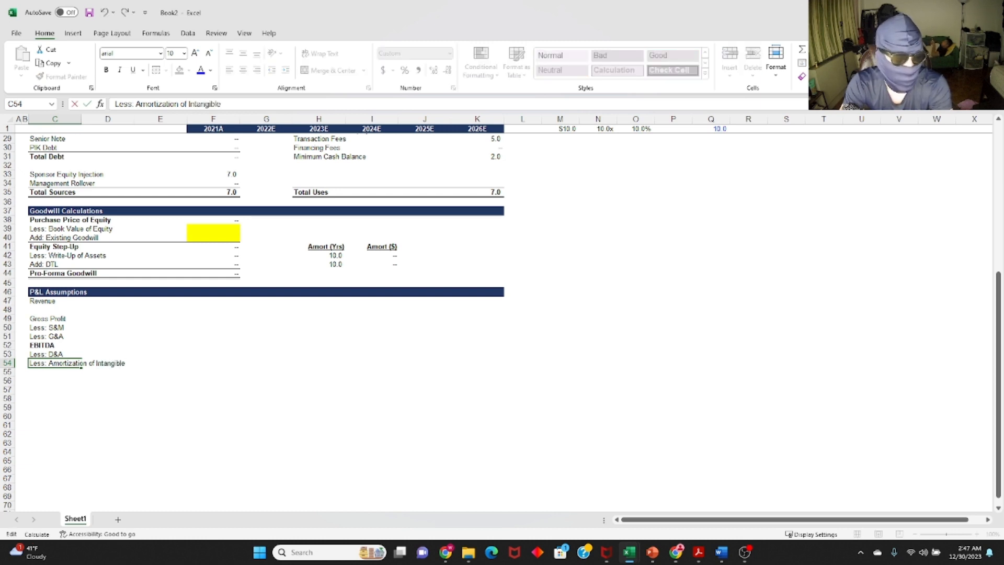
key(Return)
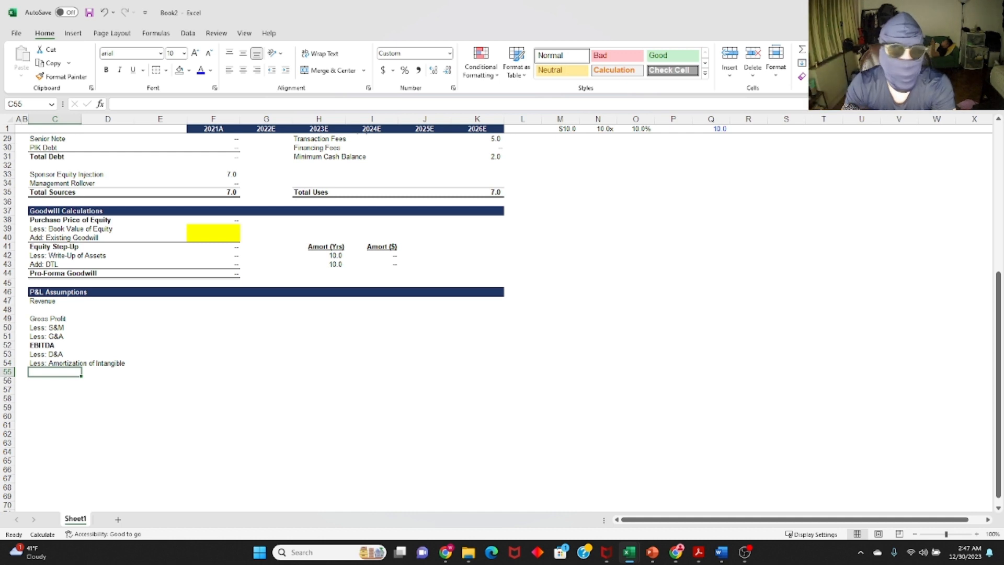
Enter the label "EBIT" in C55 and make it bold.
key(Up)
key(Down)
key(Up)
key(Down)
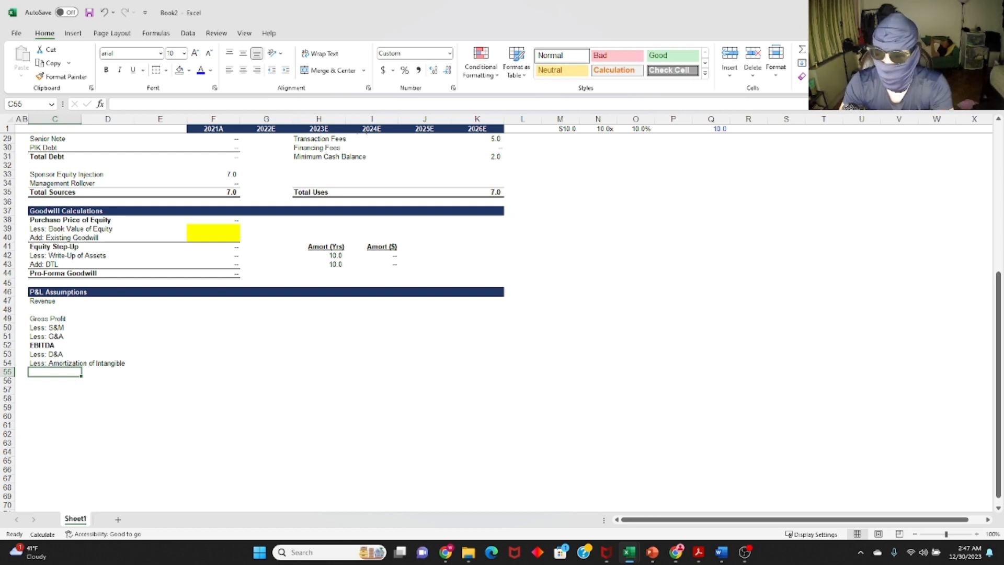
text(EBIT)
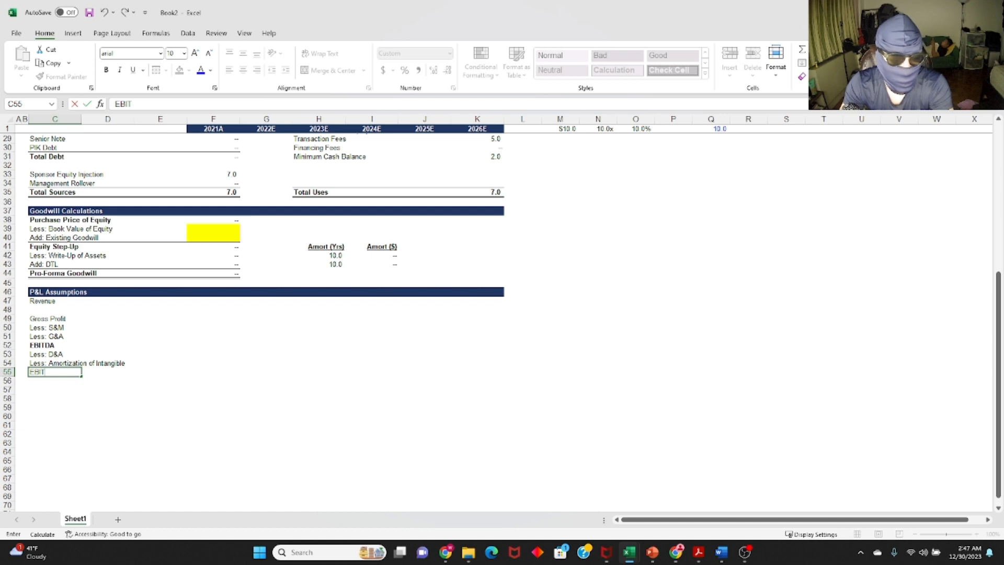
key(Return)
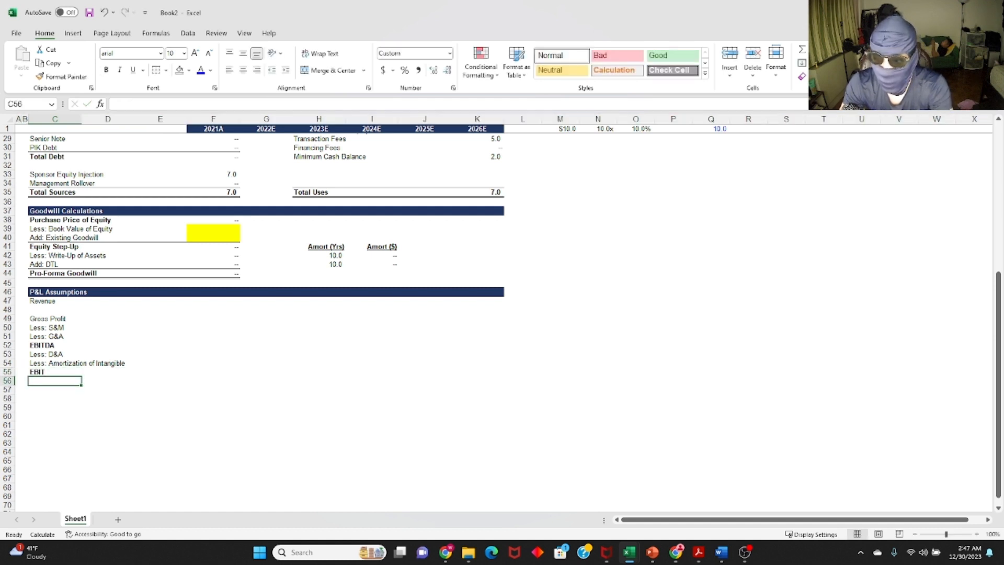
Add the interest labels "Less: Cash Interest Expense" in C56 and "Less: PIK Interest" in C57.
text(Less: Cash I)
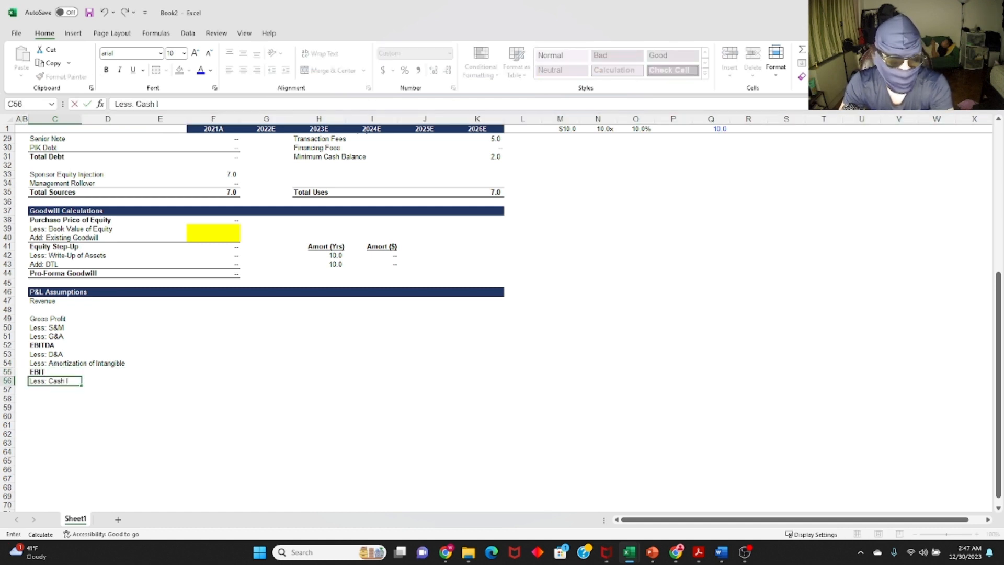
text(nterest Expense)
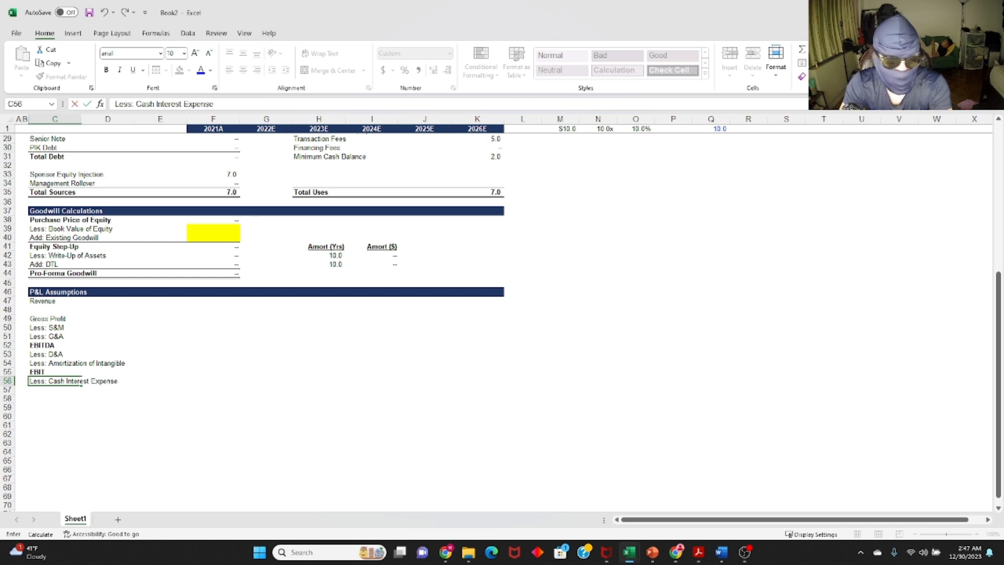
key(Return)
text(LessL)
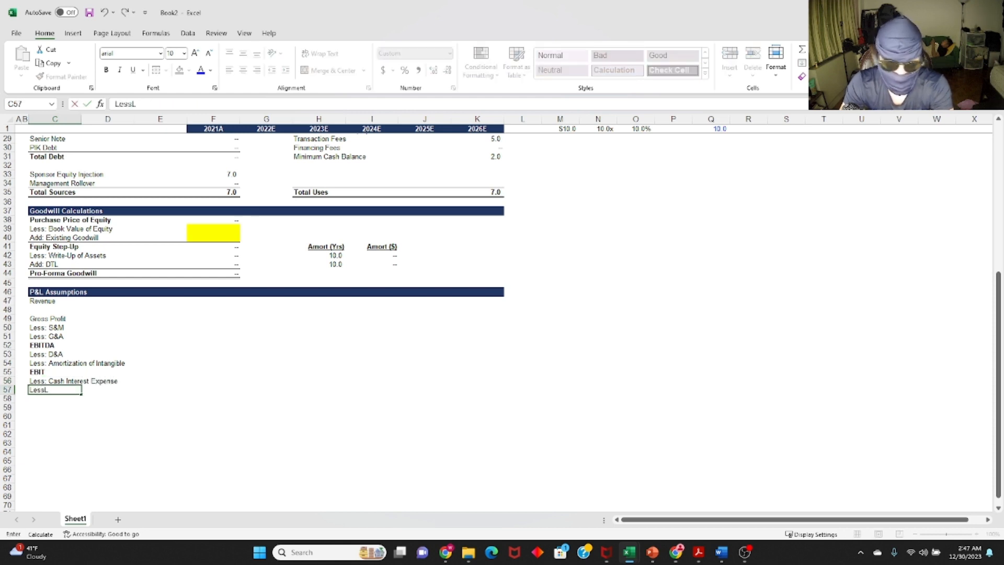
text( PIK)
key(BackSpace)
key(BackSpace)
key(BackSpace)
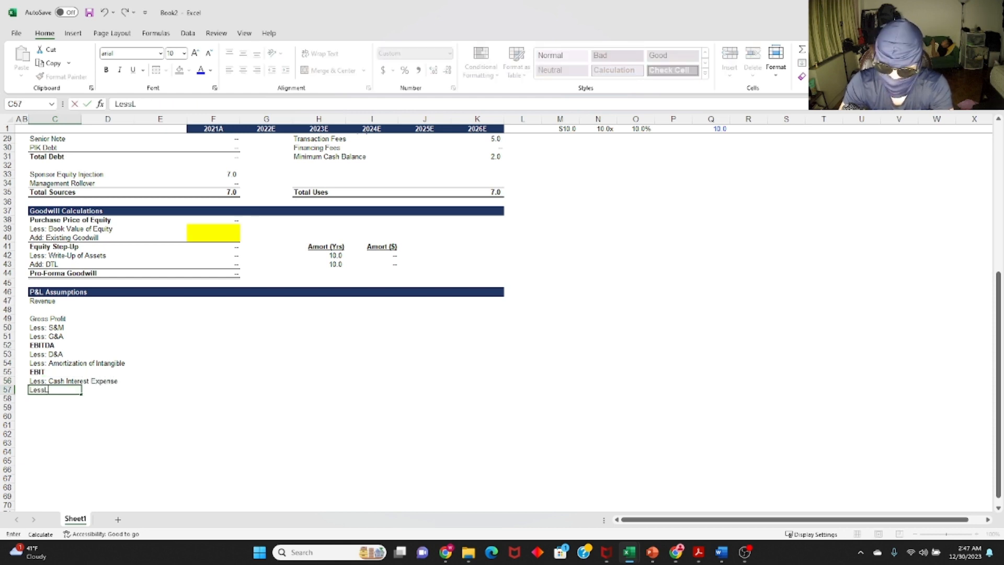
text(PIK Interest)
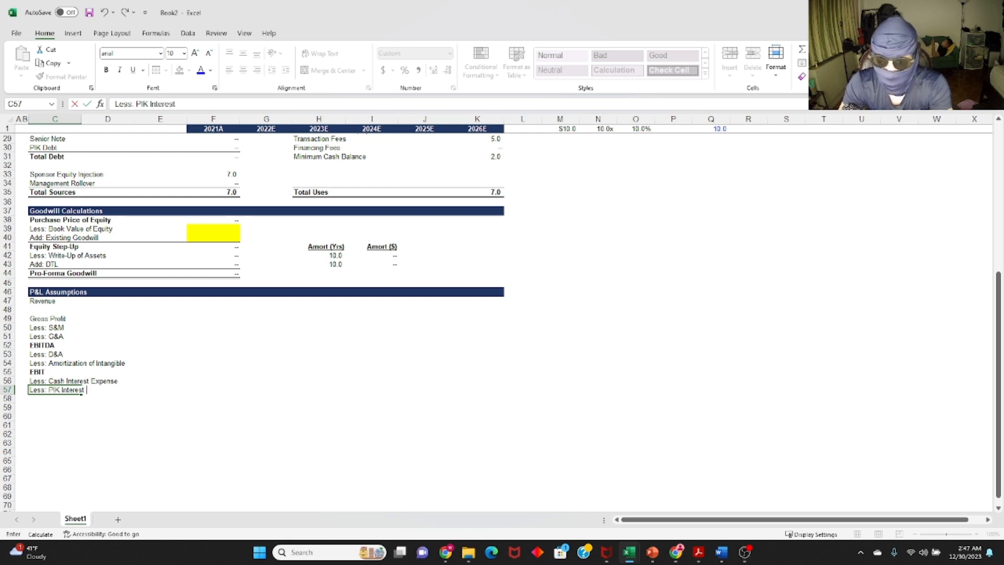
key(Return)
Enter the label "Less: Amortization of Financing Fees" in C58.
text(Less: Am)
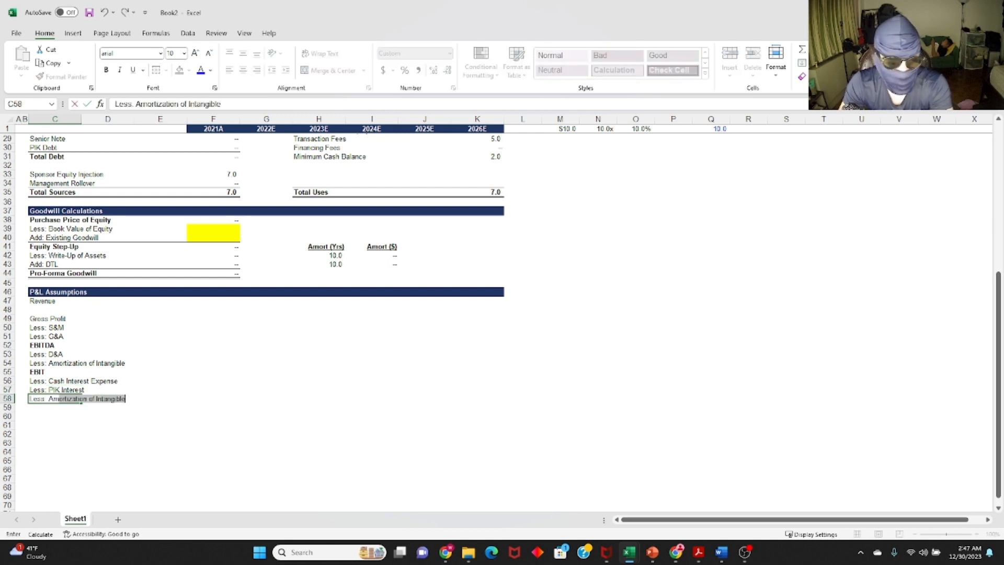
text(ortization of)
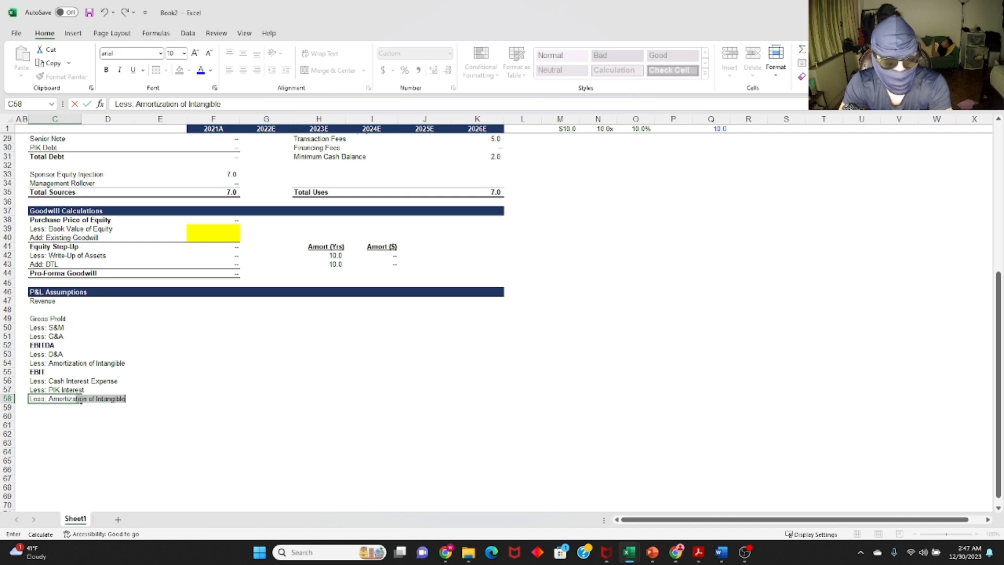
text( Financ)
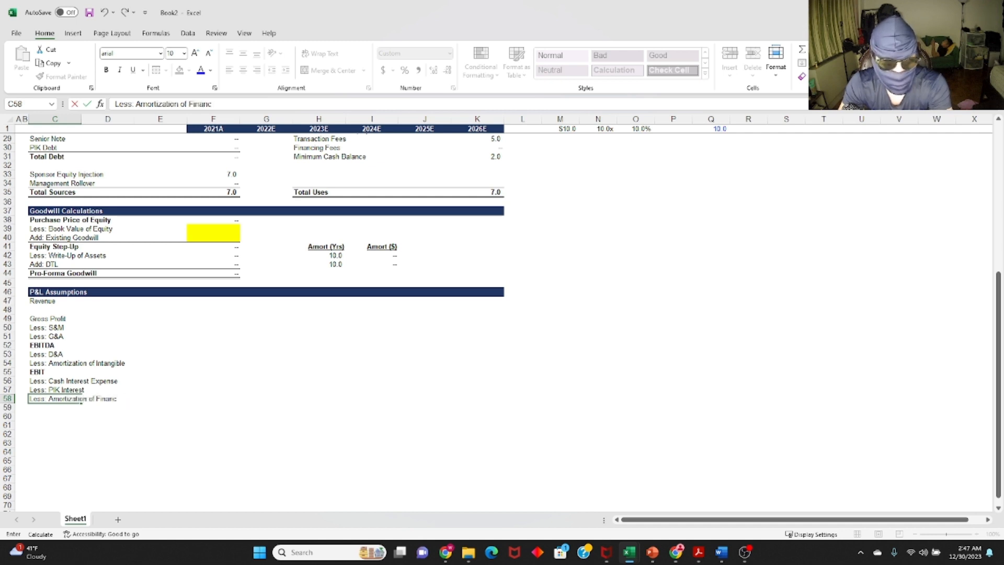
text(ing Fees)
key(Return)
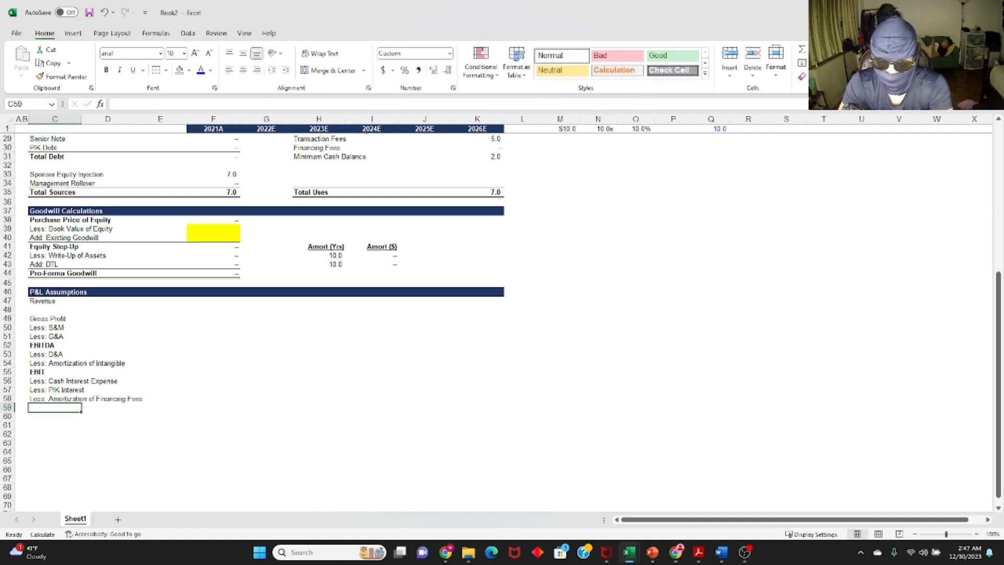
Enter the labels "EBT" in C59 and "Less: Taxes" in C60.
text(EBT)
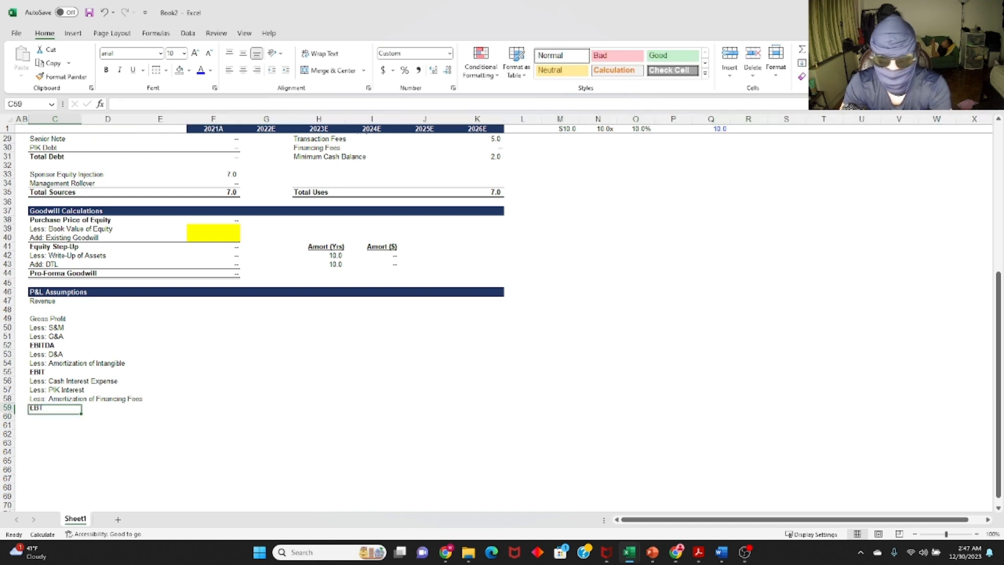
key(Return)
text(L)
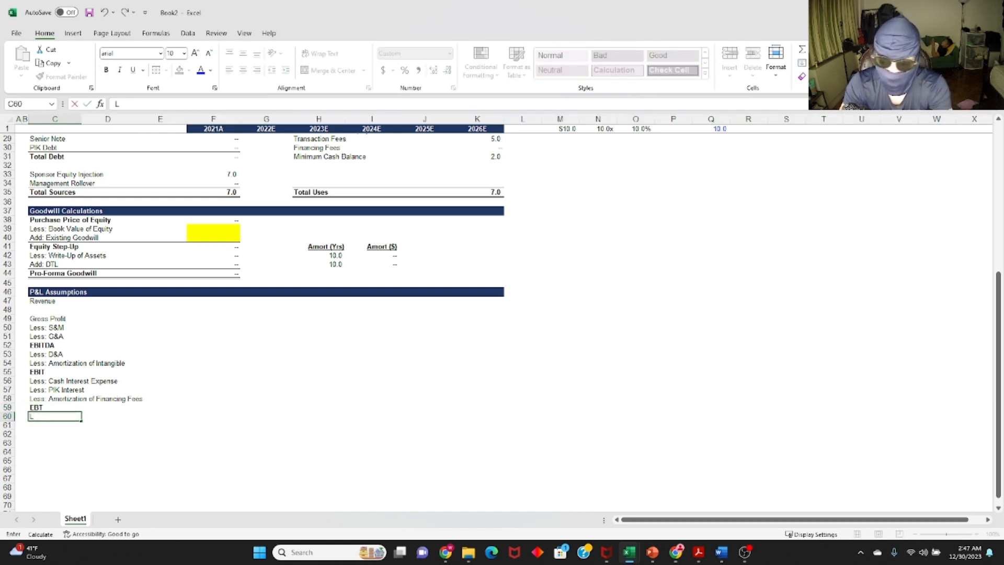
text(ess: Taxes)
key(Return)
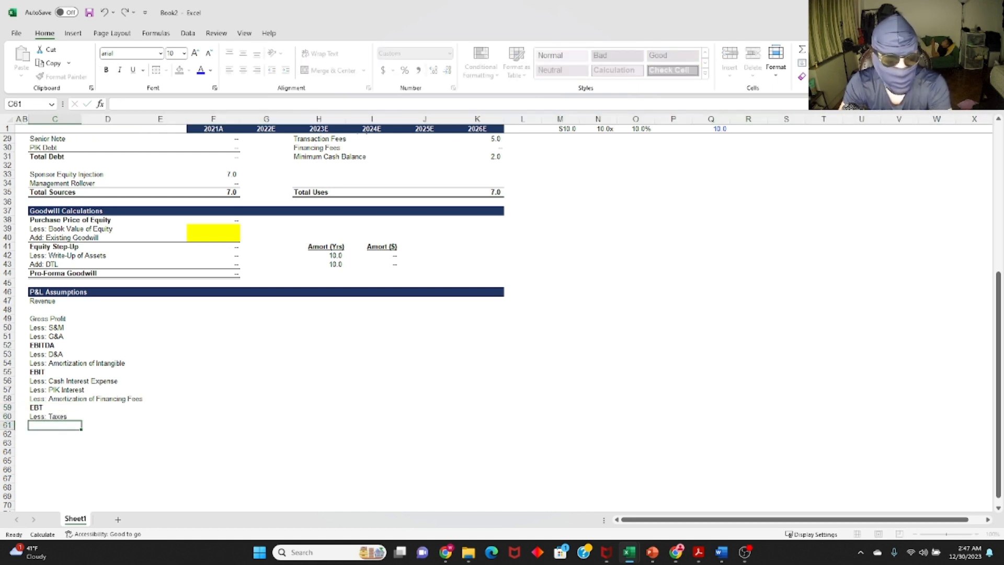
Enter the label "Net Income" in C61 and make its entire row bold.
text(Net Inc)
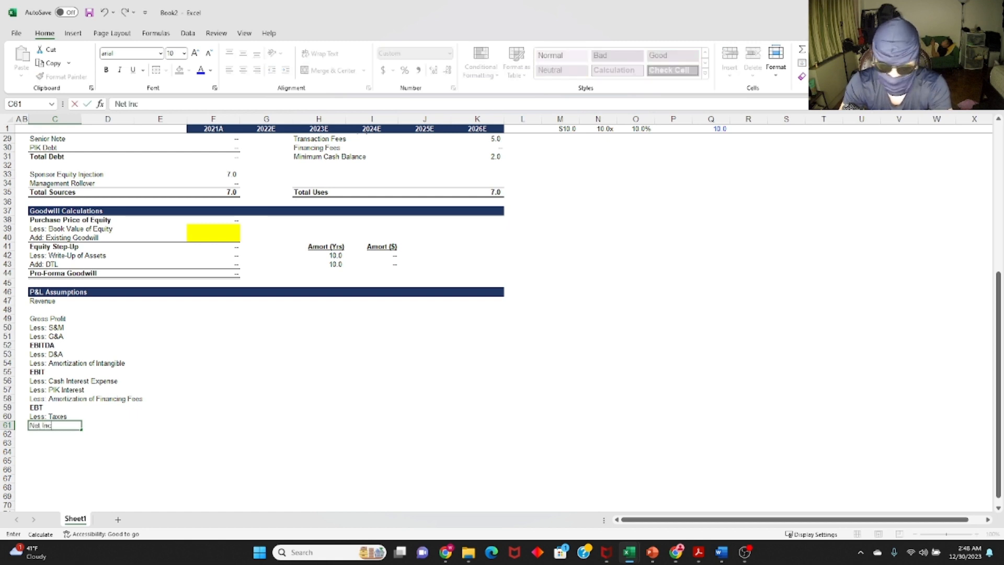
text(ome)
key(Return)
key(Up)
key(shift+space)
key(ctrl+b)
Add a top border to the EBITDA row across C52:K52.
key(Down)
key(Up)
key(Up)
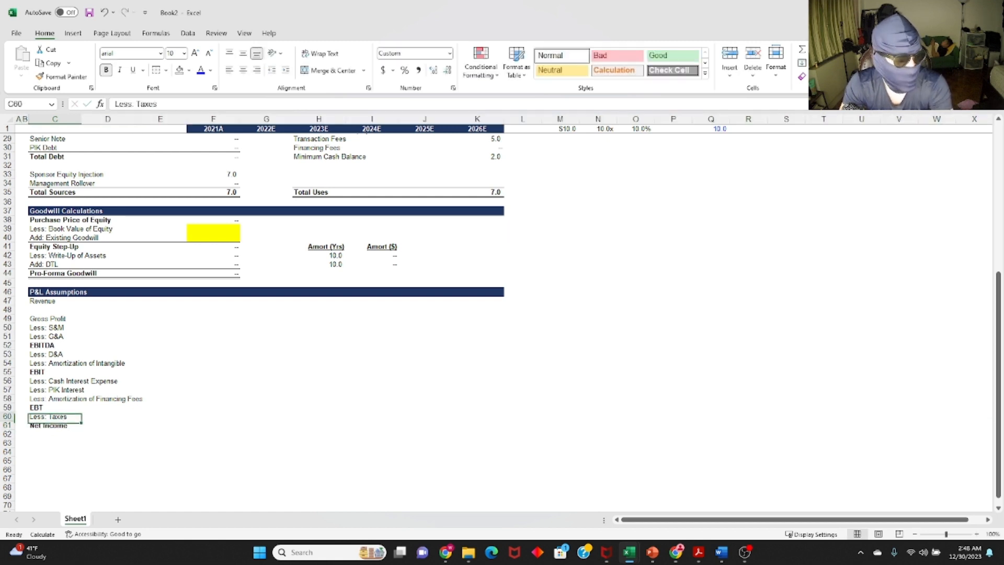
key(ctrl+Up)
key(Down)
key(Down)
key(Down)
key(shift+Right)
key(shift+Right)
key(shift+Right)
key(shift+Right)
key(shift+Right)
key(shift+Right)
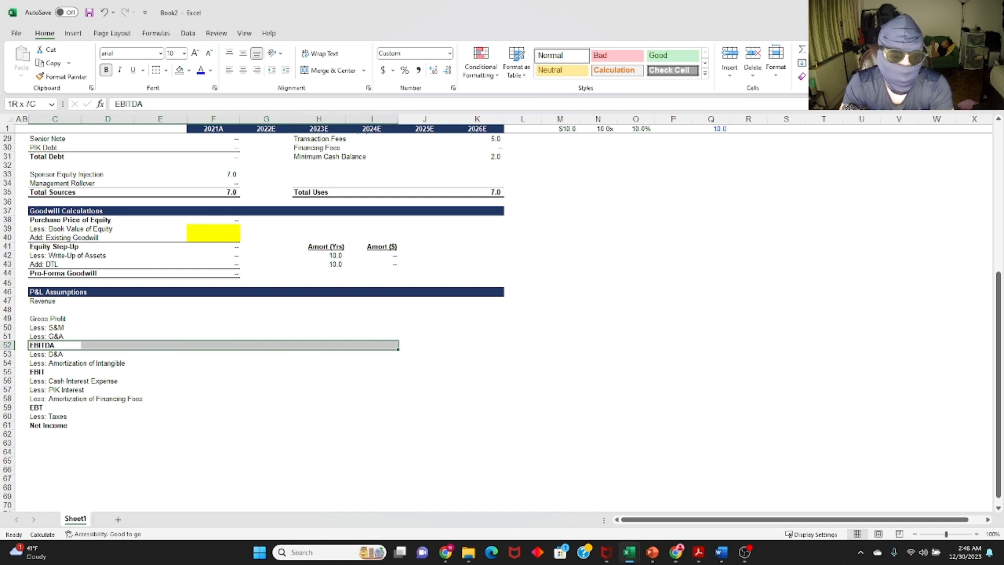
key(shift+Right)
key(shift+Right)
key(alt+h)
key(b)
key(p)
Add a top border to the EBIT row across C55:K55.
key(Down)
key(Down)
key(Down)
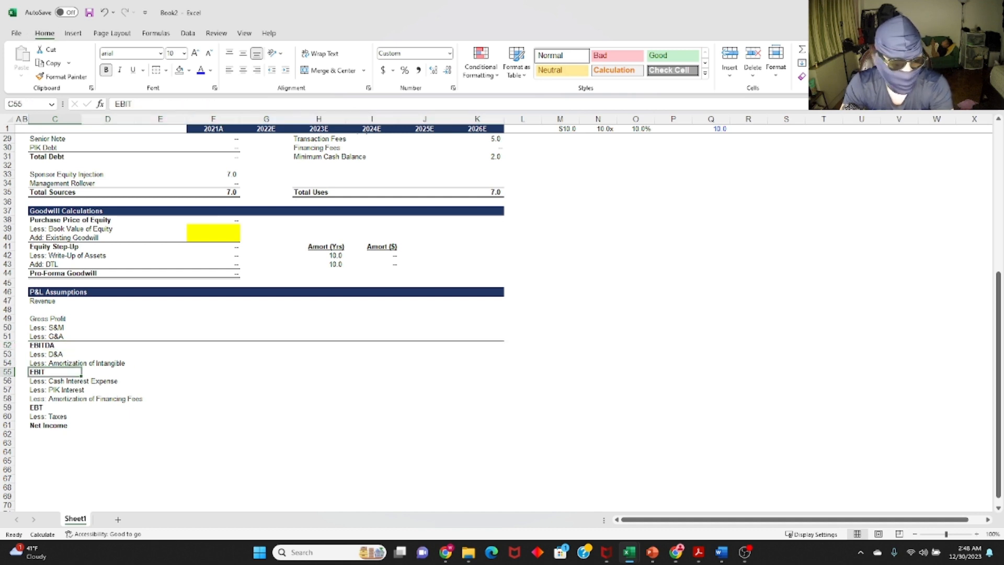
key(shift+Right)
key(shift+Right)
key(shift+Right)
key(shift+Right)
key(shift+Right)
key(shift+Right)
key(shift+Right)
key(shift+Right)
key(alt+h)
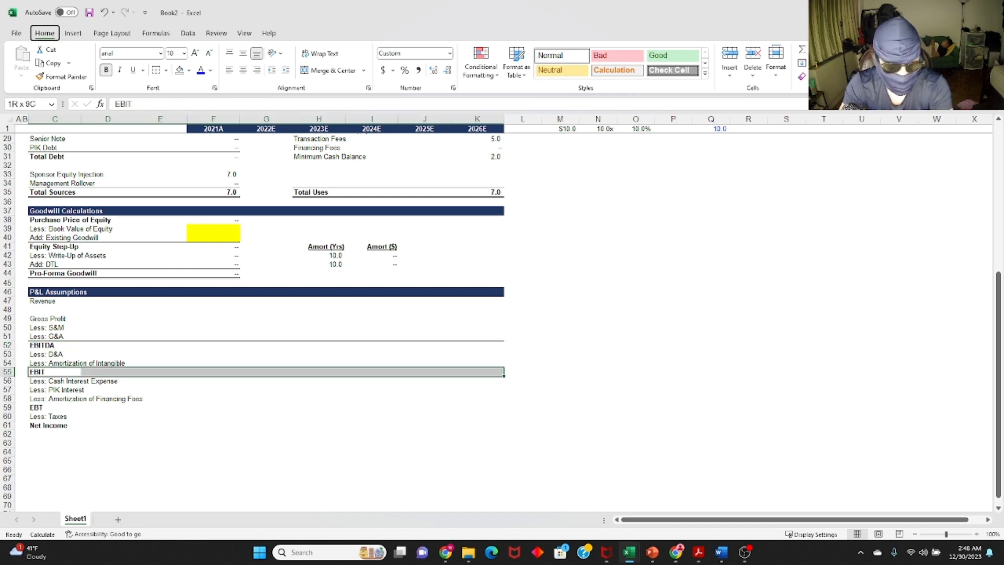
key(b)
key(p)
Add a top border to the EBT row across C59:K59.
key(Down)
key(Down)
key(Down)
key(Down)
key(shift+Right)
key(shift+Right)
key(shift+Right)
key(shift+Right)
key(shift+Right)
key(shift+Right)
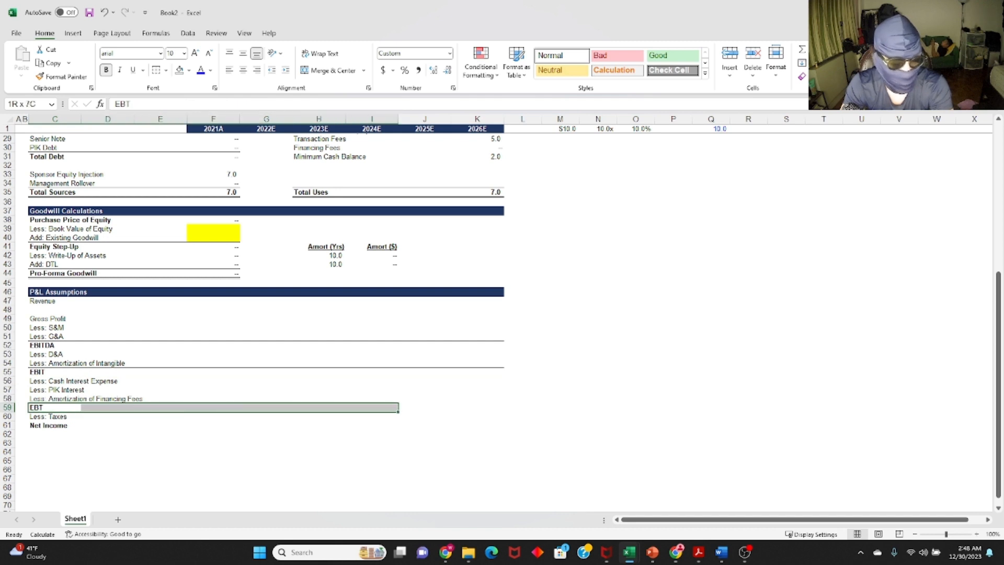
key(shift+Right)
key(shift+Right)
key(shift+Right)
key(shift+Left)
key(alt+h)
key(Escape)
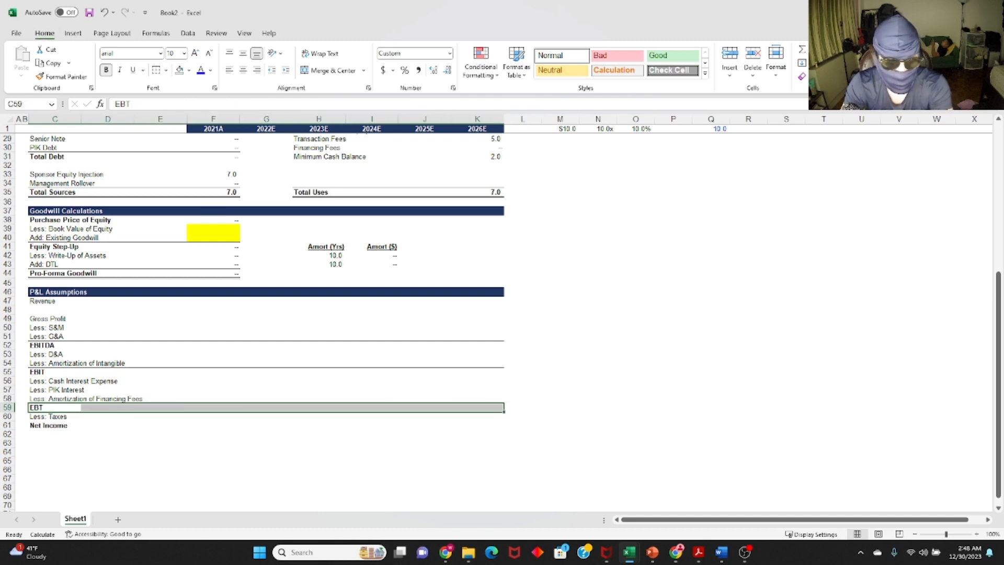
Add a top border and a double bottom border to the Net Income row across C61:K61.
key(Down)
key(Down)
key(shift+Right)
key(shift+Right)
key(shift+Right)
key(shift+Right)
key(shift+Right)
key(shift+Right)
key(shift+Right)
key(shift+Right)
key(alt+h)
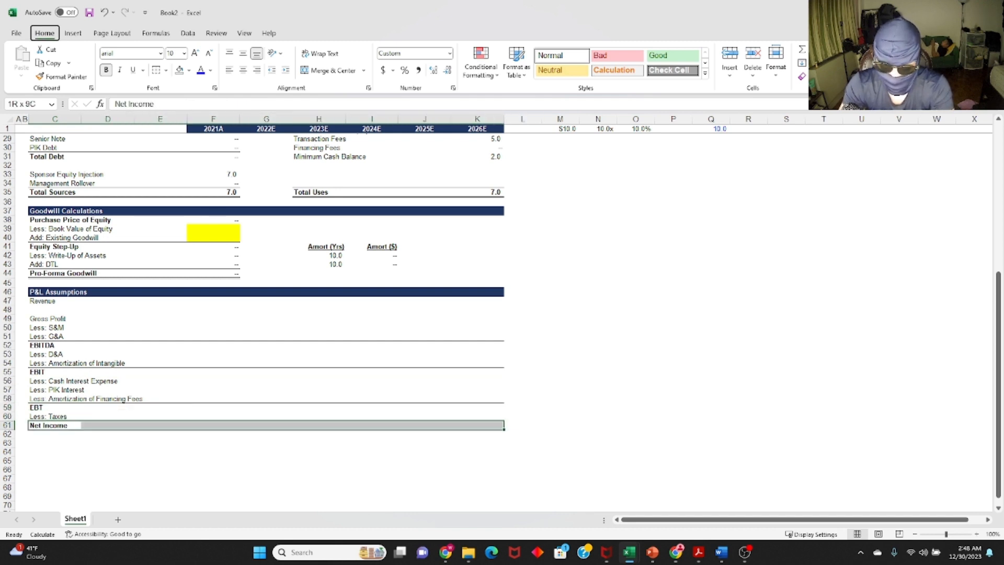
key(b)
key(p)
key(alt+h)
key(b)
key(b)
Review the P&L line items between Revenue and Net Income, including the amortization of intangibles row.
key(Down)
key(Down)
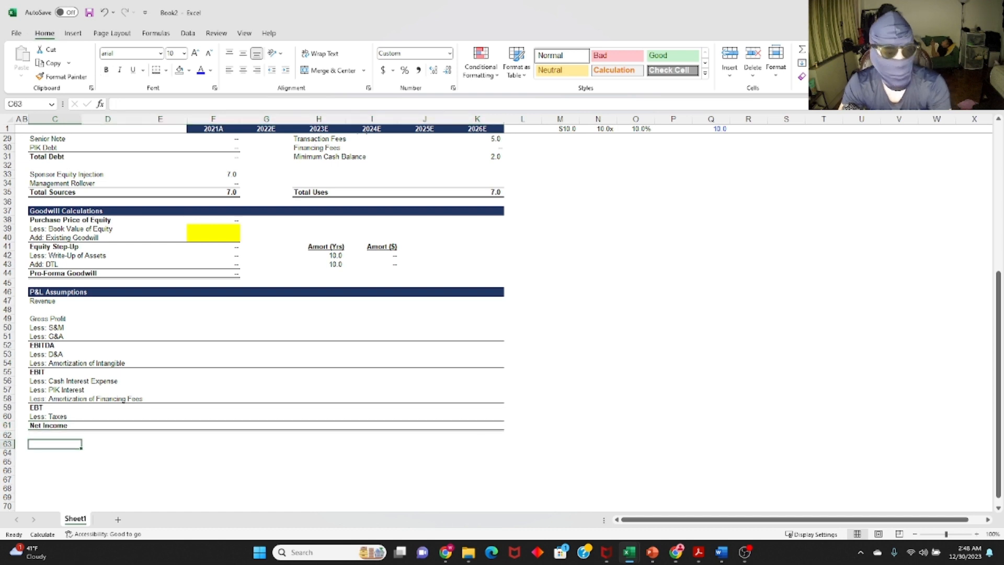
key(Up)
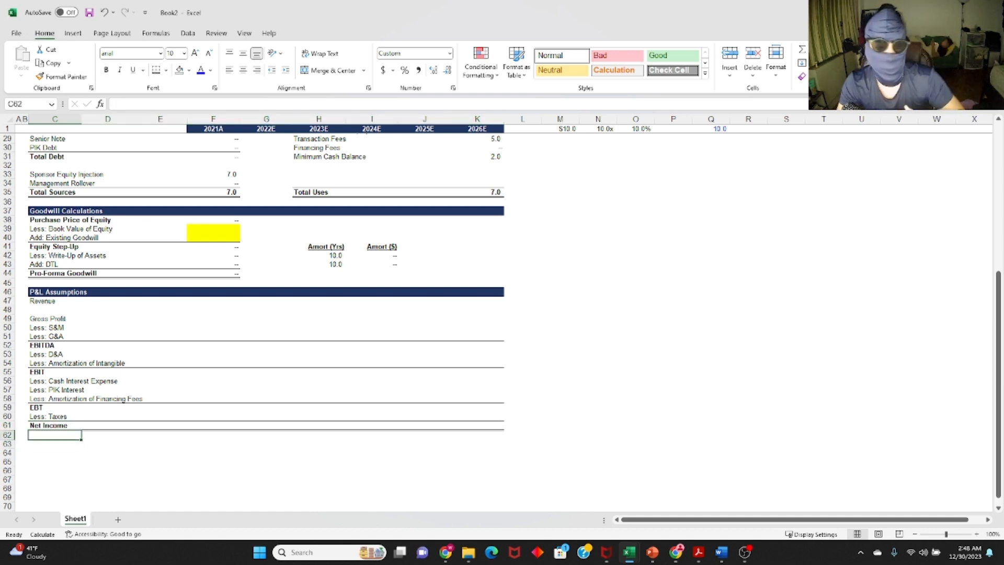
key(Up)
key(Up)
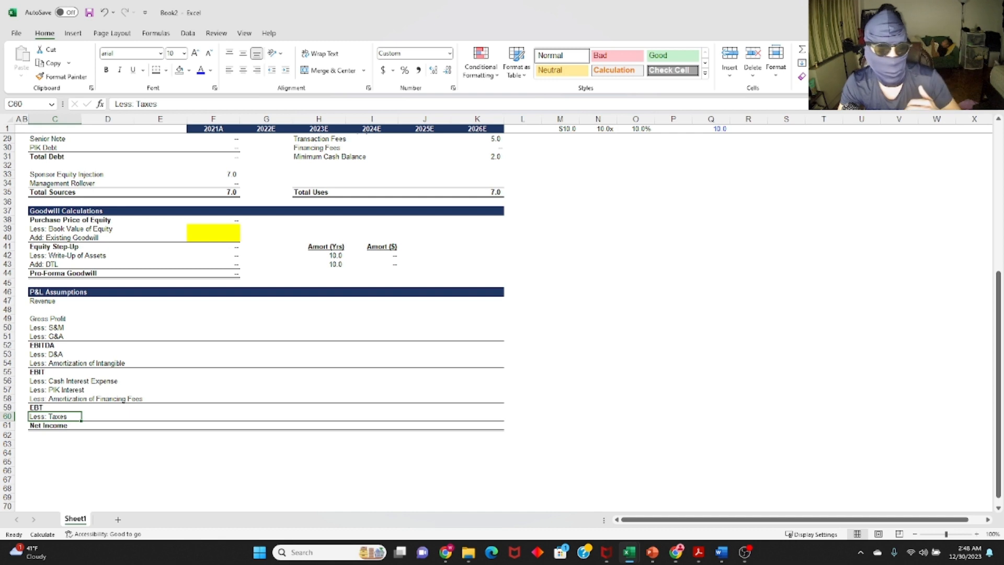
key(Up)
key(Up)
key(Up)
key(Up)
key(Up)
key(Up)
key(Up)
key(Up)
key(Up)
key(Up)
key(Up)
key(Up)
key(Up)
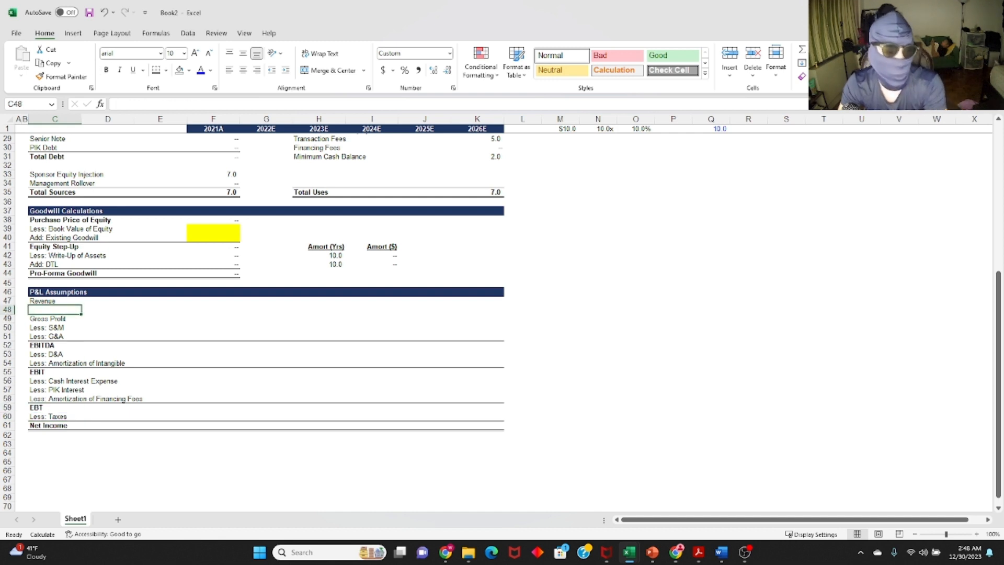
key(Down)
key(Down)
key(ctrl+Up)
key(ctrl+Down)
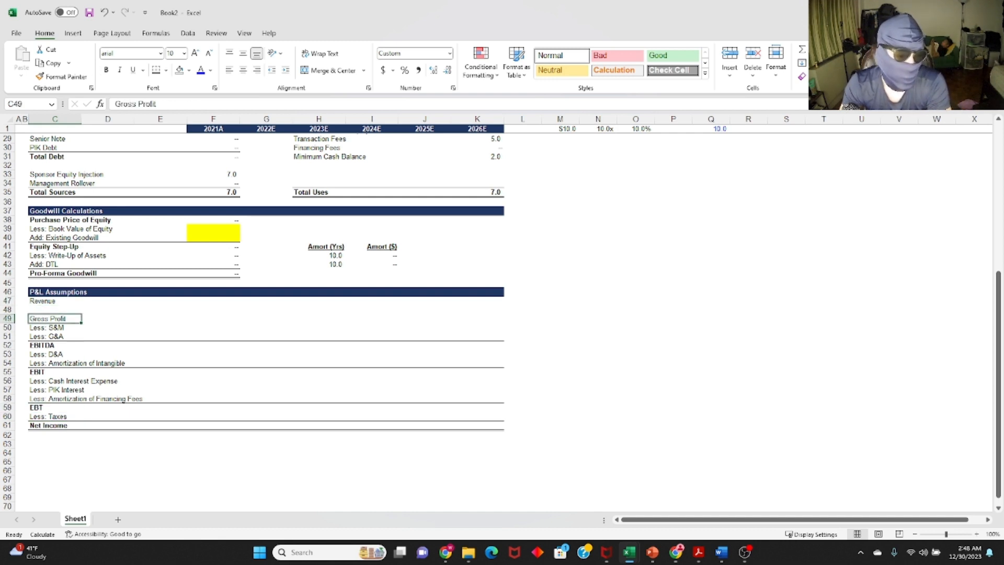
key(ctrl+Down)
key(ctrl+Up)
key(ctrl+Up)
key(ctrl+Down)
key(ctrl+Down)
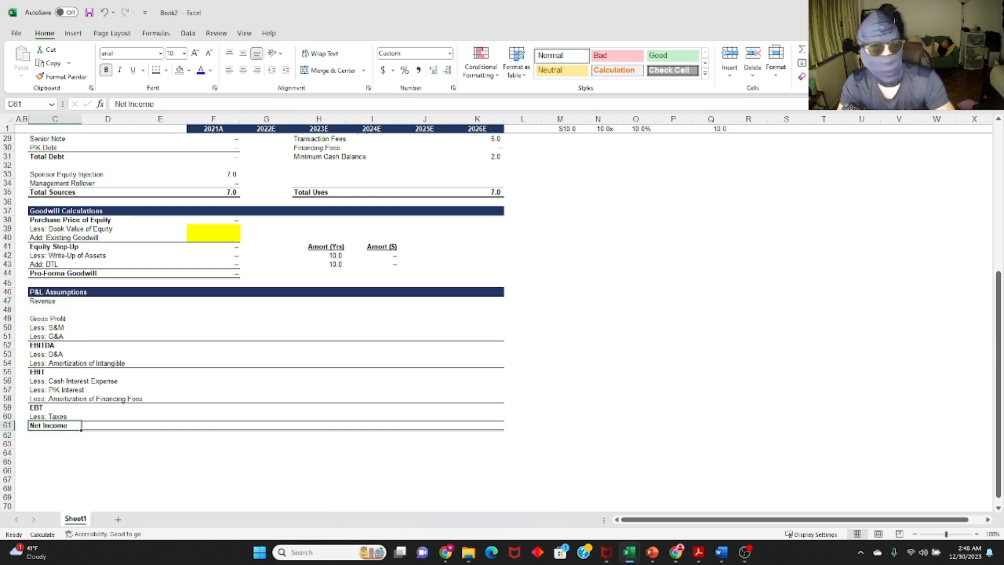
key(Up)
key(Up)
key(Up)
key(Up)
key(Up)
key(Up)
key(Up)
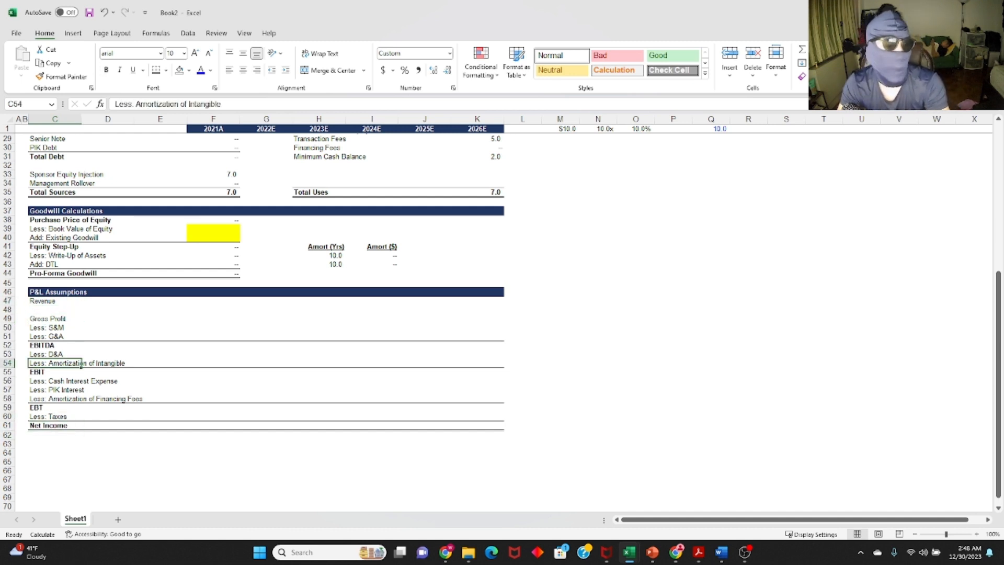
key(Down)
key(Up)
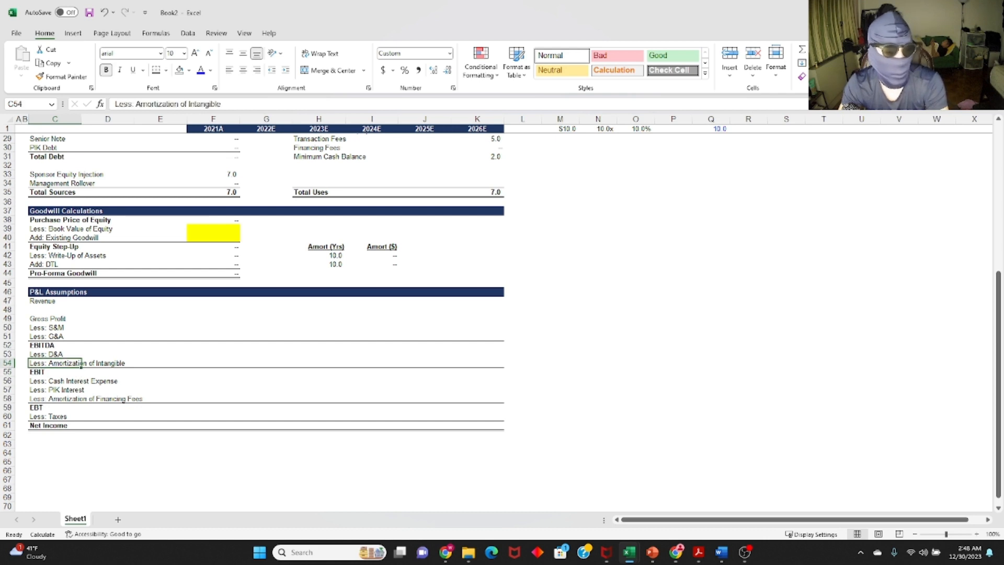
key(ctrl+Up)
key(ctrl+Down)
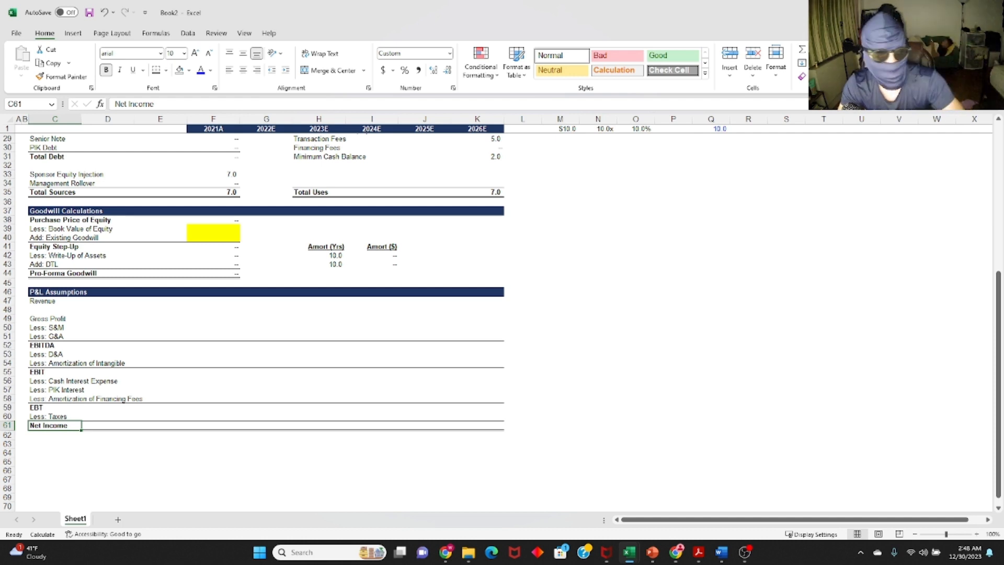
Enter the subheading "Assumptions:" in C63 and make it bold and underlined.
key(Down)
key(Down)
text(Assu)
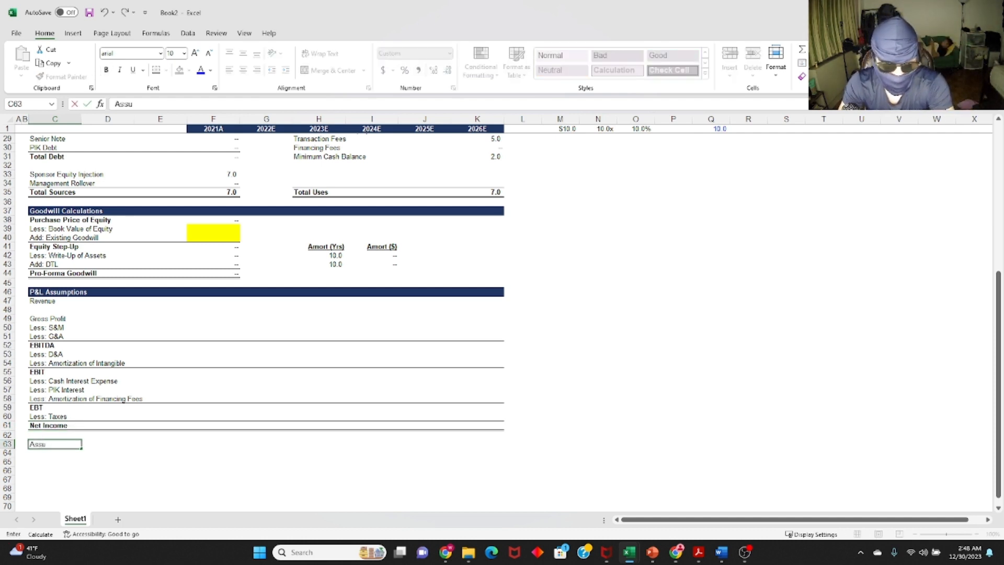
text(mptions:)
key(ctrl+Return)
key(ctrl+b)
key(ctrl+u)
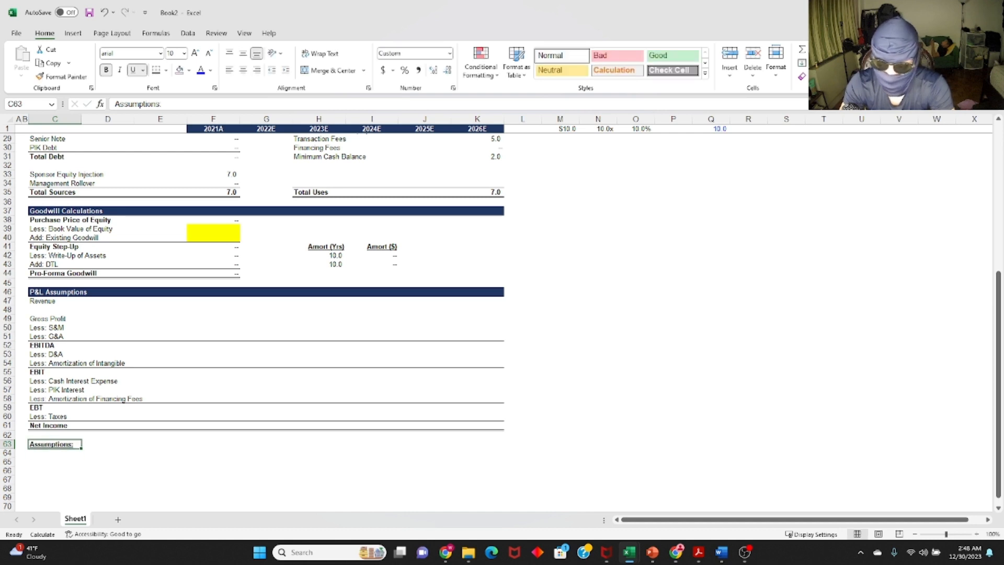
Enter the assumption labels "% Revenue Growth" in C64 and "% Gross Margin" in C65.
key(Down)
text(% Revenue Growth)
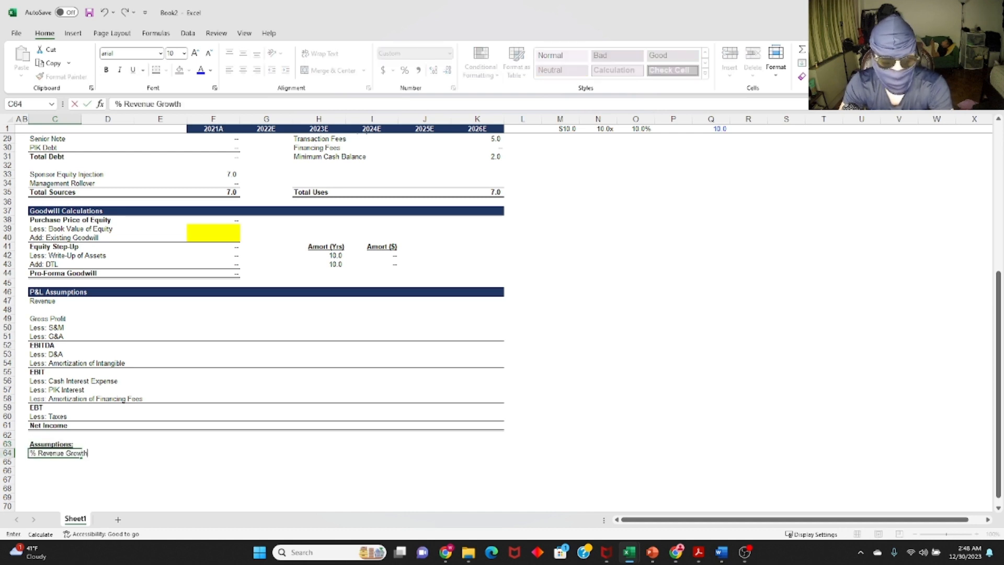
key(Return)
text(% G)
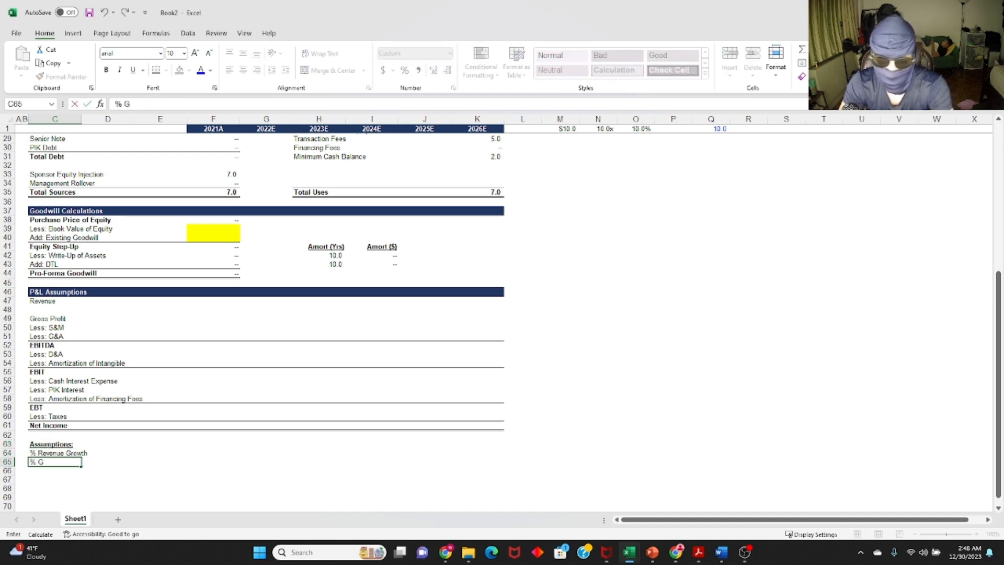
text(ross Margin)
key(Return)
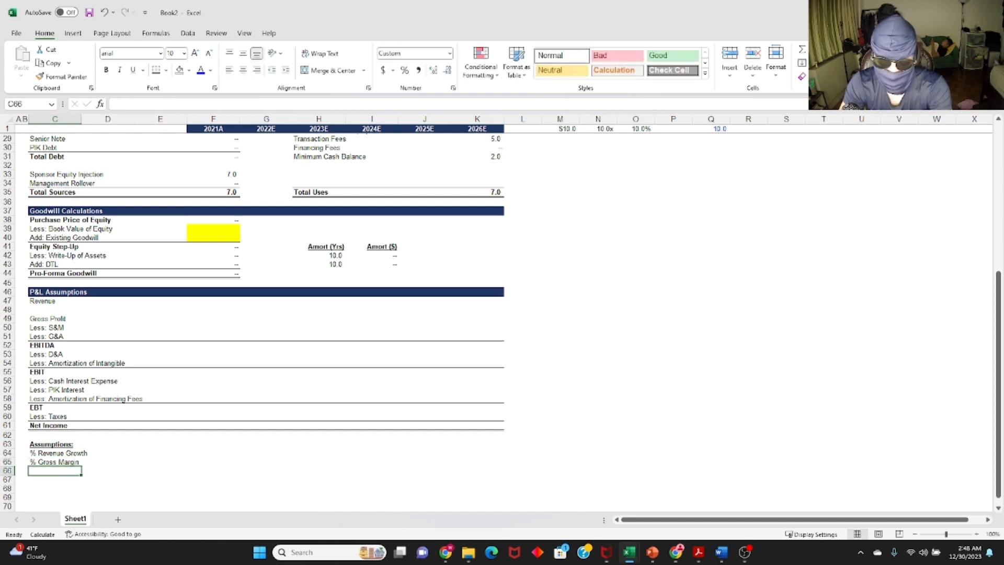
Enter the assumption labels "% S&M" in C66 and "G&A" in C67.
text(% S&M)
key(Return)
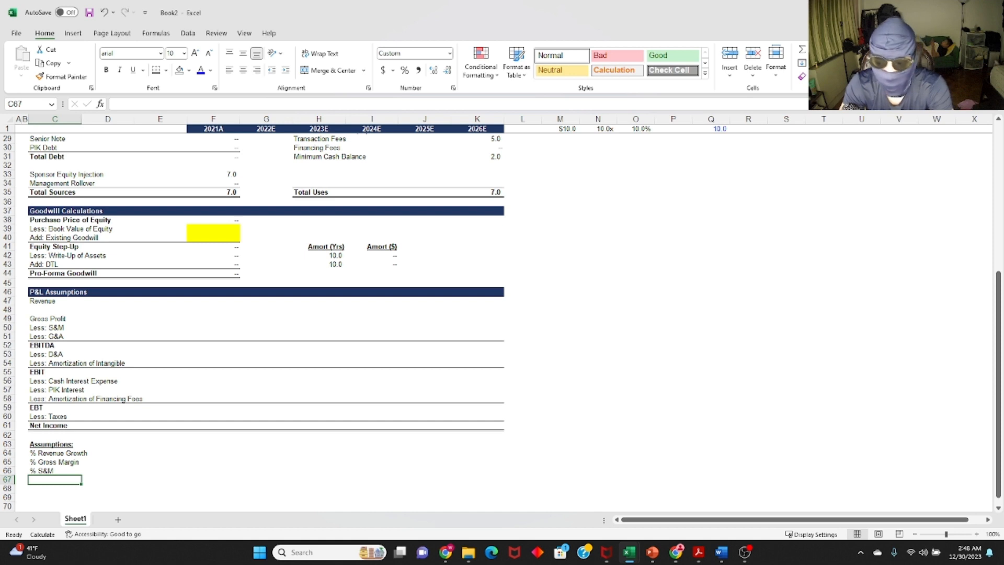
text(G&A)
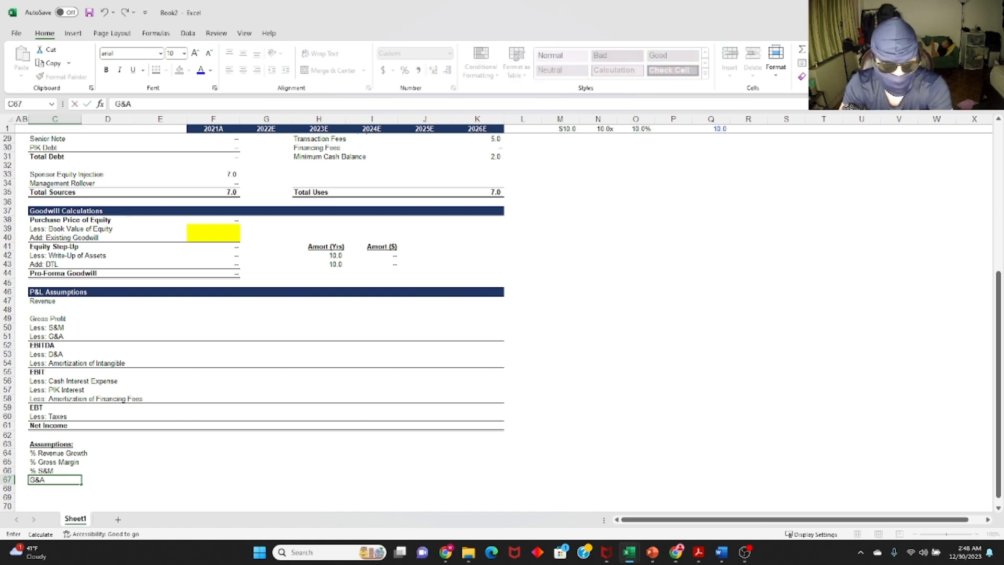
key(Return)
Enter the assumption labels "% D&A" in C68 and "% CapEx" in C69.
text(%)
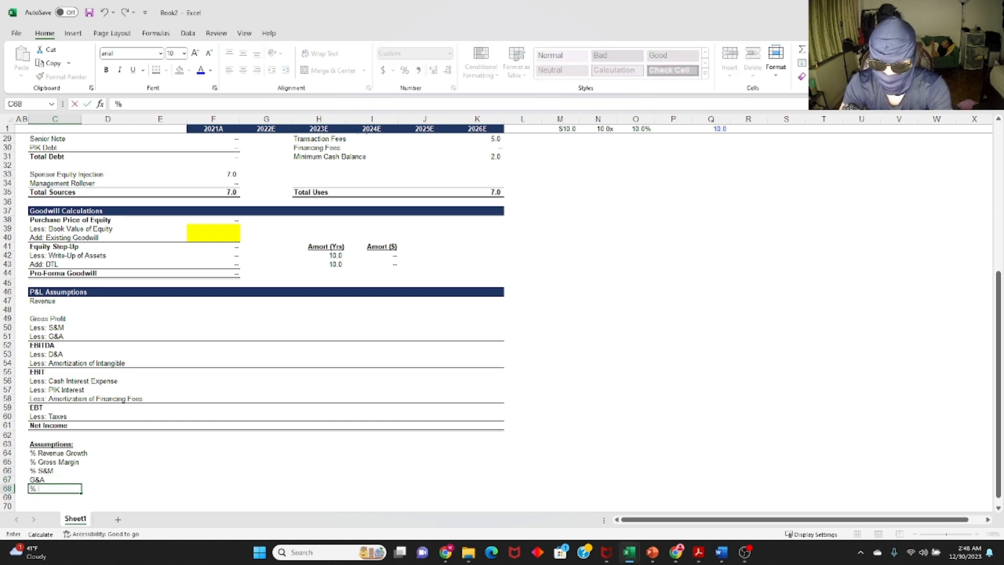
text( D&A)
key(Return)
key(Return)
key(Return)
key(Return)
key(Return)
key(Return)
key(Return)
key(Return)
key(Return)
key(Return)
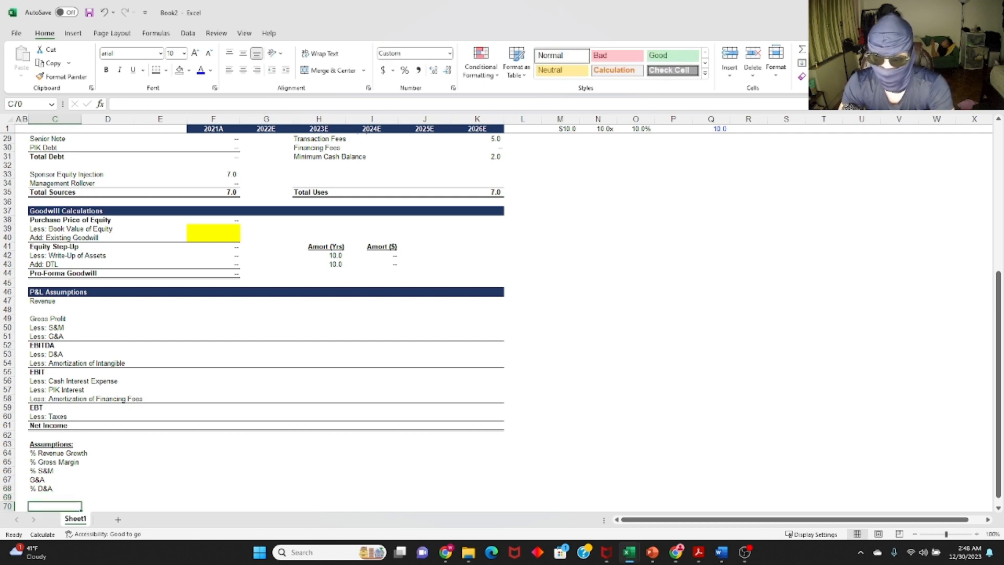
key(ctrl+Up)
key(Down)
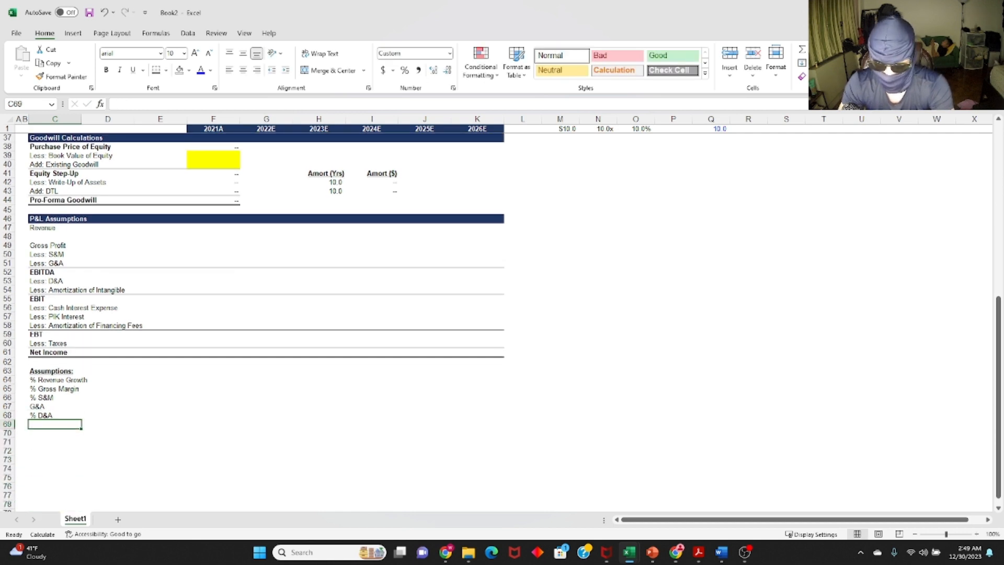
text(% CapEx)
key(Return)
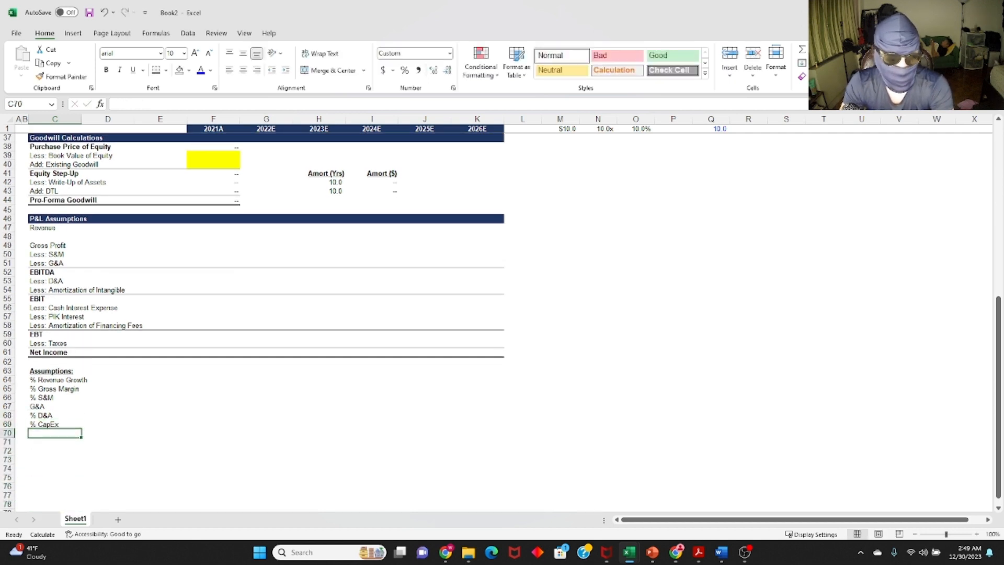
Enter 110 as the 2021A revenue in F47.
key(ctrl+Up)
key(ctrl+Up)
key(Down)
key(Down)
key(Up)
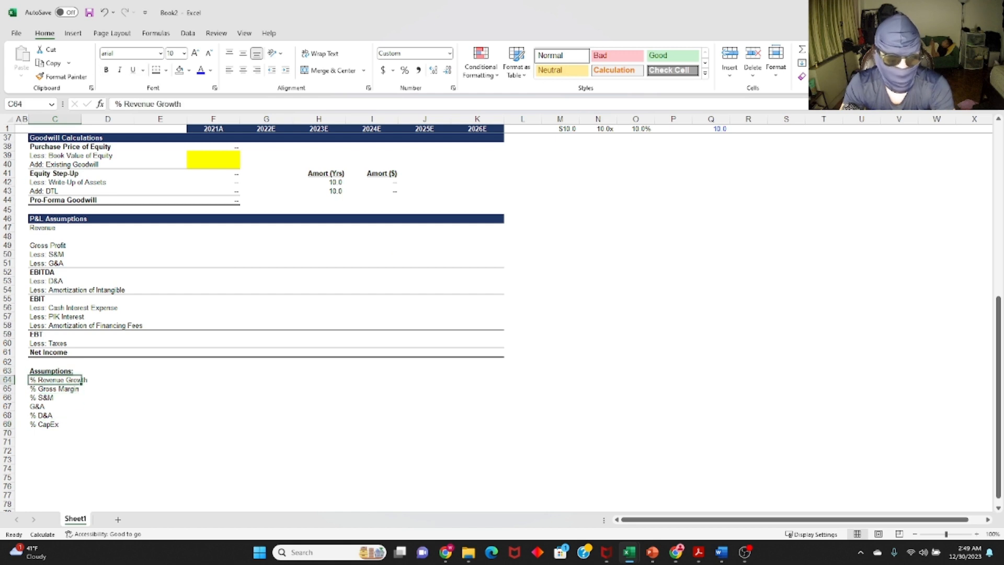
key(Down)
key(Up)
key(Right)
key(Right)
key(Right)
key(Left)
key(Right)
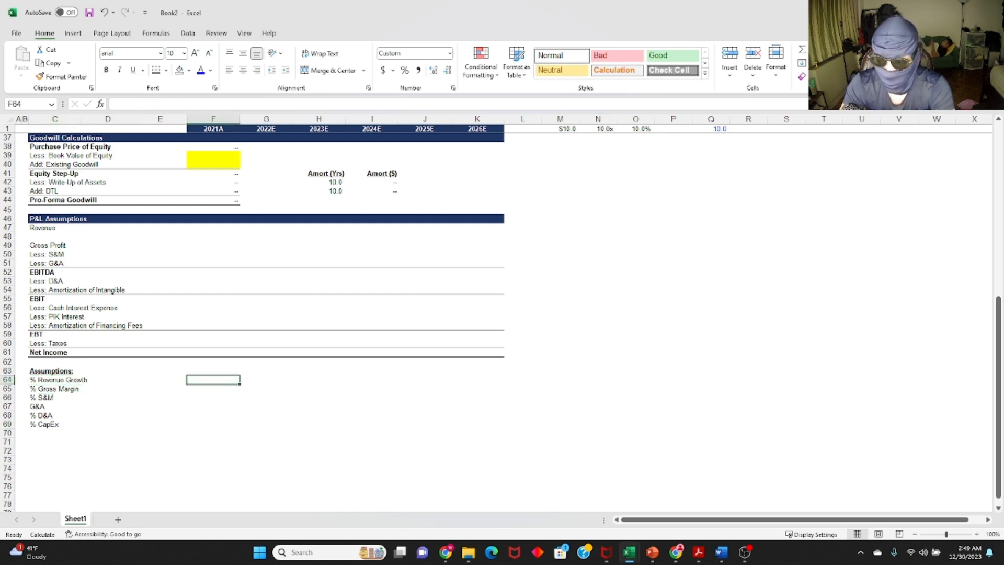
key(ctrl+Up)
key(Down)
key(Down)
key(Down)
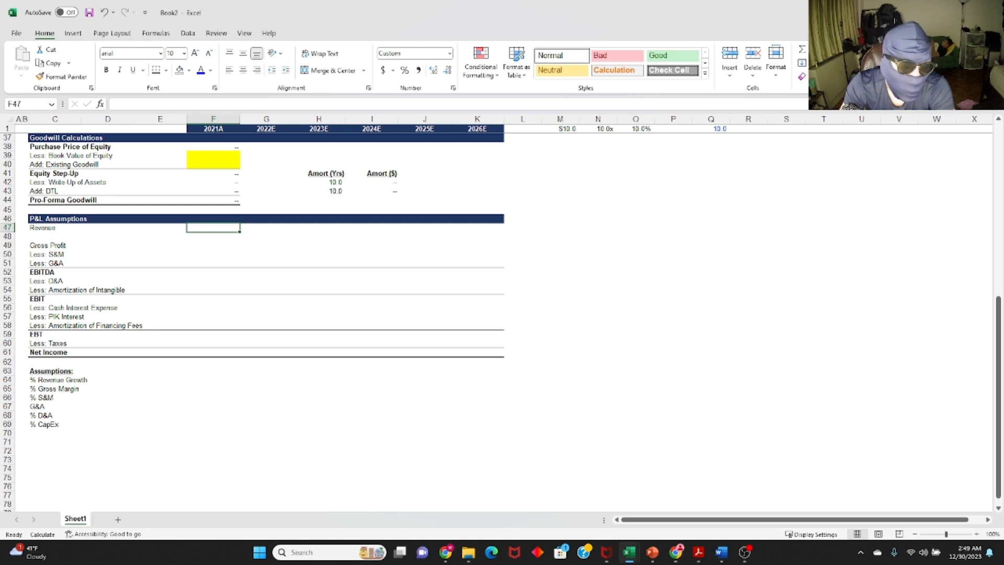
text(110)
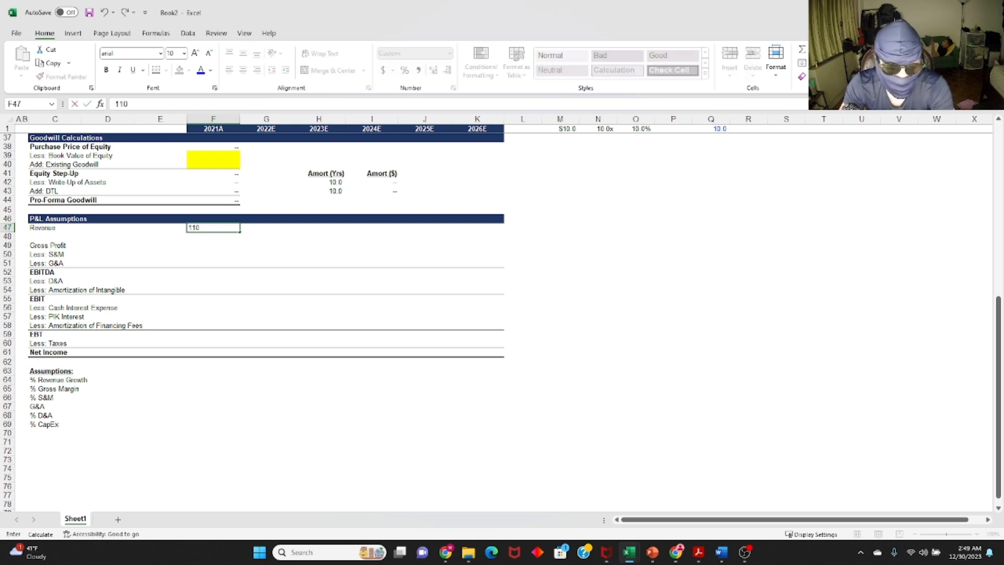
key(Return)
Make the entire Revenue row 47 bold.
key(Up)
key(Down)
key(Up)
key(Down)
key(Down)
key(Down)
key(Down)
key(Down)
key(Down)
key(Down)
key(Down)
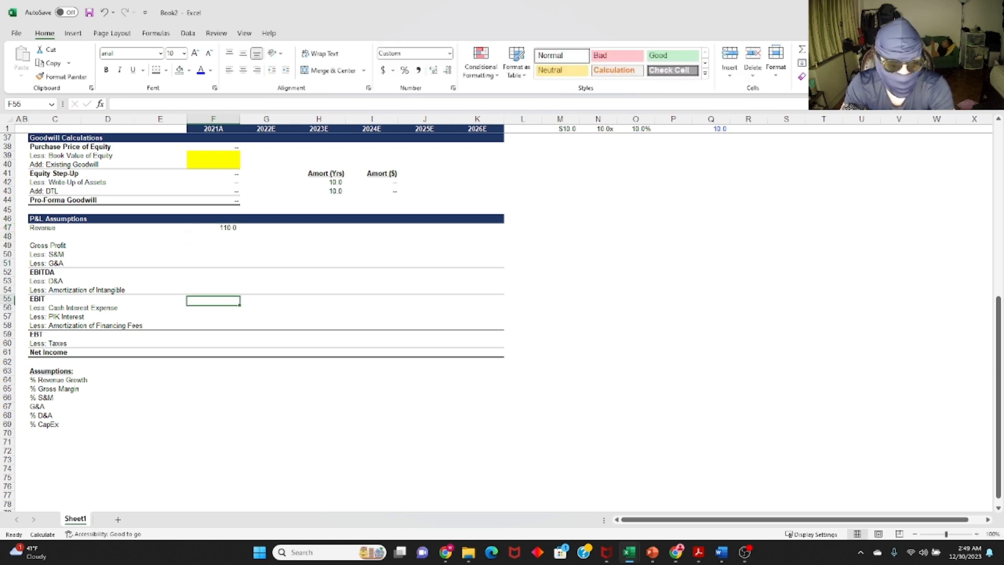
key(Up)
key(Up)
key(Up)
key(Up)
key(Up)
key(Up)
key(Up)
key(Up)
key(shift+space)
key(ctrl+b)
key(Down)
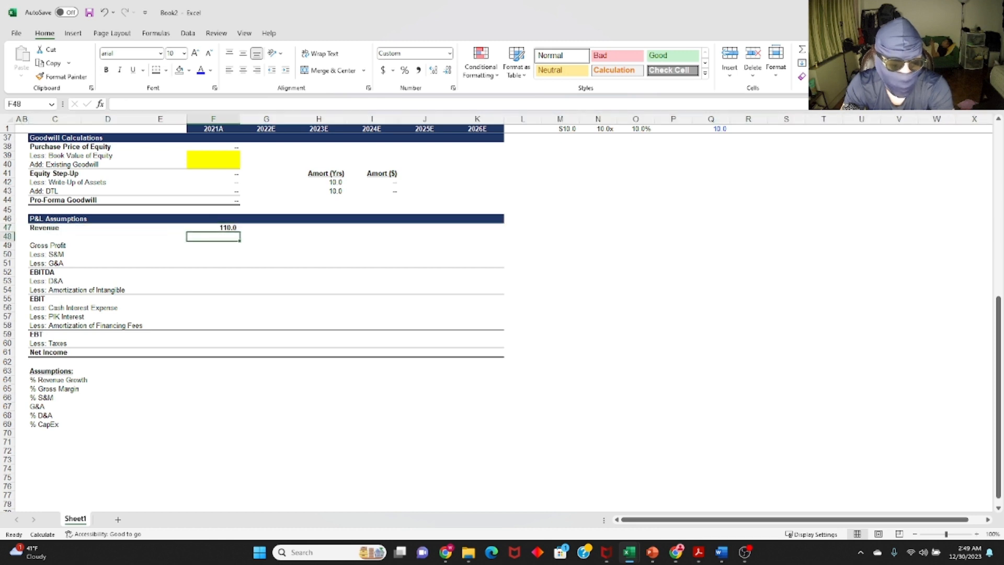
key(Down)
key(Down)
key(Down)
key(Down)
key(Down)
key(Down)
key(Down)
key(Down)
key(Down)
key(Down)
key(Down)
key(Down)
key(Down)
key(Down)
key(Down)
key(Down)
key(Down)
key(Down)
key(Up)
key(Up)
key(Up)
key(Up)
key(Up)
key(Up)
key(Up)
key(Up)
key(Up)
key(Up)
key(Up)
key(Up)
key(Up)
key(Up)
key(Up)
key(Up)
key(Up)
key(Up)
key(Up)
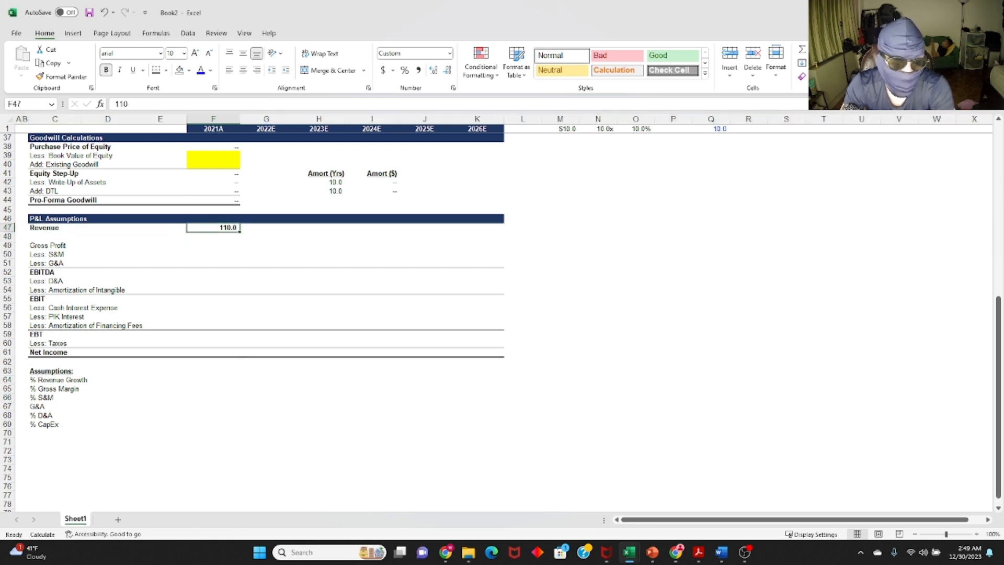
Enter 6% as the 2022E revenue growth assumption in G64.
key(Down)
key(Down)
key(Down)
key(Down)
key(Down)
key(Down)
key(Down)
key(Down)
key(Down)
key(Down)
key(Down)
key(Down)
key(Down)
key(Down)
key(Down)
key(Down)
key(Down)
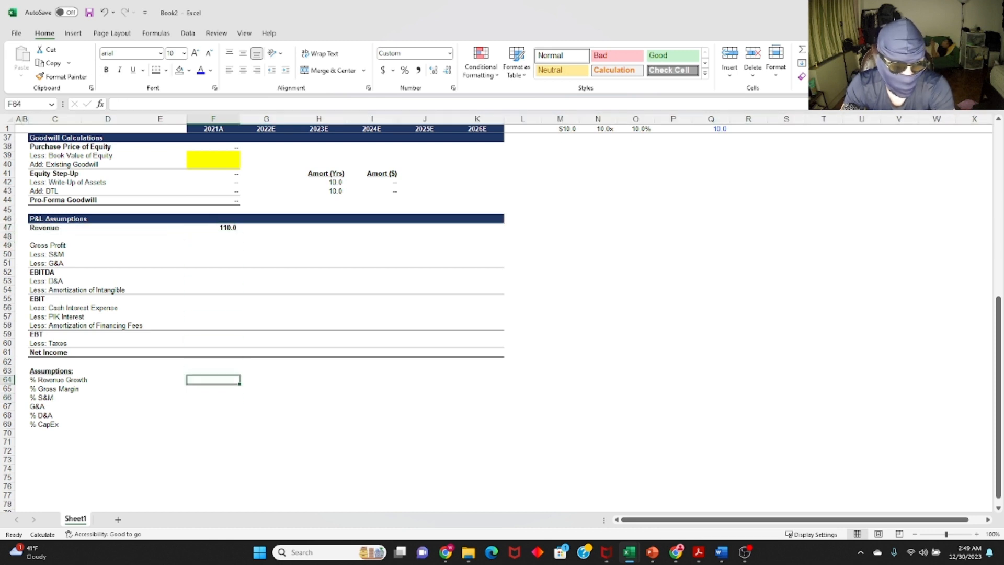
key(Right)
text(6)
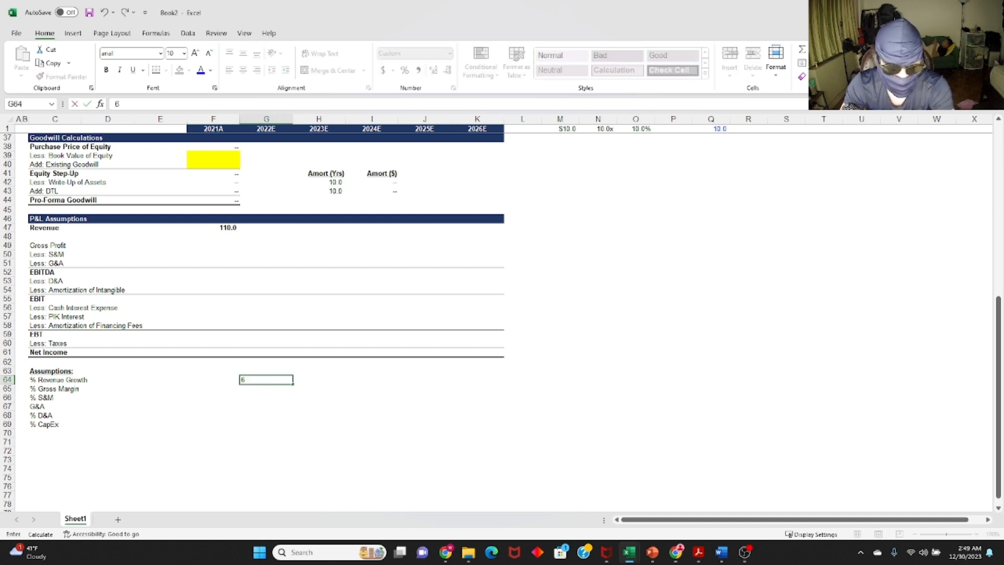
key(Escape)
text(5%)
key(Return)
Copy the one-decimal percentage sample cell O1 and paste only its formats onto the 2022E revenue growth cell G64.
key(Up)
key(Right)
key(Right)
key(Right)
key(Right)
key(Right)
key(Right)
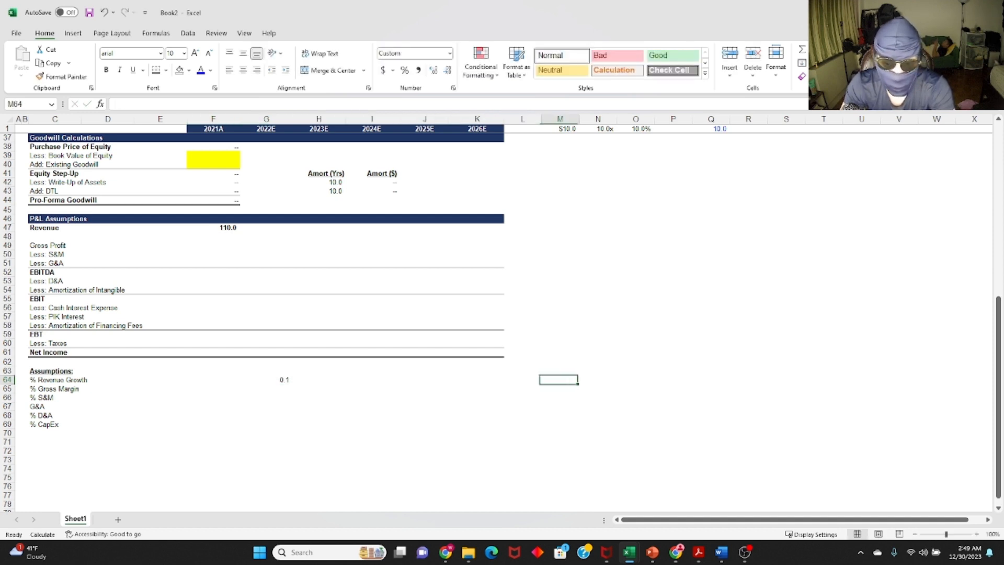
key(Right)
key(Right)
key(ctrl+Up)
key(ctrl+c)
key(Left)
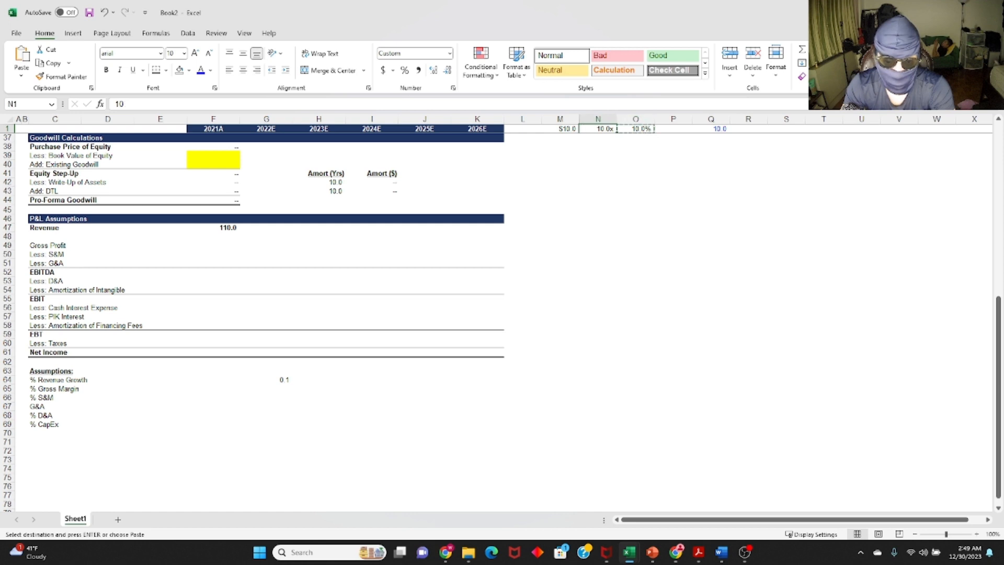
key(Left)
key(Left)
key(Left)
key(Left)
key(Left)
key(ctrl+Down)
key(ctrl+Down)
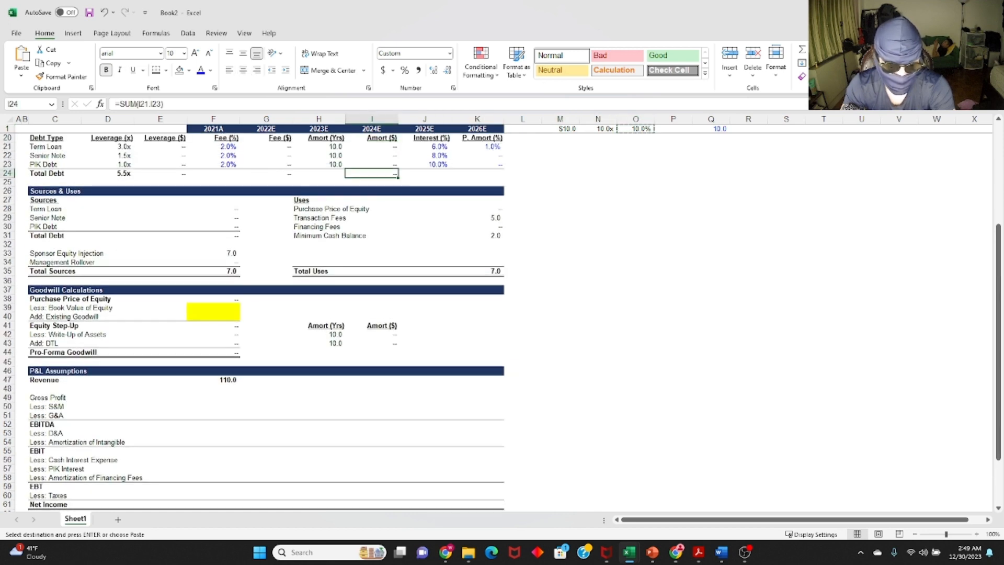
key(ctrl+Down)
key(ctrl+Down)
key(ctrl+Down)
key(ctrl+Up)
key(Down)
key(Down)
key(Down)
key(Down)
key(Down)
key(Down)
key(Down)
key(Down)
key(Down)
key(Down)
key(Down)
key(Down)
key(Down)
key(Down)
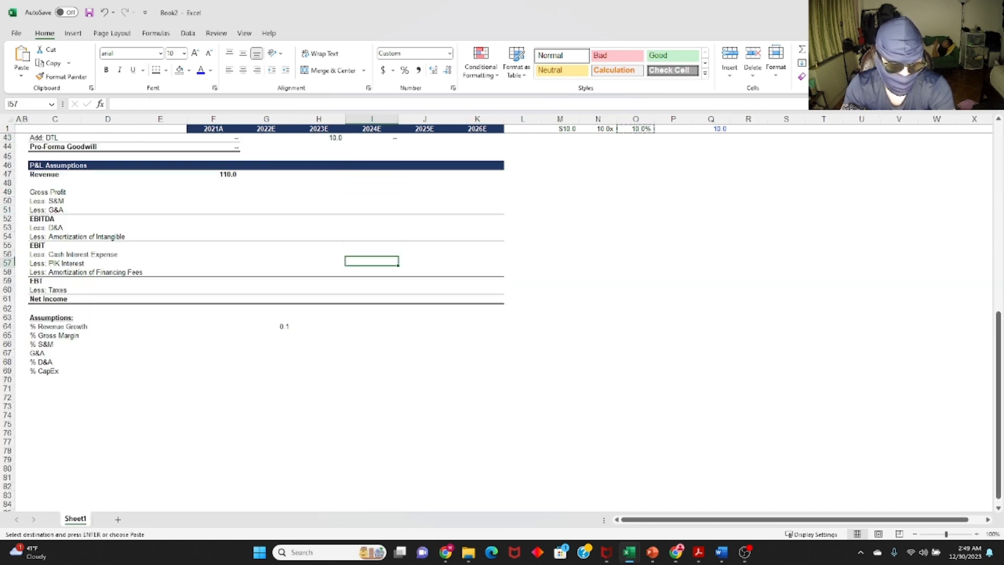
key(Down)
key(Down)
key(Down)
key(Down)
key(Left)
key(Down)
key(Left)
key(Left)
key(Down)
key(Down)
key(Right)
key(alt+e)
key(s)
key(t)
key(Return)
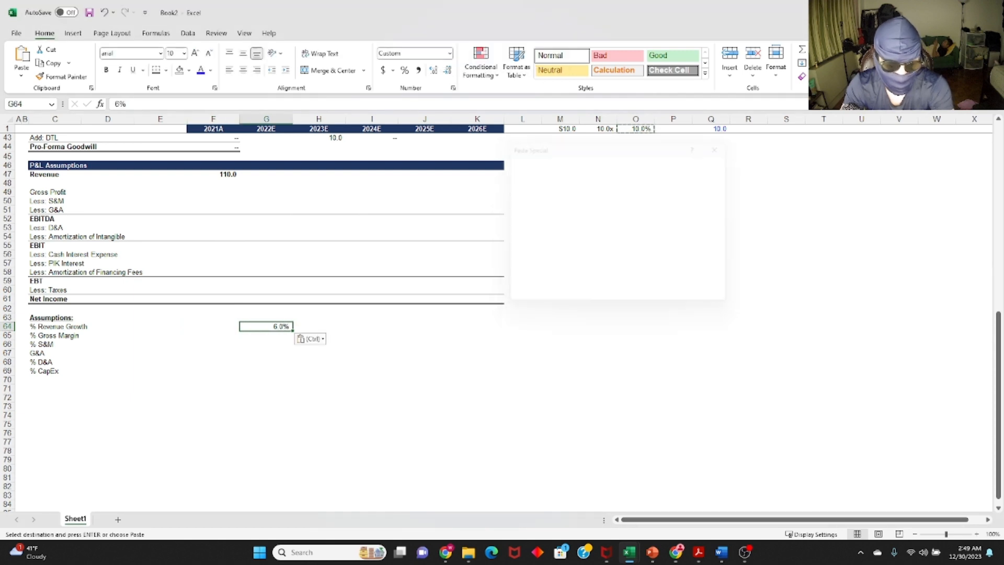
Change the font color of the 2022E revenue growth assumption in G64 to the recently used blue.
key(alt+h)
key(f)
key(c)
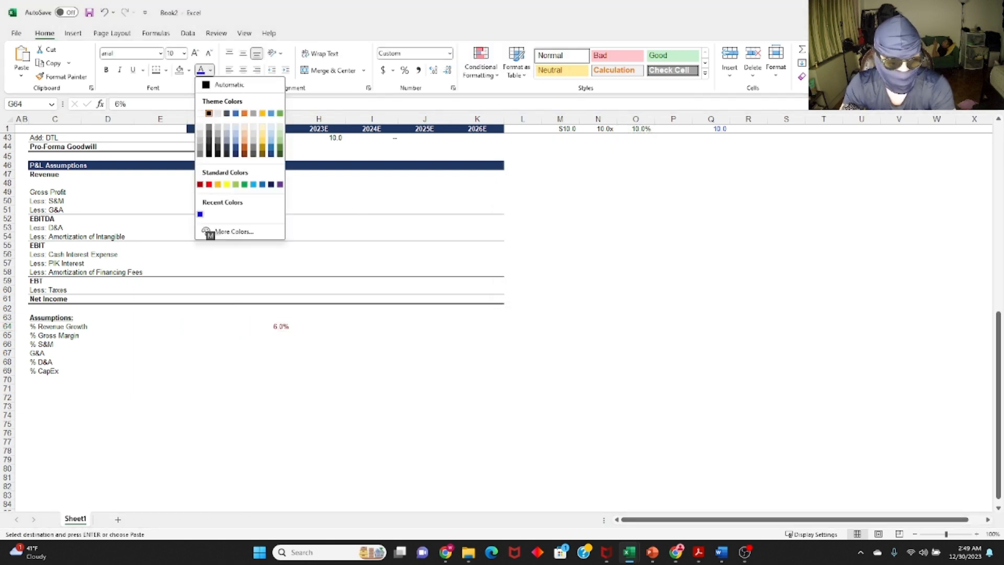
key(Escape)
Copy the 2022E revenue growth assumption in G64 across the remaining projection years through 2026E in K64.
key(ctrl+c)
key(shift+Right)
key(shift+Right)
key(shift+Right)
key(shift+Right)
key(ctrl+v)
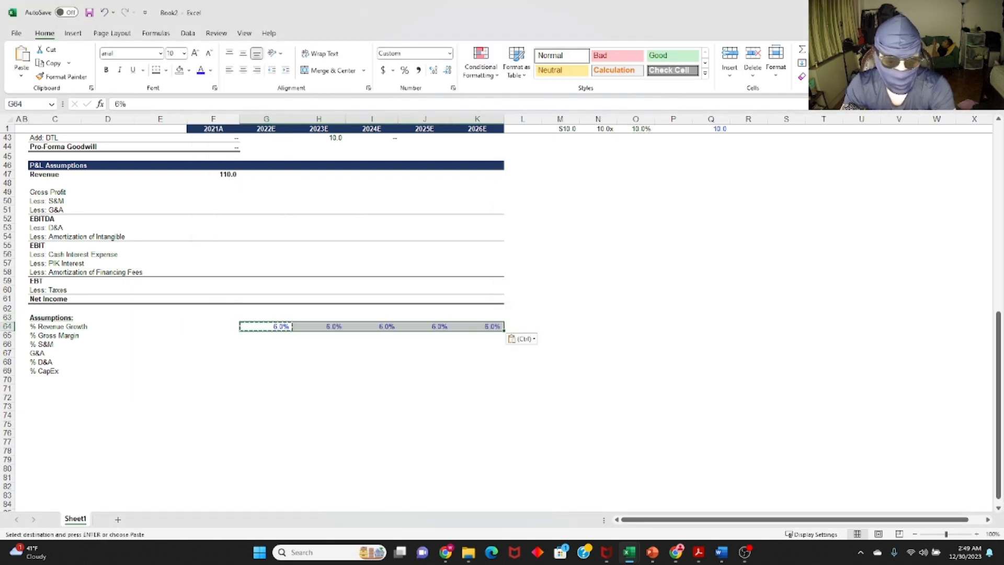
key(Escape)
key(Right)
key(Right)
key(Right)
key(Right)
key(Left)
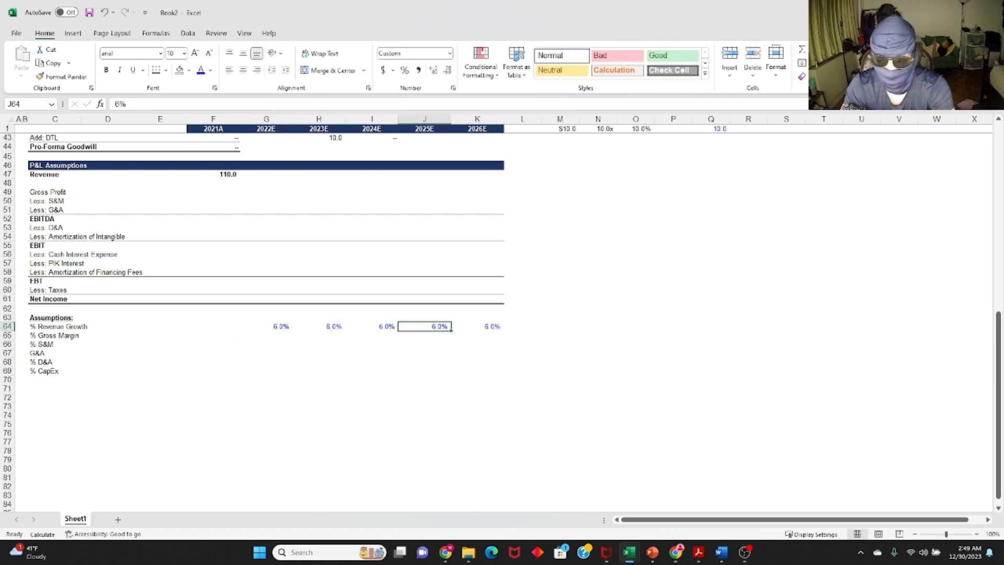
Copy G64 into F65 for its blue percentage format and enter 40% as the 2021A gross margin.
key(Left)
key(Left)
key(Left)
key(Down)
key(Left)
key(Right)
key(Up)
key(ctrl+c)
key(Left)
key(Down)
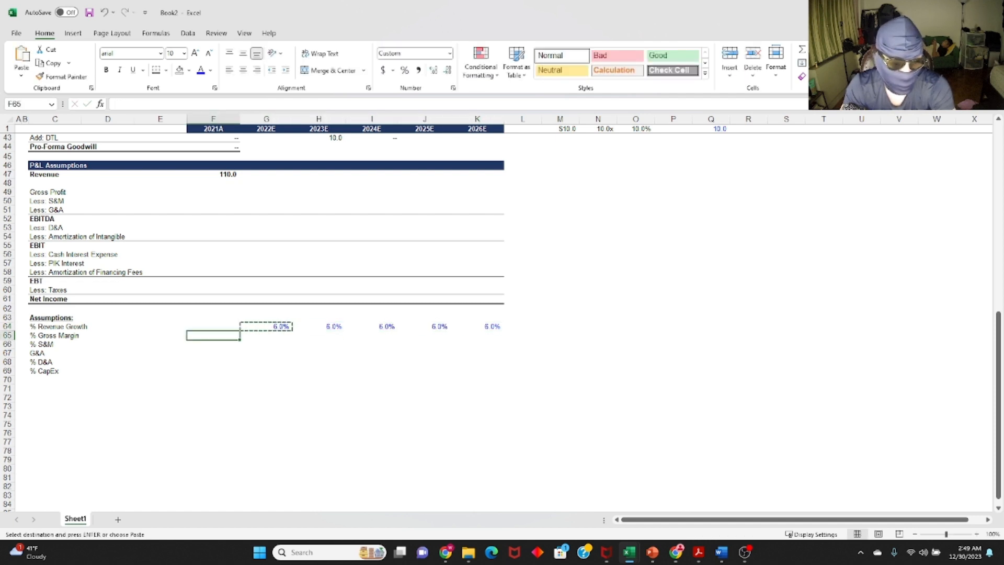
key(Return)
text(40)
key(Return)
Copy the 2021A gross margin in F65 across row 65 through 2026E in K65.
key(Up)
key(ctrl+c)
key(shift+Right)
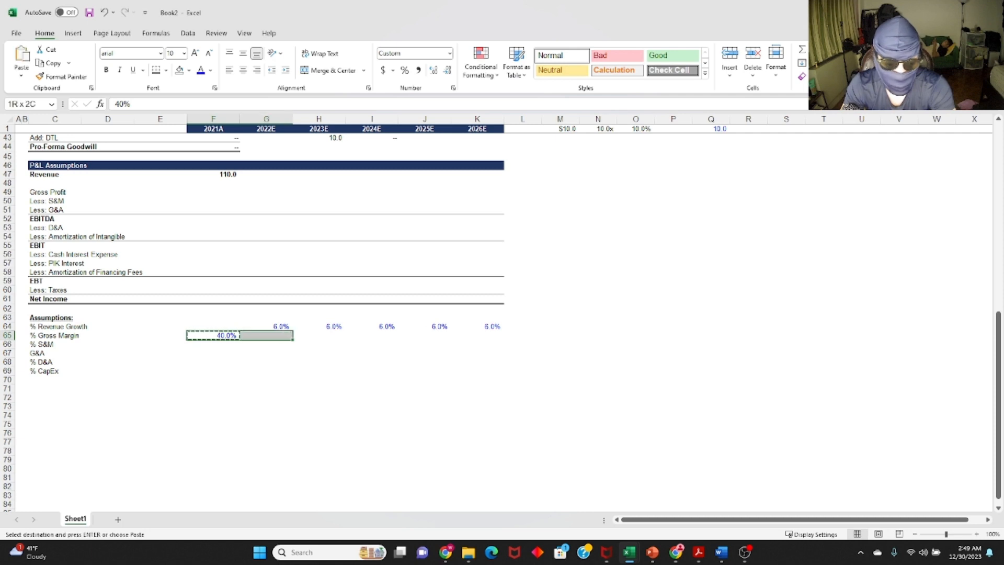
key(shift+Right)
key(shift+Right)
key(shift+Right)
key(shift+Right)
key(ctrl+v)
key(Escape)
Copy the gross margin cell F65 down to F66 and enter 8% as the 2021A S&M percentage.
key(Down)
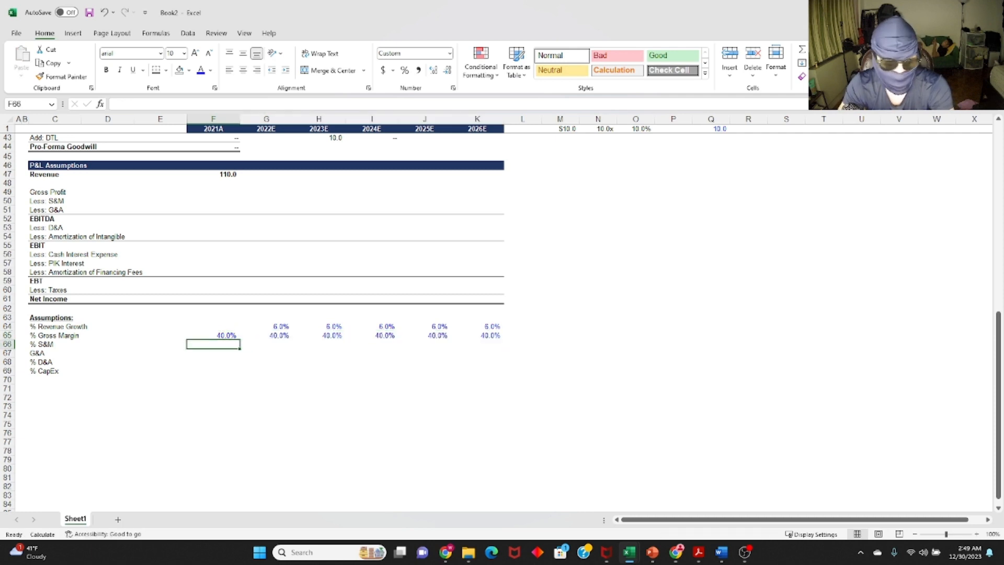
key(Up)
key(ctrl+c)
key(Down)
key(ctrl+v)
text(8)
key(Return)
Copy the 2021A S&M percentage in F66 across row 66 through 2026E in K66.
key(Up)
key(ctrl+c)
key(shift+Right)
key(shift+Right)
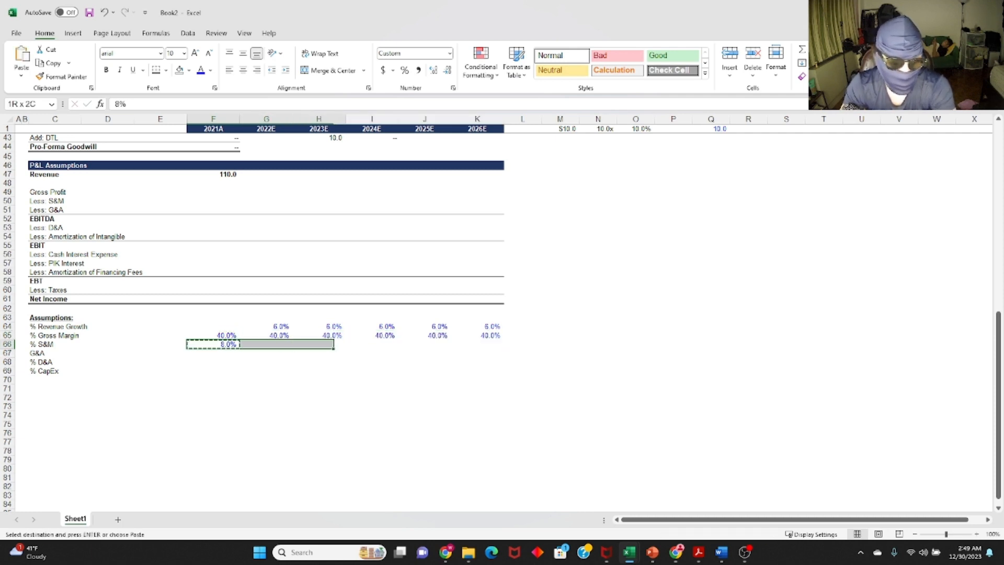
key(shift+Right)
key(shift+Right)
key(shift+Right)
key(Return)
Copy the S&M percentages F66:K66 onto the % D&A row 68 and the % CapEx row 69.
key(Up)
key(ctrl+shift+Right)
key(ctrl+c)
key(Down)
key(Down)
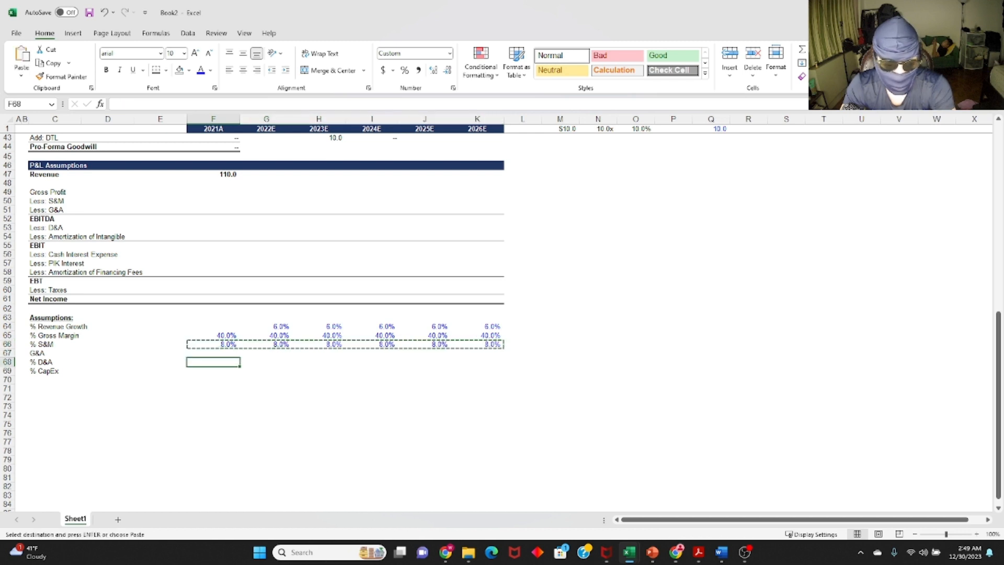
key(ctrl+v)
key(Down)
key(ctrl+v)
key(Escape)
Set the 2021A D&A percentage in F68 to 1% and copy it over all D&A and CapEx assumptions in F68:K69.
key(Down)
key(Up)
key(Up)
text(1)
key(Return)
key(Up)
key(ctrl+c)
key(shift+Down)
key(ctrl+shift+Right)
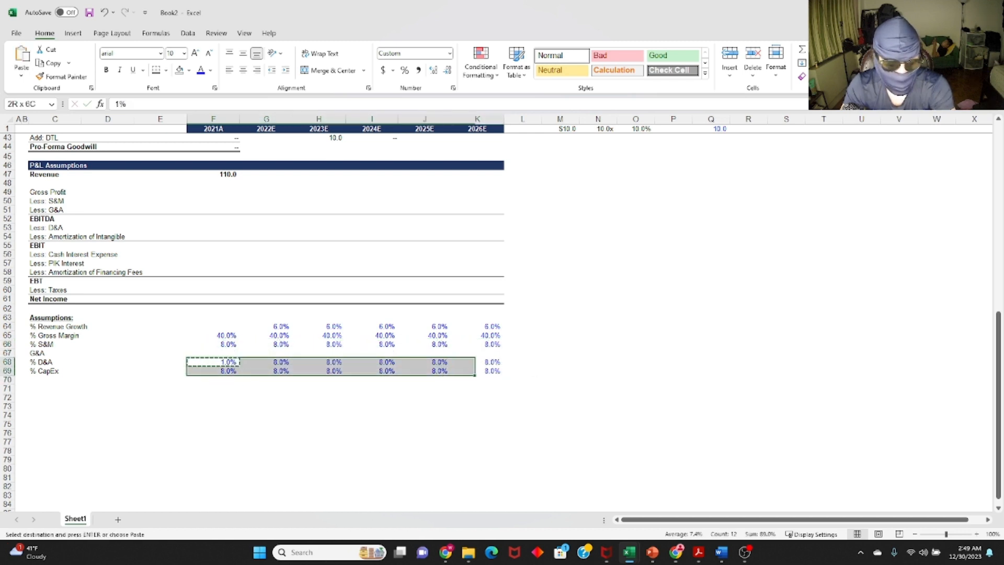
key(ctrl+v)
key(Escape)
Enter 15 as the 2021A G&A assumption in F67 and color its font blue.
key(Down)
key(Up)
key(Up)
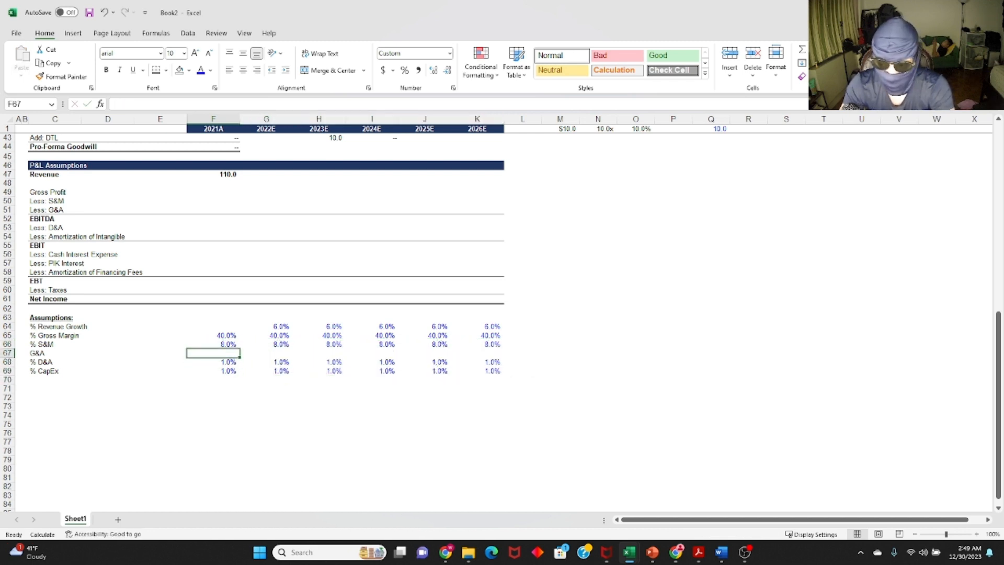
text(15)
key(ctrl+Return)
key(alt+h)
key(f)
key(c)
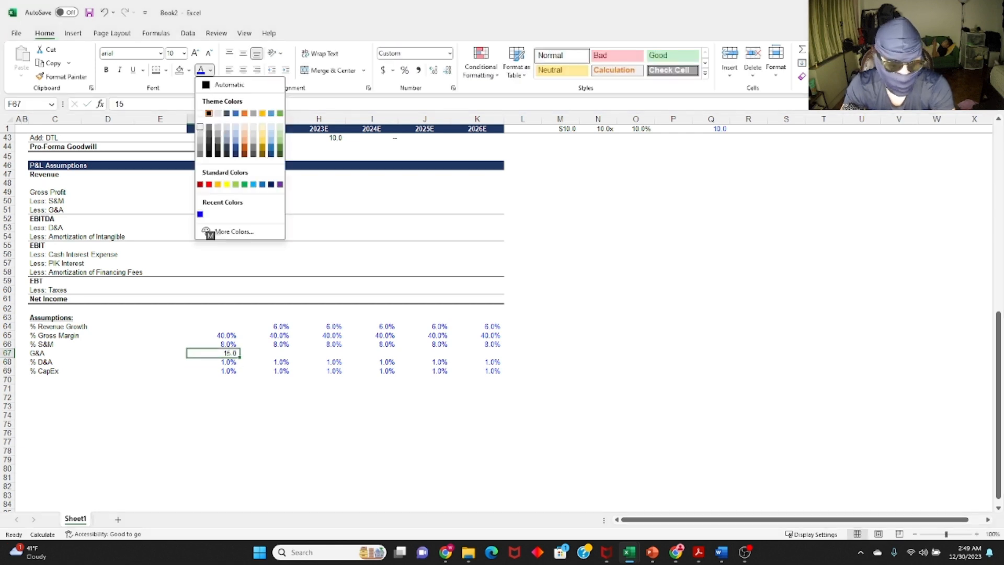
key(Down)
key(Return)
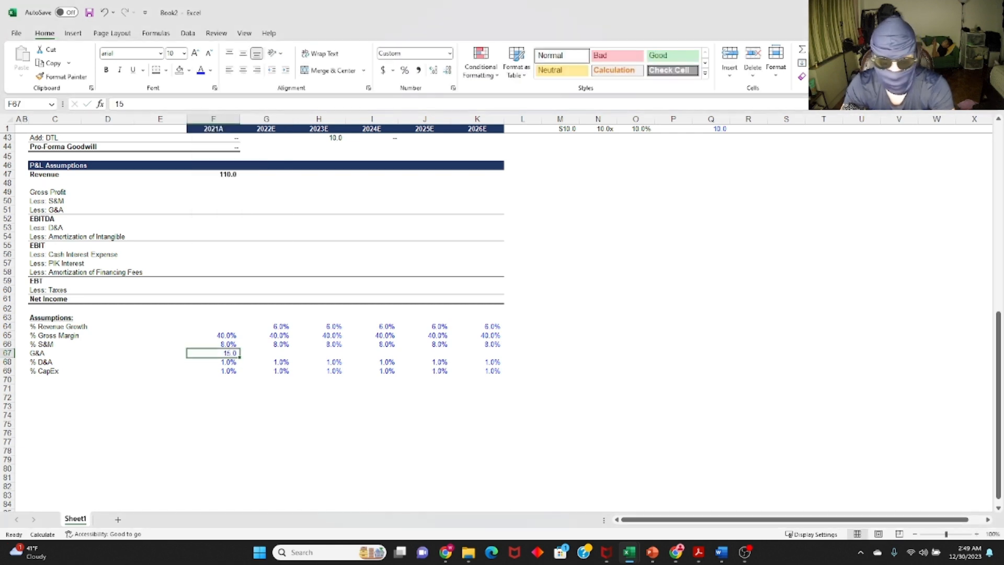
Copy the 2021A G&A assumption in F67 across row 67 through 2026E in K67.
key(ctrl+c)
key(shift+Right)
key(shift+Right)
key(shift+Right)
key(shift+Right)
key(shift+Right)
key(Return)
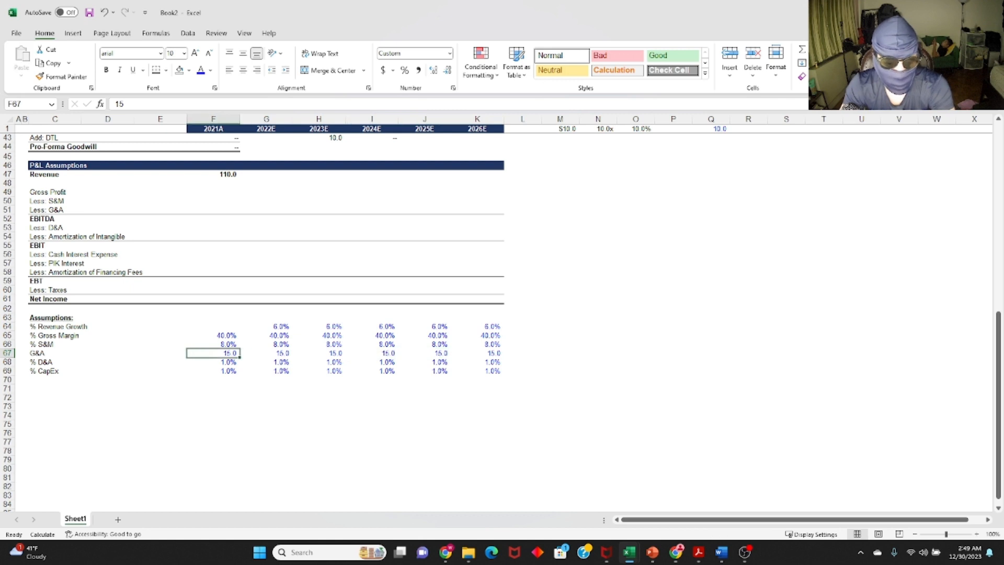
Calculate 2022E revenue in G47 by growing the 2021A revenue with the formula =F47*(1+G64).
key(Up)
key(Right)
key(Up)
key(Up)
key(Up)
key(Up)
key(Up)
key(Up)
key(Up)
key(Up)
key(Up)
key(Up)
key(Up)
key(Up)
key(Up)
key(Up)
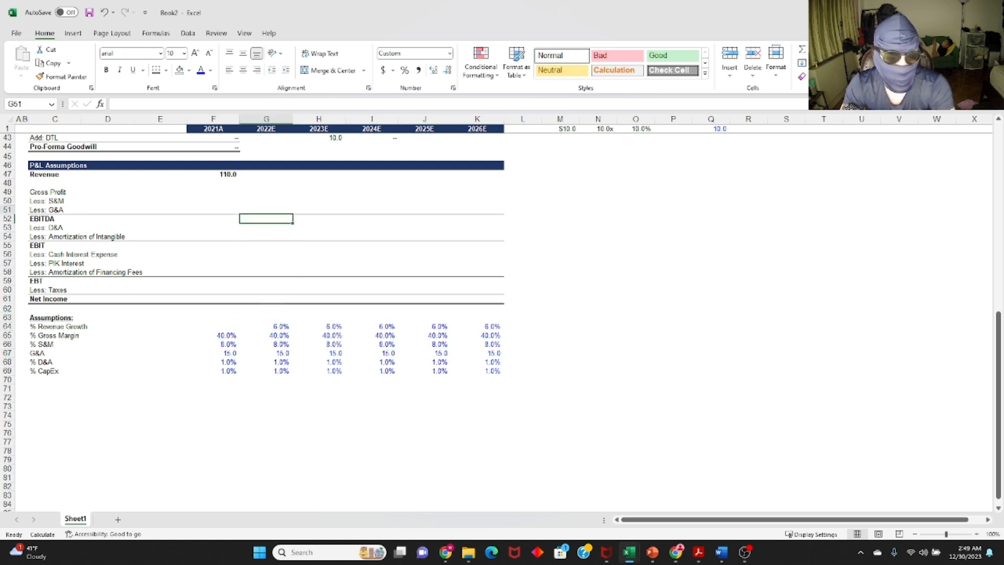
key(Up)
key(Up)
key(Up)
key(Up)
key(Up)
text(=)
key(Left)
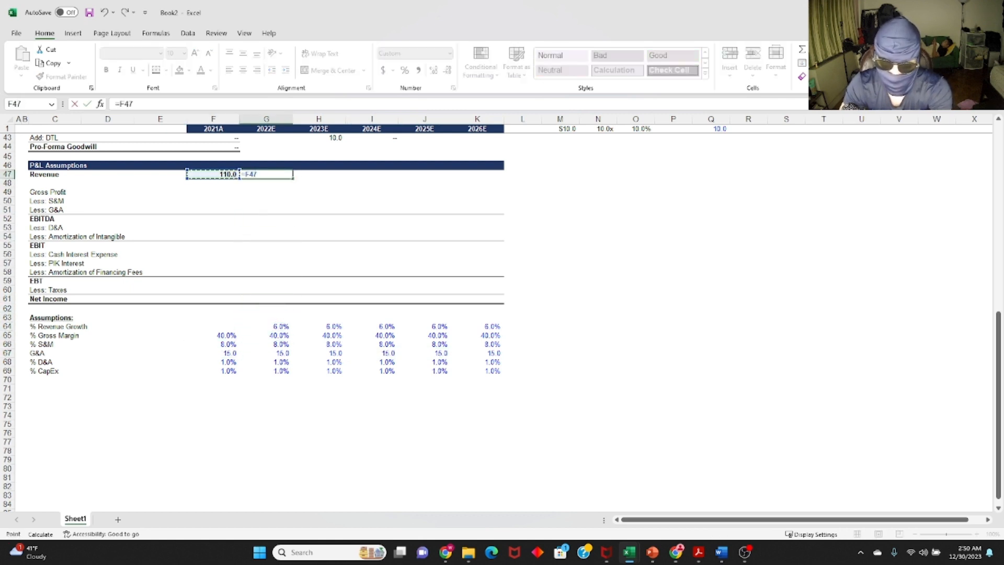
text(*(1+)
key(ctrl+Down)
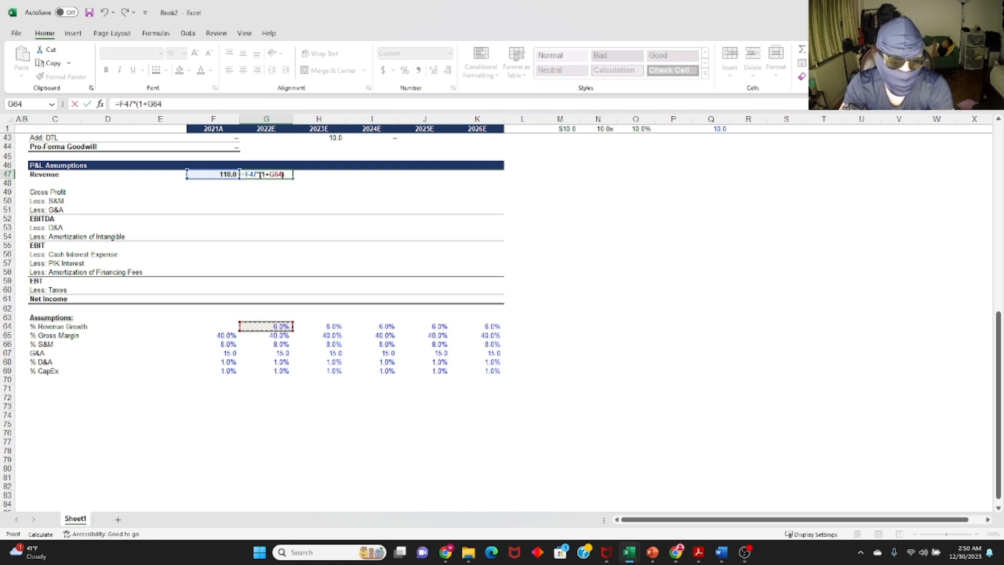
text())
key(ctrl+Return)
Fill the 2022E revenue formula in G47 across to 2026E in K47.
key(shift+Right)
key(shift+Right)
key(shift+Right)
key(shift+Right)
key(shift+Right)
key(shift+Left)
key(ctrl+r)
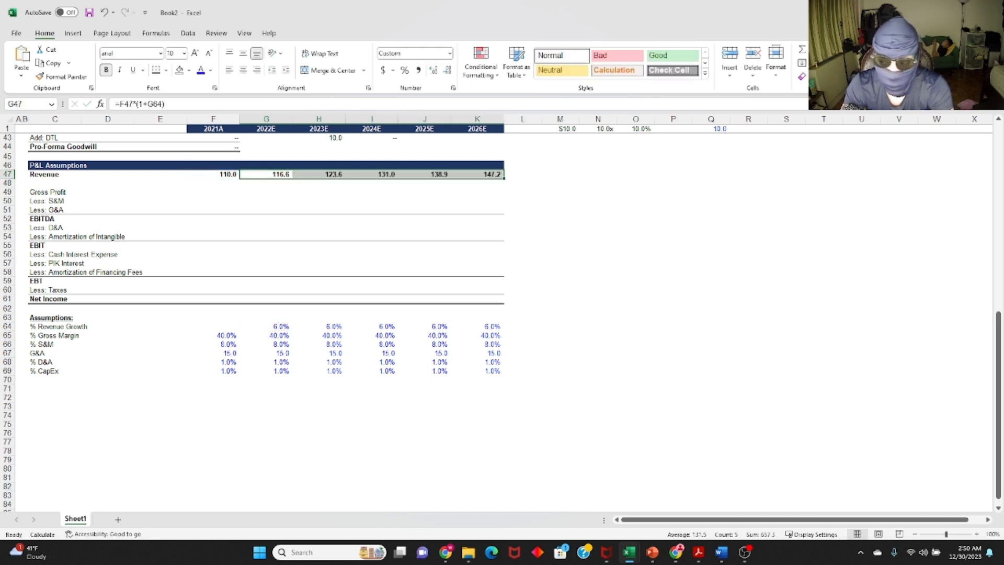
Make the entire Gross Profit row 49 bold.
key(Down)
key(Up)
key(Down)
key(Down)
key(Up)
key(Down)
key(Left)
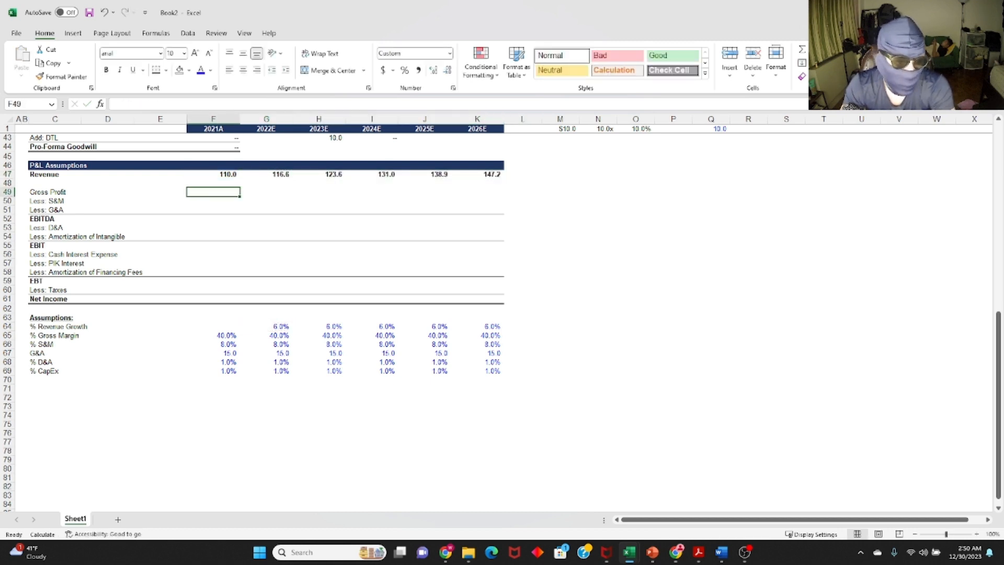
key(shift+space)
key(ctrl+b)
key(Down)
key(Up)
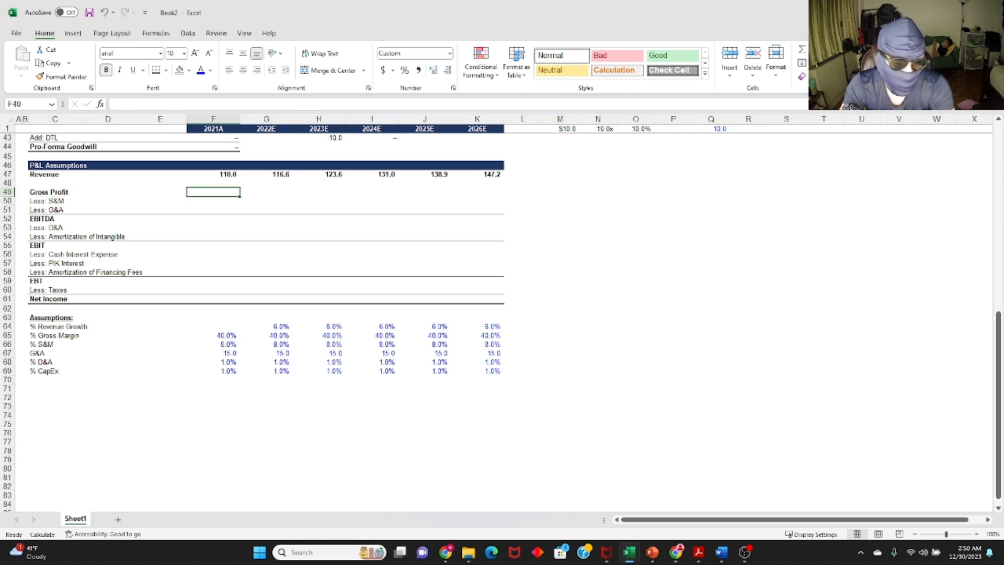
Calculate 2021A gross profit in F49 from the gross margin and revenue with the formula =F65*F47.
text(=)
key(ctrl+Down)
key(Down)
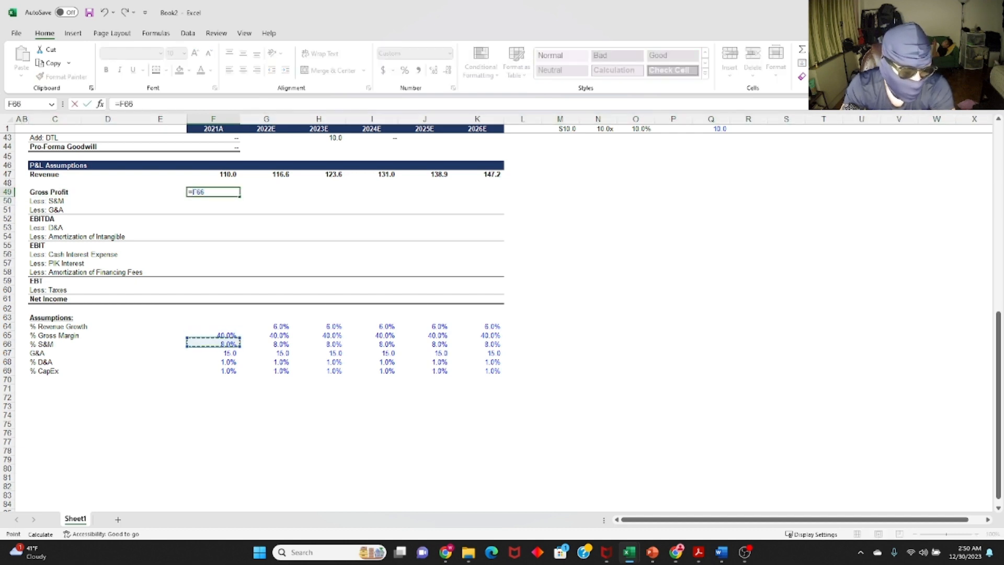
key(Up)
text(*)
key(Up)
key(Up)
key(ctrl+Return)
Copy the 2021A gross profit formula in F49 across row 49 through 2026E in K49 and check its references.
key(ctrl+c)
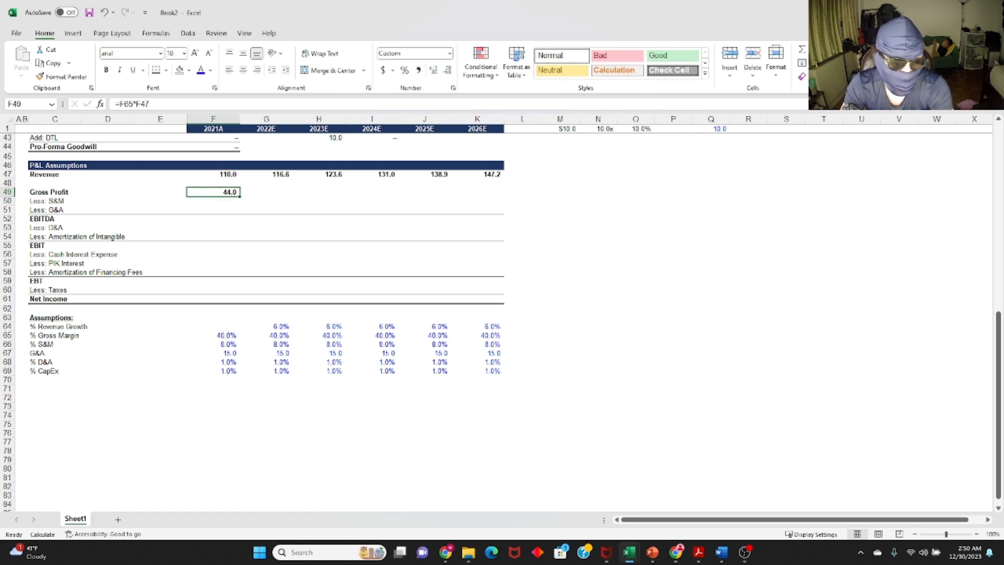
key(shift+Right)
key(shift+Right)
key(shift+Right)
key(shift+Right)
key(shift+Right)
key(Return)
key(Down)
key(Up)
key(F2)
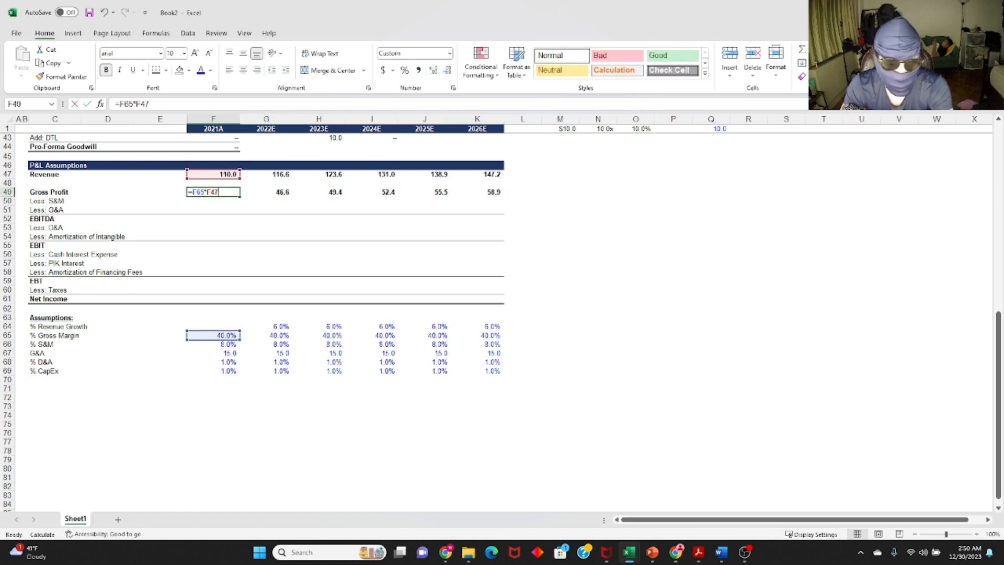
key(Return)
Calculate 2021A S&M in F50 from the S&M percentage and revenue with the formula =F66*F47.
key(Down)
text(=)
key(ctrl+Down)
key(Down)
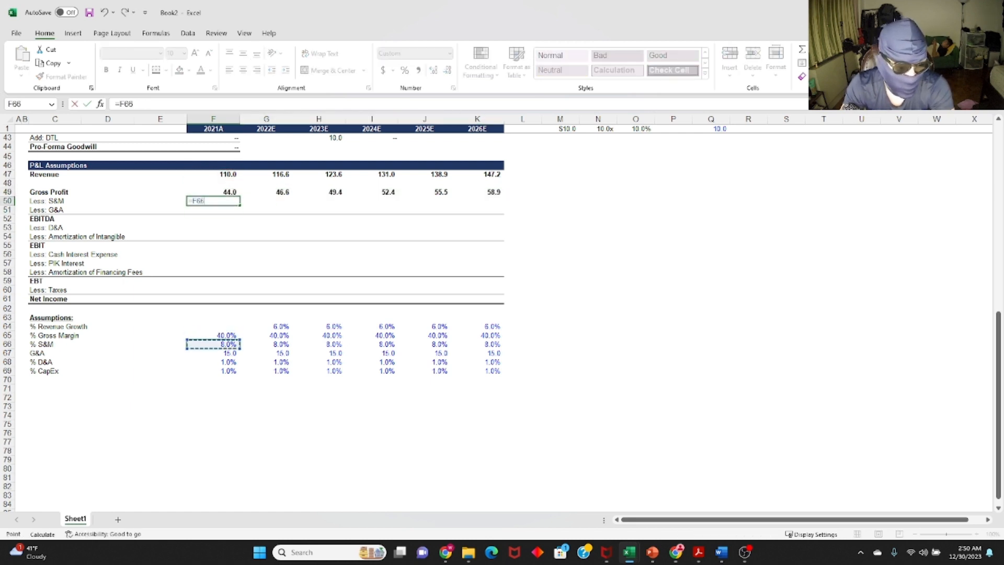
key(Down)
key(Up)
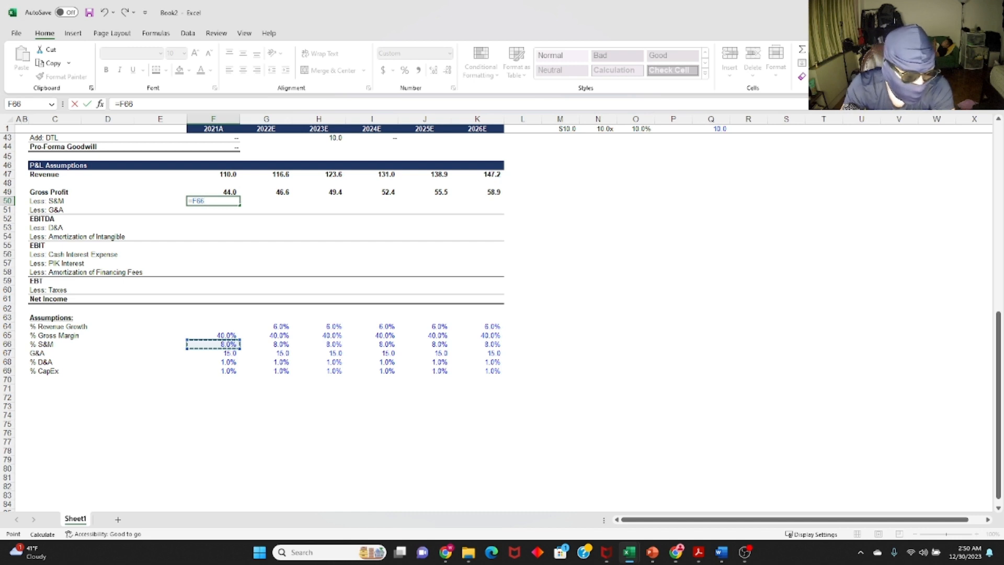
text(*)
key(Up)
key(Up)
key(Up)
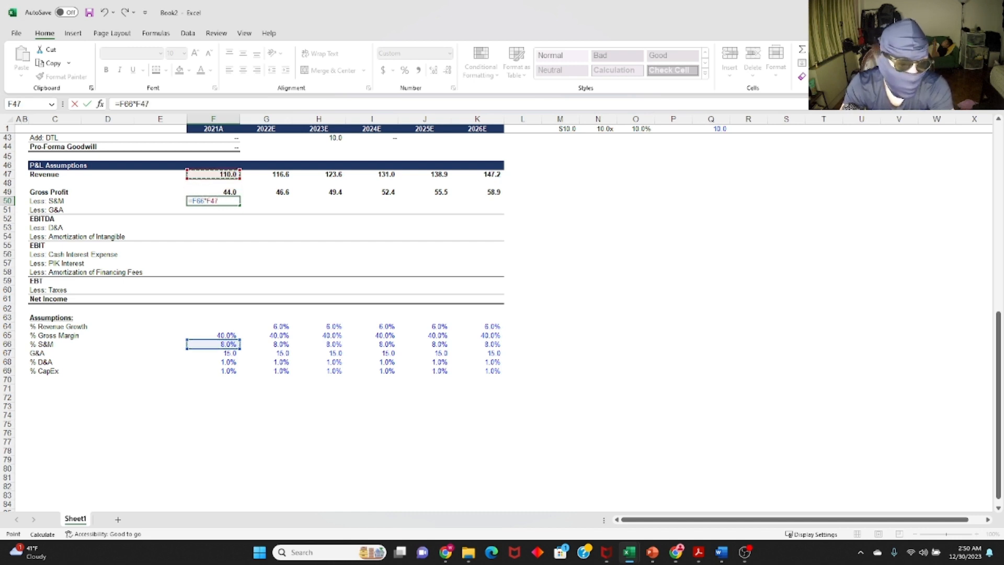
key(ctrl+Return)
Copy the 2021A S&M formula in F50 across row 50 through 2026E in K50.
key(ctrl+c)
key(Right)
key(Right)
key(Right)
key(Right)
key(Right)
key(ctrl+shift+Left)
key(Return)
key(Left)
key(Left)
key(Left)
key(Left)
key(Left)
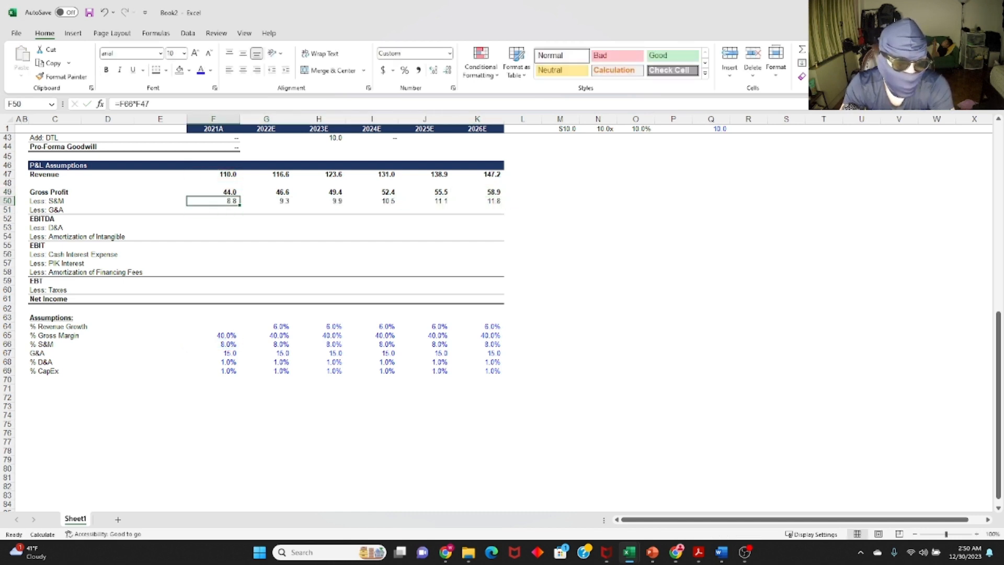
Turn the 2021A S&M formula in F50 negative as =-F66*F47 and fill it across row 50 through 2026E.
key(F2)
key(ctrl+Return)
key(ctrl+c)
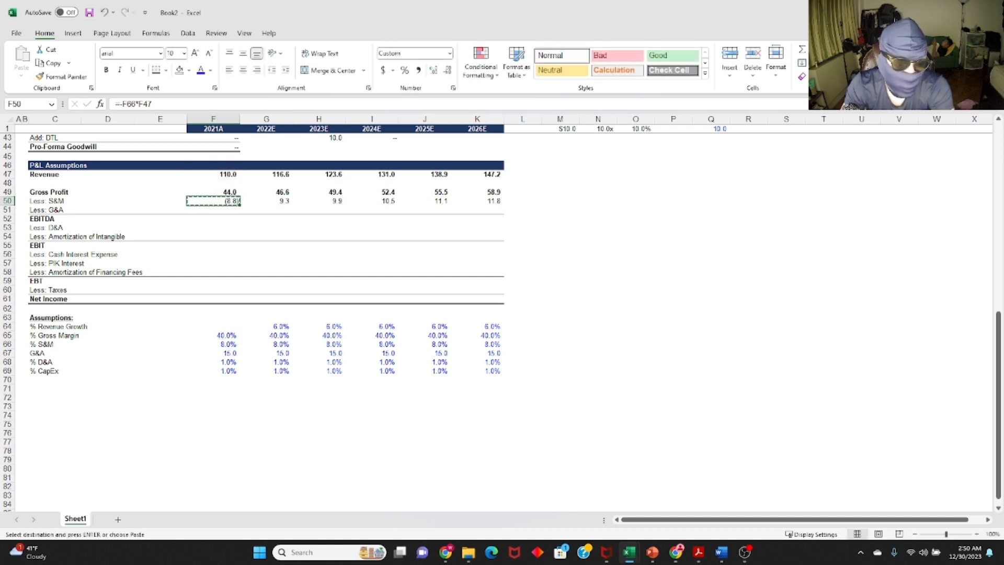
key(ctrl+shift+Right)
key(Return)
key(shift+BackSpace)
key(F2)
key(Return)
key(Up)
key(Down)
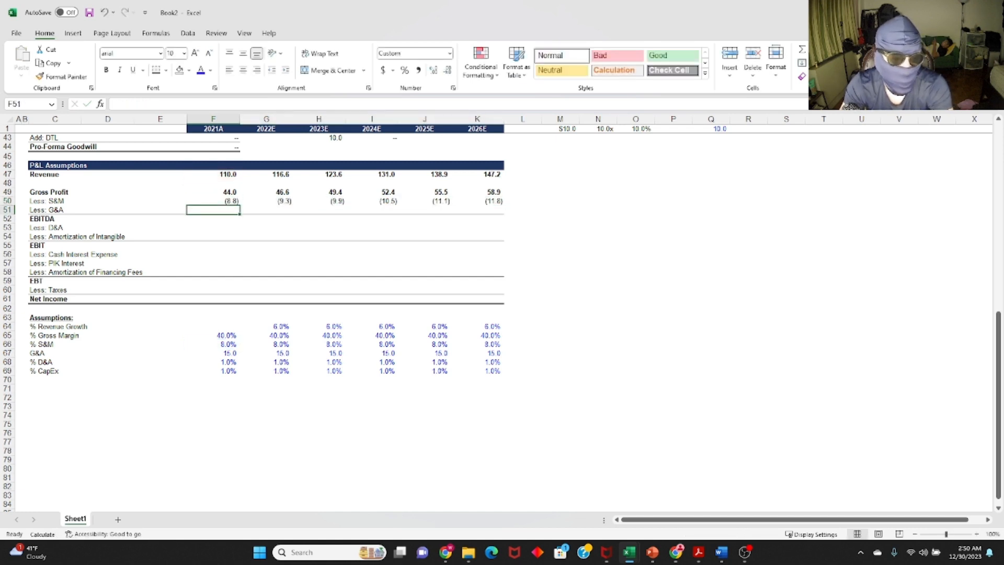
Link 2021A G&A in F51 to the G&A assumption as a negative with the formula =-F67.
text(=)
key(ctrl+Down)
key(Down)
key(Down)
key(Return)
key(Up)
key(F2)
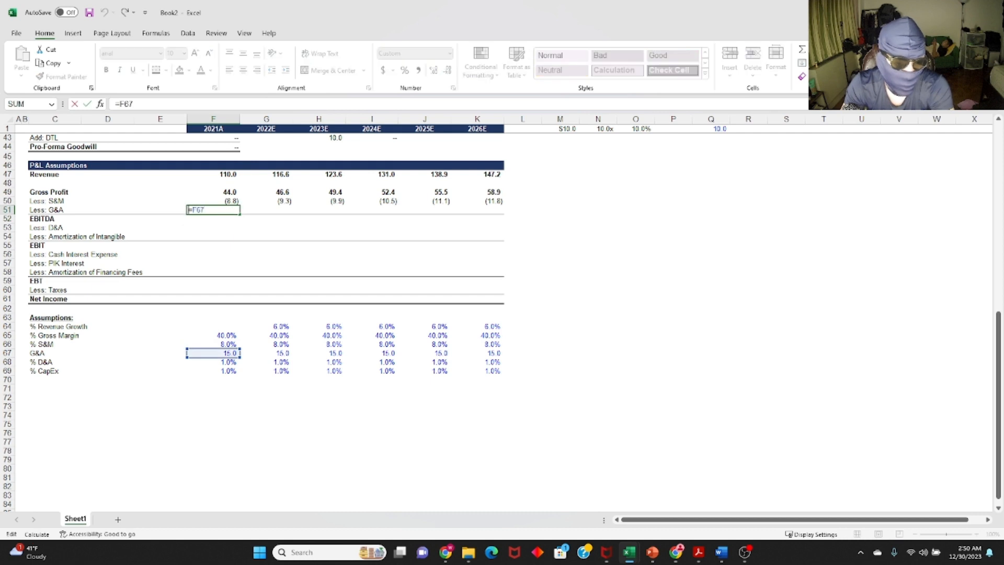
key(ctrl+Return)
Copy the 2021A G&A formula in F51 across row 51 through 2026E in K51.
key(ctrl+c)
key(ctrl+shift+Right)
key(Return)
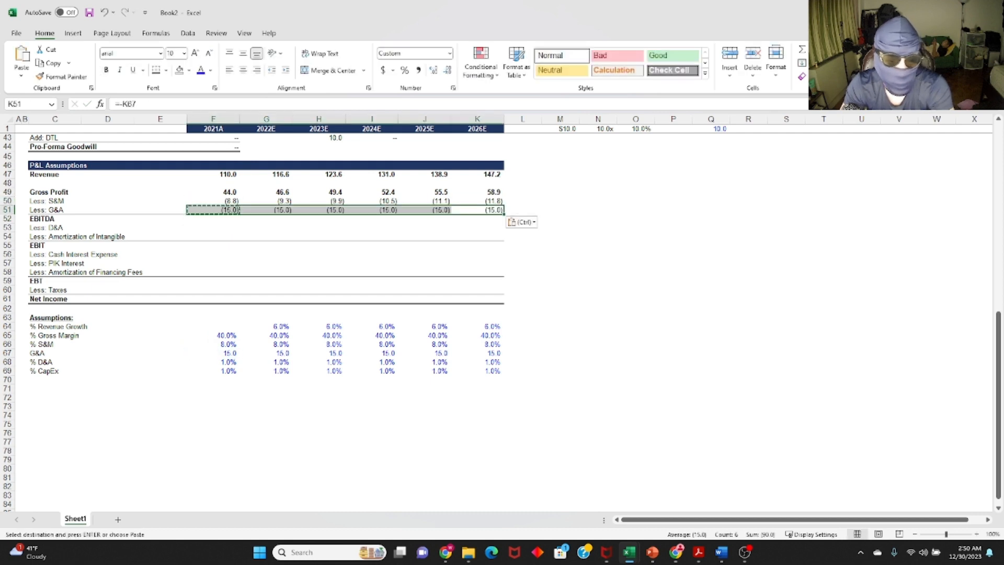
key(shift+BackSpace)
Calculate 2021A EBITDA in F52 as the sum of gross profit, S&M and G&A with =SUM(F49:F51).
key(Right)
key(Down)
key(Left)
key(alt+=)
key(ctrl+Return)
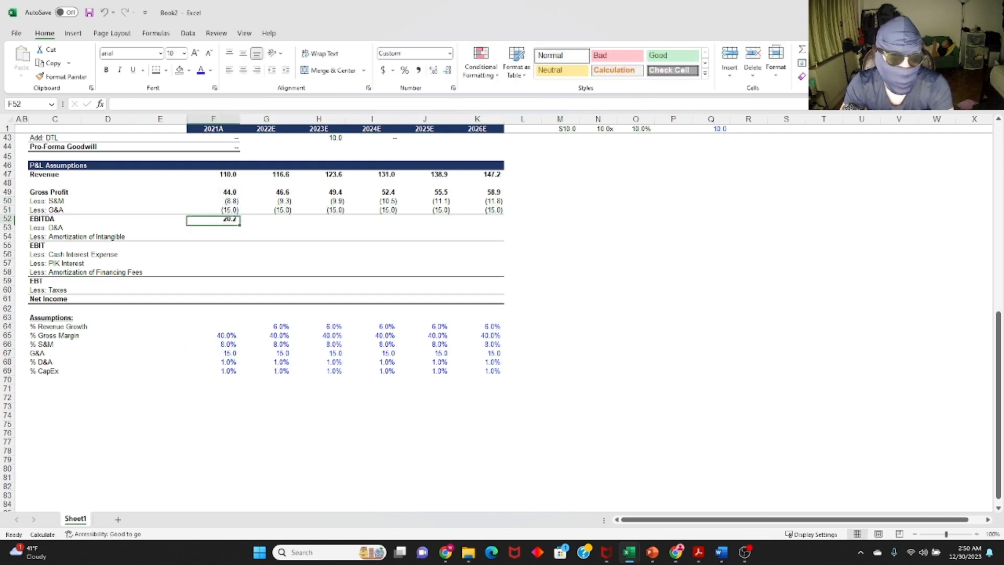
Copy the 2021A EBITDA formula in F52 across row 52 through 2026E in K52.
key(ctrl+c)
key(Up)
key(ctrl+Right)
key(Down)
key(ctrl+shift+Left)
key(Return)
key(Left)
key(ctrl+Left)
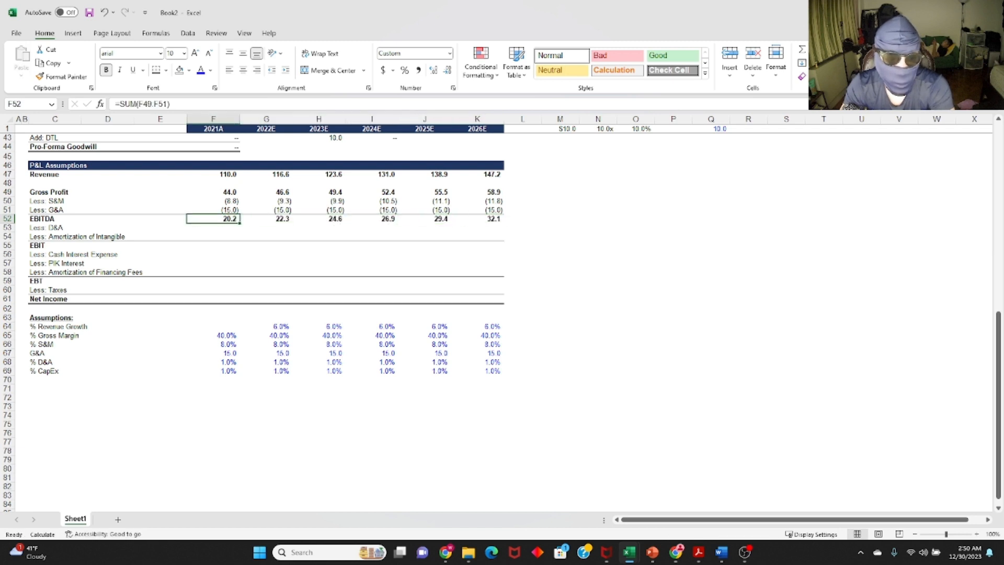
Review the 2021A P&L column and the empty projection rows from D&A down to net income.
drag(220, 178, 227, 326)
click(224, 183)
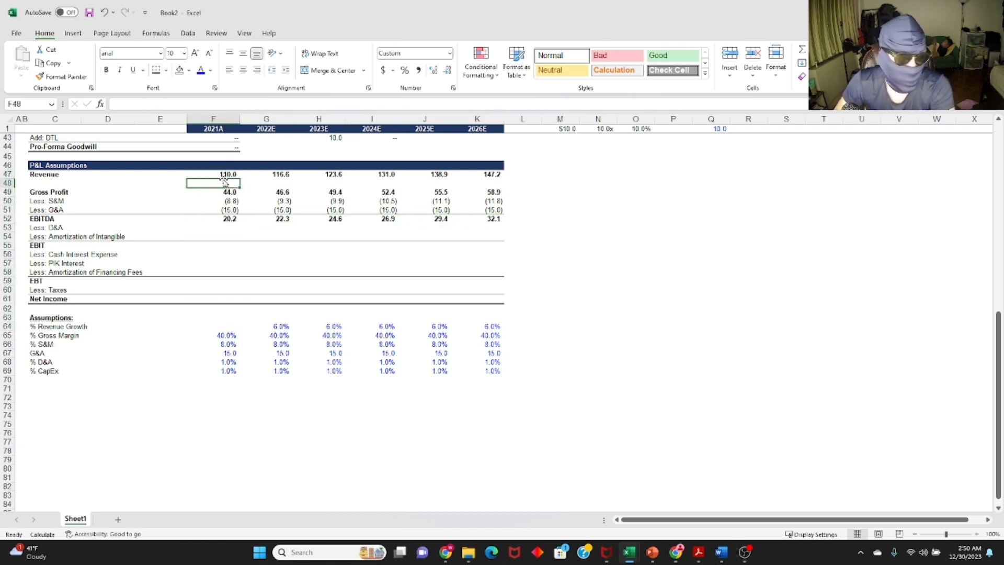
drag(236, 174, 226, 290)
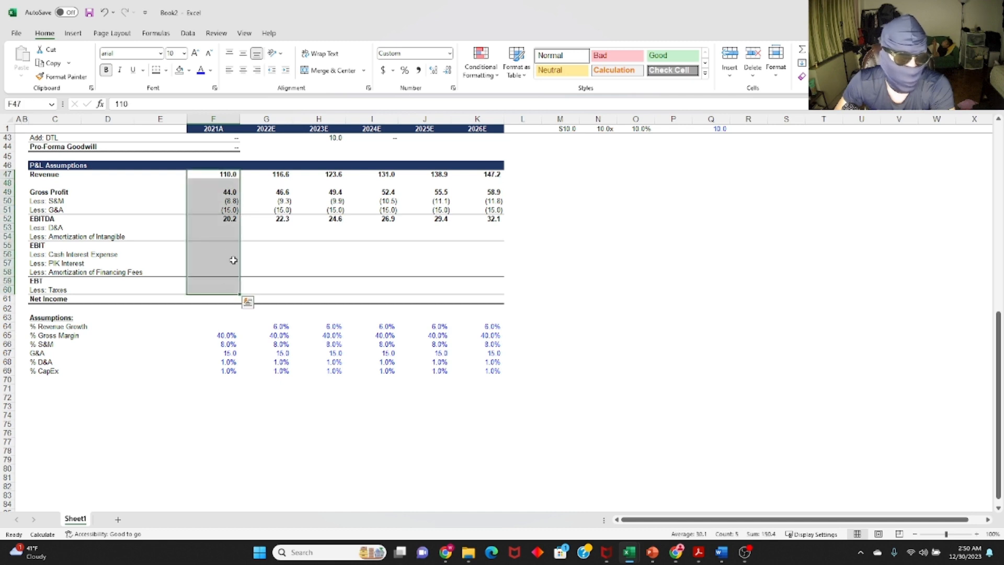
drag(236, 230, 207, 299)
drag(275, 231, 488, 299)
click(205, 212)
scroll(229, 238, up, 1)
click(231, 245)
Link the 2021 EBITDA in the Entry Assumptions, cell F16, to the P&L with the formula =F52.
scroll(236, 257, up, 11)
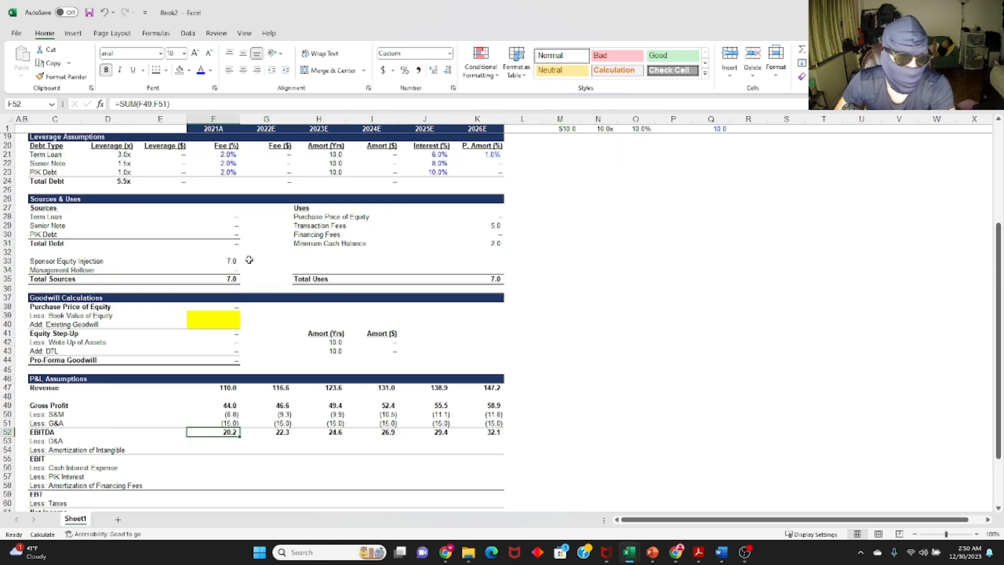
scroll(256, 293, down, 7)
scroll(249, 302, up, 2)
scroll(250, 303, up, 6)
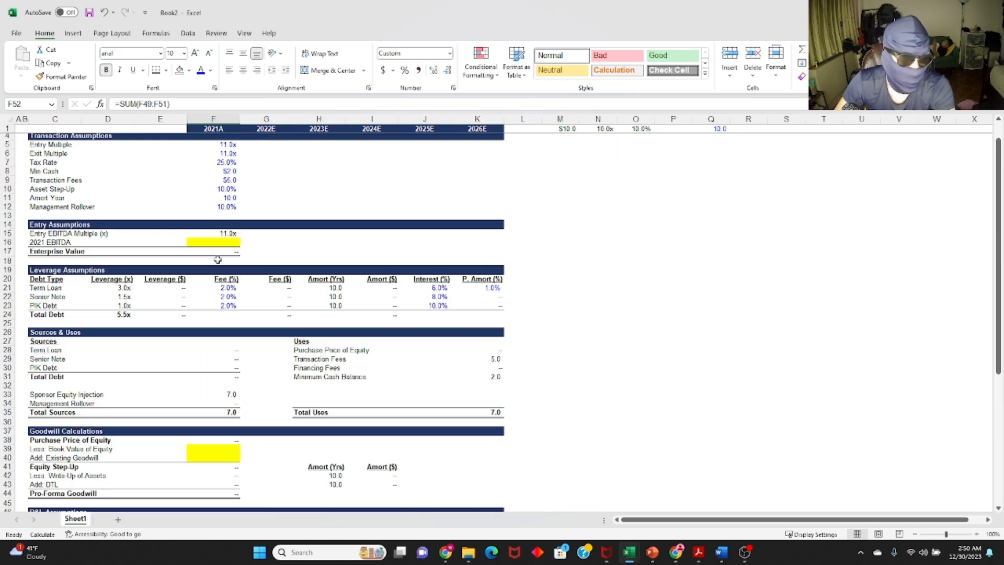
click(218, 243)
text(=)
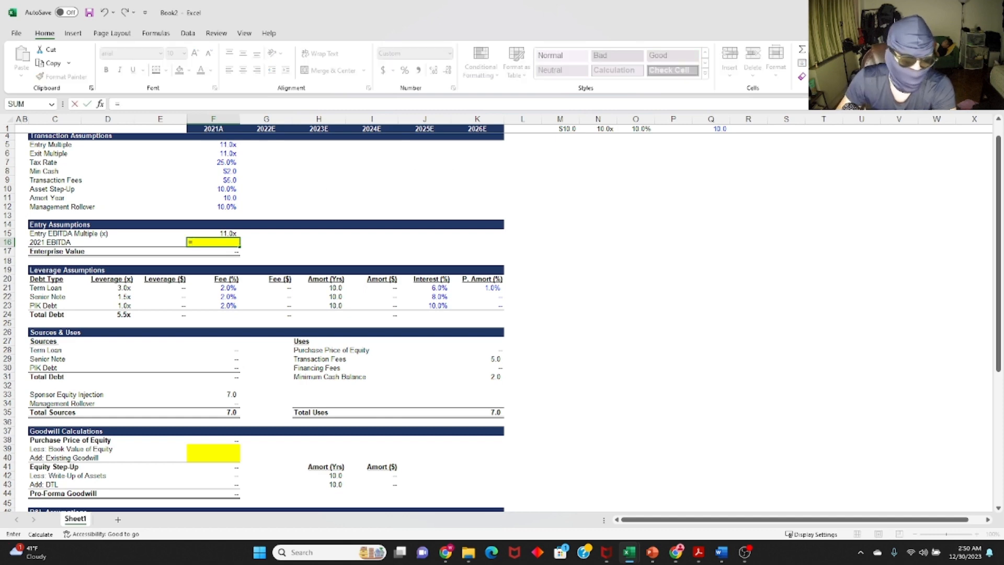
scroll(279, 354, down, 11)
click(230, 274)
key(Return)
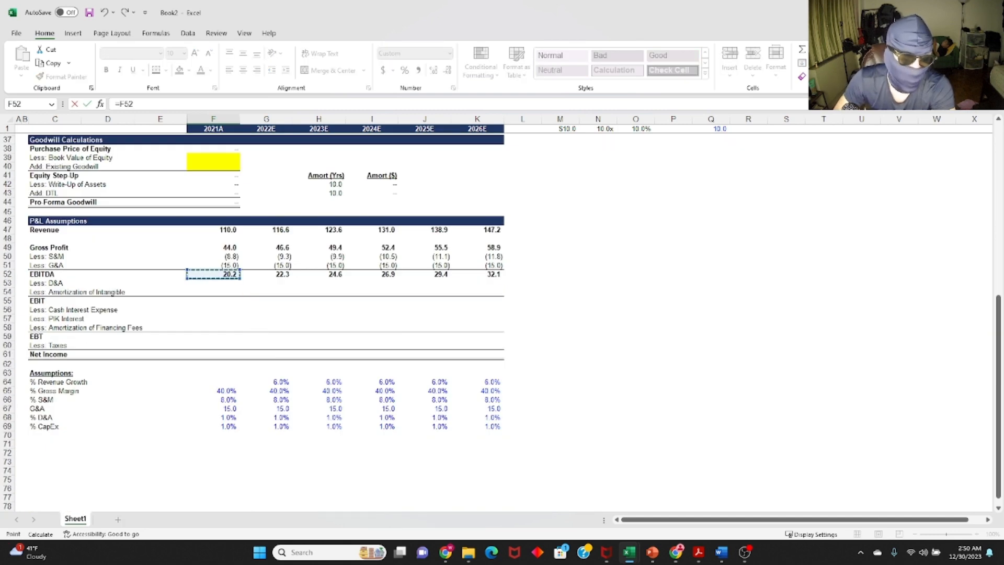
Remove the yellow fill from the 2021 EBITDA cell F16 and keep its text non-bold.
scroll(437, 368, up, 11)
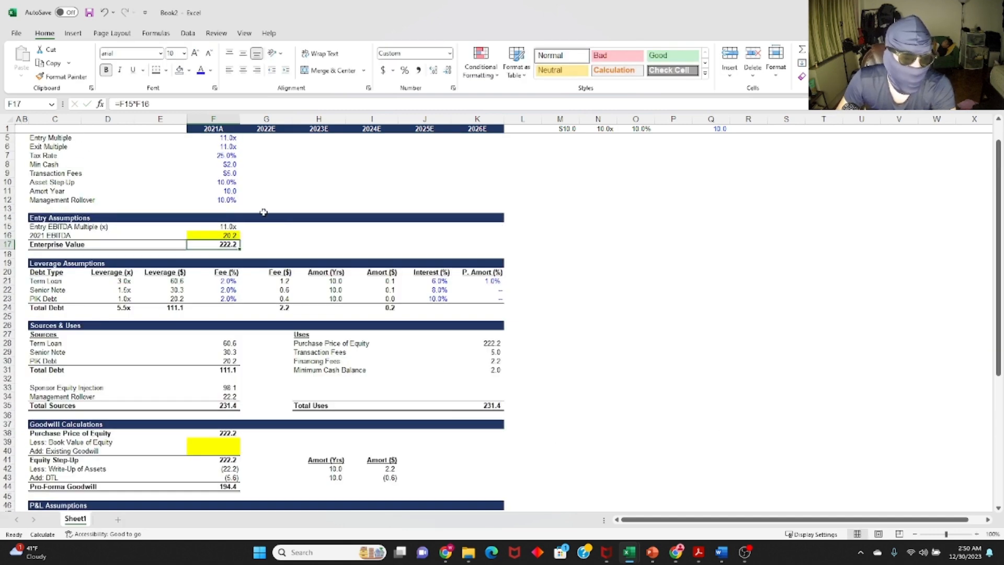
key(Up)
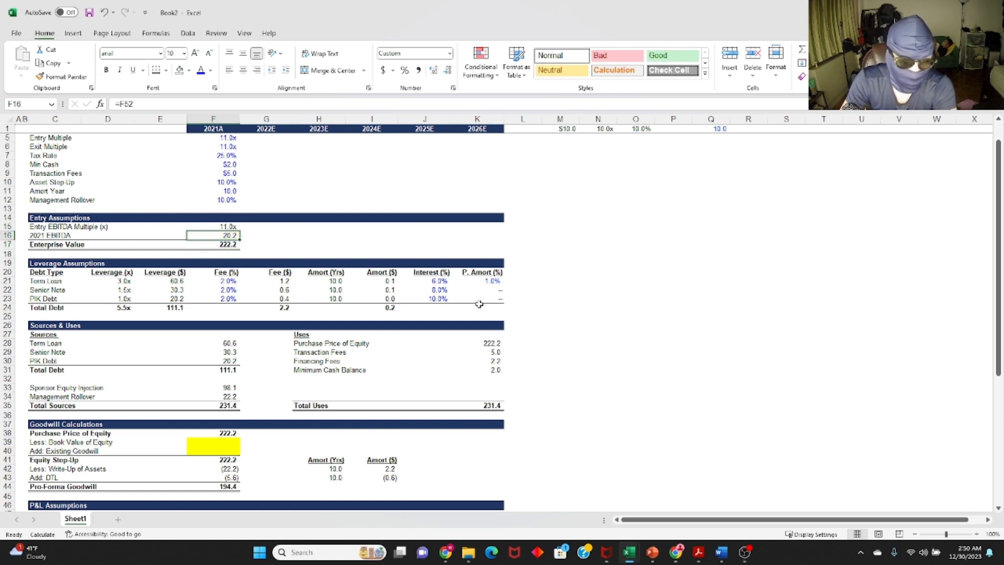
key(ctrl+b)
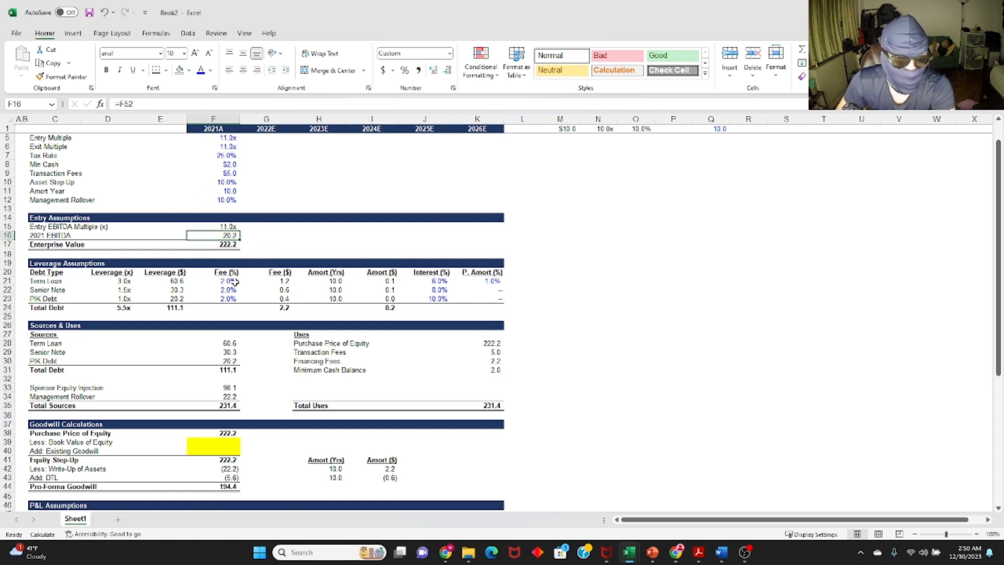
Review the updated figures in the leverage, sources and uses, and goodwill sections.
scroll(216, 234, down, 3)
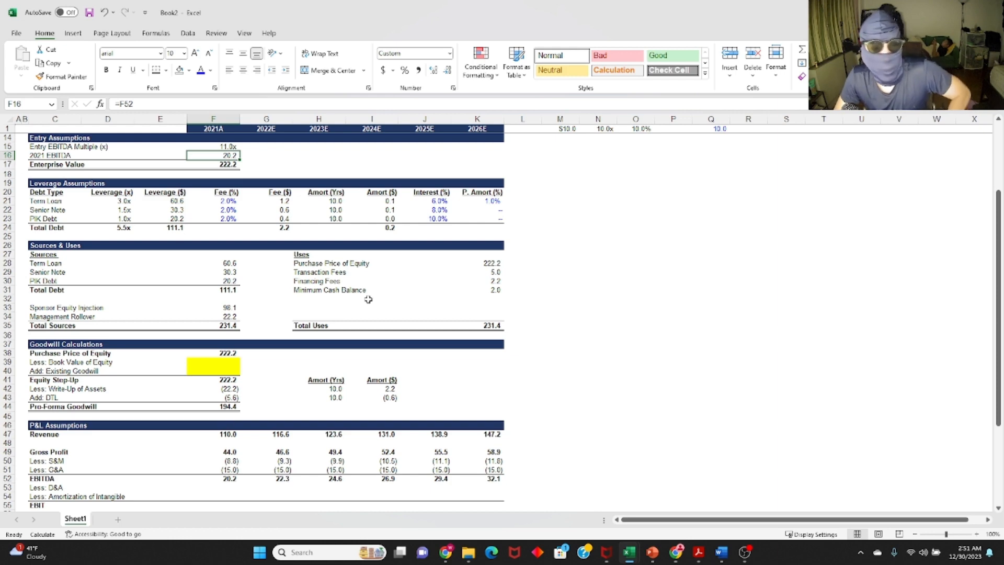
scroll(252, 360, down, 3)
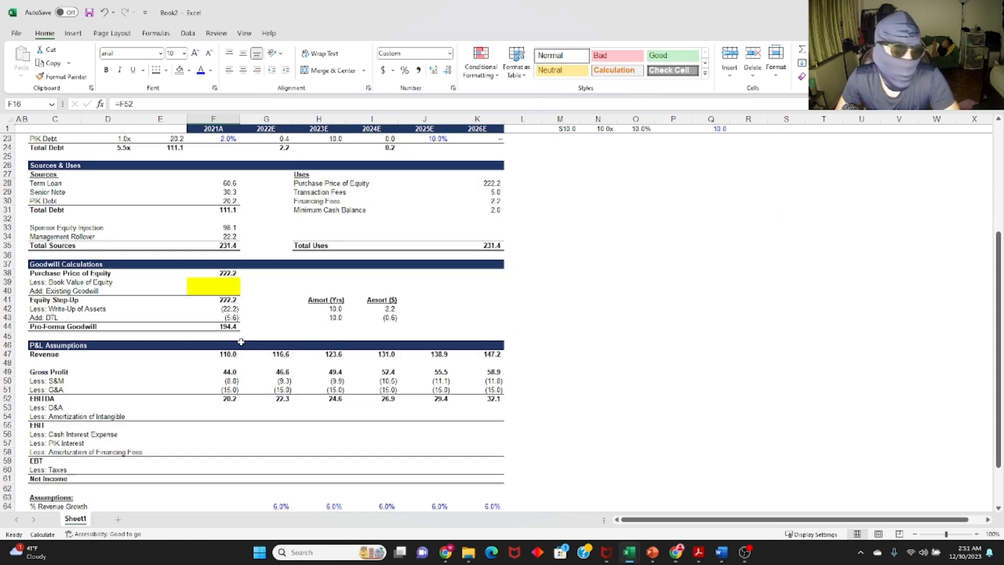
scroll(253, 304, up, 3)
scroll(264, 283, up, 3)
scroll(267, 253, down, 3)
Calculate 2022E D&A in G53 by multiplying the 2022E D&A percentage by 2022E revenue.
scroll(267, 253, down, 7)
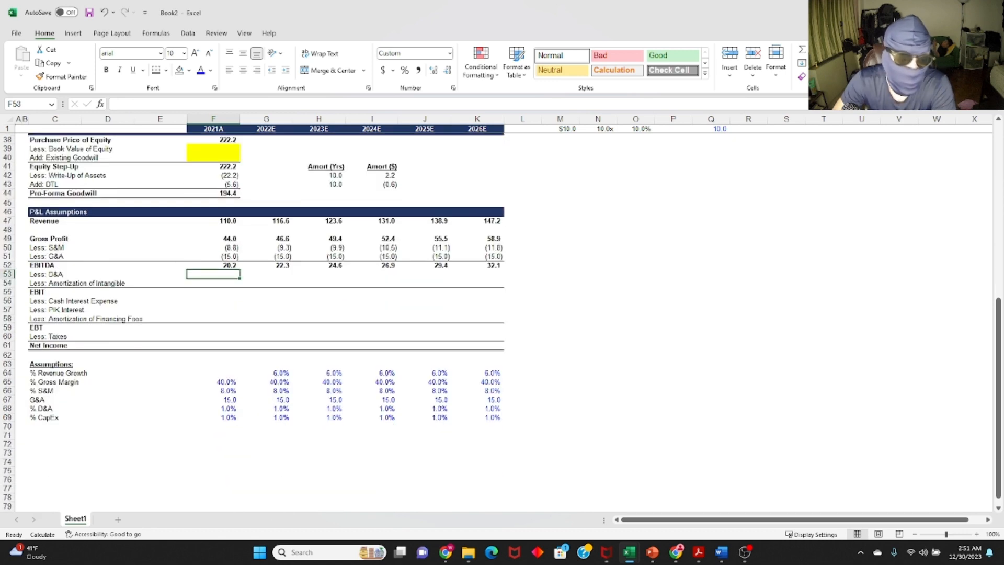
key(Right)
text(=)
key(ctrl+Down)
key(ctrl+Down)
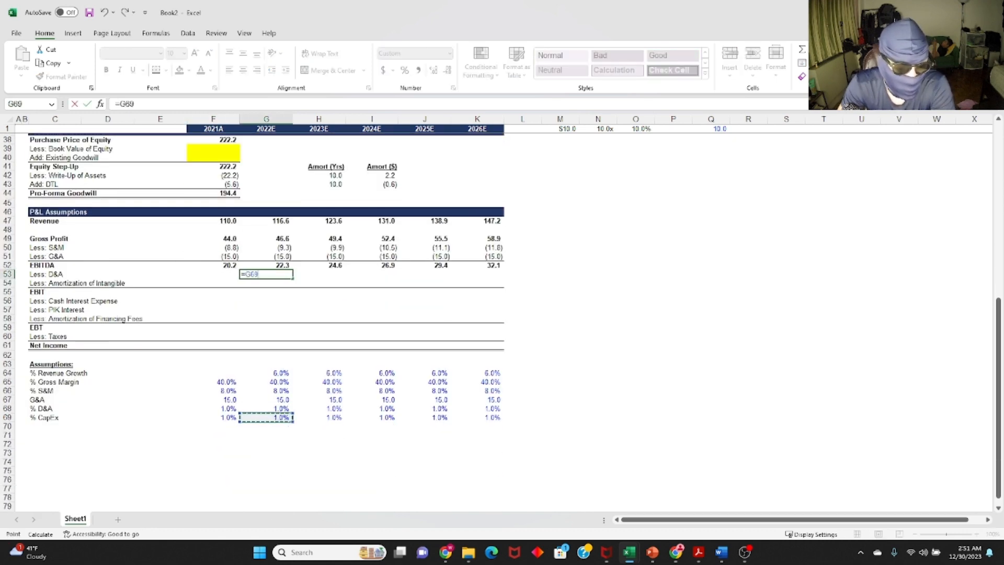
key(Up)
text(*)
key(Up)
key(Up)
key(Up)
key(Up)
key(Up)
key(Up)
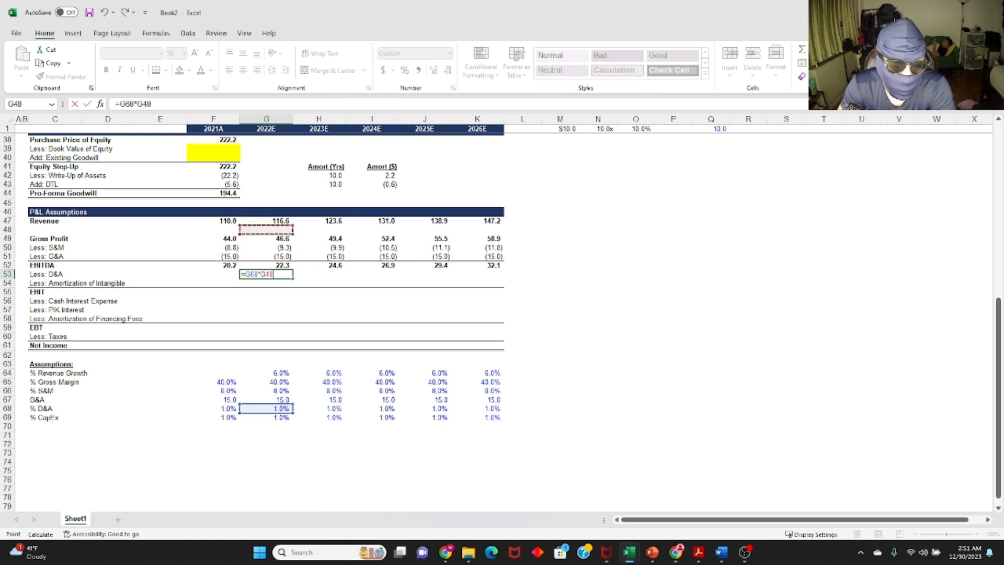
key(Return)
Turn the 2022E D&A formula in G53 negative so that it reads =-G68*G47.
key(Up)
key(ctrl+c)
key(Up)
key(Down)
key(F2)
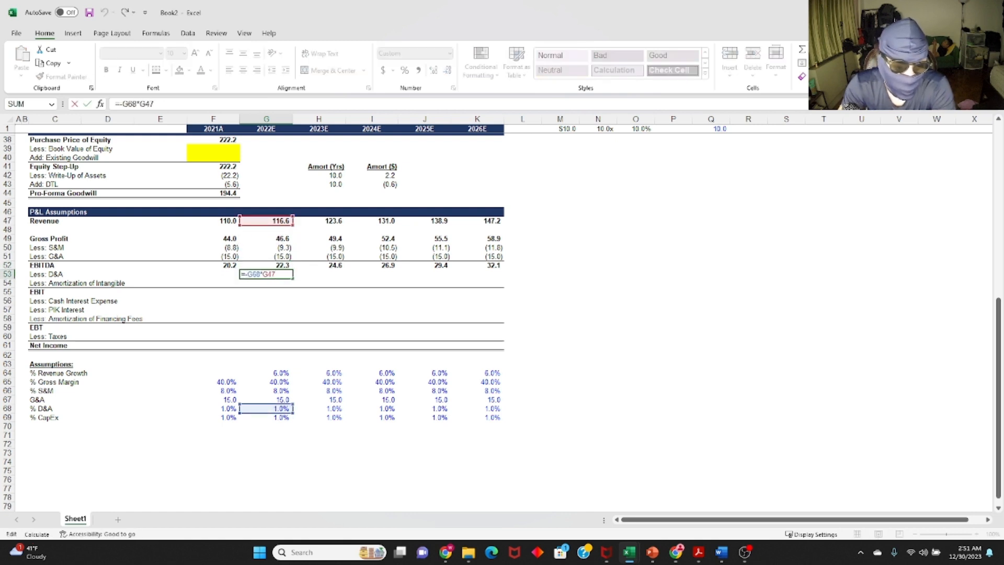
key(Return)
Copy the 2022E D&A formula in G53 across row 53 through 2026E in K53 and check its references.
key(Up)
key(ctrl+c)
key(Up)
key(ctrl+Right)
key(Down)
key(ctrl+shift+Left)
key(ctrl+v)
key(Escape)
key(Left)
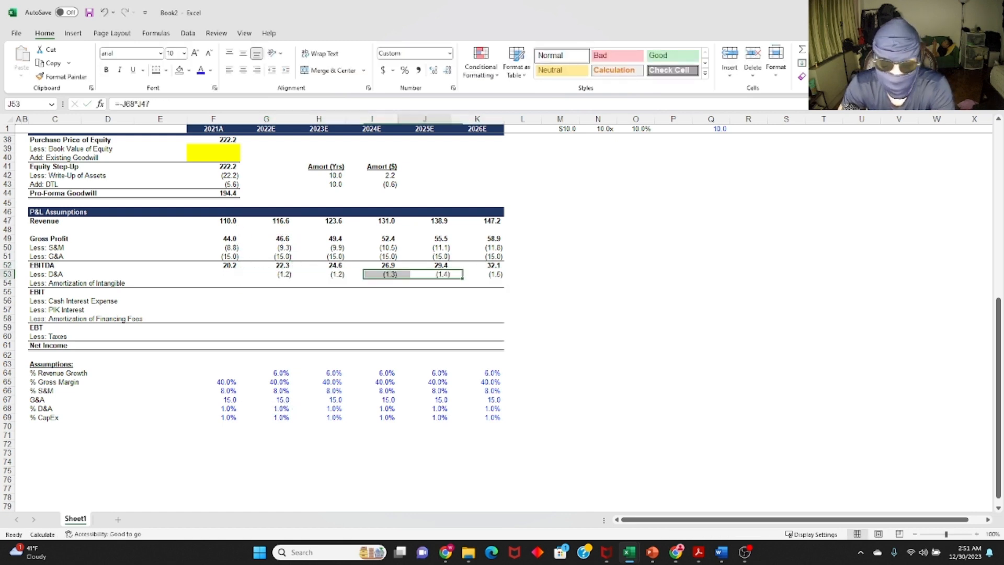
key(ctrl+Left)
key(Down)
key(Up)
key(Down)
key(Up)
key(F2)
key(Return)
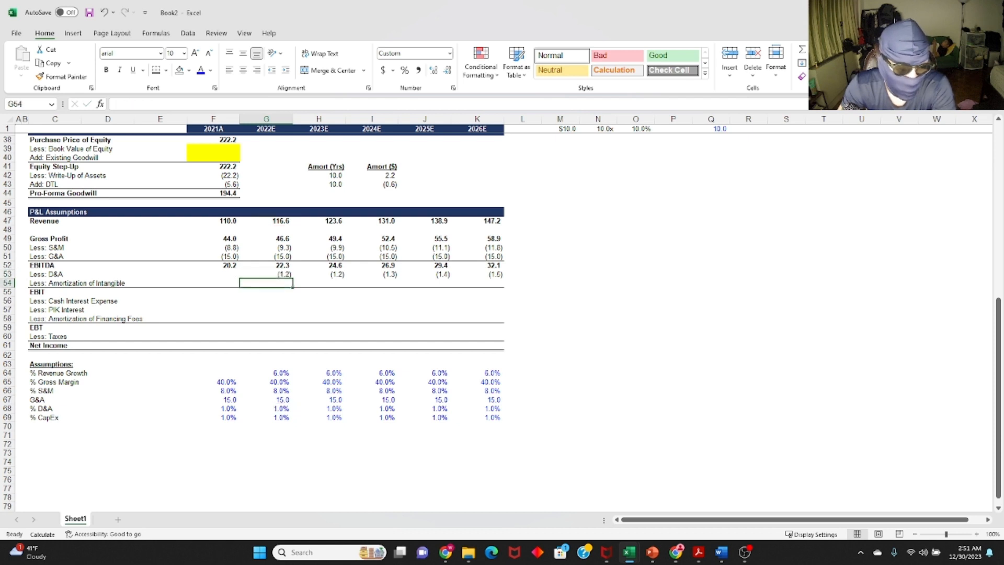
Link 2022E amortization of intangible in G54 to the negative of the asset write-up amortization with =-I42.
text(=)
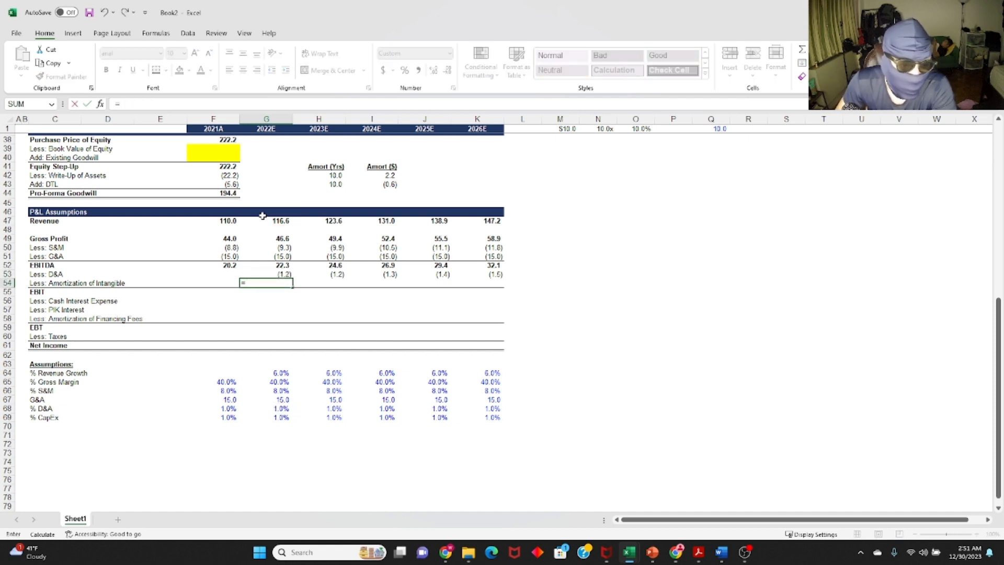
click(386, 176)
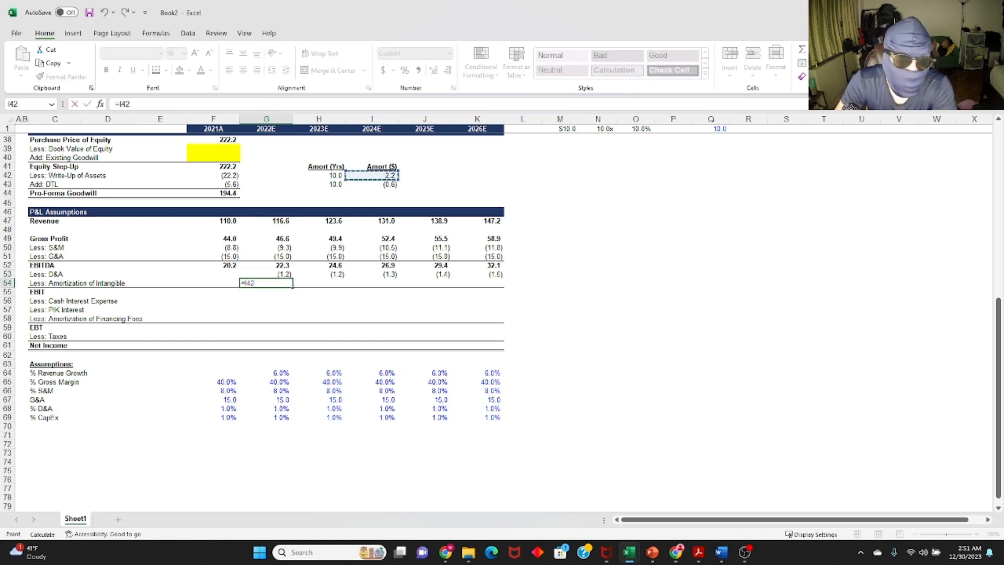
key(F2)
key(ctrl+Return)
Lock the reference in the 2022E amortization of intangible formula in G54 as =-$I$42.
key(ctrl+c)
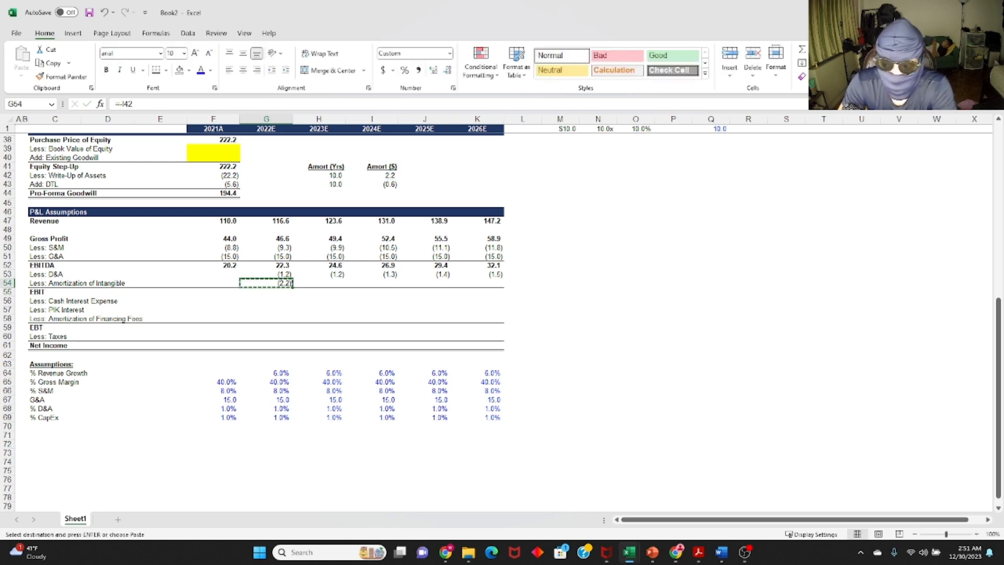
key(ctrl+Right)
key(Left)
key(Down)
key(ctrl+Left)
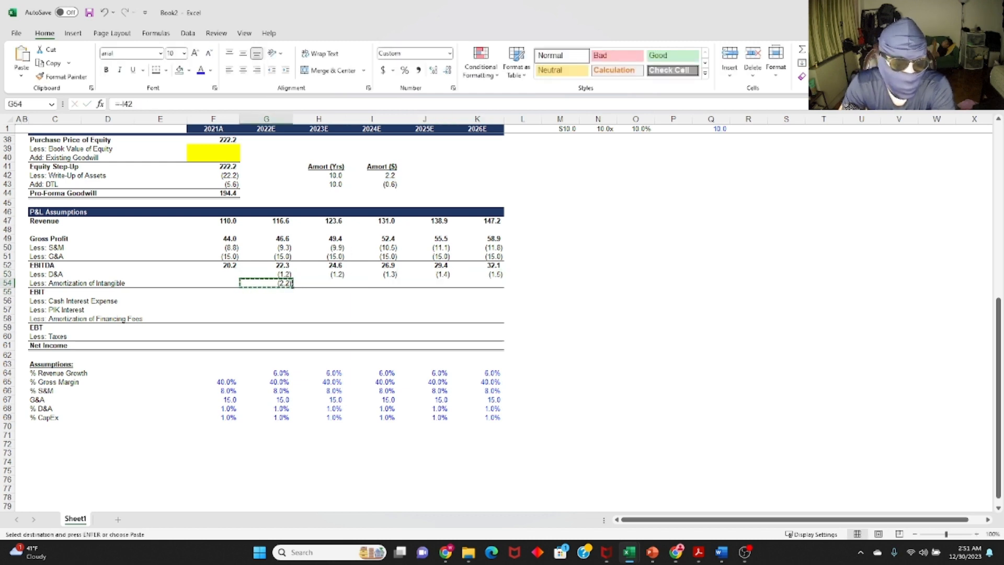
key(F2)
key(ctrl+Return)
Copy the 2022E amortization of intangible formula across row 54 through 2026E in K54 and check the copied cells.
key(ctrl+c)
key(Up)
key(ctrl+Right)
key(Down)
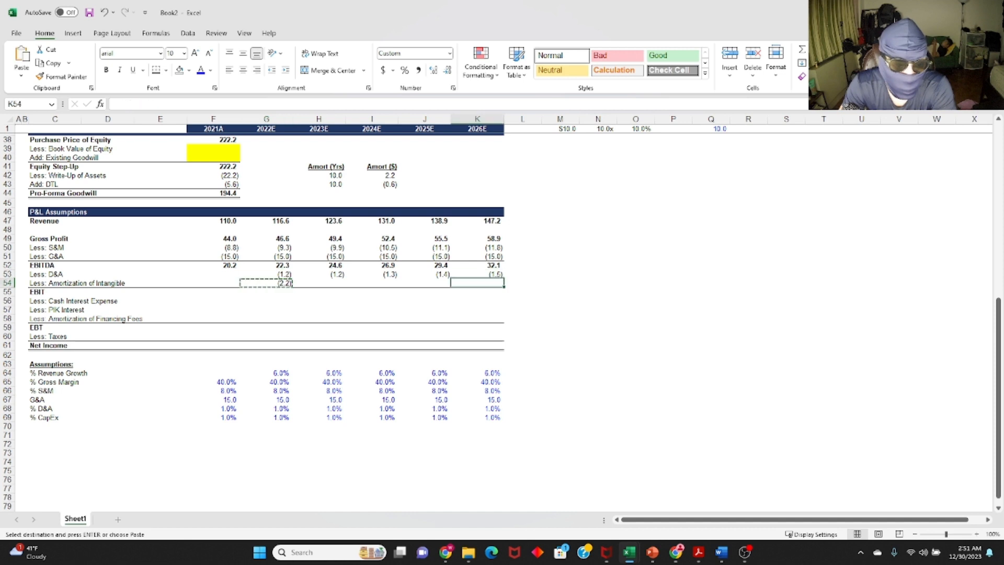
key(ctrl+shift+Left)
key(ctrl+v)
key(Escape)
key(Left)
key(ctrl+Left)
key(Right)
key(Right)
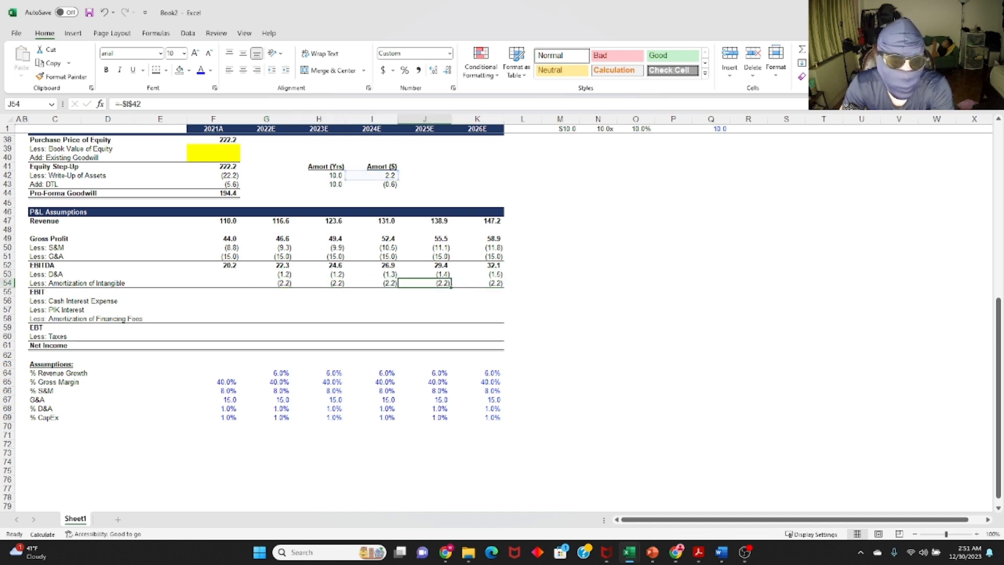
key(Left)
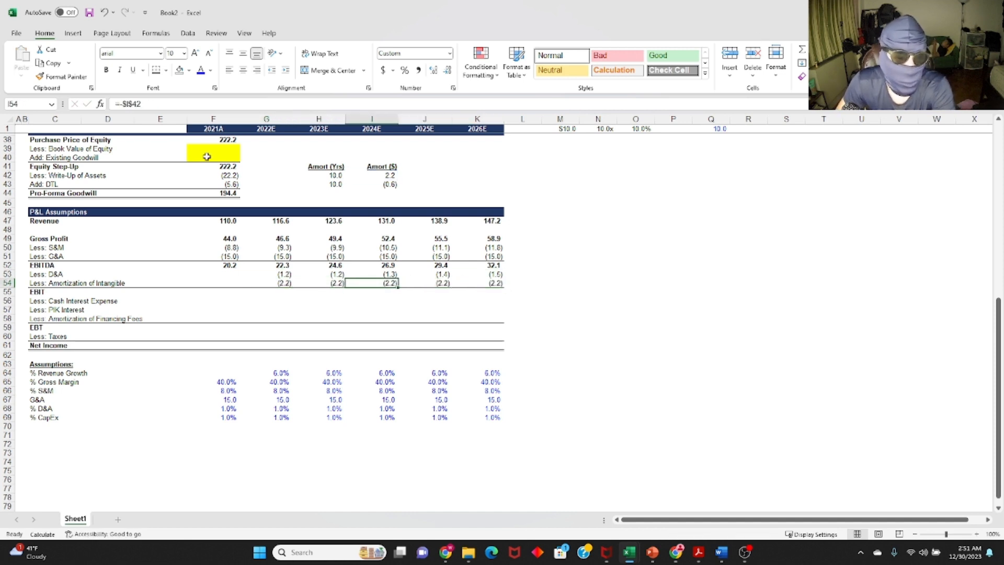
drag(207, 157, 217, 154)
click(281, 275)
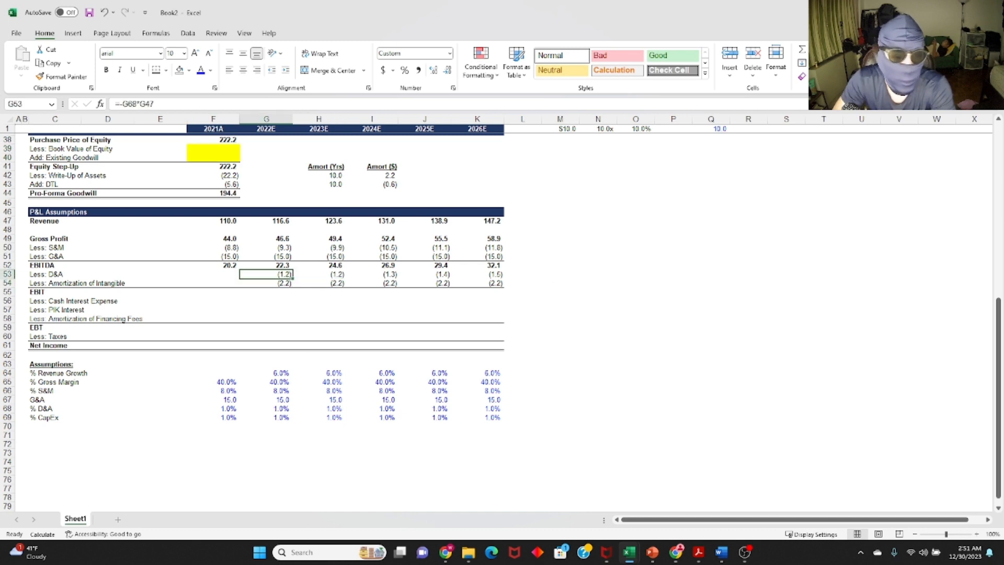
Calculate 2022E EBIT in G55 as the sum of EBITDA, D&A and amortization of intangible with =SUM(G52:G54).
key(Down)
key(Down)
text(=sum()
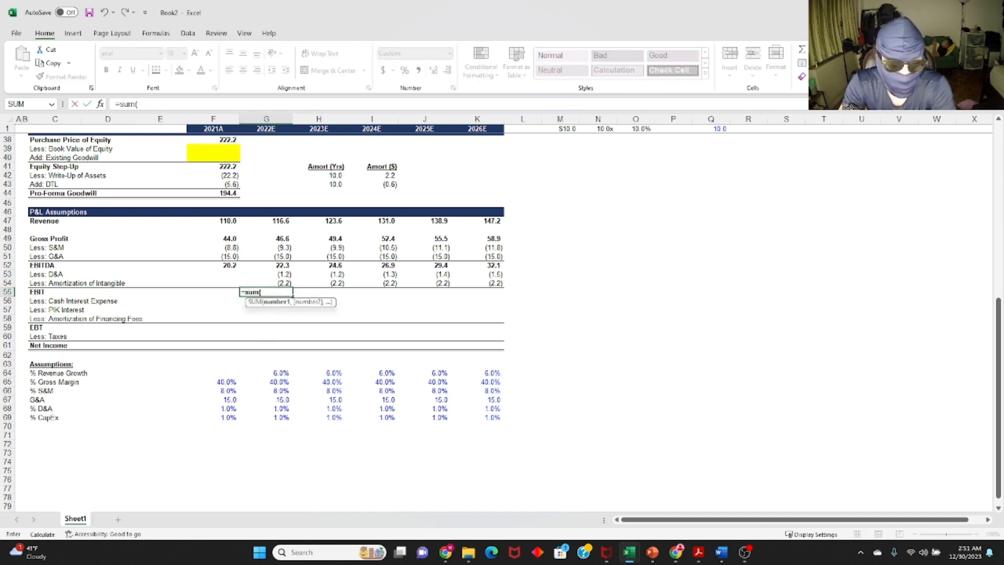
drag(280, 265, 283, 283)
key(Return)
key(Up)
Copy the 2022E EBIT formula across row 55 through 2026E in K55.
key(ctrl+c)
key(Up)
key(ctrl+Right)
key(Right)
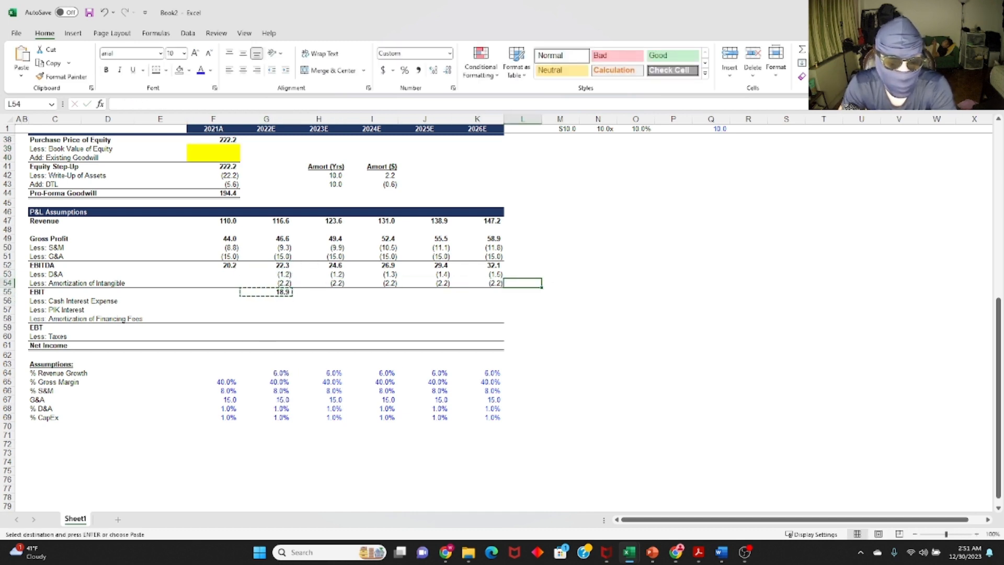
key(Left)
key(Down)
key(ctrl+shift+Left)
key(ctrl+v)
Check the cell references of the EBIT formulas year by year from 2022E through 2026E.
key(Left)
key(ctrl+Left)
key(F2)
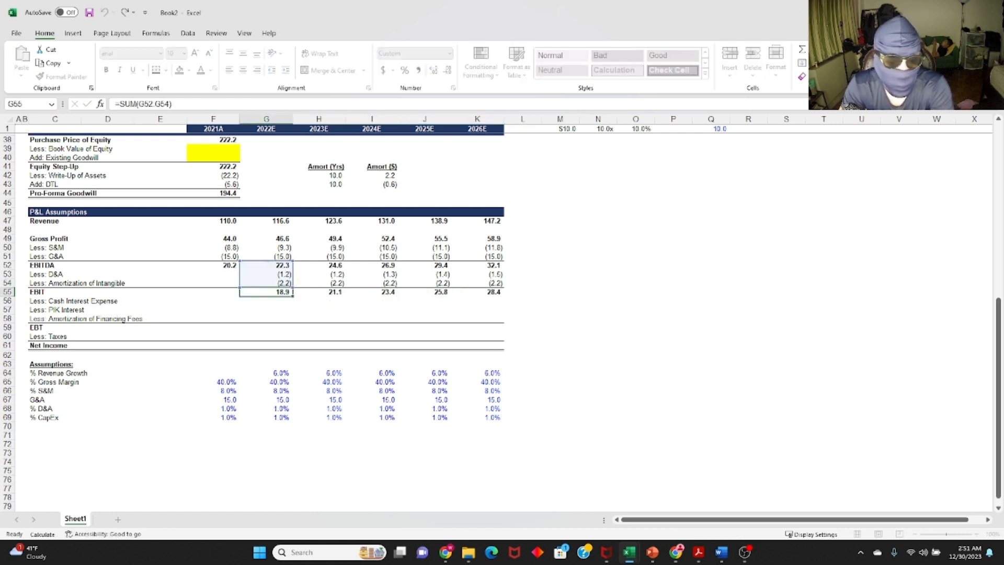
key(Tab)
key(F2)
key(Tab)
key(F2)
key(Tab)
key(F2)
key(Tab)
key(F2)
key(Escape)
key(ctrl+Left)
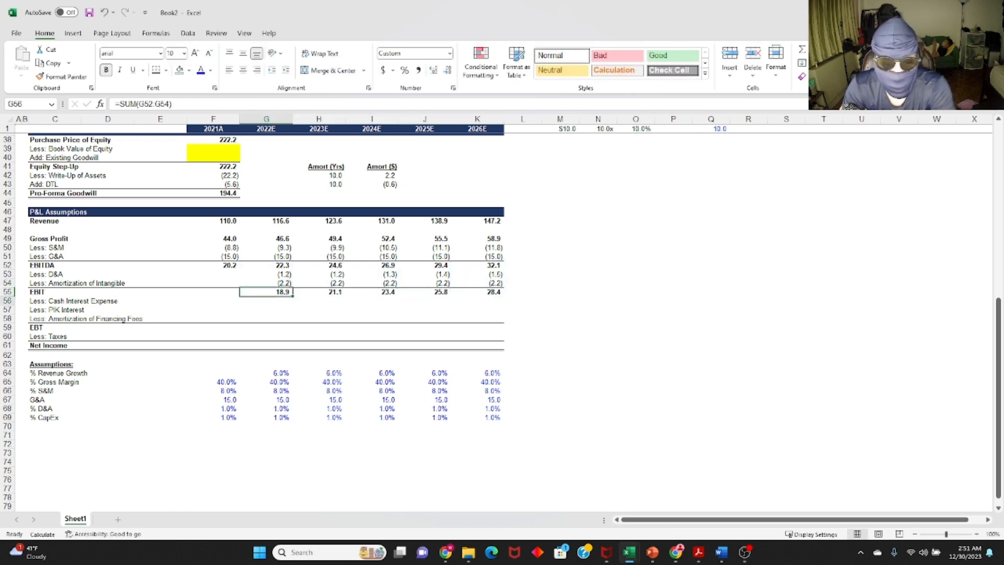
Fill the empty cash interest expense and PIK interest cells G56:K57 with yellow as placeholders.
key(Down)
key(shift+Right)
key(shift+Right)
key(shift+Right)
key(shift+Right)
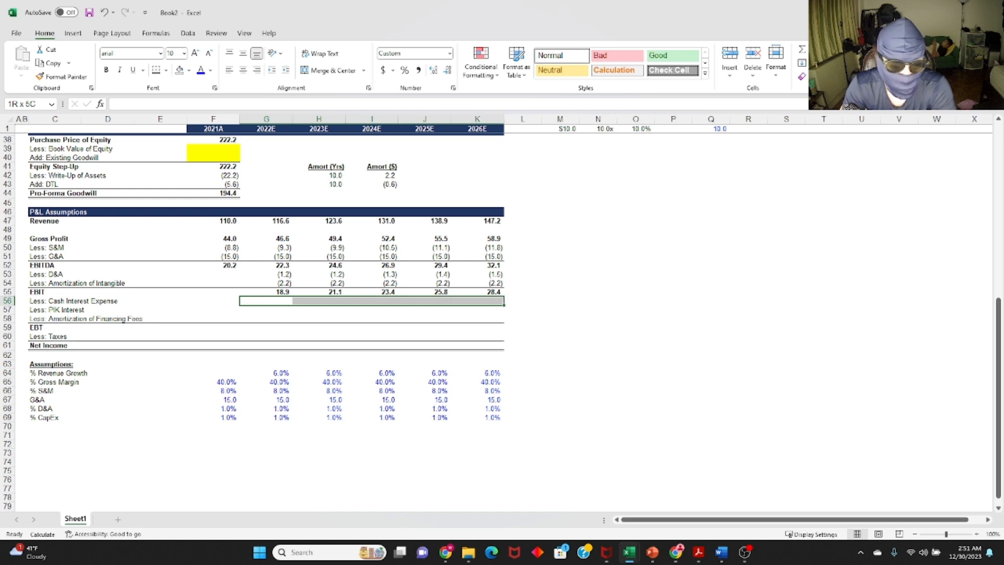
key(shift+Down)
key(alt+h)
key(h)
key(Down)
key(Down)
key(Down)
key(Down)
key(Down)
key(Down)
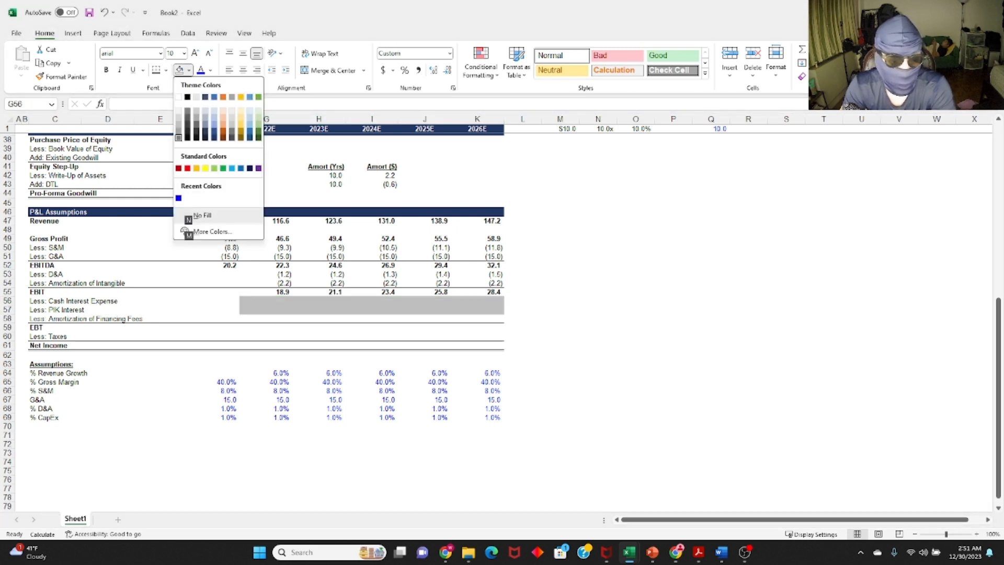
key(Right)
key(Right)
key(Right)
key(Return)
Link 2022E amortization of financing fees in G58 to the total debt fee amortization in I24.
key(Down)
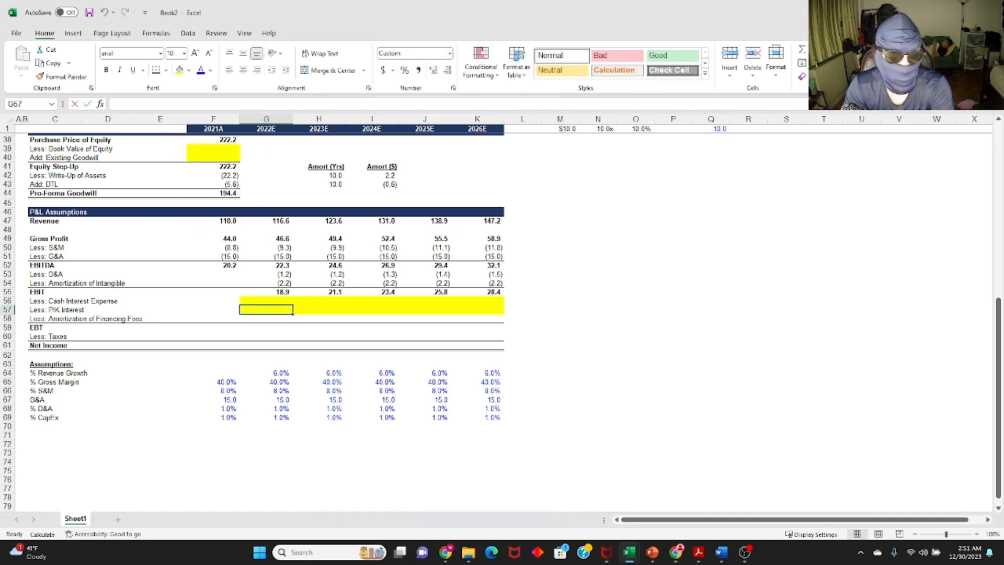
key(Right)
key(Left)
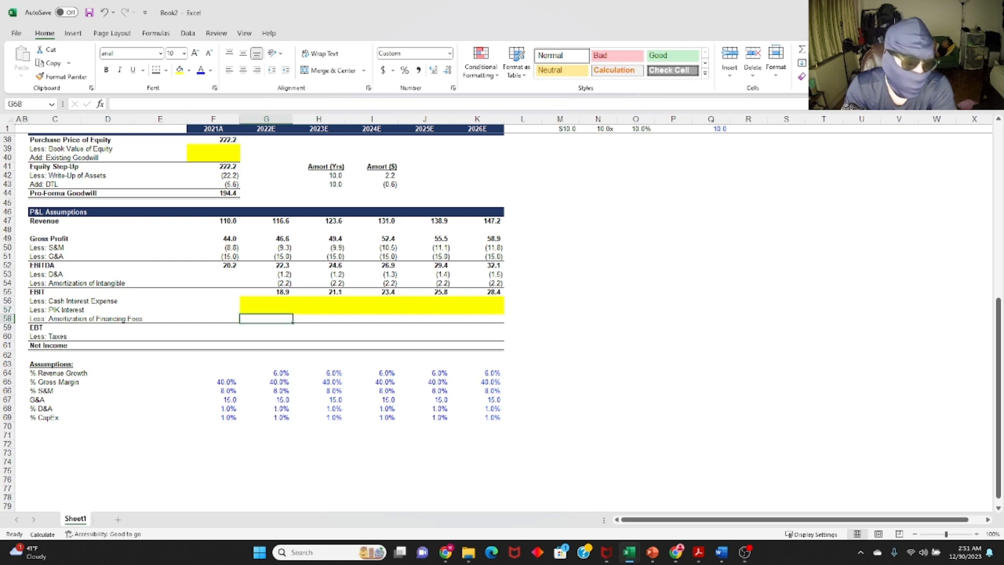
text(=)
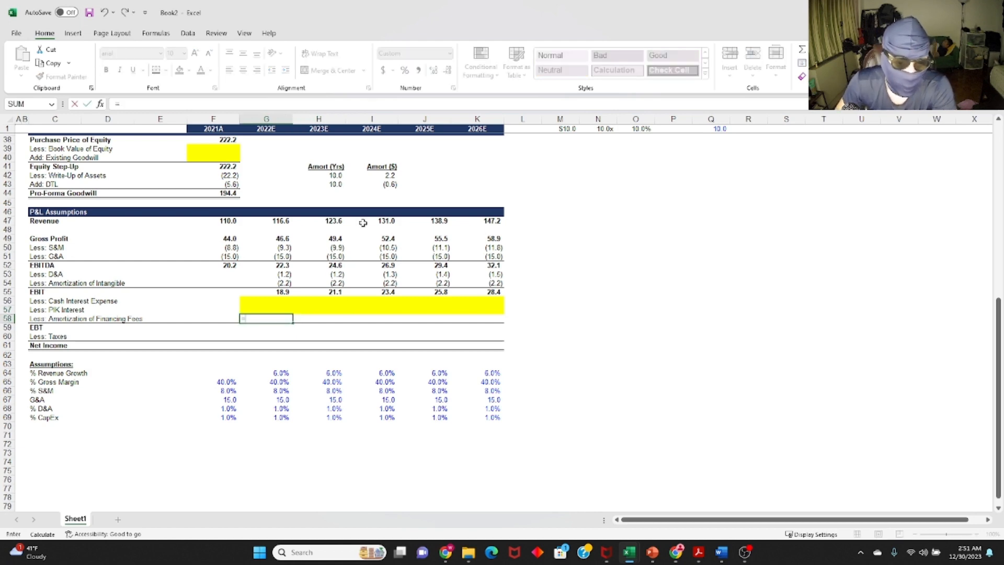
scroll(390, 255, up, 12)
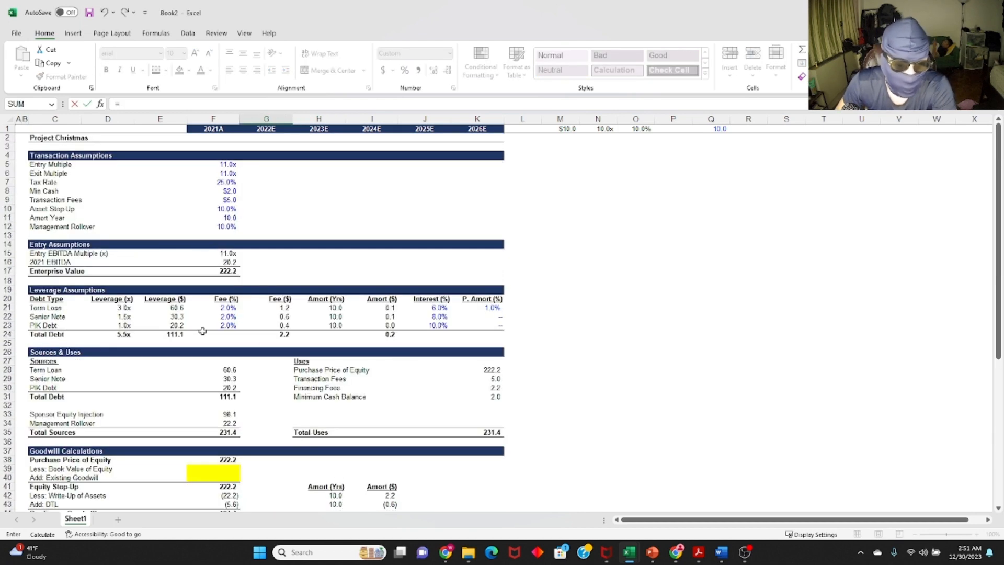
scroll(203, 331, down, 1)
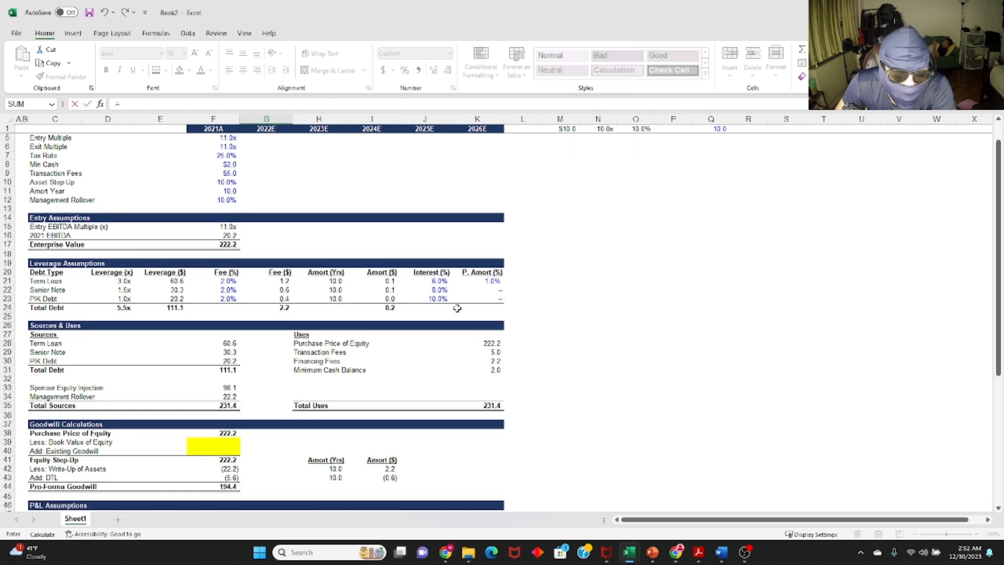
click(387, 309)
Make the 2022E amortization of financing fees in G58 negative and lock its reference as =-$I$24.
key(F2)
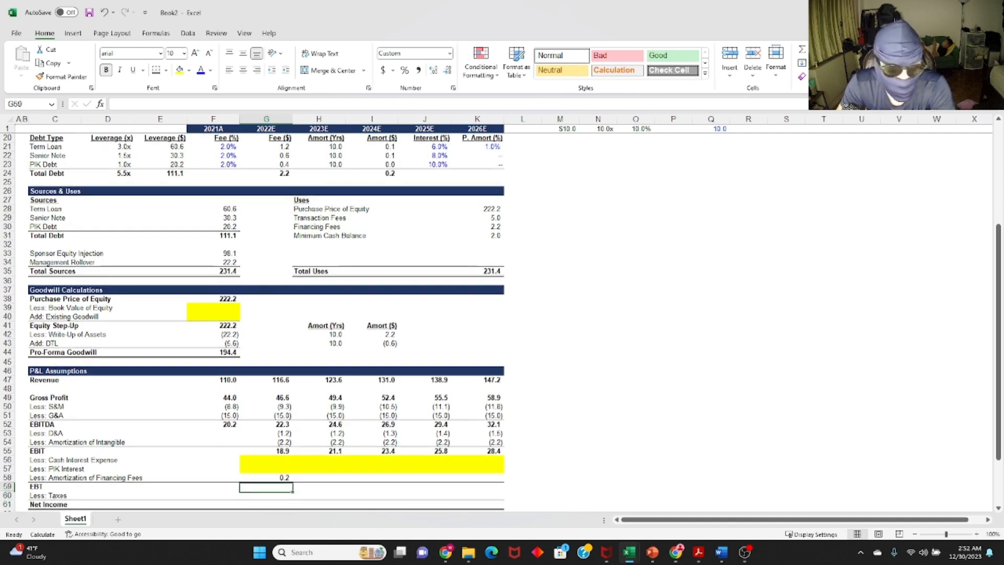
key(Home)
key(Right)
text(-)
key(ctrl+Return)
key(ctrl+c)
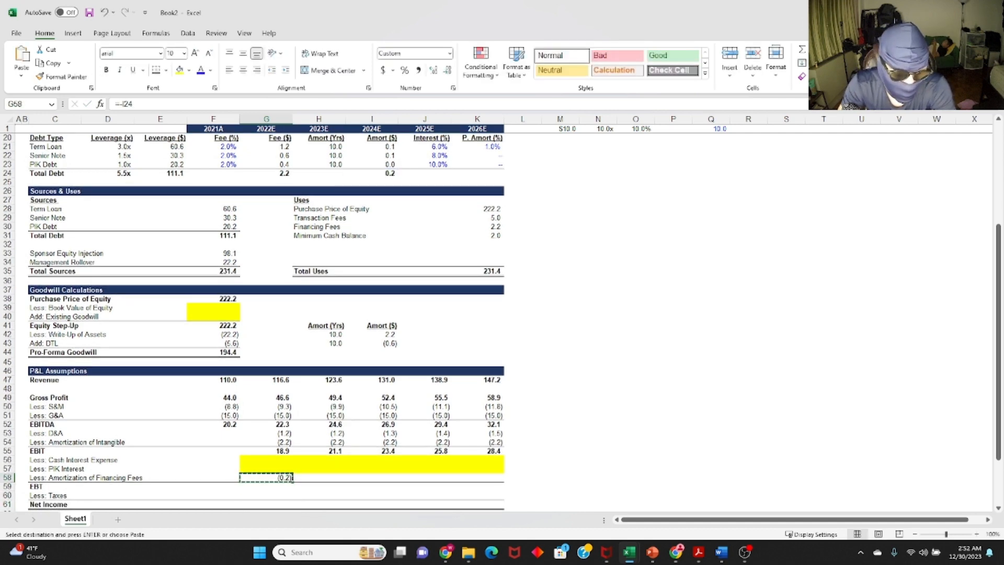
key(F2)
key(F4)
key(ctrl+Return)
Copy the 2022E amortization of financing fees formula across row 58 through 2026E in K58.
key(ctrl+c)
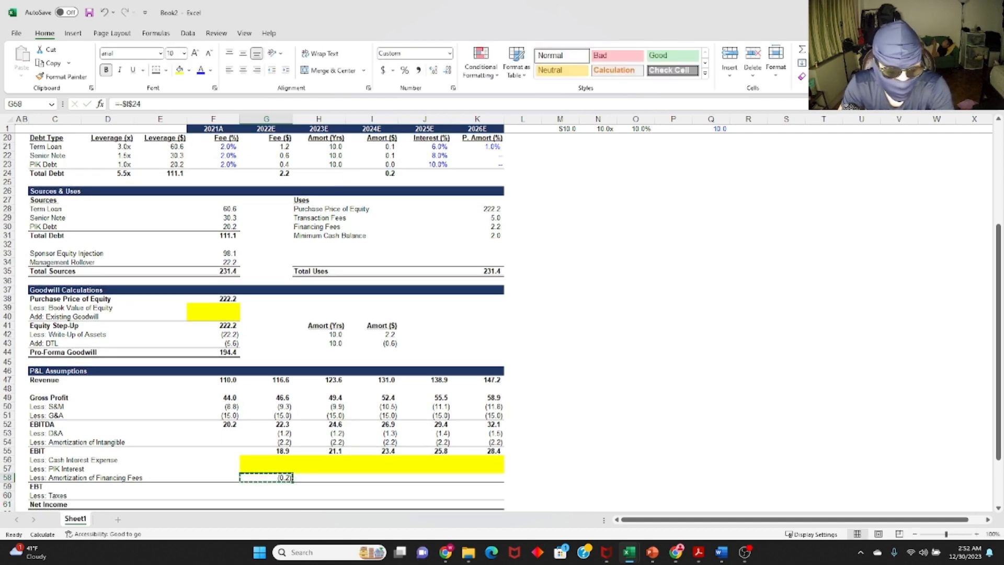
key(shift+Right)
key(shift+Right)
key(shift+Right)
key(shift+Right)
key(ctrl+v)
key(Escape)
key(Down)
key(Up)
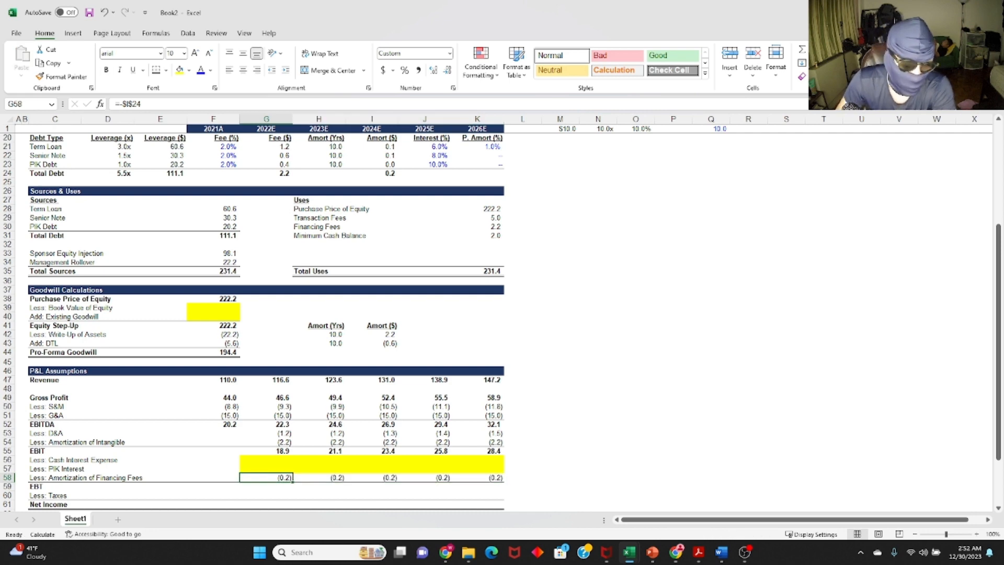
Calculate 2022E EBT in G59 as the sum of EBIT through amortization of financing fees with =SUM(G55:G58).
scroll(237, 425, down, 5)
click(271, 353)
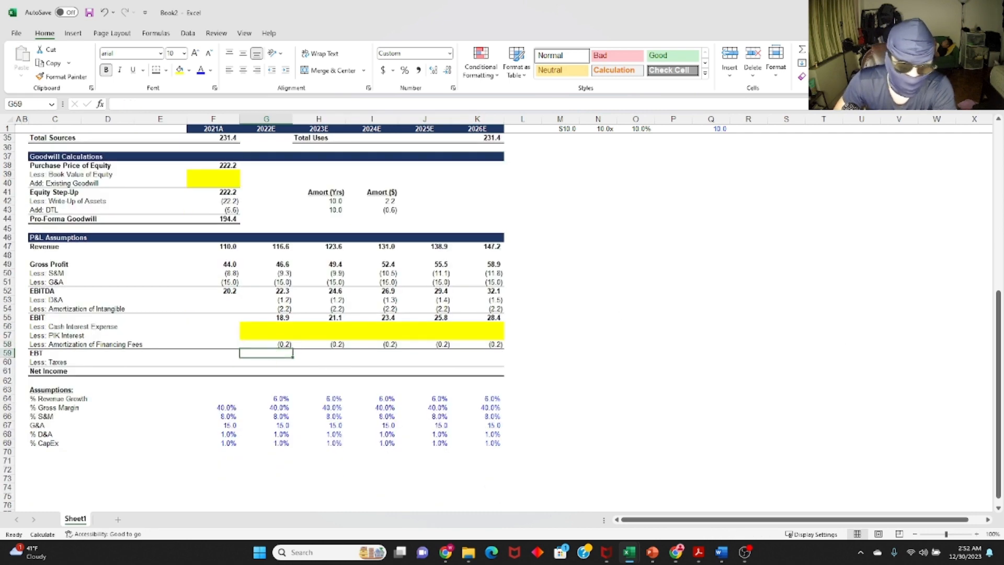
text(=sum()
key(Up)
key(shift+Up)
key(shift+Up)
key(shift+Up)
key(shift+Up)
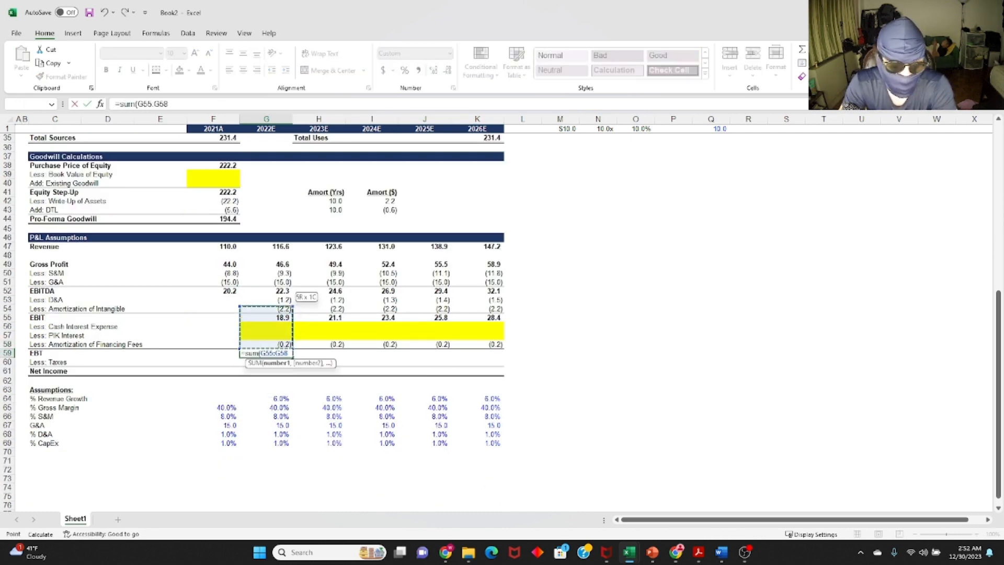
key(shift+Down)
key(ctrl+Return)
Copy the 2022E EBT formula across row 59 through 2026E in K59.
key(ctrl+c)
key(Up)
key(ctrl+Right)
key(Right)
key(Left)
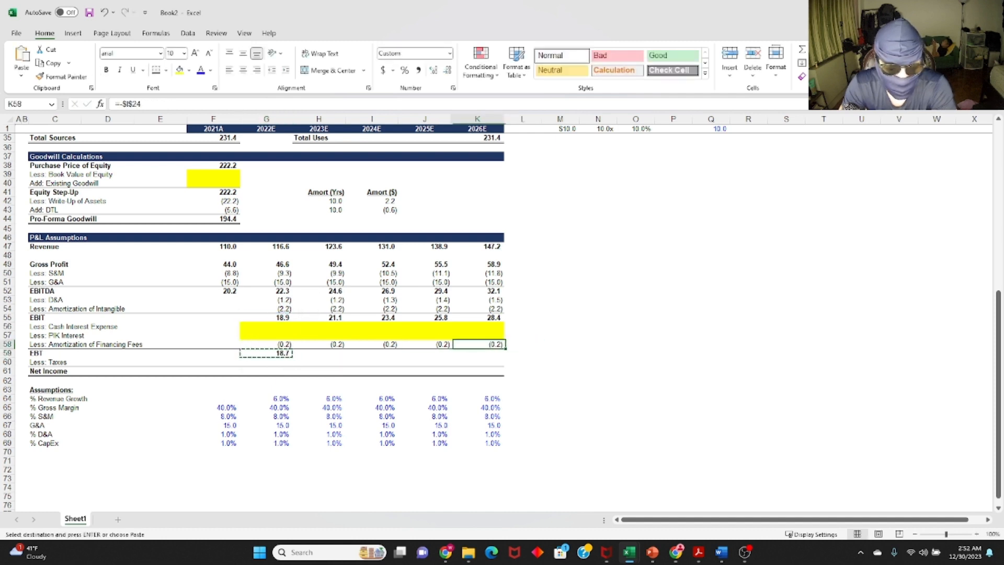
key(Down)
key(ctrl+shift+Left)
key(ctrl+v)
key(Escape)
Check the cell references of the EBT formulas year by year from 2022E through 2026E.
key(Left)
key(ctrl+Left)
key(F2)
key(Tab)
key(F2)
key(Tab)
key(F2)
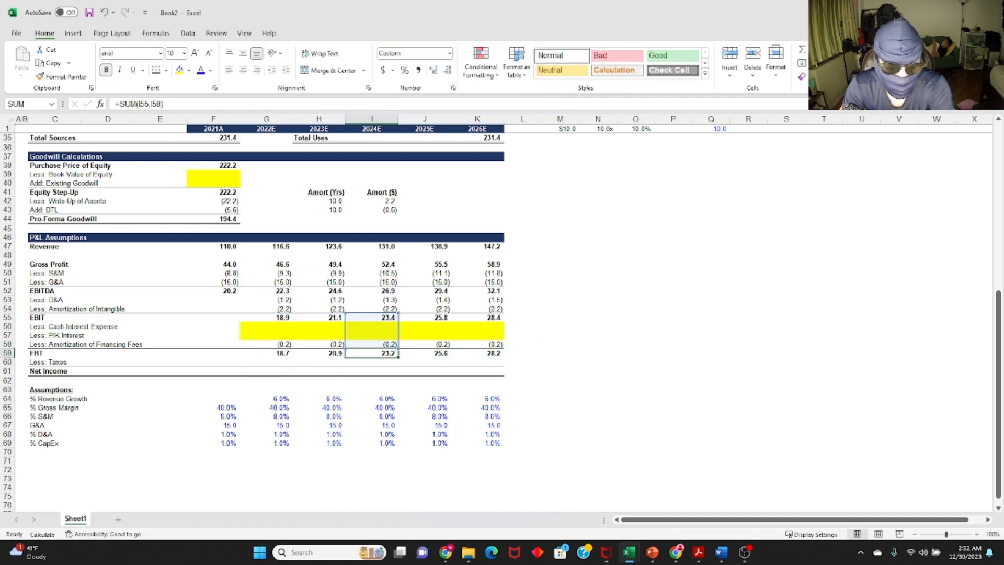
key(Tab)
key(F2)
key(Tab)
key(F2)
key(Tab)
key(Left)
key(ctrl+Left)
Calculate 2022E taxes in G60 as EBT times the locked tax rate with =G59*$F$7.
key(Down)
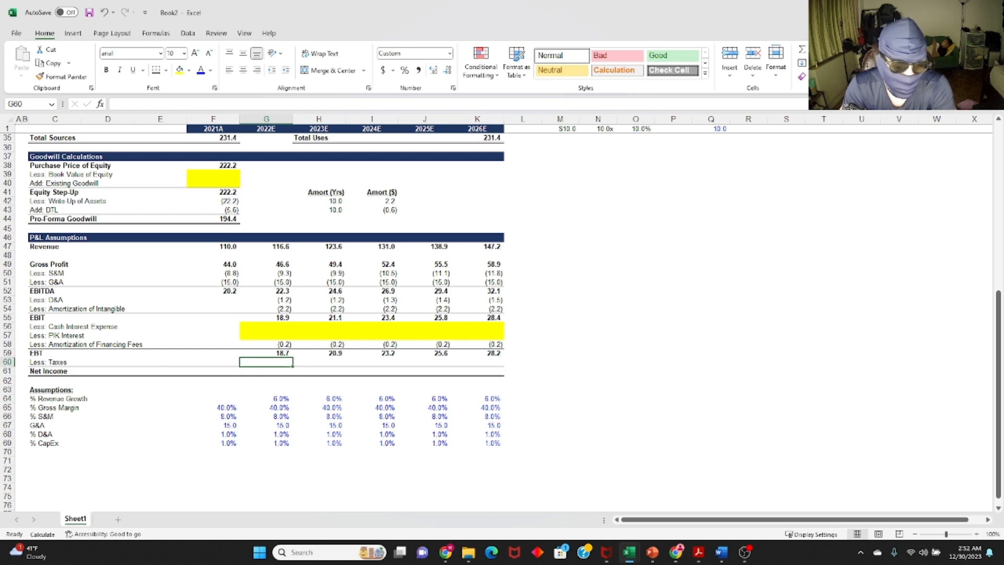
text(=)
key(Up)
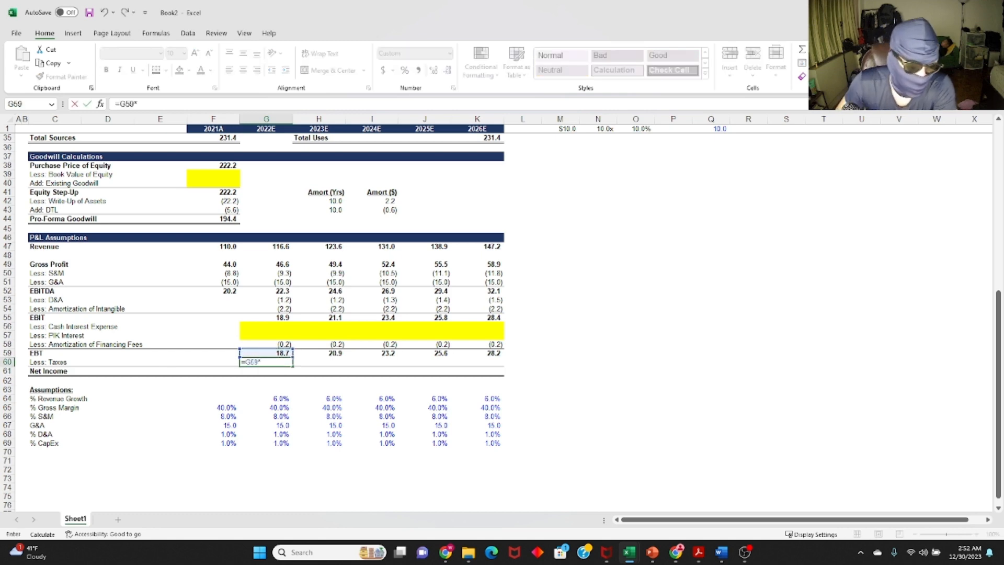
scroll(287, 319, up, 11)
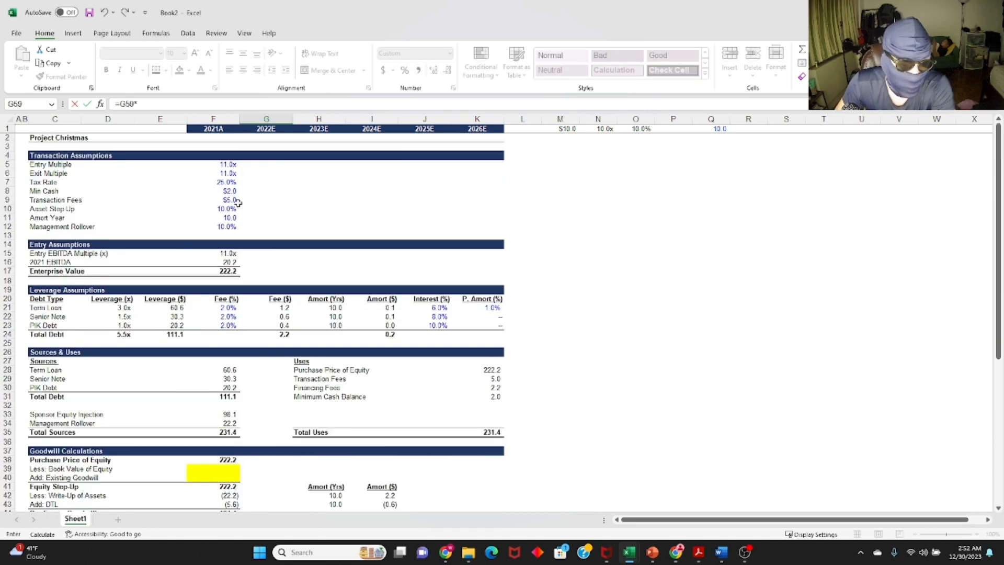
text(*)
click(232, 181)
key(F4)
scroll(650, 172, down, 12)
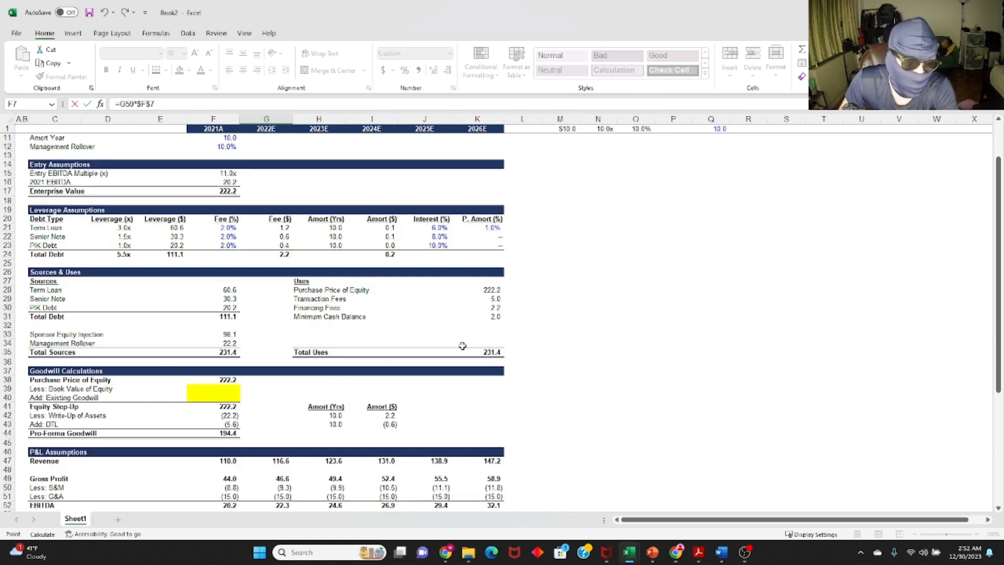
key(Return)
Make the 2022E taxes formula in G60 negative as =-G59*$F$7.
key(Up)
key(F2)
key(Home)
key(Right)
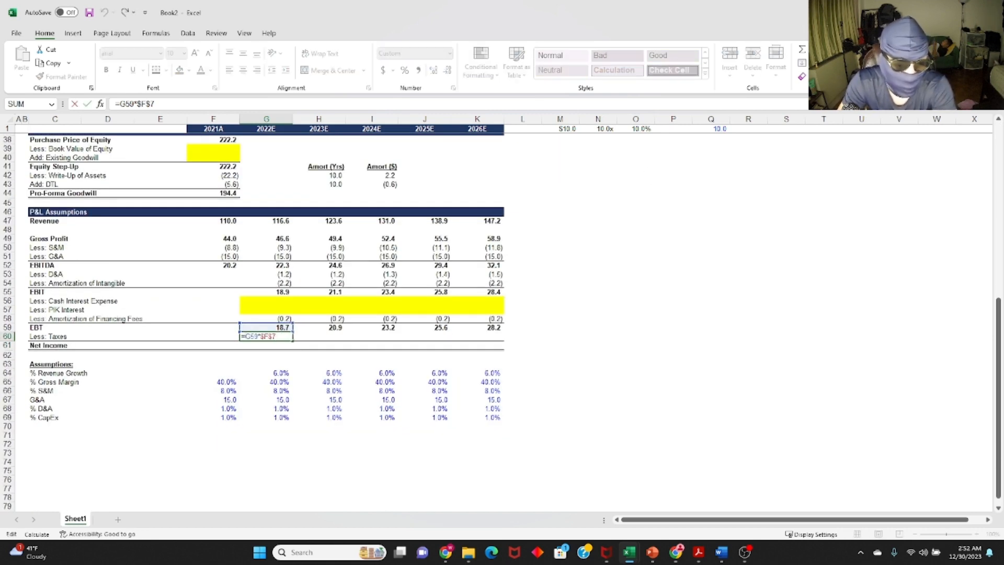
text(-)
key(Return)
key(Up)
Copy the 2022E taxes formula across row 60 through 2026E in K60 and check its references.
key(ctrl+c)
key(Up)
key(ctrl+Right)
key(Down)
key(ctrl+shift+Left)
key(Return)
key(Left)
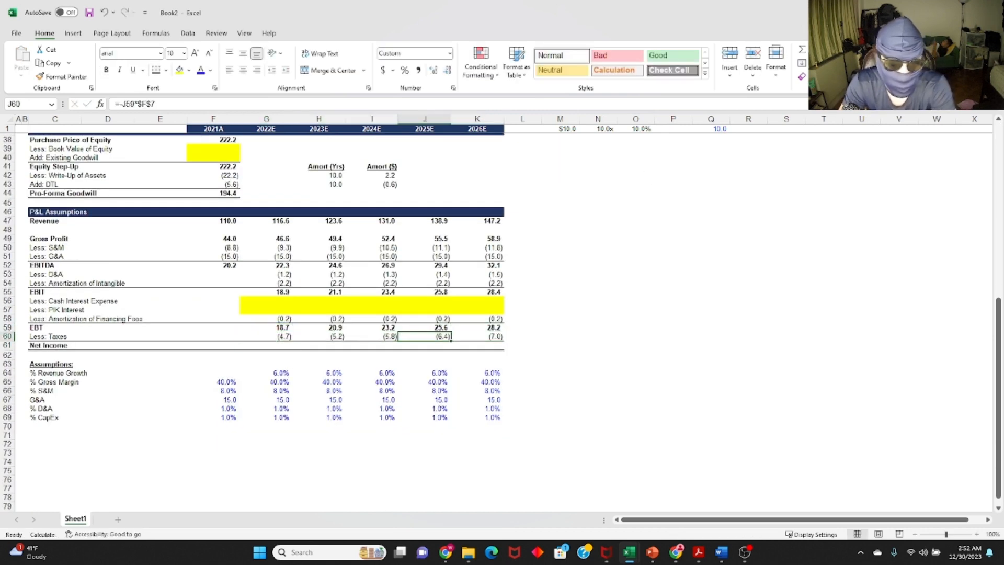
key(ctrl+Left)
key(F2)
key(Escape)
key(Right)
key(Right)
key(F2)
key(Escape)
Calculate 2022E net income in bold in G61 as EBT less taxes with =SUM(G59:G60).
key(Down)
key(Left)
key(Left)
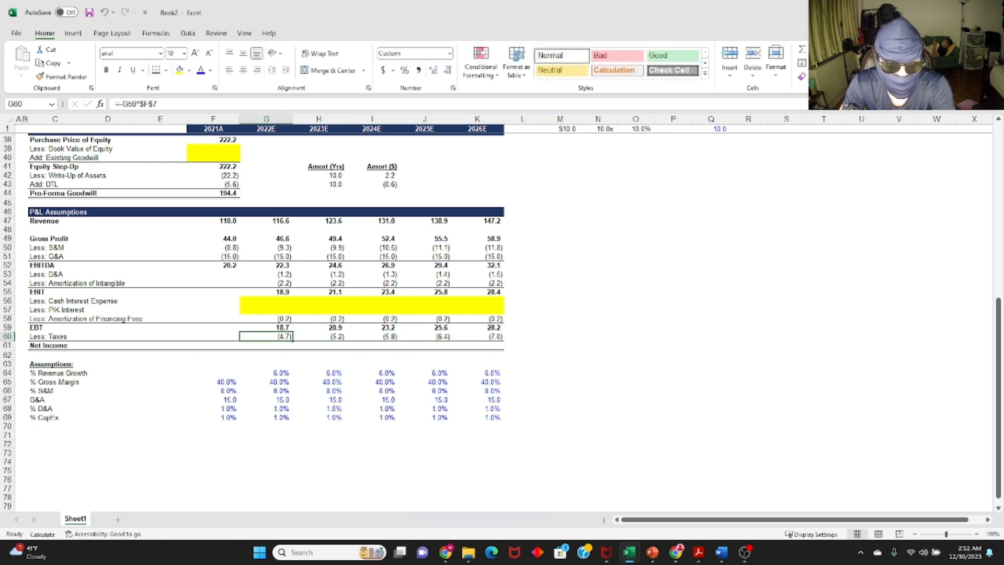
key(ctrl+b)
text(=sum())
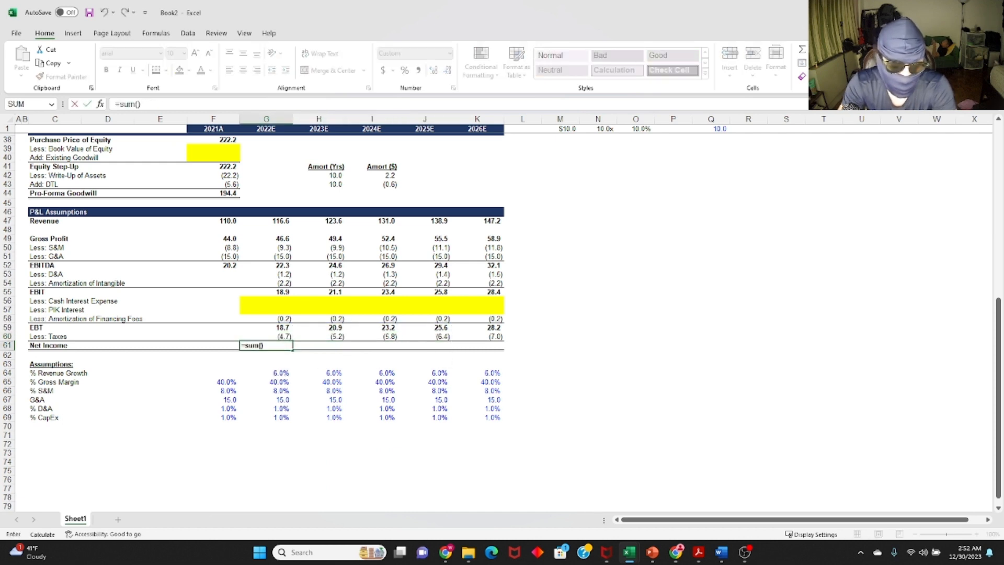
key(F2)
key(Left)
key(F2)
key(Up)
key(shift+Up)
key(Return)
Copy the 2022E net income formula from G61 across row 61 through 2026E in K61.
key(ctrl+c)
key(Up)
key(ctrl+Right)
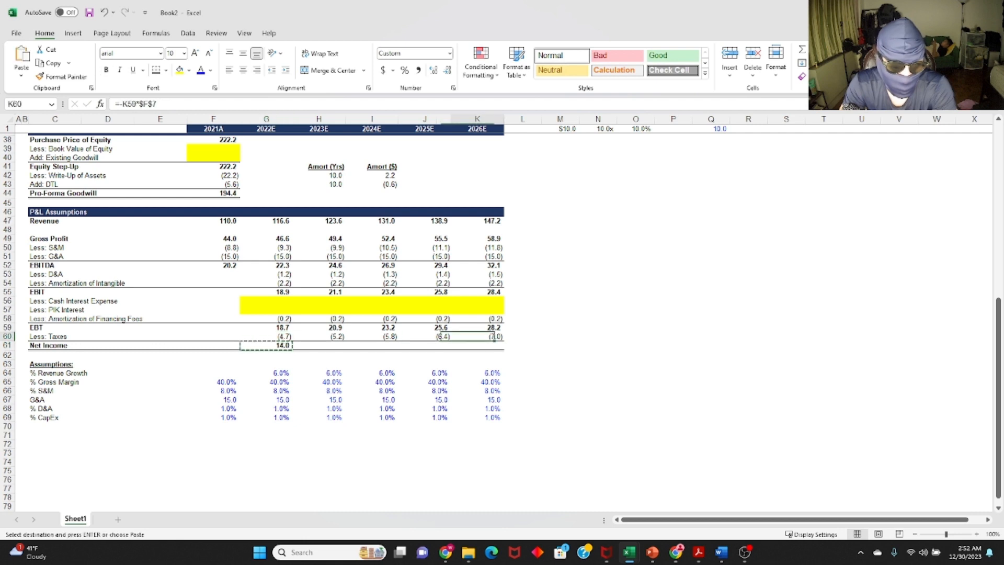
key(Down)
key(ctrl+shift+Left)
key(Return)
Check the cell references of the copied net income formulas across row 61.
key(Left)
key(ctrl+Left)
key(F2)
key(Escape)
key(Right)
key(Right)
key(F2)
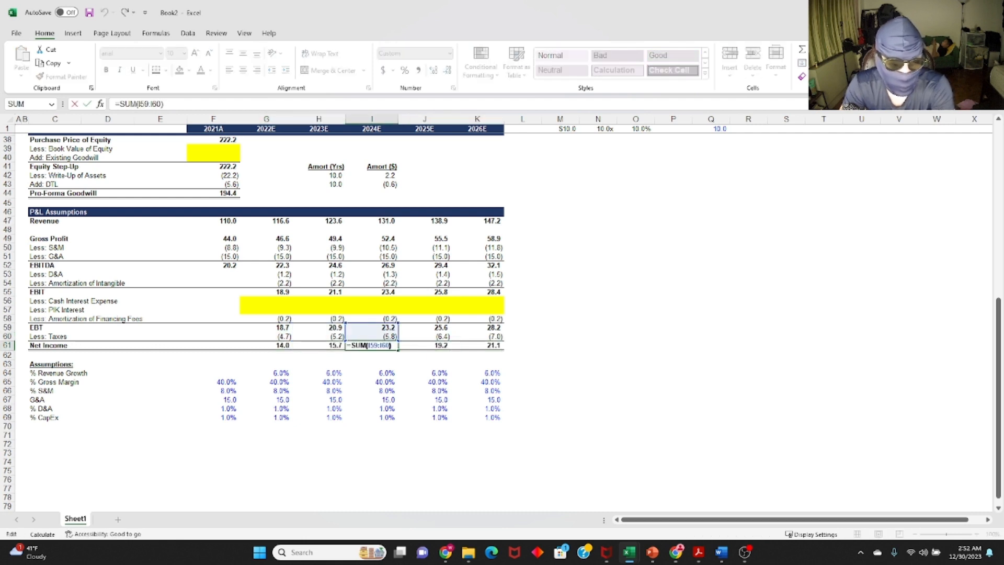
key(Escape)
key(Right)
key(F2)
key(Escape)
key(Left)
key(Left)
key(Left)
key(Left)
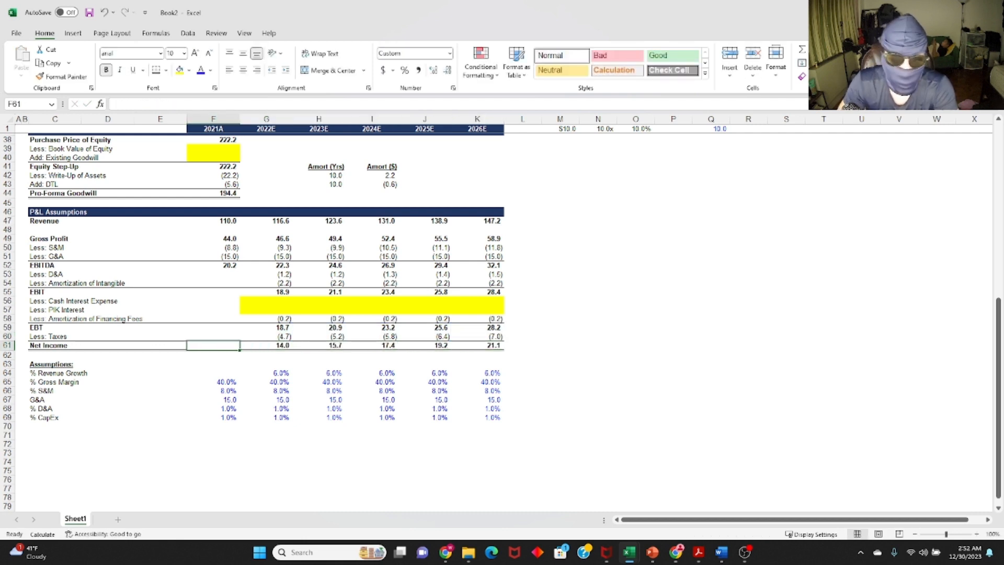
Copy the entire P&L Assumptions header row 46 into row 71 as a new section header.
click(24, 211)
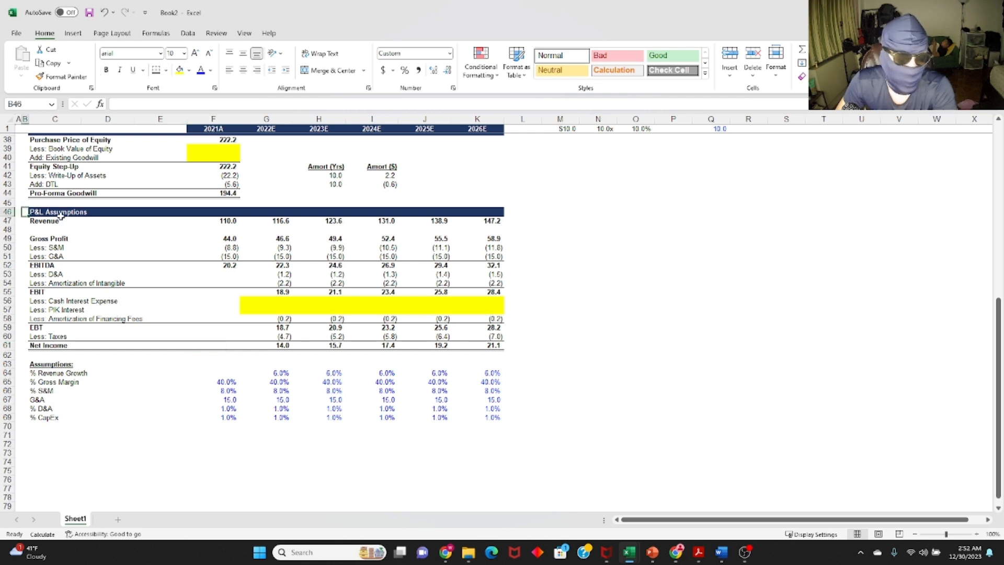
key(shift+space)
key(ctrl+c)
scroll(101, 295, down, 2)
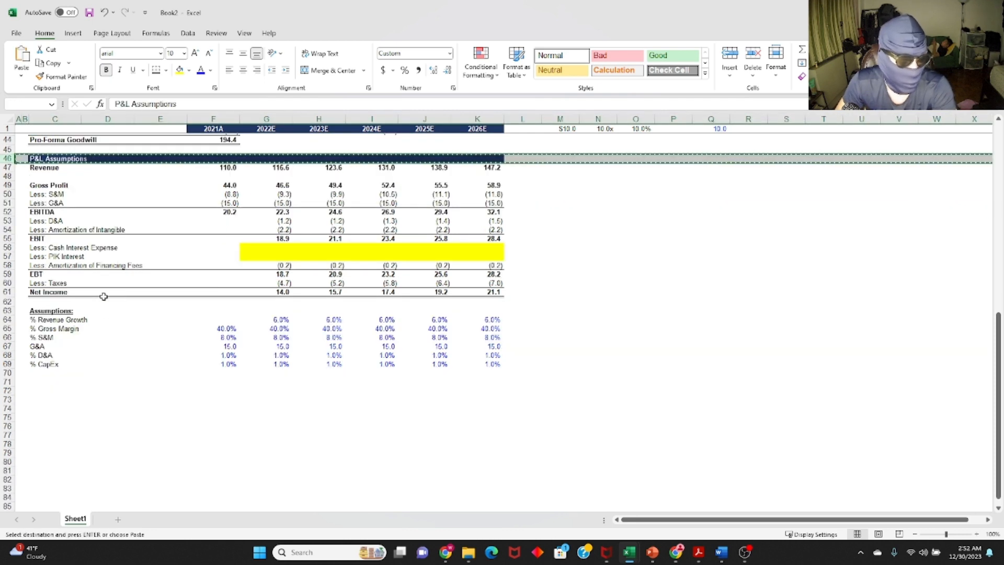
click(46, 394)
key(Up)
key(shift+space)
key(Return)
Rename the copied section header in C71 as Balance Sheet Assumptions.
key(F2)
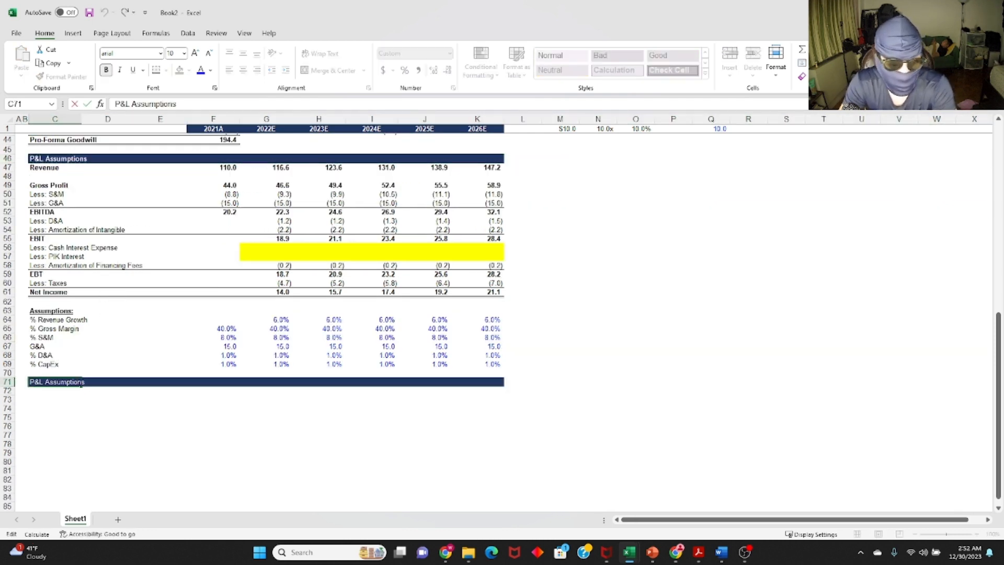
text(Balance Sheet)
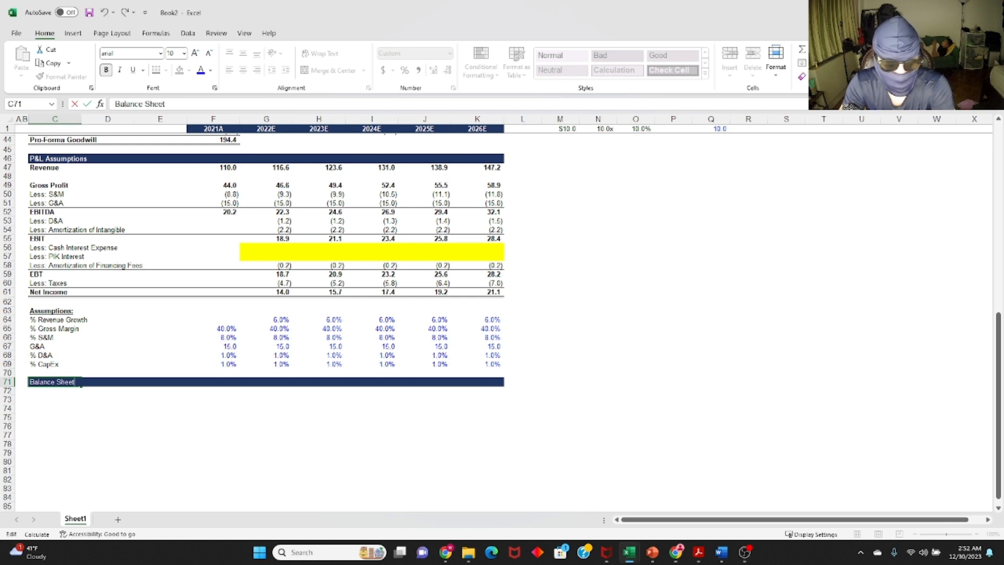
text( Assumptions)
key(Tab)
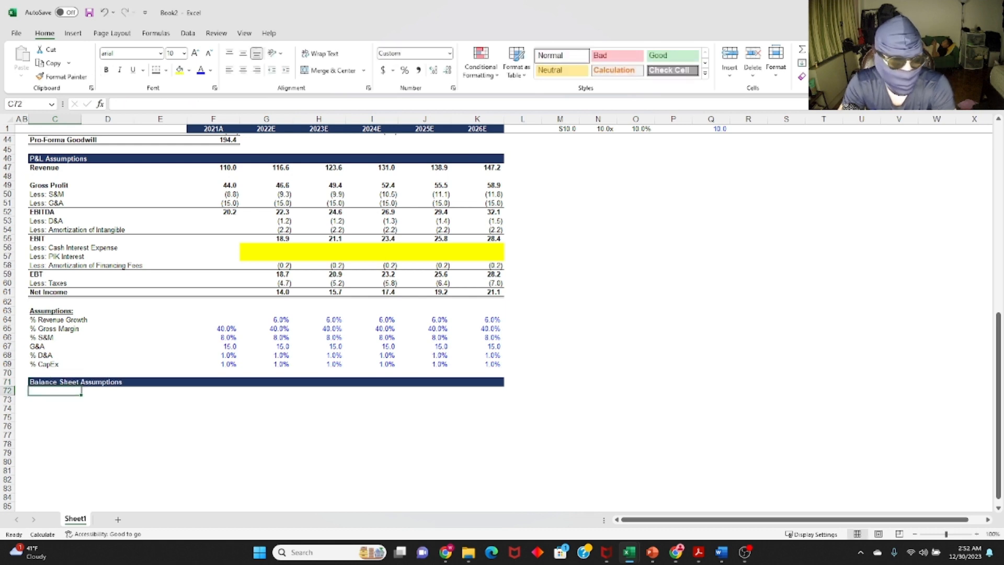
scroll(213, 284, down, 3)
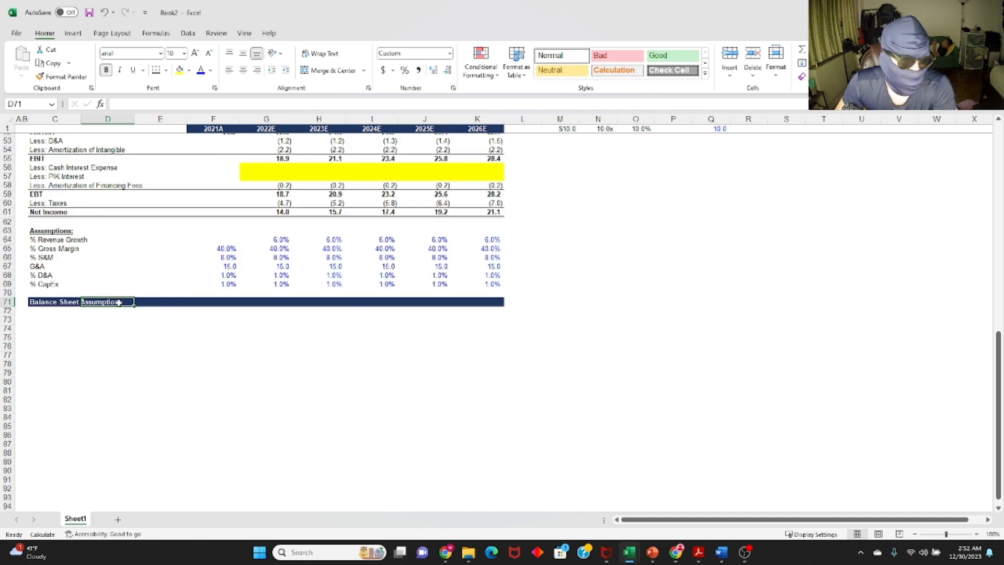
click(50, 302)
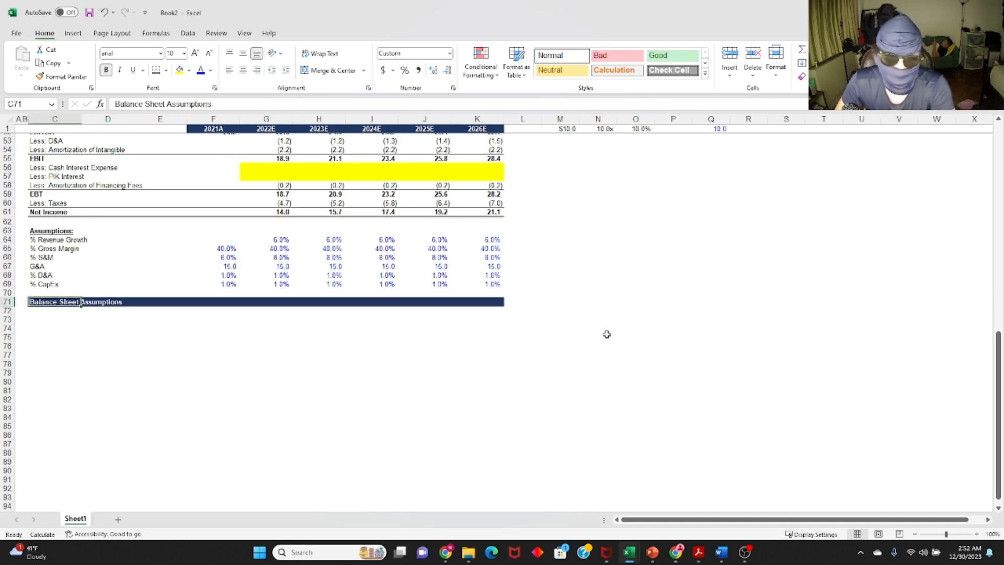
click(546, 298)
click(587, 300)
click(627, 302)
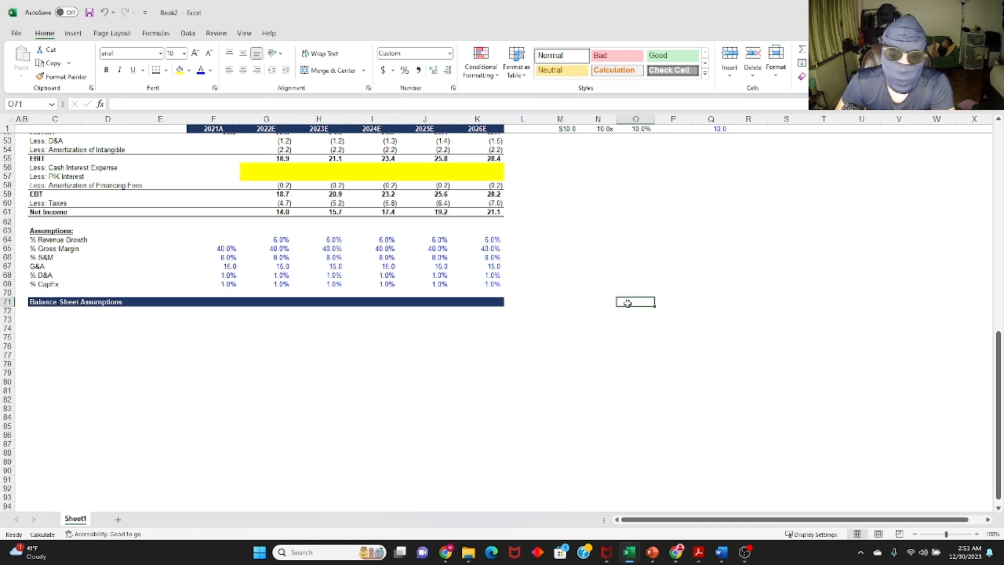
Set the width of columns M through P to 12.
click(557, 302)
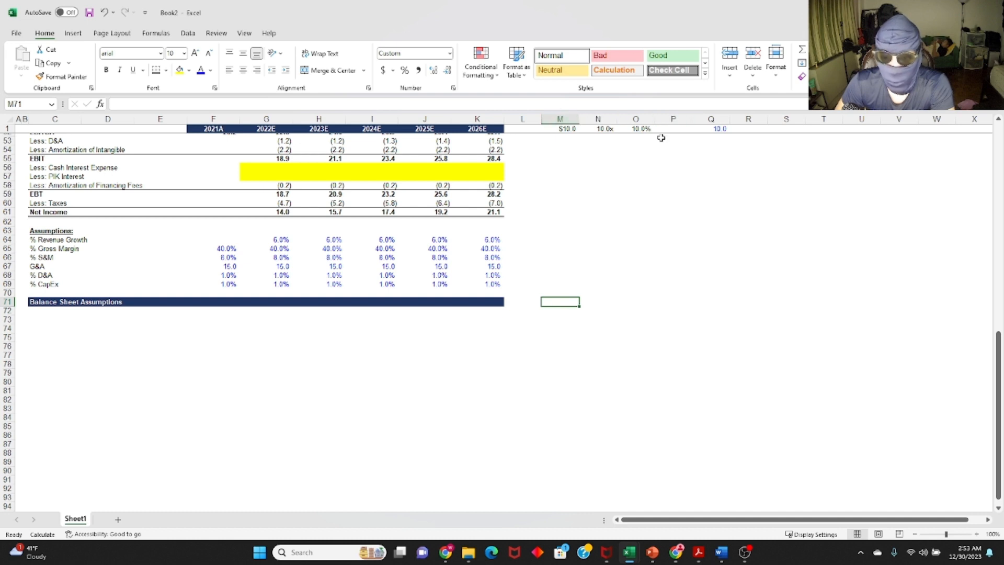
drag(569, 299, 691, 302)
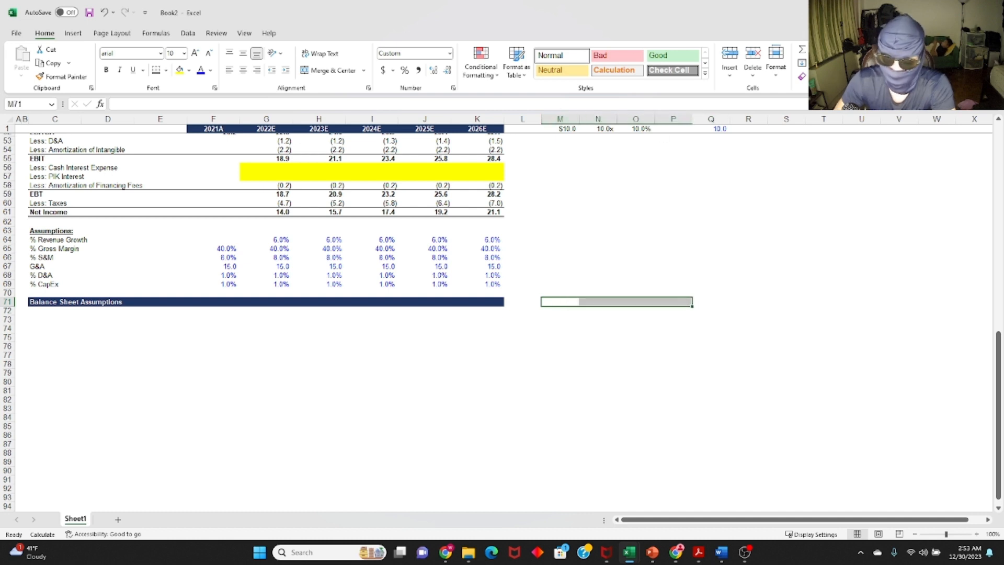
key(alt)
text(how12)
key(Return)
key(Down)
key(Up)
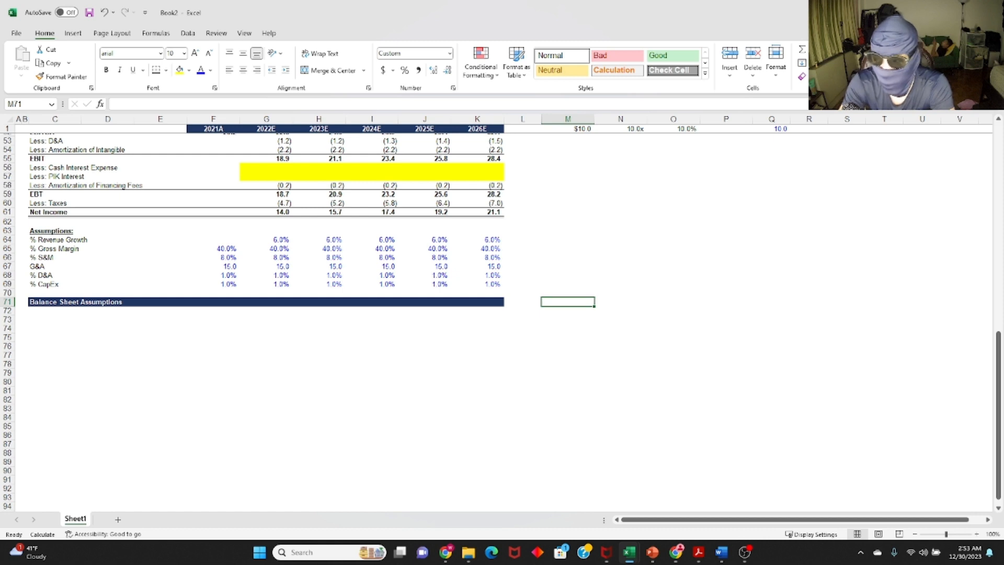
Enter the column heading Pre-Txn in M71 beside the Balance Sheet Assumptions header, bold and underlined.
scroll(523, 335, down, 3)
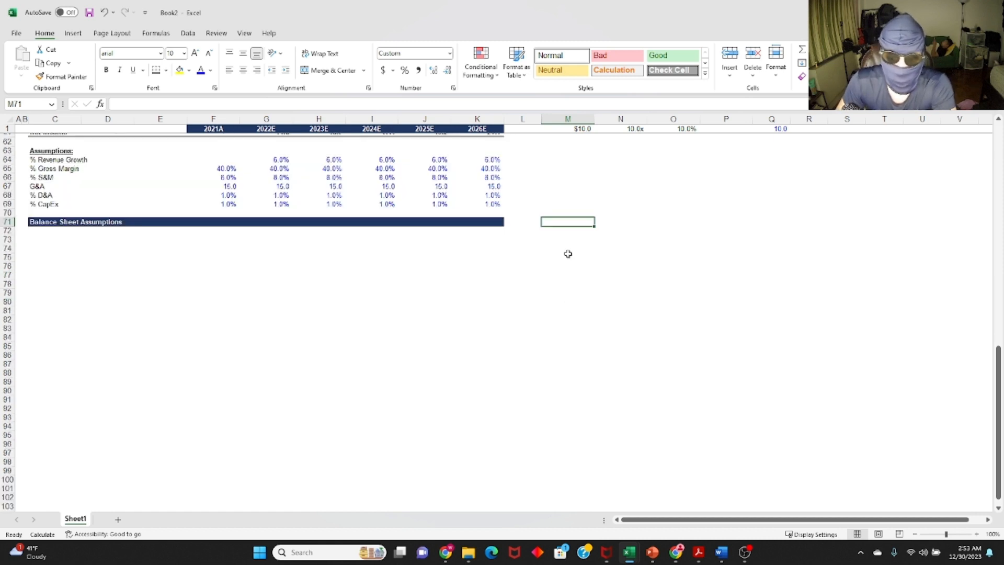
text(Pre-T)
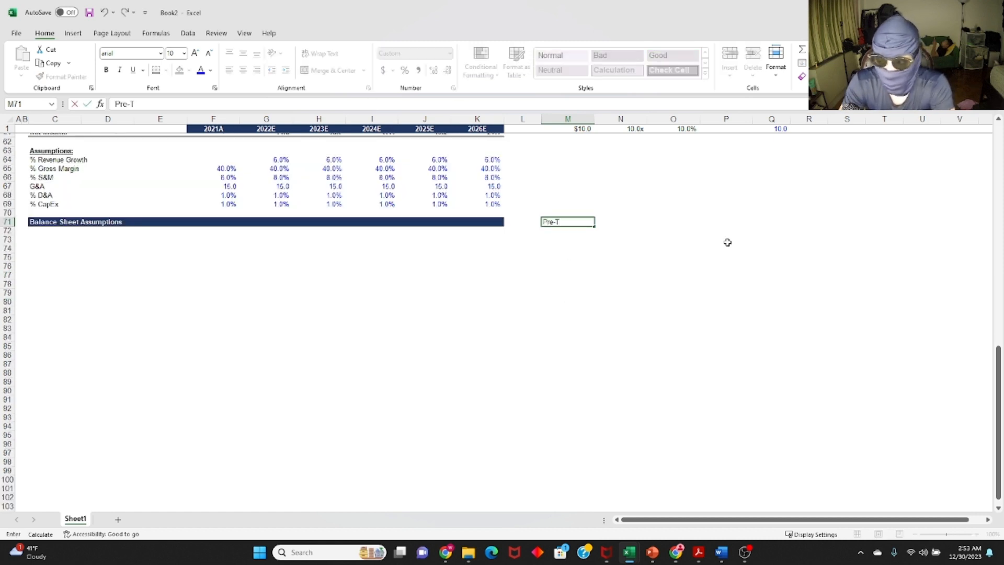
text(xn)
key(Return)
key(Up)
key(ctrl+b)
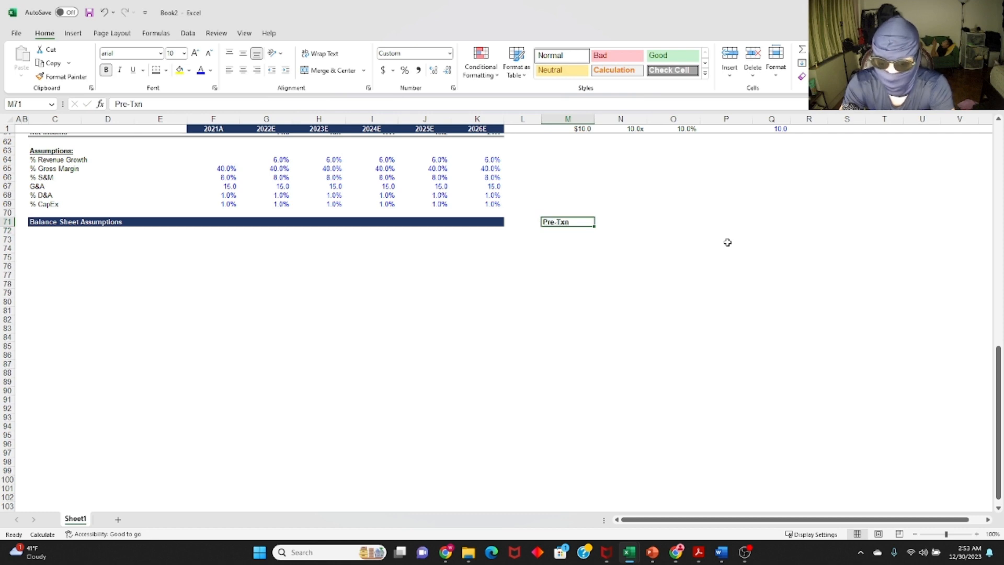
Enter the bold, underlined column headings Debit in N71 and Credit in O71.
key(Right)
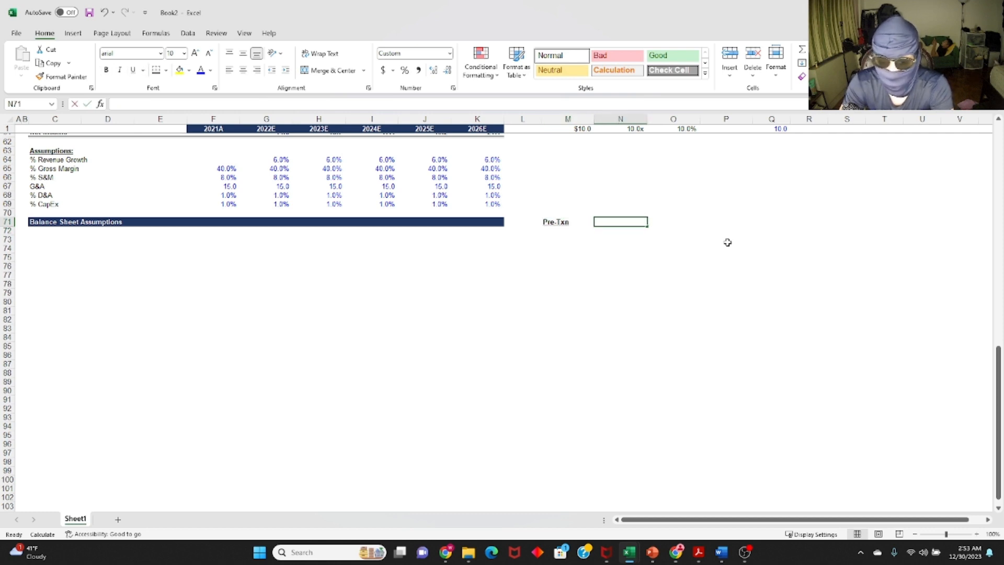
text(Debt)
text(it)
key(Return)
key(Up)
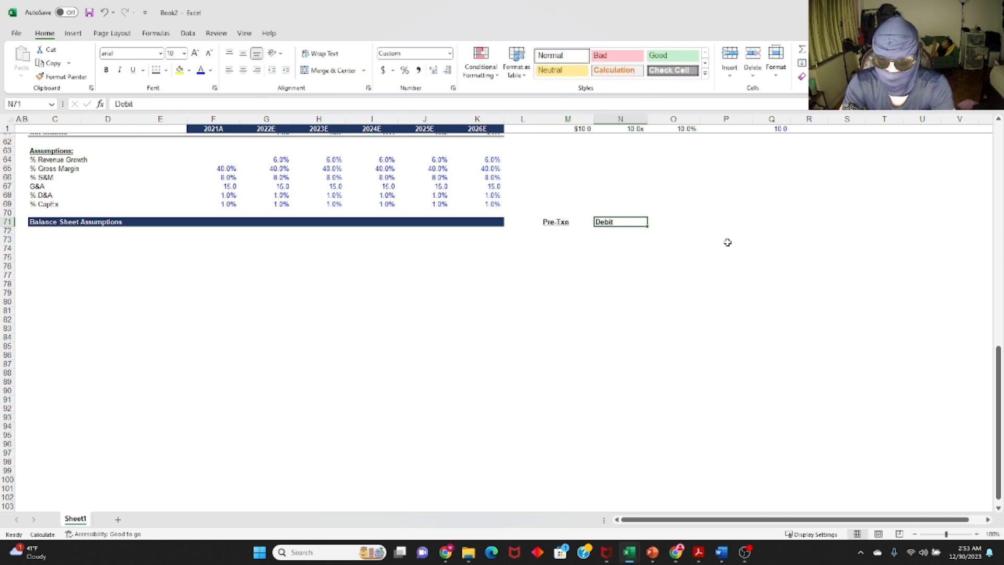
key(ctrl+b)
key(Right)
text(Credit)
key(Return)
key(Up)
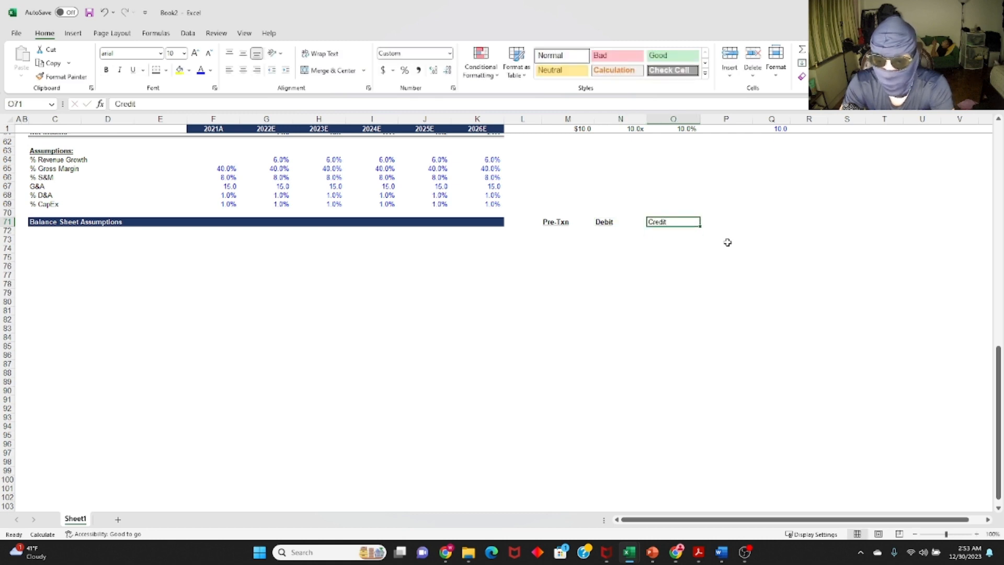
key(ctrl+b)
Enter the column heading Post-Txn in P71 and make it bold and underlined.
key(Right)
text(Post-Txn)
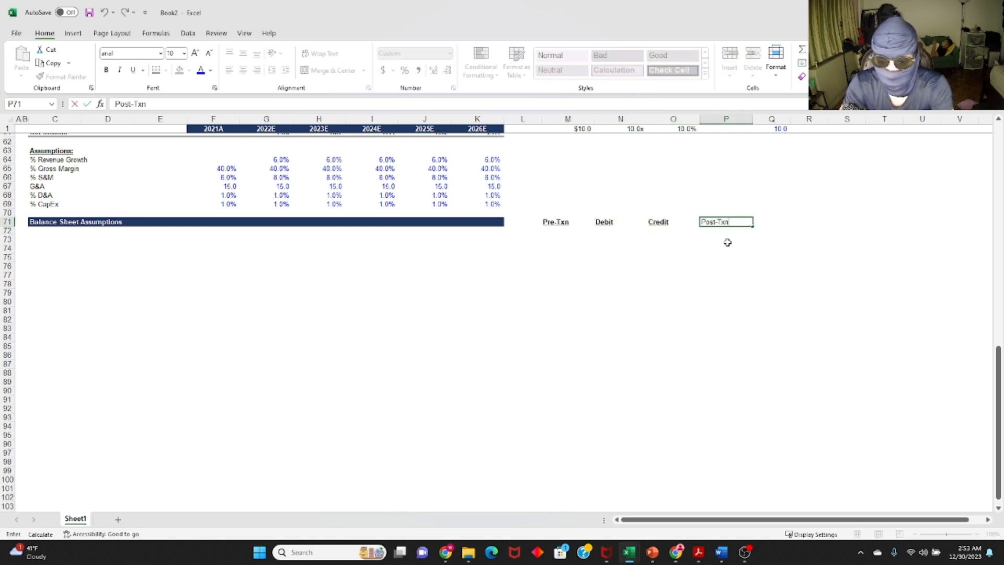
key(Return)
key(Up)
key(ctrl+b)
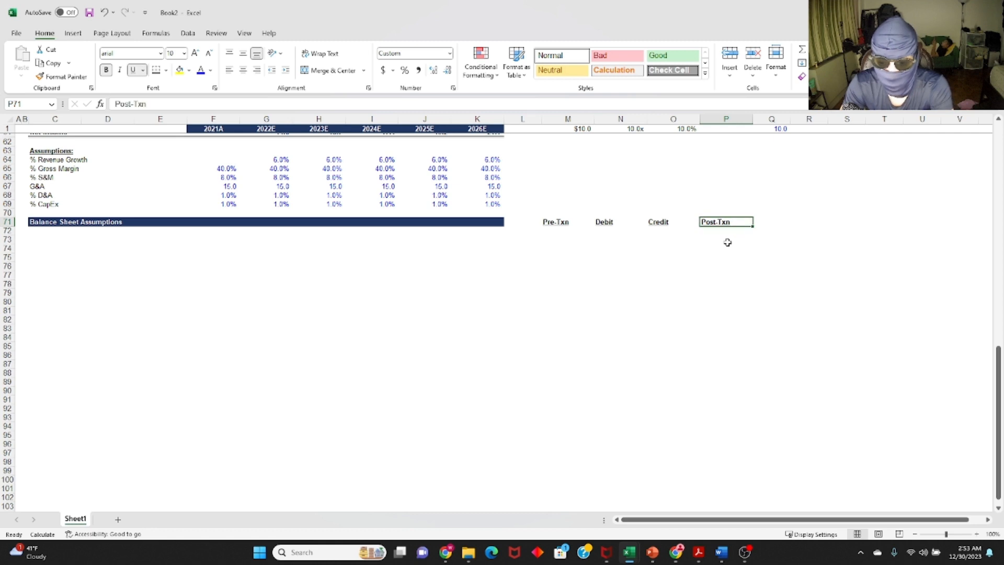
Label the first balance sheet rows under the header as Cash in C72 and Accounts Receivable in C73.
key(ctrl+Left)
key(ctrl+Left)
key(Down)
key(Right)
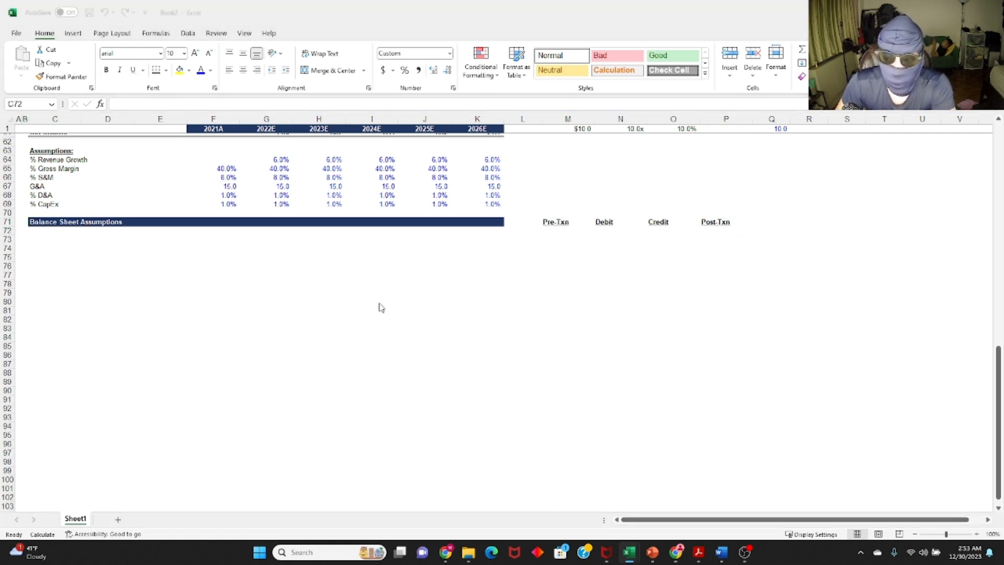
click(204, 270)
text(Cas)
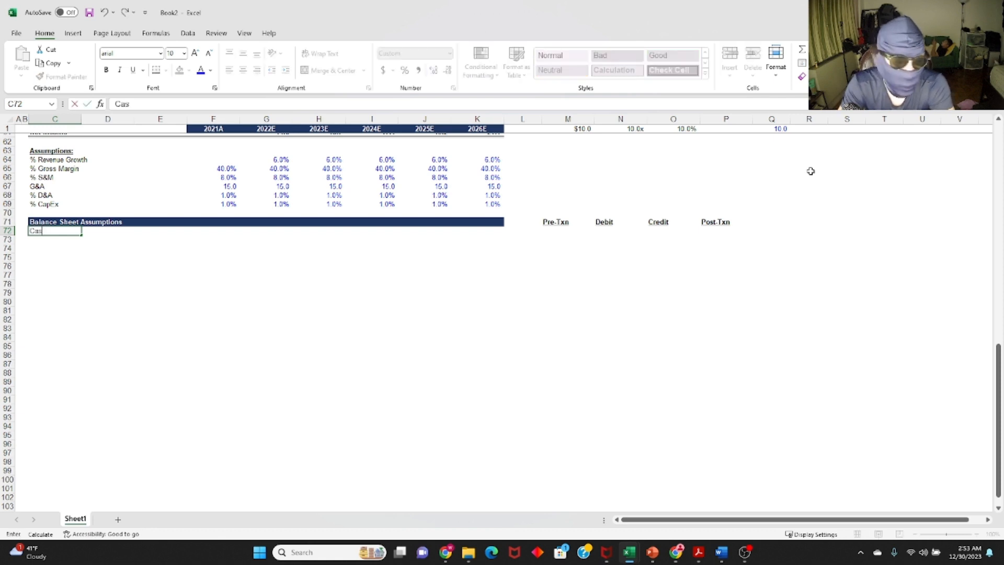
text(h)
key(Return)
text(Accounts)
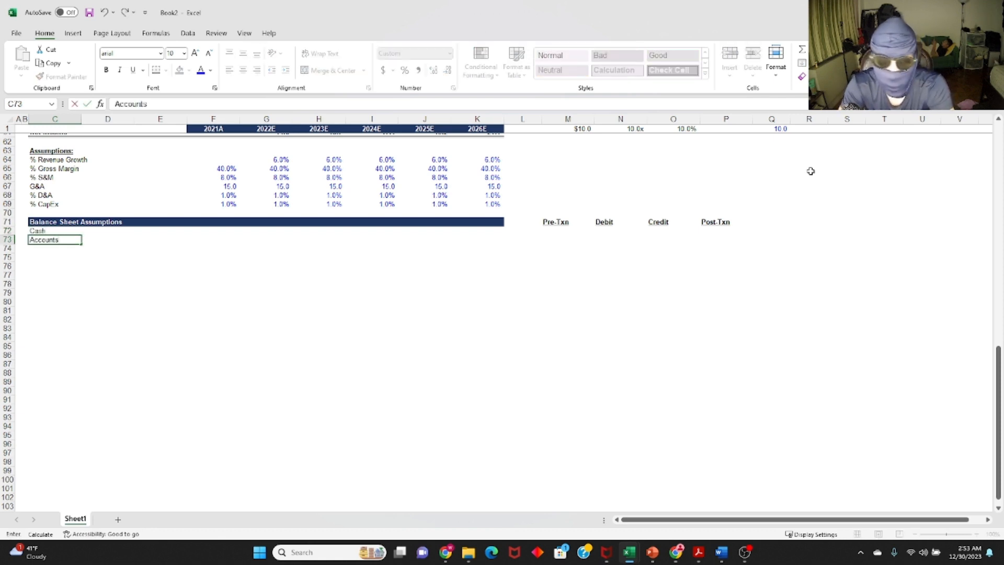
text( Rece)
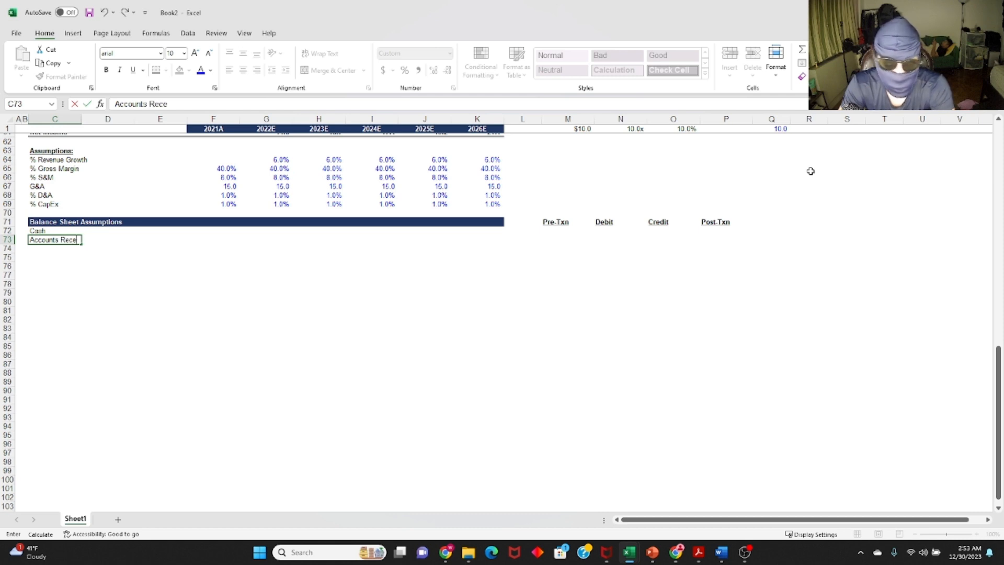
text(ivable)
key(Return)
Add the balance sheet row labels Inventory in C74 and Prepaid Expenses in C75.
text(Inven)
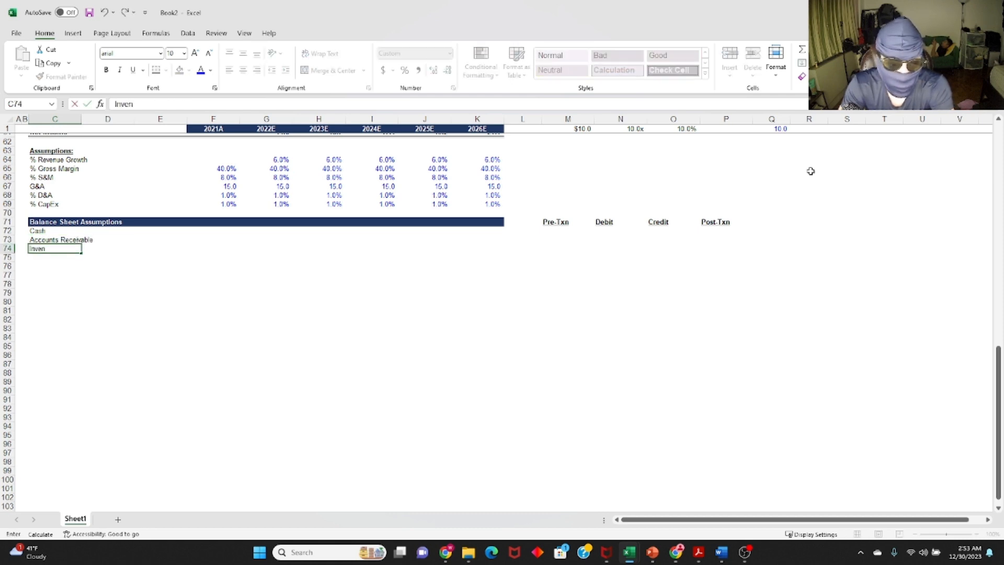
text(tory)
key(Return)
text(Prepaid Exp)
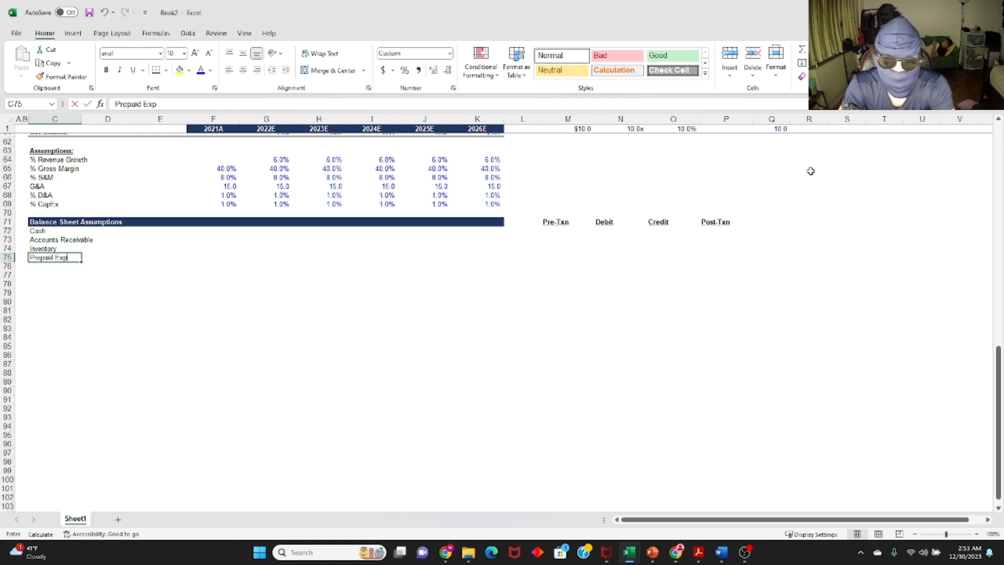
text(enses)
key(Return)
Add the balance sheet row labels PP&E in C76 and Goodwill in C77.
text(PP&L)
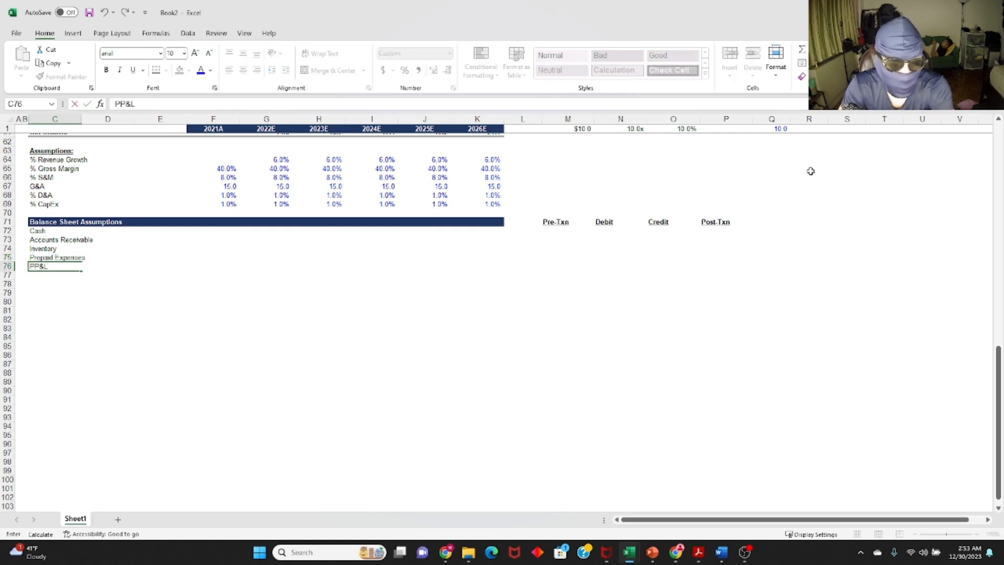
key(Return)
text(Goodwi)
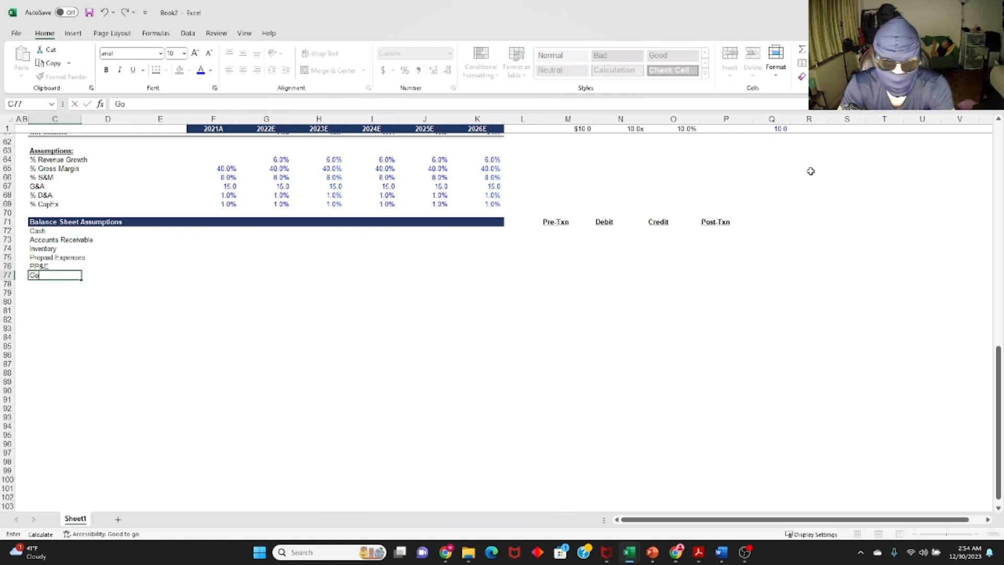
key(BackSpace)
key(BackSpace)
key(BackSpace)
text(dwill)
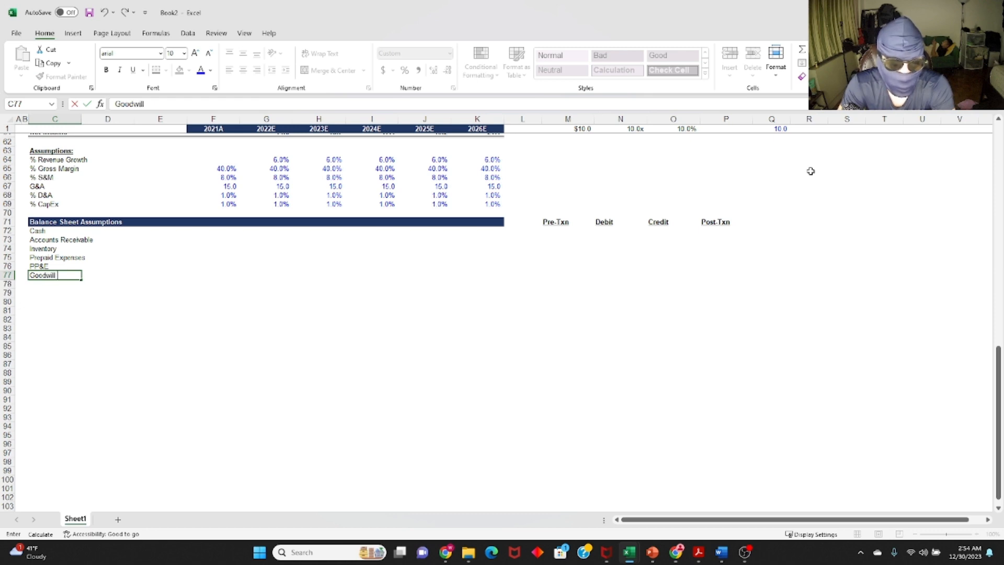
key(Return)
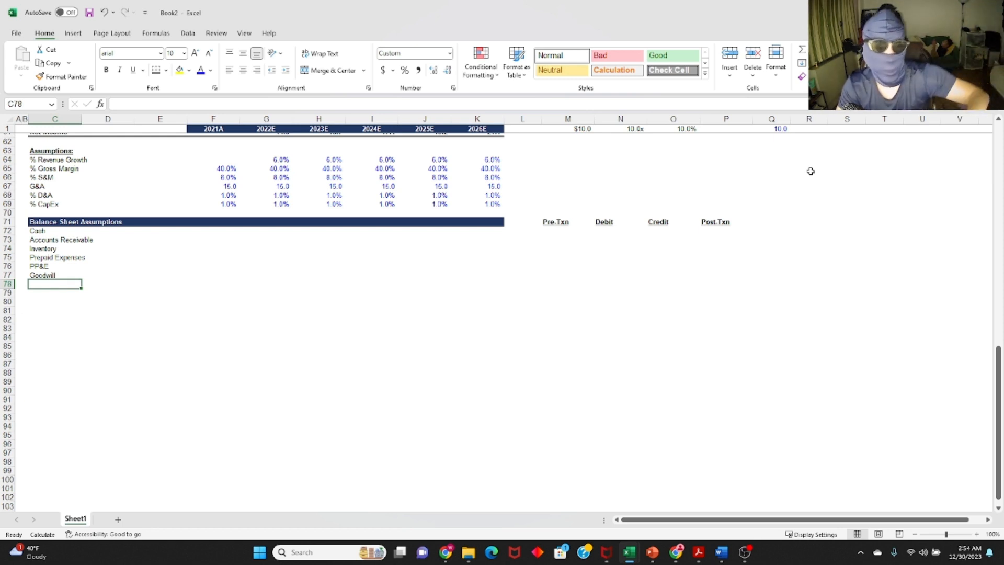
Add the balance sheet row label Intangible Assets in C78, below Goodwill.
text(Int)
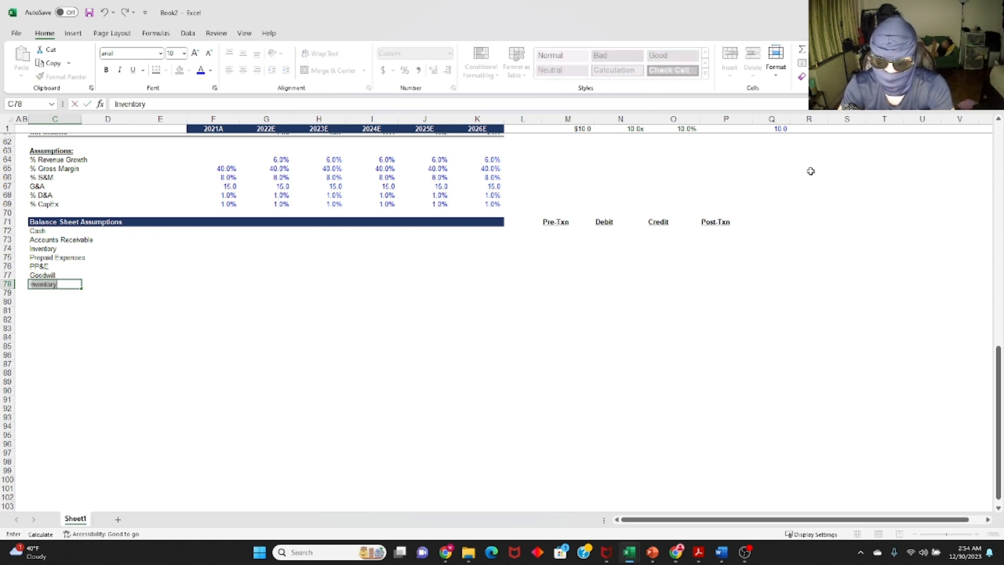
text(angible)
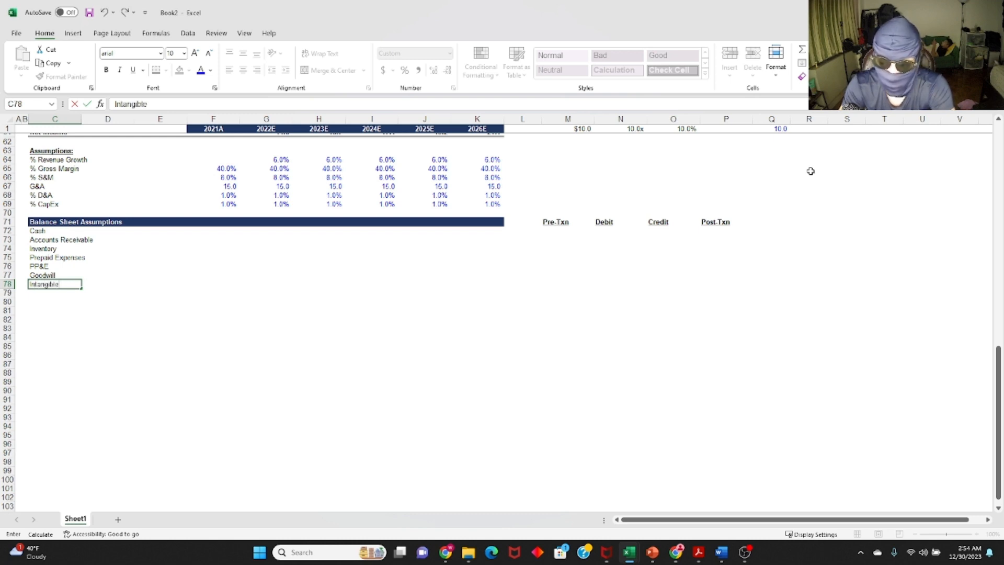
key(Return)
key(Up)
key(F2)
text(Assets)
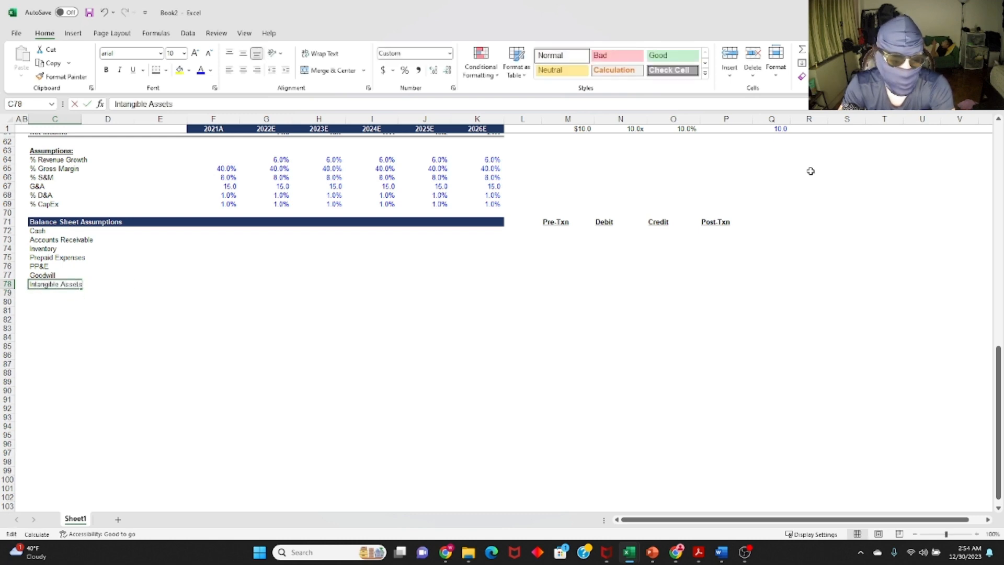
key(ctrl+Return)
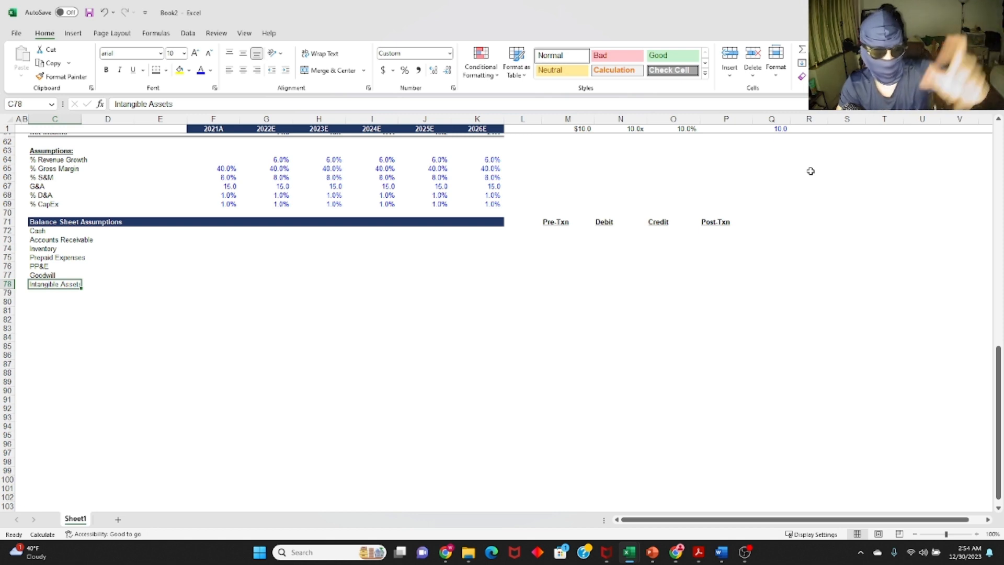
key(Return)
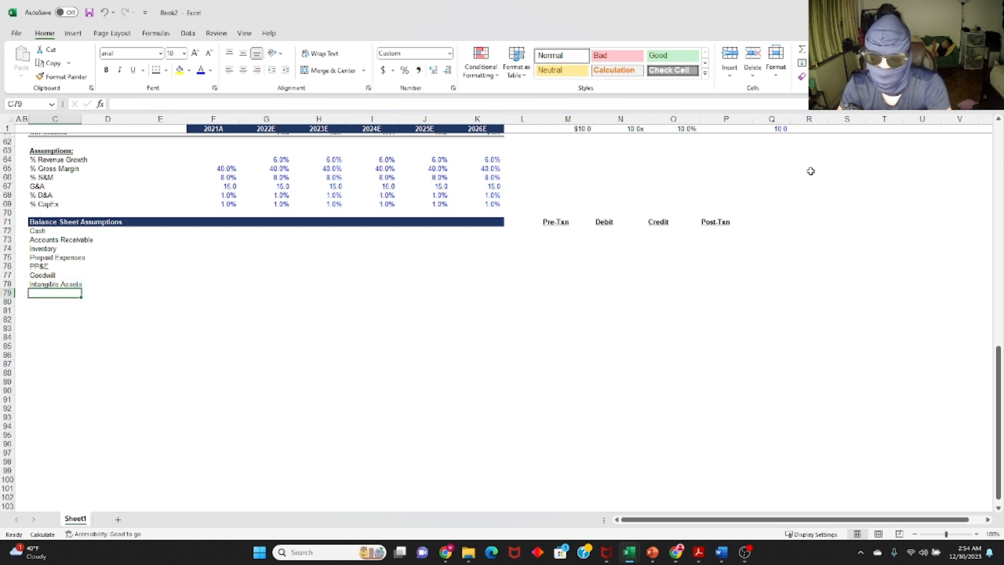
Add the row label Capitalized Financing Fees in C79.
text(Capitalized)
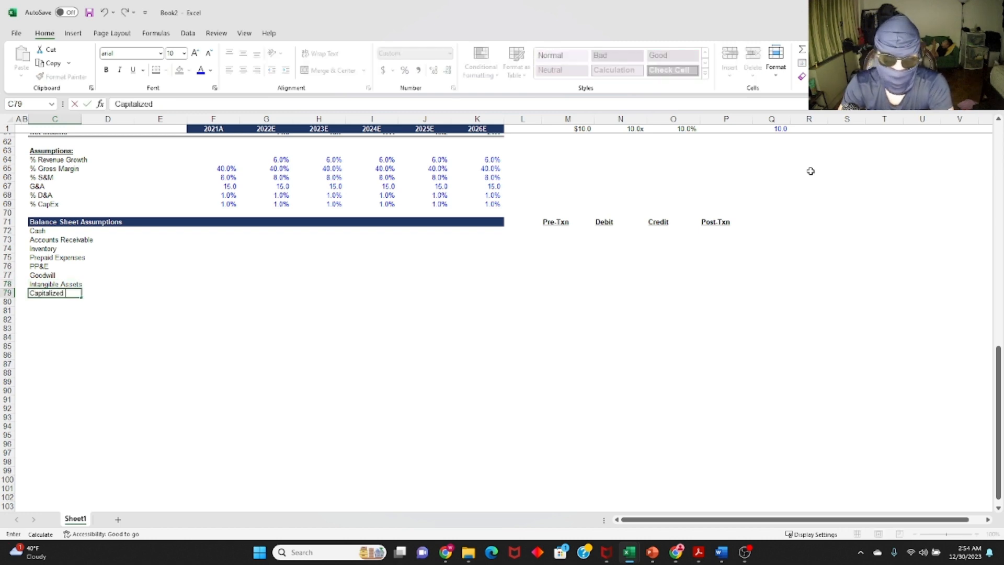
text( Financing Fees)
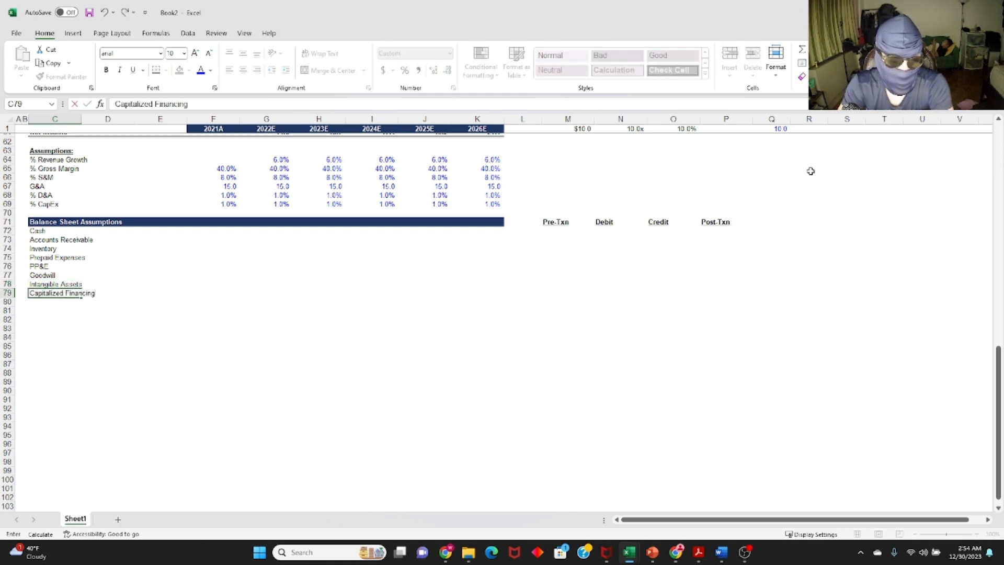
key(Return)
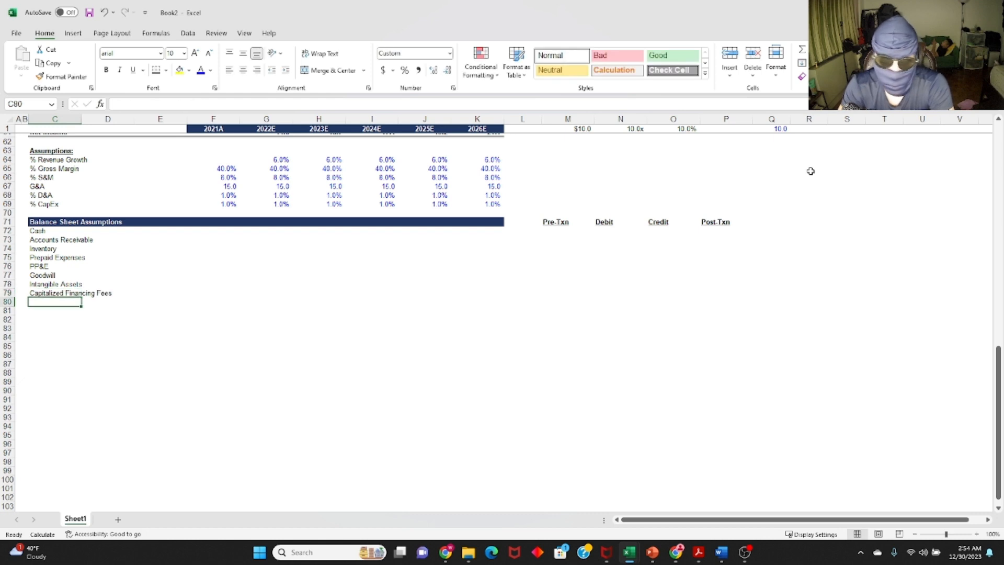
Label C80 as Total Asset in bold and apply a top and bottom border across C80:K80.
text(Total Asset)
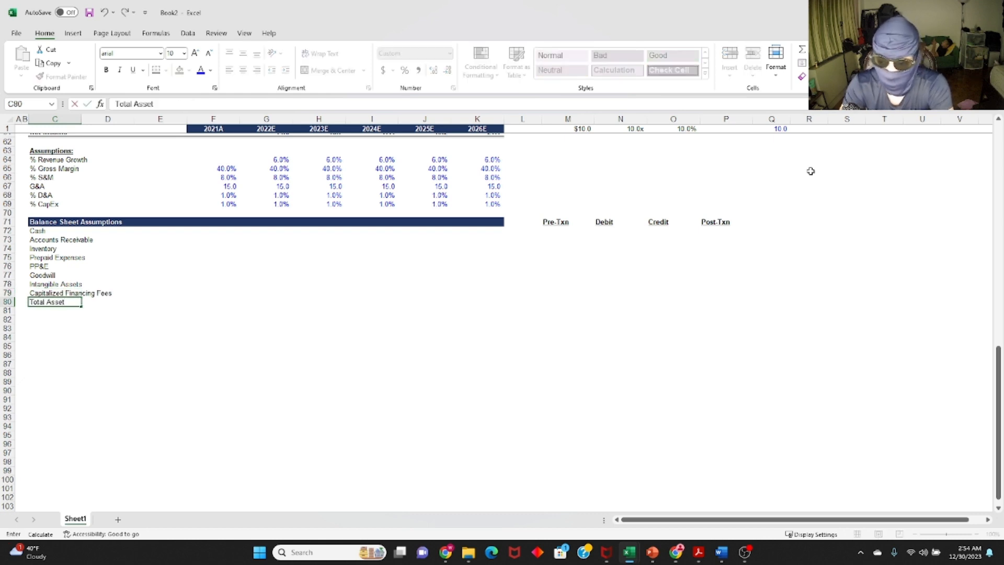
key(ctrl+Return)
key(shift+Right)
key(shift+Right)
key(shift+Right)
key(shift+Right)
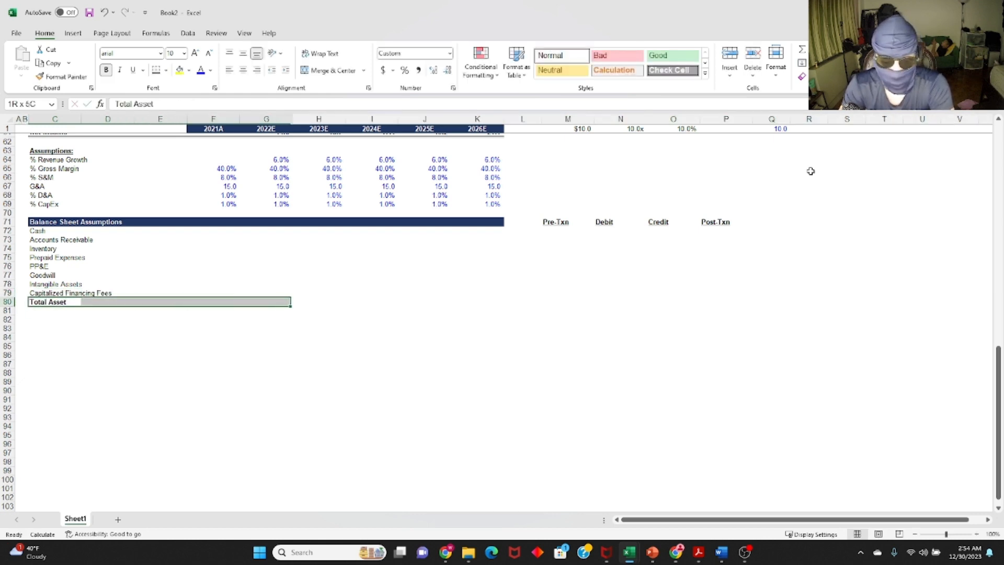
key(shift+Right)
key(shift+Right)
key(shift+Right)
key(shift+Right)
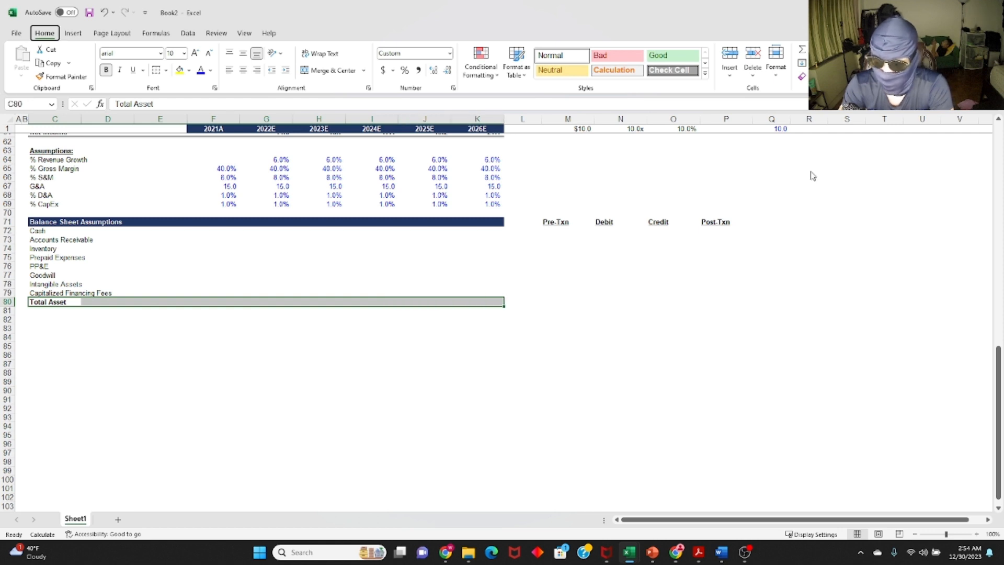
key(h)
key(b)
key(u)
Leave row 81 blank and label the first liability rows Accounts Payable in C82 and Accured Liabilities in C83.
key(Down)
key(Up)
key(Down)
key(Down)
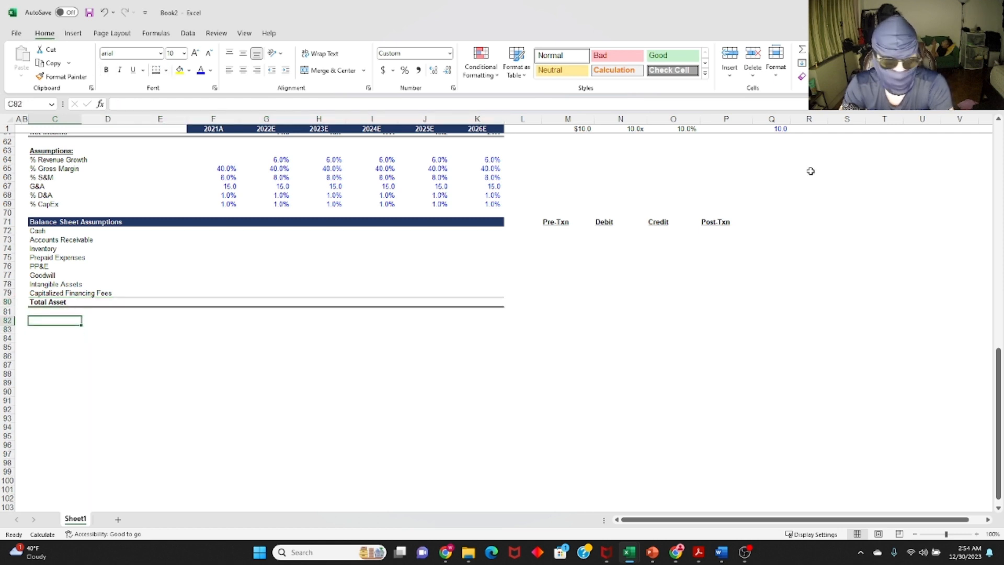
text(Accounts)
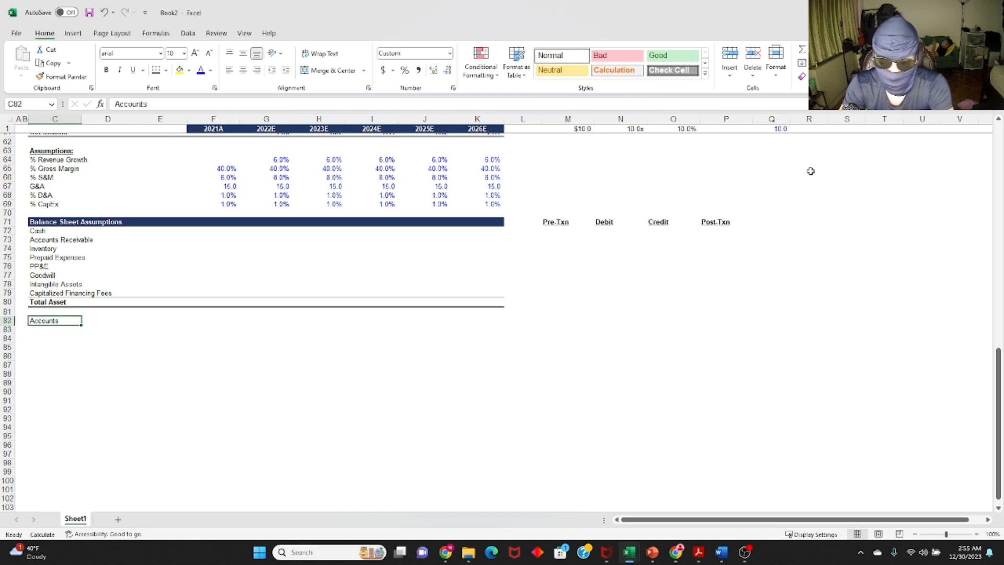
text( Payable)
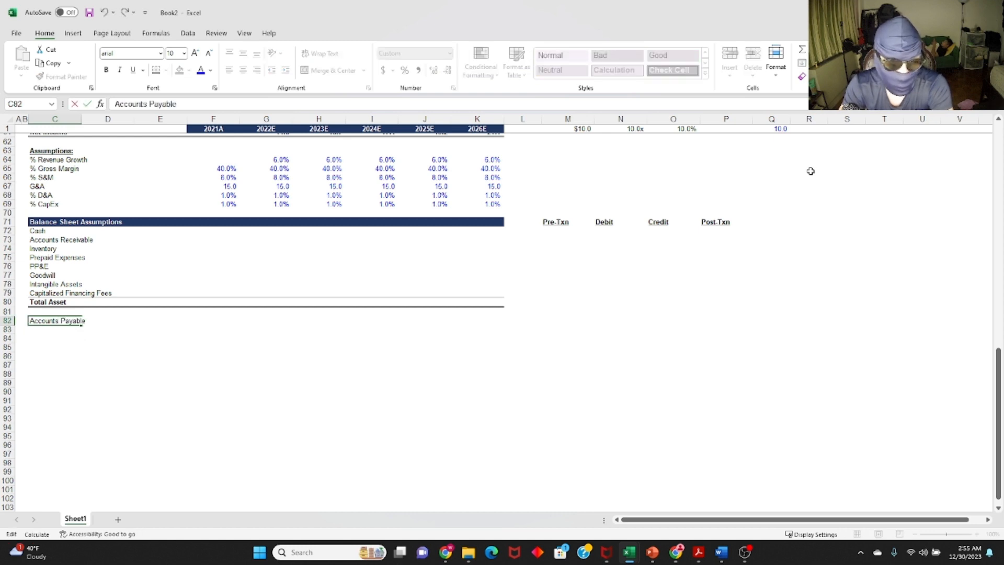
key(Return)
text(Accure)
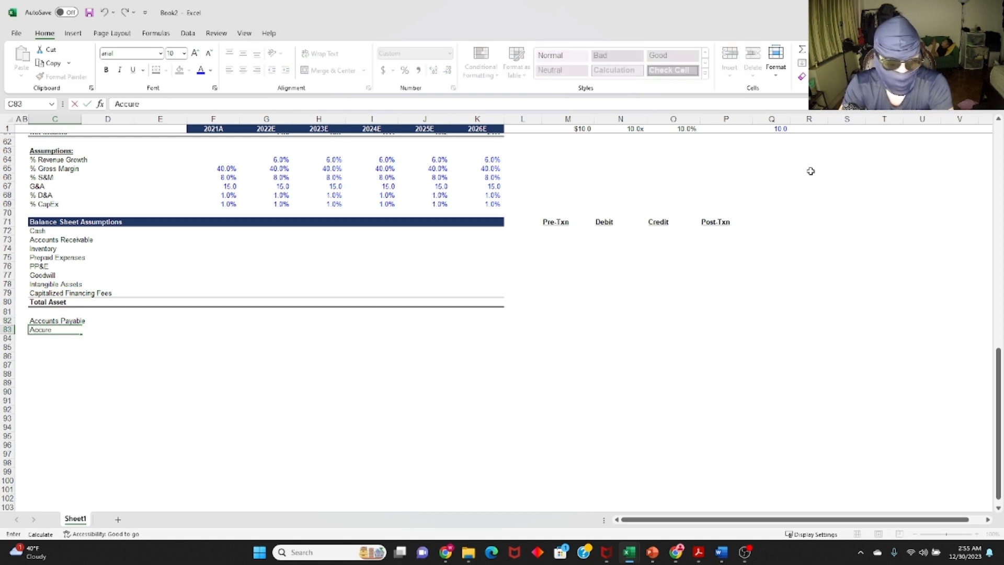
text(d Liabilities)
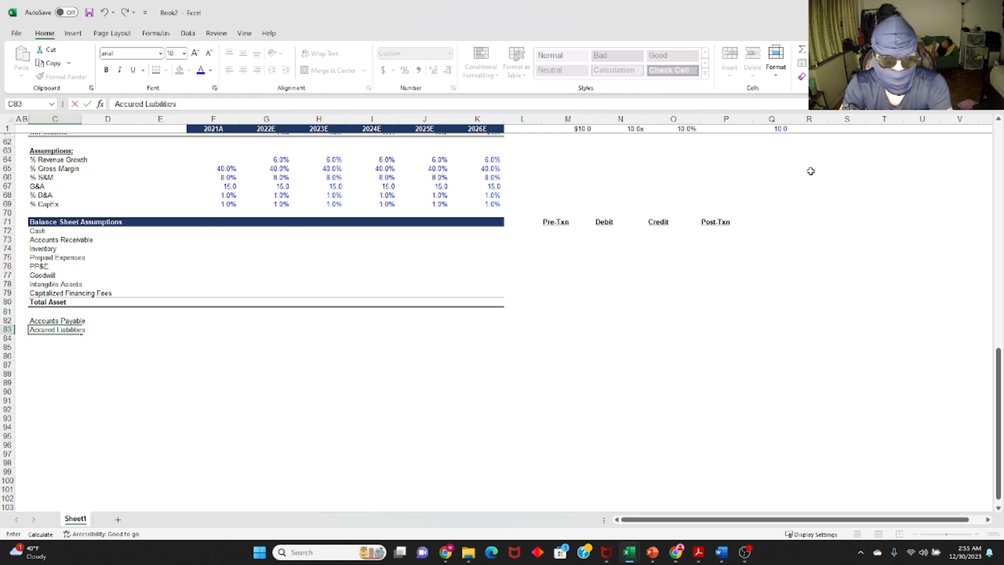
key(Return)
Add the liability row labels DTLs in C84 and Term Loan in C85.
text(DTLs)
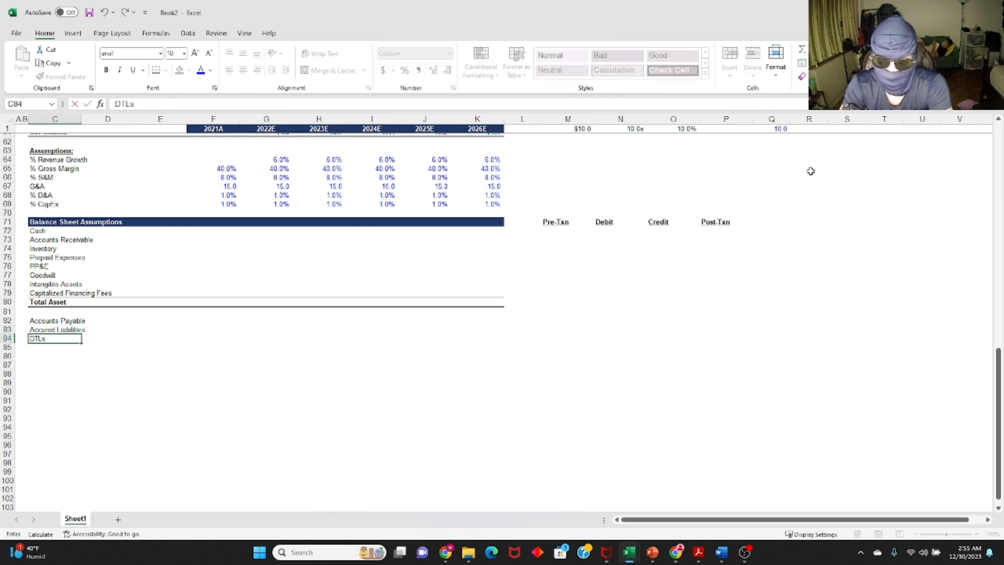
key(Return)
text(Term Loan)
key(Return)
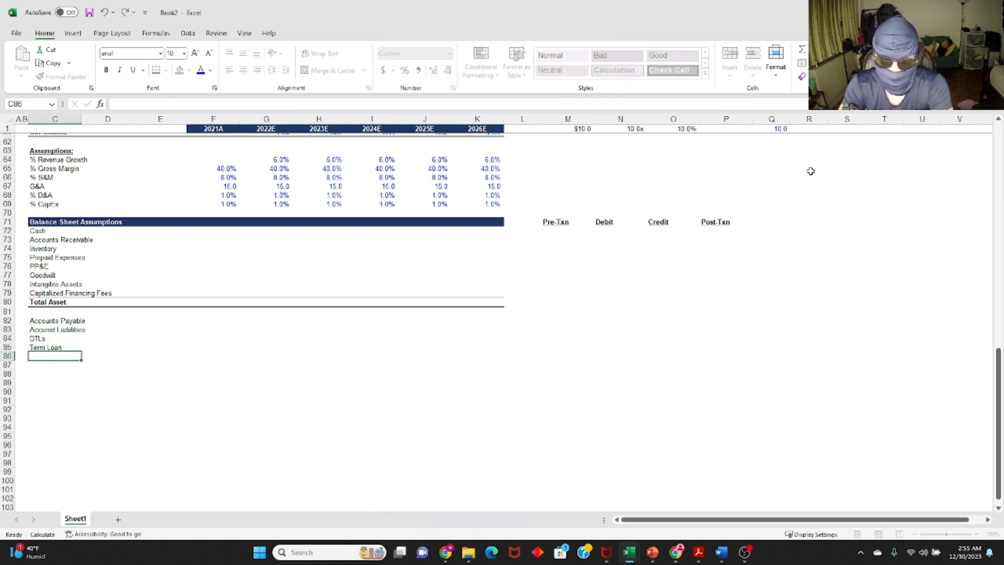
Add the debt row labels Senior Note in C86 and PIK Debt in C87.
text(Senior)
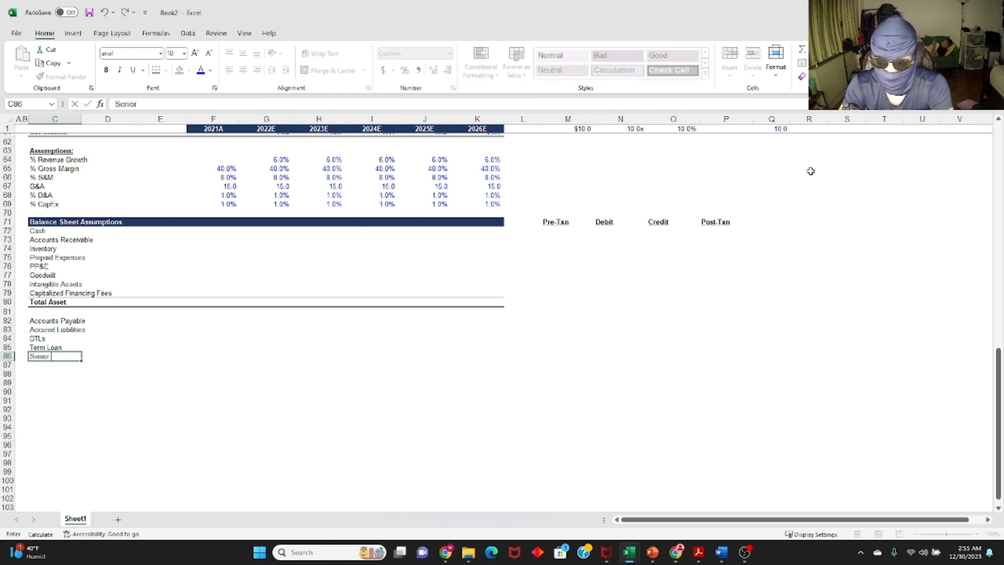
text( Note)
key(Return)
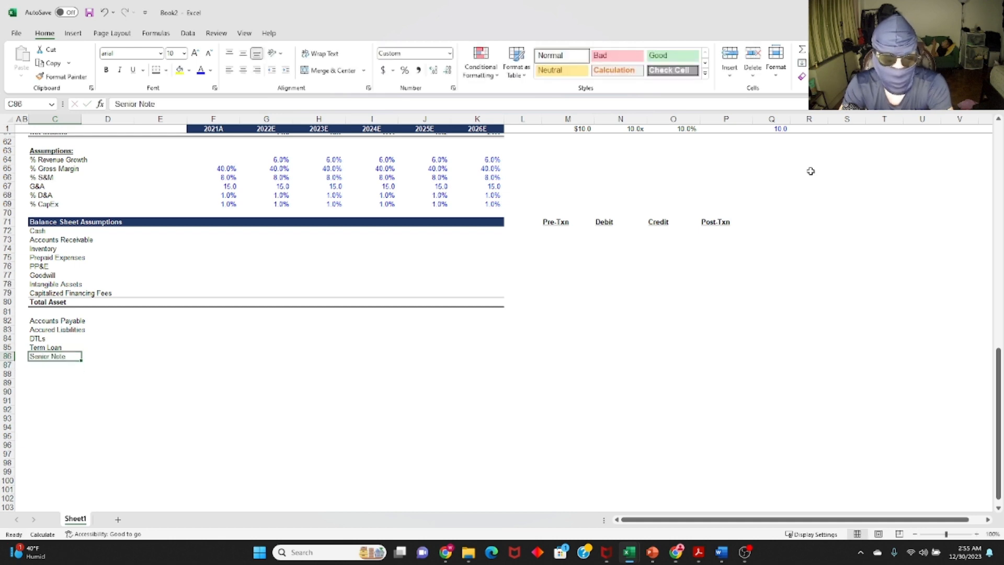
text(PIK Debt)
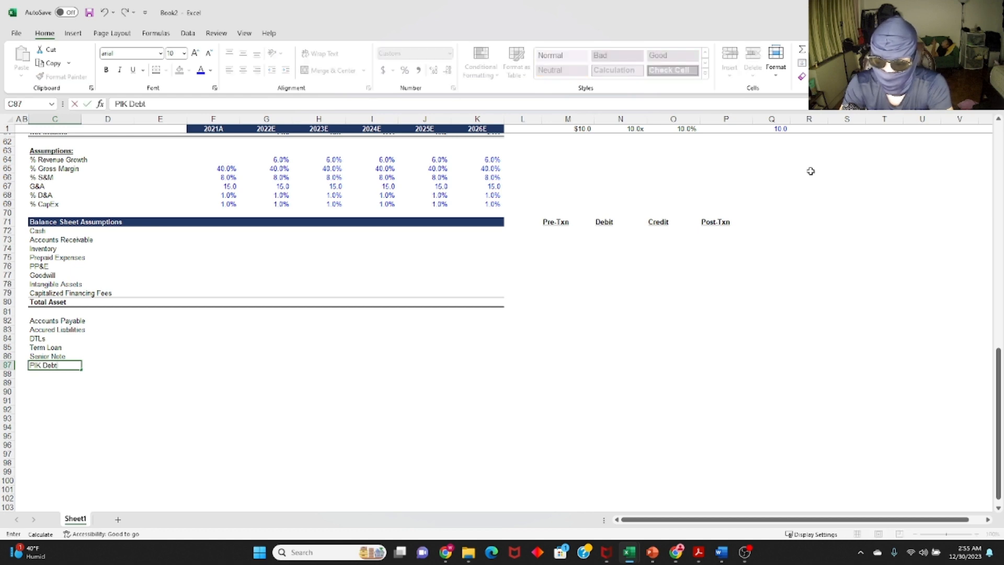
key(Return)
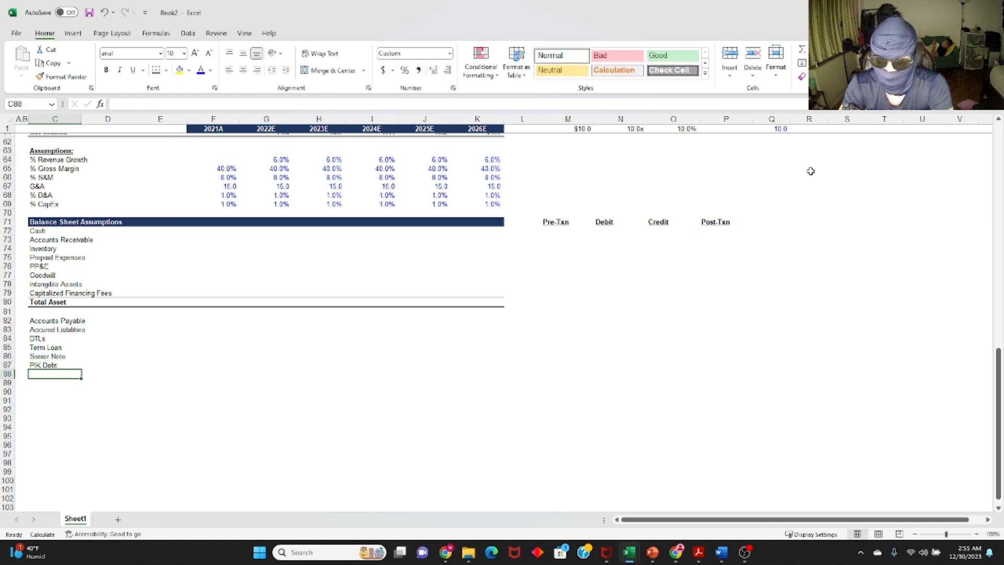
Label C88 as Total Liabilities and make the entire row 88 bold.
text(Total Liab)
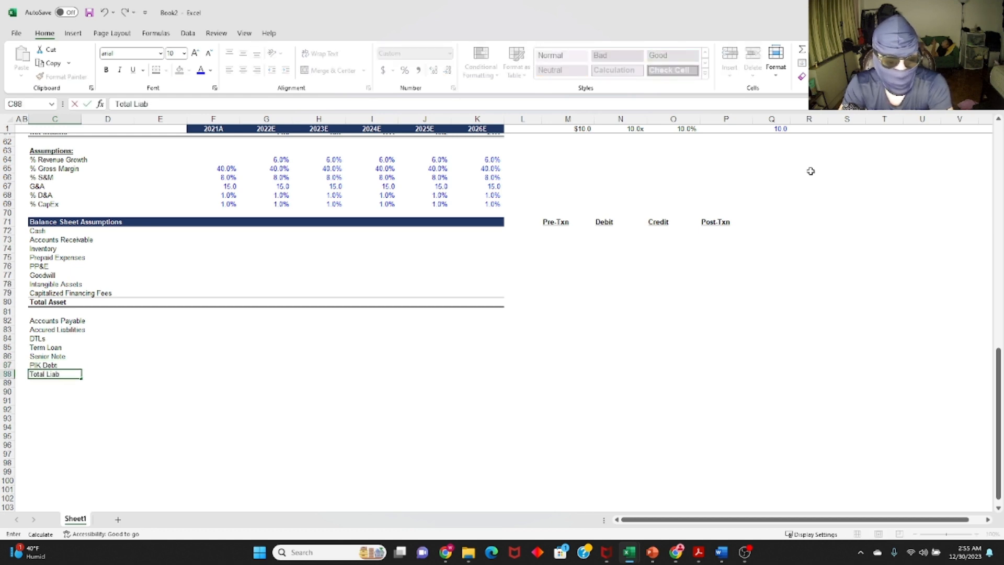
text(ilities)
key(Return)
key(Up)
key(shift+space)
key(ctrl+b)
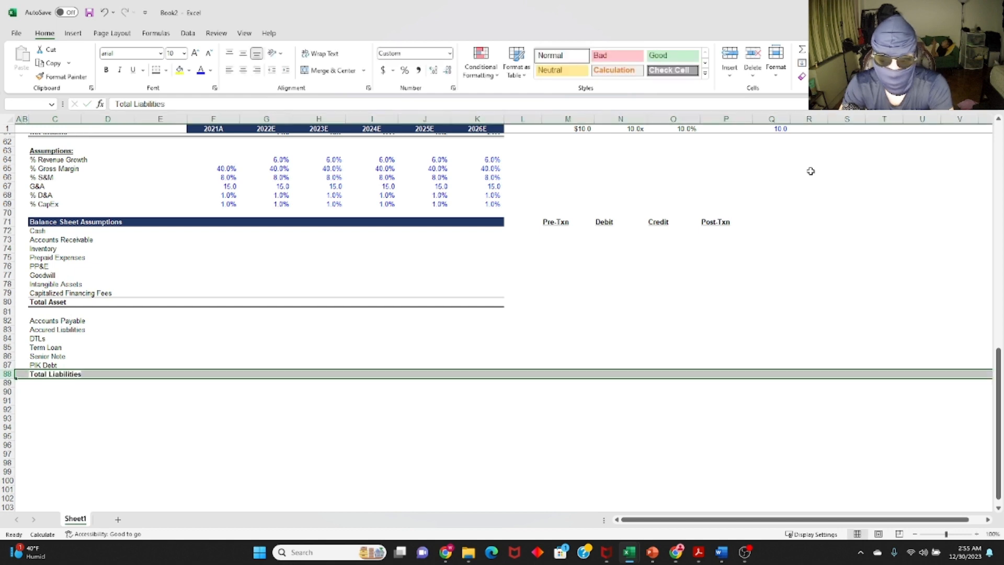
Leave row 89 blank and add the label Shareholders Equity in C90.
key(Down)
key(Down)
text(Shareholde)
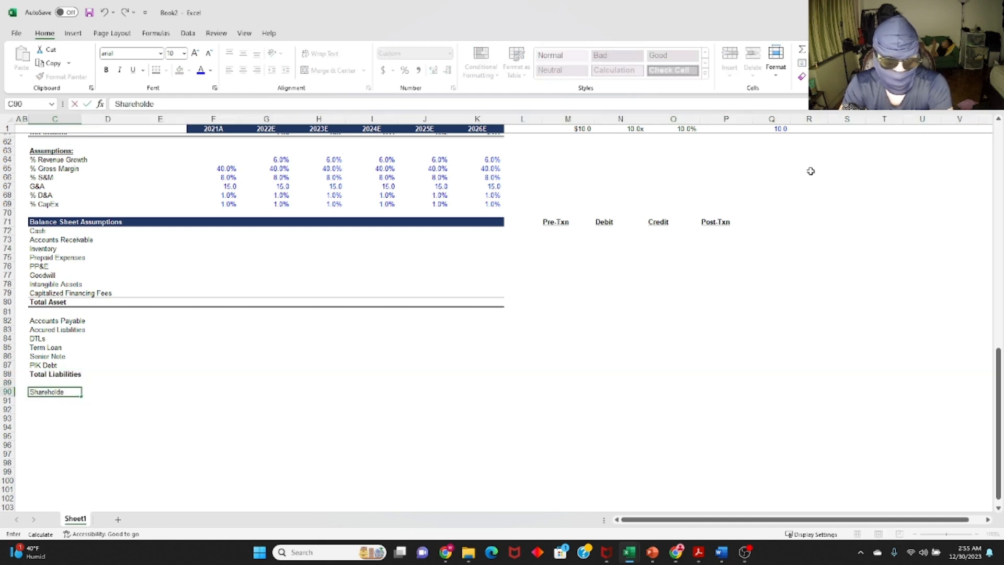
text(rs Equity)
key(Return)
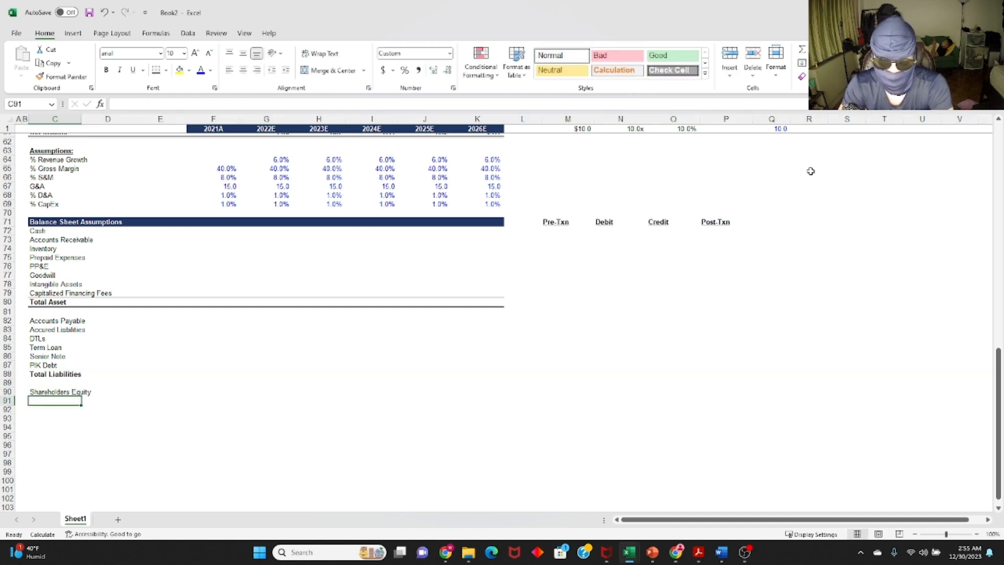
Label C91 as Total Liabilities & SHE, correcting the abbreviation after entry.
text(Total)
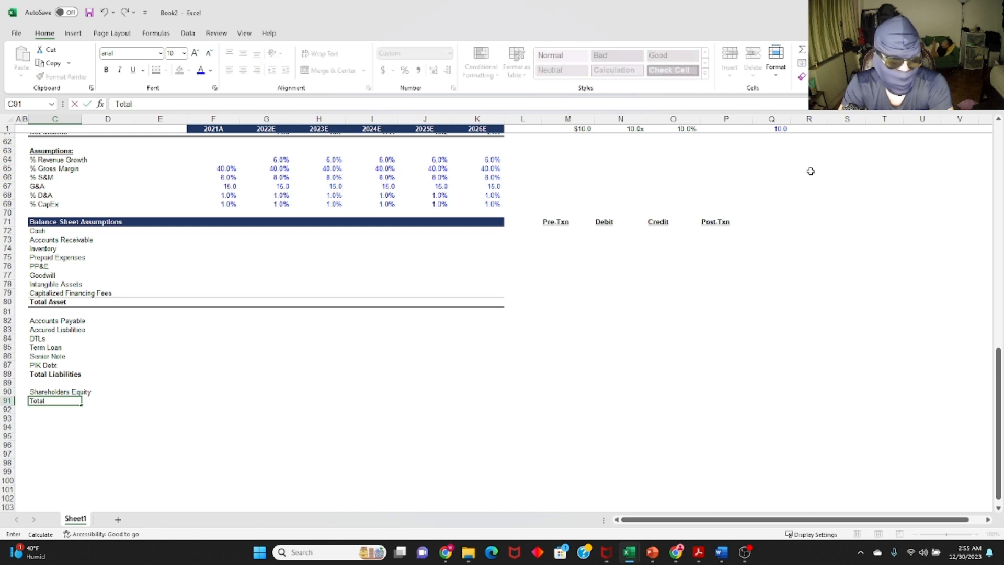
text( Liabilities)
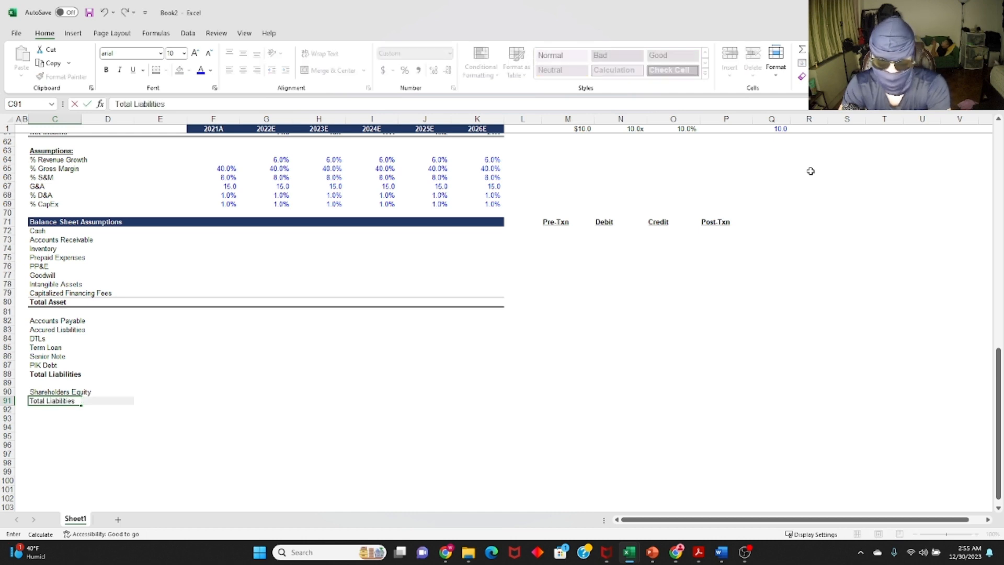
text( & SHE)
key(Return)
key(Up)
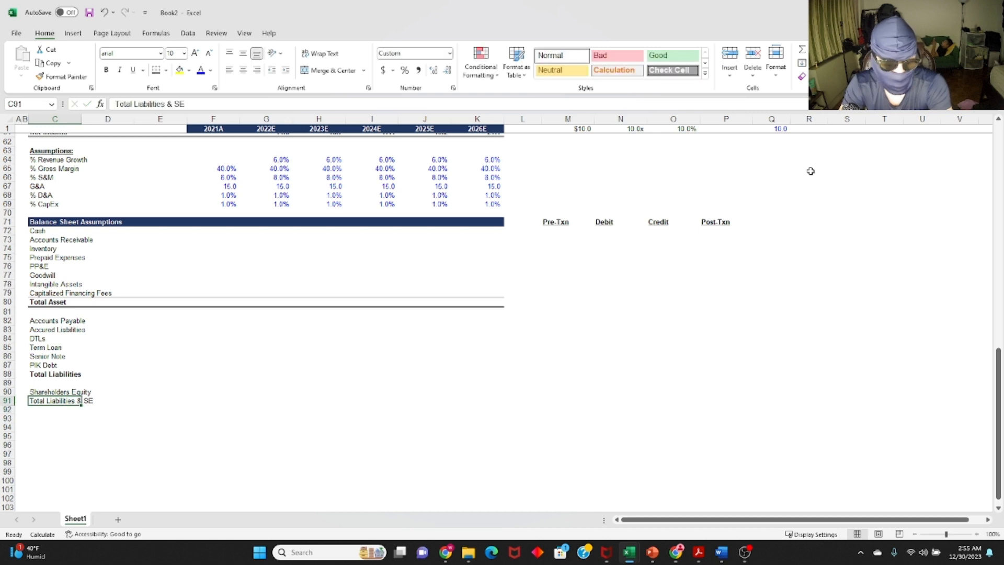
key(F2)
key(Left)
text(H)
key(Return)
Make the entire Total Liabilities & SHE row bold.
key(Return)
key(Up)
key(Up)
key(shift+space)
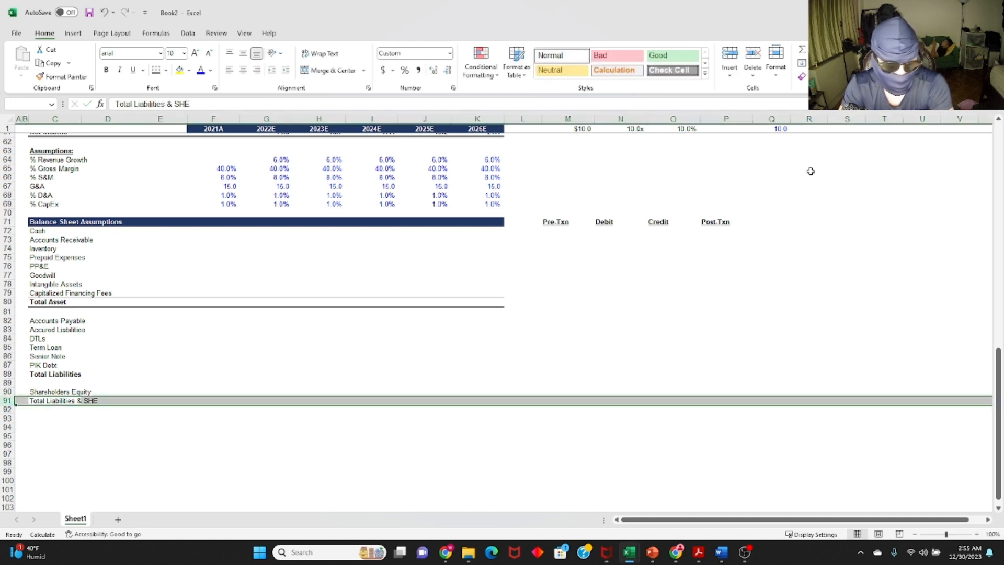
key(ctrl+b)
Apply a top and bottom border across C91:K91 on the Total Liabilities & SHE row.
key(Down)
key(Up)
key(shift+Right)
key(shift+Right)
key(shift+Right)
key(shift+Right)
key(shift+Right)
key(shift+Right)
key(shift+Right)
key(shift+Right)
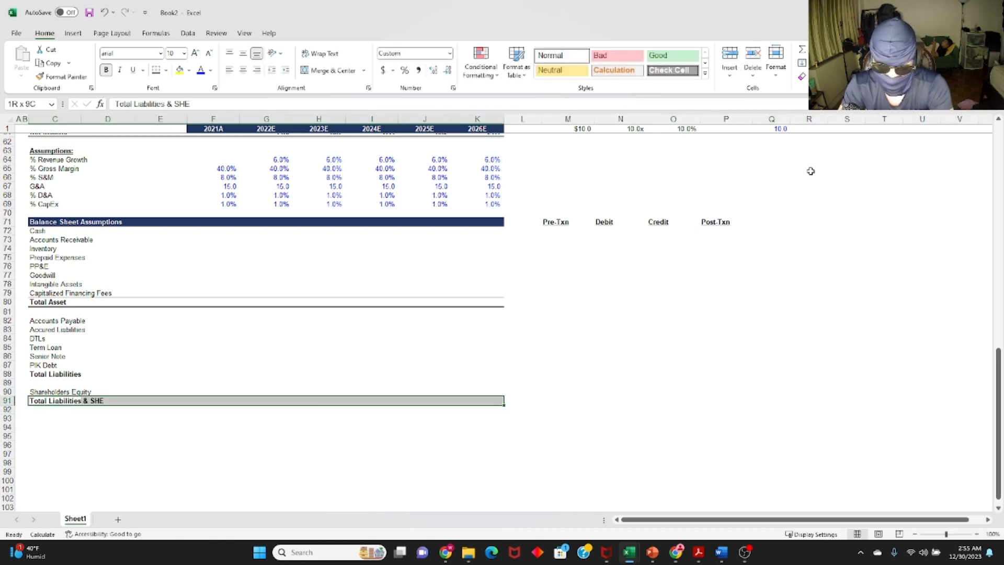
key(alt+h)
key(b)
key(h)
Add a thin top border across C88:K88 on the Total Liabilities row.
key(Up)
key(Up)
key(Up)
key(shift+Right)
key(shift+Right)
key(shift+Right)
key(shift+Right)
key(shift+Right)
key(shift+Right)
key(shift+Right)
key(shift+Right)
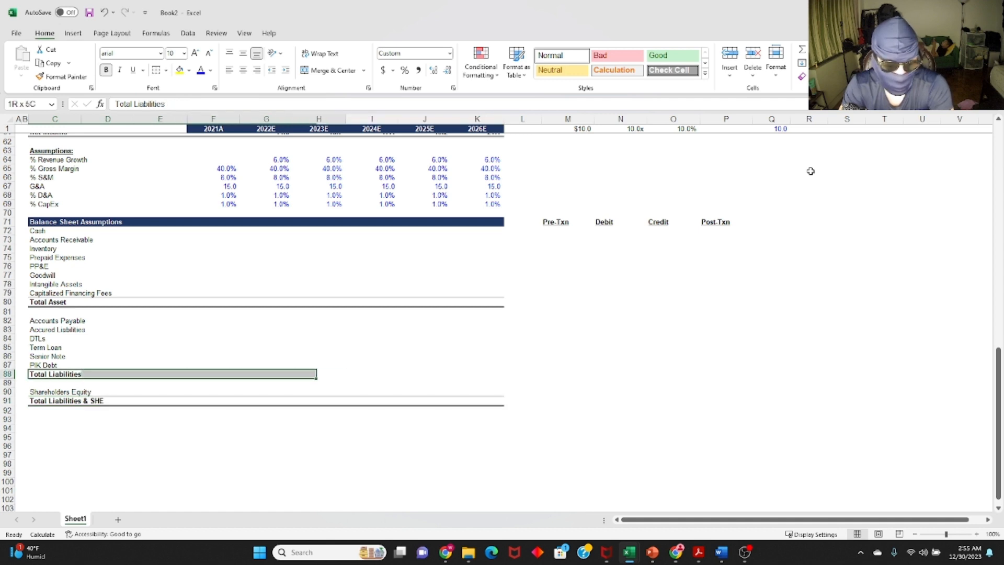
key(Down)
key(Up)
key(Up)
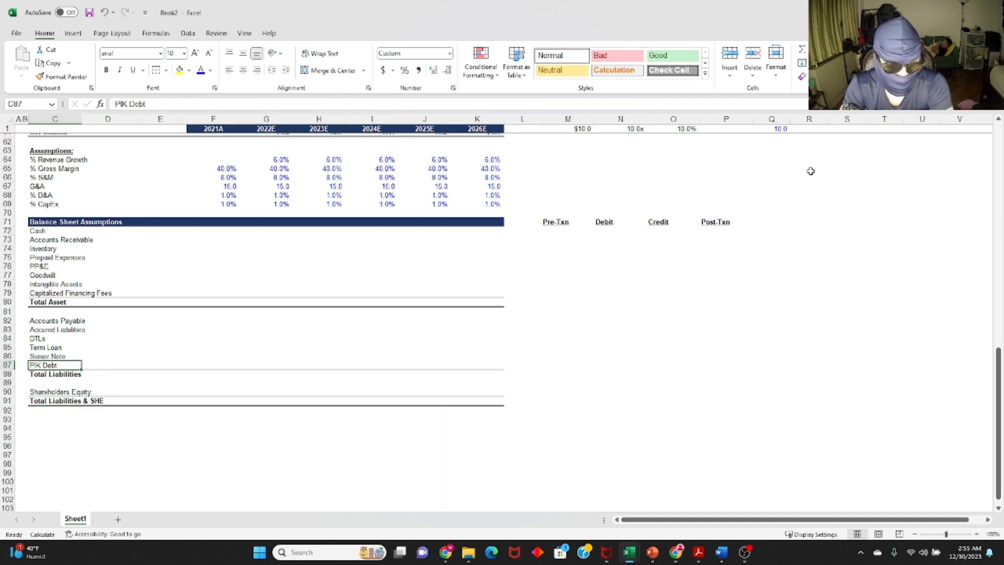
Add the label Check in C92, directly below Total Liabilities & SHE.
key(Down)
key(Down)
key(Down)
key(Down)
key(Down)
key(Down)
key(Up)
text(Check)
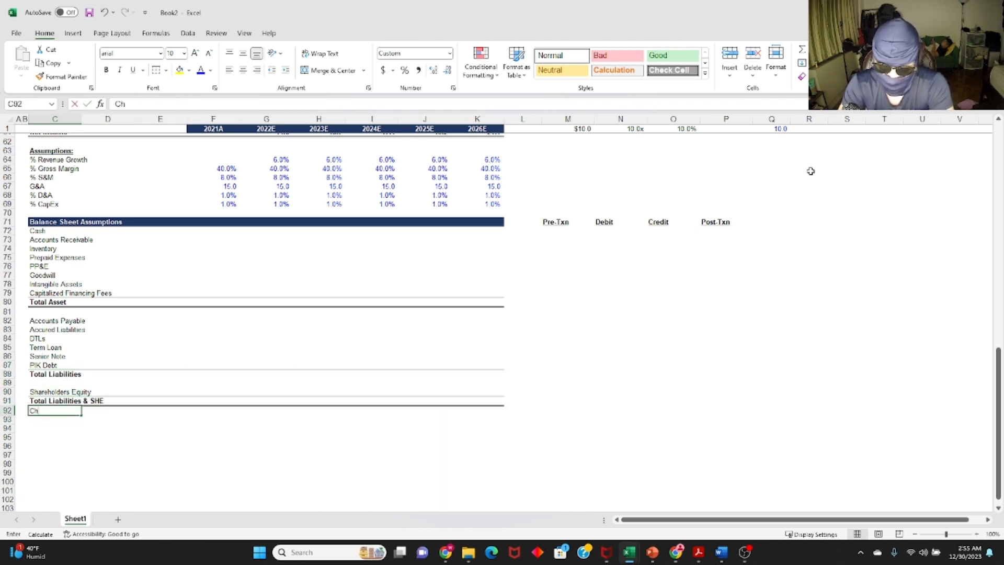
key(Right)
key(Right)
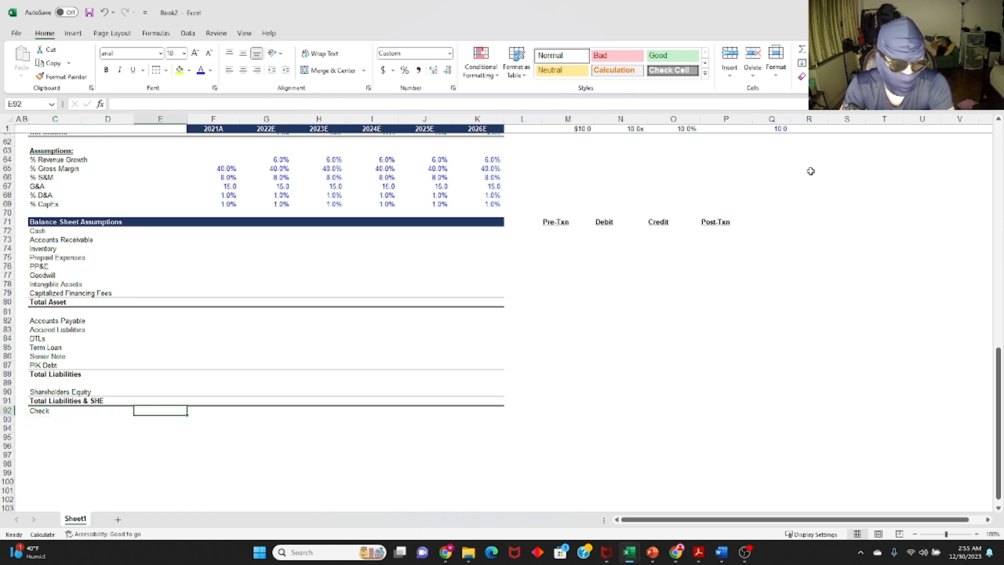
Enter the formula =F80+F91 in F92, combining Total Asset with Total Liabilities & SHE for 2021A.
key(Right)
text(=)
key(Up)
key(Up)
key(Up)
key(Up)
key(Up)
key(Up)
key(Up)
key(Up)
key(Up)
key(Up)
key(Up)
key(Up)
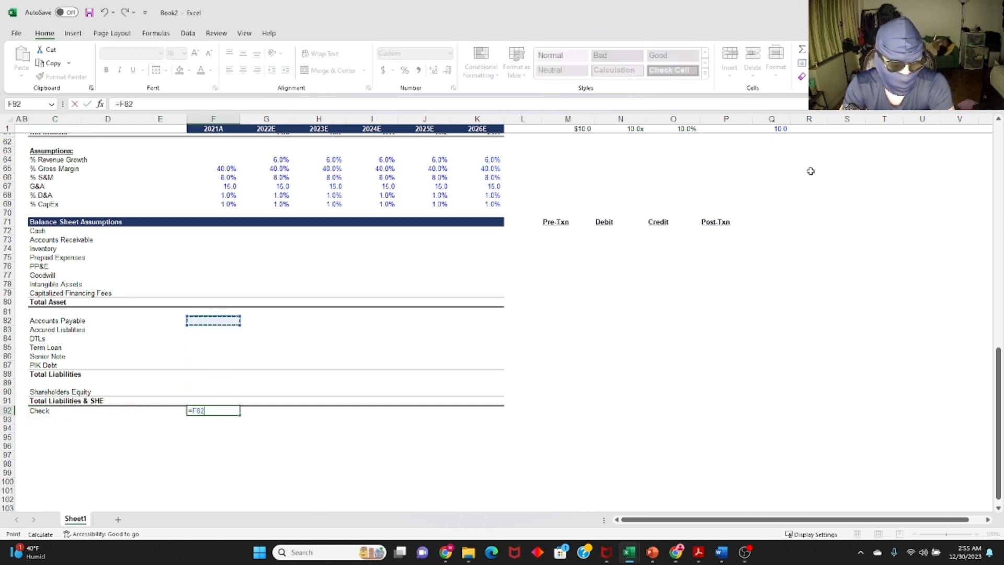
text(+)
key(Up)
key(Return)
key(Up)
key(ctrl+c)
key(shift+Right)
key(shift+Right)
key(shift+Right)
key(shift+Right)
key(shift+Right)
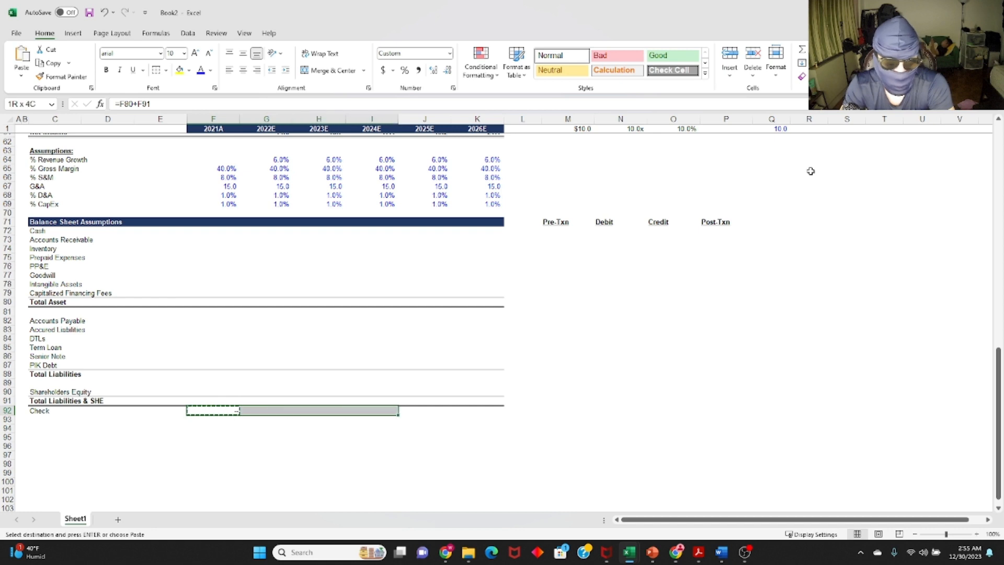
key(Left)
key(Right)
Change the Check formula in F92 to a subtraction, =F80-F91.
key(F2)
key(Left)
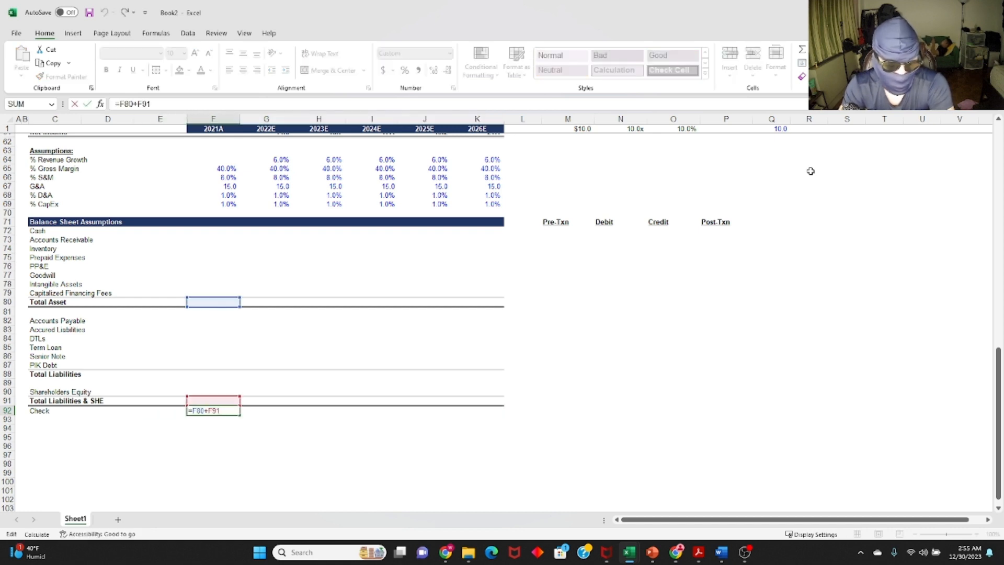
key(Left)
key(Left)
key(BackSpace)
text(-)
key(Return)
Copy the Check formula from F92 across the projection years through K92.
key(Up)
key(ctrl+c)
key(shift+Right)
key(shift+Right)
key(shift+Right)
key(shift+Right)
key(shift+Right)
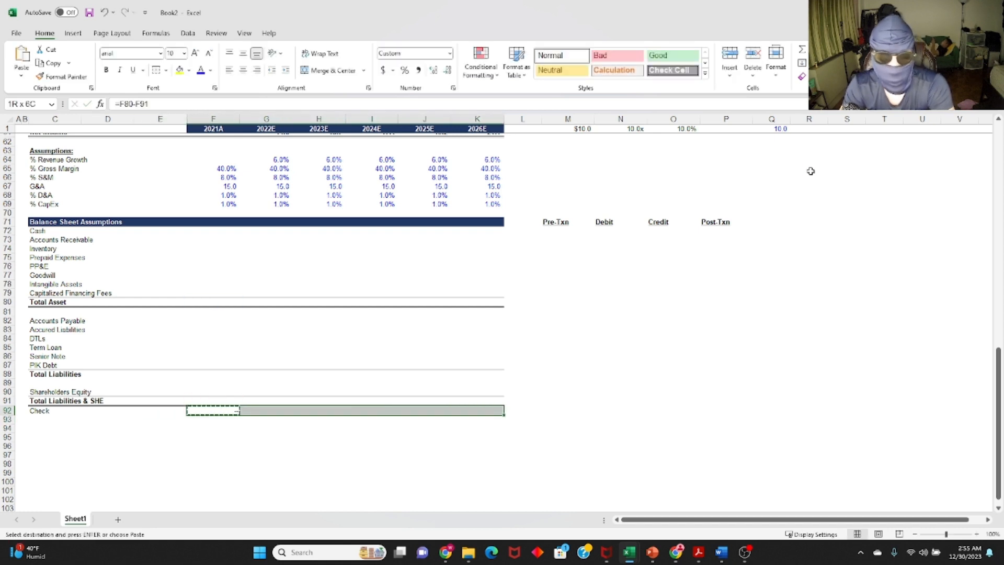
key(Return)
Inspect the cell references of the Check formulas one by one from F92 to J92.
key(Down)
key(Up)
key(F2)
key(Tab)
key(F2)
key(Tab)
key(F2)
key(Tab)
key(F2)
key(Tab)
key(F2)
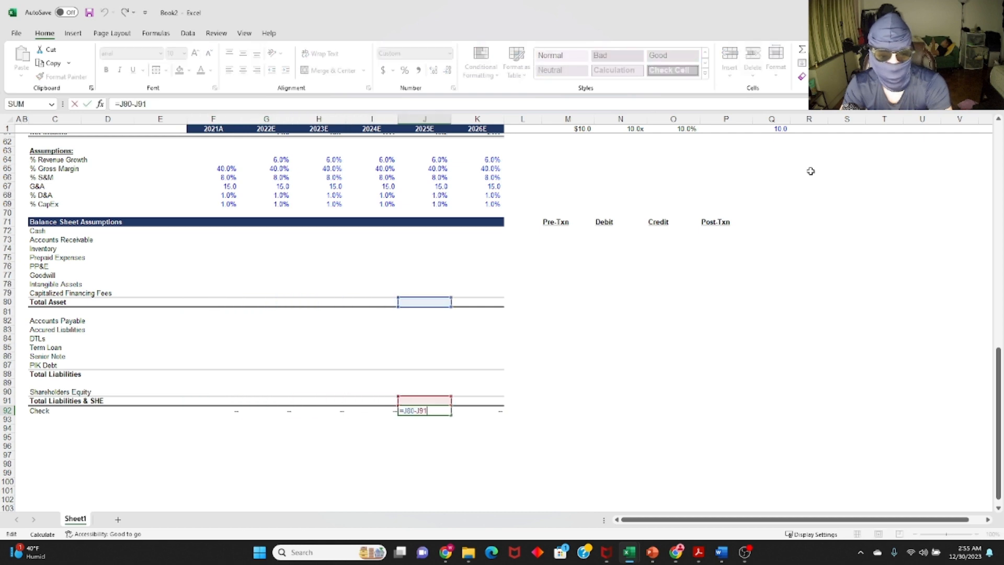
Copy the Check formula from K92 into M92 and P92 for the Pre-Txn and Post-Txn columns.
key(Tab)
key(ctrl+c)
key(Right)
key(Right)
key(ctrl+v)
key(Right)
key(Right)
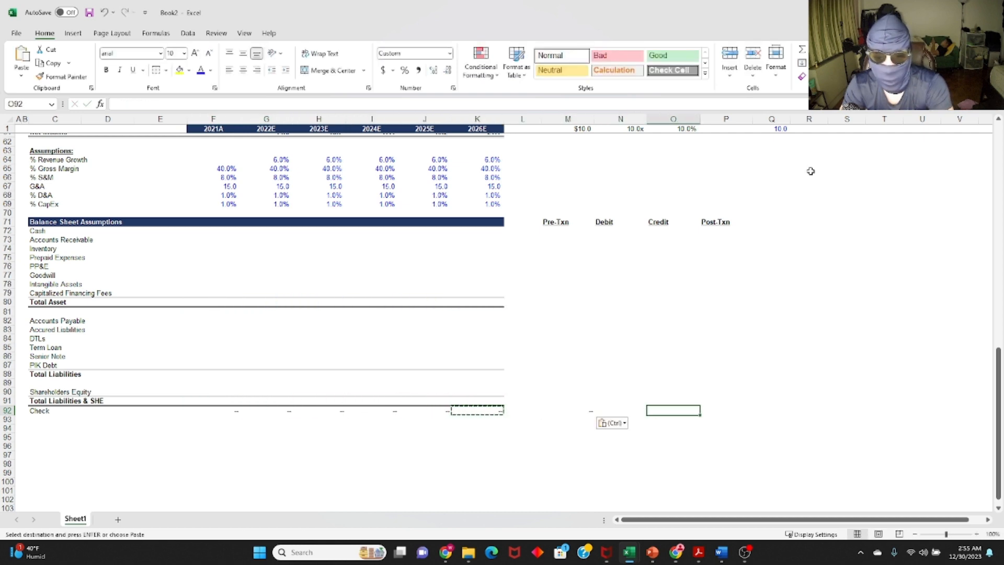
key(Right)
key(ctrl+v)
key(Escape)
Enter Pre-Txn balances of 0 for Cash, 10 for Accounts Receivable and 20 for Inventory in M72:M74.
key(Left)
key(Left)
key(Left)
key(ctrl+Up)
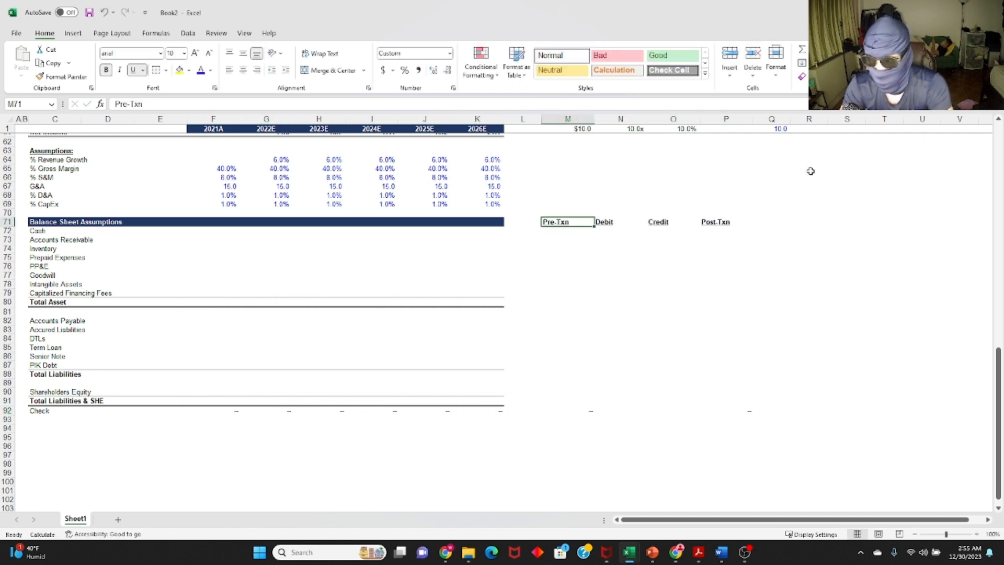
key(Down)
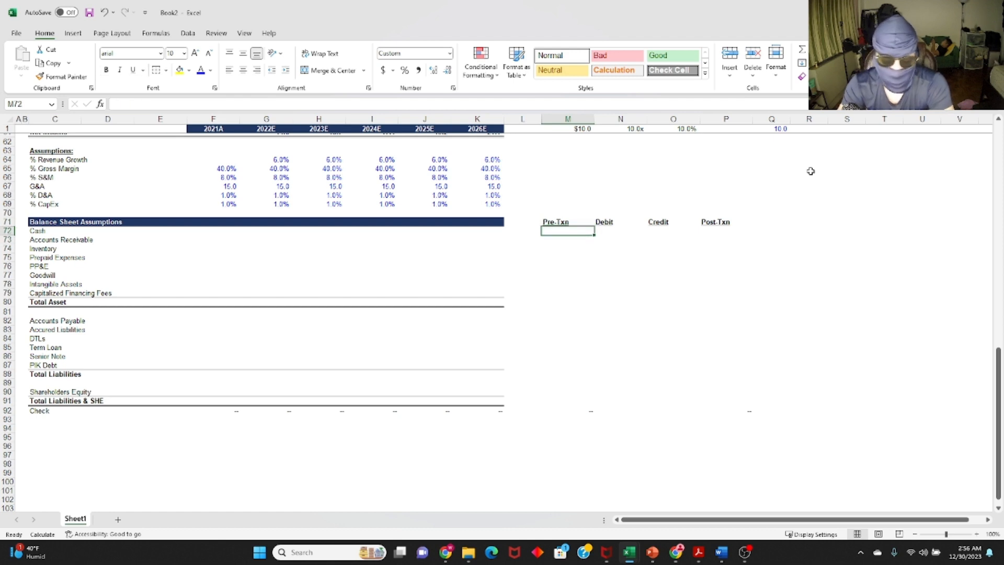
key(Down)
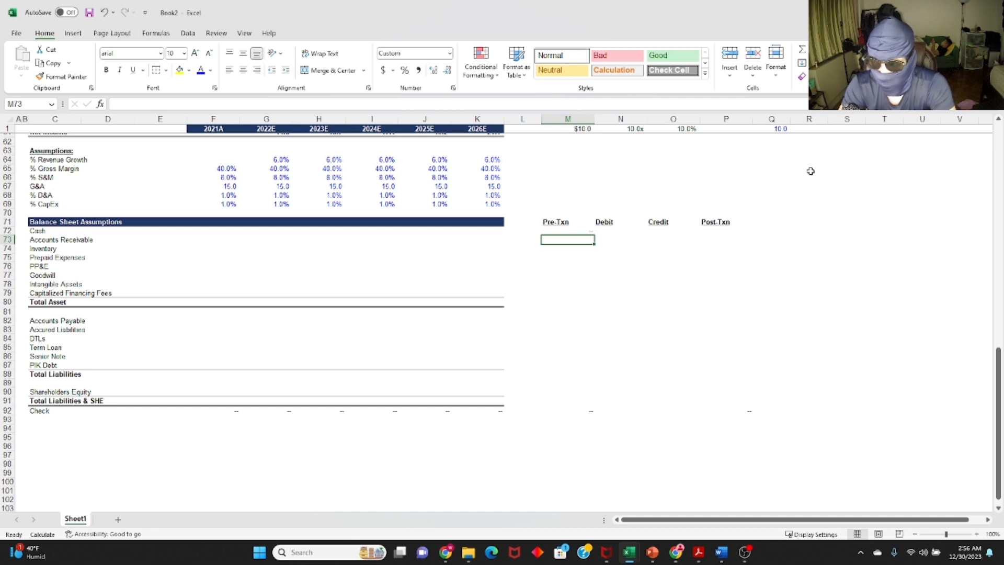
text(10)
key(Return)
text(20)
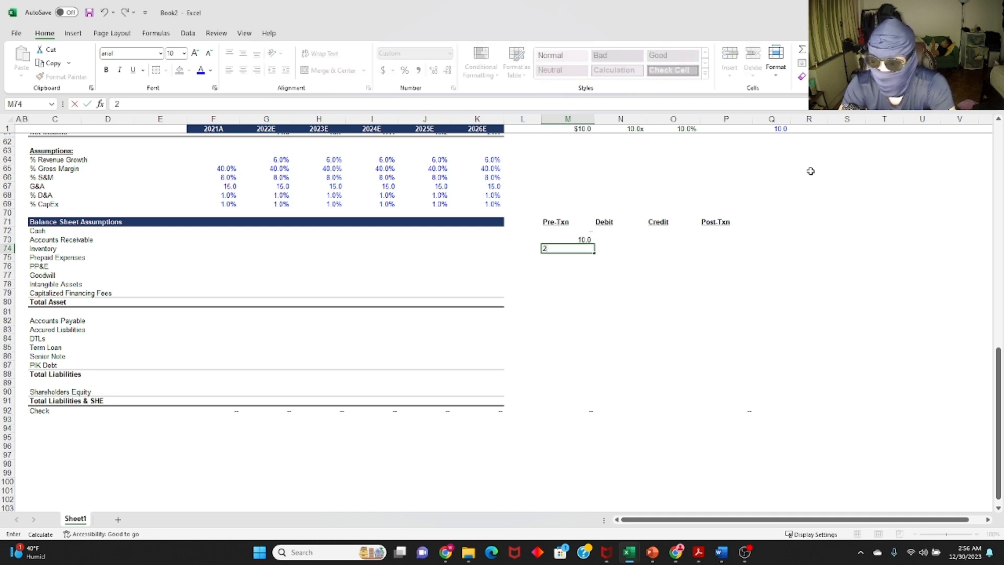
key(Return)
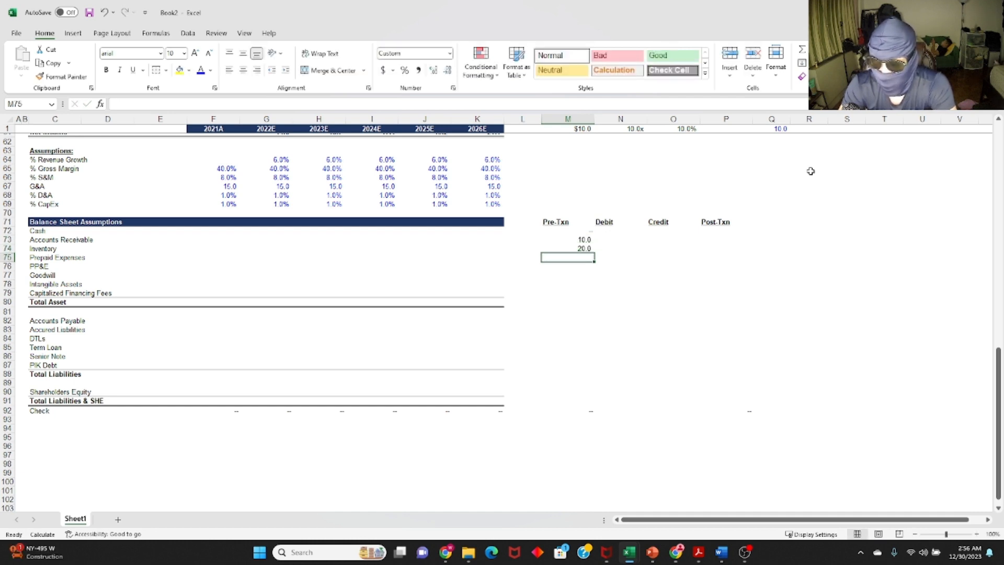
Enter Pre-Txn balances of 2 for Prepaid Expenses, 10 for PP&E and 50 for Goodwill in M75:M77.
text(2)
key(Return)
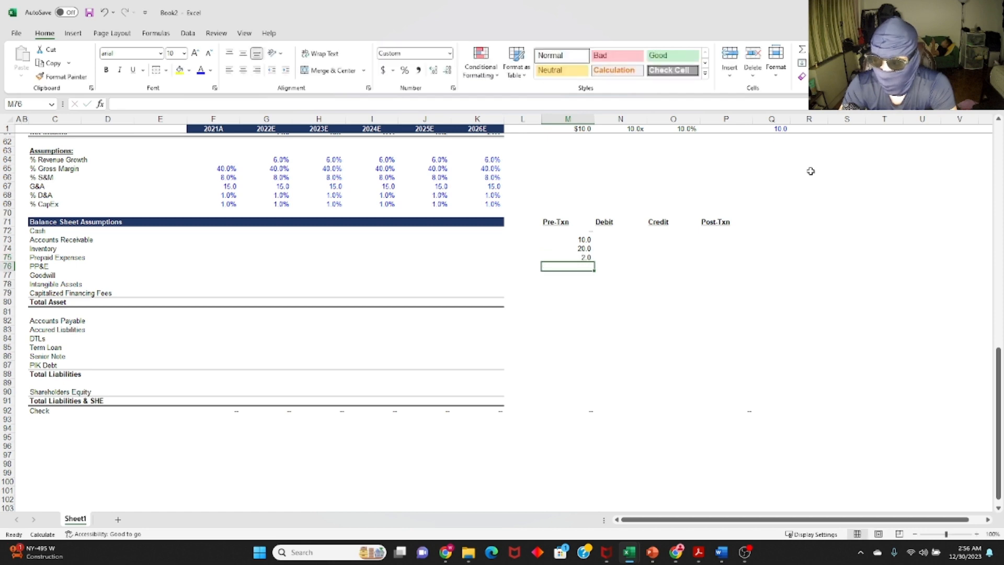
text(10.0)
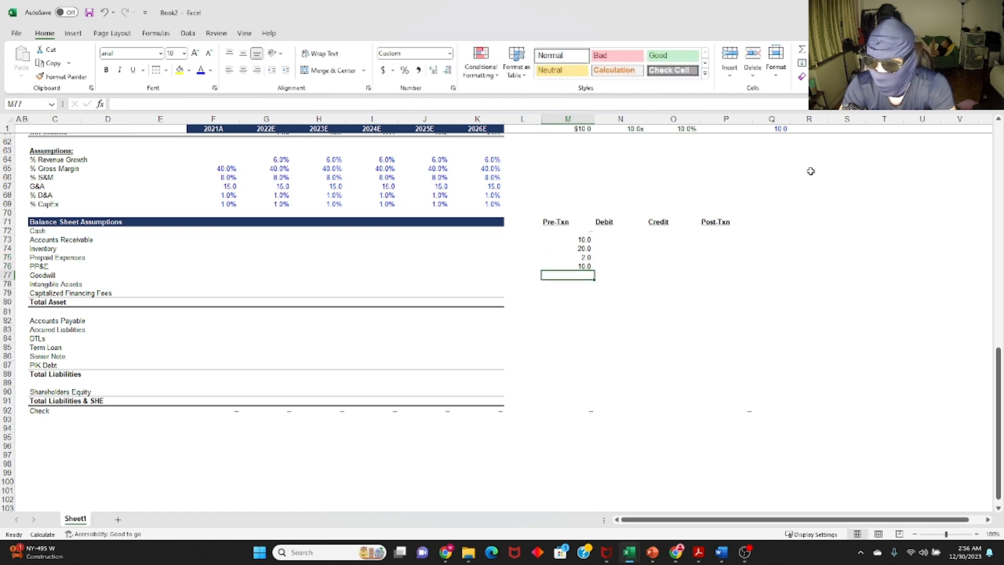
text(50)
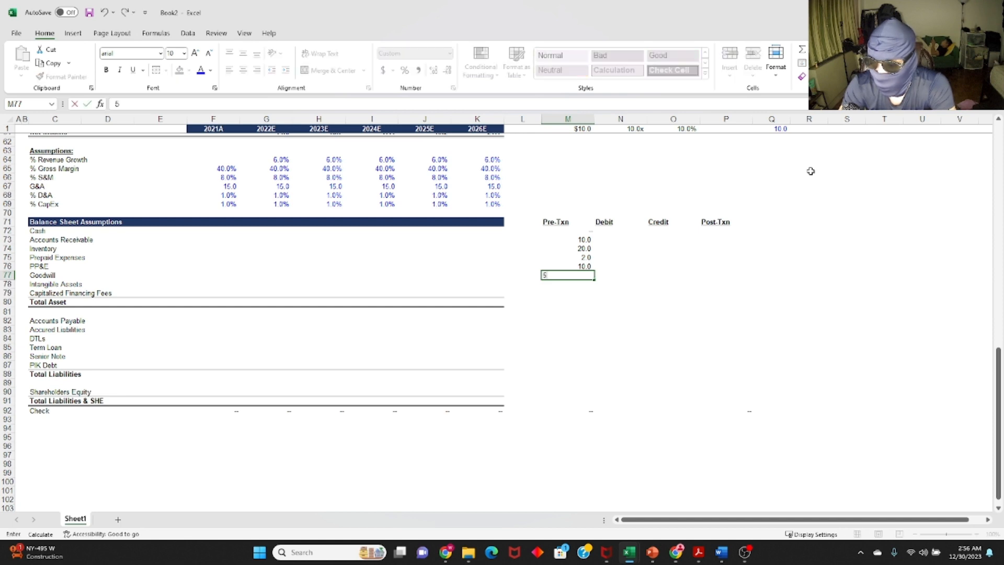
key(ctrl+Return)
key(shift+space)
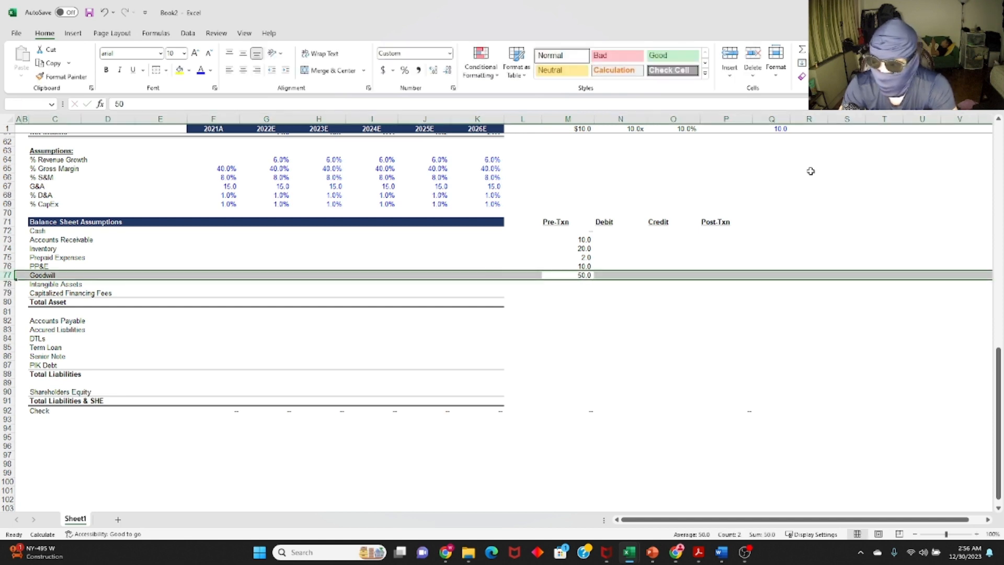
key(Down)
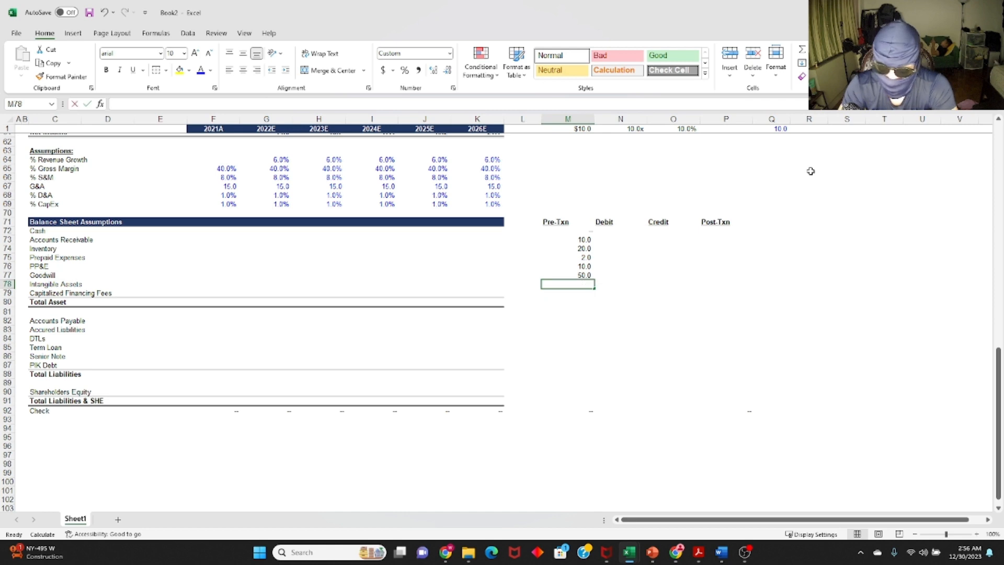
Enter 0 as the Pre-Txn balance for both Intangible Assets and Capitalized Financing Fees.
text(0)
key(Down)
text(0)
key(Down)
key(Down)
key(Up)
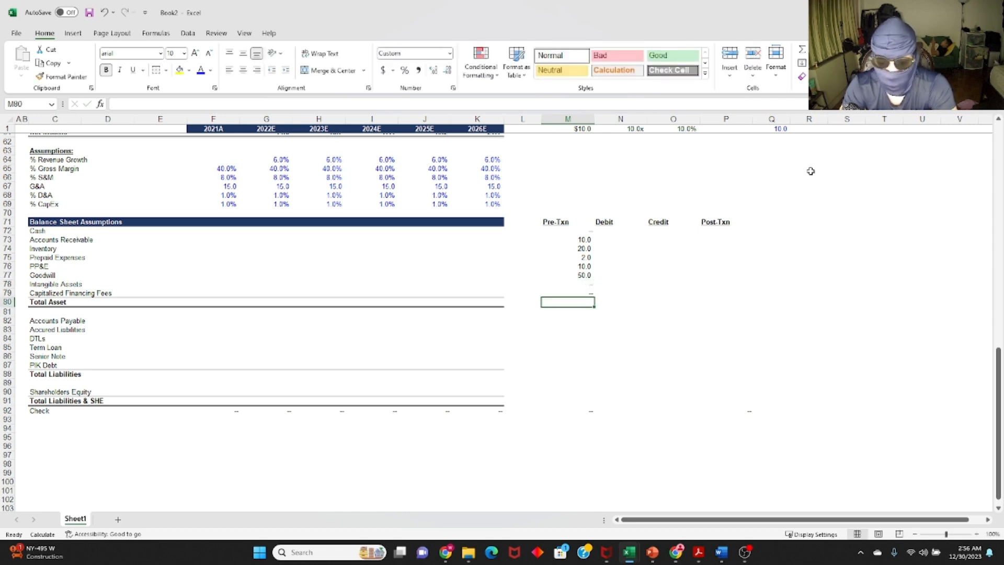
Enter Pre-Txn balances of 5 for Accounts Payable and 2 for Accrued Liabilities in M82:M83.
key(Down)
key(Down)
key(Down)
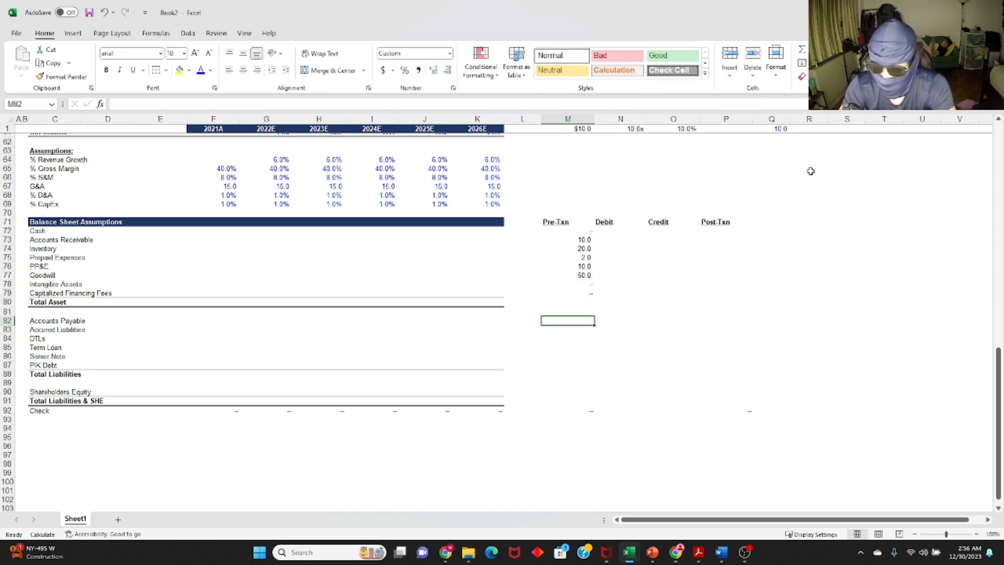
text(5)
key(Return)
text(2)
key(Return)
Enter 85 as the Pre-Txn Shareholders Equity balance in M90.
key(Down)
key(Down)
key(Down)
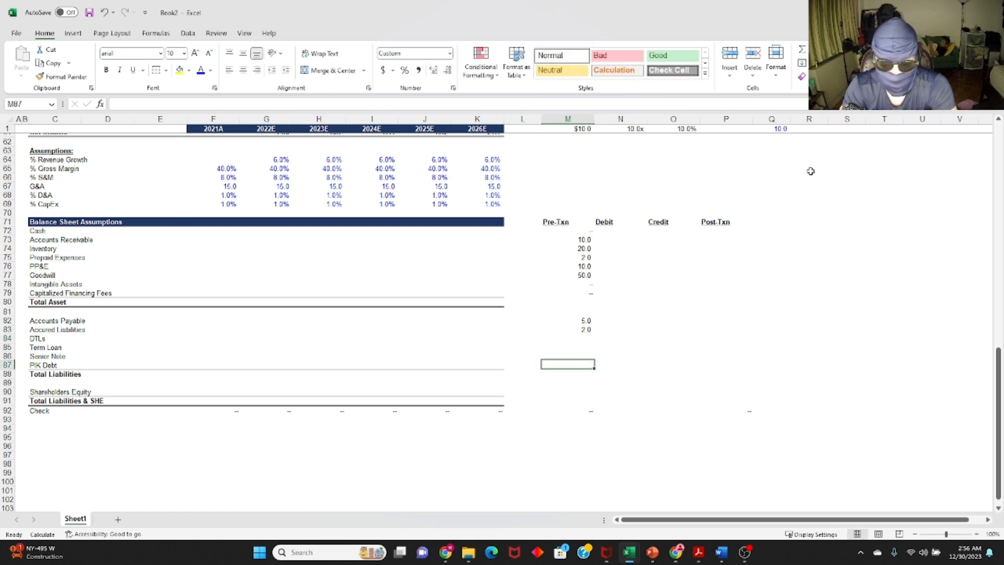
key(Down)
key(Down)
key(Up)
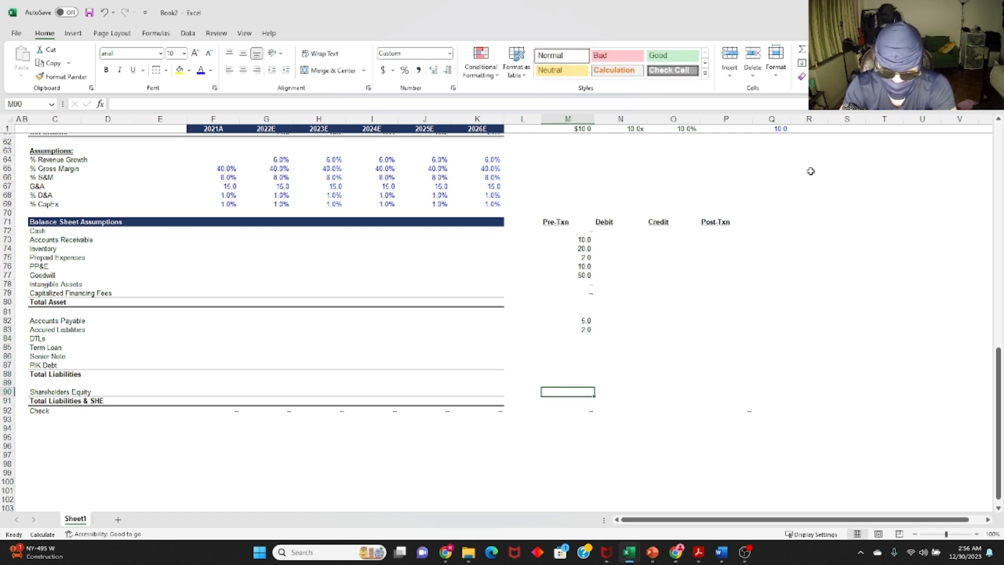
text(85)
key(Return)
Copy only the formatting of K72:K91 onto the Pre-Txn column, M72:M91.
key(Left)
key(Left)
key(ctrl+shift+Up)
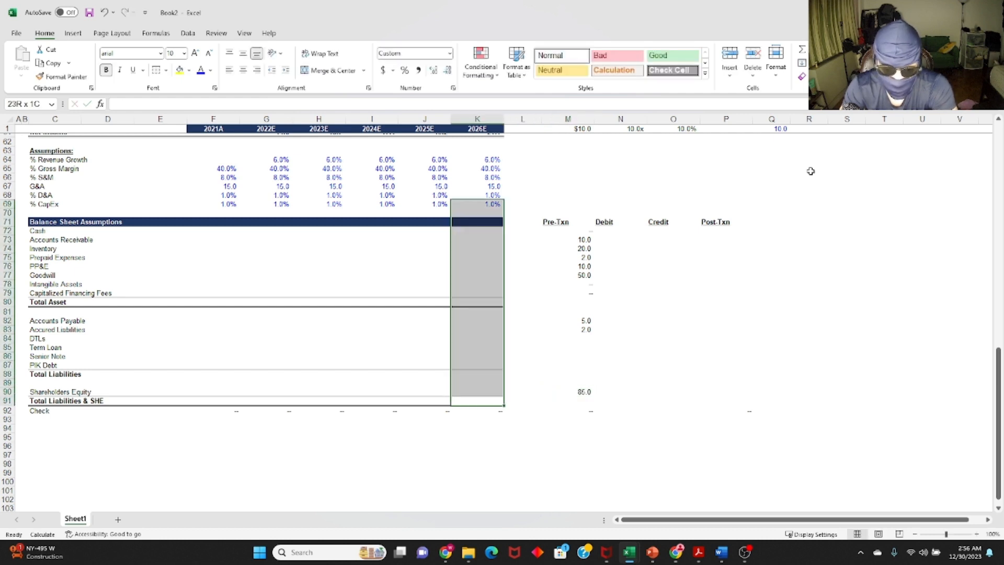
key(shift+Down)
key(shift+Down)
key(ctrl+c)
key(Right)
key(Right)
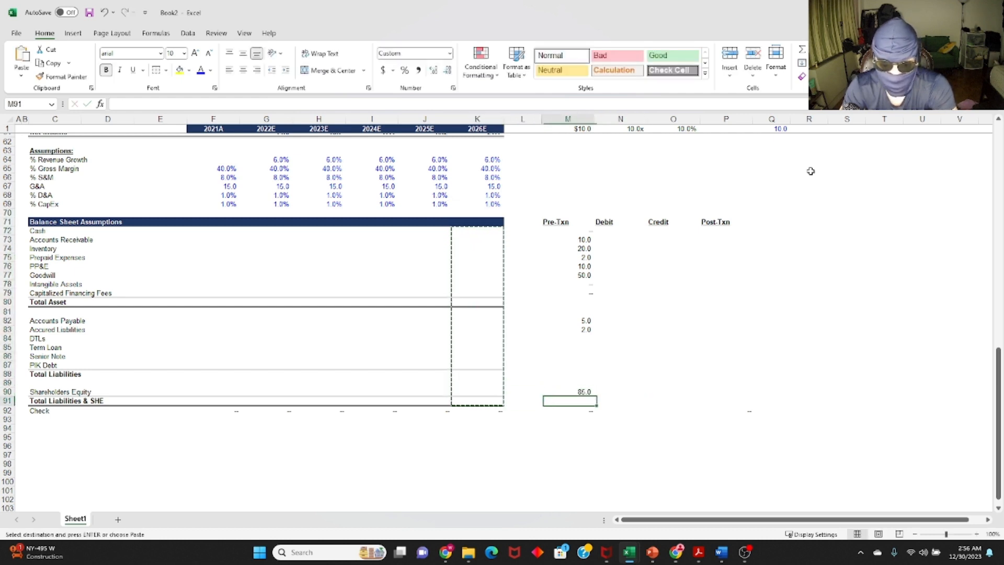
key(ctrl+Up)
key(ctrl+Up)
key(ctrl+Up)
key(ctrl+Up)
key(ctrl+Up)
key(Down)
key(ctrl+alt+v)
key(t)
key(Return)
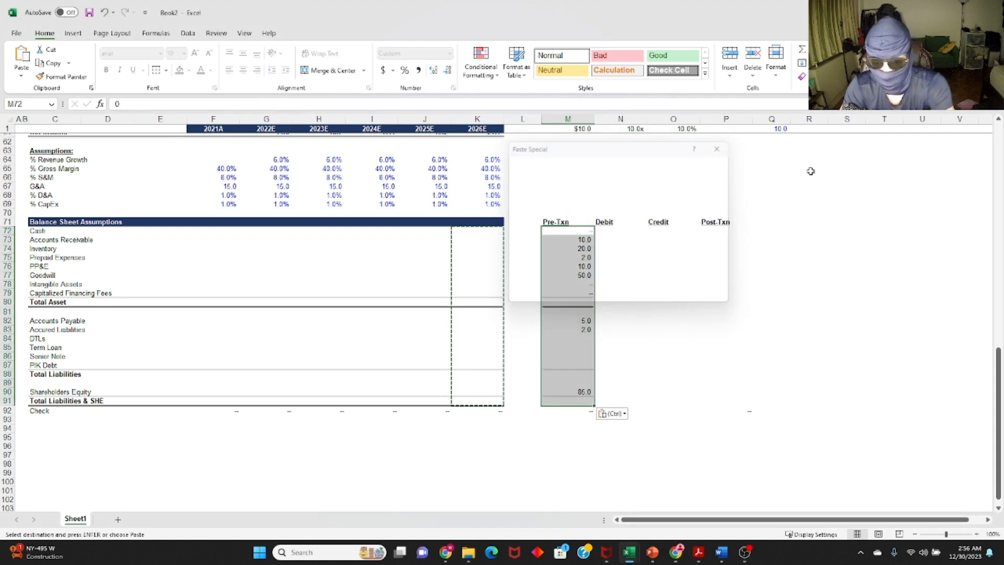
Apply the same balance sheet formatting to the Debit, Credit and Post-Txn columns, N through P.
key(Right)
key(F4)
key(Right)
key(F4)
key(Right)
key(F4)
key(Right)
key(Escape)
Total the Pre-Txn assets in M80 with =SUM(M72:M79).
key(Left)
key(Left)
key(Left)
key(Left)
key(Down)
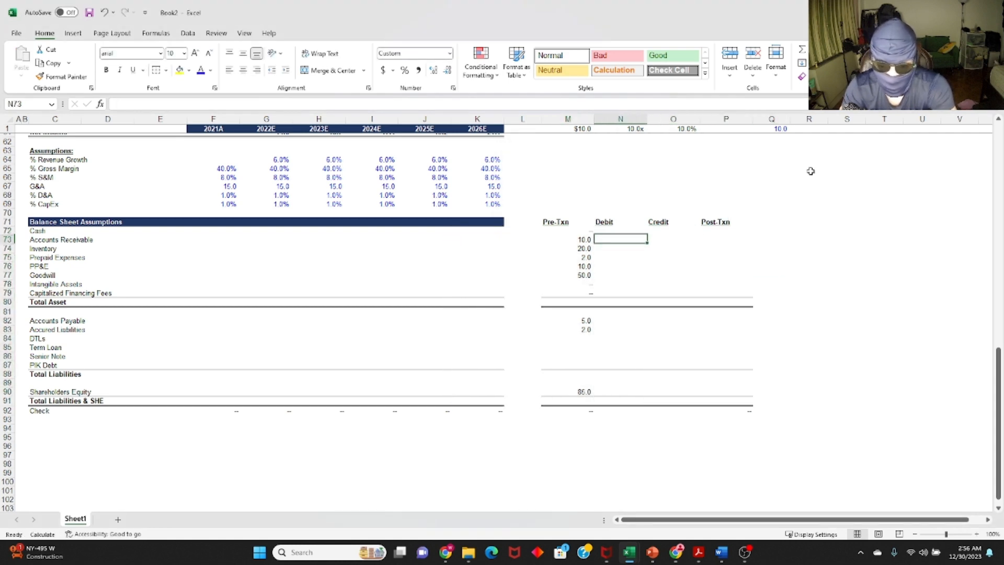
key(Left)
key(Right)
key(Down)
key(Down)
key(Down)
key(Down)
key(Down)
key(Down)
key(Down)
text(=sum()
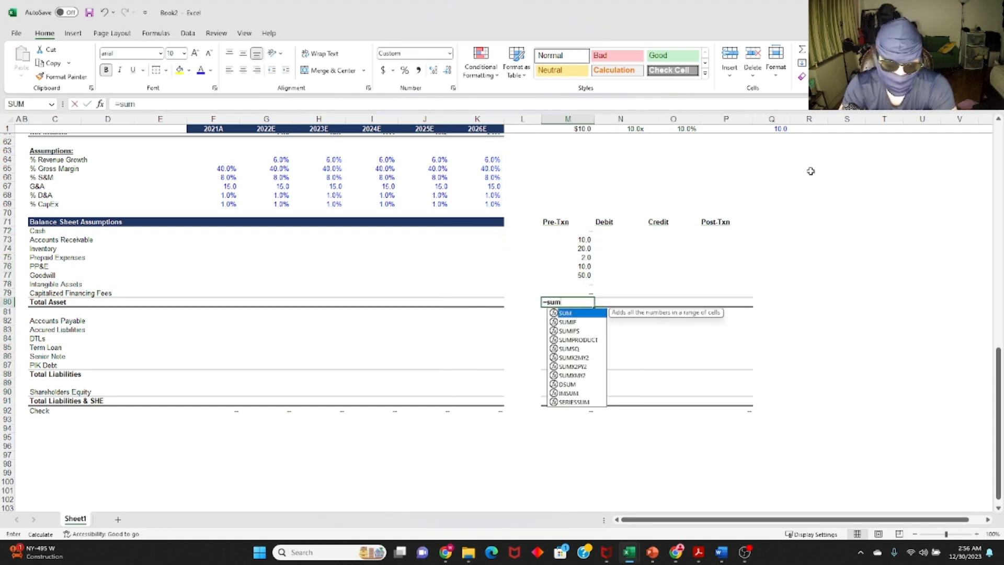
key(Up)
key(ctrl+shift+Up)
key(ctrl+Return)
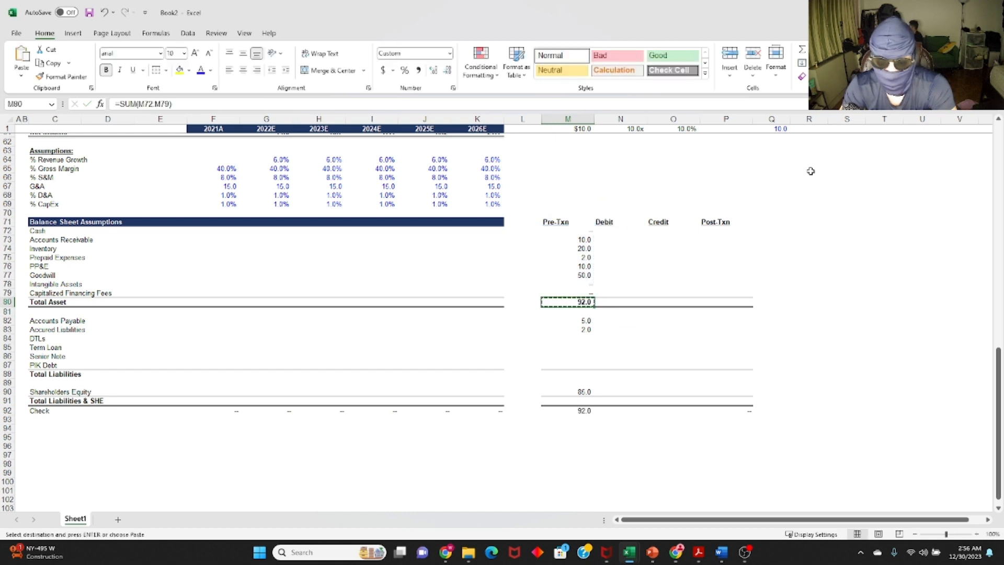
Total the Pre-Txn liabilities in M88 with =SUM(M82:M87).
key(Down)
key(Down)
key(Down)
key(Down)
key(Down)
key(Down)
key(Down)
key(Down)
text(=sum()
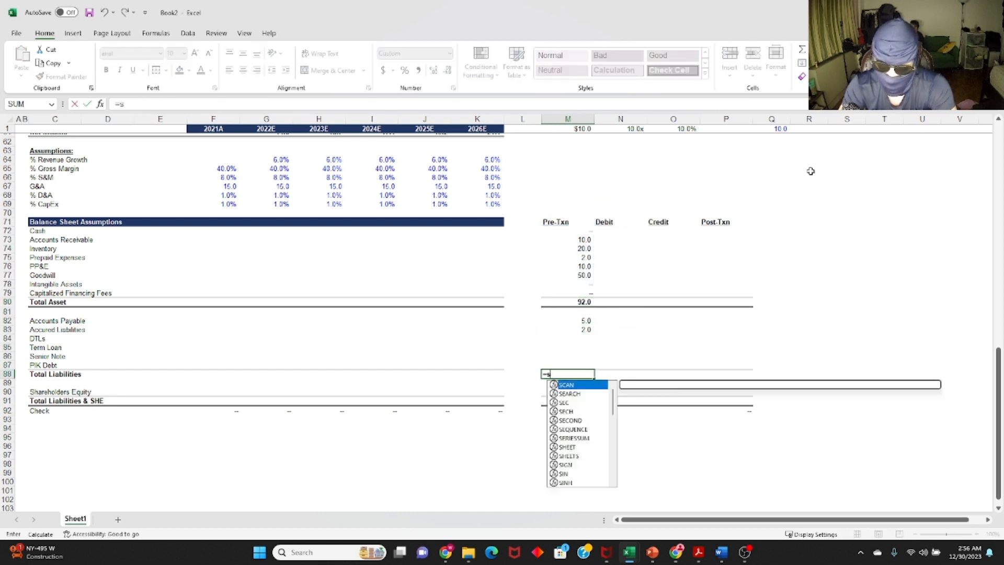
key(Up)
key(shift+Up)
key(shift+Up)
key(shift+Up)
key(shift+Up)
key(shift+Up)
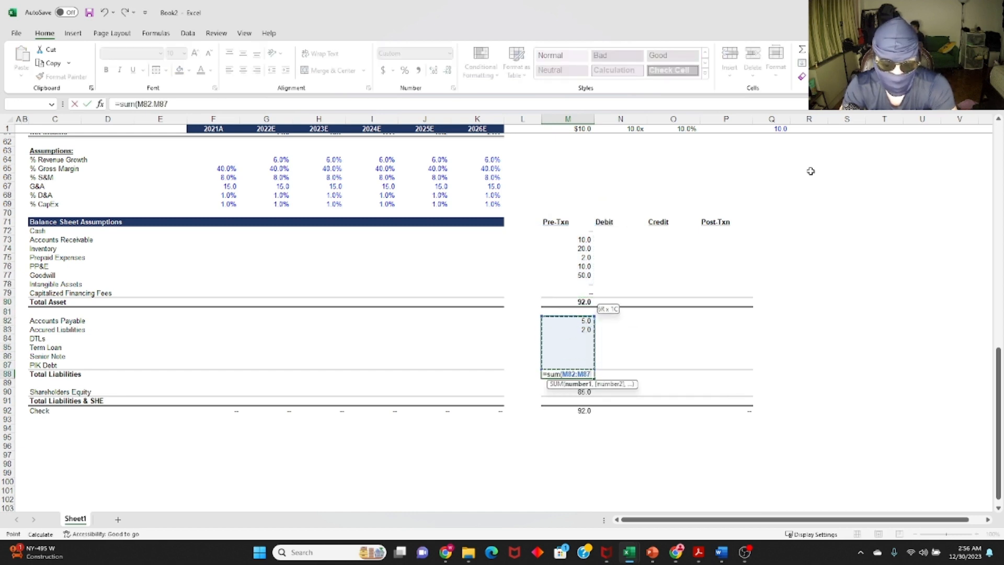
key(ctrl+Return)
key(F2)
key(Return)
Try computing Pre-Txn Total Liabilities & SHE in M91 with =-M90+M88.
key(Down)
key(Down)
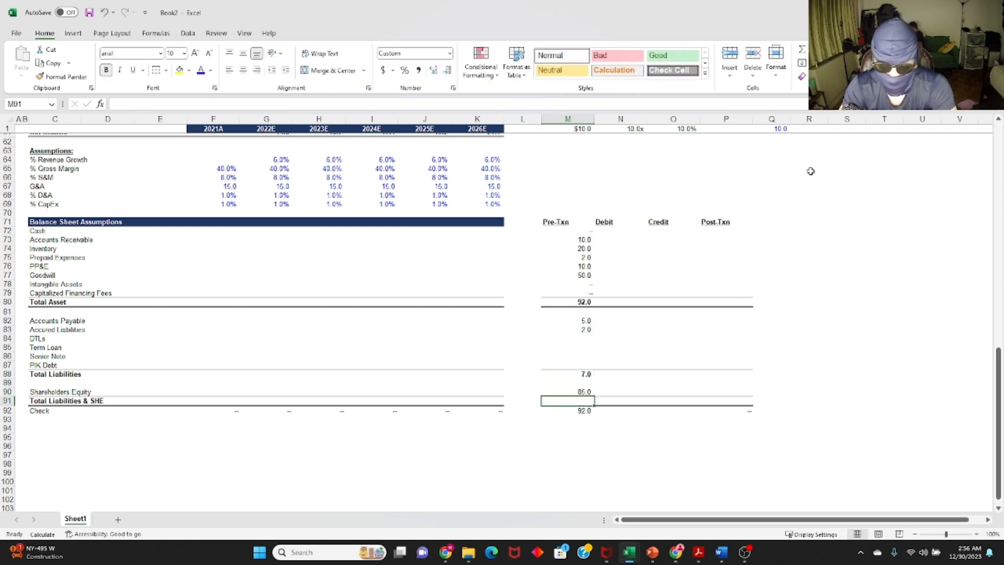
text(=-M90+)
key(Up)
key(Up)
key(Up)
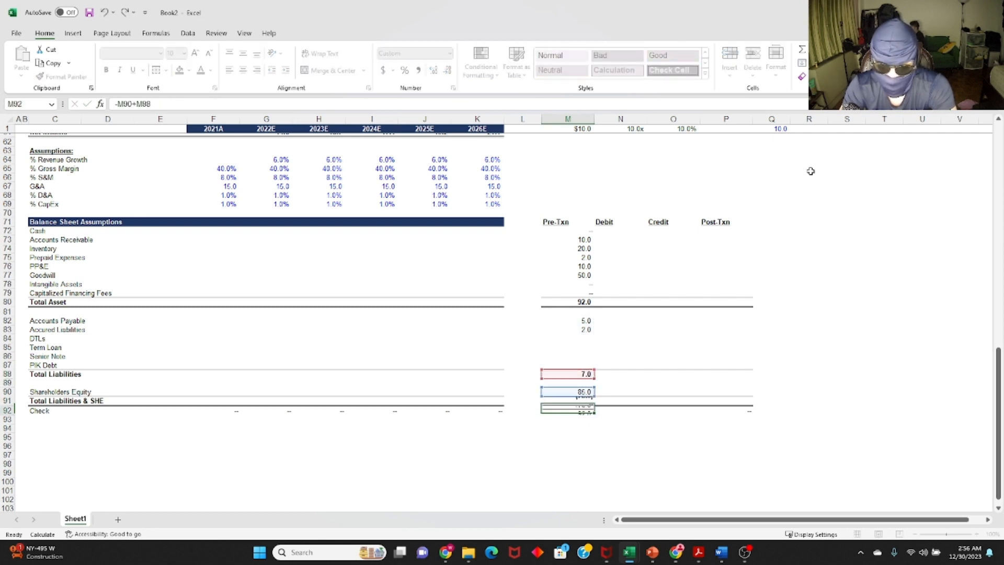
key(ctrl+Return)
key(F2)
key(Escape)
key(F2)
key(Escape)
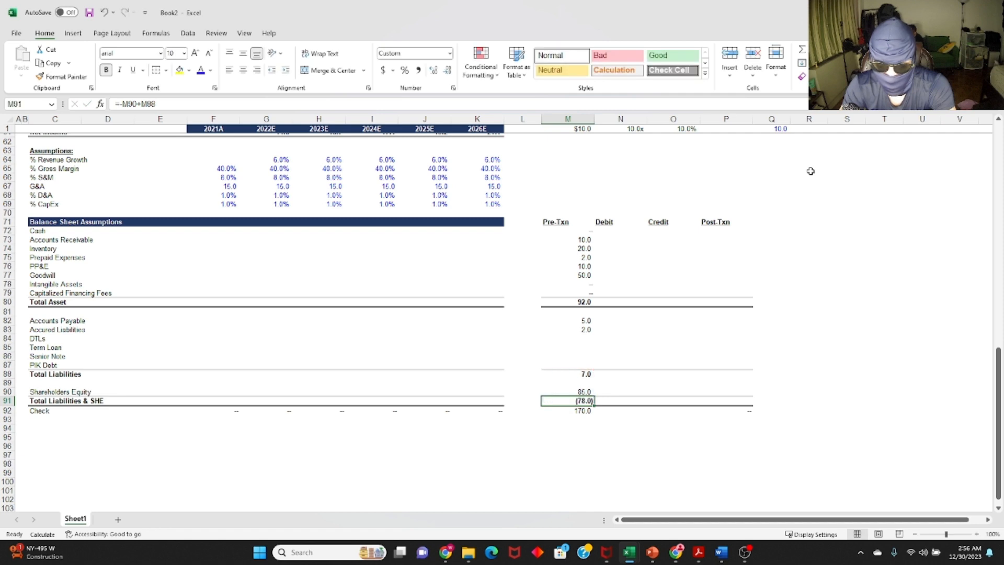
Replace the Pre-Txn Total Liabilities & SHE formula in M91 with =M90+M88 and inspect the check formula beneath it.
text(=)
key(Up)
text(+)
key(Up)
key(Up)
key(Up)
key(Return)
key(Up)
key(F2)
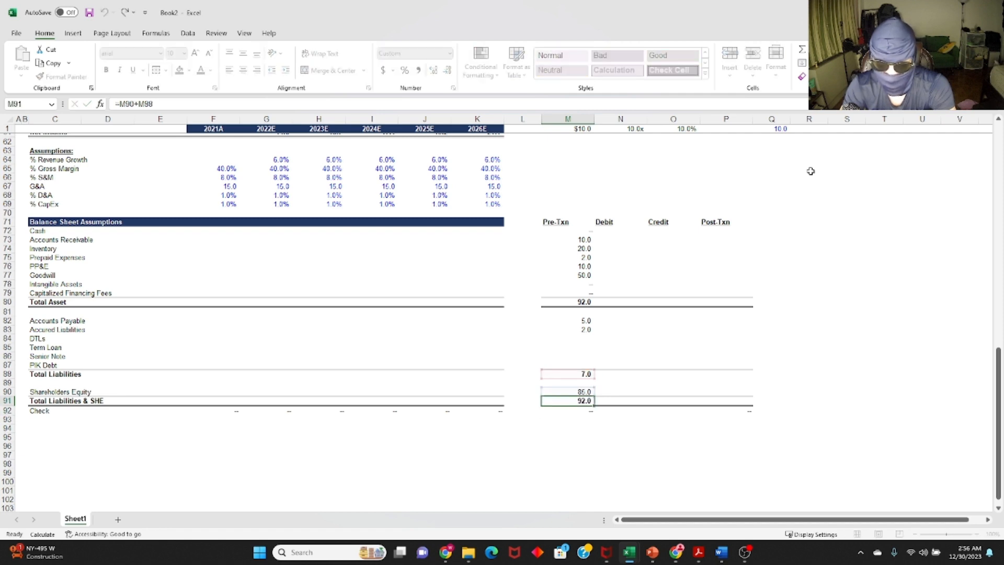
key(Return)
key(Up)
key(Down)
key(F2)
key(Return)
Enter zero Pre-Txn balances for DTLs, Term Loan, Senior Note and PIK Debt in M84:M87, and review the check formula in M92.
key(Up)
key(Up)
key(Up)
key(Up)
key(Up)
key(Up)
key(Up)
key(Up)
key(Up)
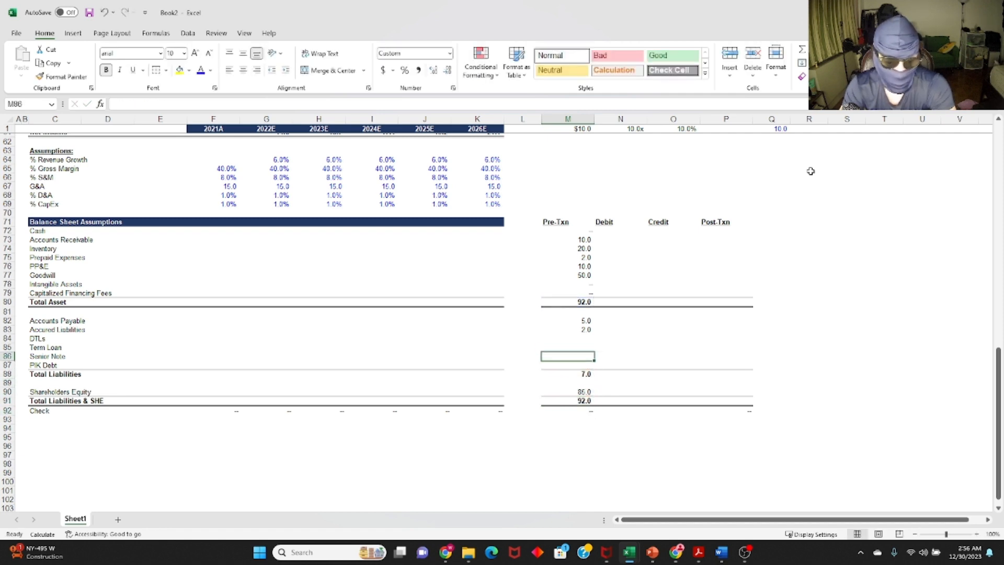
key(Down)
key(Down)
key(Down)
key(Down)
key(Down)
key(Down)
key(Down)
key(Down)
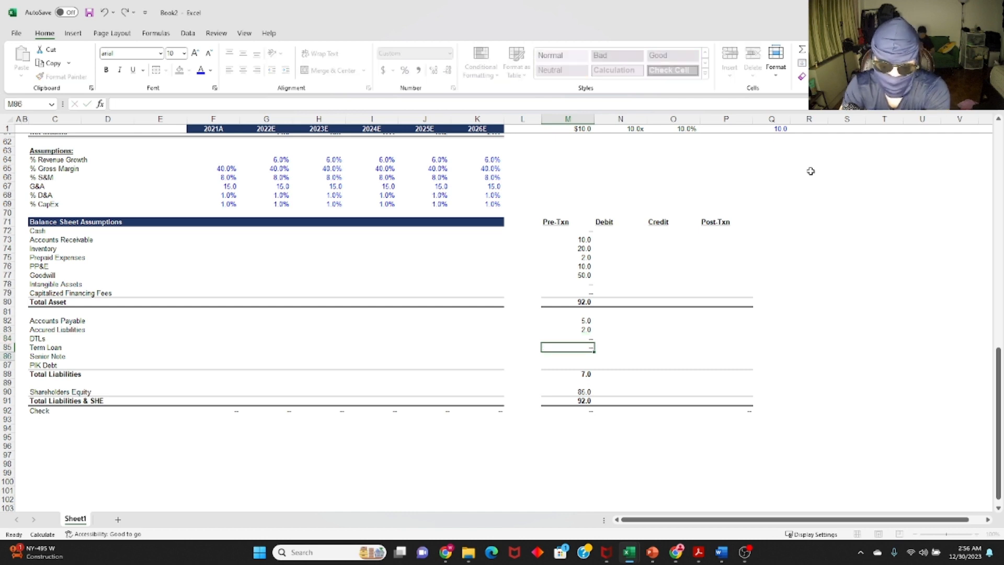
key(F2)
key(Escape)
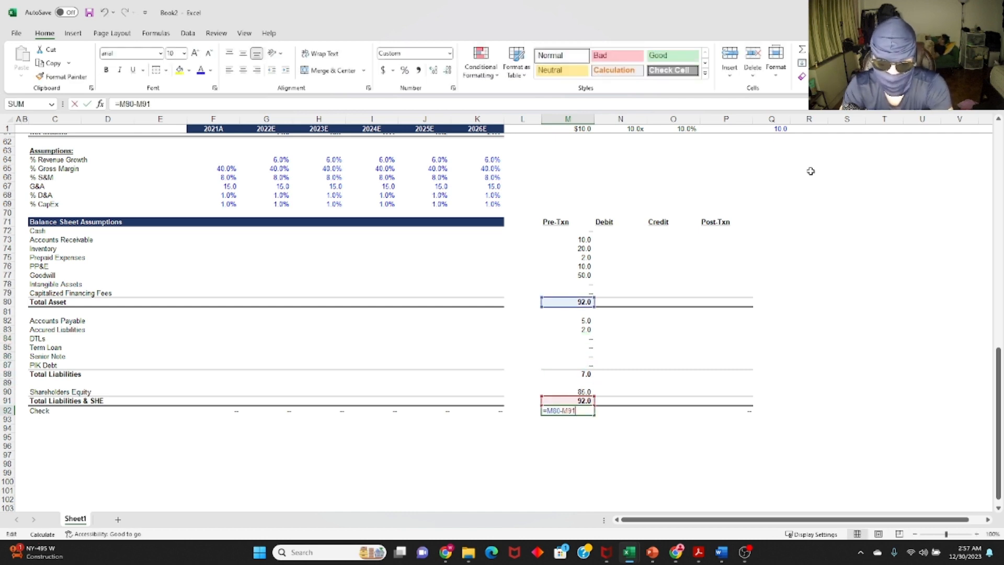
Right-align the Pre-Txn, Debit, Credit and Post-Txn headings in M71:P71.
key(Up)
key(Up)
key(Up)
key(Up)
key(Up)
key(Up)
key(Up)
key(Up)
key(Up)
key(Up)
key(Up)
key(Up)
key(Up)
key(Up)
key(Up)
key(Up)
key(Up)
key(Up)
key(Up)
key(Up)
key(Up)
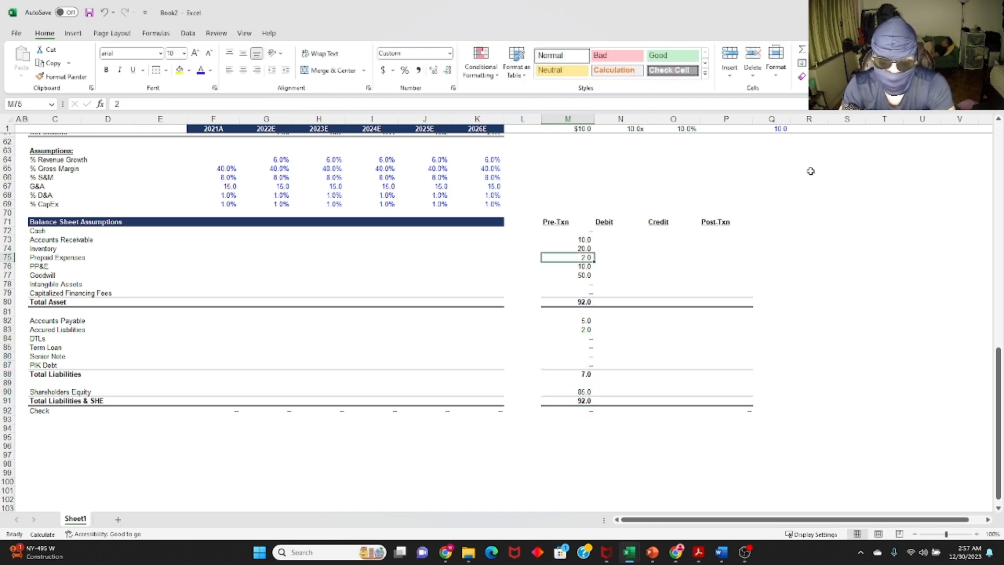
key(ctrl+shift+Right)
key(alt+h)
key(a)
key(r)
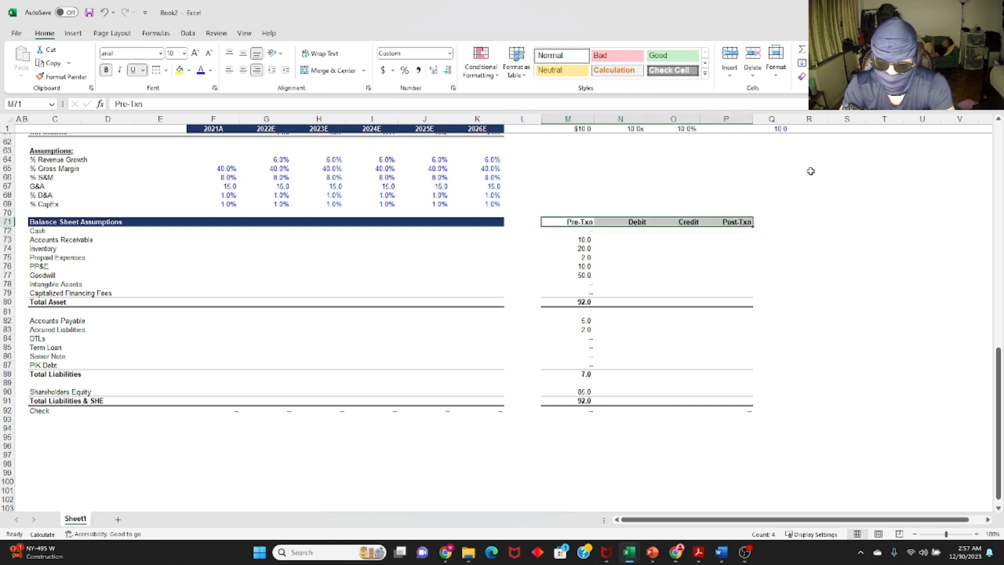
key(Right)
key(Right)
key(Right)
key(Right)
key(Left)
key(Left)
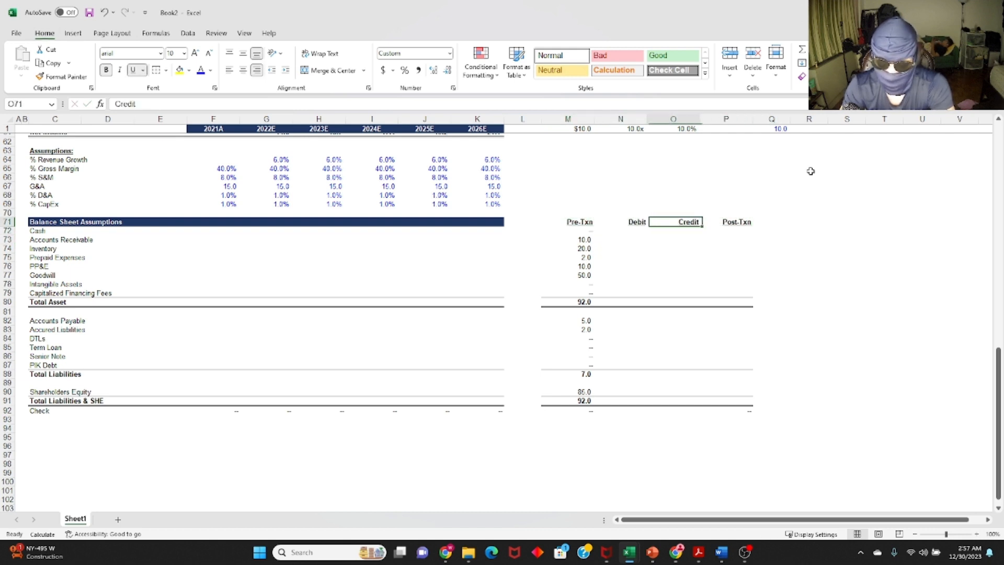
Calculate the Post-Txn Cash balance in P72 with =SUM(M72:O72).
key(Down)
key(Down)
key(Left)
key(Left)
key(Up)
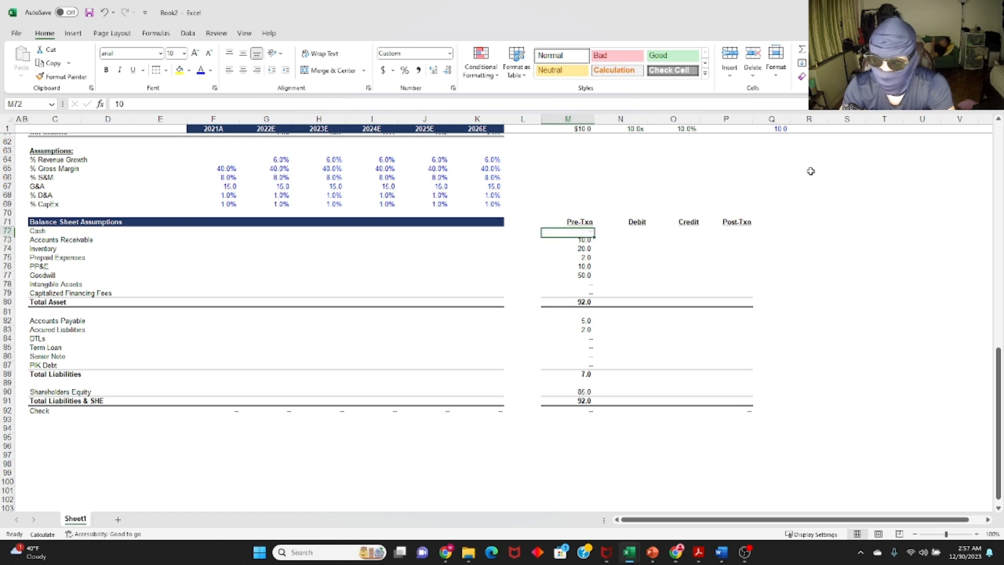
key(Right)
key(Right)
key(Right)
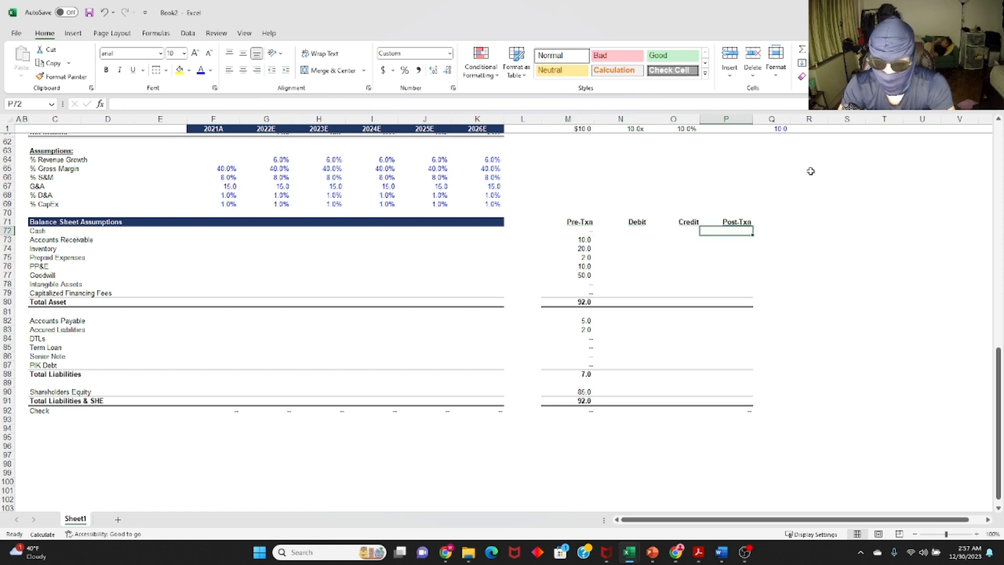
text(=sum()
key(Left)
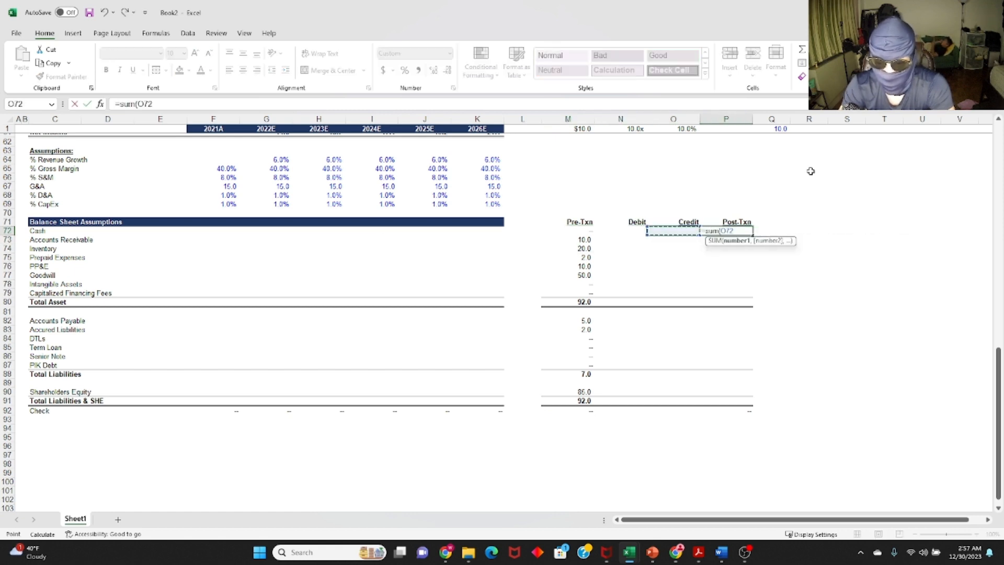
key(shift+Left)
key(shift+Left)
key(ctrl+Return)
Copy the Post-Txn Cash formula down through the remaining asset rows to Capitalized Financing Fees in P79.
key(ctrl+c)
key(shift+Down)
key(shift+Down)
key(shift+Down)
key(shift+Down)
key(shift+Down)
key(shift+Down)
key(shift+Down)
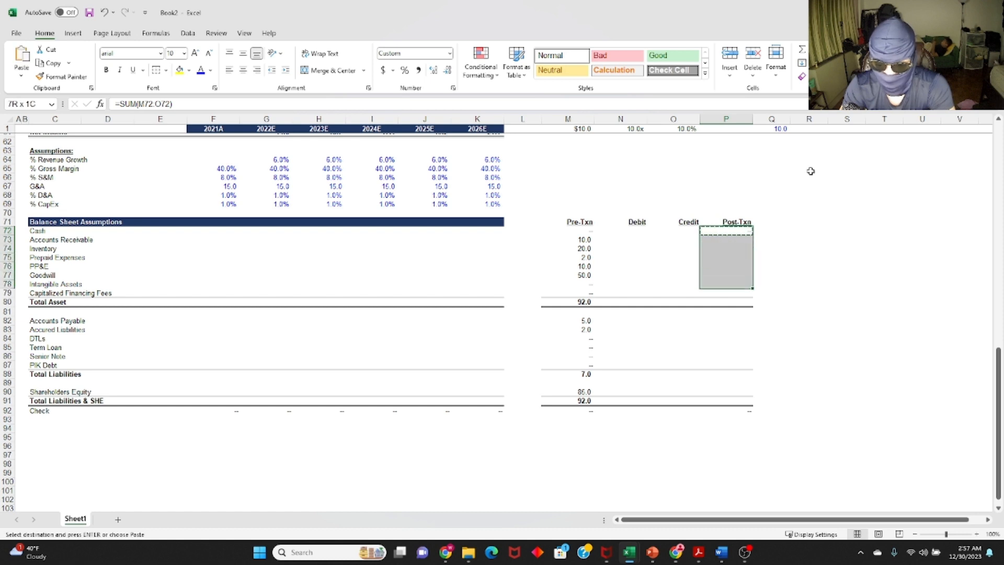
key(ctrl+v)
Paste the same Post-Txn sum formula into the liability rows P82:P87 and Shareholders Equity in P90.
key(Down)
key(Down)
key(Down)
key(Down)
key(Down)
key(Down)
key(Down)
key(Down)
key(Down)
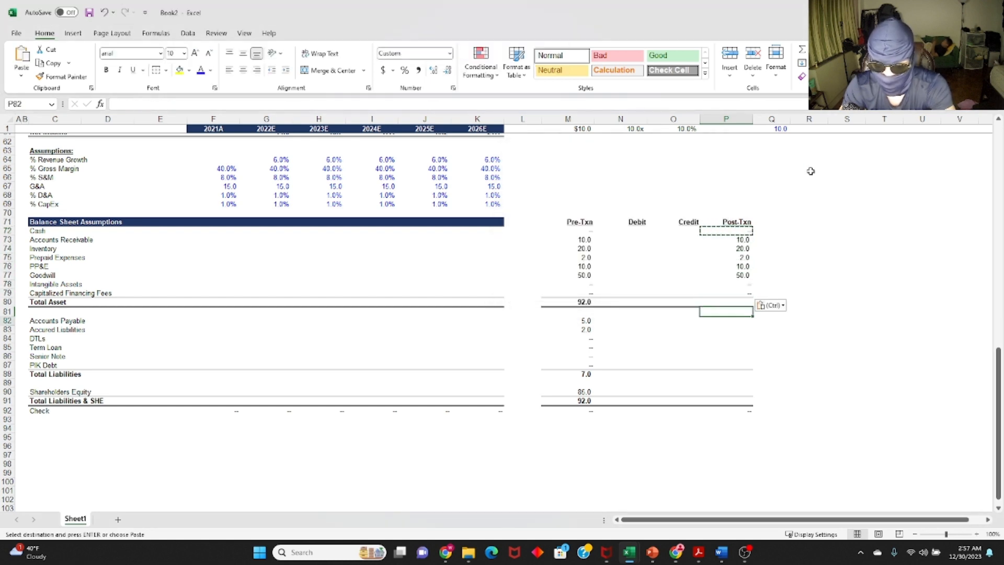
key(Down)
key(ctrl+v)
key(Down)
key(ctrl+v)
key(Down)
key(ctrl+v)
key(Down)
key(ctrl+v)
key(Down)
key(ctrl+v)
key(Down)
key(ctrl+v)
key(Down)
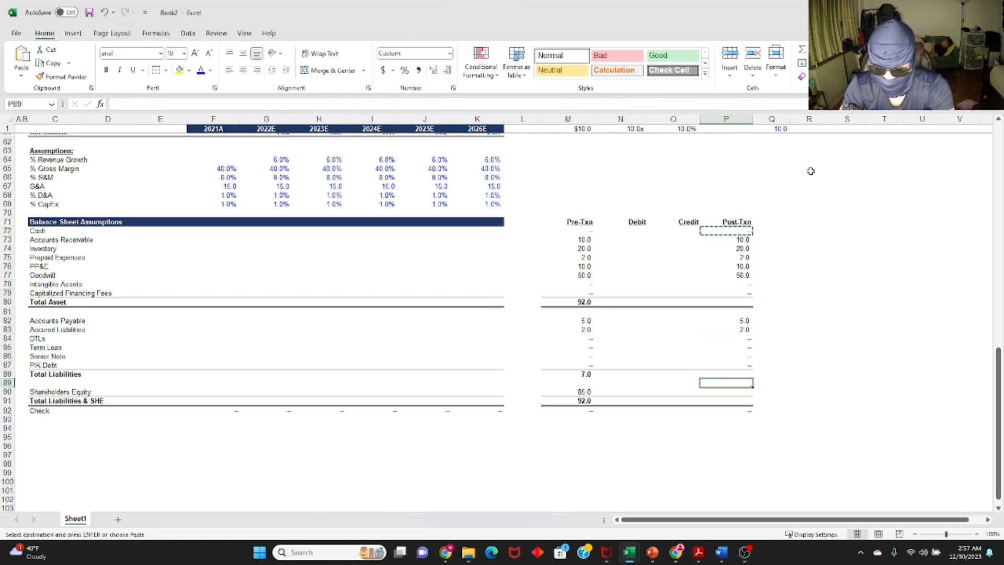
key(Down)
key(Down)
key(ctrl+v)
Copy the Pre-Txn Total Liabilities formula from M88 into the Post-Txn column at P88.
key(Up)
key(Up)
key(Left)
key(Left)
key(Left)
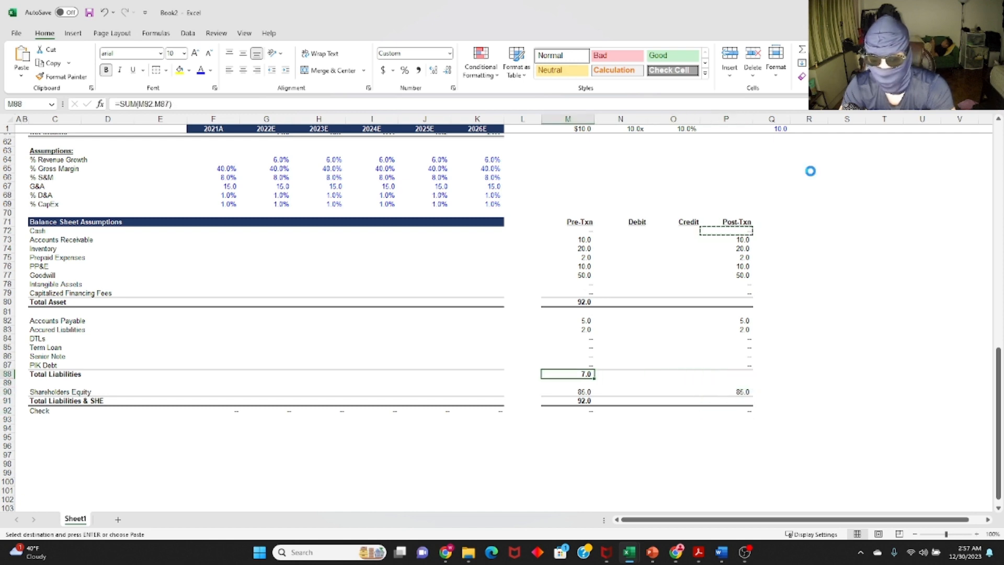
key(ctrl+c)
key(Right)
key(Right)
key(Right)
key(ctrl+v)
key(Up)
key(Up)
key(Up)
key(Up)
key(Up)
key(Up)
key(Up)
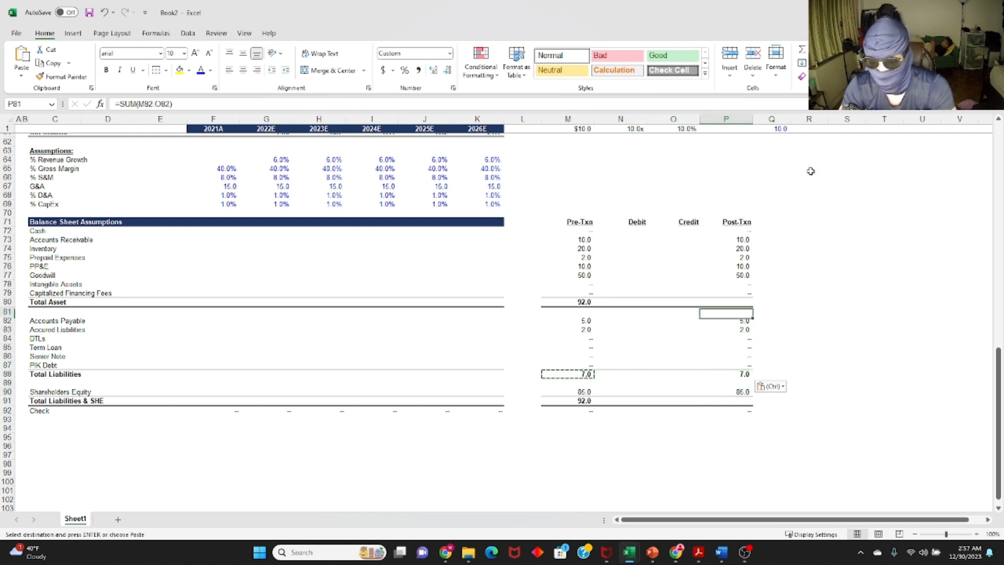
Copy the Pre-Txn Total Asset formula from M80 into the Post-Txn column at P80.
key(Up)
key(Left)
key(Left)
key(Left)
key(ctrl+c)
key(ctrl+Right)
key(ctrl+Left)
key(Right)
key(Right)
key(Right)
key(Right)
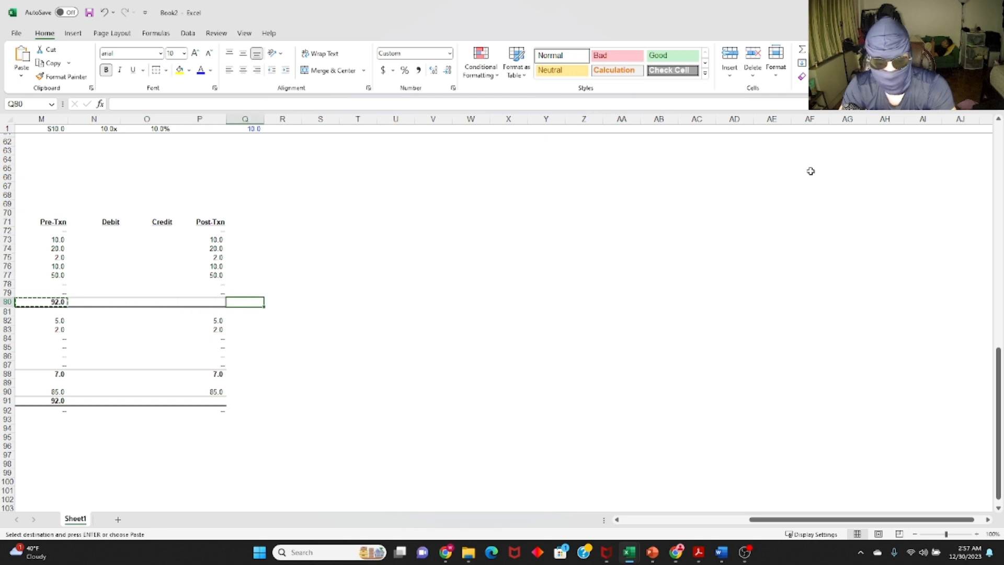
key(Left)
key(ctrl+v)
Copy the Pre-Txn Total Liabilities & SHE formula from M91 into the Post-Txn column at P91.
key(Down)
key(Down)
key(Down)
key(Down)
key(Down)
key(Down)
key(Down)
key(Down)
key(Down)
key(Down)
key(Down)
key(Left)
key(Left)
key(Left)
key(ctrl+c)
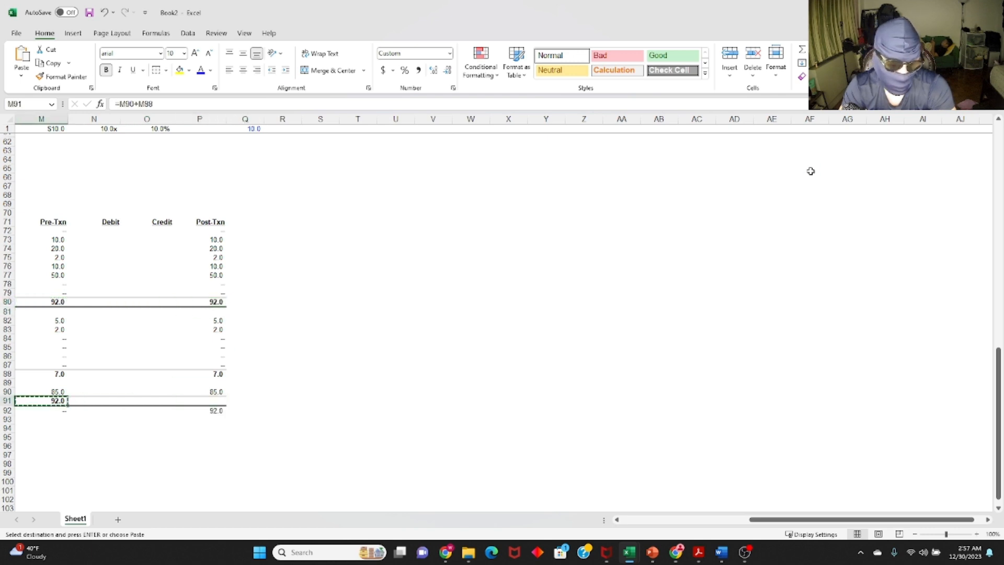
key(Right)
key(Right)
key(Right)
key(Right)
key(Left)
key(ctrl+v)
key(ctrl+Left)
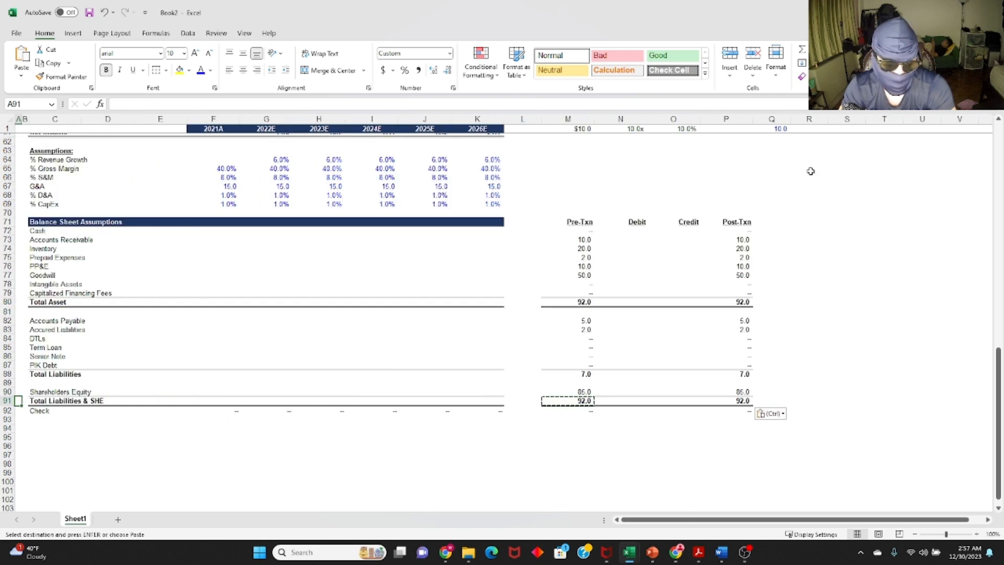
key(Escape)
Copy the Total Asset formula from M80 into the 2021A–2026E columns, F80:K80.
key(Right)
key(Right)
key(Right)
key(Right)
key(Right)
key(Right)
key(Right)
key(Right)
key(Right)
key(Right)
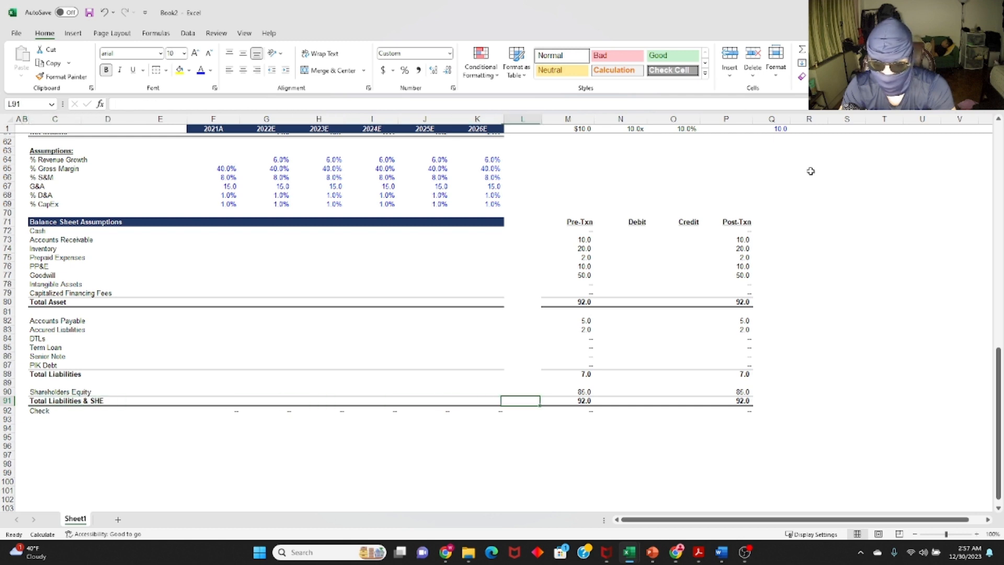
key(Up)
key(Up)
key(Up)
key(Up)
key(Up)
key(Up)
key(Up)
key(Up)
key(Up)
key(Up)
key(Up)
key(Right)
key(Left)
key(Left)
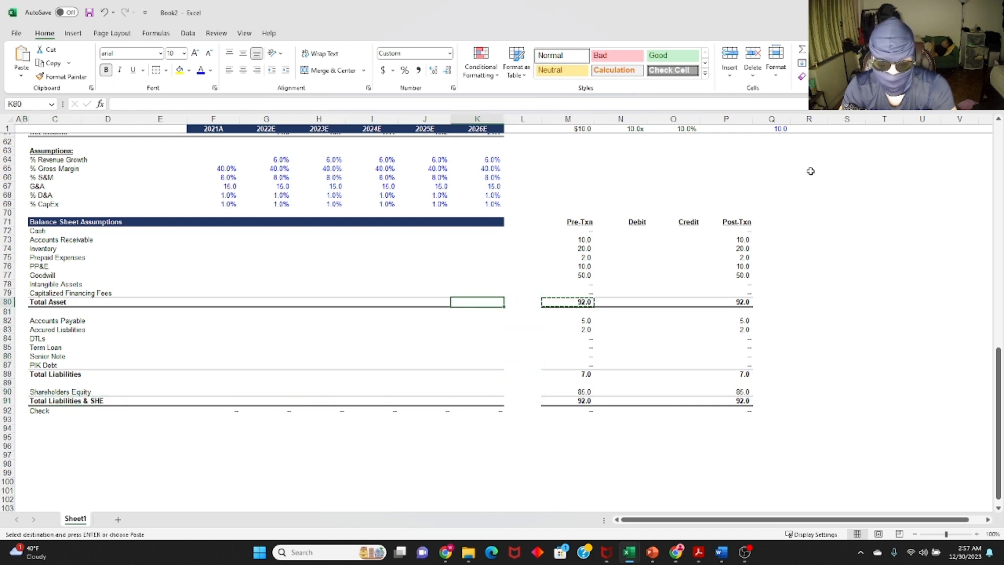
key(ctrl+shift+Left)
key(shift+Right)
key(shift+Right)
key(shift+Right)
key(shift+Right)
key(ctrl+v)
Copy the Total Liabilities formula from M88 into the 2021A–2026E columns, F88:K88.
key(Down)
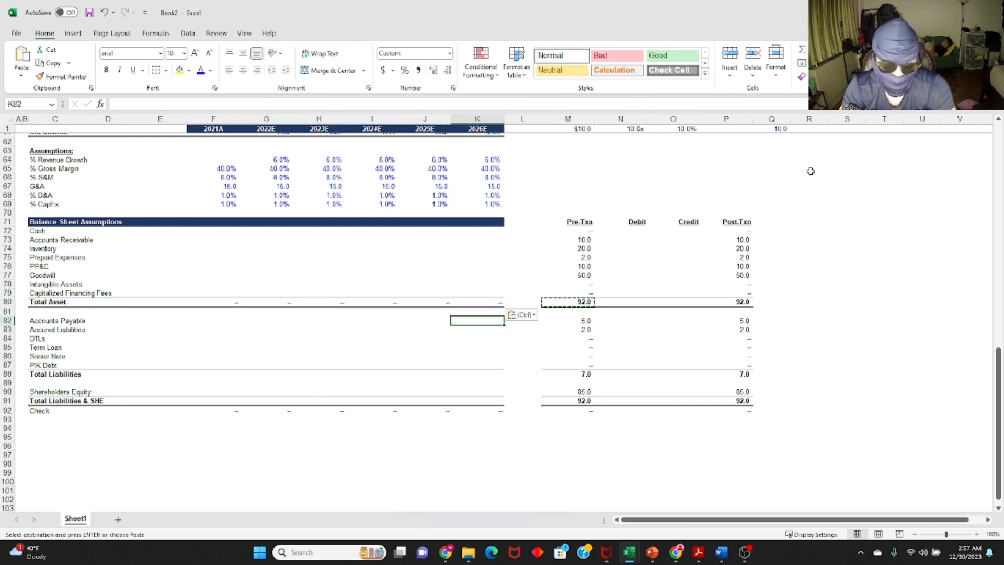
key(Down)
key(Down)
key(Down)
key(Down)
key(Down)
key(Down)
key(Down)
key(Right)
key(Down)
key(Down)
key(Up)
key(Up)
key(Right)
key(Right)
key(Left)
key(ctrl+c)
key(Left)
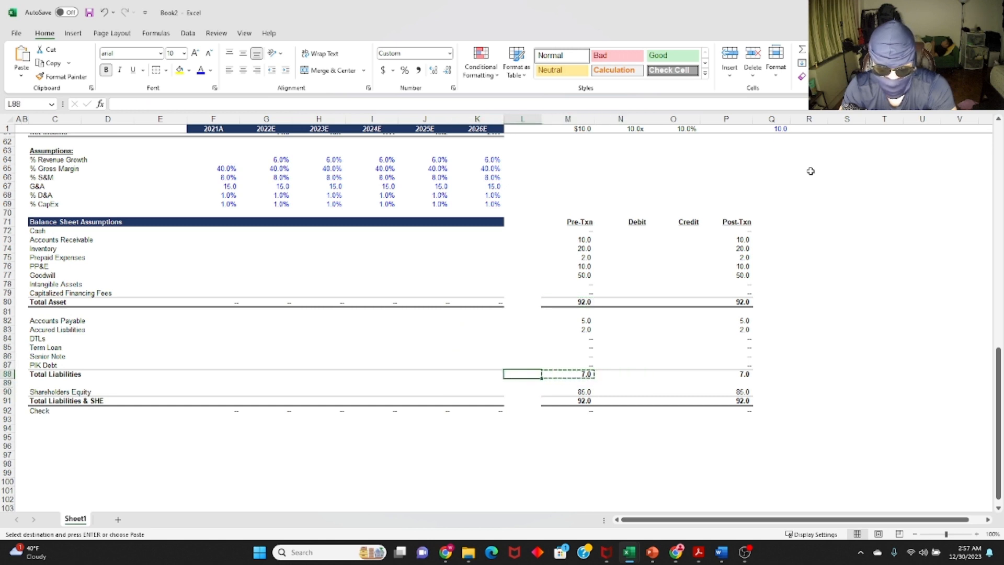
key(Left)
key(ctrl+shift+Left)
key(shift+Right)
key(shift+Right)
key(shift+Right)
key(shift+Right)
key(shift+Left)
key(ctrl+v)
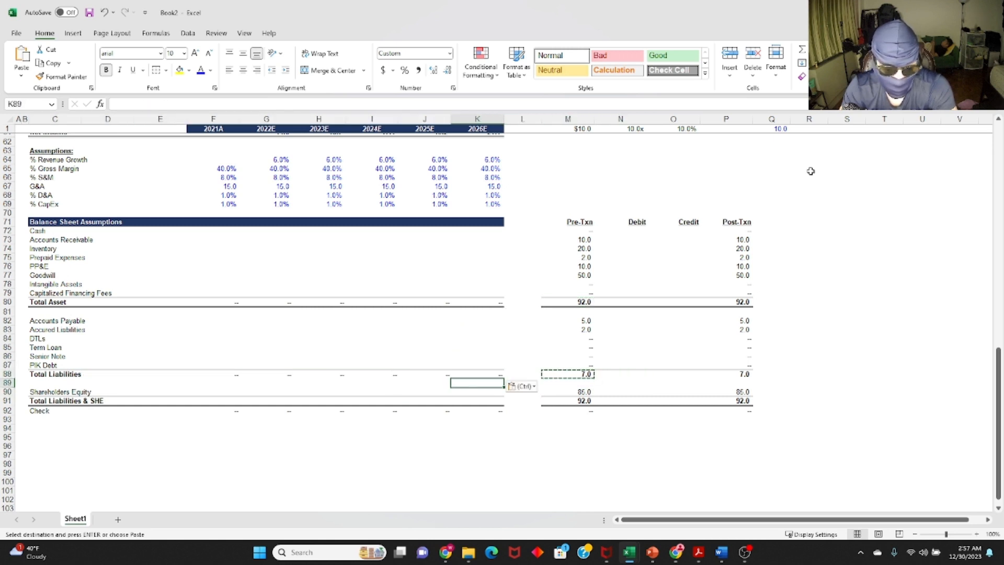
Copy the Total Liabilities & SHE formula from M91 into the 2021A–2026E columns, F91:K91.
key(Down)
key(Down)
key(Down)
key(Right)
key(Right)
key(ctrl+c)
key(Left)
key(Left)
key(ctrl+shift+Left)
key(shift+Right)
key(shift+Right)
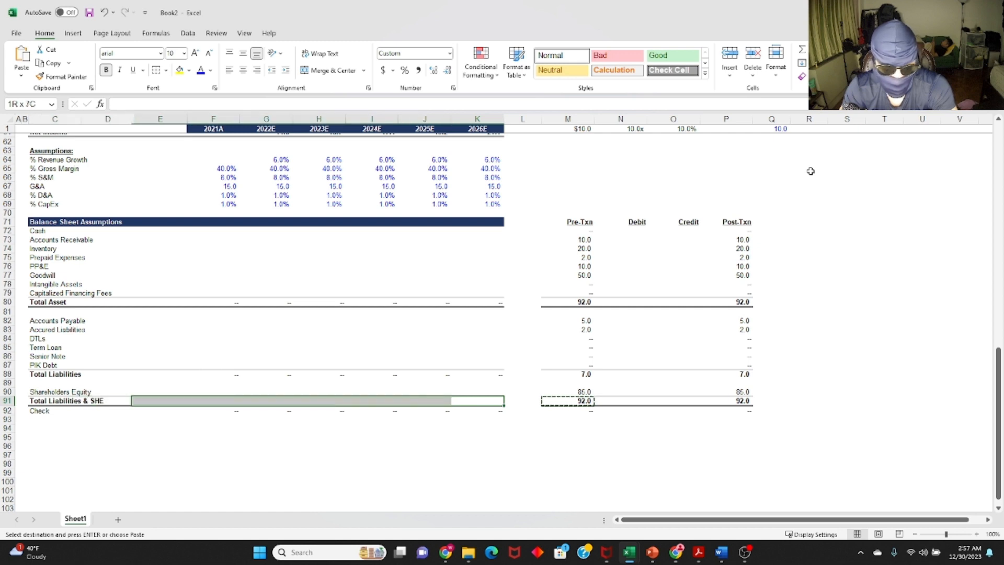
key(shift+Right)
key(shift+Right)
key(shift+Left)
key(ctrl+v)
key(Escape)
Check the cell references of the Total Liabilities & SHE formulas across the yearly columns in row 91.
key(F2)
key(shift+Tab)
key(F2)
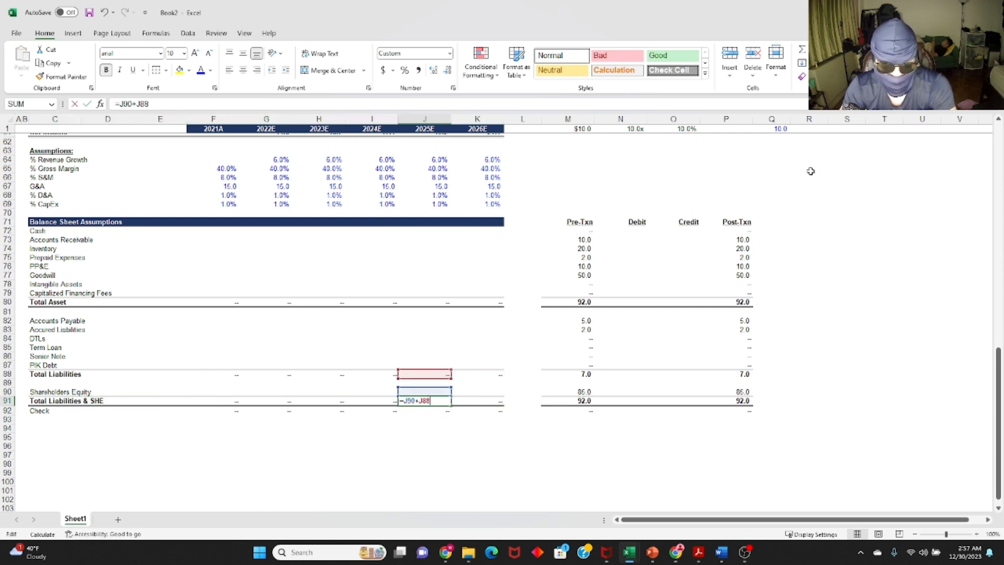
key(shift+Tab)
key(F2)
key(shift+Tab)
key(F2)
key(shift+Tab)
key(F2)
key(shift+Tab)
key(F2)
key(Tab)
key(F2)
key(Tab)
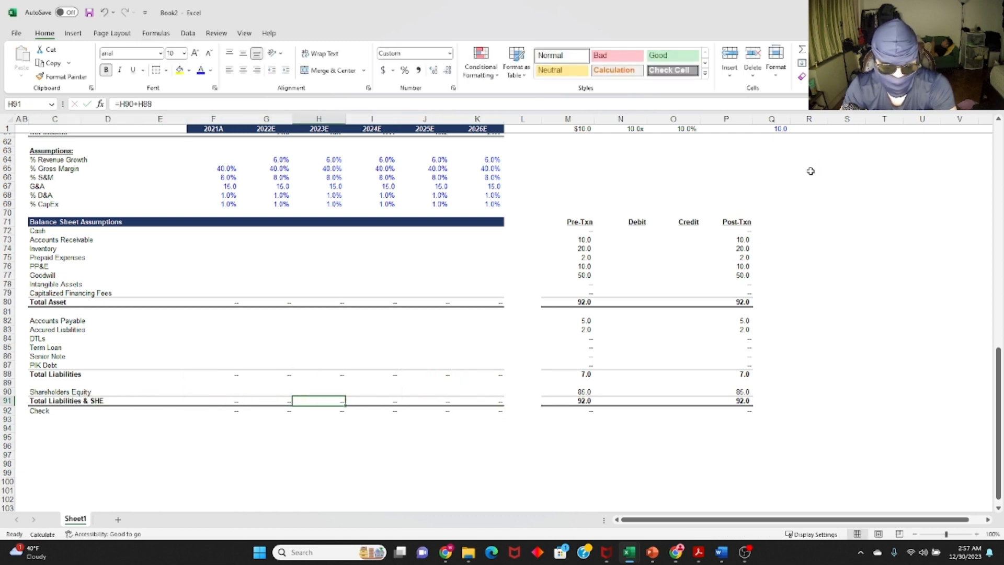
Link the Cash debit adjustment in N72 to the Minimum Cash Balance in K31 of the Sources & Uses table.
key(Right)
key(Right)
key(Right)
key(Right)
key(Right)
key(Right)
key(Right)
key(Up)
key(Up)
key(Up)
key(Up)
key(Up)
key(Up)
key(Up)
key(Up)
key(Up)
key(Up)
key(Up)
key(Up)
key(Up)
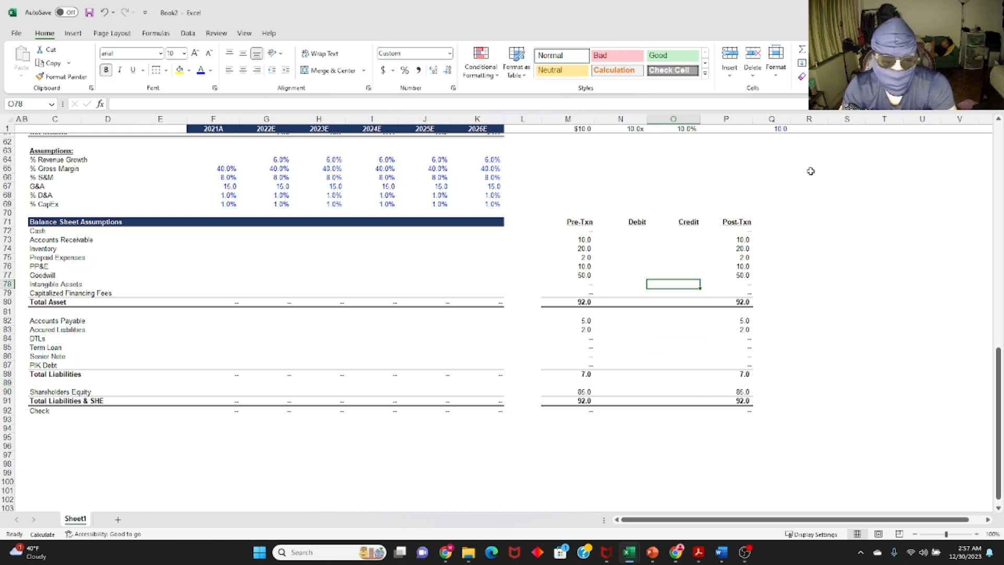
key(Left)
key(Up)
key(Up)
key(Up)
key(Up)
key(Up)
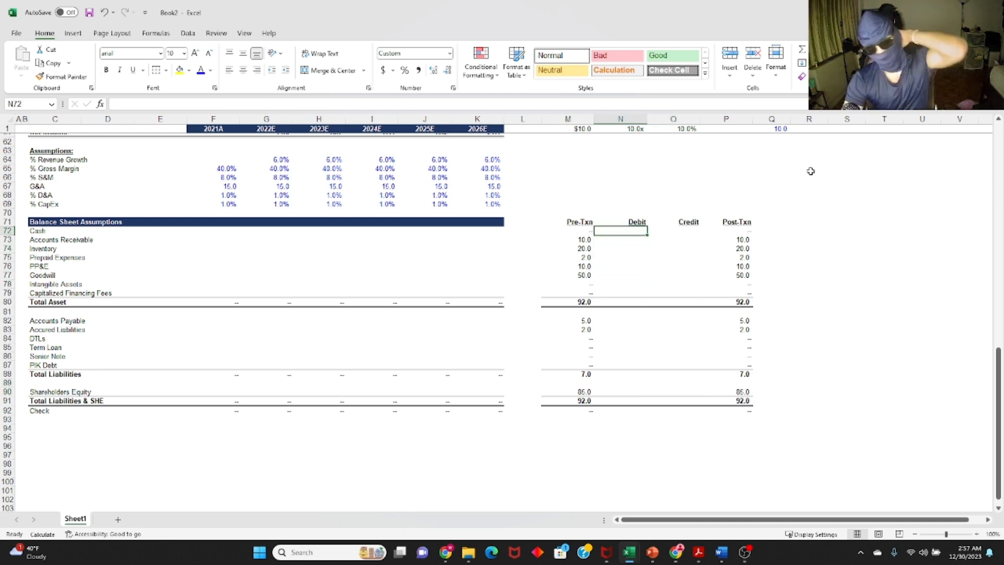
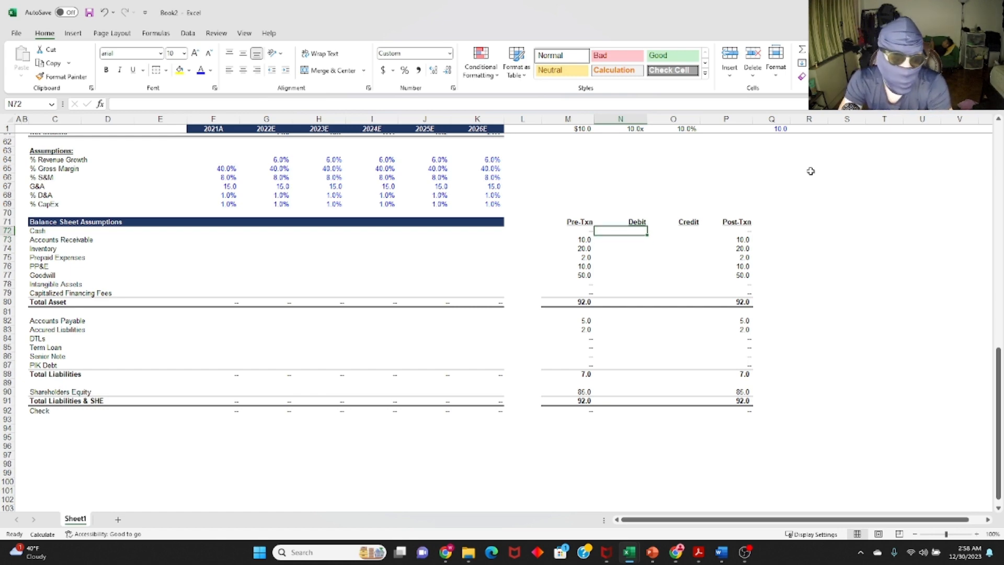
text(=)
scroll(499, 308, up, 20)
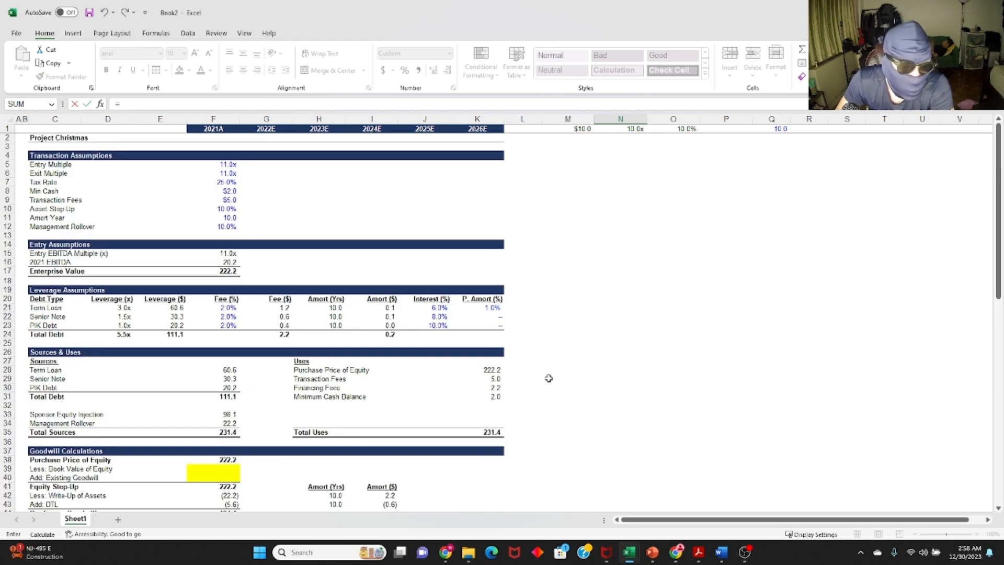
scroll(453, 378, down, 5)
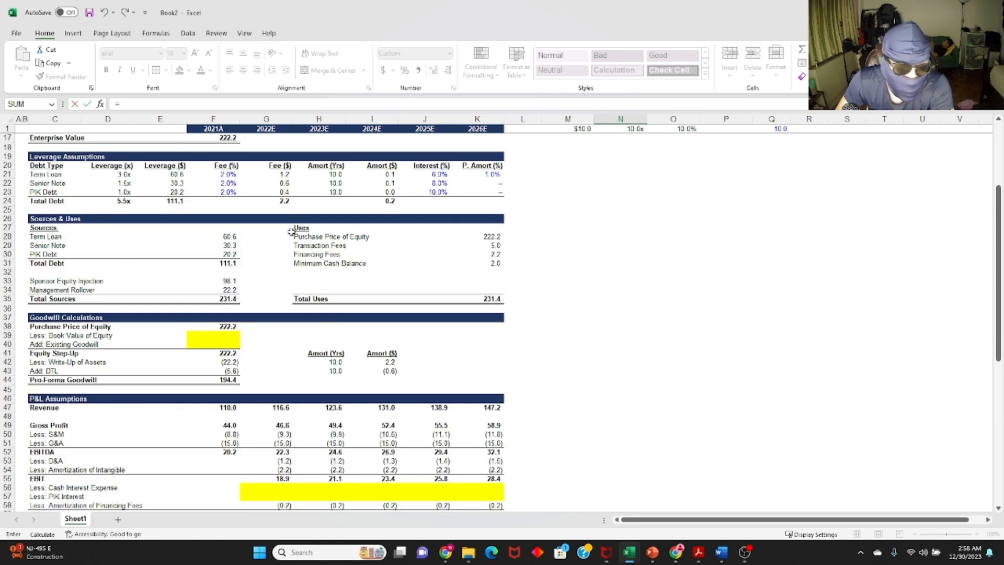
click(494, 266)
key(Return)
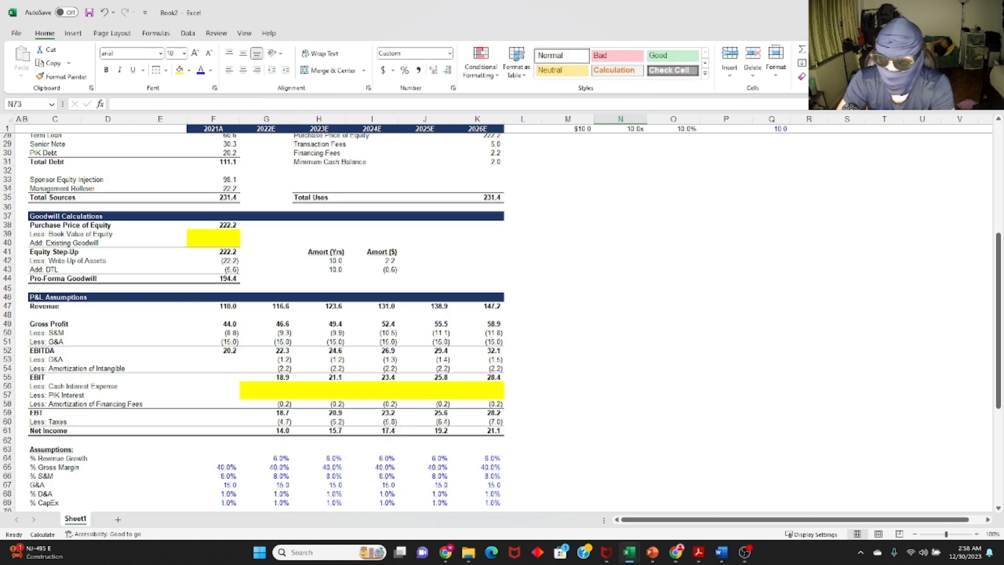
Link the Goodwill debit adjustment in N77 to the Pro-Forma Goodwill in F44.
key(Down)
key(Down)
key(Down)
key(Down)
key(Down)
key(Down)
key(Down)
key(Down)
key(Down)
key(ctrl+Up)
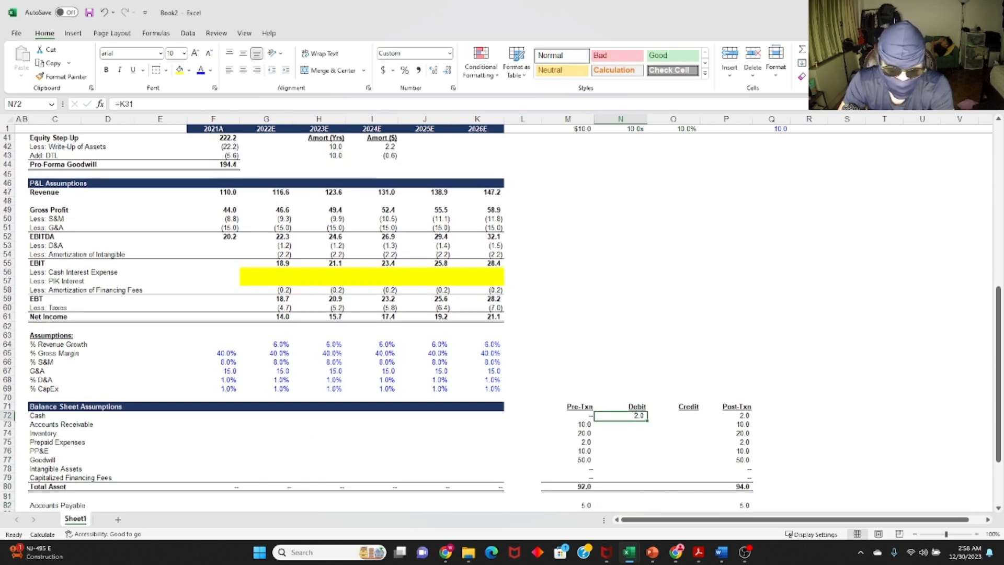
key(Up)
key(Down)
key(Down)
key(Down)
key(Down)
key(Down)
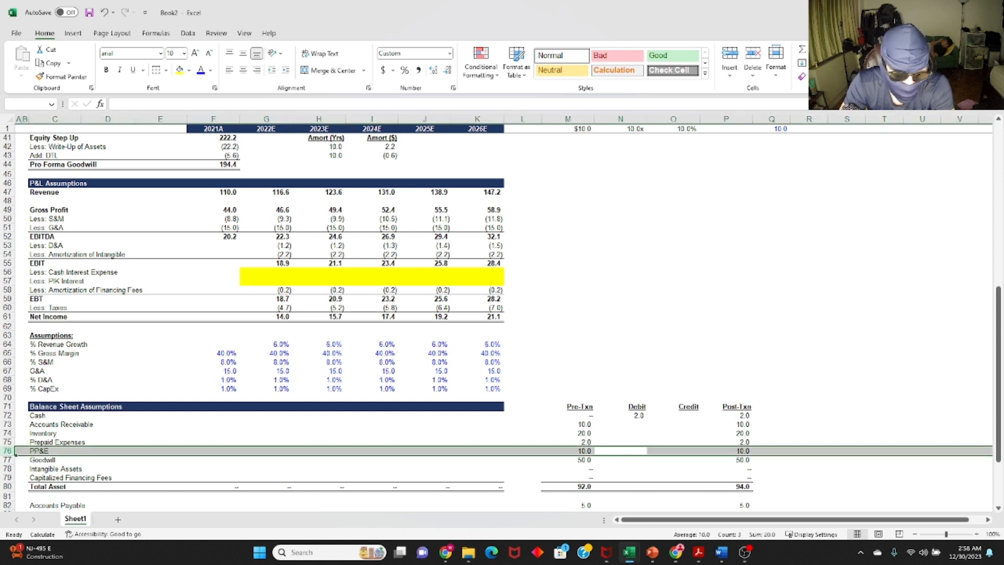
key(Down)
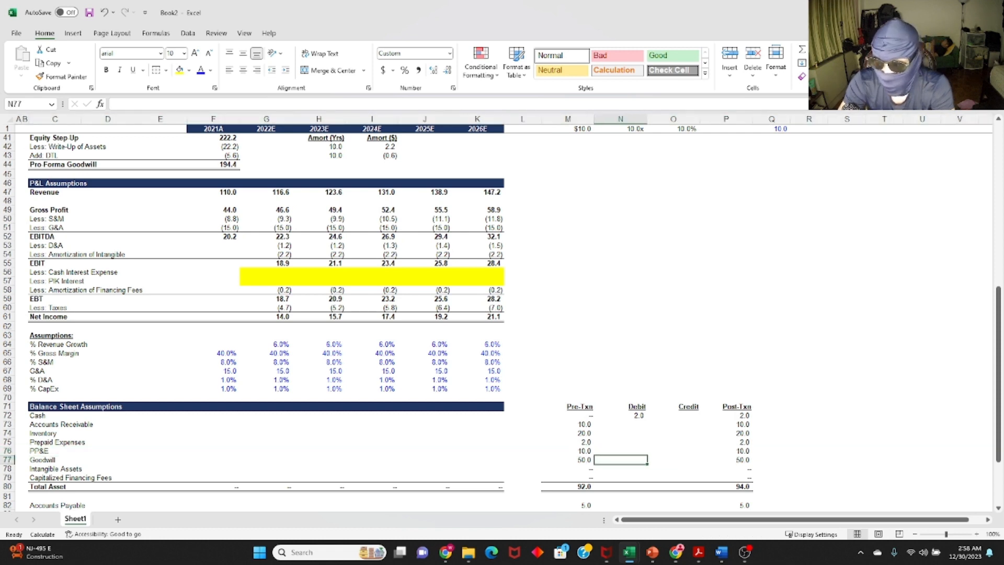
text(=)
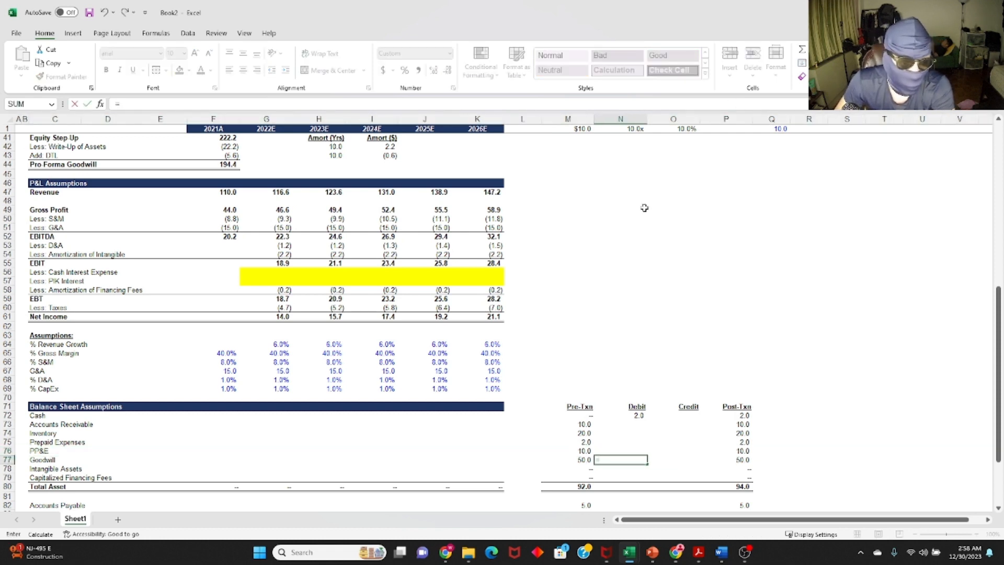
scroll(465, 246, up, 2)
scroll(241, 220, down, 1)
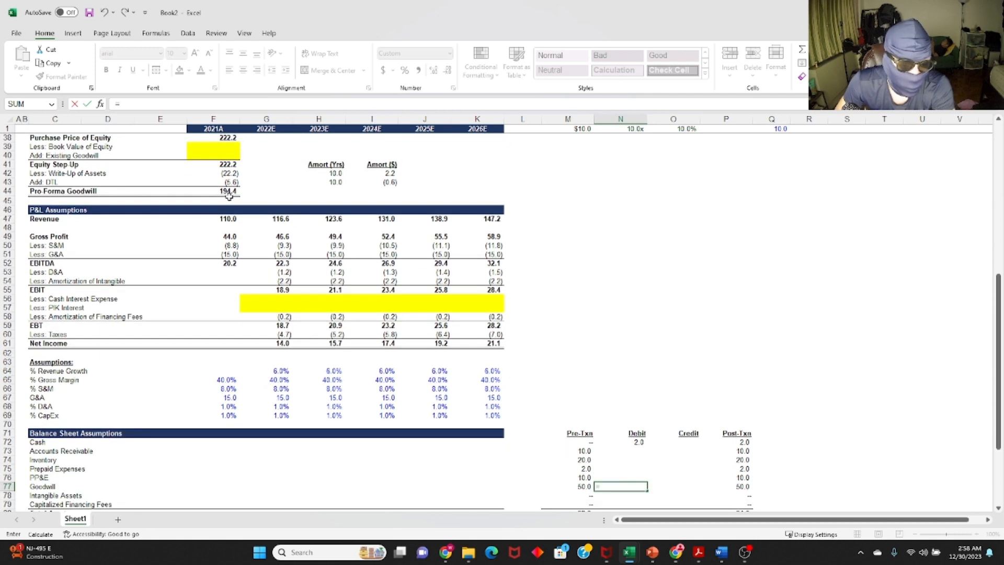
click(229, 191)
key(Return)
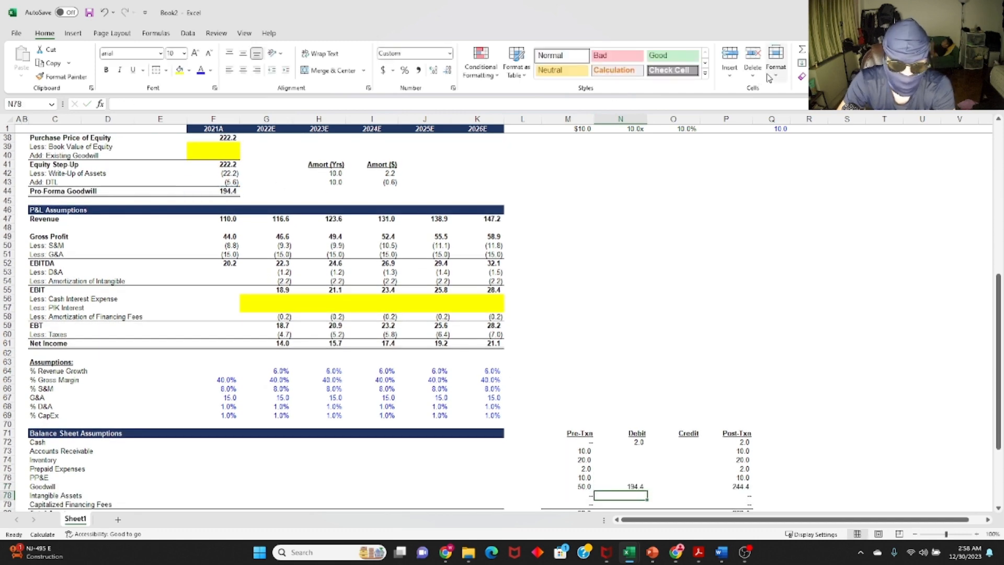
Enter the Goodwill credit adjustment in O77 as the negative of the pre-transaction goodwill, =-M77.
key(Down)
key(Down)
key(Up)
key(Up)
key(Up)
key(Up)
key(Right)
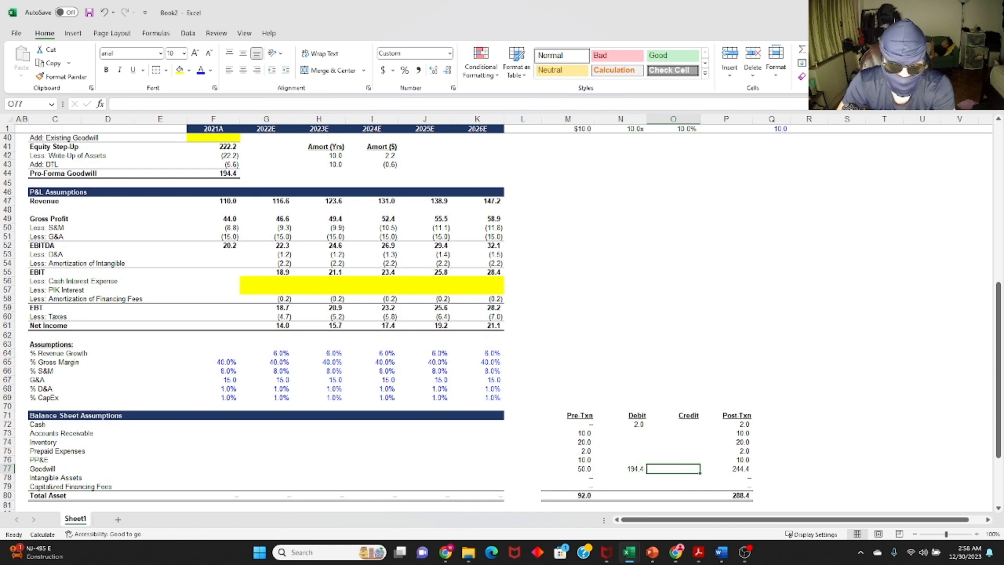
text(=)
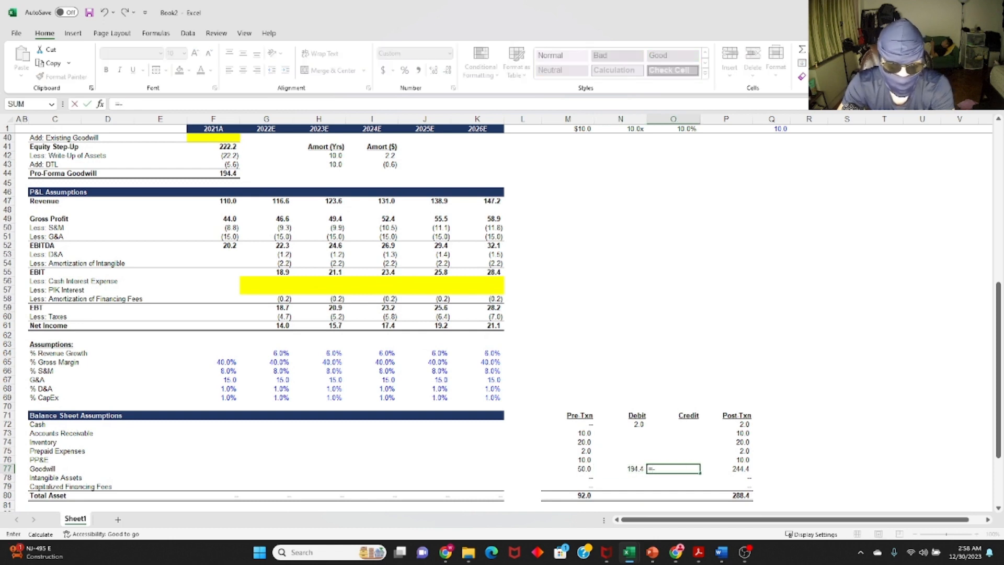
text(-)
key(Left)
key(Left)
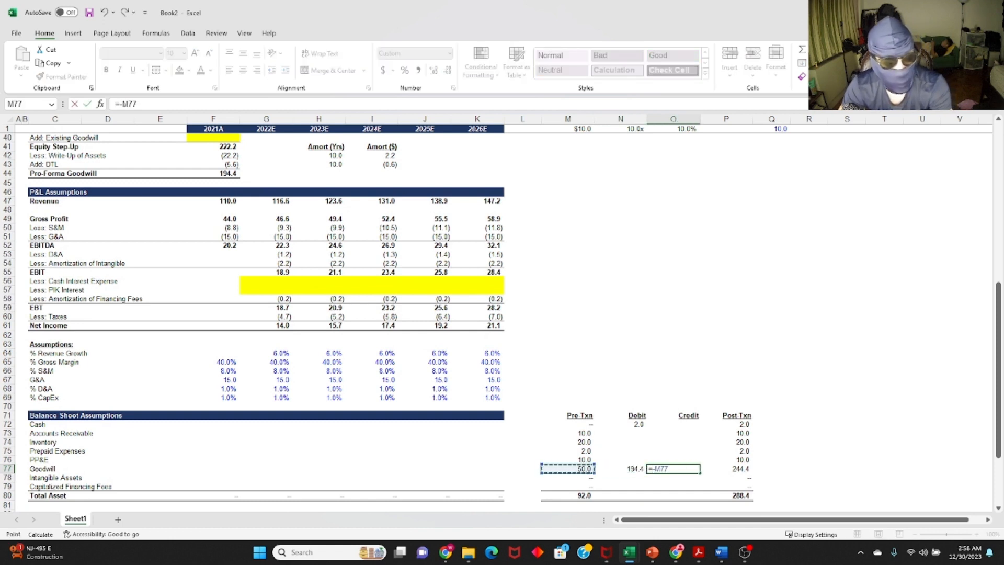
key(Return)
key(Up)
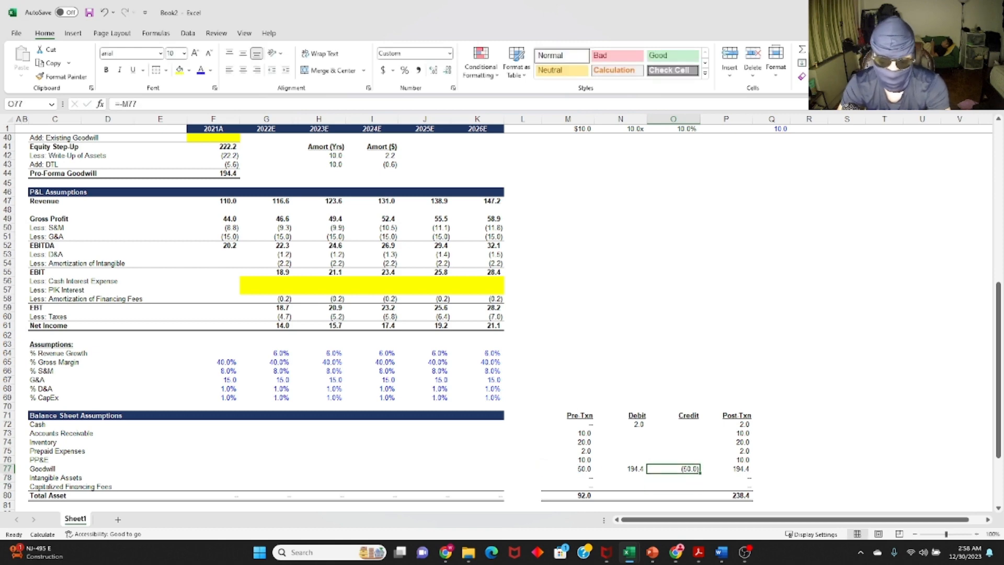
Check the cell references of the Goodwill credit formula in O77 and the Post-Txn sum in P77.
key(F2)
key(Escape)
key(Right)
key(F2)
key(Escape)
key(Left)
key(F2)
key(Escape)
key(Right)
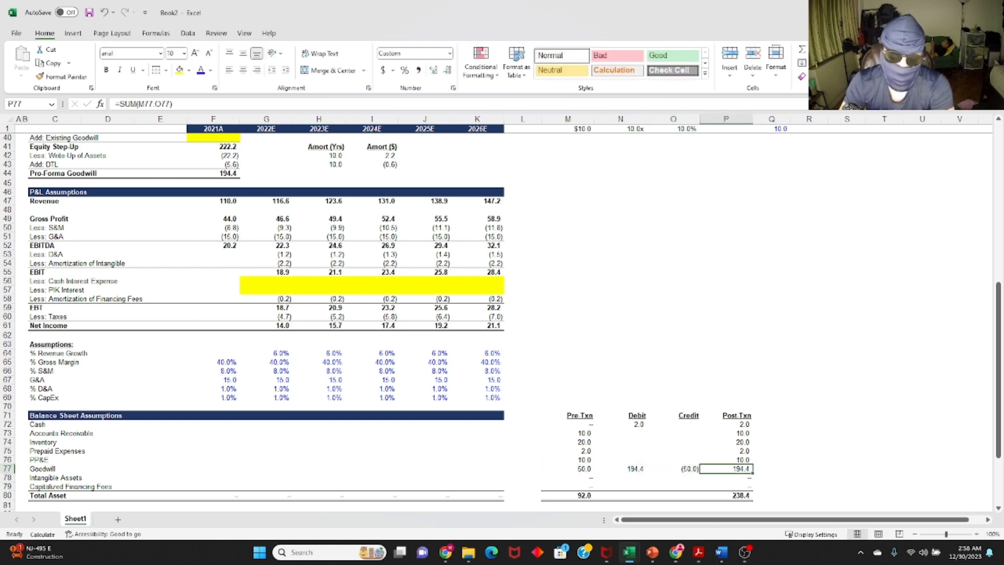
Fill Less: Book Value of Equity in F39 with the negative of the pre-transaction Shareholders Equity in M90.
scroll(301, 227, up, 4)
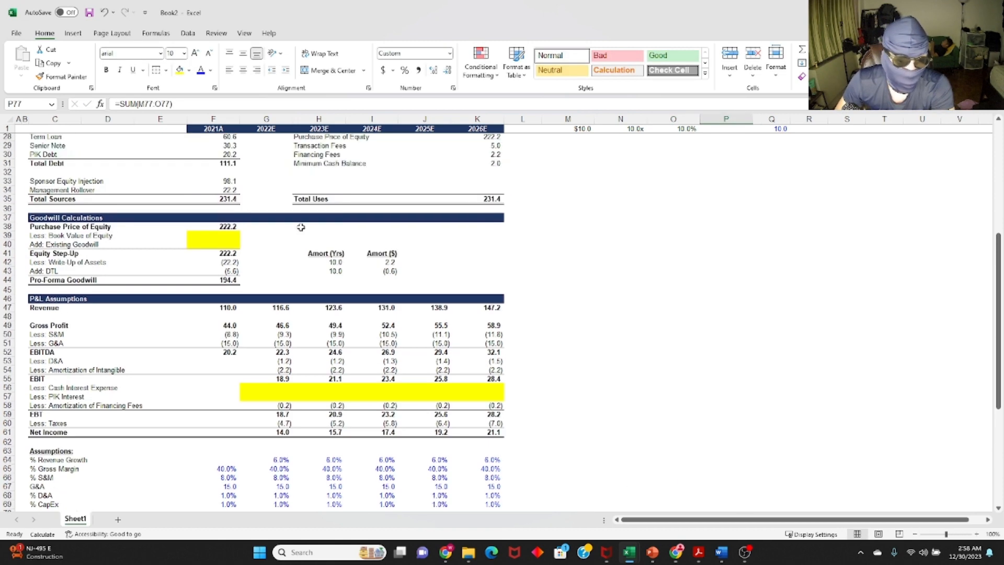
click(227, 242)
scroll(300, 230, down, 1)
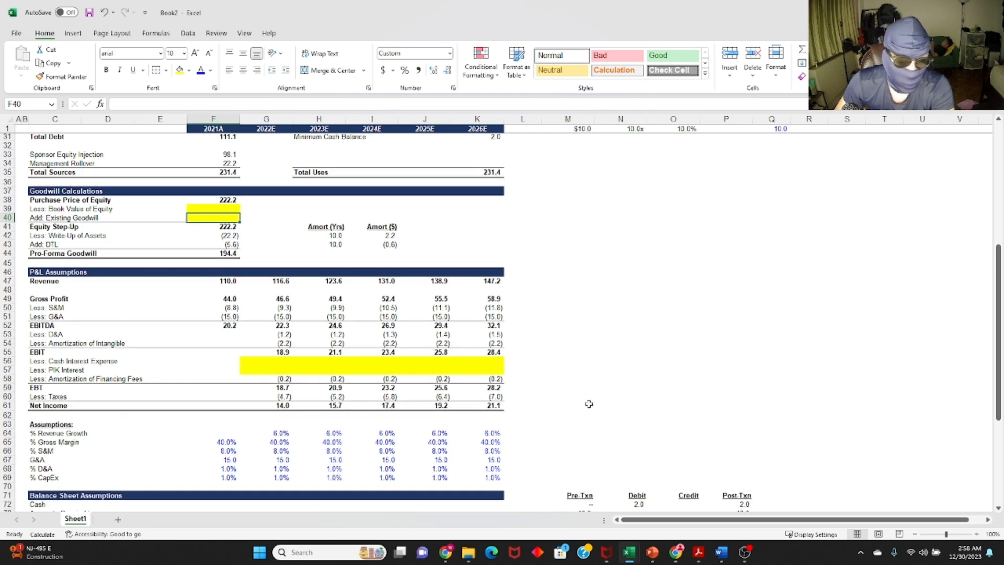
scroll(589, 404, down, 5)
scroll(249, 260, up, 4)
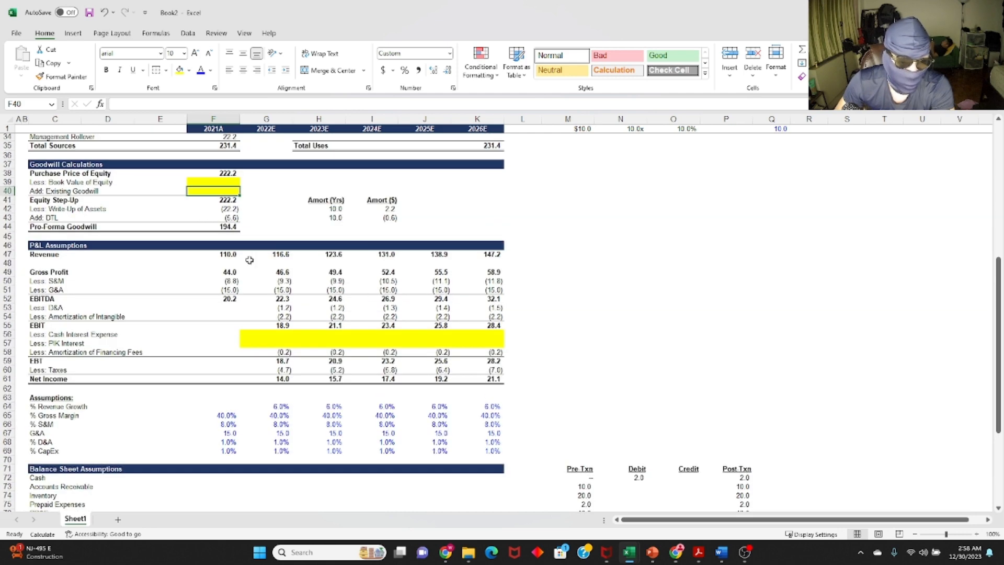
click(232, 182)
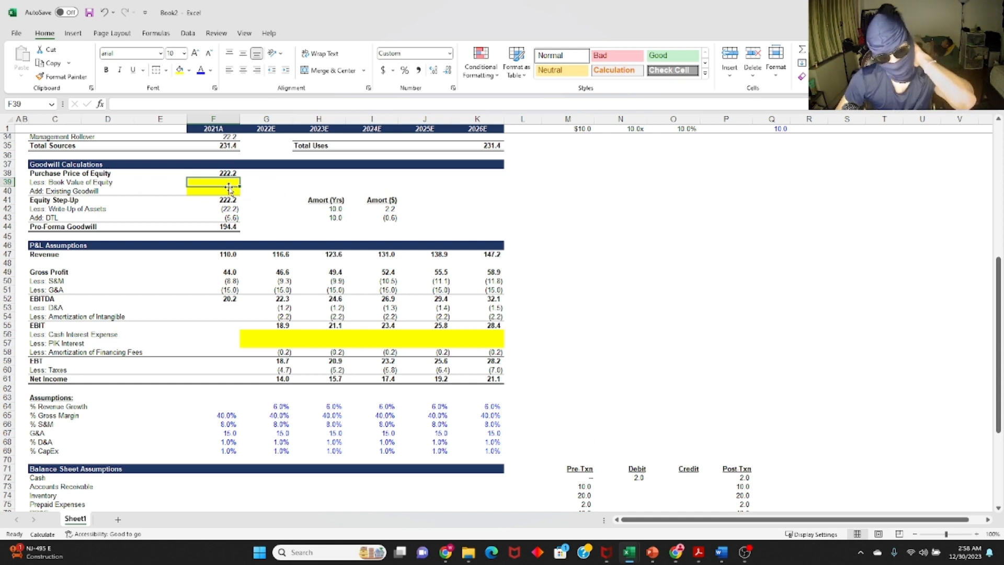
scroll(230, 181, down, 1)
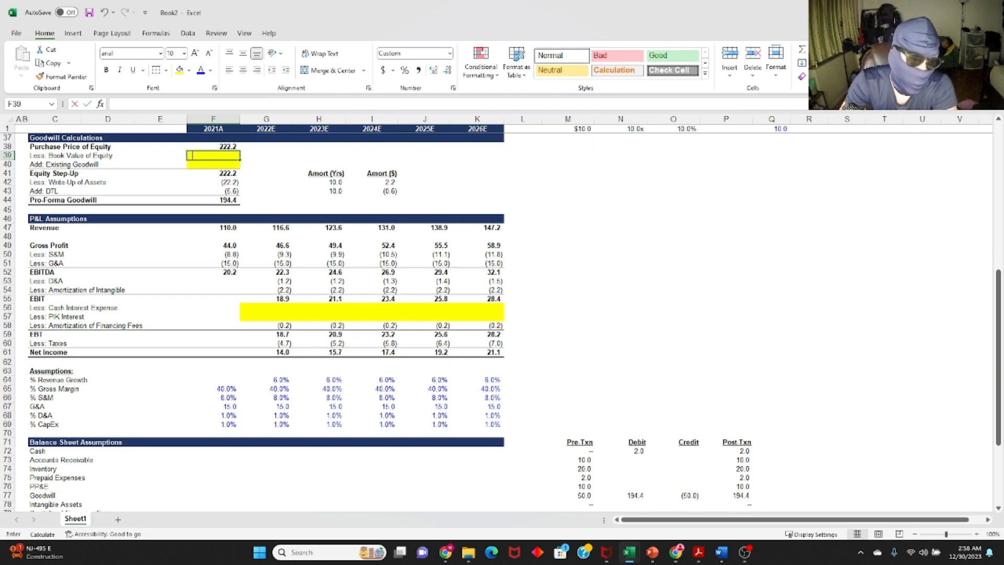
text(=)
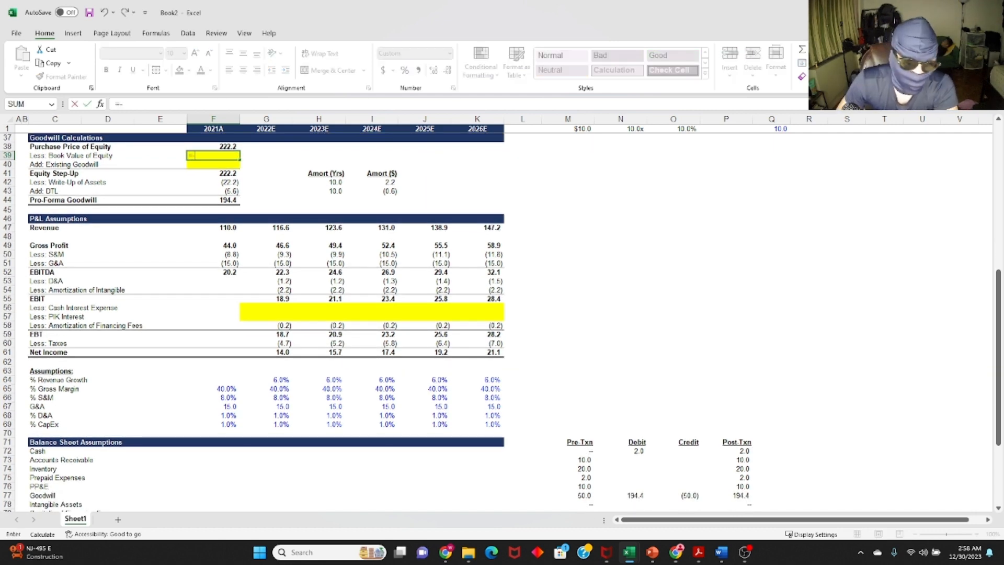
text(-)
scroll(540, 310, down, 11)
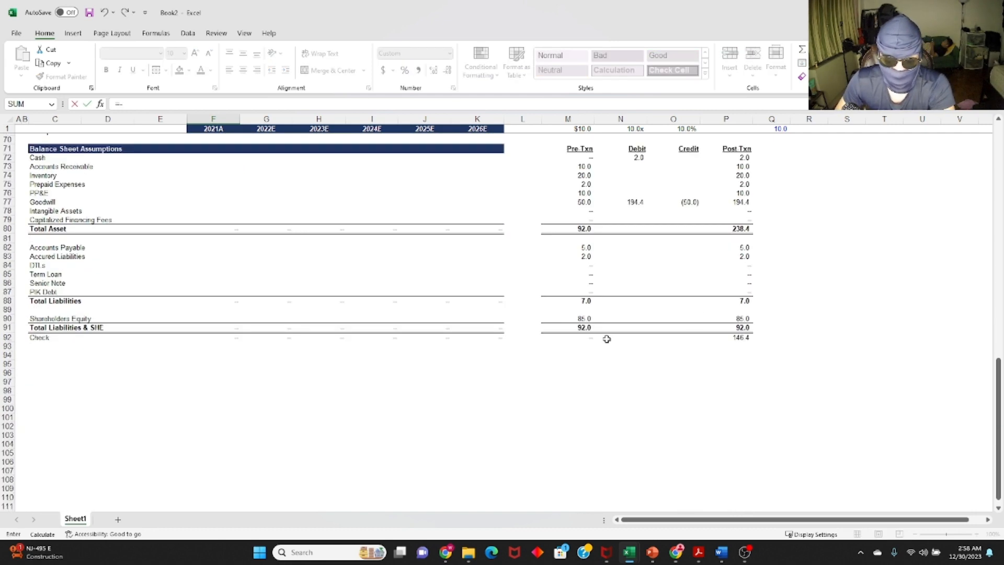
click(590, 323)
scroll(590, 323, up, 5)
key(Return)
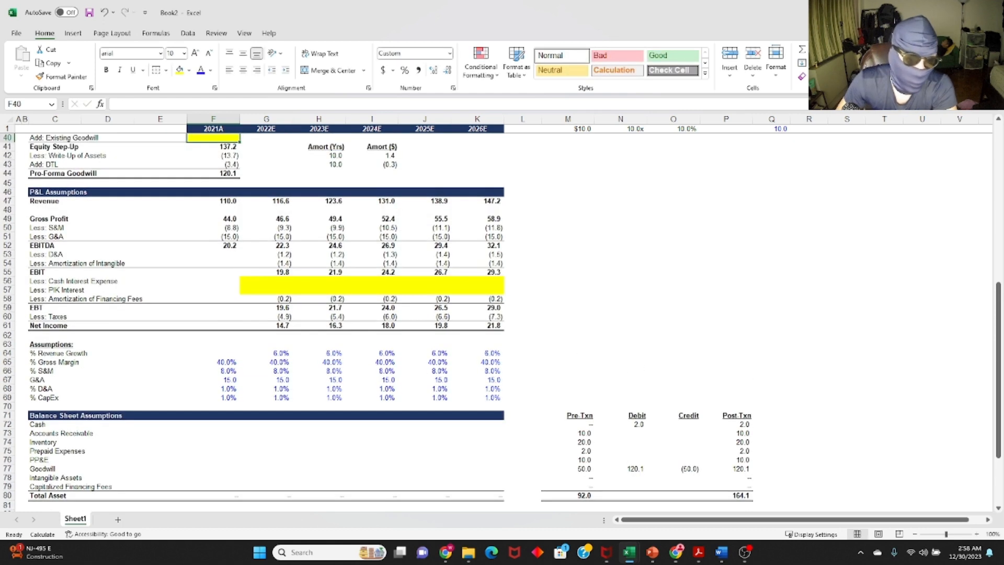
Link Add: Existing Goodwill in F40 to the pre-transaction Goodwill balance in M77.
scroll(366, 261, up, 1)
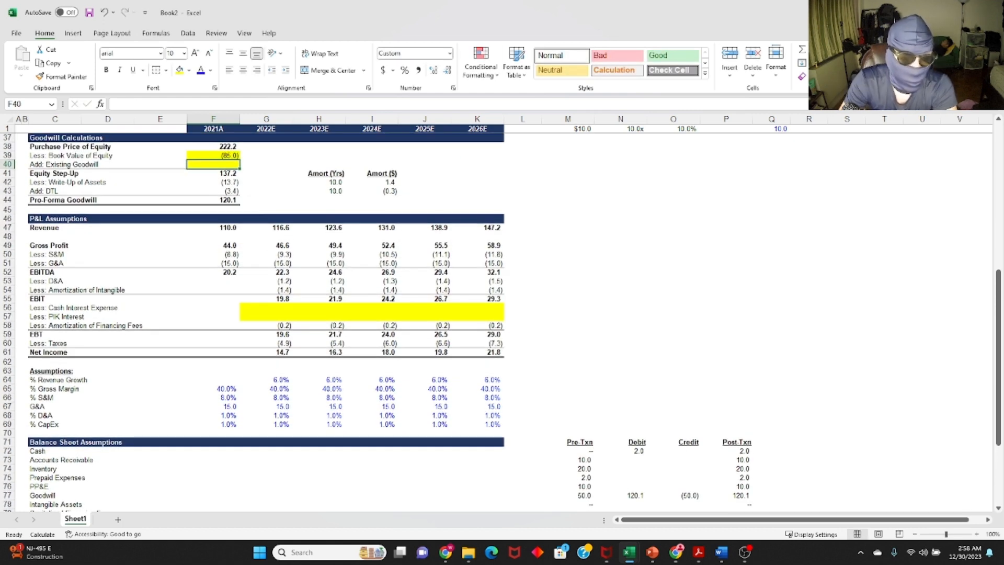
text(=)
scroll(648, 334, down, 3)
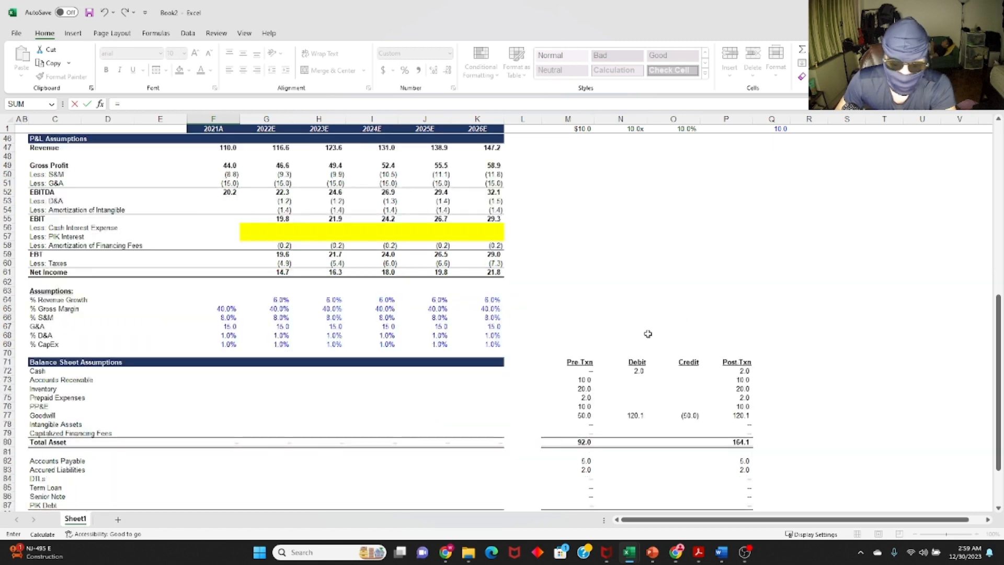
scroll(648, 334, down, 2)
click(591, 362)
key(Return)
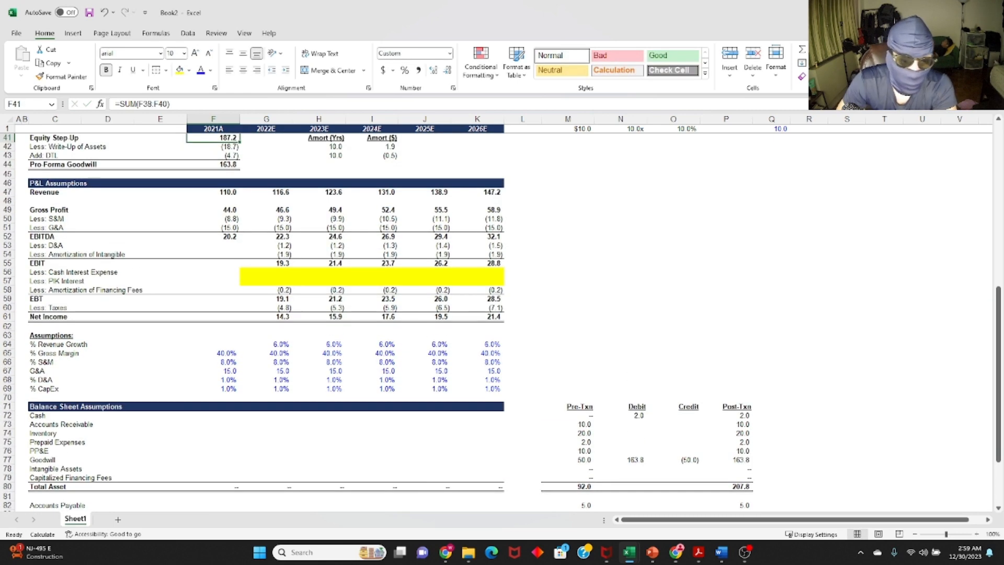
Examine the Equity Step-Up, Write-Up of Assets and Pro-Forma Goodwill formulas in F41, F42 and F44.
scroll(729, 336, up, 2)
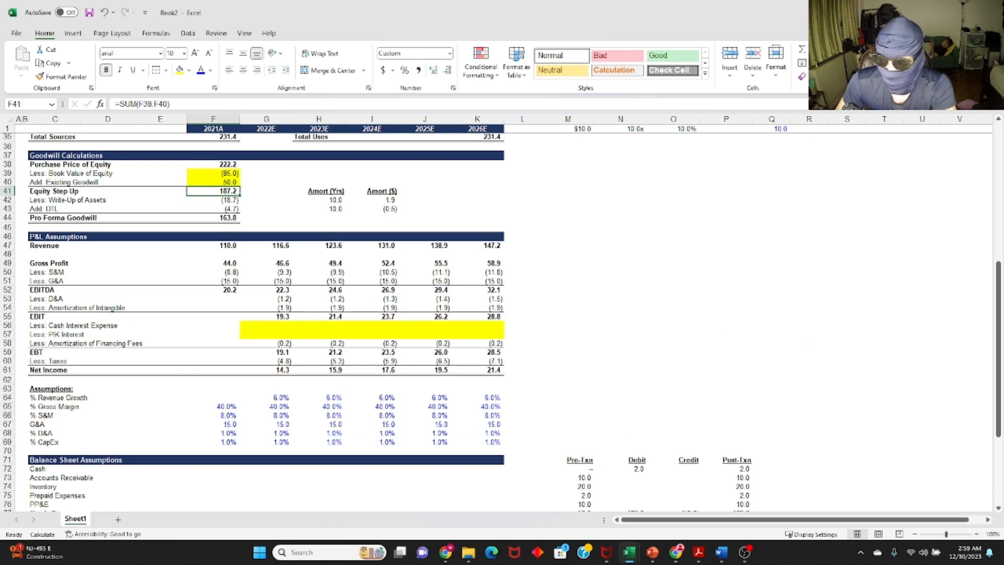
key(alt+Tab)
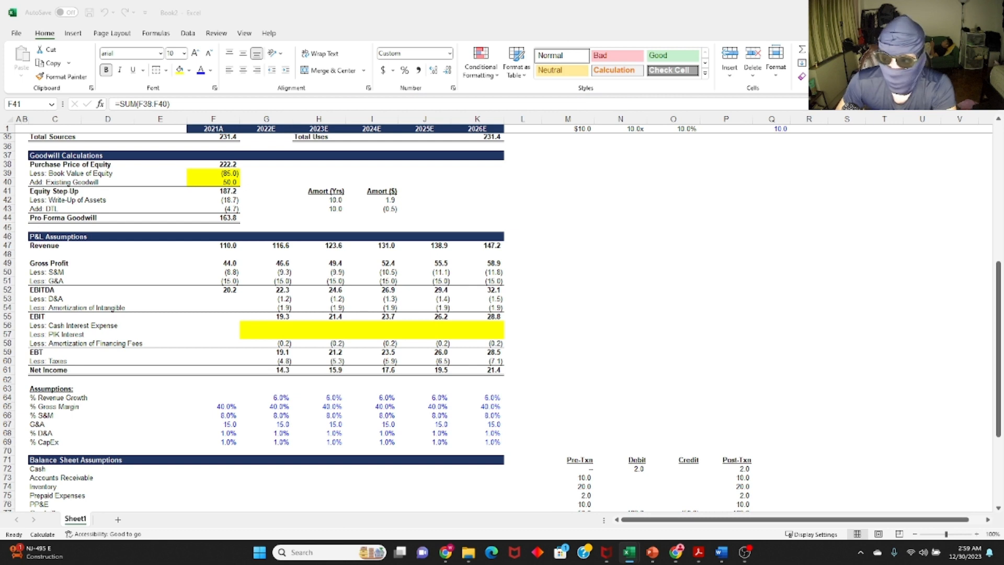
key(alt+Tab)
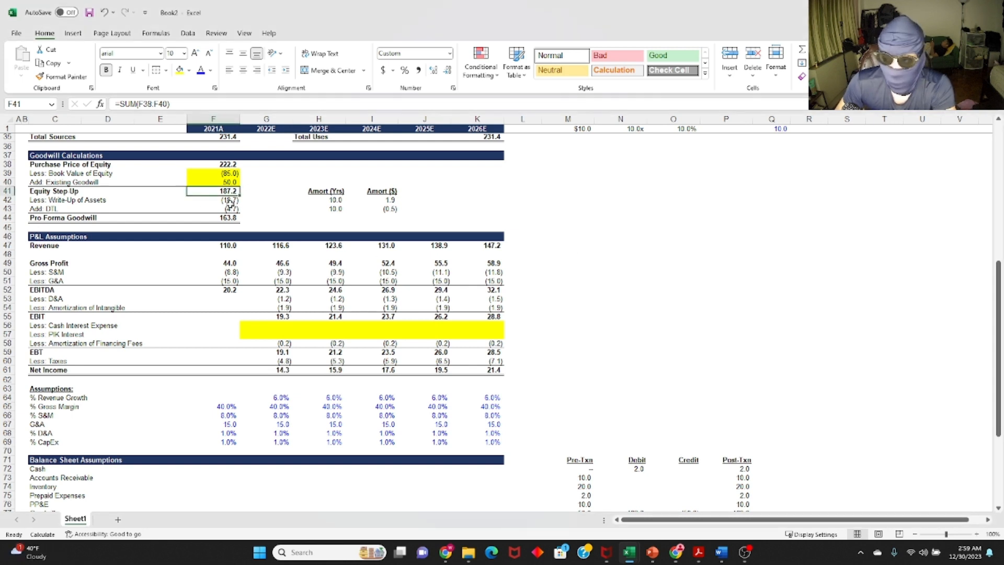
key(F2)
key(Escape)
key(Down)
key(Down)
key(Down)
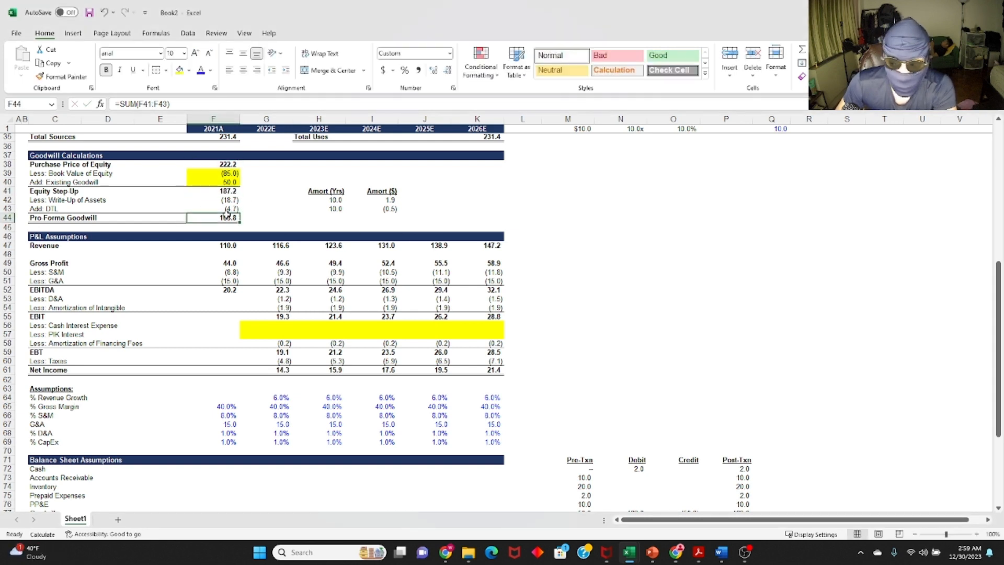
key(F2)
key(Escape)
key(F2)
key(Escape)
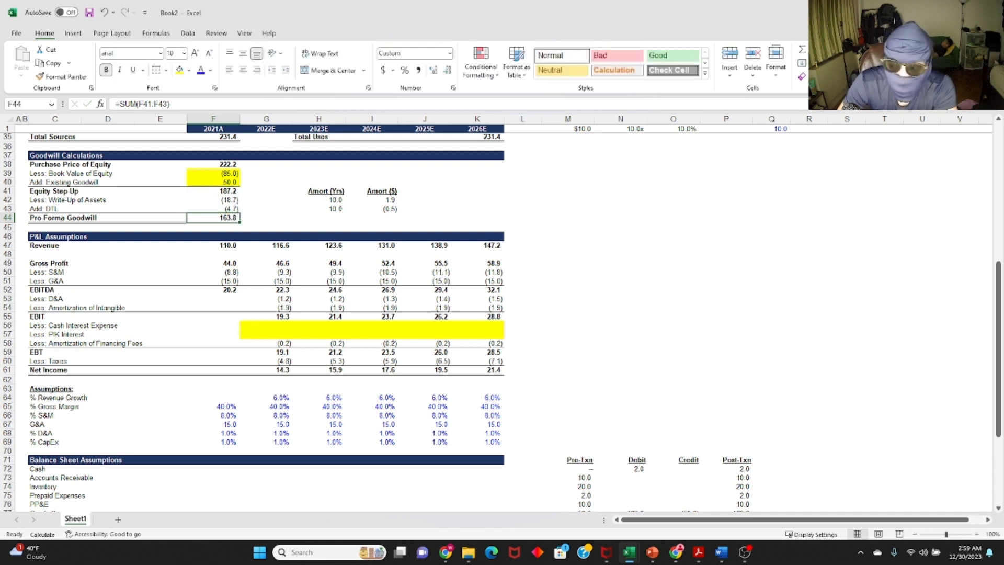
key(Up)
key(Up)
key(F2)
key(Escape)
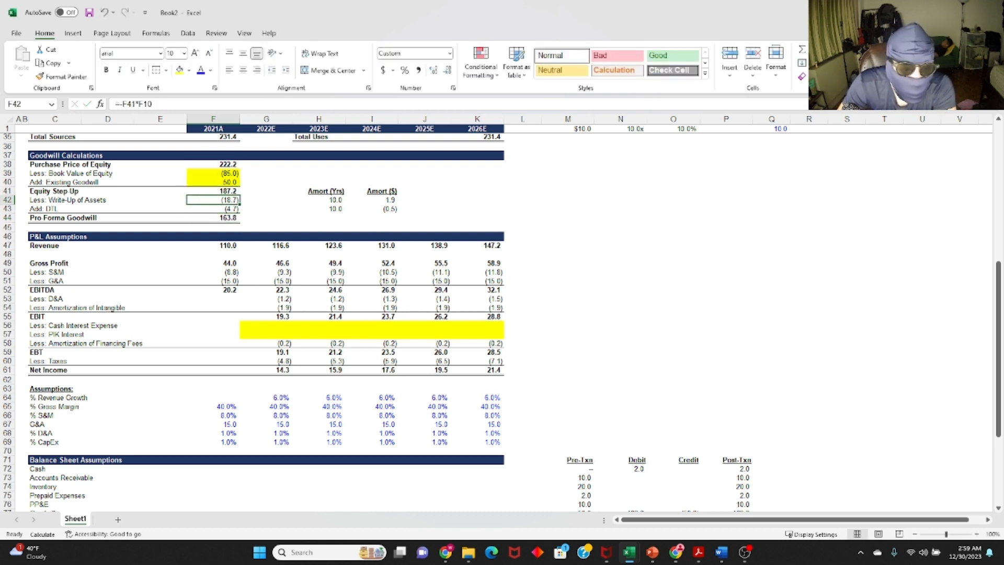
key(F2)
key(Escape)
key(Down)
key(Down)
key(F2)
key(Escape)
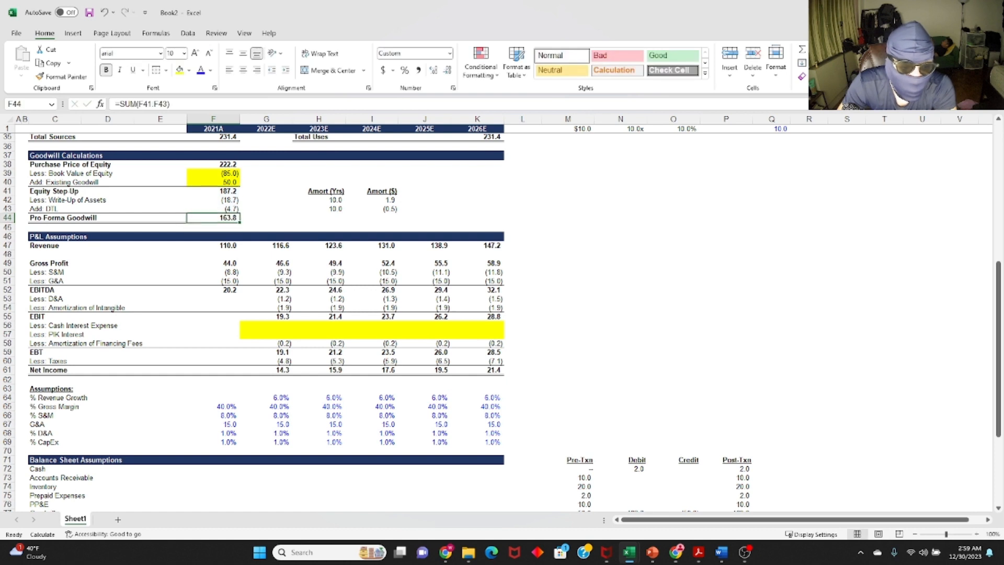
key(F2)
key(Escape)
Reverse the sign of the Add: DTL formula in F43 so it reads =-F42*F7.
key(Up)
key(F2)
key(Escape)
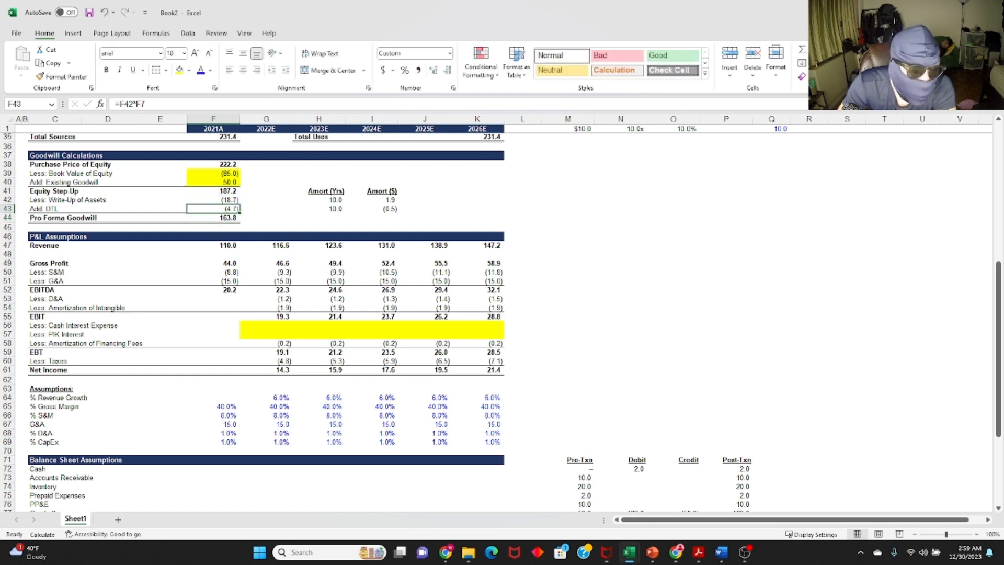
key(F2)
key(ctrl+Return)
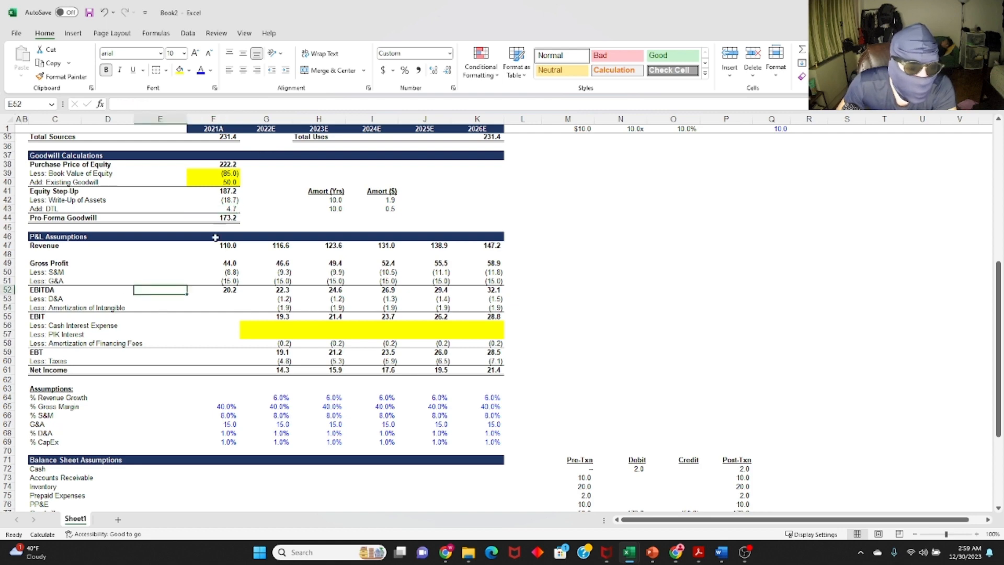
key(F2)
key(Escape)
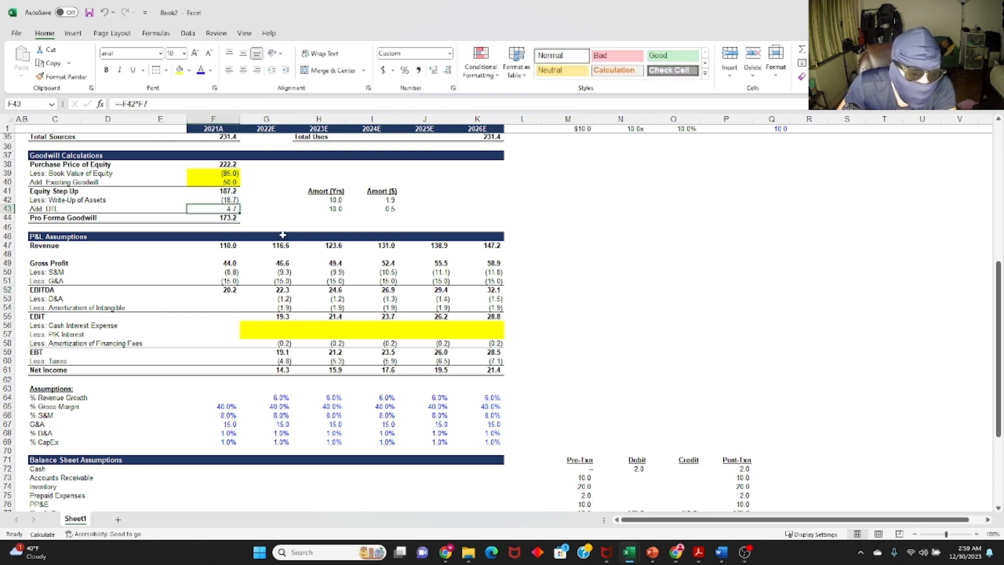
Review the Goodwill debit adjustment in N77 and select the Intangible Assets debit cell, N78.
scroll(331, 246, down, 10)
click(645, 317)
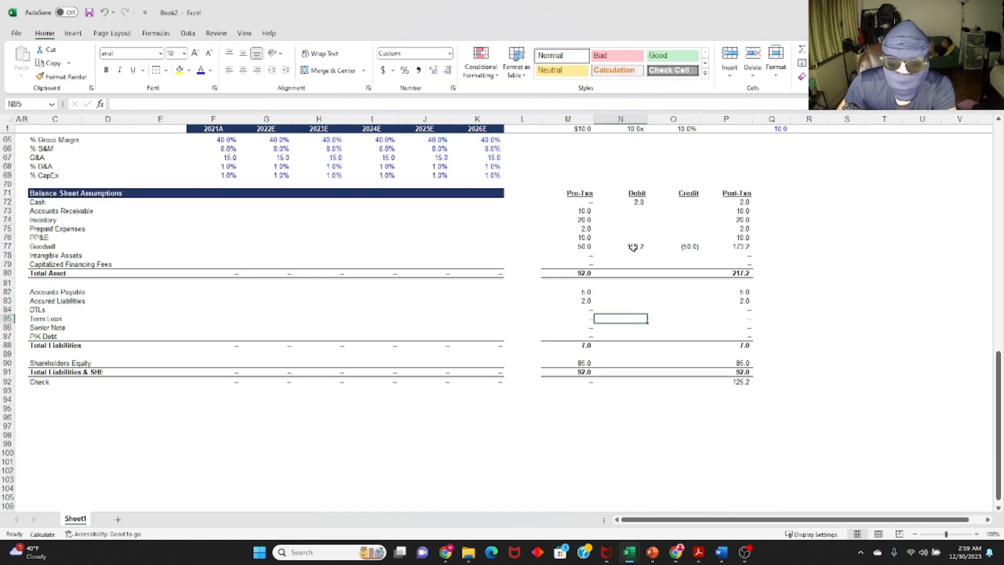
key(Up)
key(Up)
key(Up)
key(Up)
key(Up)
key(Up)
key(Up)
key(Up)
key(Down)
key(Down)
key(Down)
key(Up)
key(Up)
key(Up)
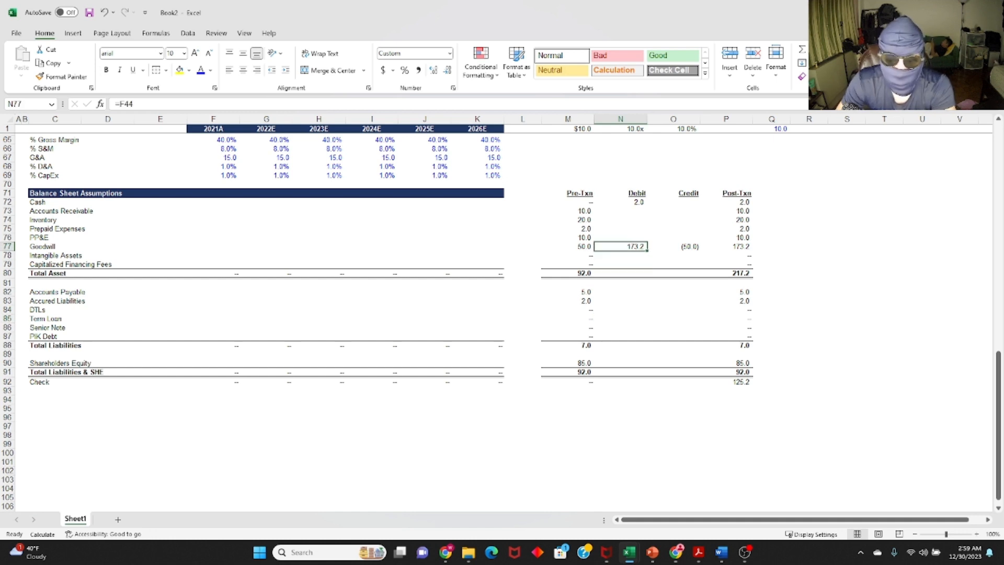
key(Down)
key(Down)
key(Up)
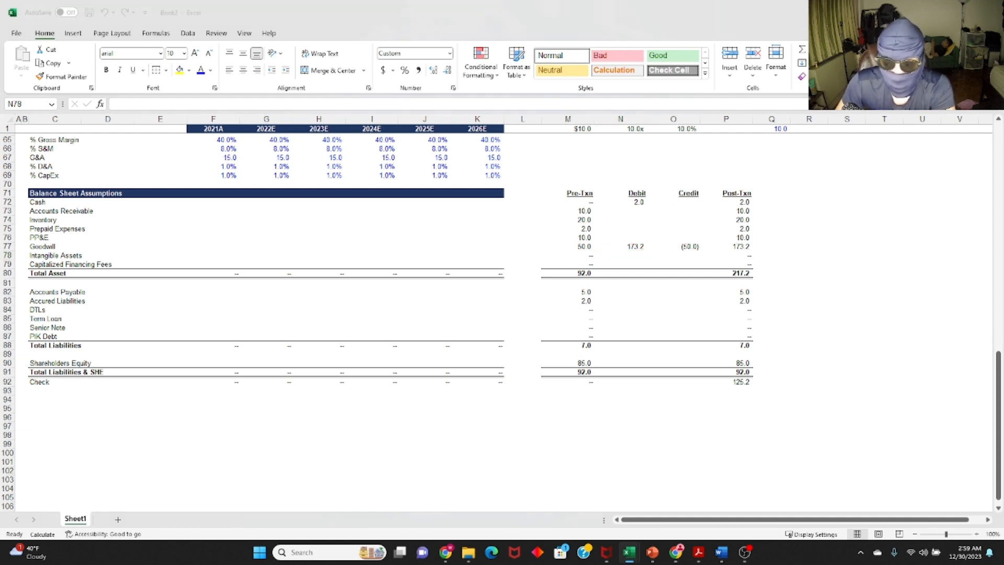
click(560, 253)
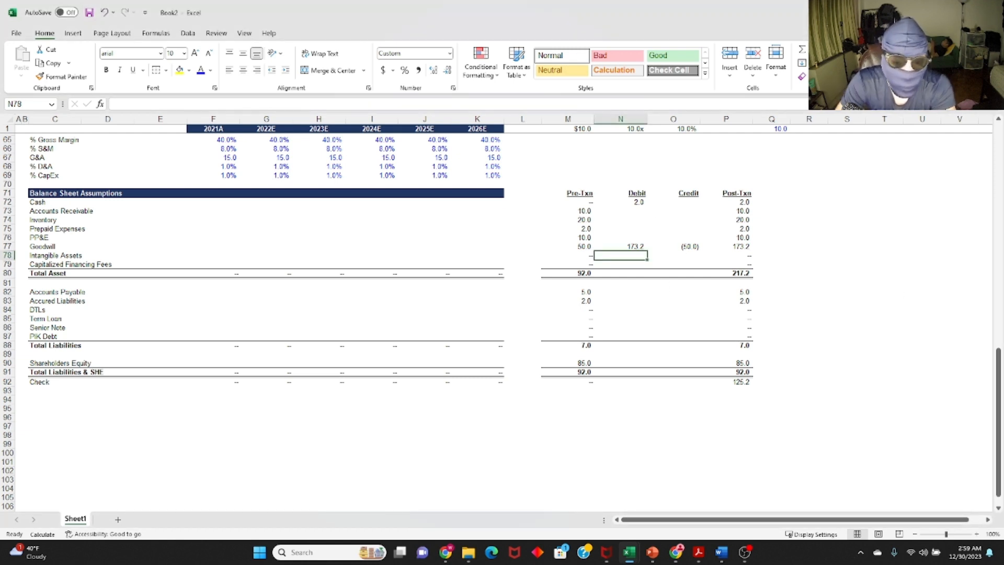
text(=)
scroll(242, 300, up, 13)
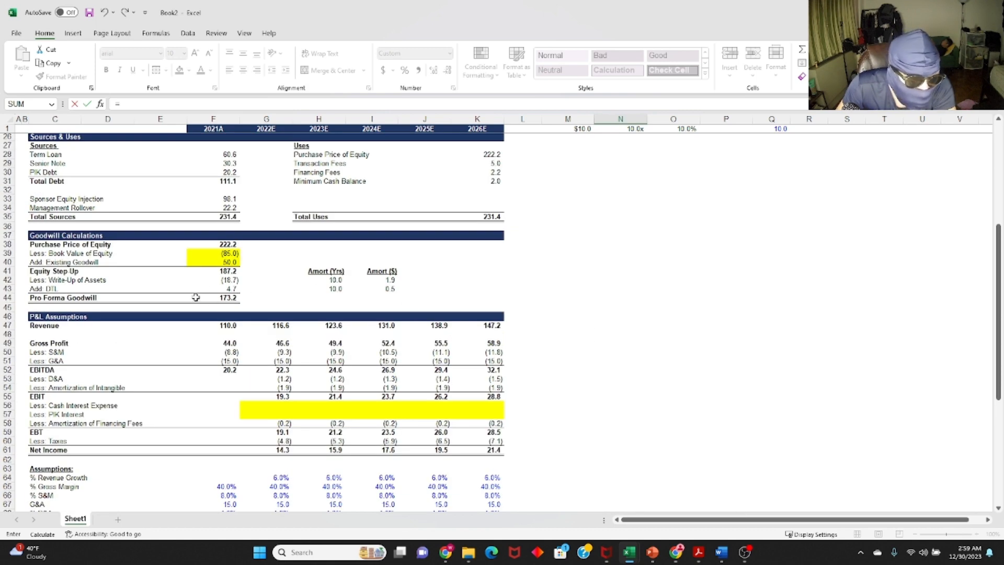
click(230, 282)
scroll(521, 301, down, 4)
key(Escape)
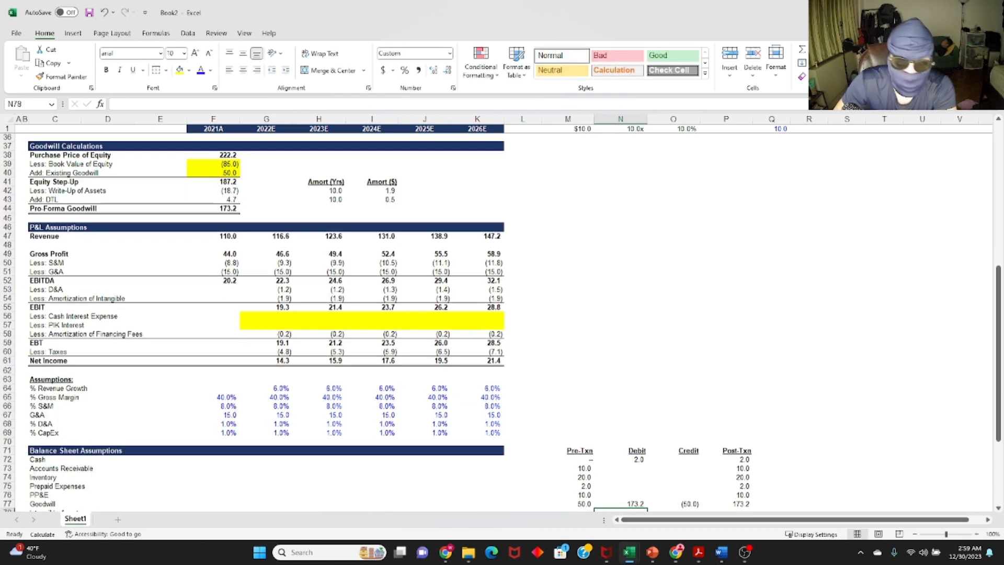
Link the Intangible Assets debit in N78 to the negative of the Write-Up of Assets with =-F42.
text(=-)
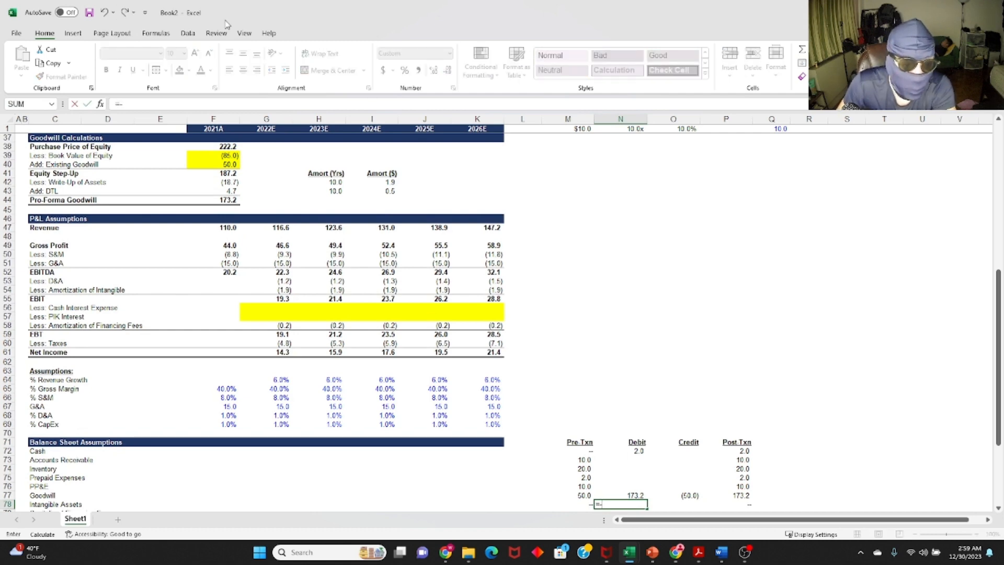
click(225, 182)
key(Return)
Link the Capitalized Financing Fees debit in N79 to the total debt fee in G24.
scroll(612, 430, down, 4)
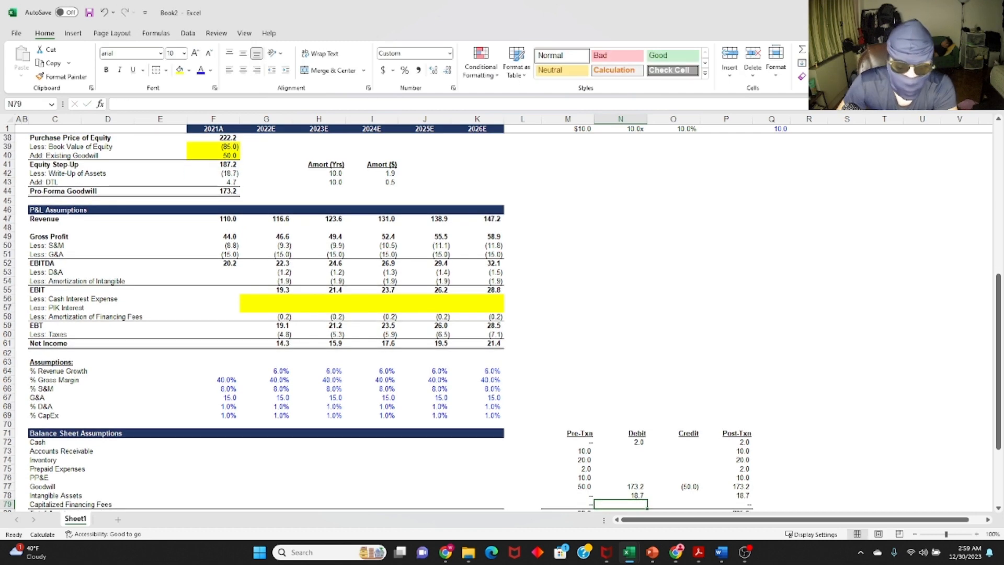
text(=)
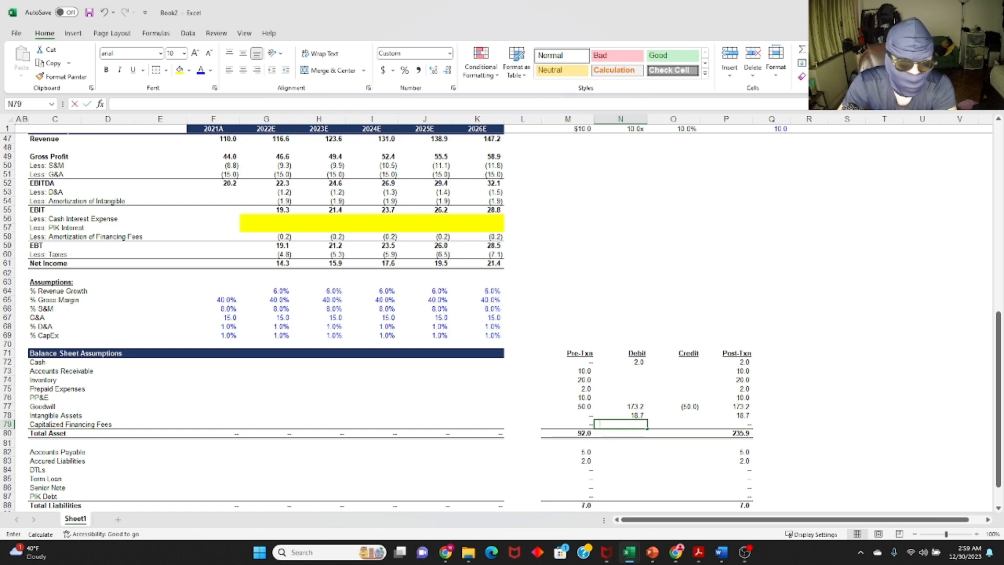
scroll(337, 328, up, 15)
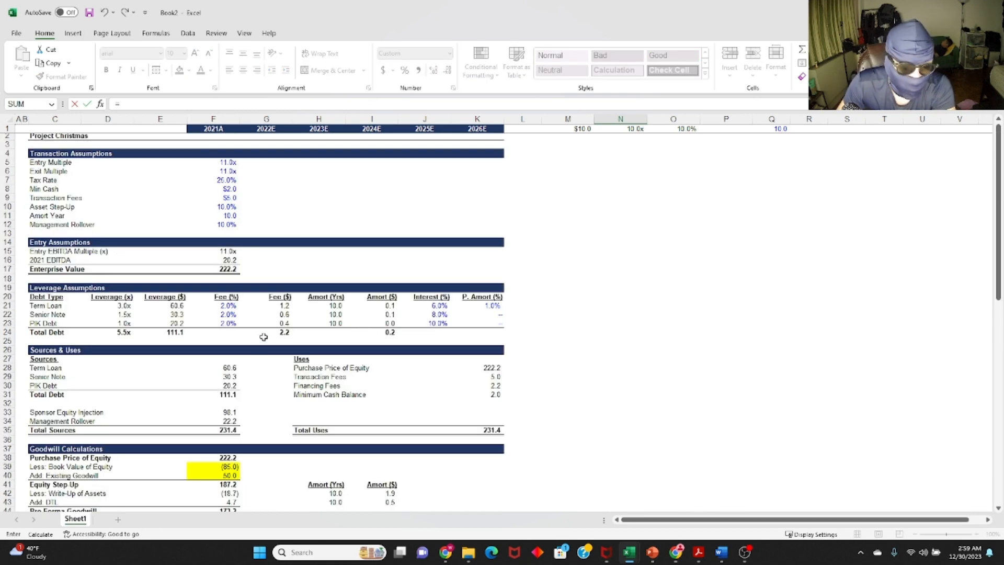
click(281, 331)
scroll(398, 322, down, 13)
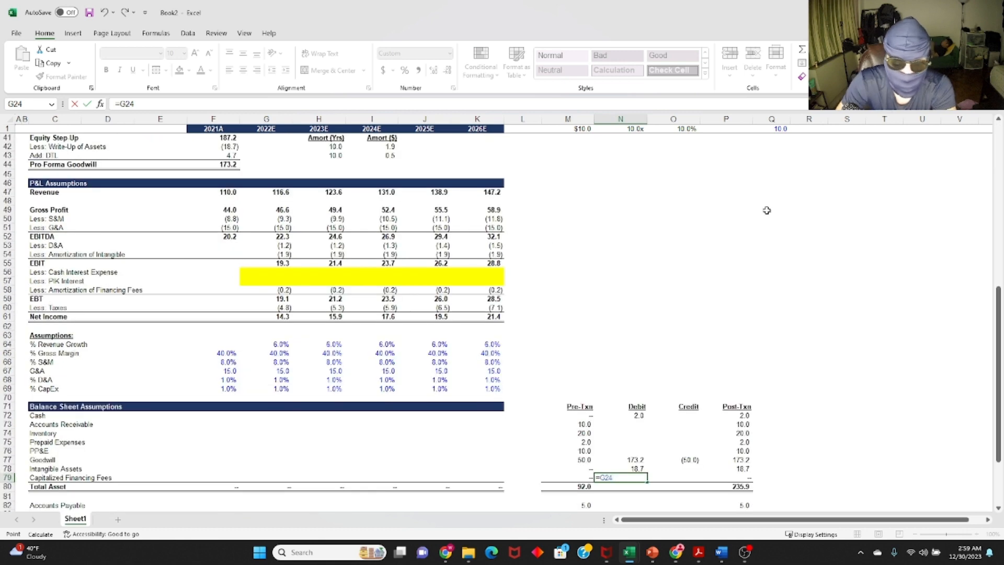
key(Return)
key(Up)
Link the DTLs credit in O84 to the Add: DTL amount in F43 of the goodwill calculation.
scroll(767, 210, down, 10)
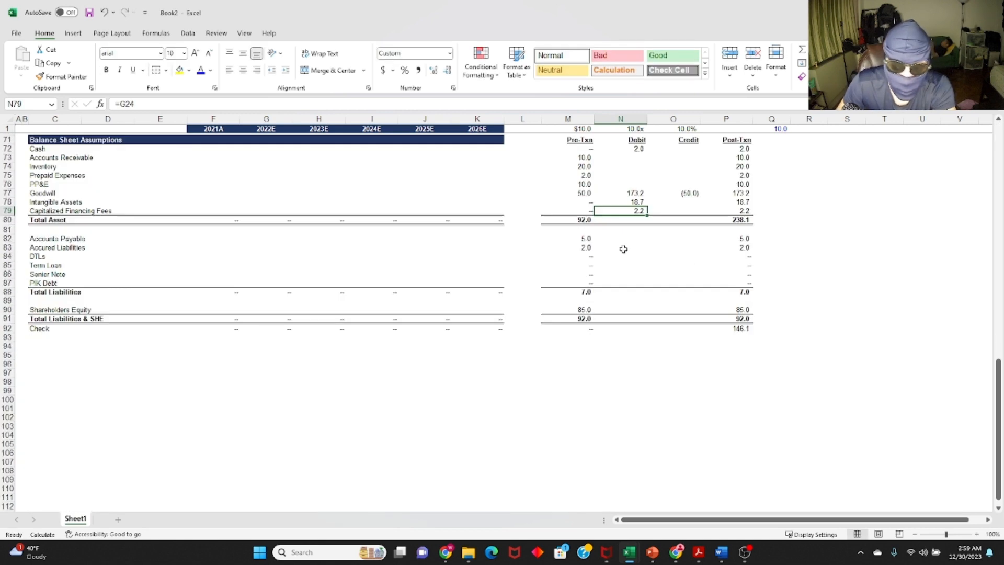
click(628, 230)
key(Down)
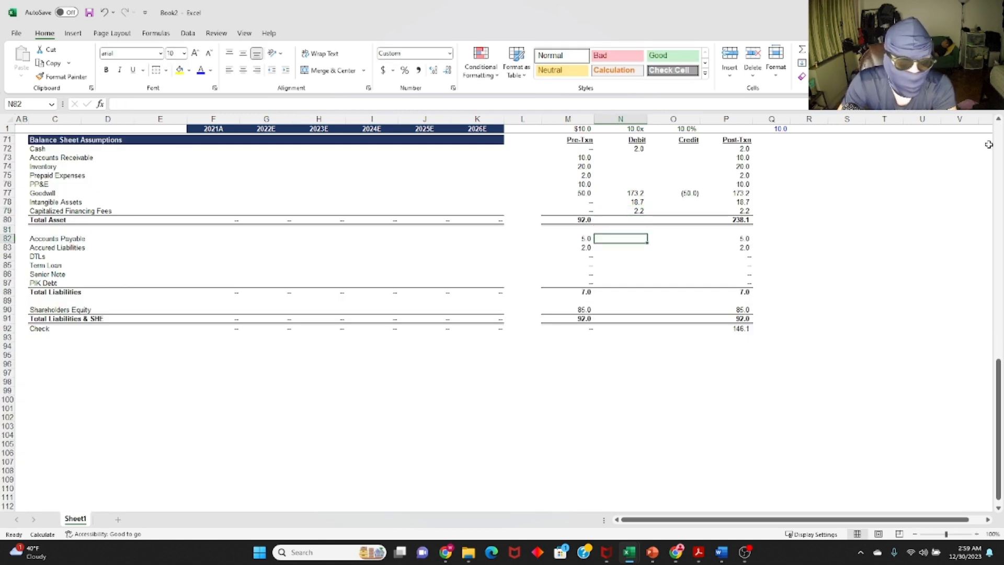
key(Down)
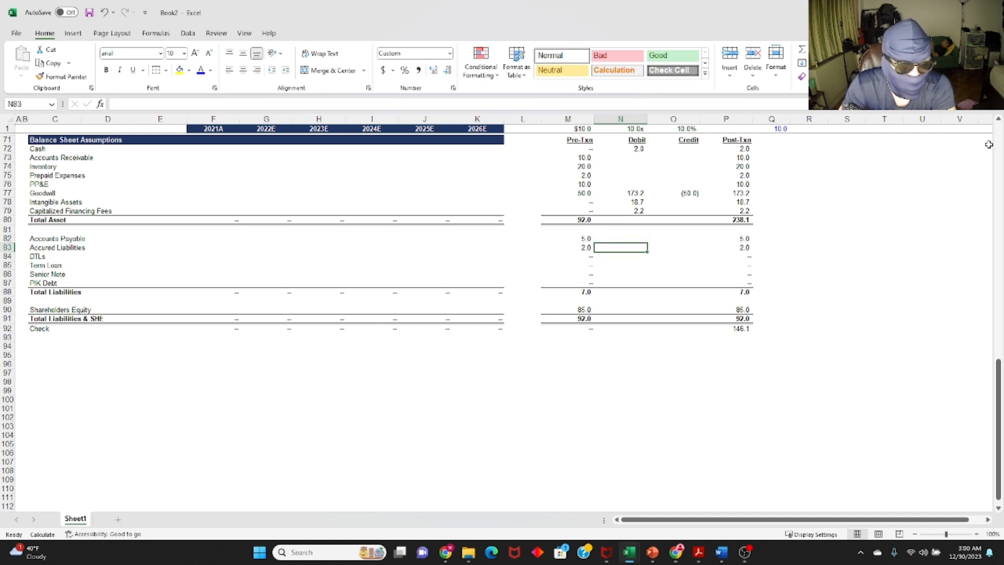
key(Down)
key(Right)
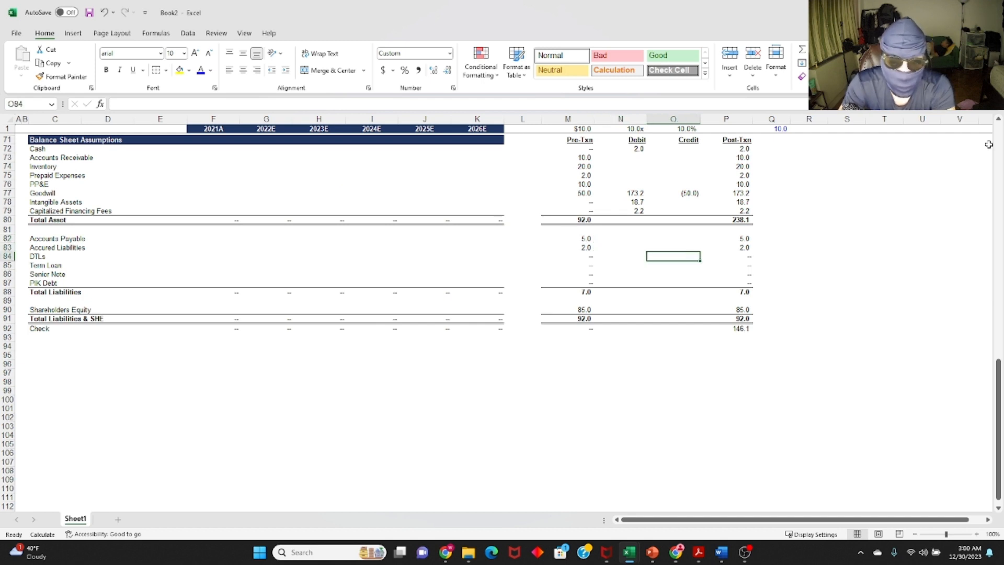
text(=)
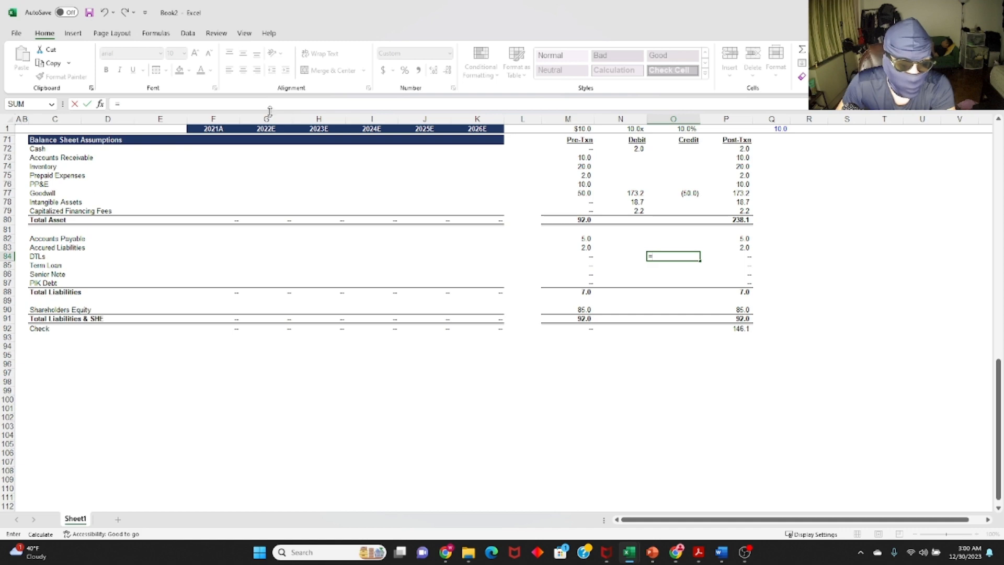
scroll(248, 292, up, 5)
scroll(152, 361, up, 8)
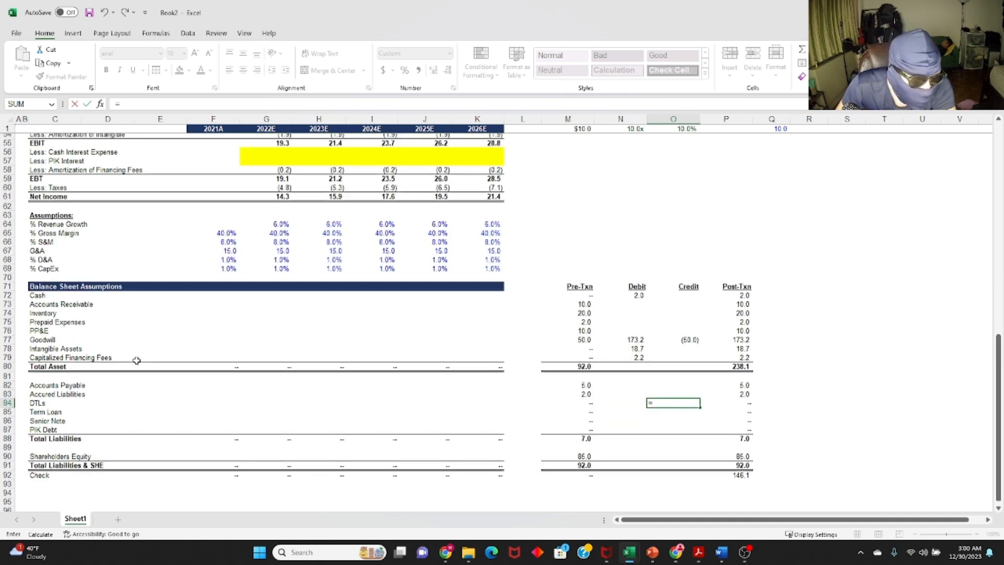
click(230, 235)
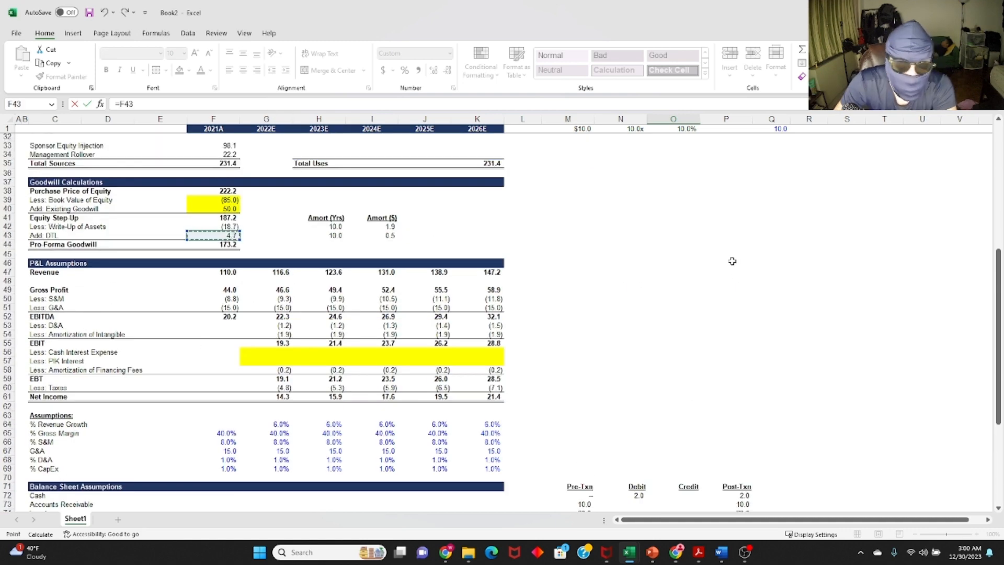
key(Return)
Link the Term Loan credit in O85 to the Term Loan source in F28.
scroll(732, 263, down, 6)
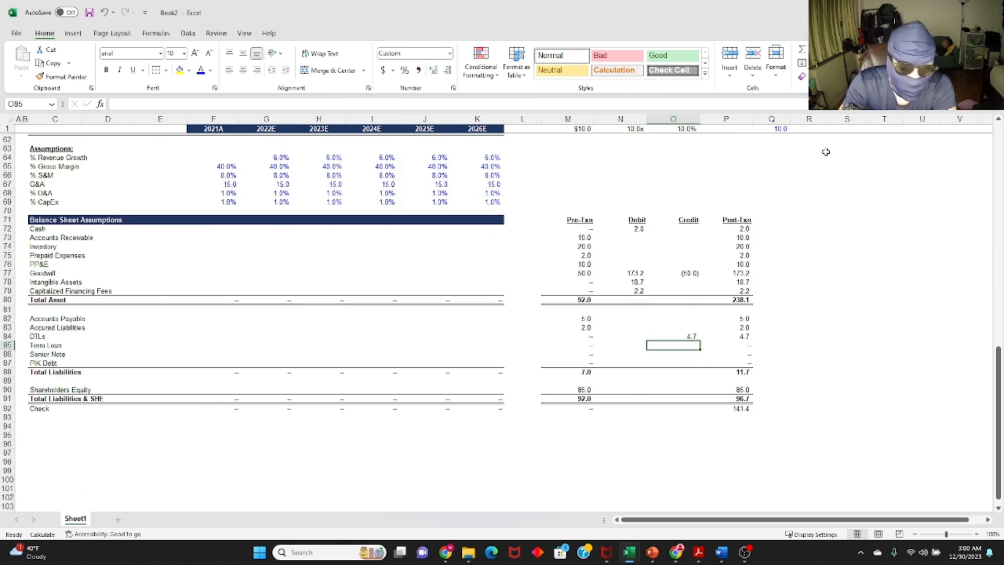
text(=)
scroll(187, 282, up, 18)
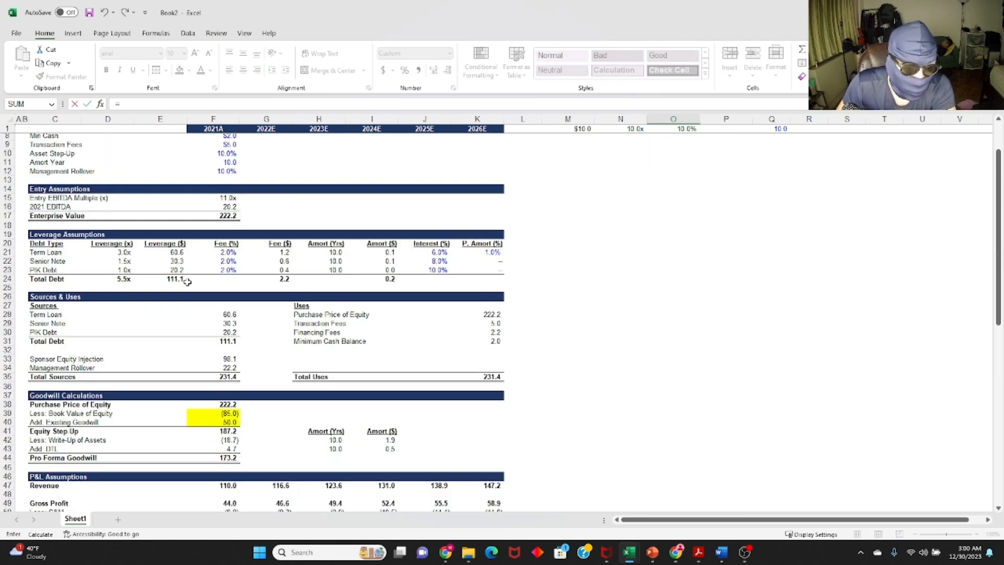
click(222, 316)
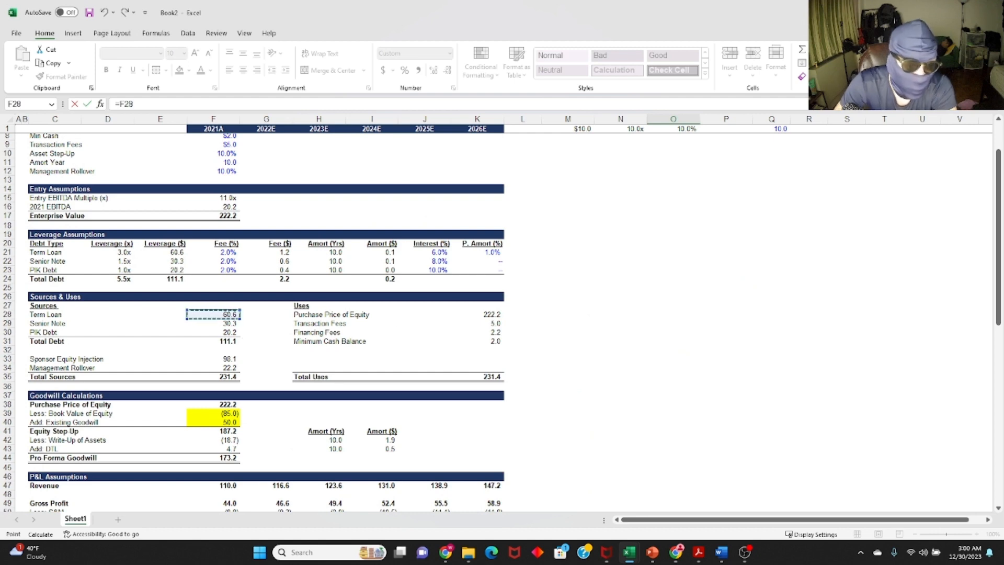
key(Return)
Copy the Term Loan credit formula down to Senior Note and PIK Debt in O86:O87 and check the copied reference.
key(Up)
key(ctrl+c)
key(shift+Down)
key(shift+Down)
key(shift+Down)
key(shift+Up)
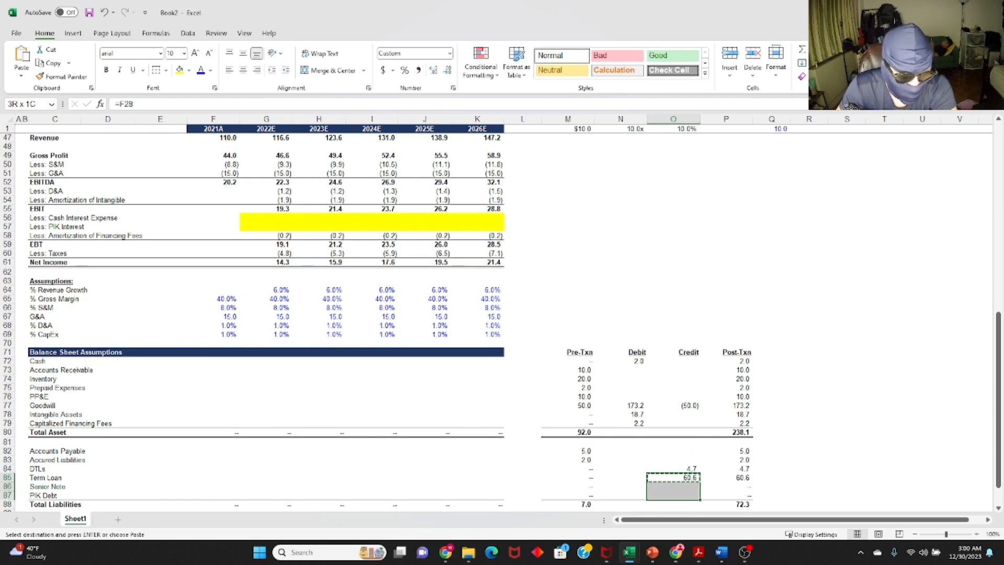
key(Return)
key(Down)
key(Up)
key(F2)
key(Return)
key(Down)
key(Down)
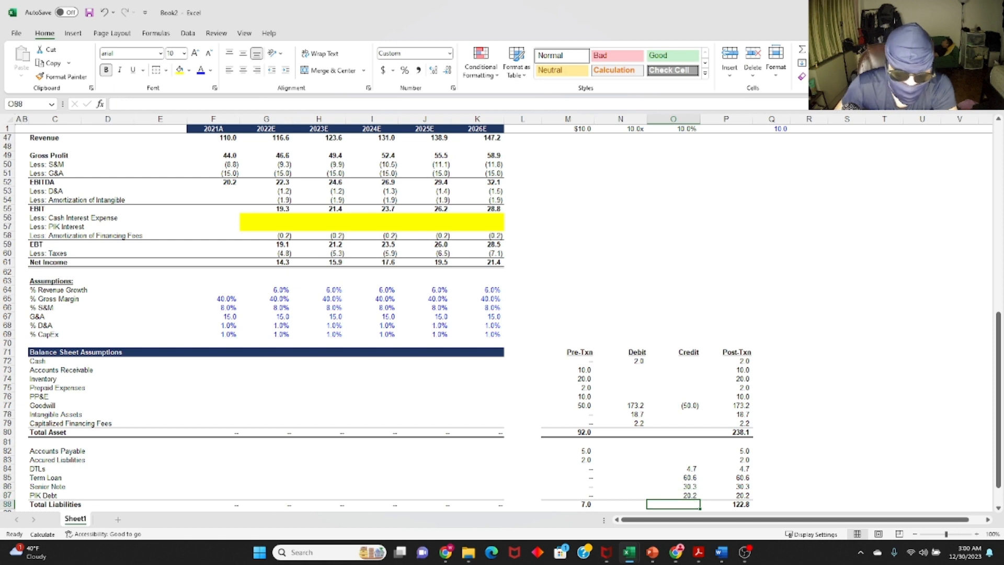
Eliminate the existing Shareholders Equity by entering =-M90 in its debit cell, N90.
scroll(680, 420, down, 5)
click(624, 388)
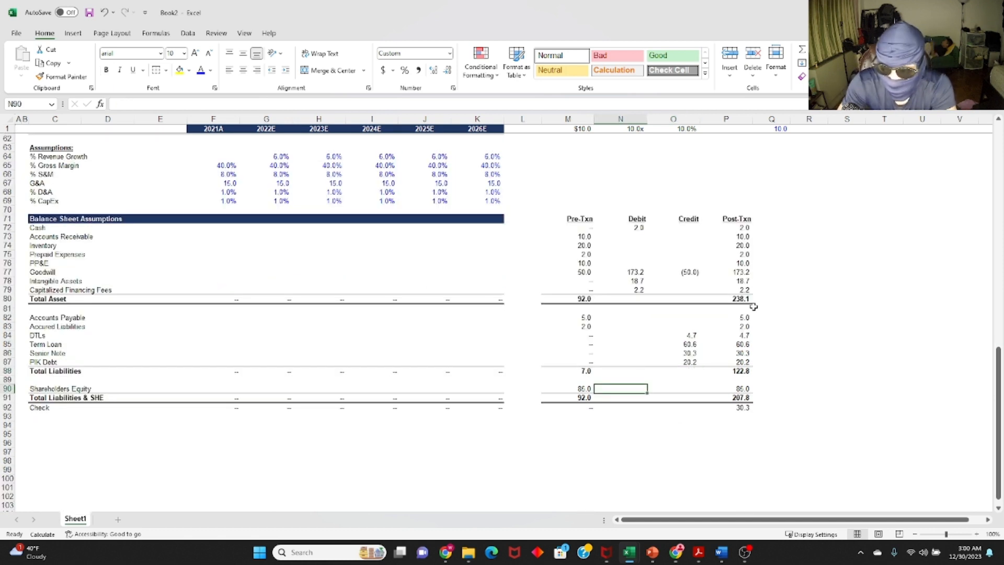
text(=)
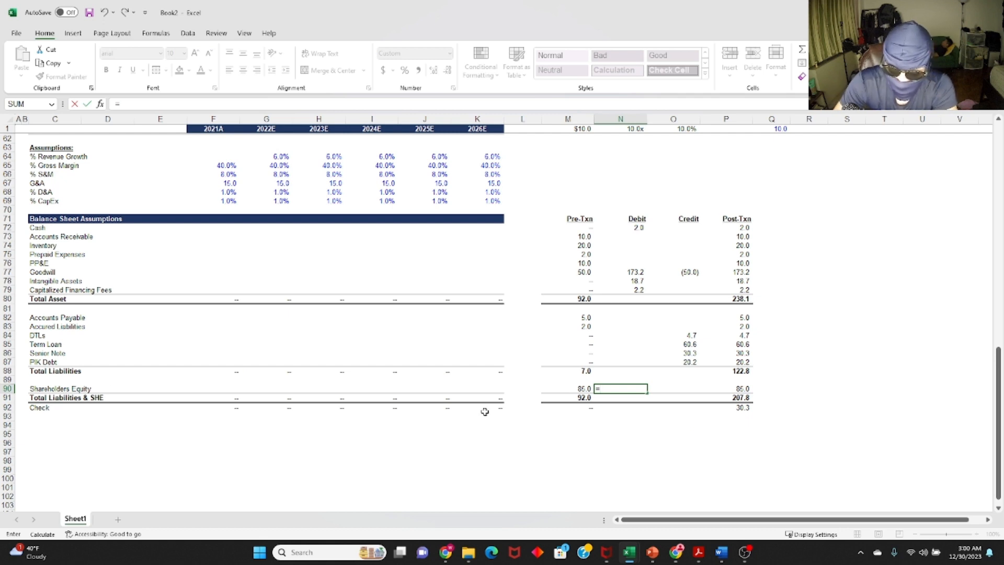
text(-)
key(Left)
key(ctrl+Return)
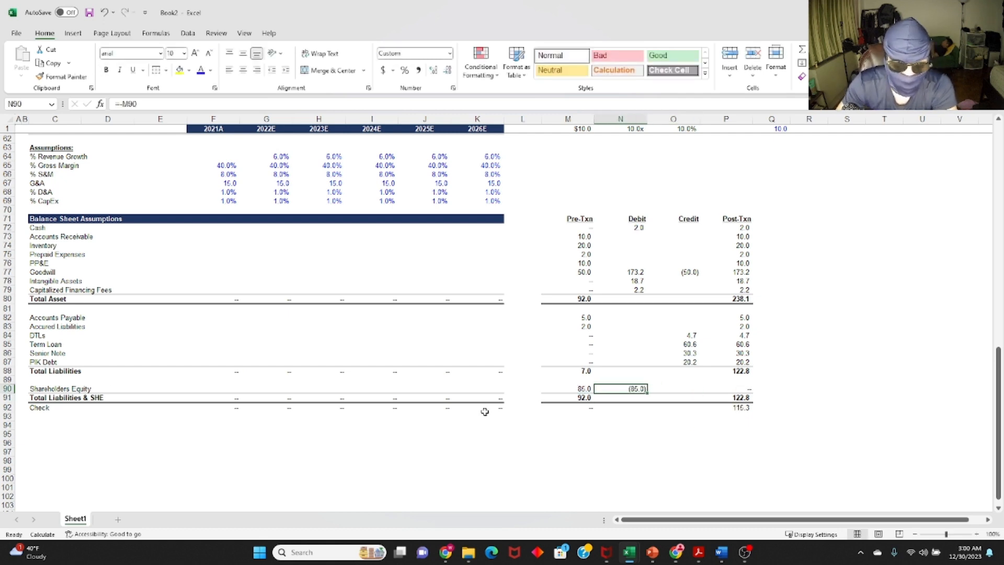
Extend the Shareholders Equity debit in N90 to also subtract the Transaction Fees in K29, making it =-M90-K29.
key(F2)
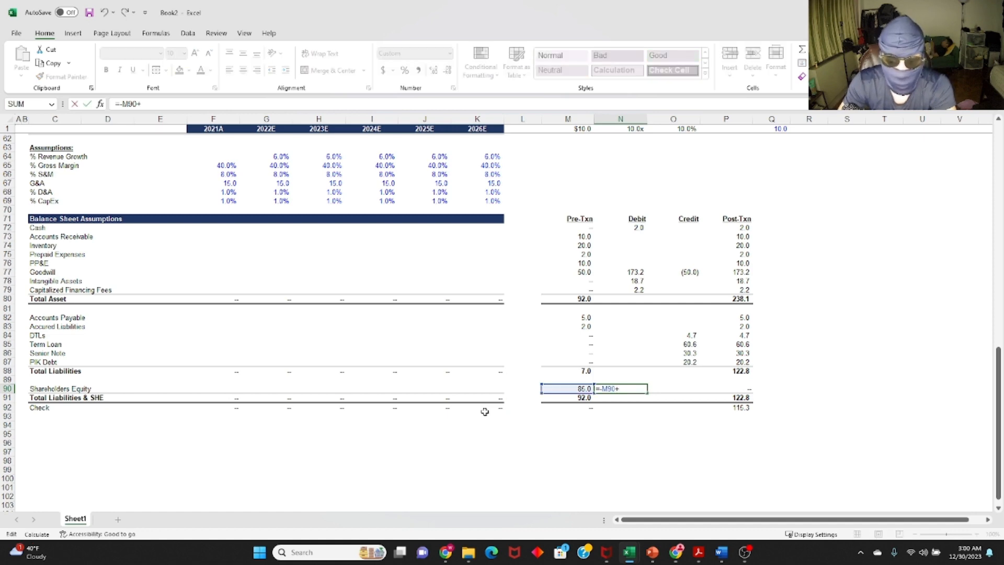
scroll(453, 377, up, 15)
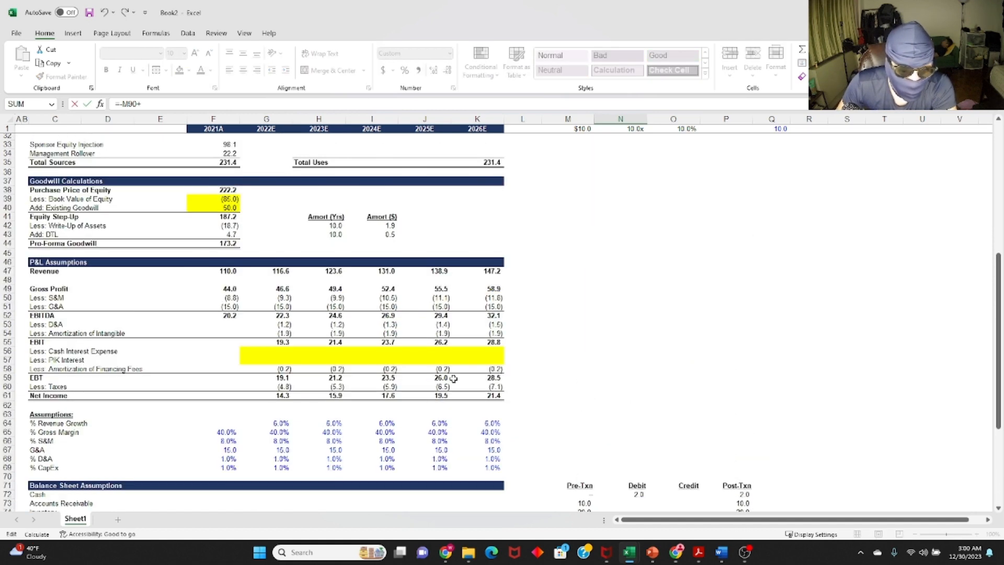
click(497, 242)
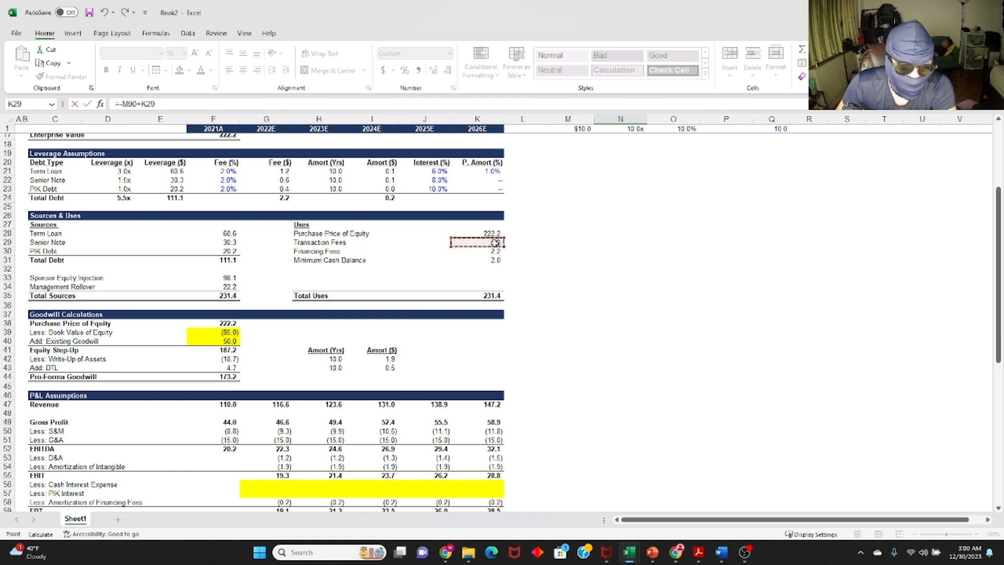
scroll(612, 262, down, 7)
key(F2)
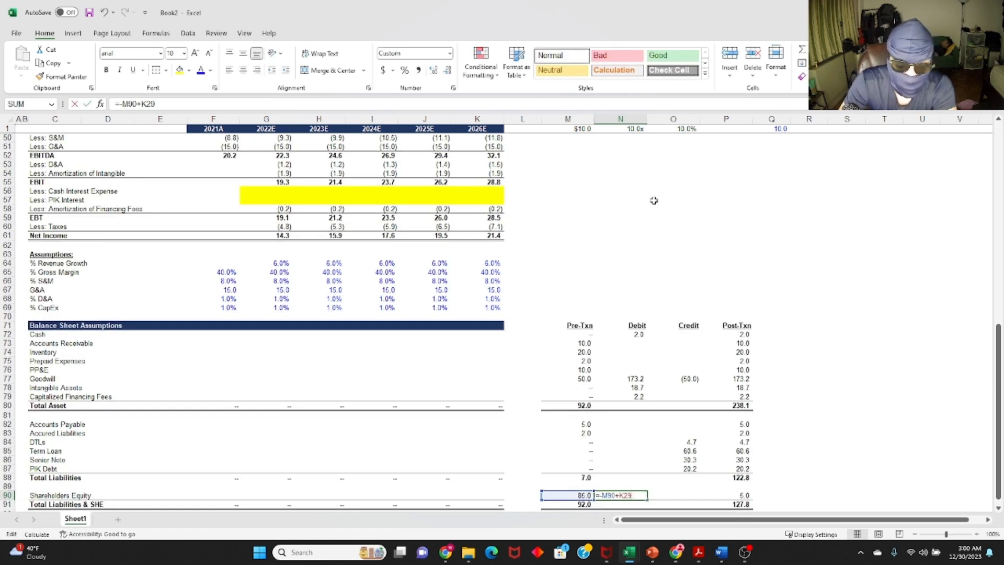
key(Left)
key(Left)
key(Left)
key(BackSpace)
text(-)
key(Return)
key(Up)
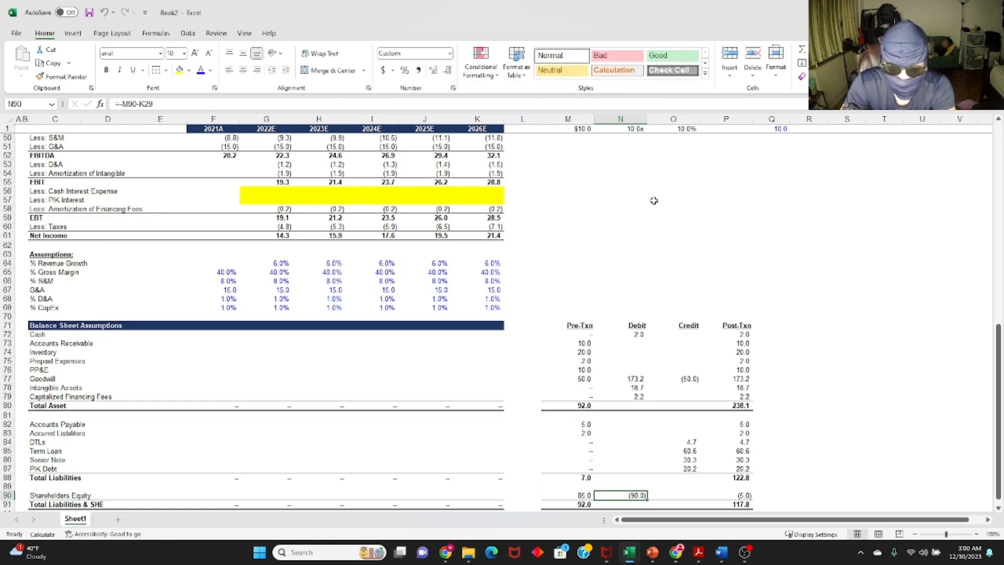
Enter the Shareholders Equity credit in O90 as the sum of Sponsor Equity Injection and Management Rollover, F33:F34.
key(Right)
text(=)
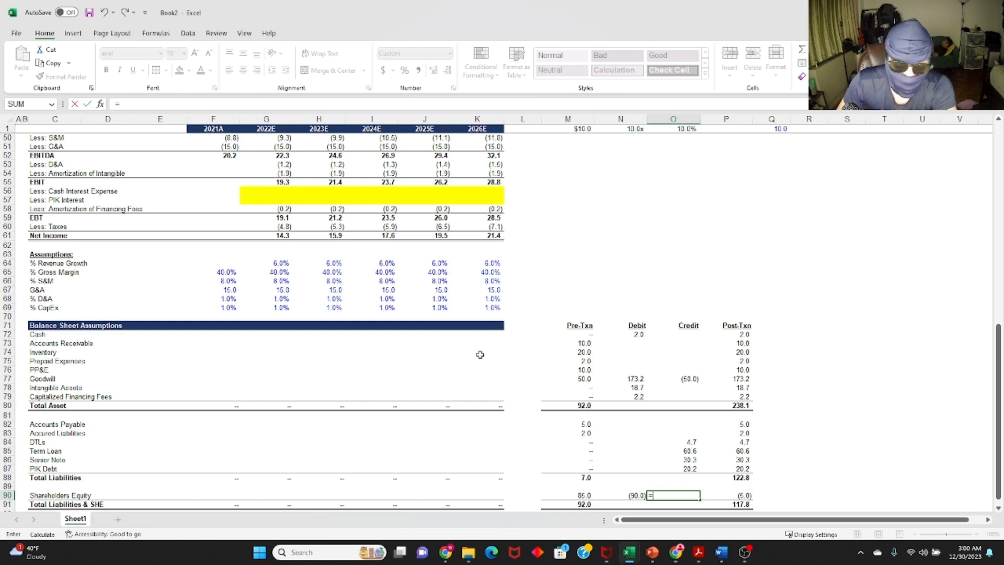
scroll(699, 378, down, 4)
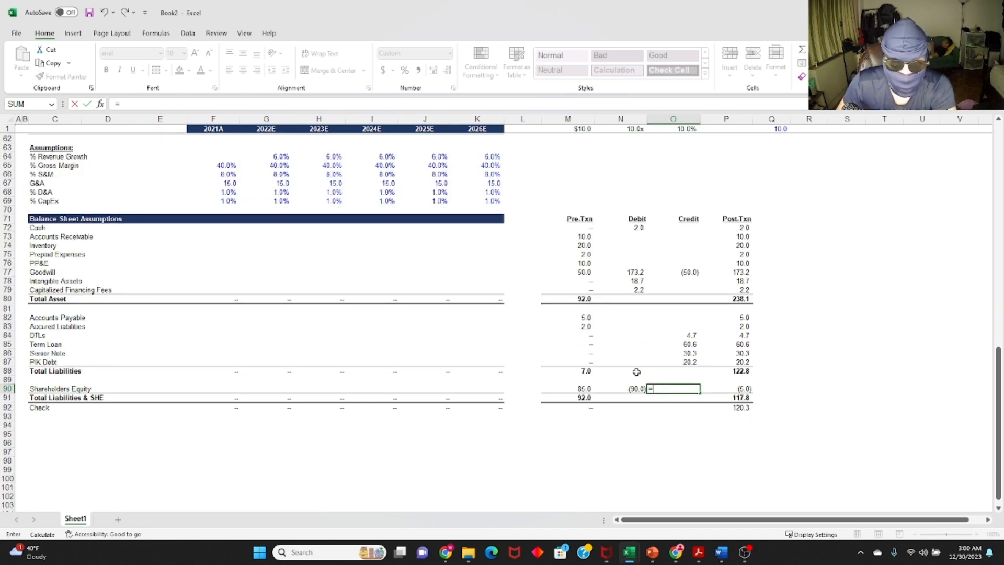
scroll(320, 270, up, 13)
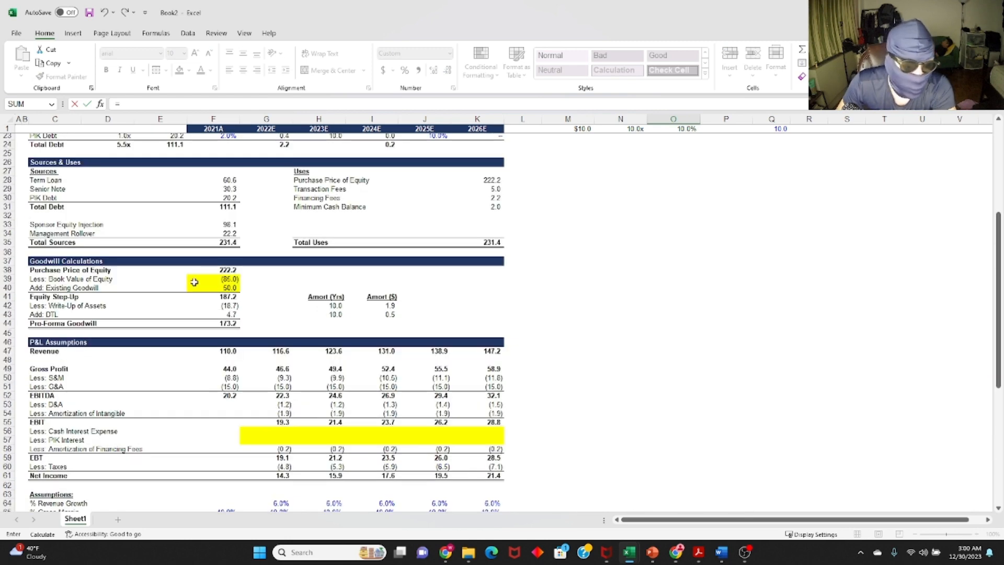
scroll(237, 276, up, 1)
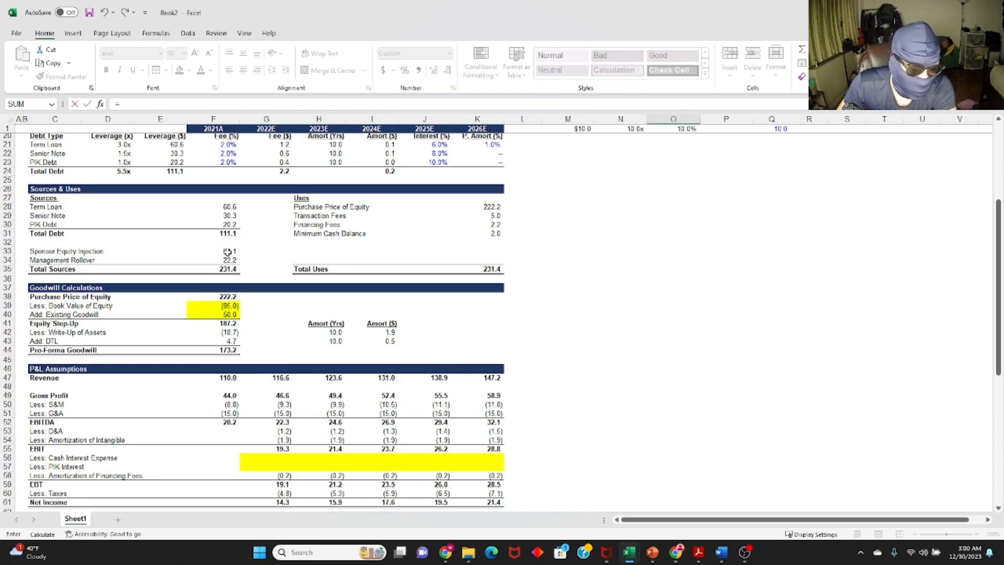
text(SUM()
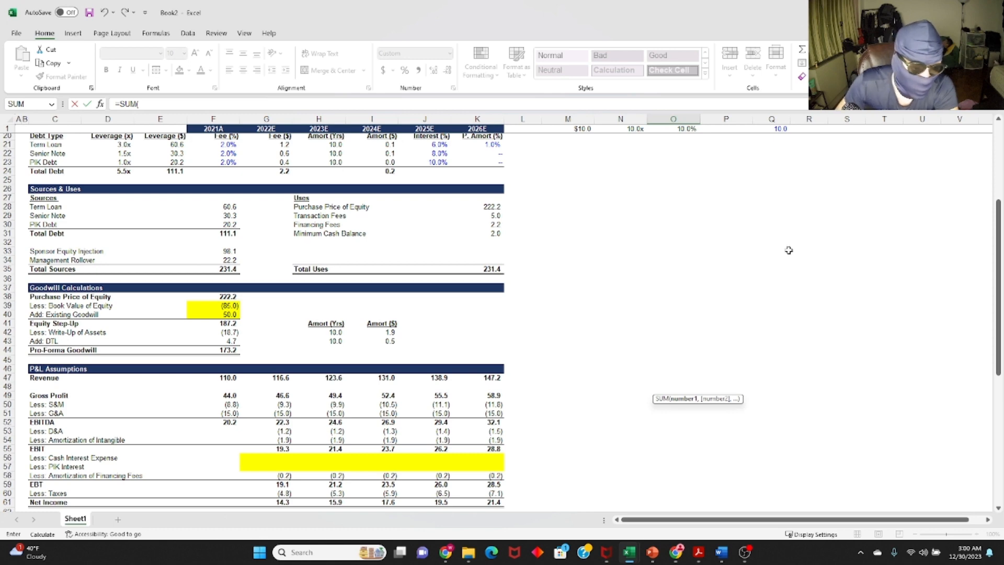
drag(214, 253, 220, 260)
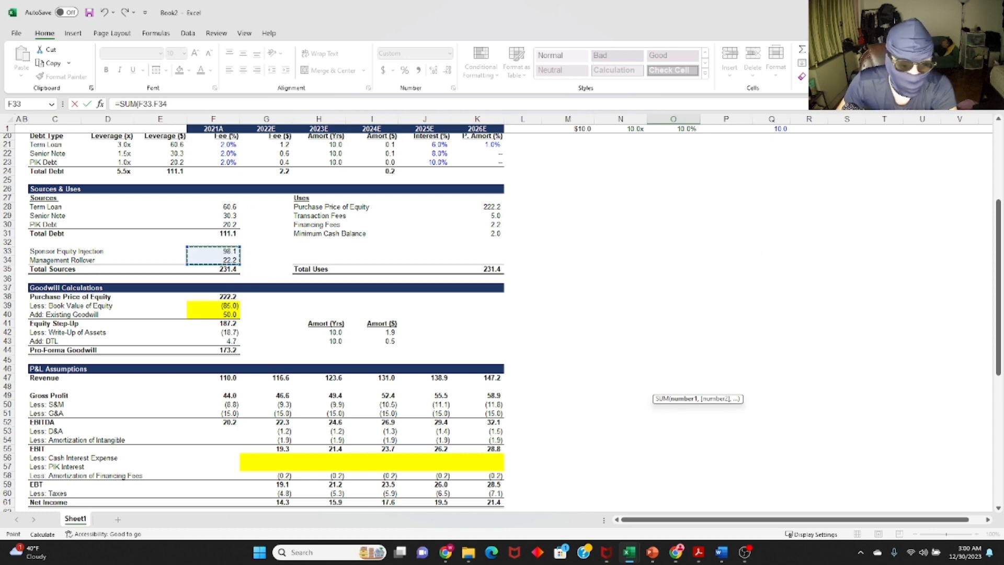
key(Return)
key(Return)
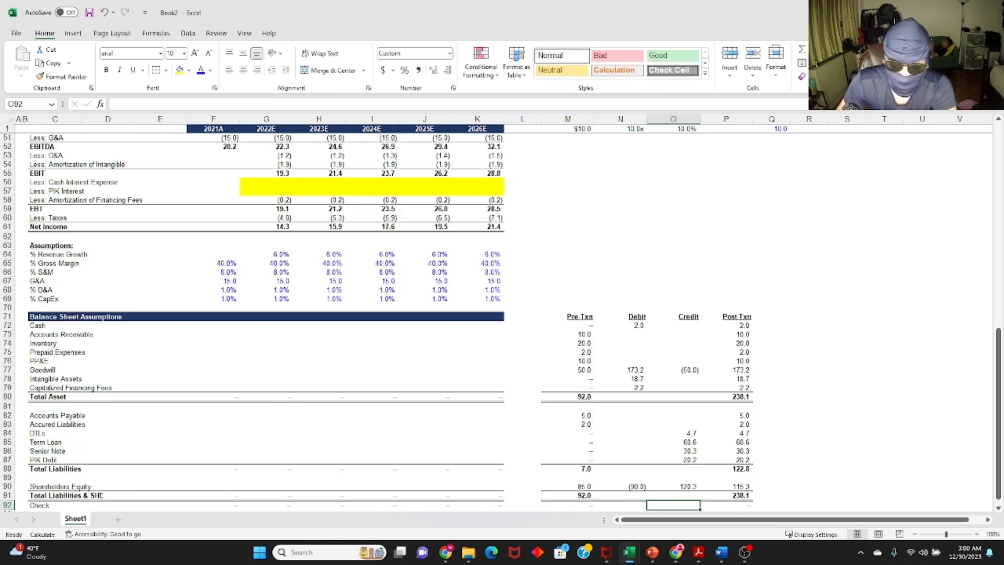
Review the Post Txn column of the balance sheet, from its heading down to the balance check in row 92.
scroll(533, 367, down, 4)
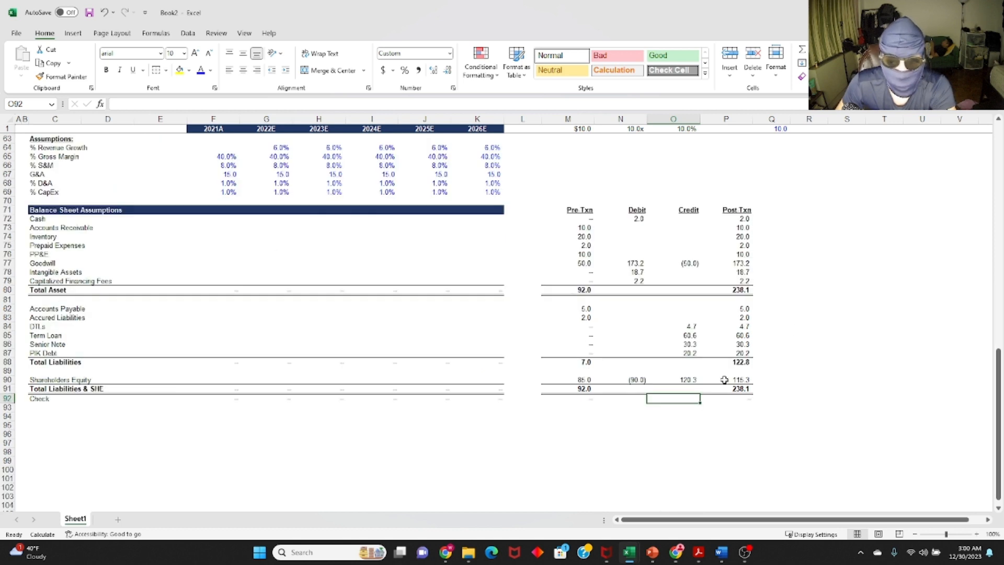
click(738, 400)
click(720, 381)
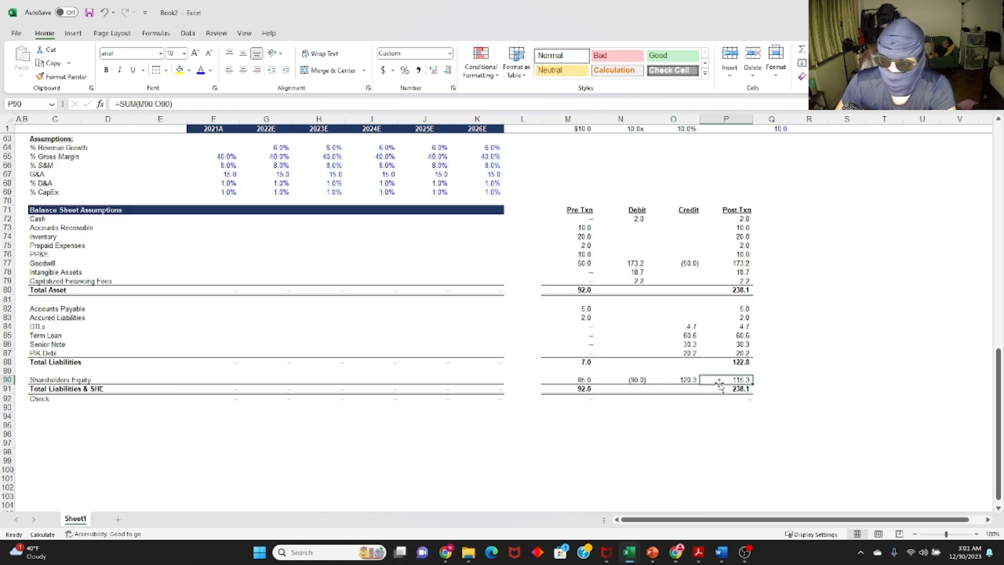
drag(737, 210, 738, 399)
click(424, 244)
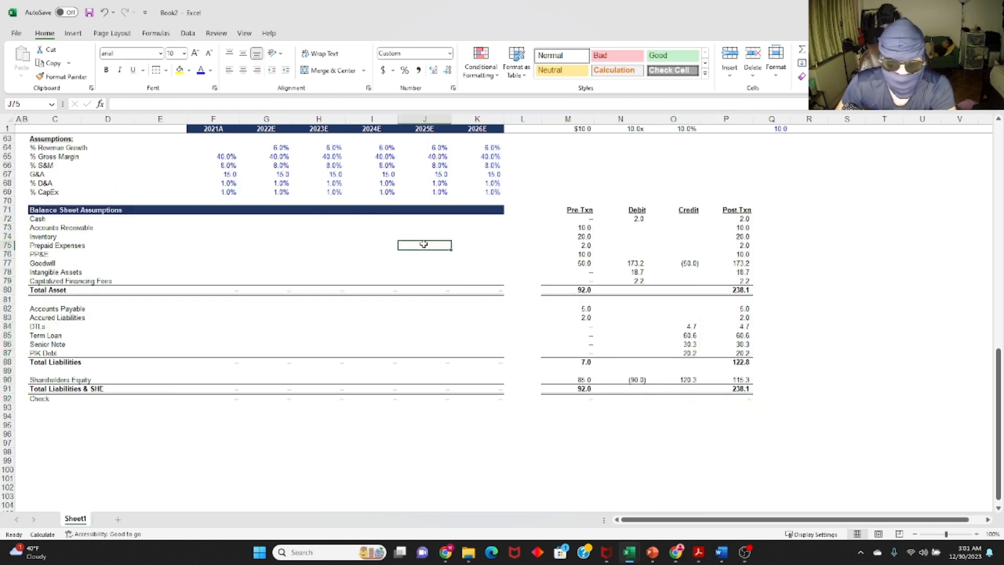
Link the 2021A Cash balance in F72 to the post-transaction balance with =P72.
click(119, 220)
key(Right)
key(Right)
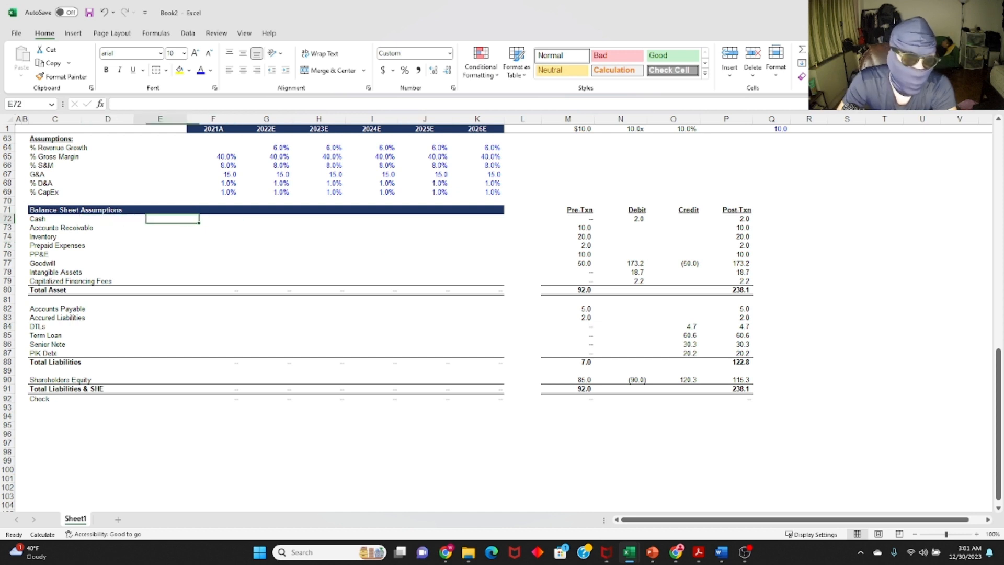
text(=)
key(ctrl+Right)
key(ctrl+Right)
key(ctrl+Right)
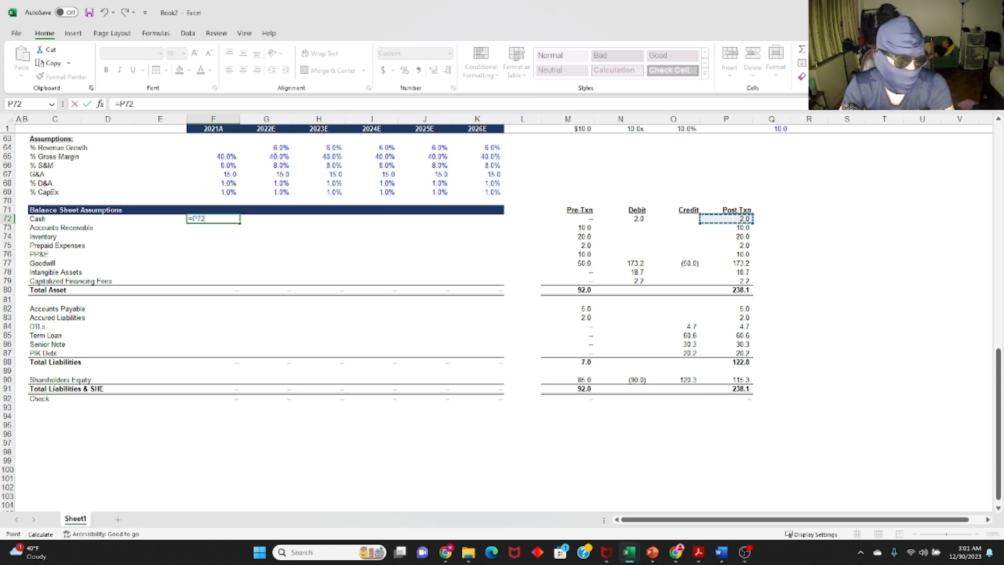
key(ctrl+Return)
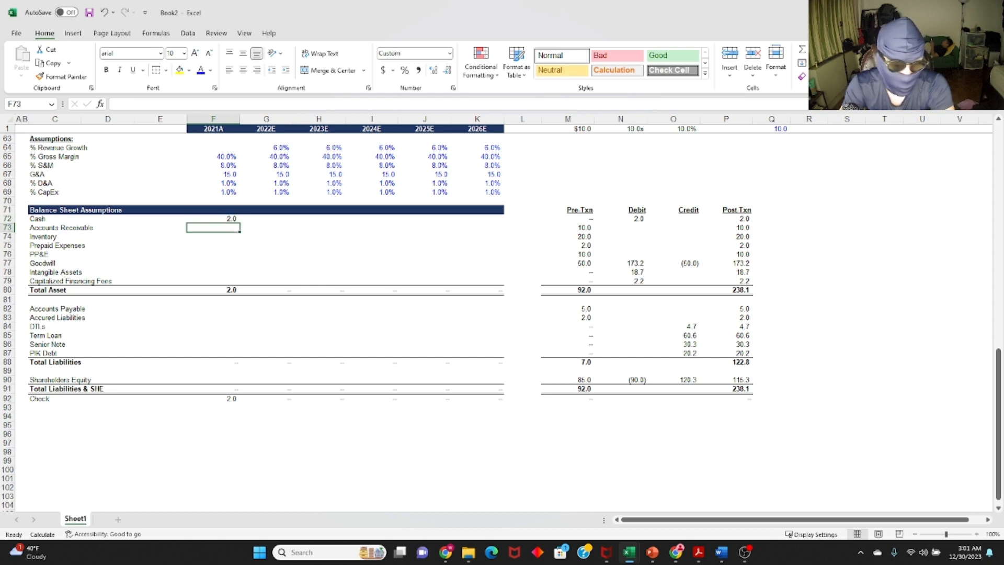
Copy the 2021A Cash link down through Capitalized Financing Fees, filling F72:F79.
key(ctrl+c)
key(shift+Down)
key(shift+Down)
key(shift+Down)
key(shift+Down)
key(shift+Down)
key(shift+Down)
key(shift+Down)
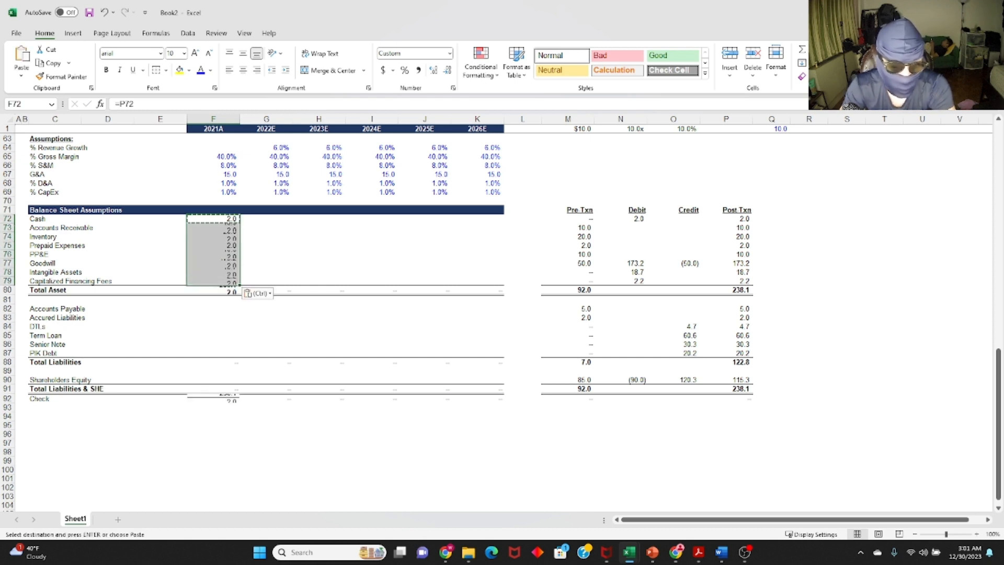
key(Return)
Link the 2021A Accounts Payable balance in F82 to the post-transaction balance with =P82.
key(ctrl+Down)
key(Down)
key(Down)
key(Down)
key(Up)
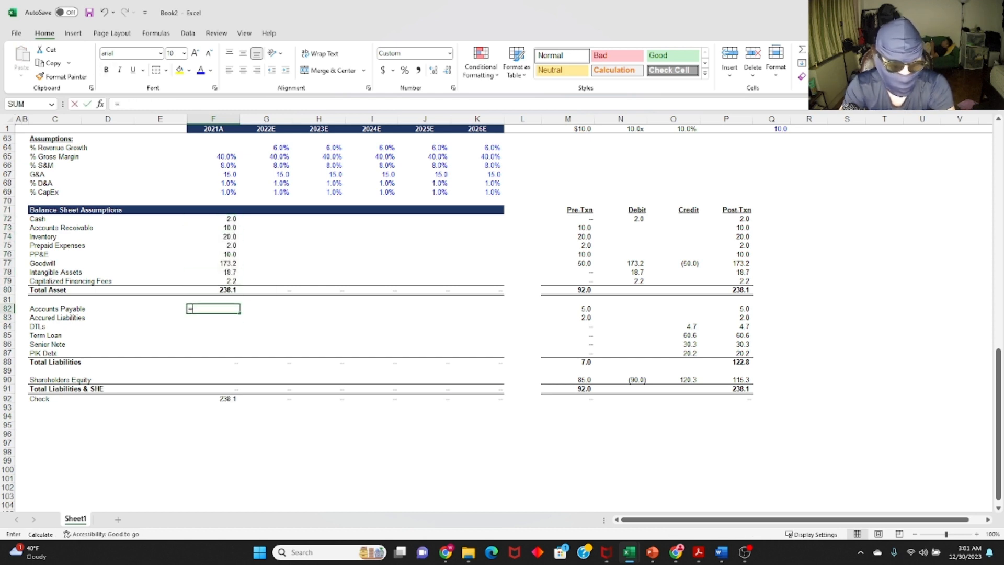
text(=)
key(ctrl+Right)
key(ctrl+Right)
key(Return)
key(Up)
Copy the Accounts Payable link down through PIK Debt, filling F82:F87.
key(ctrl+c)
key(shift+Down)
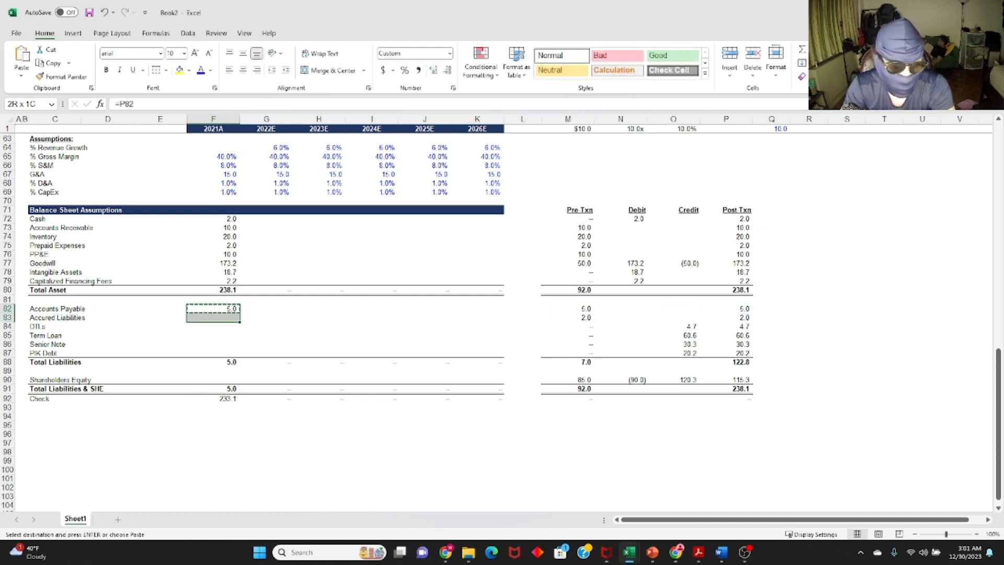
key(shift+Down)
key(shift+Down)
key(shift+Down)
key(shift+Down)
key(ctrl+v)
Link the 2021A Shareholders Equity in F90 to the post-transaction balance with =P90 and check the reference.
key(ctrl+Down)
key(Down)
key(Down)
key(Down)
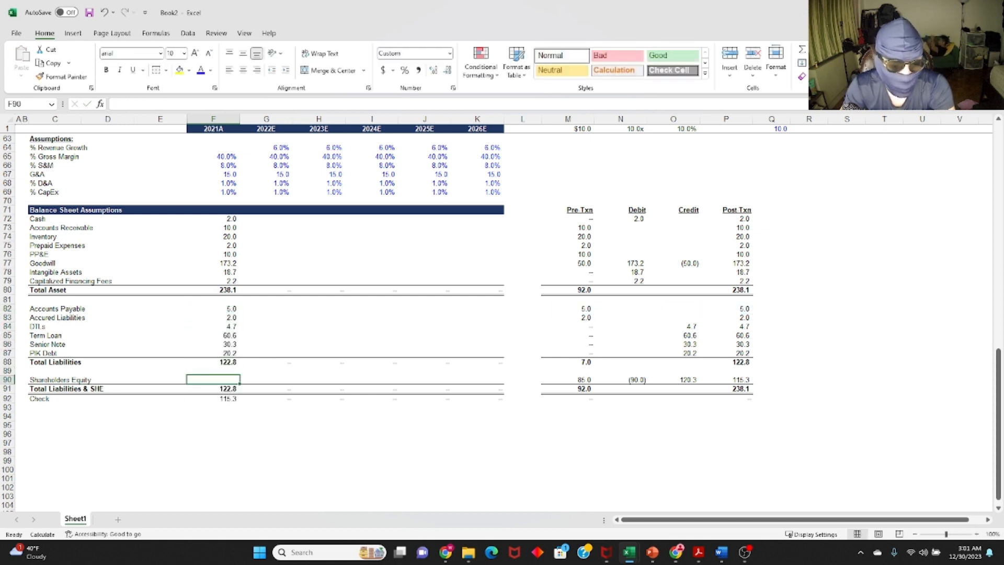
text(=)
key(ctrl+Right)
key(ctrl+Right)
key(Return)
key(Up)
key(F2)
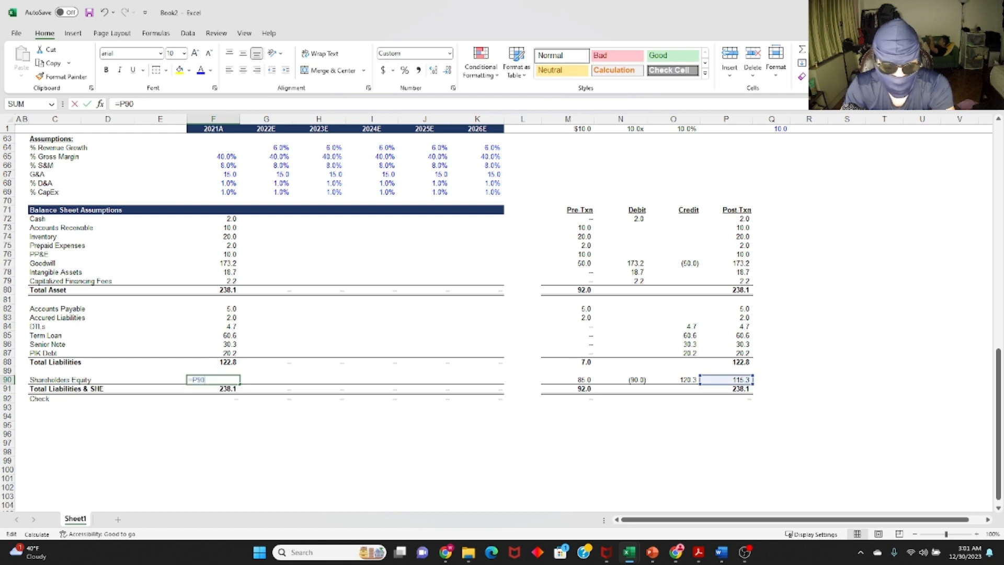
key(Escape)
Fill the projected Cash cells for 2022E to 2026E, G72:K72, with yellow.
key(Left)
key(Down)
key(Right)
key(Down)
key(Up)
key(Up)
key(ctrl+Up)
key(ctrl+Up)
key(ctrl+Up)
key(ctrl+Up)
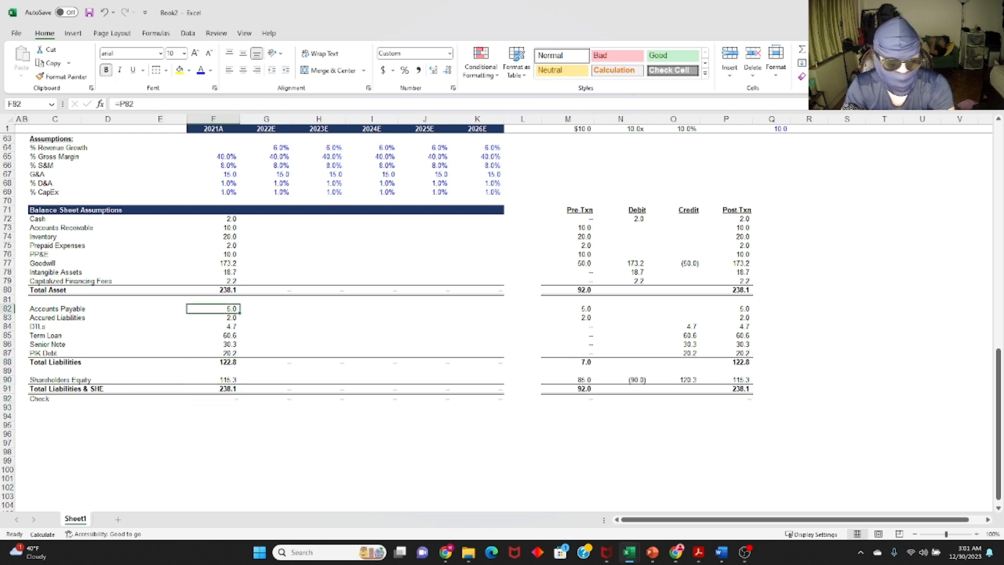
key(shift+Right)
key(shift+Right)
key(shift+Right)
key(shift+Right)
key(shift+Right)
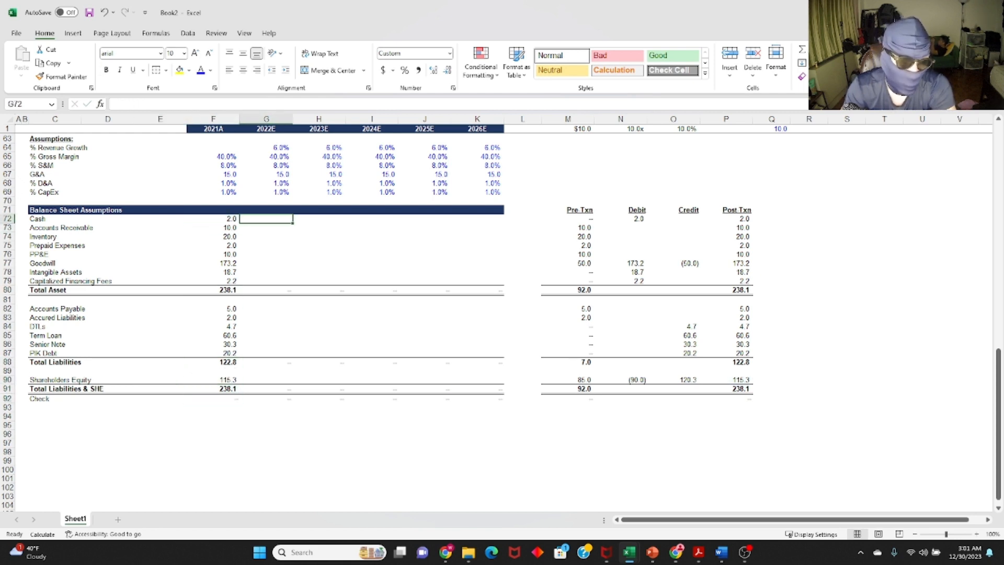
key(alt+h)
key(h)
key(Right)
key(Down)
key(Down)
key(Right)
key(Down)
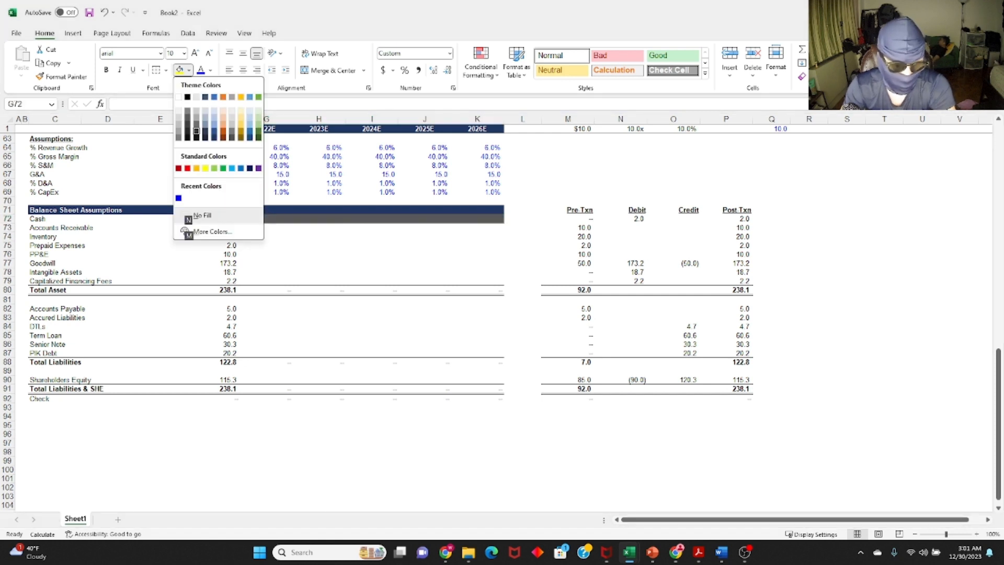
key(Down)
key(Down)
key(Down)
key(Right)
key(Right)
key(Right)
key(Return)
key(Down)
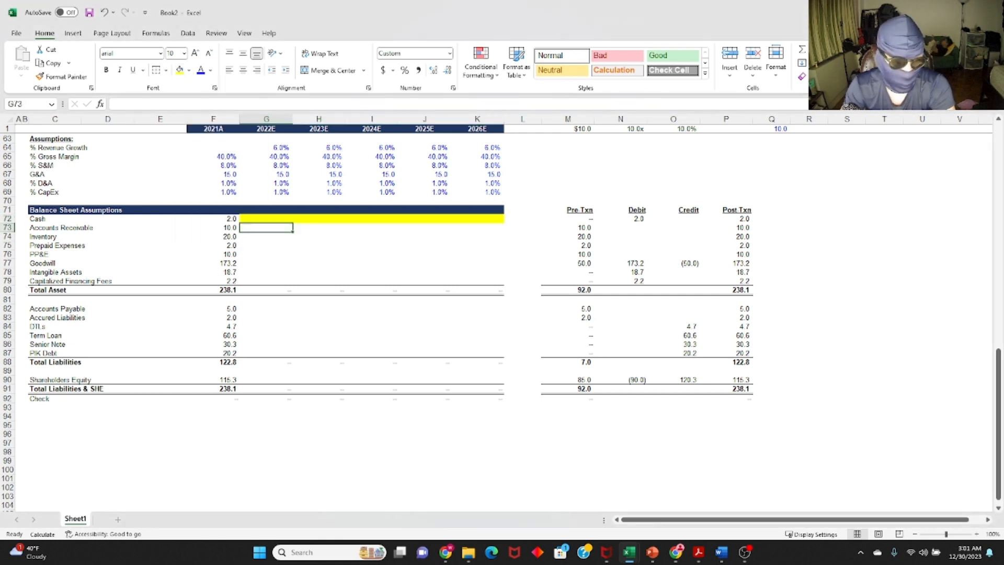
key(Down)
key(Down)
key(Up)
key(Up)
key(shift+space)
key(Down)
key(shift+space)
key(Down)
key(shift+space)
key(Down)
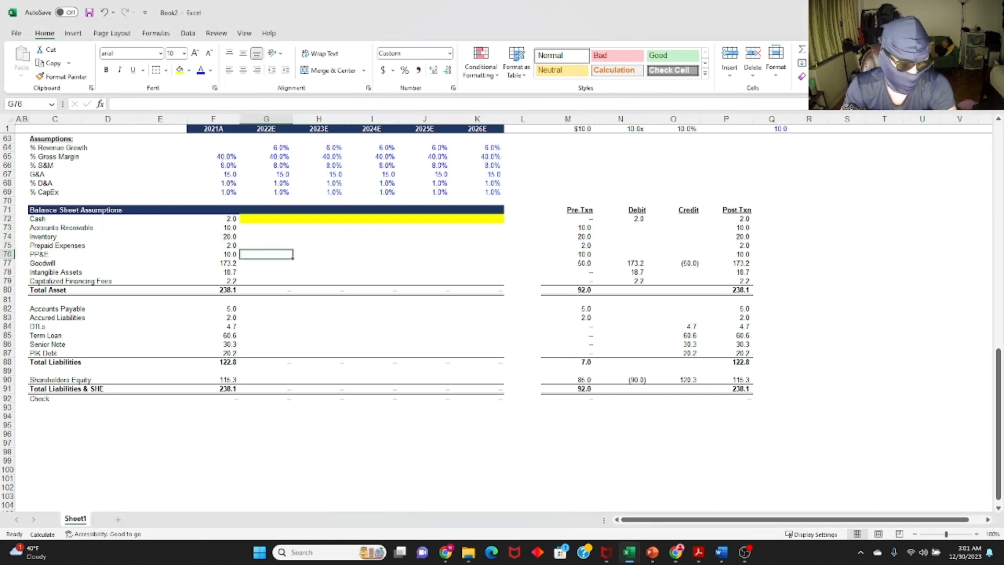
Highlight the 2022E–2026E cells of the PP&E, Goodwill, Intangible Assets and Capitalized Financing Fees rows (G76:K79) in yellow.
key(shift+space)
key(Down)
key(Up)
key(shift+Down)
key(shift+Down)
key(shift+Up)
key(shift+Up)
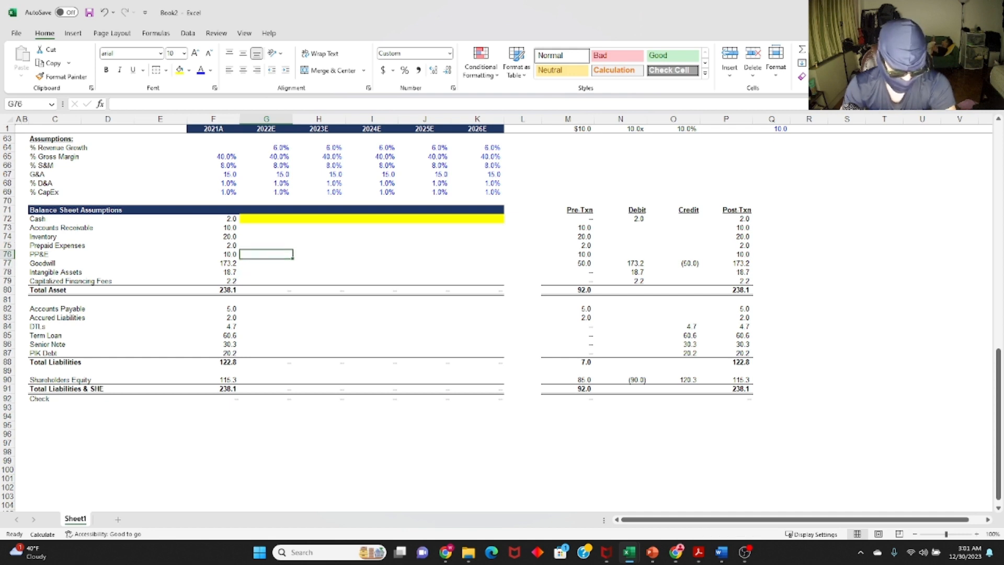
key(shift+Down)
key(shift+Down)
key(shift+Down)
key(shift+Right)
key(shift+Right)
key(shift+Right)
key(shift+Right)
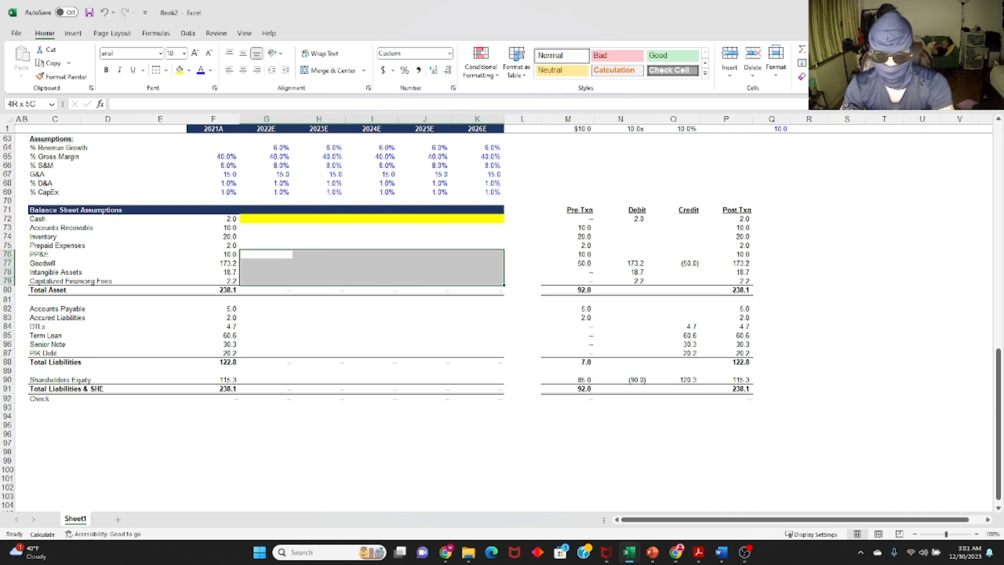
key(F4)
Highlight the 2022E–2026E cells of the DTLs, Term Loan, Senior Note and PIK Debt rows (G84:K87) in yellow.
key(Down)
key(Down)
key(Down)
key(Down)
key(Down)
key(Down)
key(Down)
key(Down)
key(Down)
key(Up)
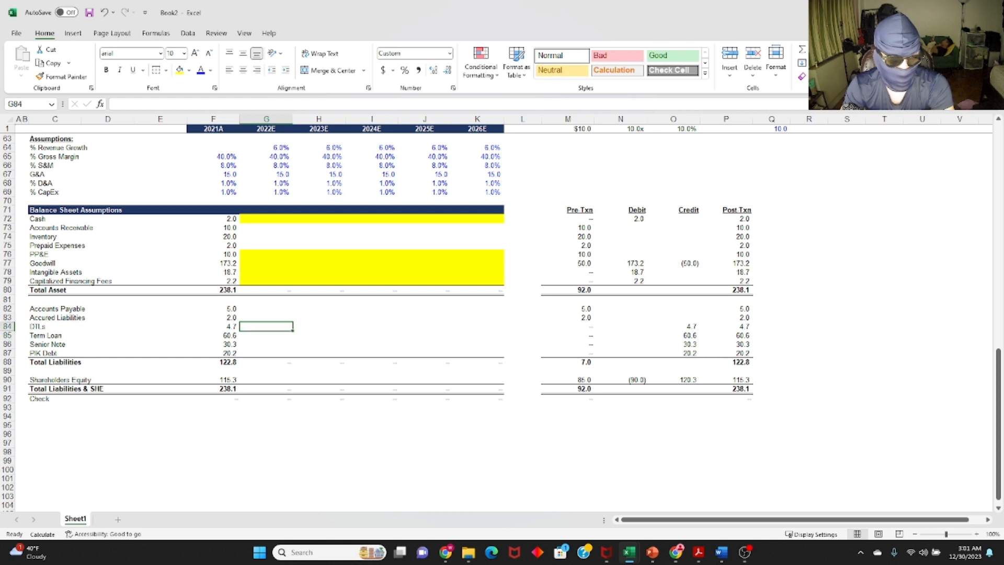
key(shift+Down)
key(shift+Down)
key(shift+Down)
key(shift+Right)
key(shift+Right)
key(shift+Right)
key(shift+Right)
key(shift+Left)
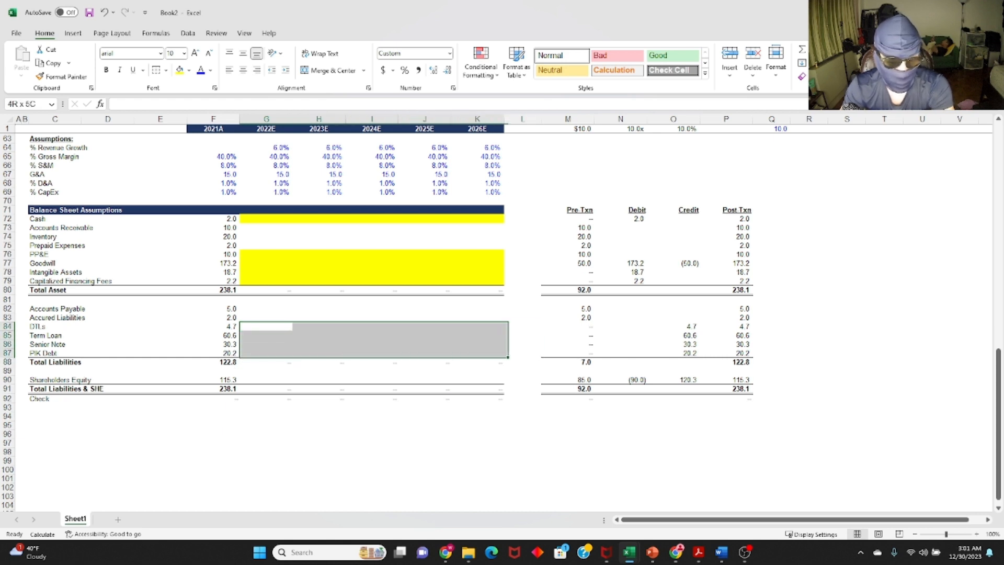
key(F4)
Highlight the 2022E–2026E cells of the Shareholders Equity row (G90:K90) in yellow.
key(Down)
key(Down)
key(Down)
key(Down)
key(Down)
key(Down)
key(shift+Right)
key(shift+Right)
key(shift+Right)
key(shift+Right)
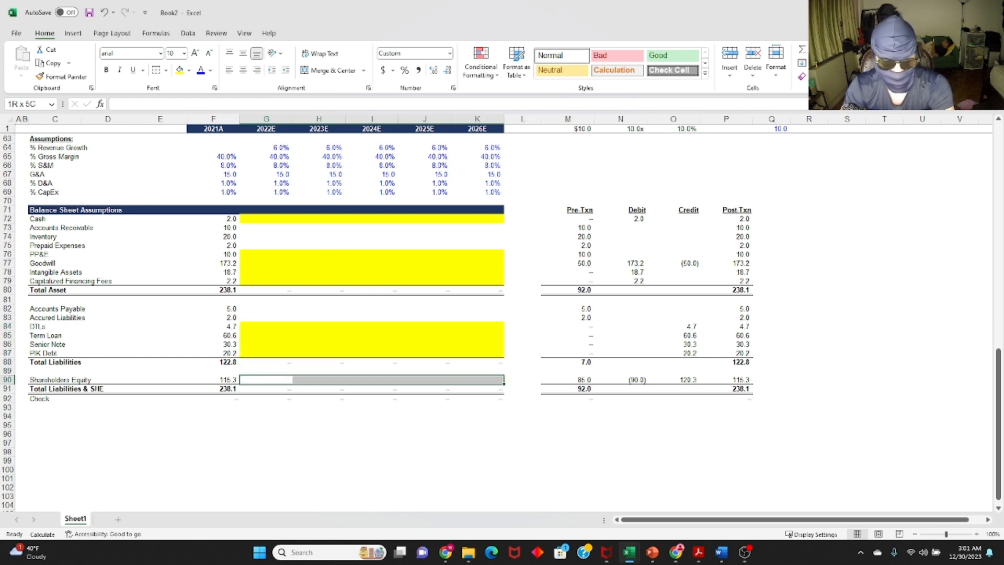
key(F4)
key(Down)
key(Up)
key(Up)
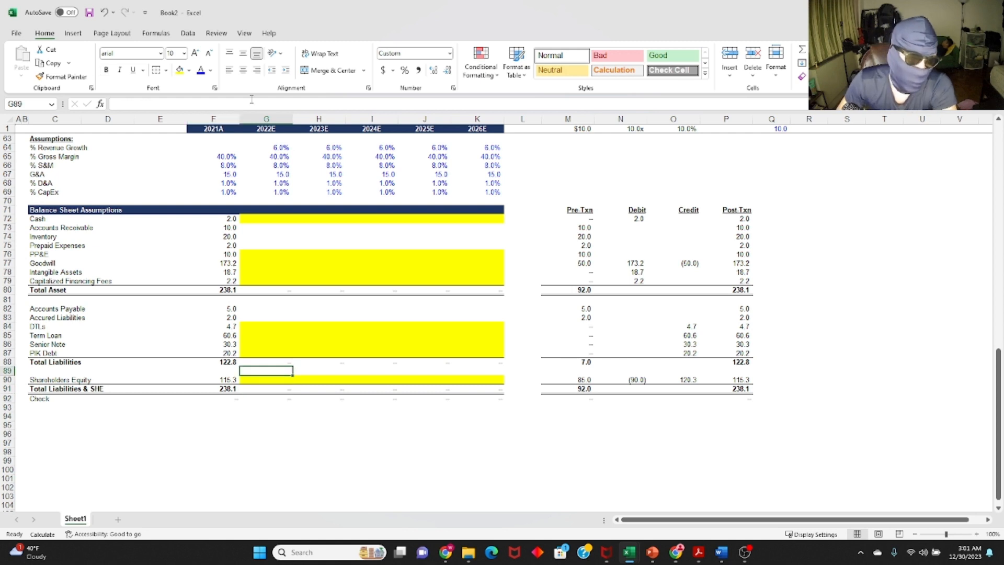
Review the unhighlighted working capital labels, from Accounts Receivable to Prepaid Expenses and from Accounts Payable to Accrued Liabilities.
click(73, 228)
key(shift+Down)
key(shift+Down)
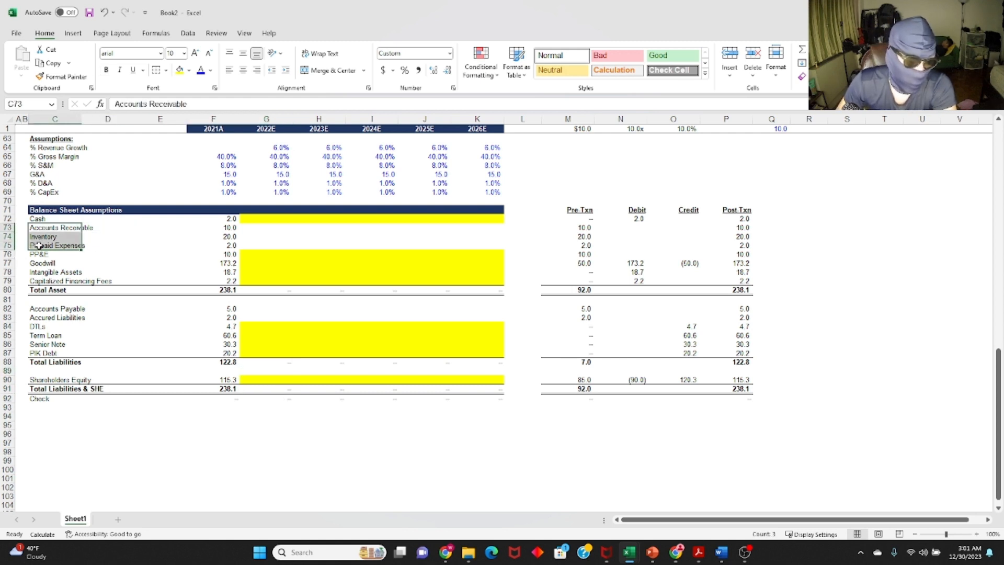
click(58, 316)
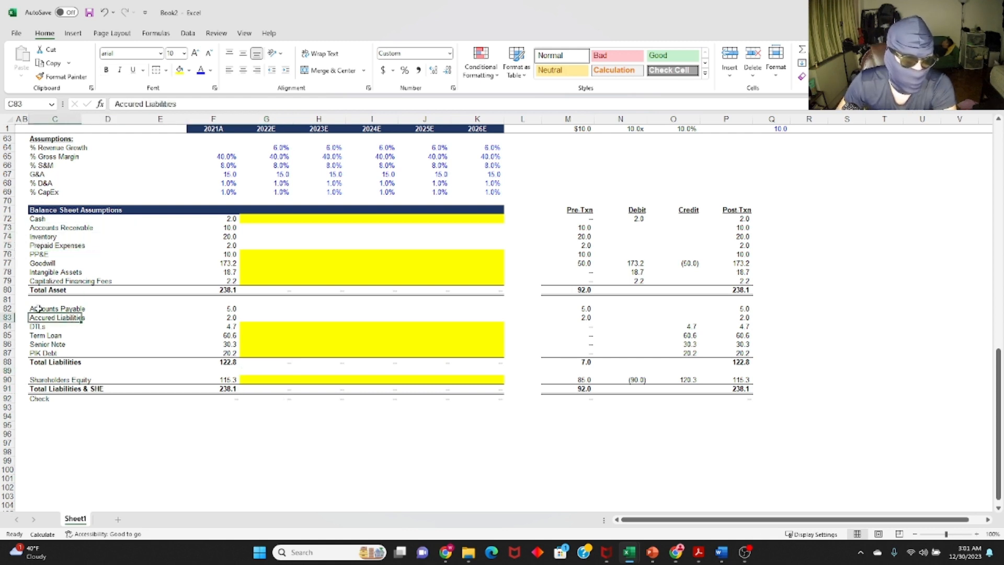
click(40, 310)
key(shift+Down)
Add the heading "DSO / DPO Assumptions" in C94 below the balance sheet and make it bold and underlined.
click(76, 380)
key(Down)
key(Down)
key(Down)
key(Down)
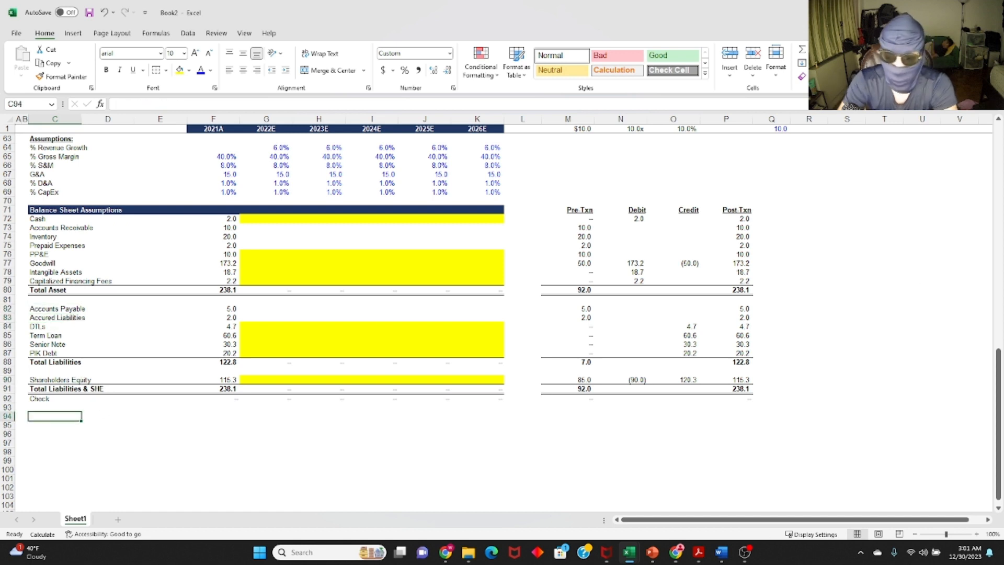
text(dso / dpo aSSSU)
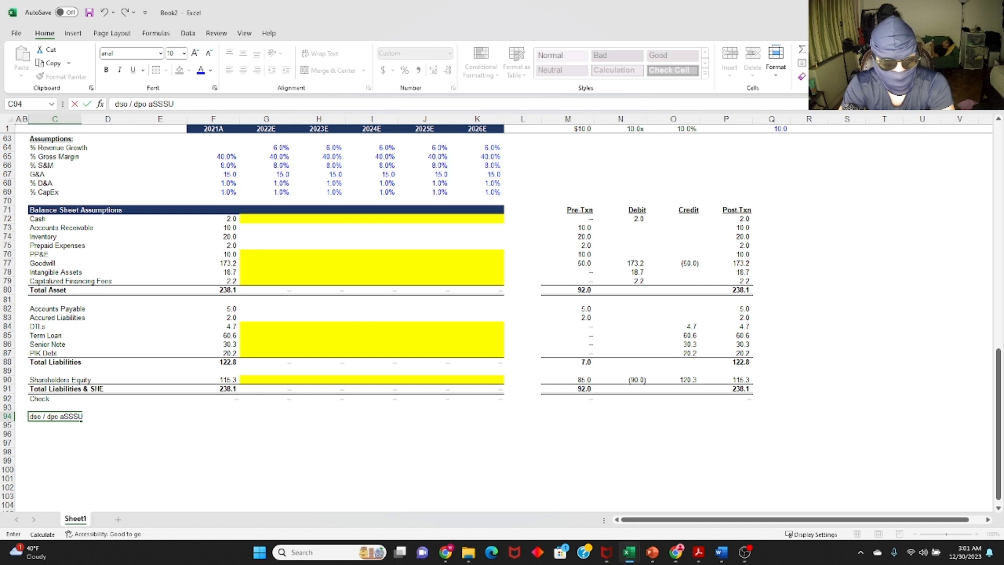
key(Escape)
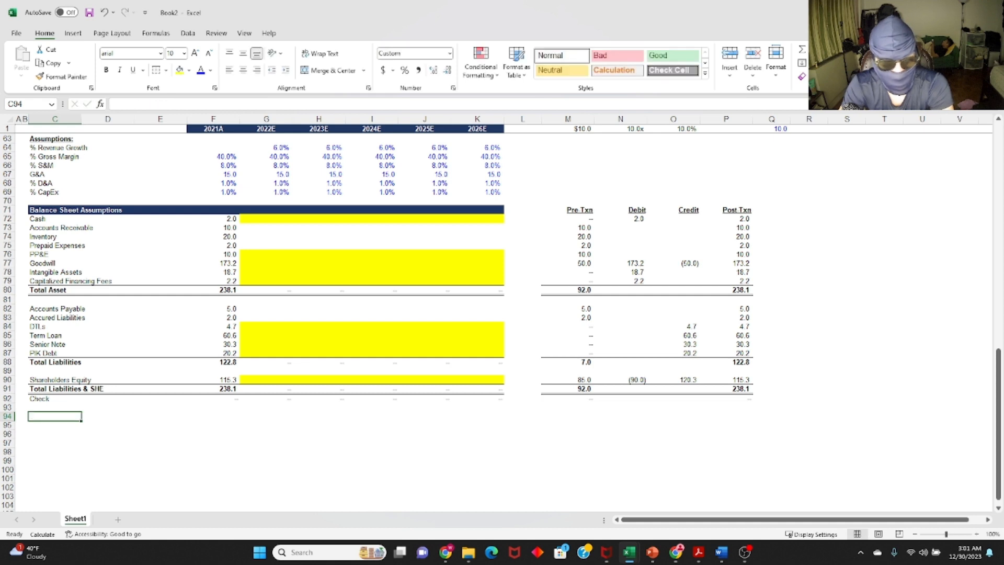
text(dso)
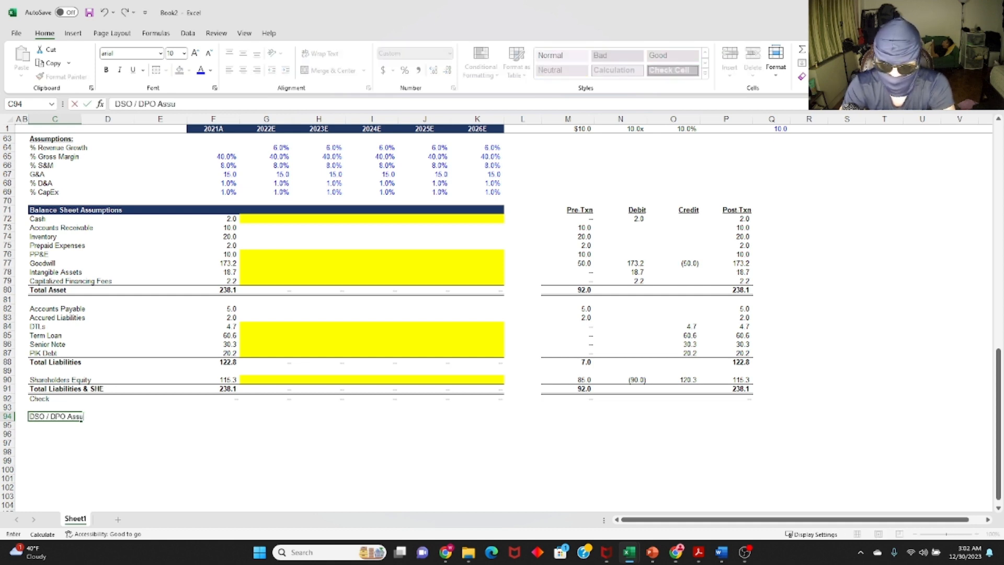
key(ctrl+Return)
key(ctrl+b)
key(ctrl+u)
key(Down)
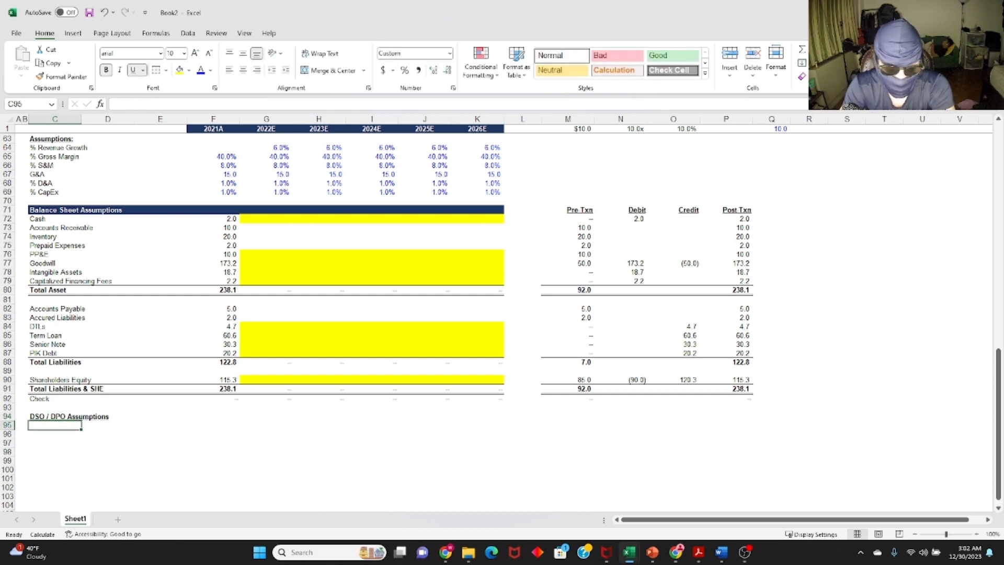
Link C95, the first label under the DSO / DPO heading, to the Accounts Receivable label with =C73.
click(89, 380)
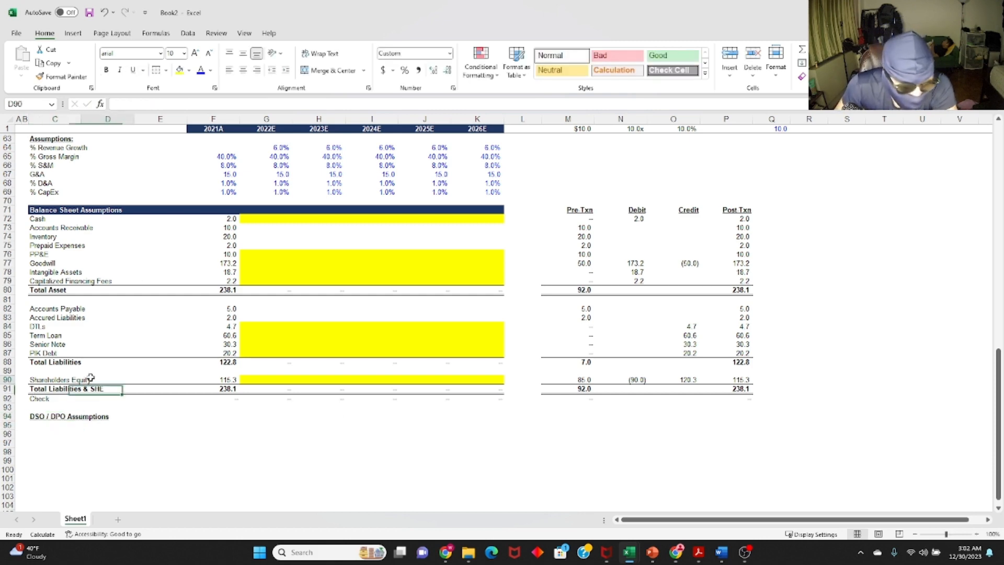
scroll(152, 331, down, 10)
scroll(115, 298, up, 7)
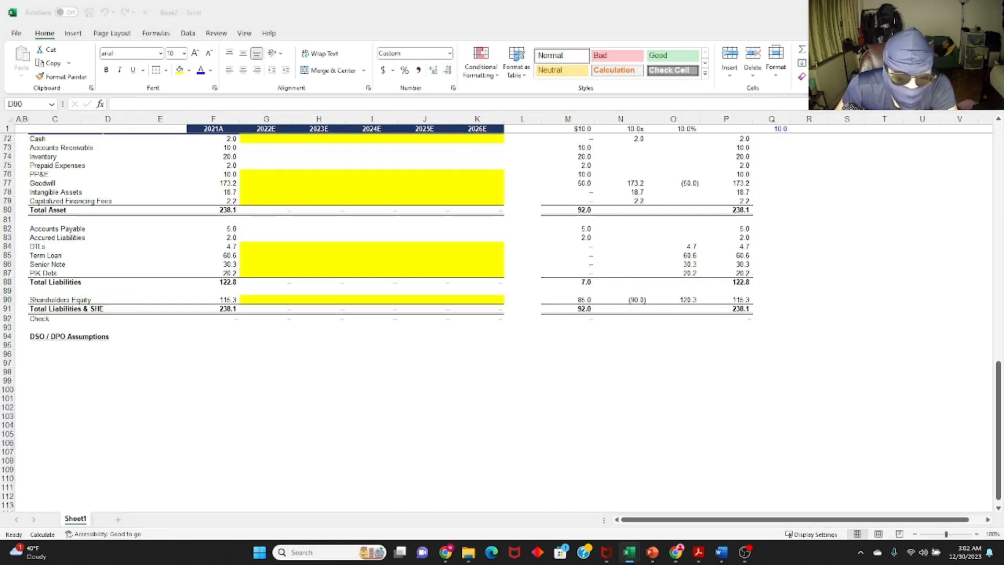
key(Down)
key(Up)
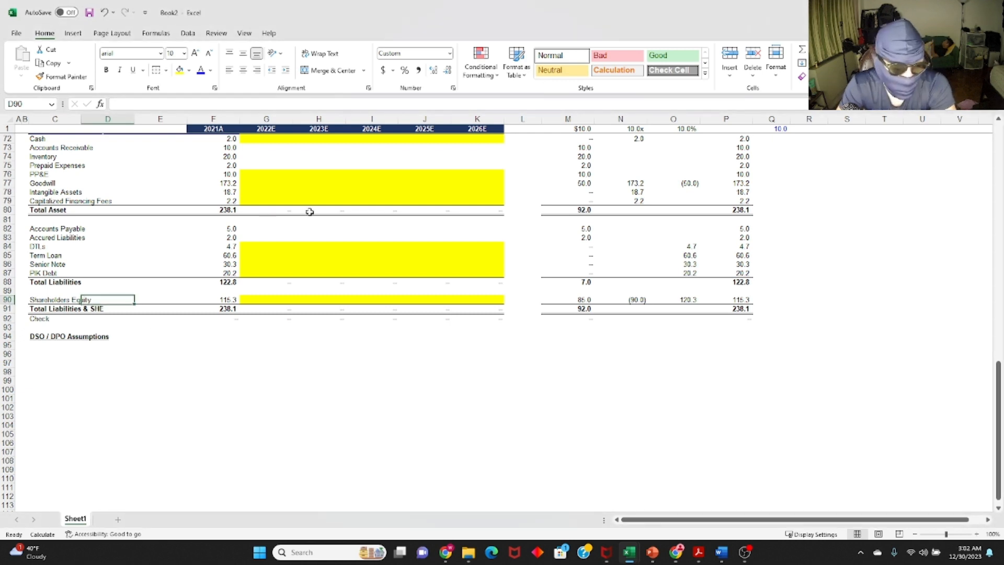
key(Down)
key(Down)
key(Down)
key(Left)
key(Down)
key(Down)
text(=)
key(Up)
key(Up)
key(Up)
key(Up)
key(Up)
key(Up)
key(Up)
key(Up)
key(Up)
key(Up)
key(Up)
key(Up)
key(Up)
key(Up)
key(Up)
key(Up)
key(Up)
key(Up)
key(Up)
key(Up)
key(Up)
key(Up)
key(Up)
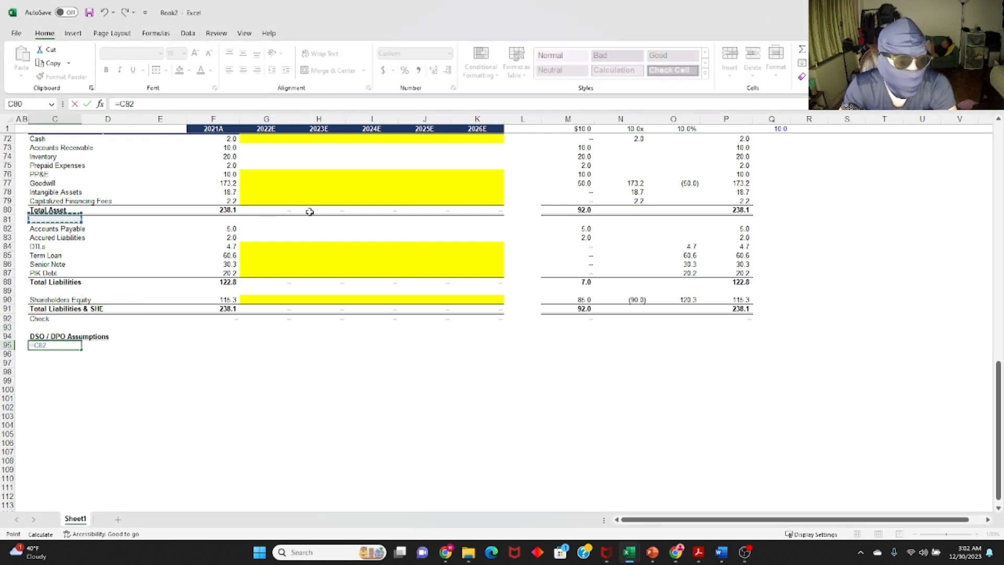
key(Down)
key(Down)
key(Return)
Copy the Accounts Receivable label link down to C97 for Inventory and Prepaid Expenses, and check the copied references.
key(Up)
key(ctrl+c)
key(shift+Down)
key(shift+Down)
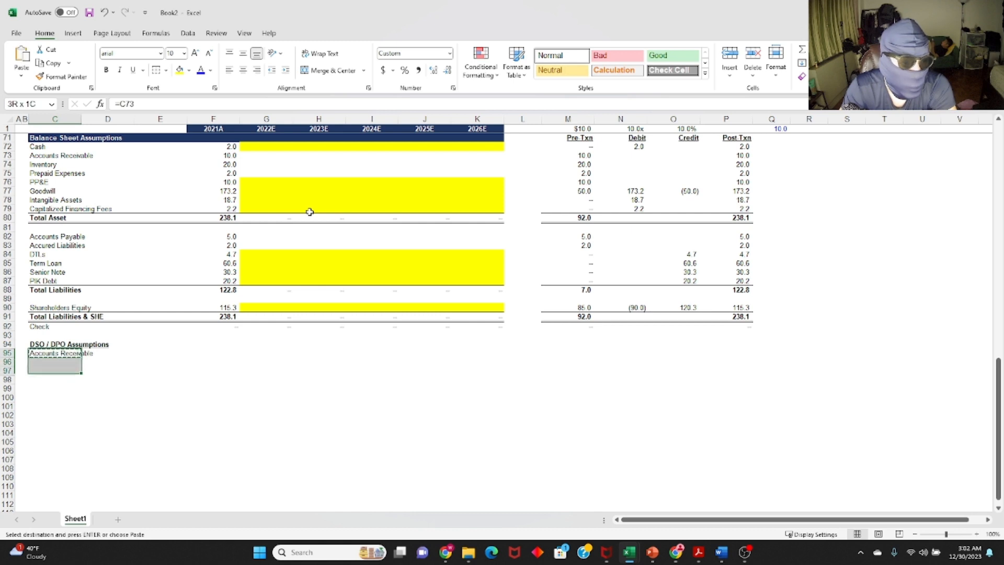
key(ctrl+v)
key(Escape)
key(Down)
key(Up)
key(F2)
key(Escape)
key(Down)
key(Down)
key(F2)
key(Escape)
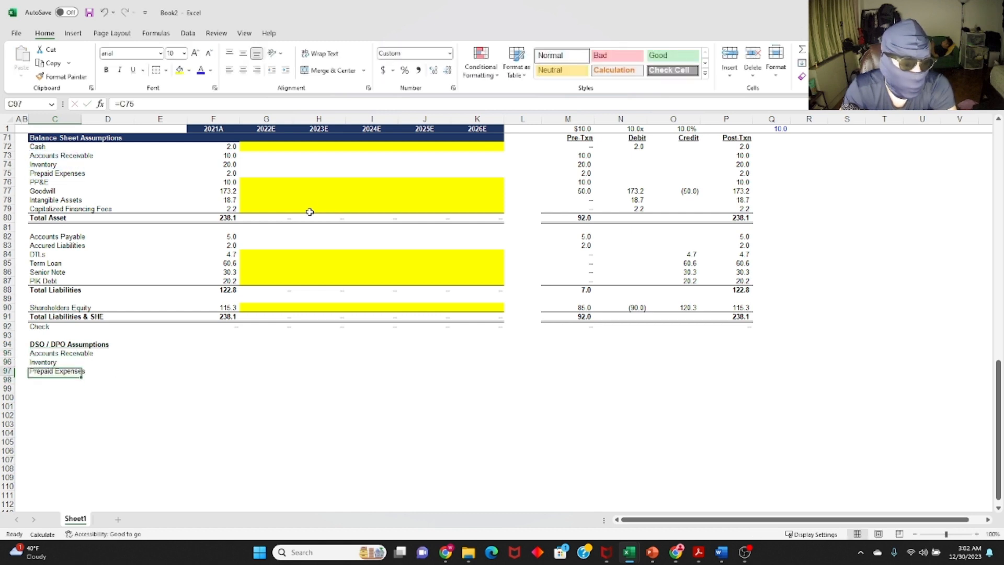
Link C98, the label below Prepaid Expenses, to the Accounts Payable label with =C82.
key(Down)
text(=)
key(Up)
key(Up)
key(Up)
key(Up)
key(Up)
key(Up)
key(Up)
key(Up)
key(Up)
key(Up)
key(Up)
key(Up)
key(Up)
key(Up)
key(Up)
key(Up)
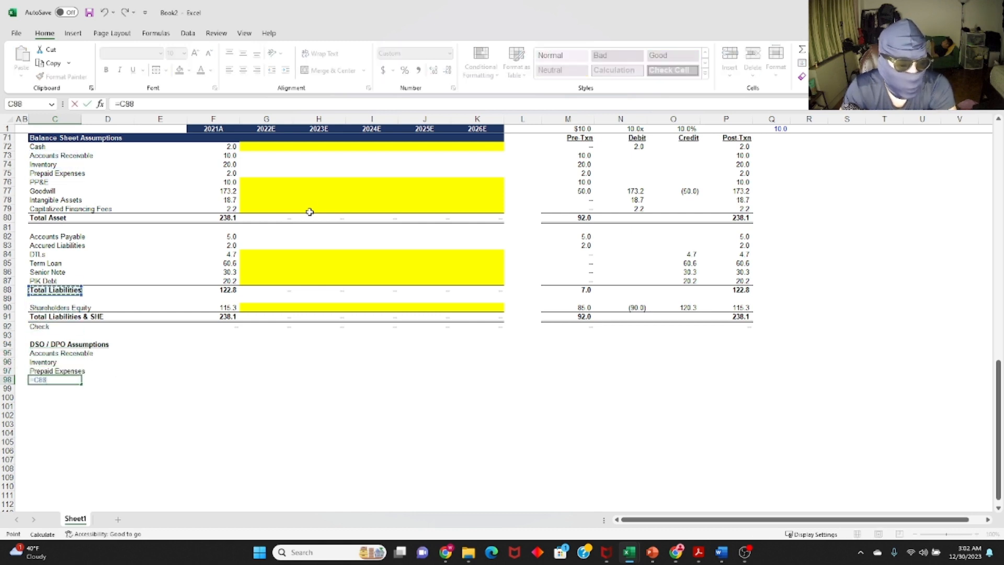
key(Return)
Copy the Accounts Payable label link down through C100 and inspect the reference in C98.
key(Up)
key(ctrl+c)
key(shift+Down)
key(shift+Down)
key(ctrl+v)
key(Escape)
key(Down)
key(Up)
key(F2)
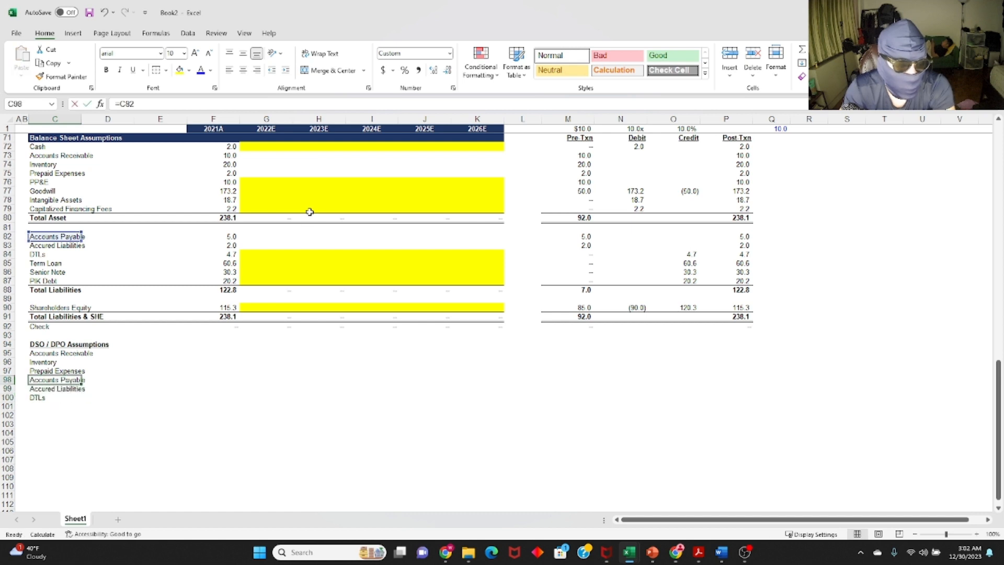
Check the references in the labels below Accounts Payable and clear the surplus DTLs label from C100.
key(Escape)
key(Down)
key(F2)
key(Escape)
key(Down)
key(F2)
key(Escape)
key(Delete)
Convert the linked DSO / DPO labels in C95:C99 to plain text by pasting them over themselves as values.
key(Up)
key(Up)
key(Up)
key(Up)
key(Up)
key(shift+Down)
key(shift+Down)
key(shift+Down)
key(shift+Down)
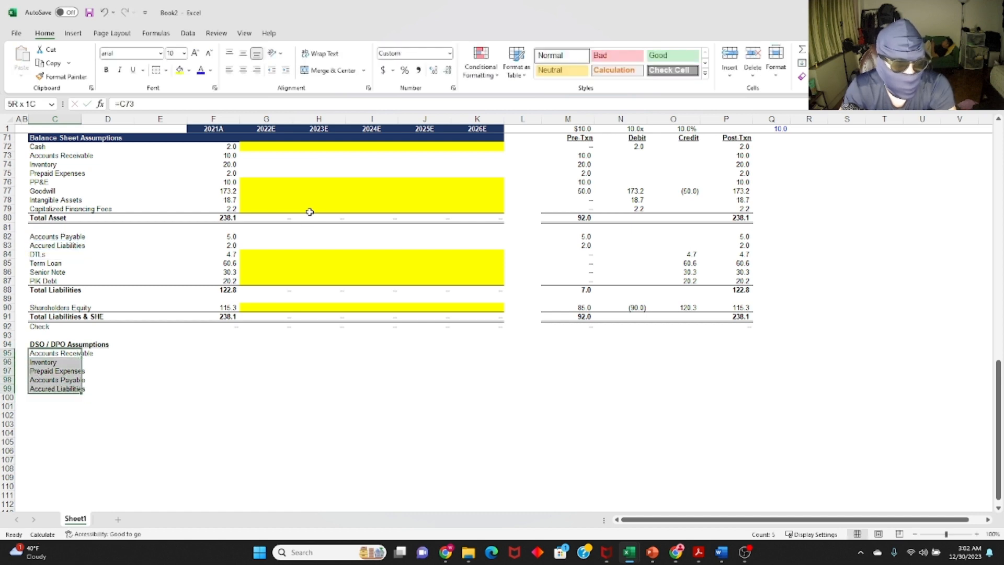
key(ctrl+c)
key(alt+e)
key(s)
key(v)
key(Return)
key(Escape)
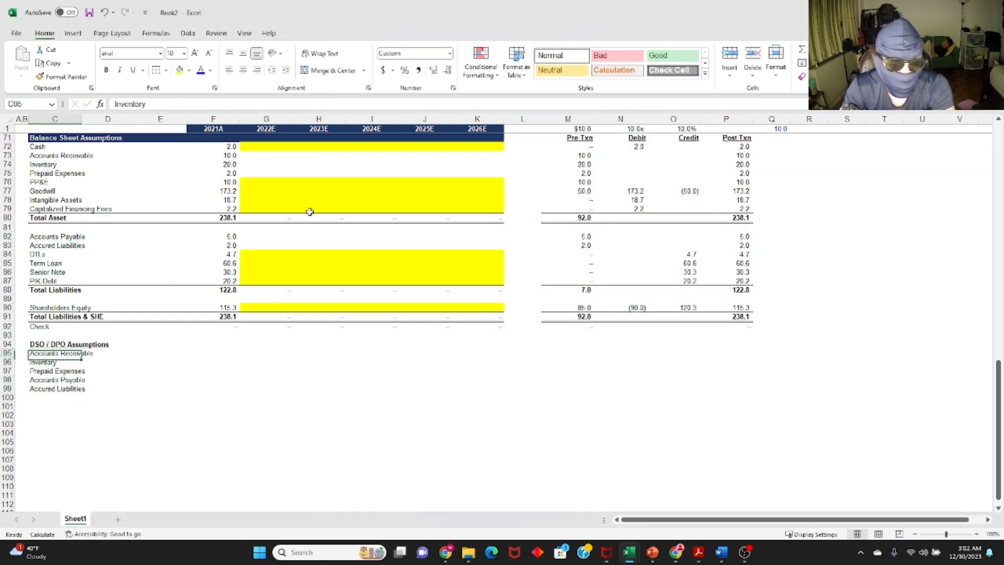
Calculate the 2021A Accounts Receivable days in F95 from receivables and revenue with =F73/F47*365.
key(Down)
key(Up)
key(Right)
key(Right)
key(Right)
key(Right)
key(Left)
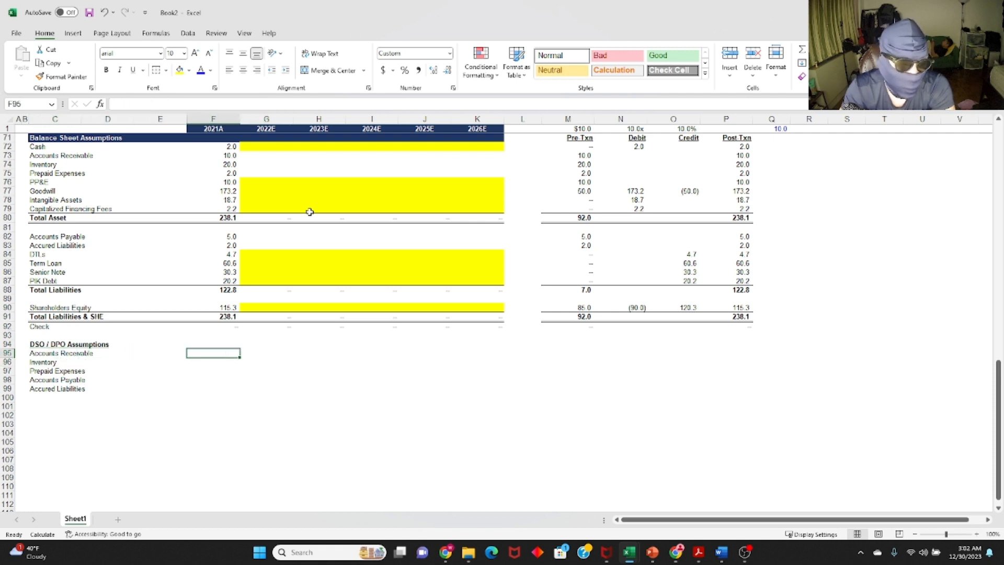
key(Right)
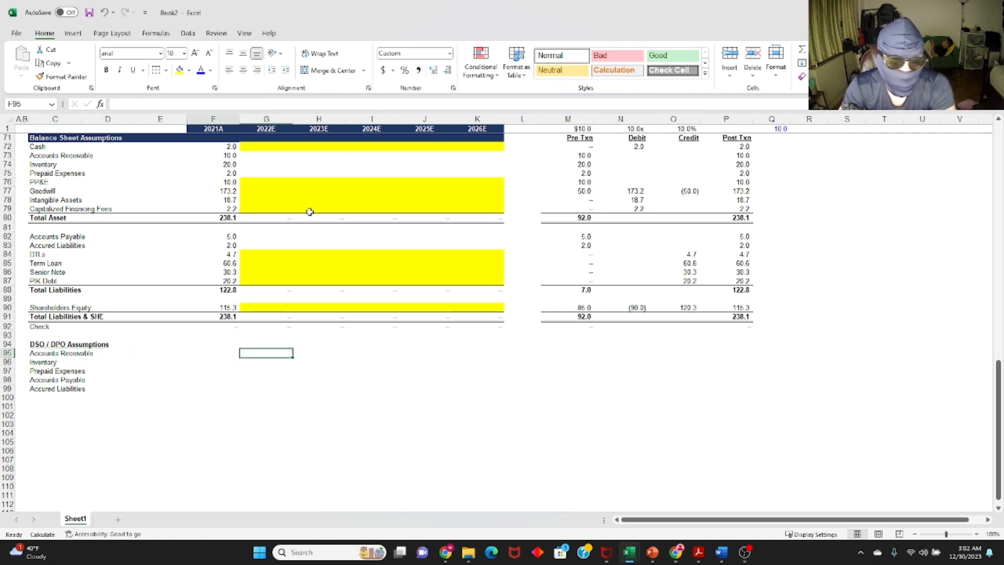
key(Left)
key(Right)
key(Left)
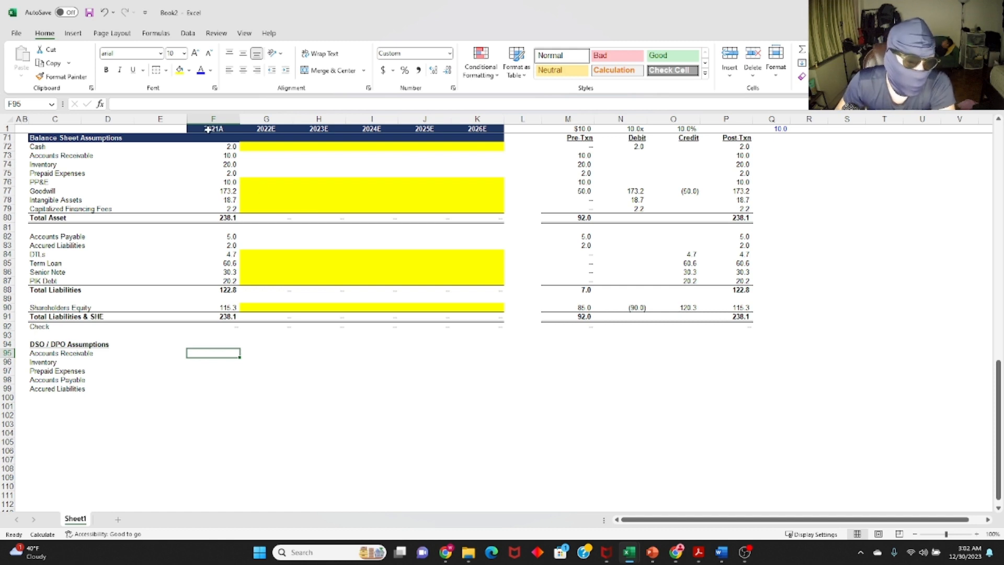
click(225, 154)
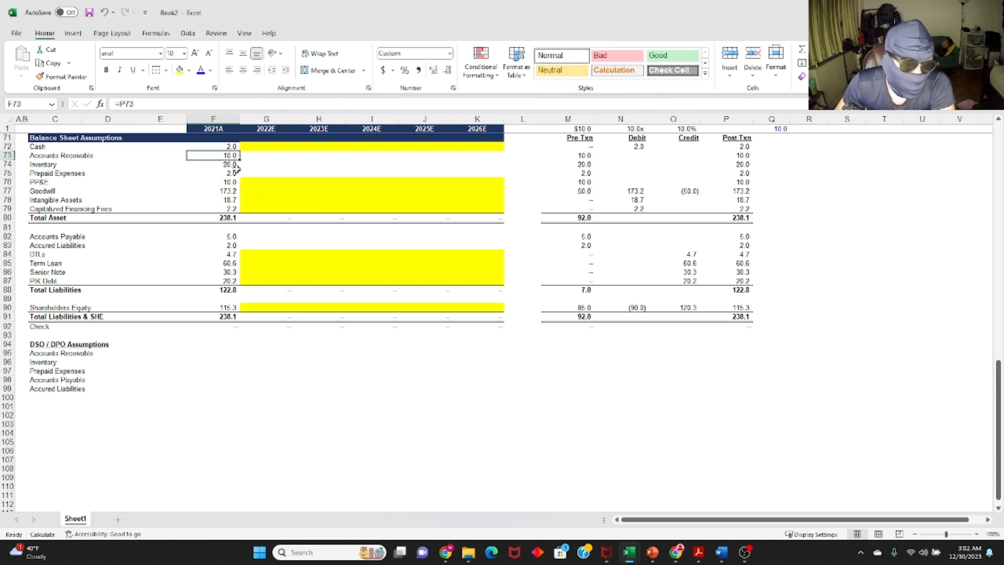
click(211, 352)
text(=)
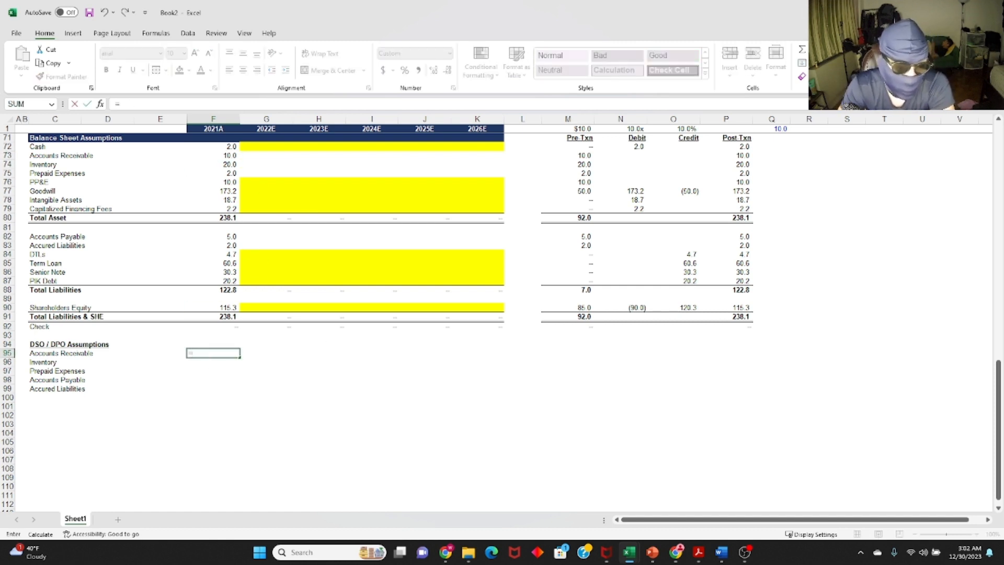
key(Up)
key(Up)
key(Up)
key(Up)
key(Up)
key(Up)
key(Up)
key(Up)
key(Up)
key(Up)
key(Up)
key(Up)
key(Up)
key(Up)
key(Up)
key(Up)
key(Up)
key(Up)
key(Up)
key(Up)
key(Up)
key(Up)
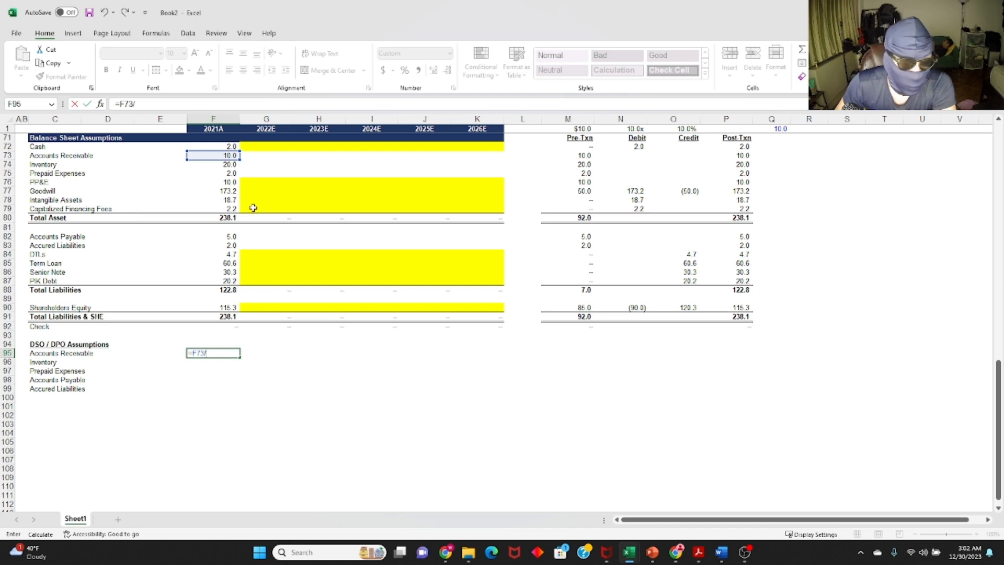
text(/)
key(Up)
key(Up)
key(Up)
key(Up)
key(Up)
key(Up)
key(Up)
key(Up)
key(Up)
key(Up)
key(Up)
key(Up)
key(Up)
key(Up)
key(Up)
key(Up)
key(Up)
key(Up)
key(Up)
key(Up)
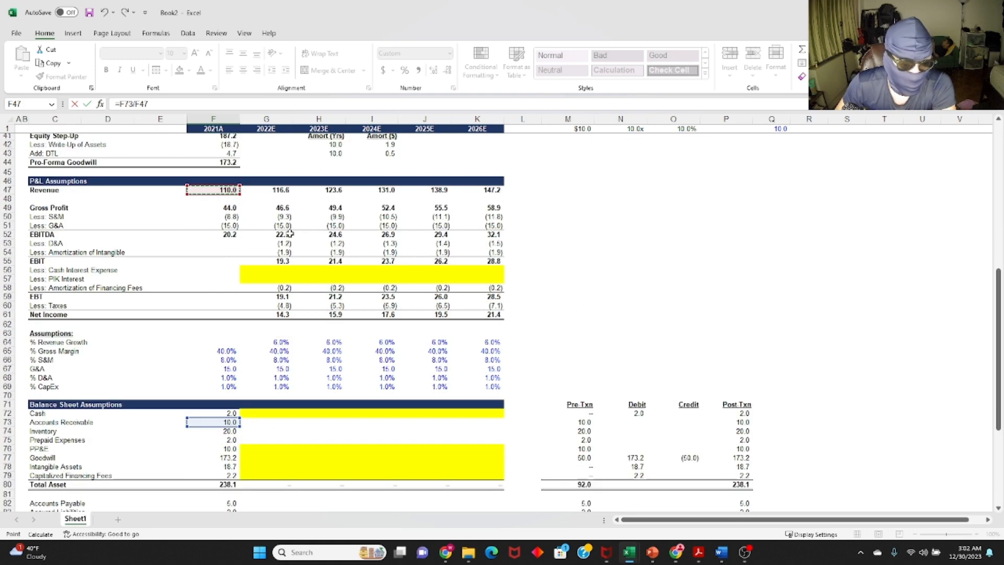
scroll(987, 129, down, 2)
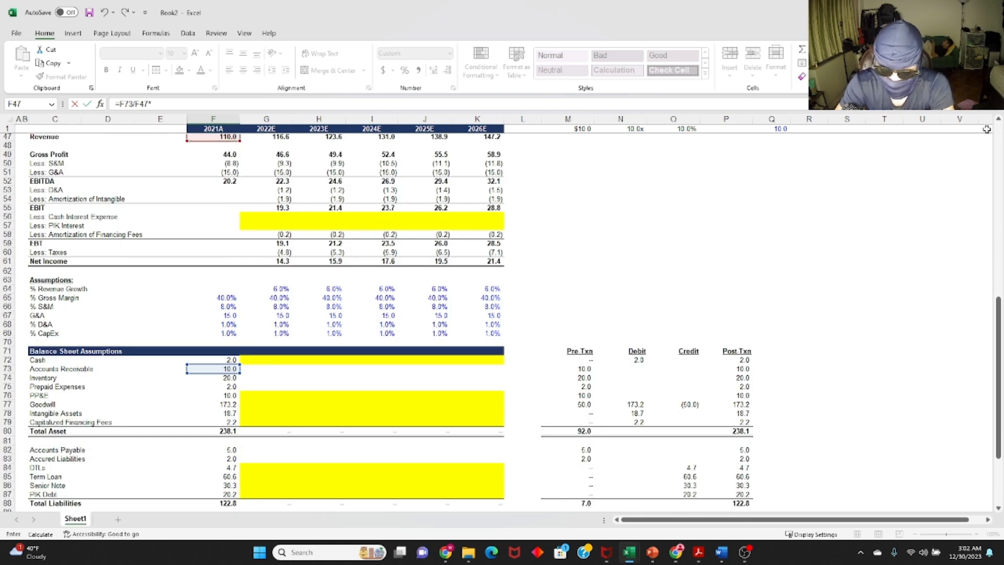
scroll(987, 129, down, 3)
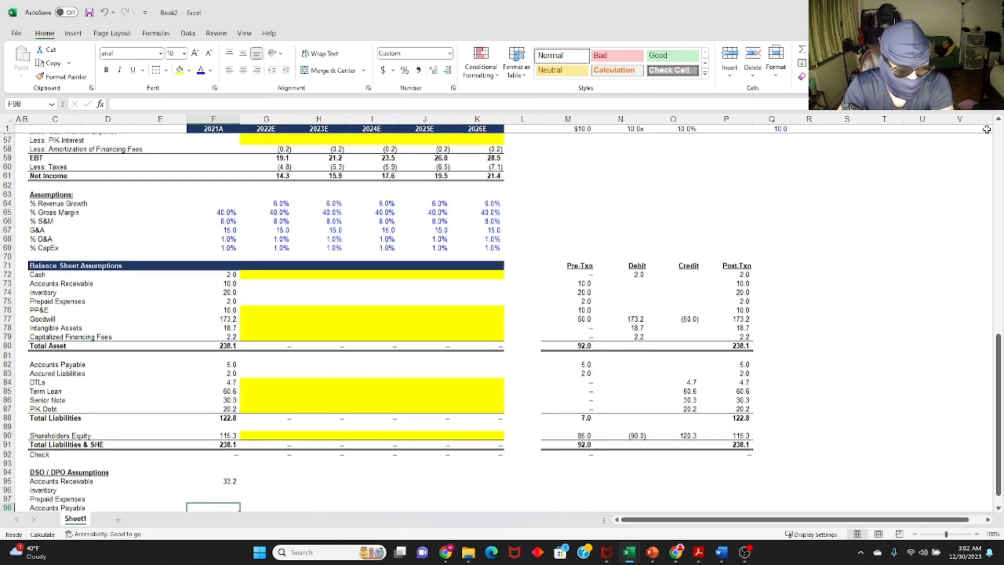
key(Return)
Link the 2022E Accounts Receivable days in G95 to the prior year with =F95 and copy it across through K95.
key(Up)
key(Down)
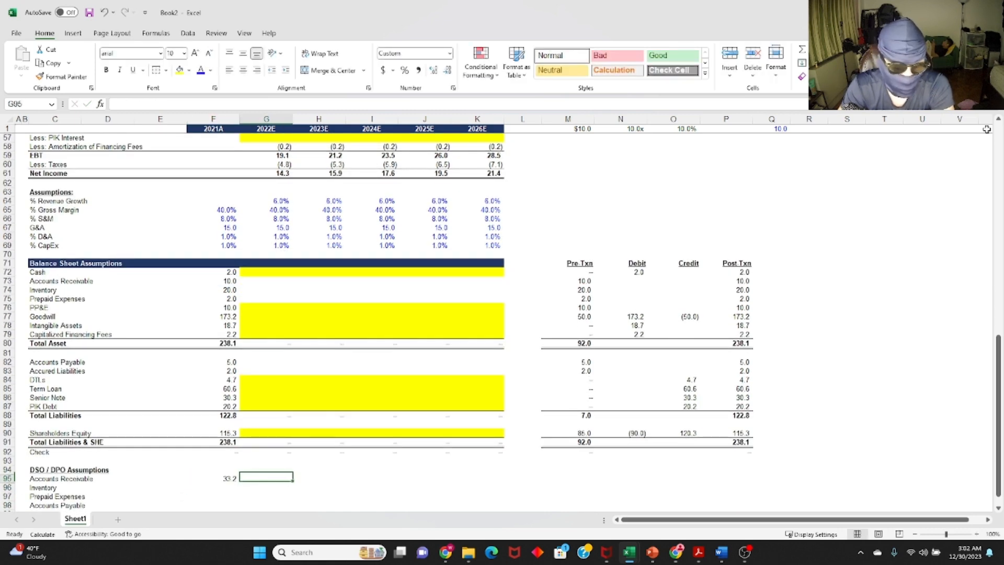
key(Left)
key(F2)
key(Escape)
key(Right)
text(=)
key(Left)
key(Return)
key(Up)
key(ctrl+c)
key(shift+Right)
key(shift+Right)
key(shift+Right)
key(shift+Right)
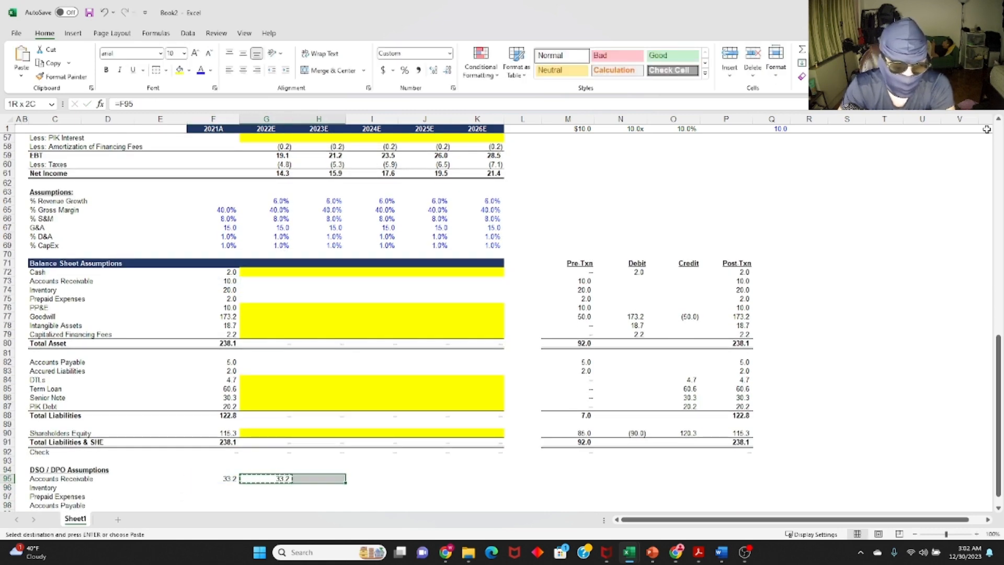
key(ctrl+v)
key(Escape)
Examine the Accounts Receivable days in row 95, including the 2022E link to the prior year.
key(Down)
key(Up)
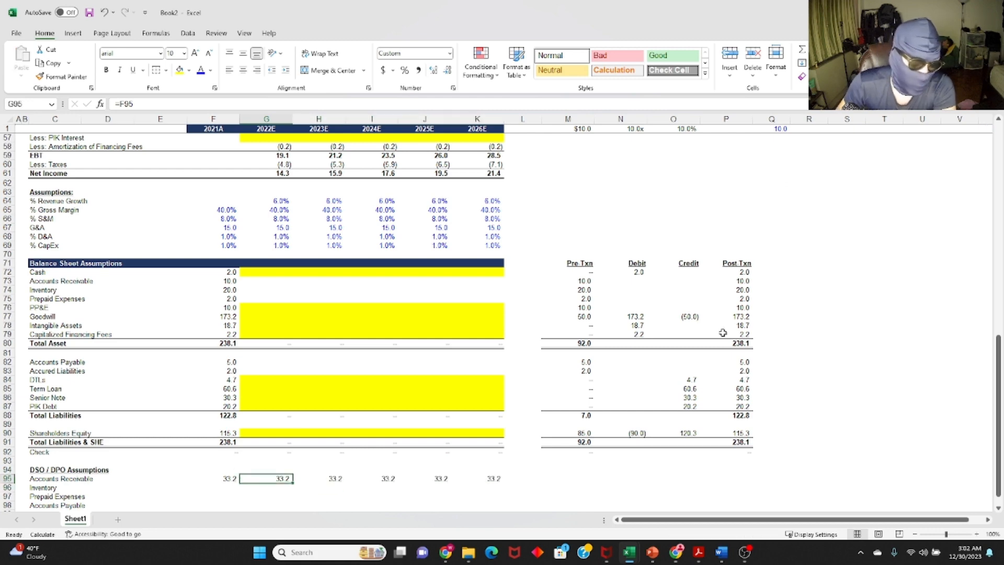
click(424, 371)
scroll(347, 332, down, 4)
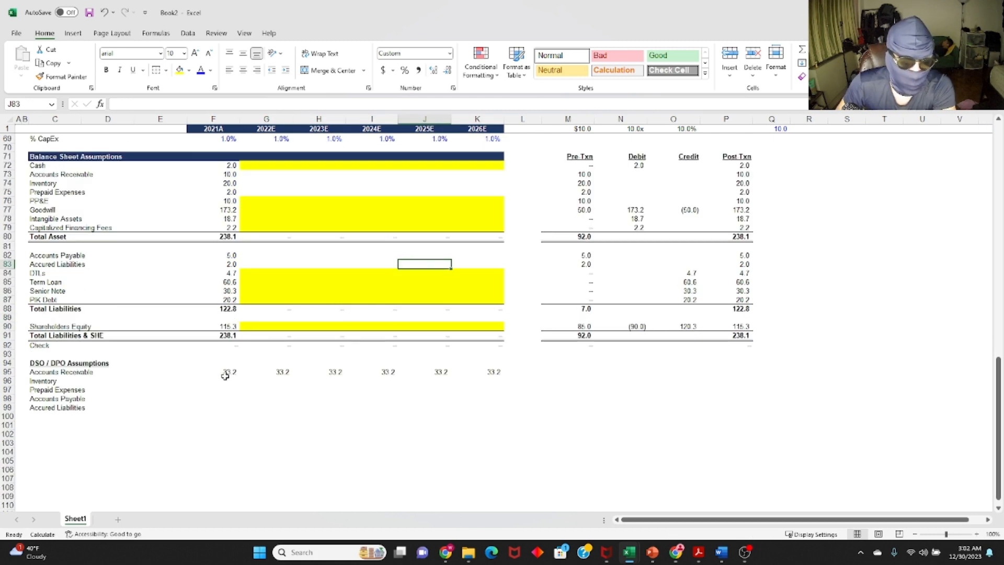
click(229, 372)
key(Right)
key(Right)
key(Right)
key(Right)
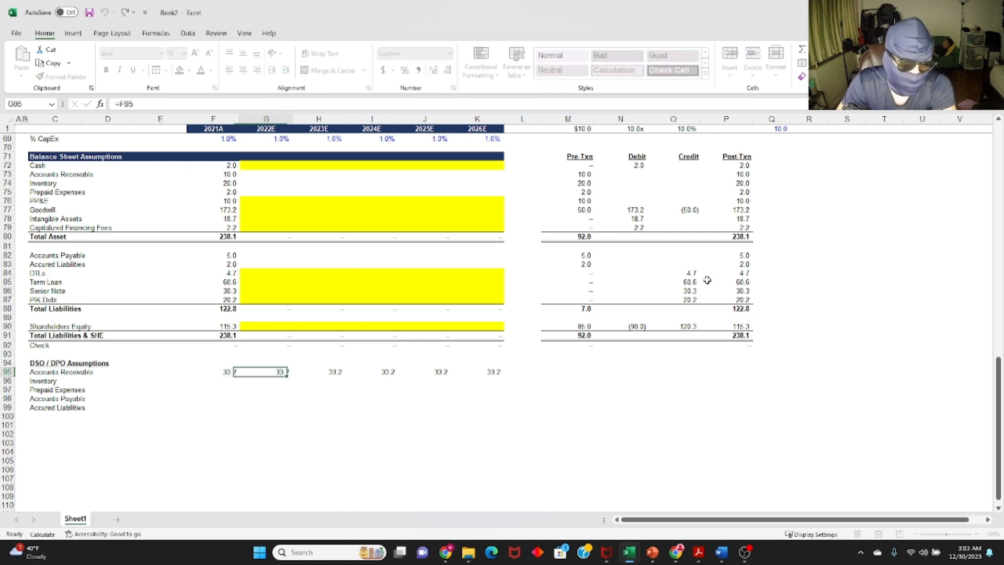
key(Left)
key(Return)
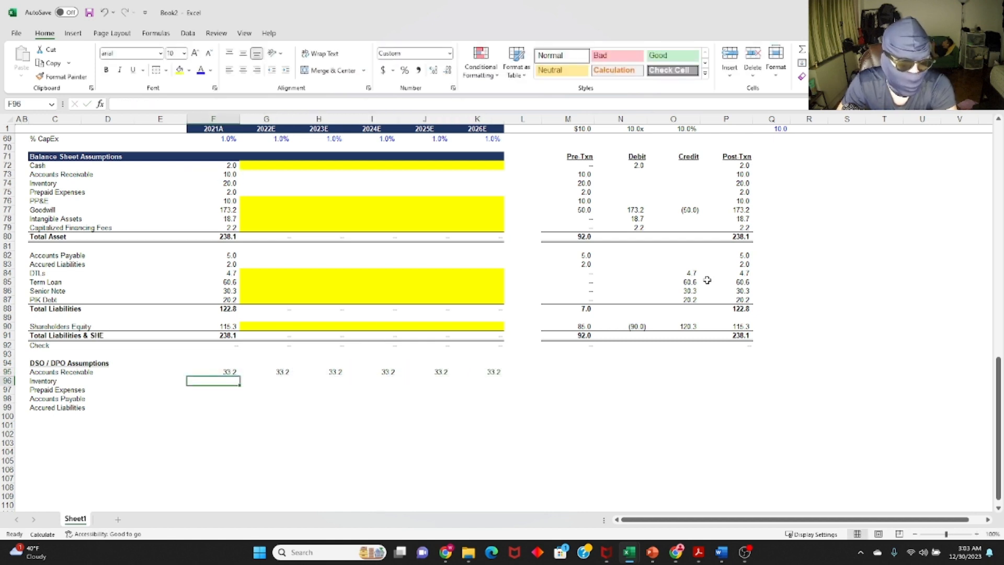
Calculate the 2021A Inventory days in F96 from inventory and revenue less gross profit with =F74/(F47-F49)*365.
text(=)
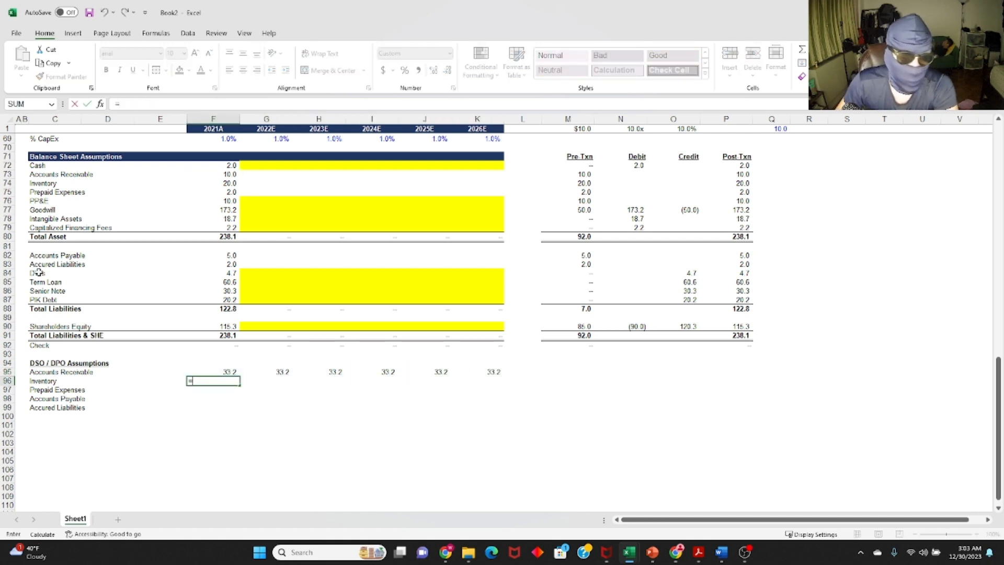
click(210, 184)
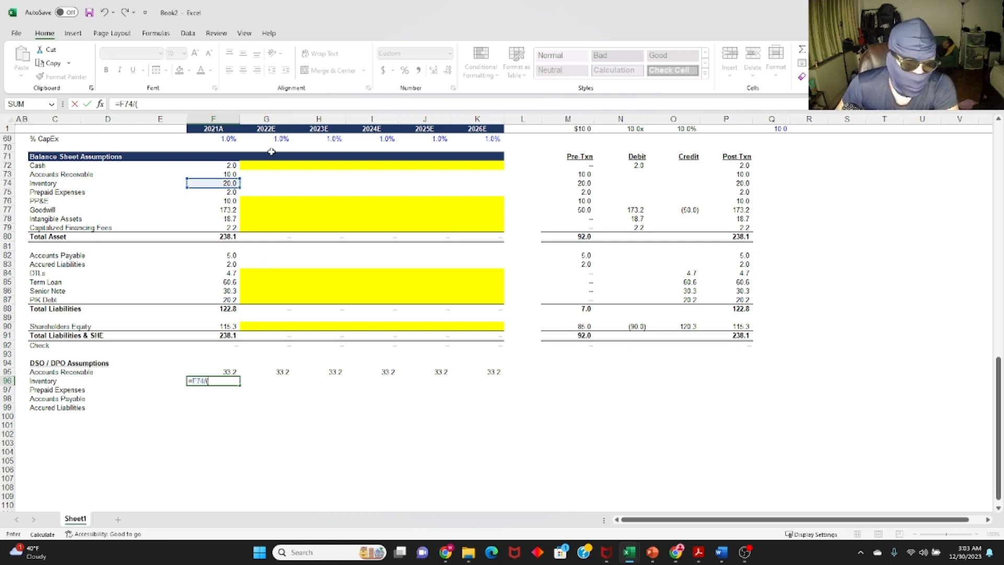
text(/()
scroll(271, 151, up, 10)
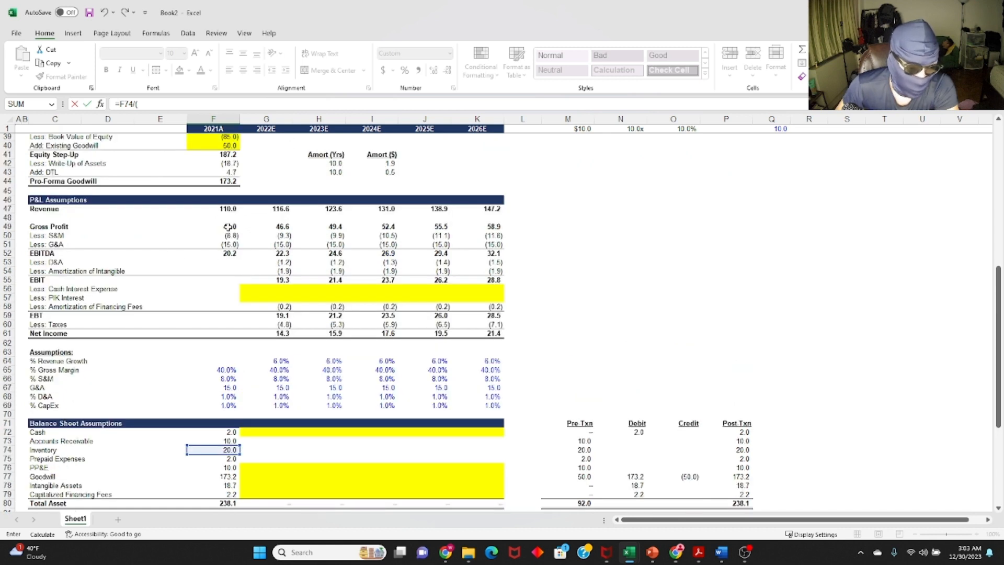
click(235, 205)
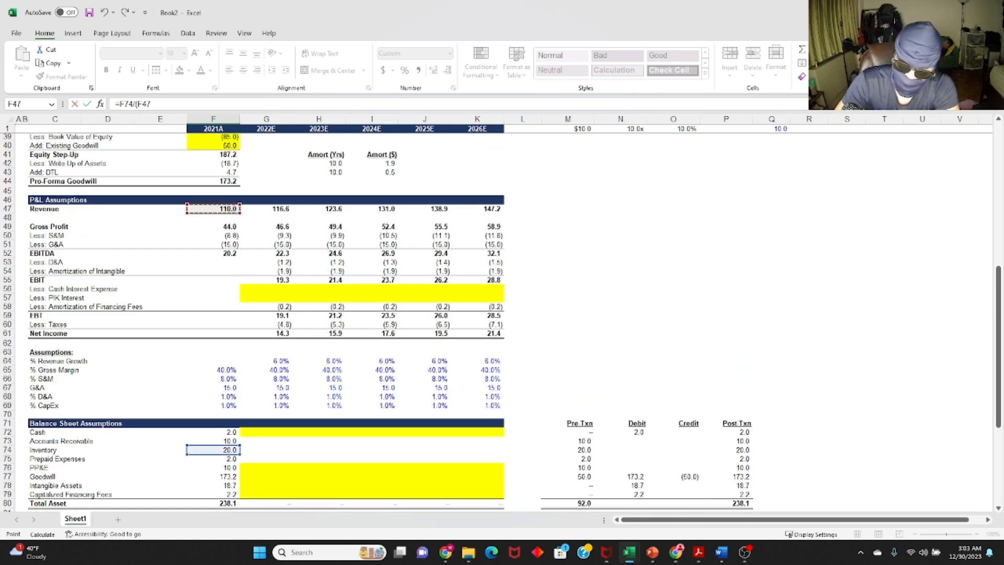
text(-)
click(229, 226)
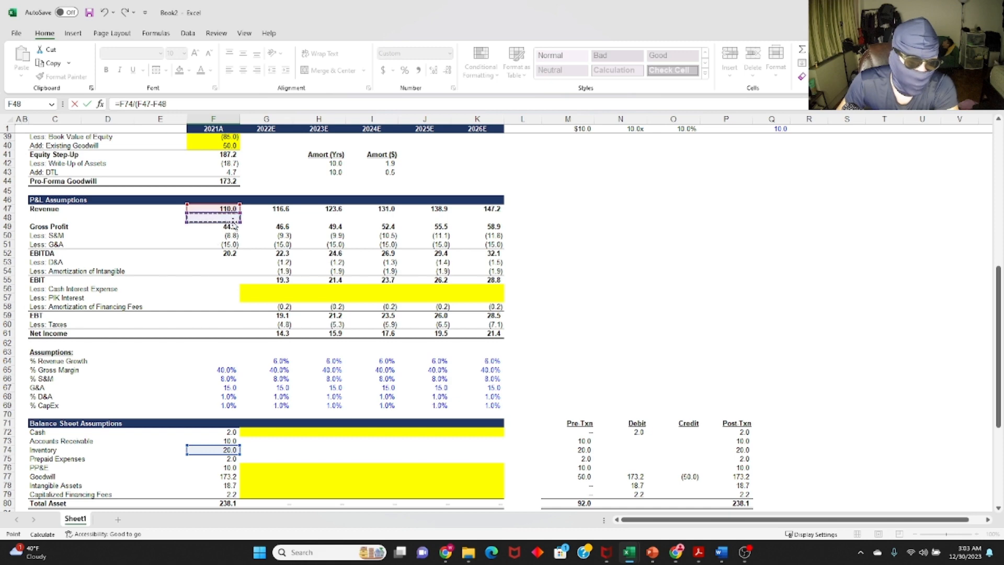
text()*365)
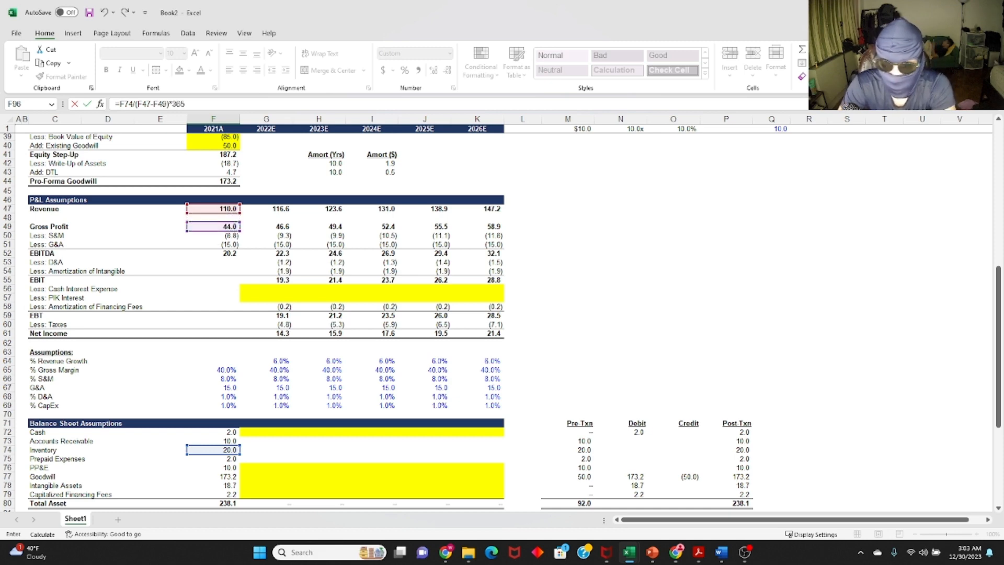
key(Return)
Link the 2022E Inventory days in G96 to the prior year with =F96 and copy it across through K96.
key(Down)
key(Down)
key(Up)
key(Up)
key(Up)
key(Right)
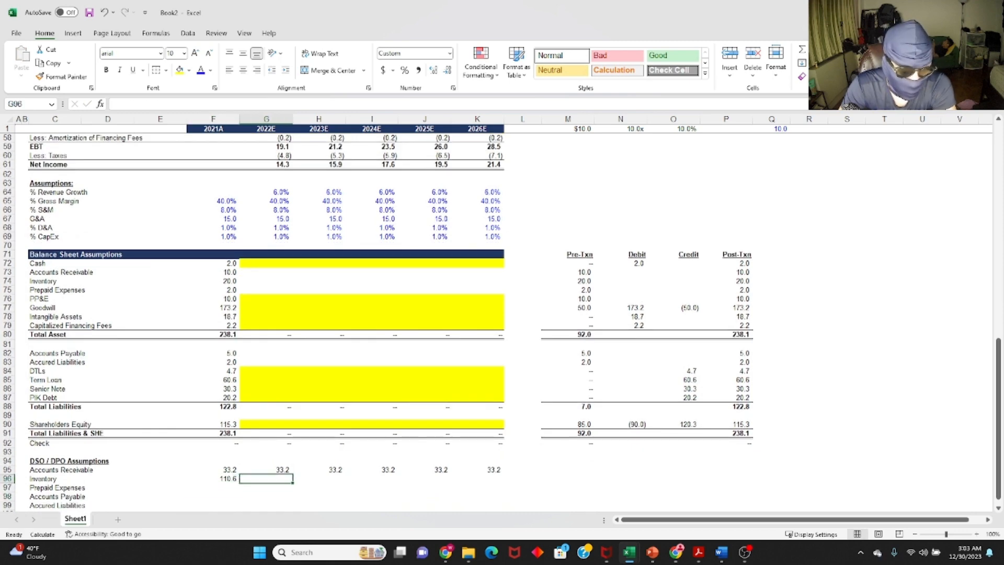
text(=)
key(Left)
key(ctrl+Return)
key(ctrl+c)
key(Up)
key(ctrl+Right)
key(Down)
key(ctrl+shift+Left)
key(Return)
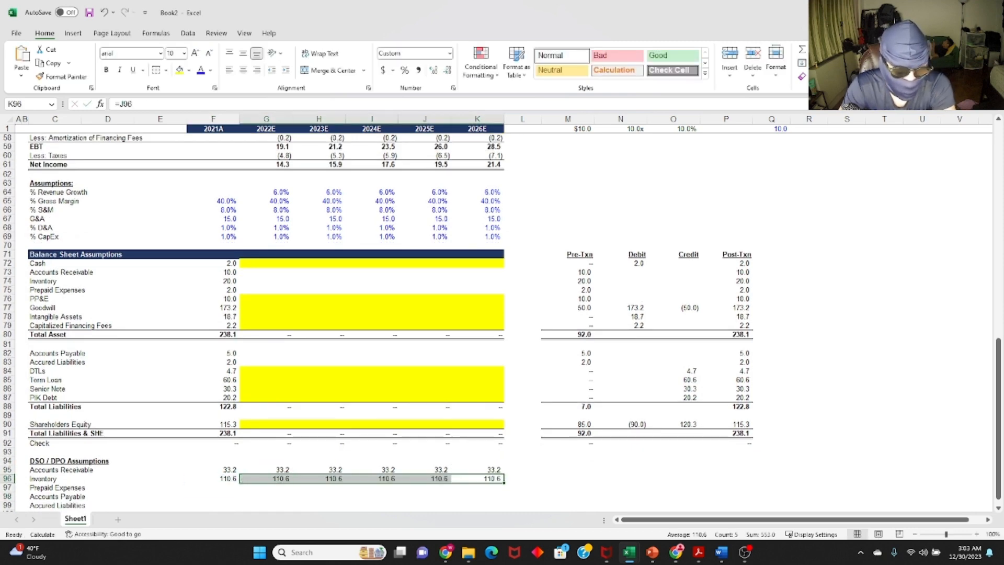
Calculate 2021A Prepaid Expenses as a share of revenue in F97 with =F75/F47.
key(ctrl+Left)
key(Down)
key(Down)
key(Down)
key(Down)
key(Down)
key(Down)
key(Down)
key(Down)
key(ctrl+Up)
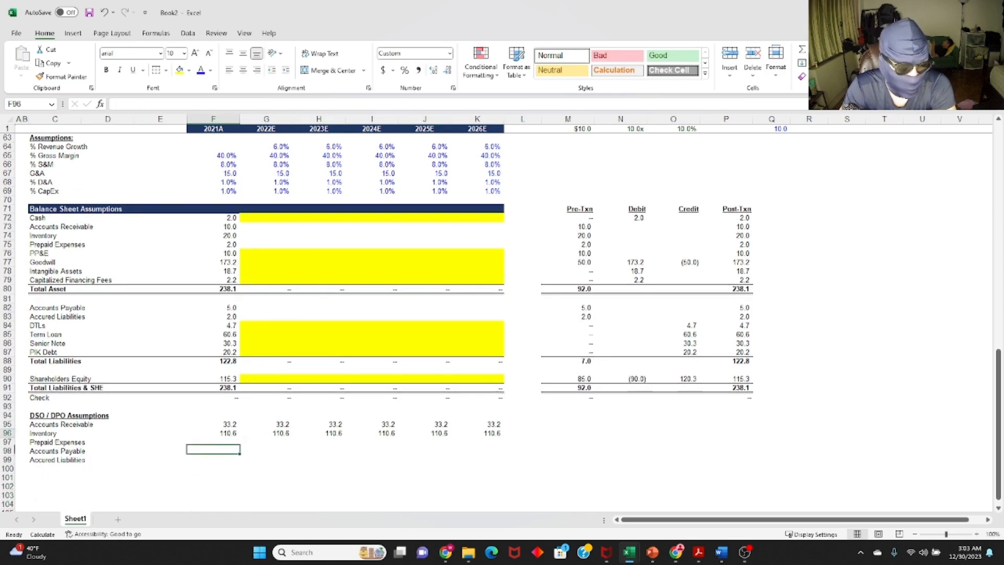
key(Down)
key(Down)
key(Up)
key(Down)
key(Up)
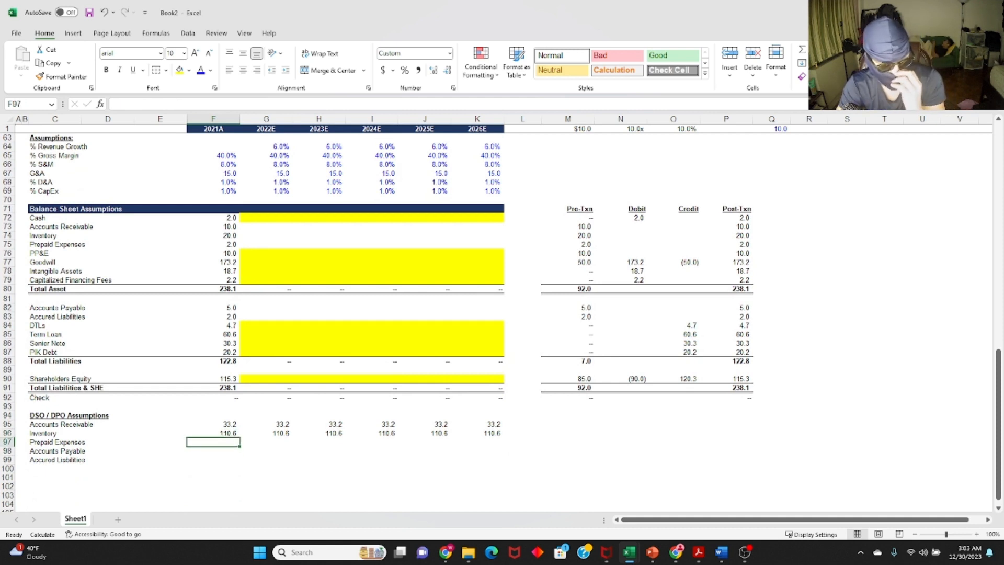
text(=)
key(Up)
key(Up)
key(Up)
key(Up)
key(Up)
key(Up)
key(Up)
key(Up)
key(Up)
key(Up)
key(Up)
key(Up)
key(Up)
key(Up)
key(Up)
key(Up)
key(Up)
key(Up)
key(Up)
key(Up)
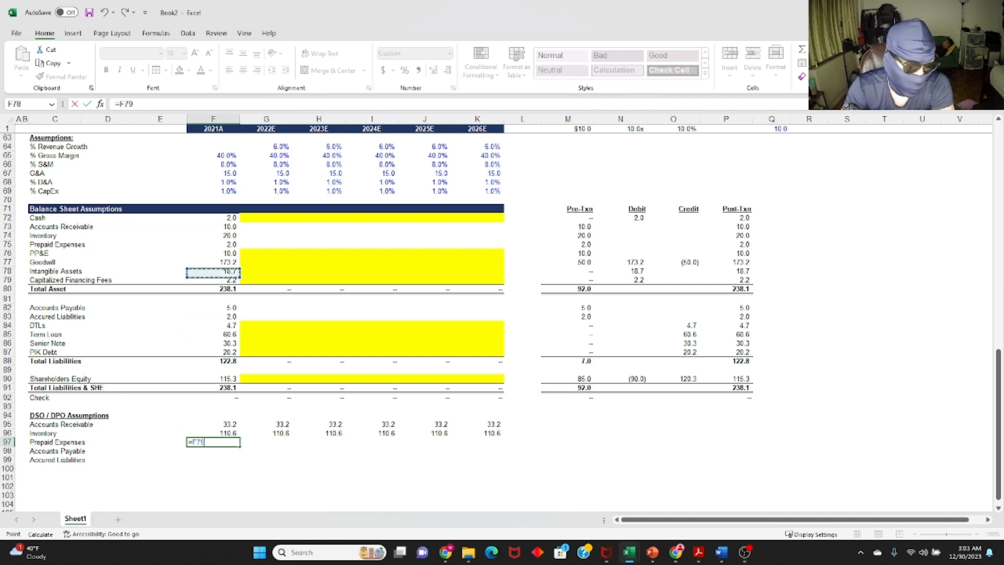
text(/)
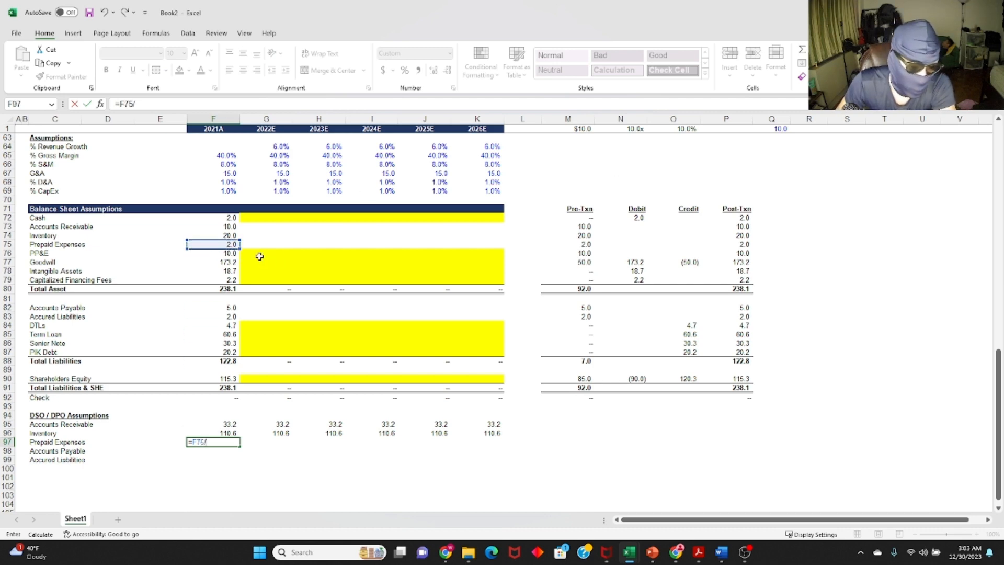
scroll(238, 252, up, 8)
click(228, 207)
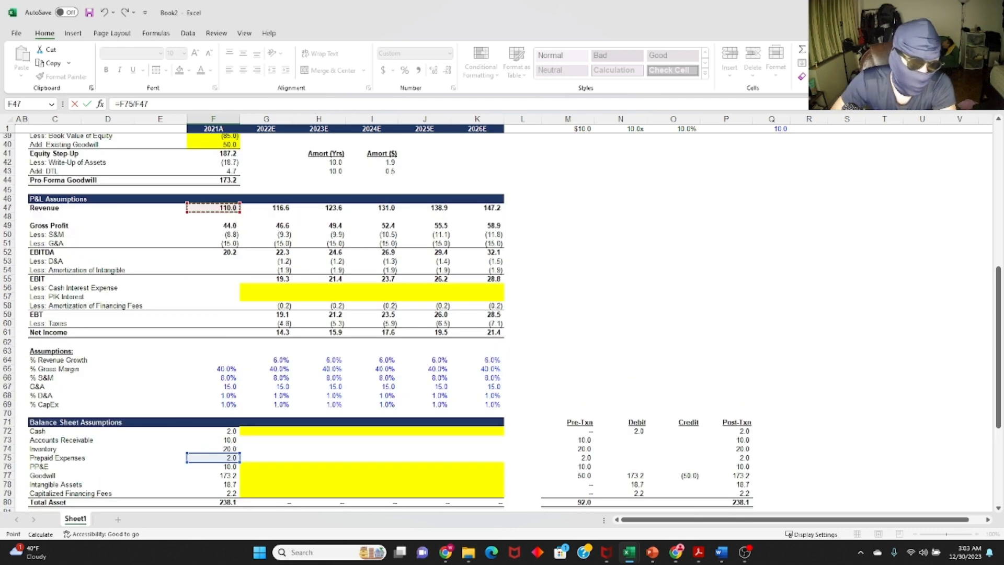
key(Return)
Copy the Prepaid Expenses ratio formula from F97 across 2022E through 2026E.
key(Up)
key(ctrl+c)
key(Up)
key(ctrl+Right)
key(Down)
key(ctrl+shift+Left)
key(Return)
key(Left)
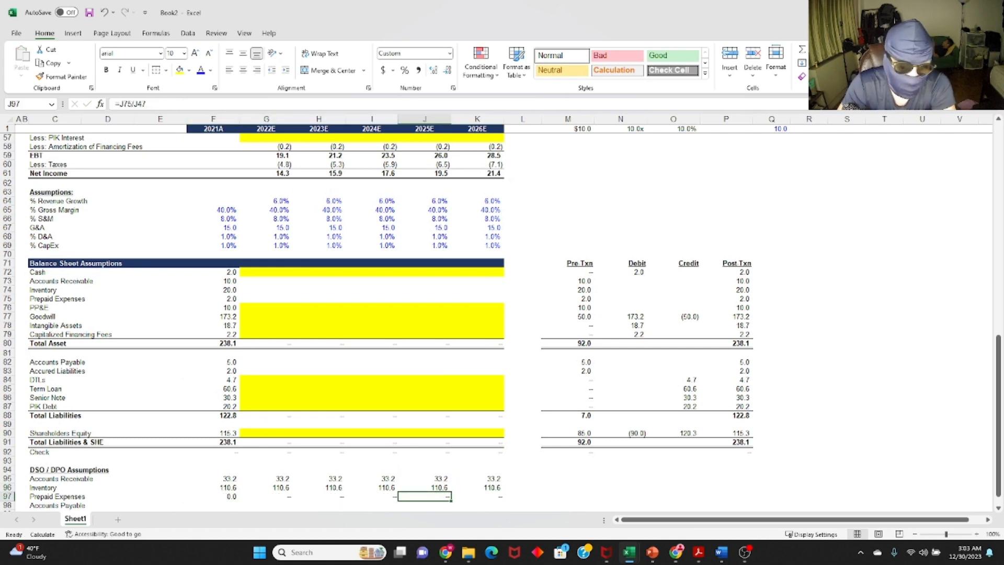
Format the Prepaid Expenses row F97:K97 with the custom one-decimal percentage format used by the % S&M assumptions.
click(269, 228)
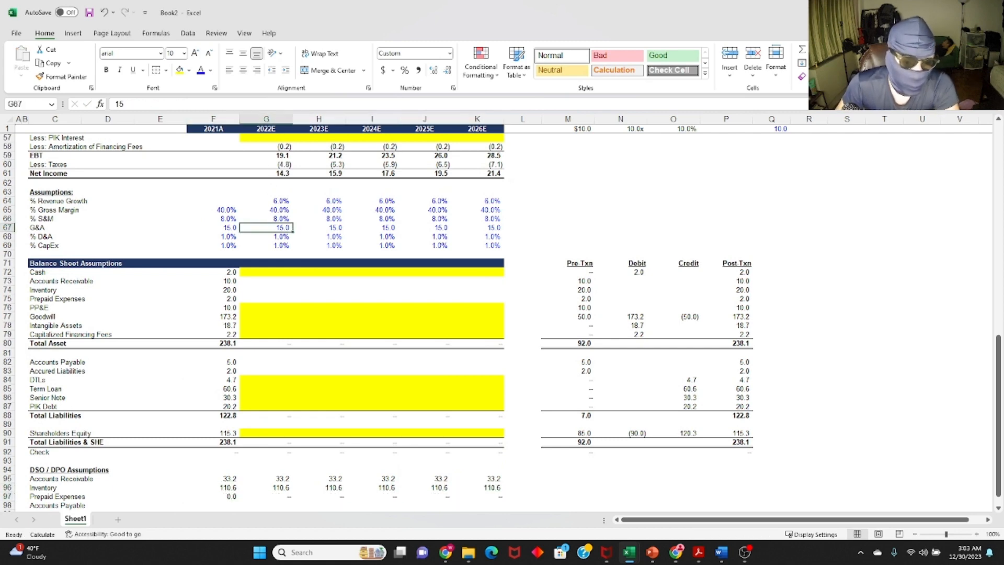
key(Up)
key(ctrl+1)
key(Escape)
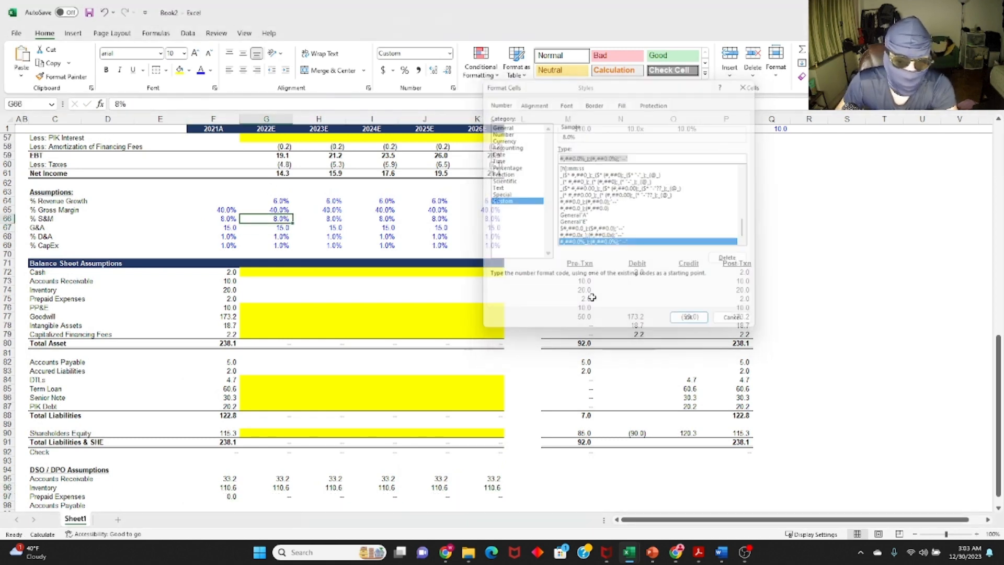
scroll(355, 280, down, 4)
click(240, 391)
key(ctrl+shift+Right)
key(ctrl+1)
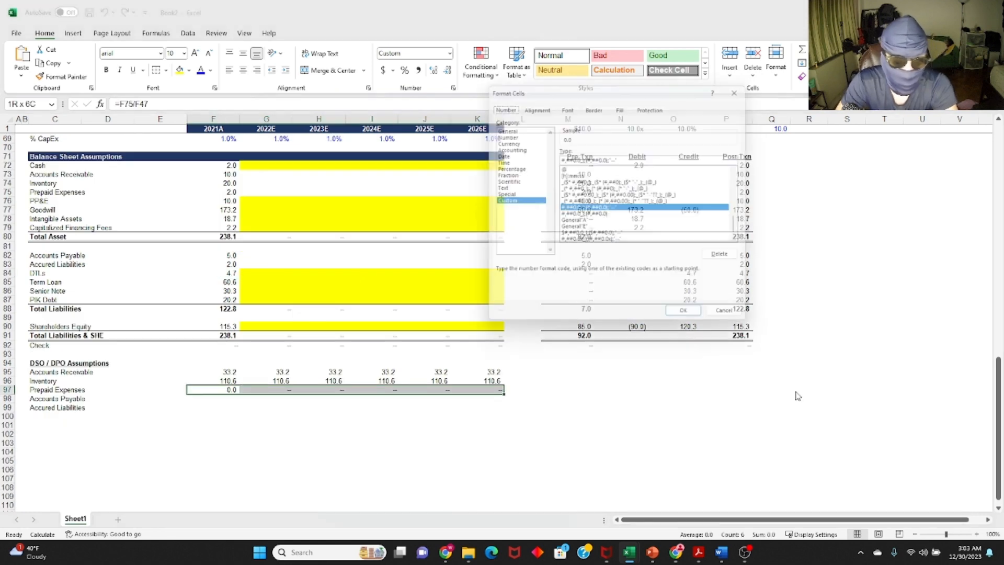
key(Return)
Link the 2022E Prepaid Expenses percentage in G97 to the prior year with =F97 and copy it across through K97.
key(Right)
text(=)
key(Left)
key(Return)
key(Up)
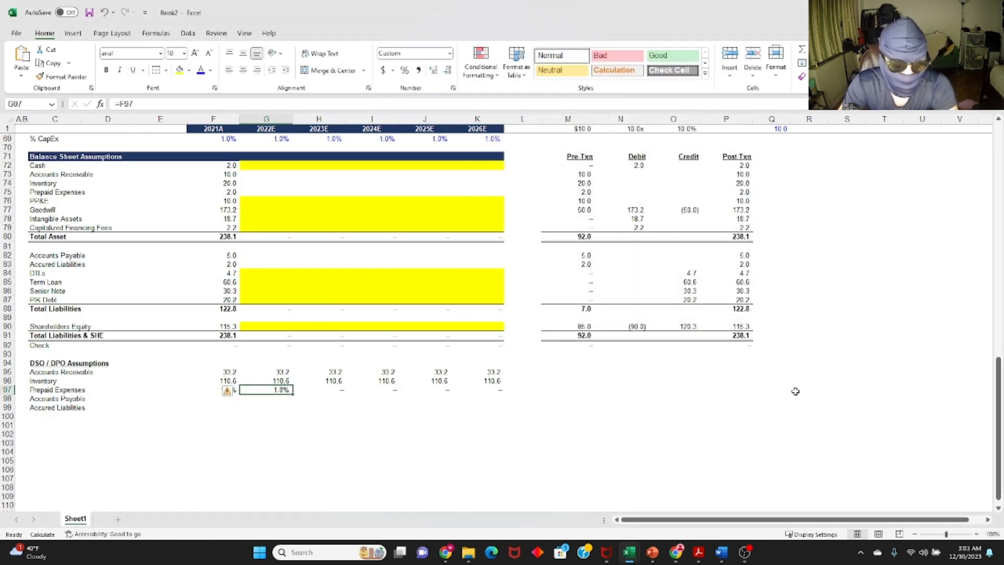
key(ctrl+shift+Right)
key(ctrl+r)
key(Down)
key(Up)
key(Right)
key(Right)
key(Right)
key(Right)
key(Right)
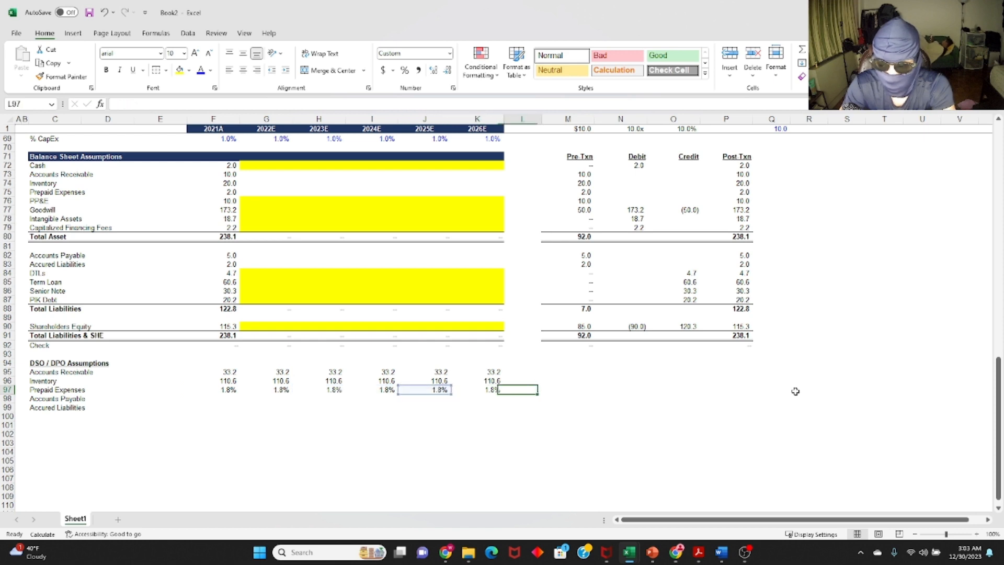
Calculate the 2021A Accounts Payable days in F98 from payables and revenue less gross profit with =F82/(F47-F49)*365.
key(Left)
key(Left)
key(ctrl+Left)
key(Down)
text(=)
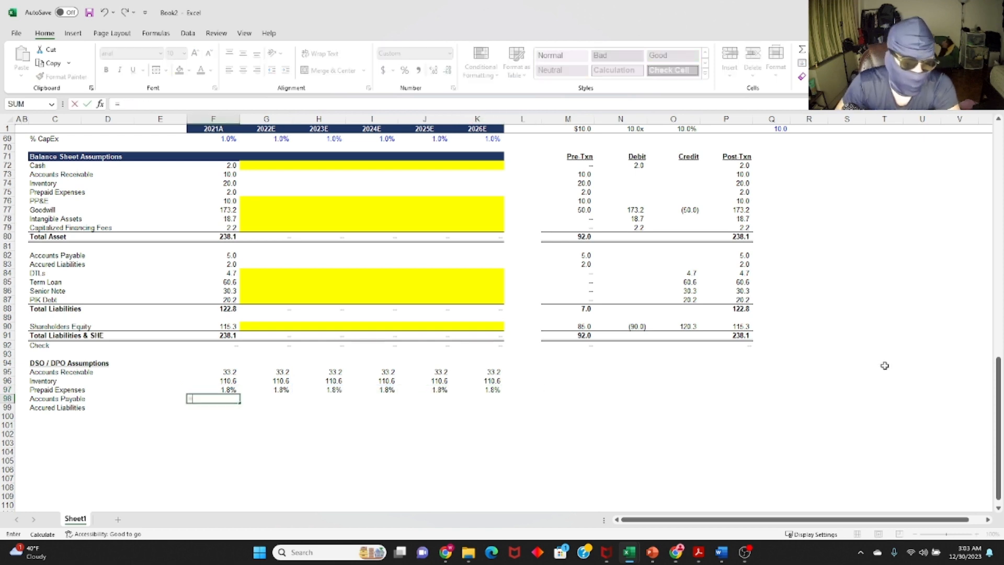
click(231, 255)
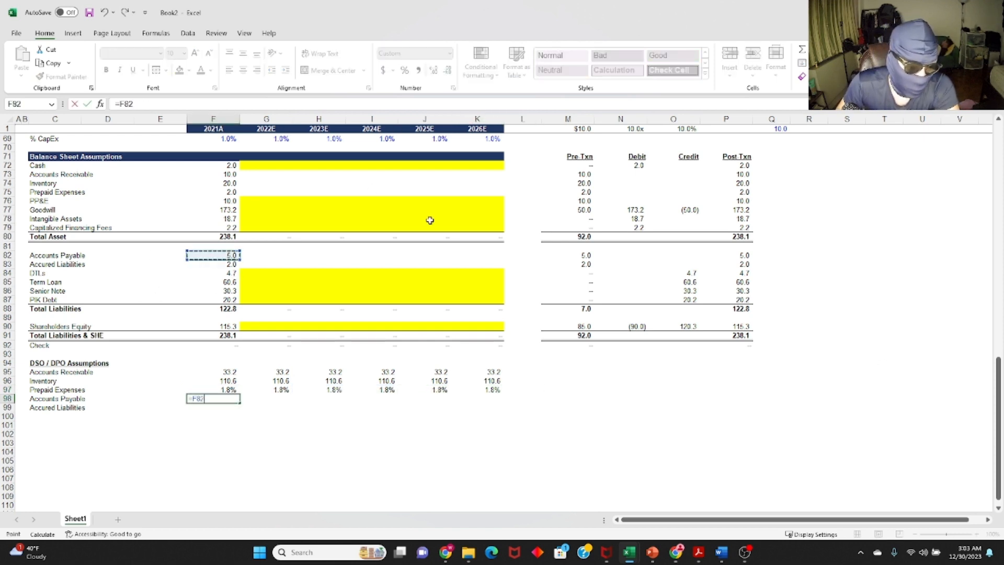
scroll(191, 305, up, 9)
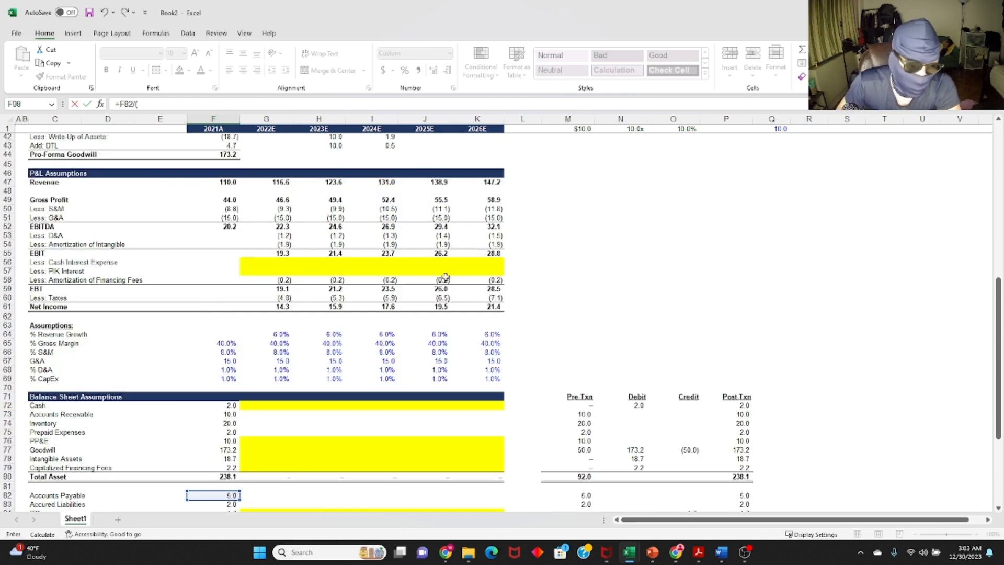
text(/()
click(225, 182)
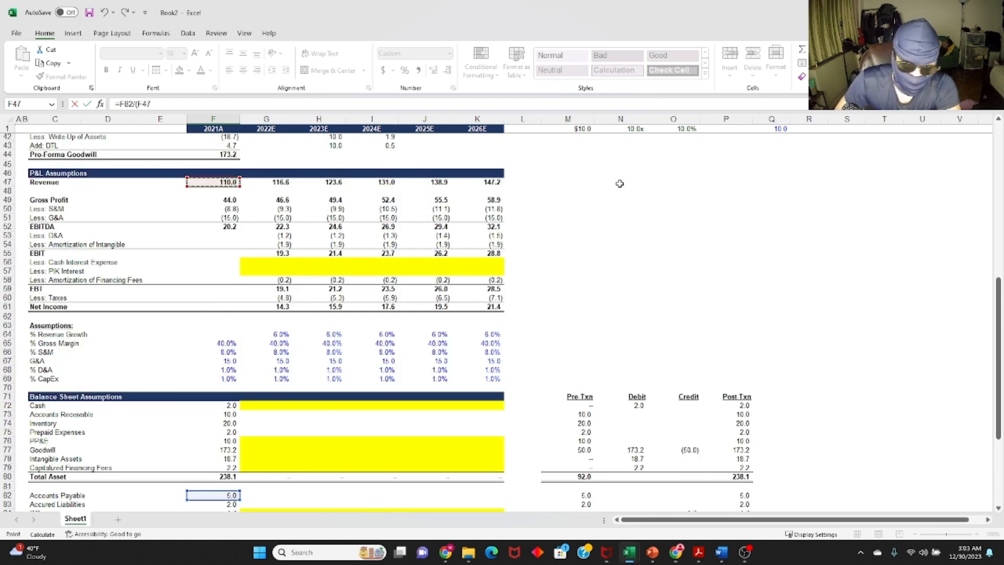
text(-)
click(223, 200)
text()*365)
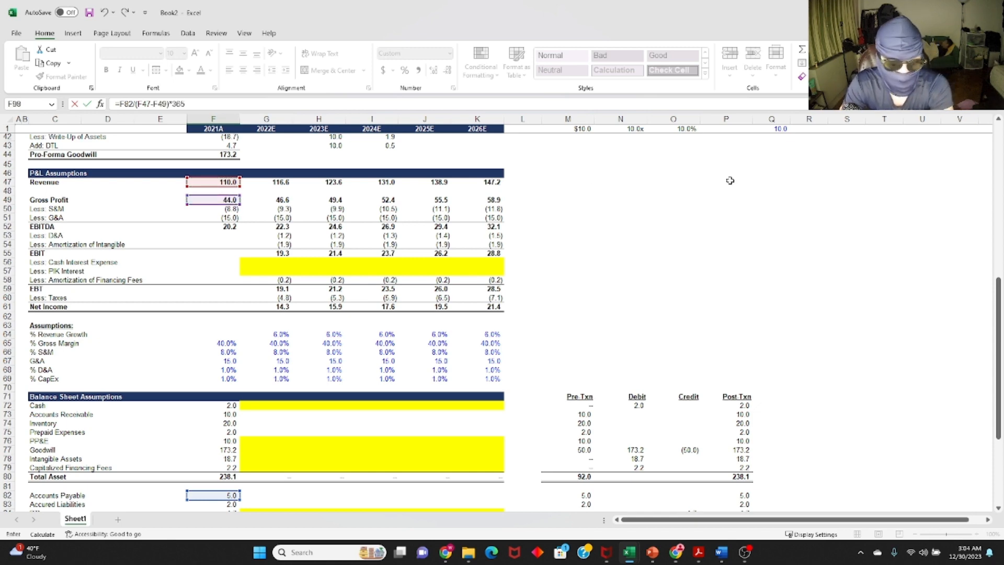
key(Return)
Carry the Accounts Payable days from the prior year into G98 and copy the link across through K98.
key(Right)
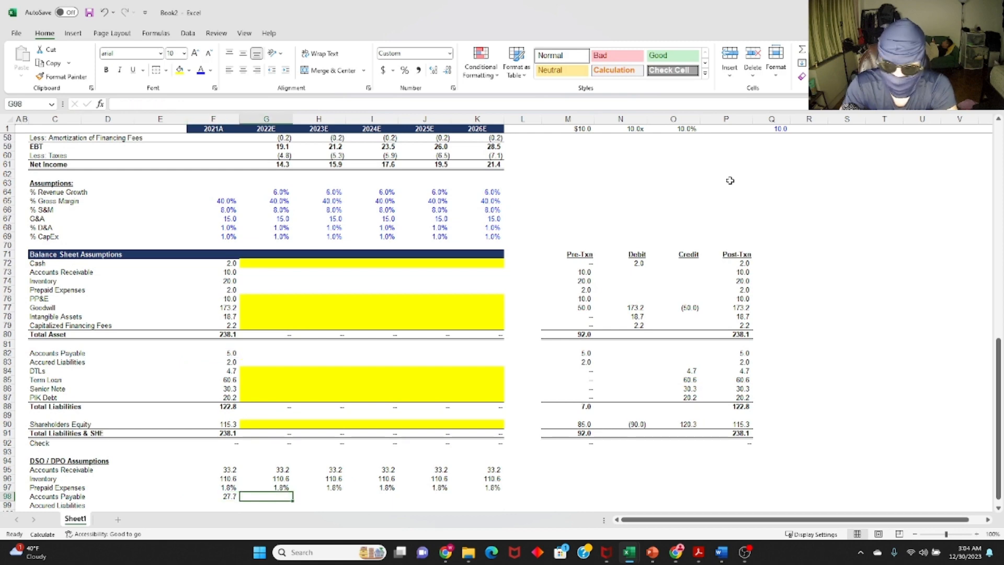
key(Up)
key(Up)
key(ctrl+Right)
key(Down)
key(ctrl+shift+Left)
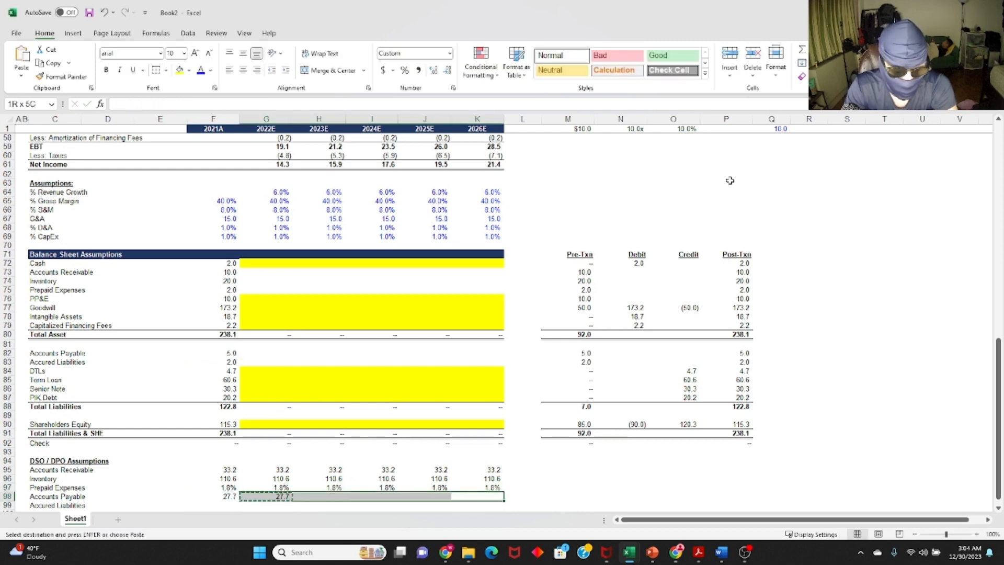
key(ctrl+r)
Calculate 2021A Accrued Liabilities as a share of revenue in F99 with =F83/F47.
key(Left)
key(ctrl+Left)
scroll(730, 180, down, 1)
key(Down)
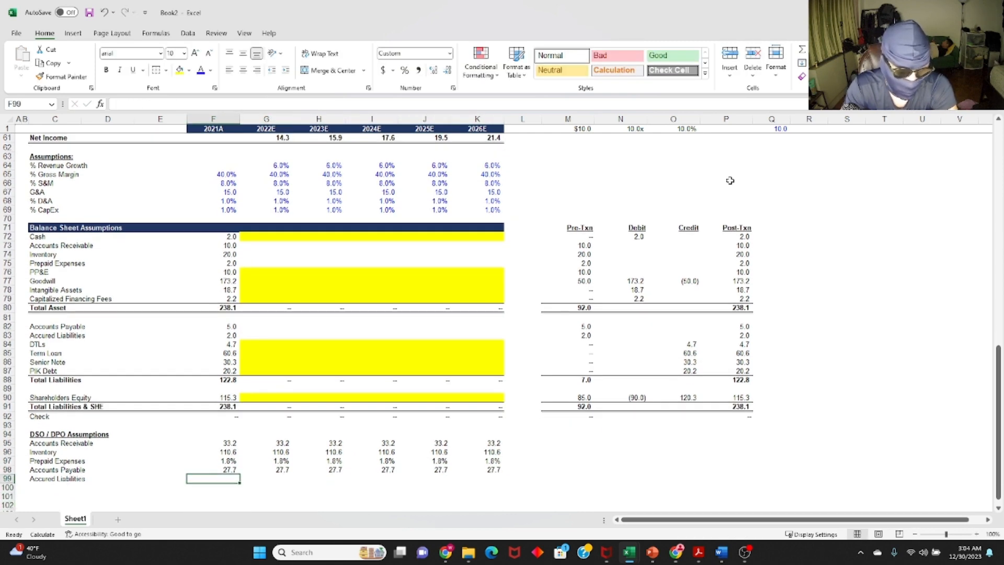
text(=)
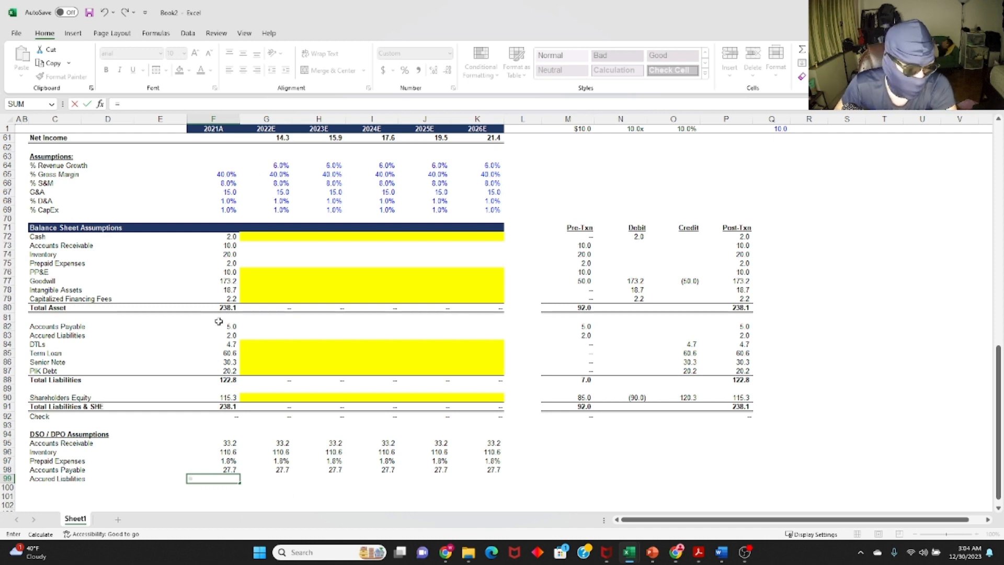
click(229, 336)
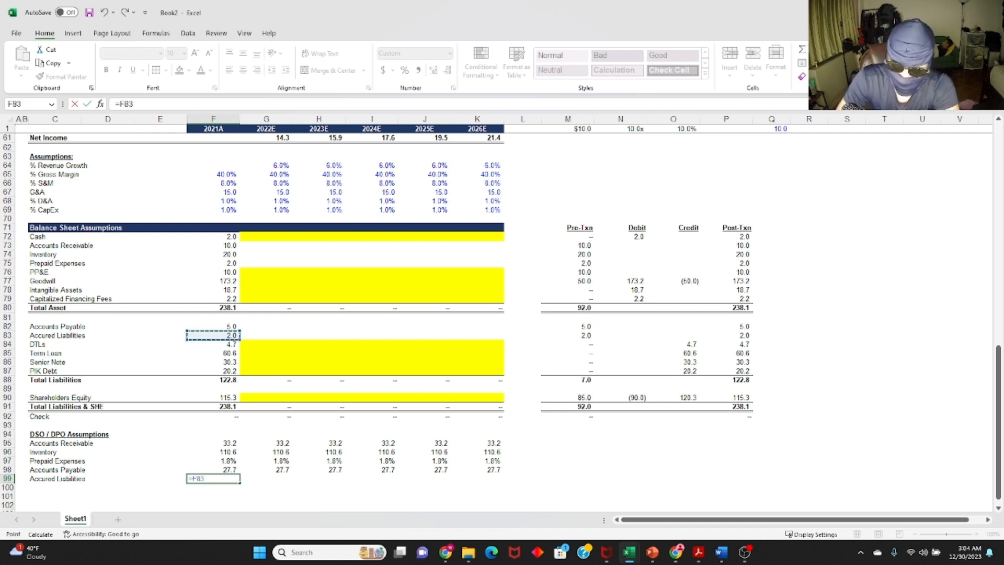
text(/)
scroll(285, 197, up, 8)
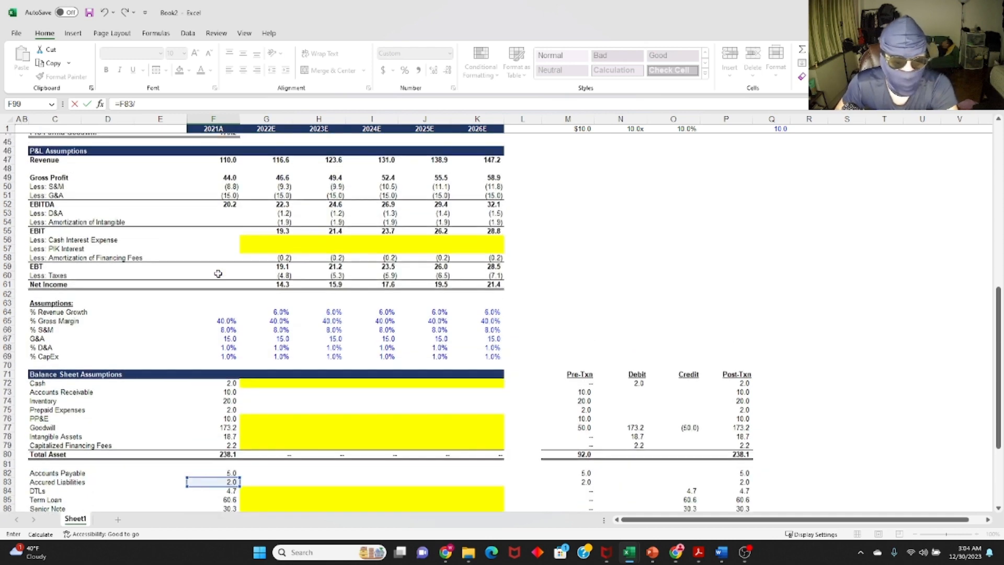
click(230, 227)
key(Return)
Copy only the formats of the Prepaid Expenses row F97:K97 onto the Accrued Liabilities row 99.
key(Up)
key(Up)
key(Up)
key(Up)
key(Up)
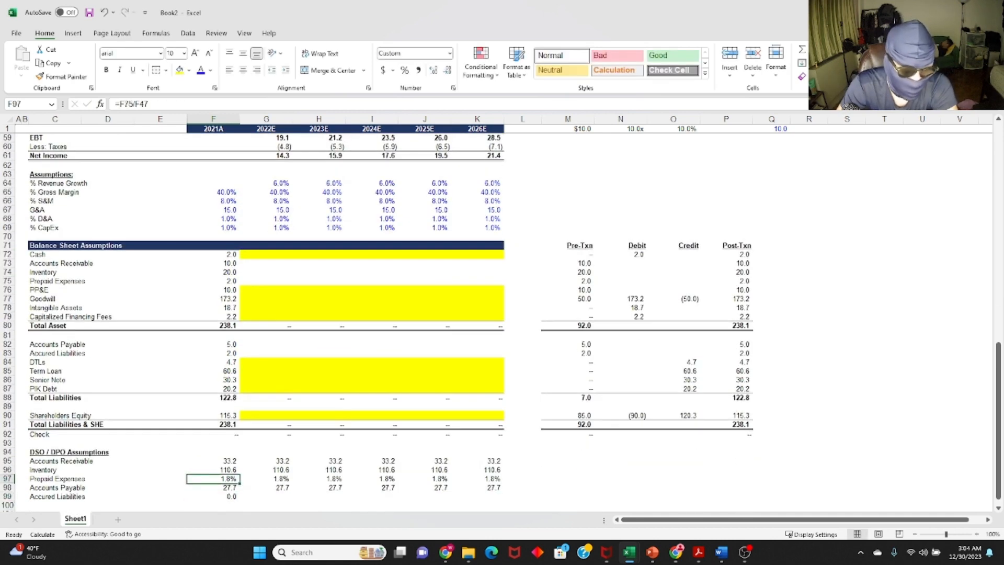
key(Down)
key(Down)
key(ctrl+shift+Right)
key(ctrl+c)
key(Down)
key(Down)
key(alt+e)
key(s)
key(t)
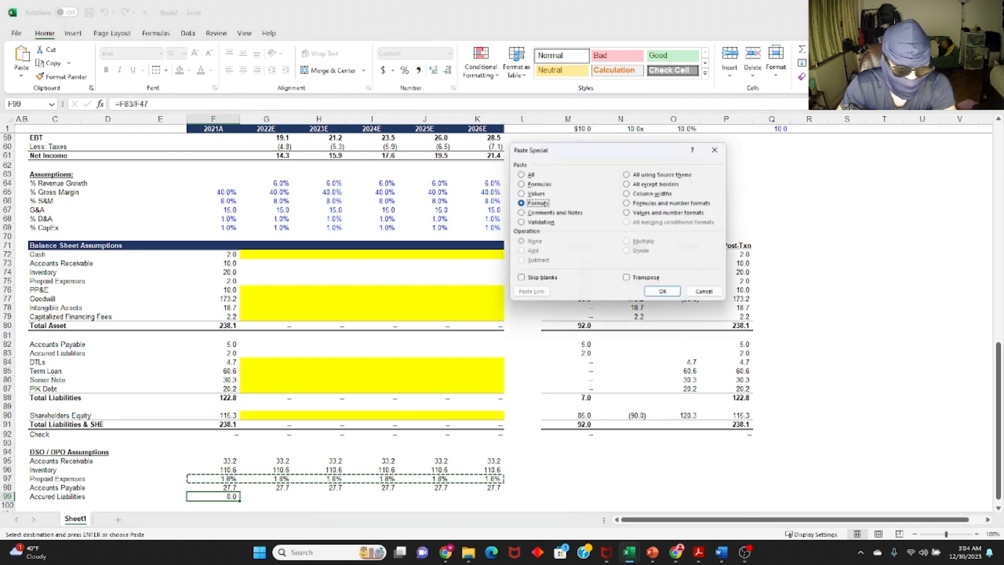
key(Return)
key(Escape)
key(shift+BackSpace)
Link the 2022E Accrued Liabilities percentage in G99 to the prior year with =F99 and copy it across through K99.
key(Right)
text(=)
key(Left)
key(ctrl+Return)
key(shift+Right)
key(shift+Right)
key(shift+Right)
key(shift+Right)
key(ctrl+r)
key(ctrl+c)
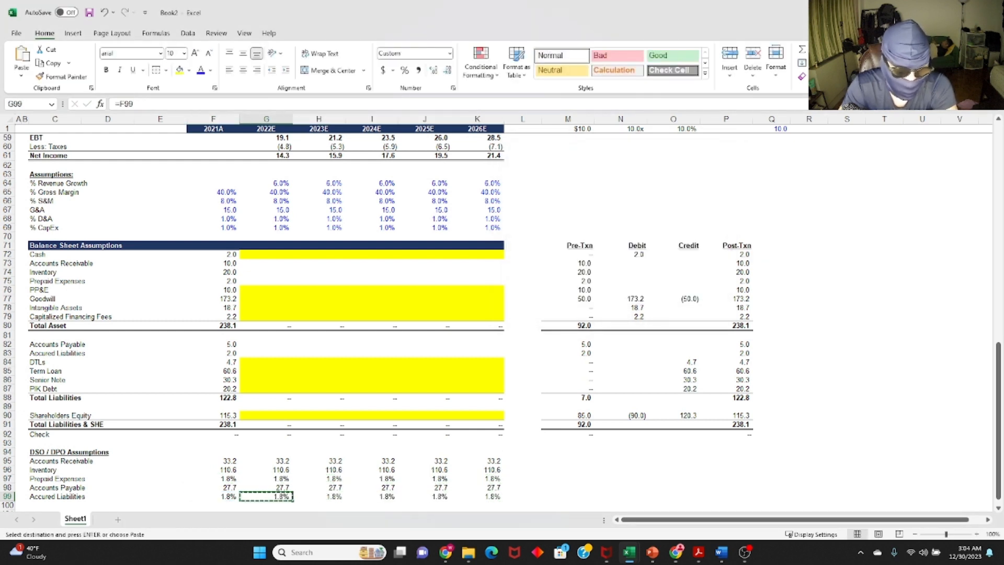
Examine the Accrued Liabilities formulas in row 99, including the 2021A ratio and the 2022E link.
key(Escape)
key(F2)
key(Escape)
key(Left)
key(F2)
key(F2)
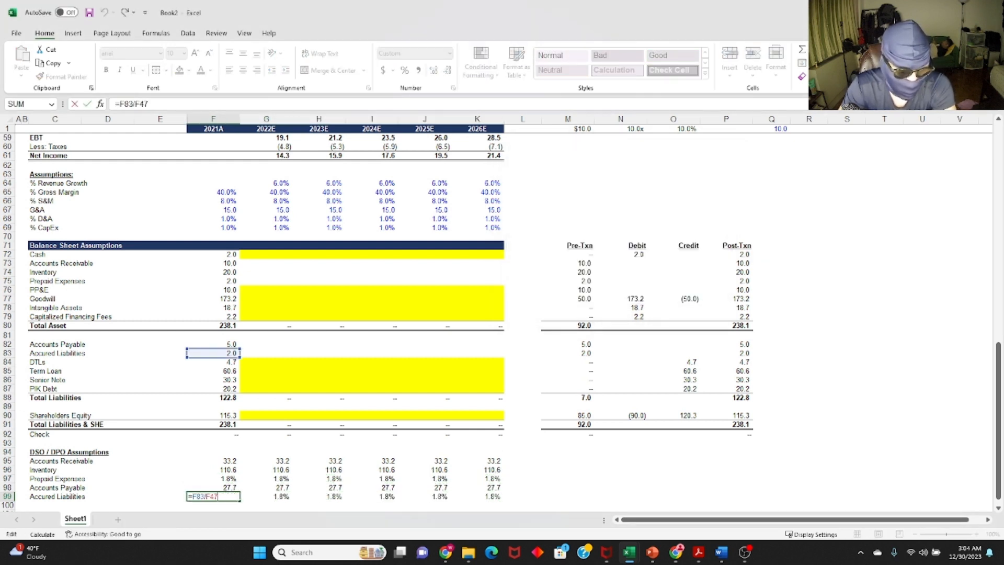
key(Escape)
key(Right)
key(Right)
key(Right)
key(Right)
key(Right)
key(Right)
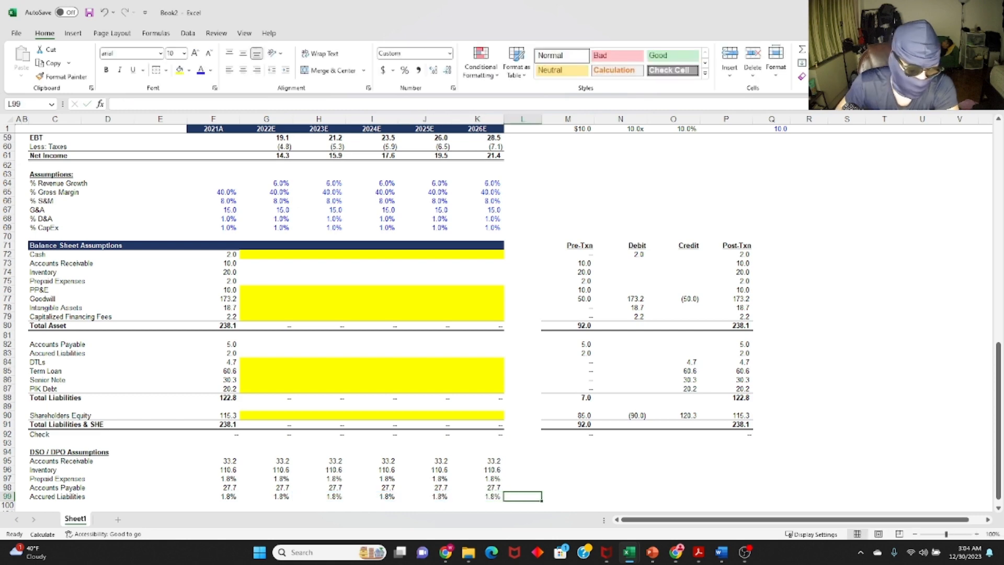
Enter the 2022E Accounts Receivable formula =G95*365/G47 in G73, based on the DSO assumption and revenue.
click(338, 461)
scroll(245, 262, down, 5)
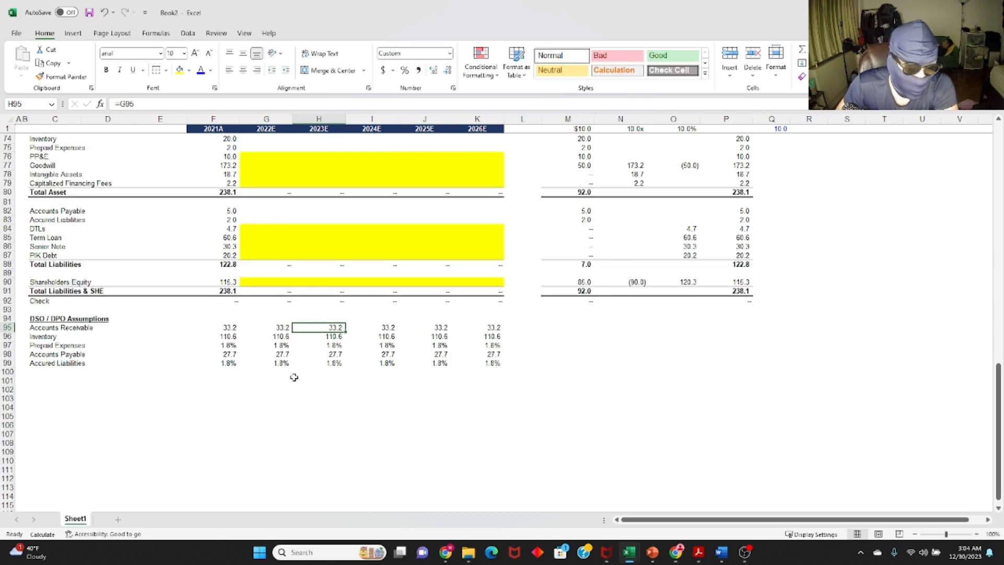
scroll(265, 229, up, 3)
click(267, 218)
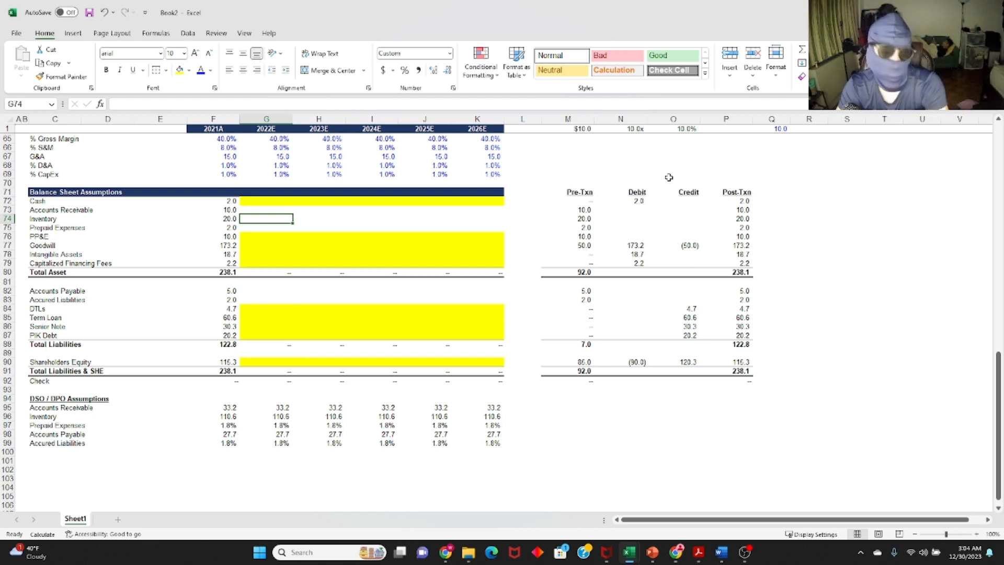
key(Down)
key(Up)
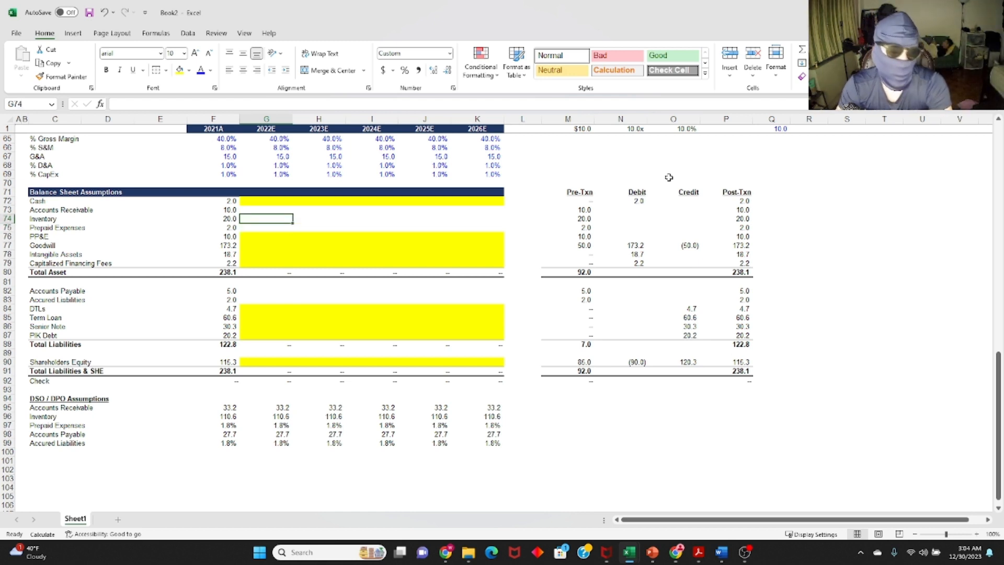
key(Up)
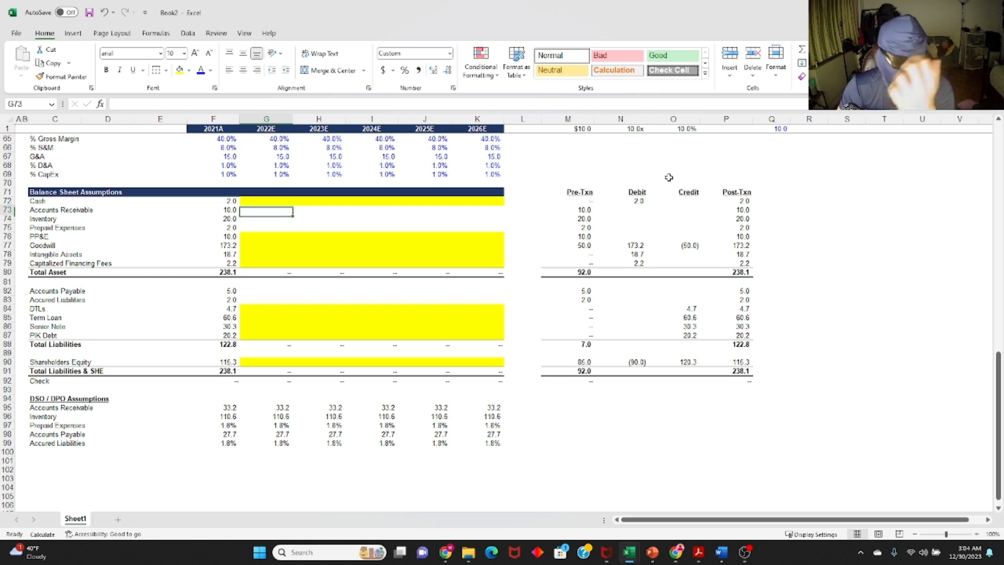
text(=)
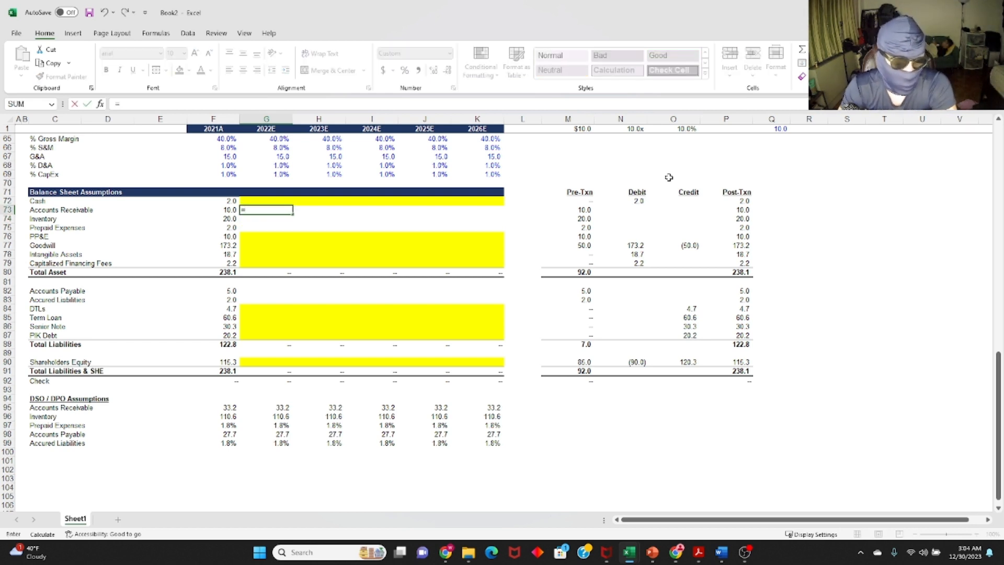
key(Down)
key(Down)
key(Down)
key(Down)
key(Down)
key(Down)
key(Down)
key(Down)
key(Down)
key(Down)
key(Down)
key(Down)
key(Down)
key(Down)
key(Down)
key(Down)
key(Down)
key(Down)
key(Down)
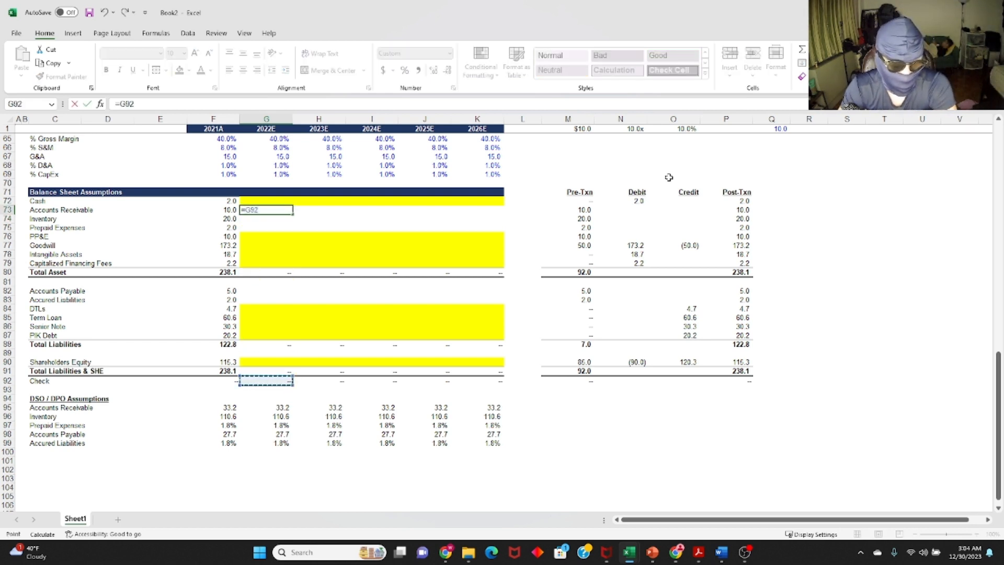
key(Down)
key(Down)
key(Down)
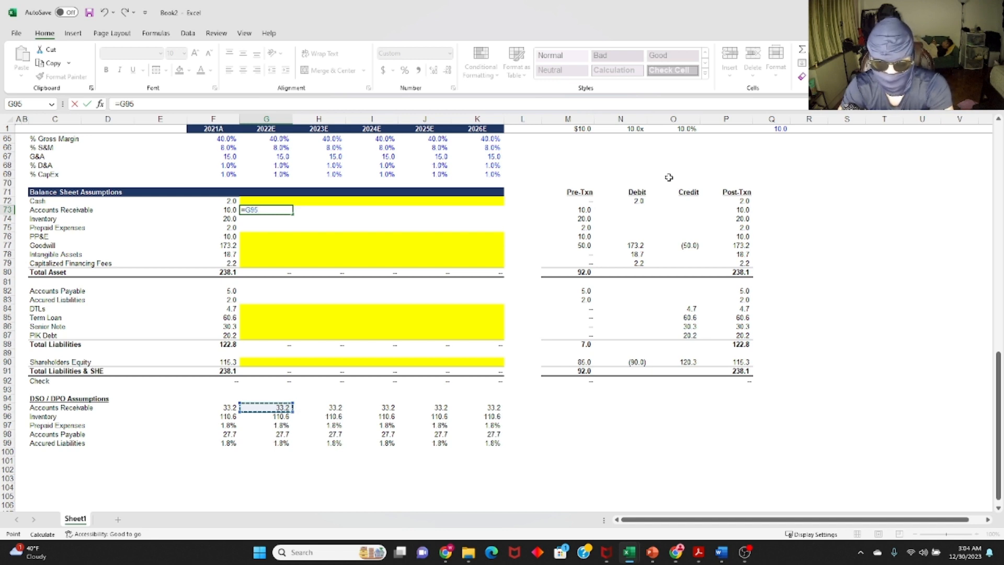
text(*)
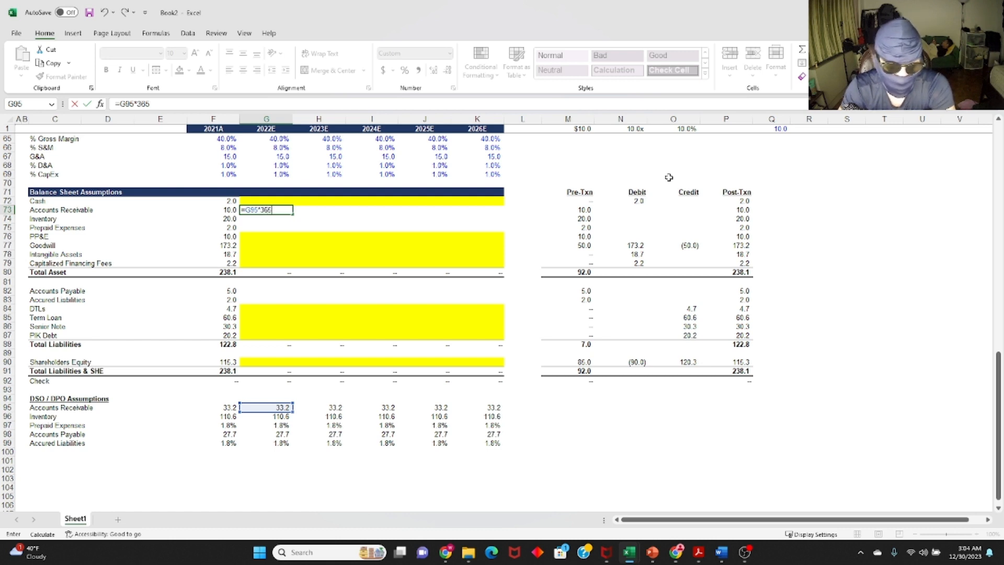
scroll(253, 216, up, 9)
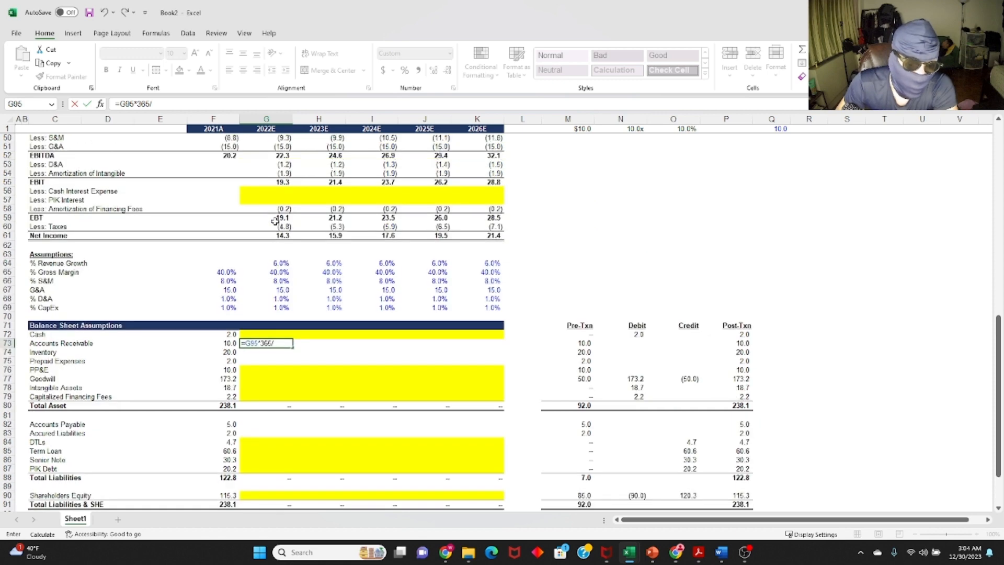
click(279, 219)
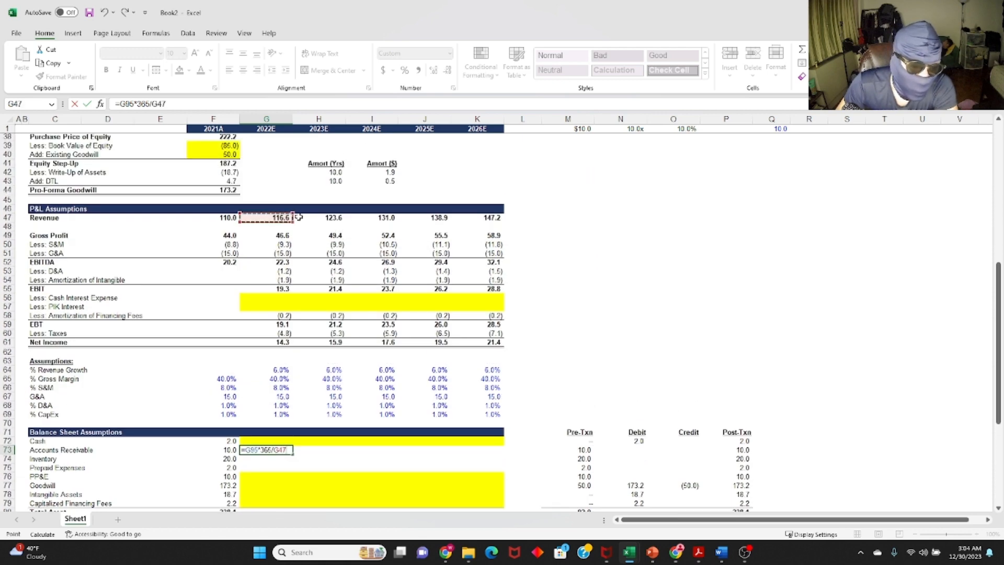
Correct the 2022E Accounts Receivable formula in G73 to =G95/365*G47.
key(F2)
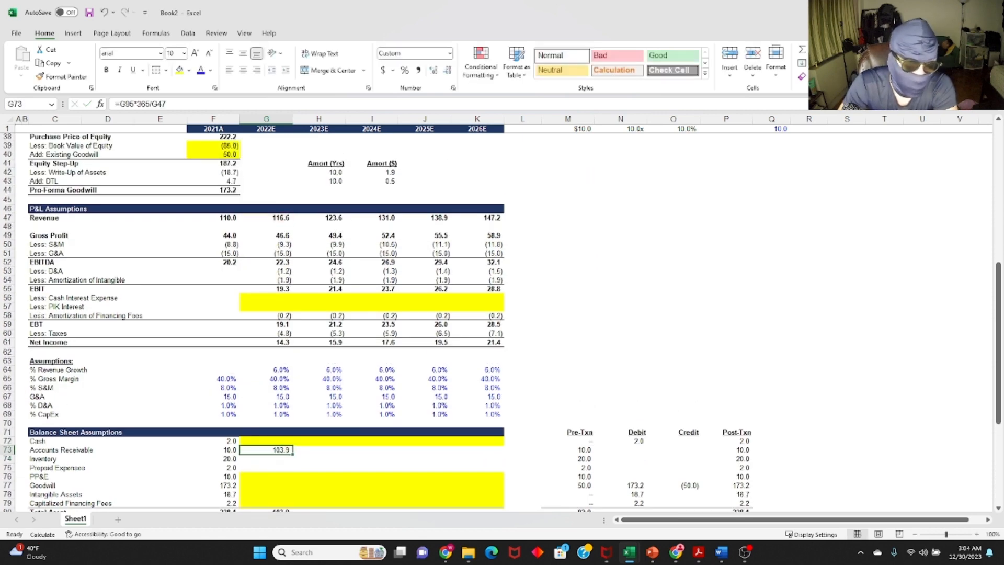
scroll(266, 314, down, 4)
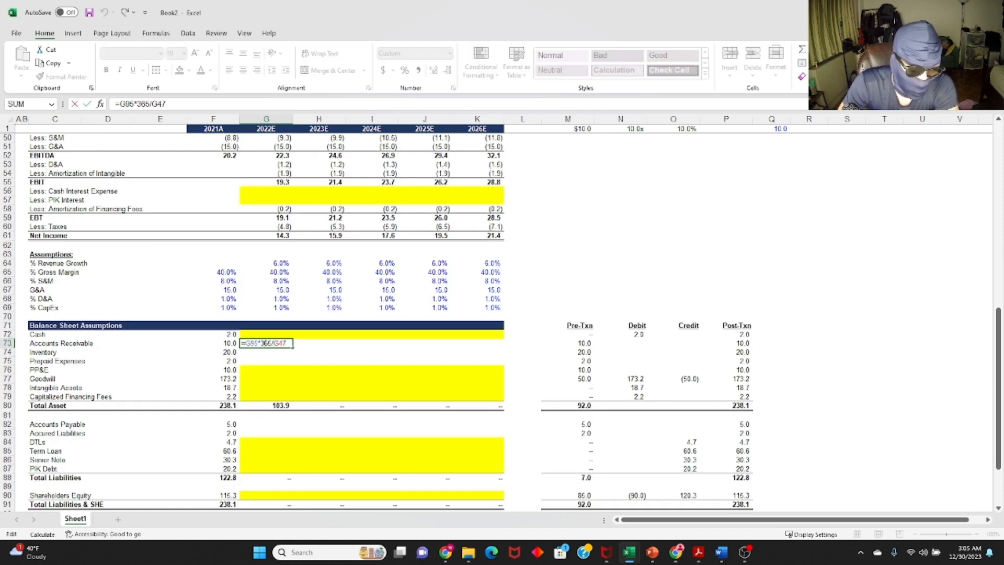
key(BackSpace)
text(/)
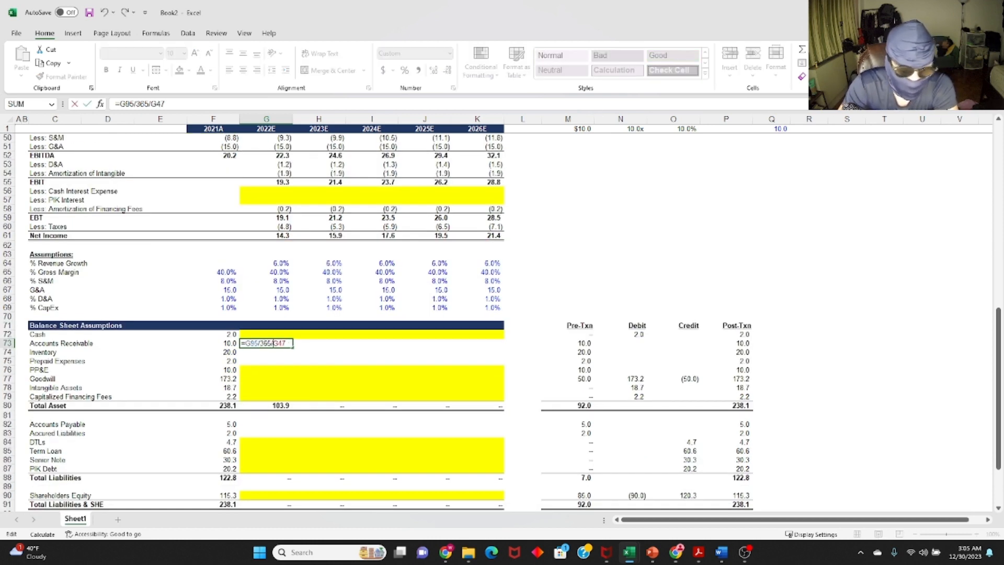
key(BackSpace)
text(*)
key(Return)
key(Up)
Copy the Accounts Receivable formula from G73 across through 2026E in K73.
key(ctrl+c)
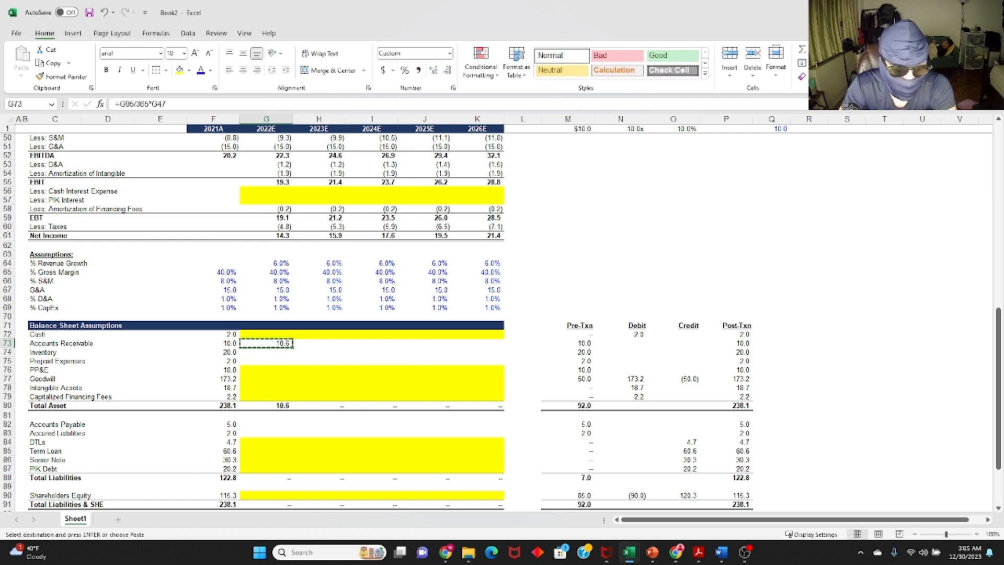
key(shift+Right)
key(shift+Right)
key(shift+Right)
key(shift+Right)
key(Return)
key(Right)
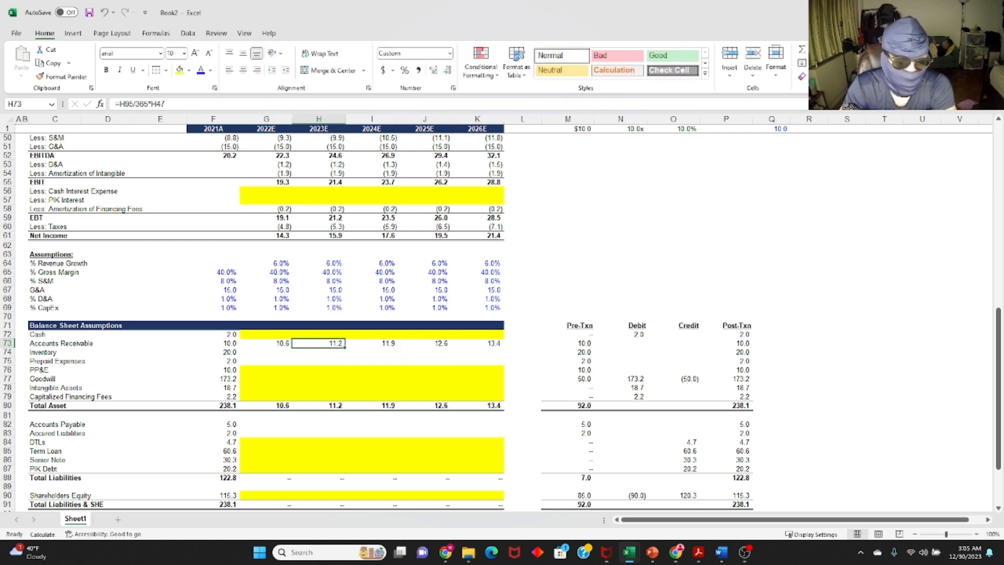
Calculate 2022E Inventory in G74 from its days assumption and cost of goods sold with =G96/365*(G47-G49).
key(alt+Tab)
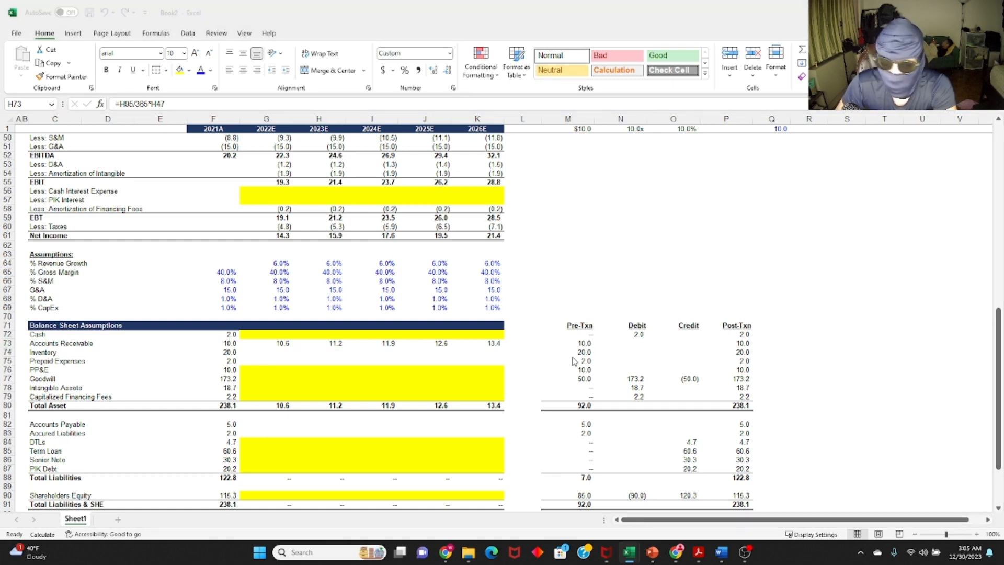
click(321, 343)
scroll(319, 324, down, 5)
click(268, 212)
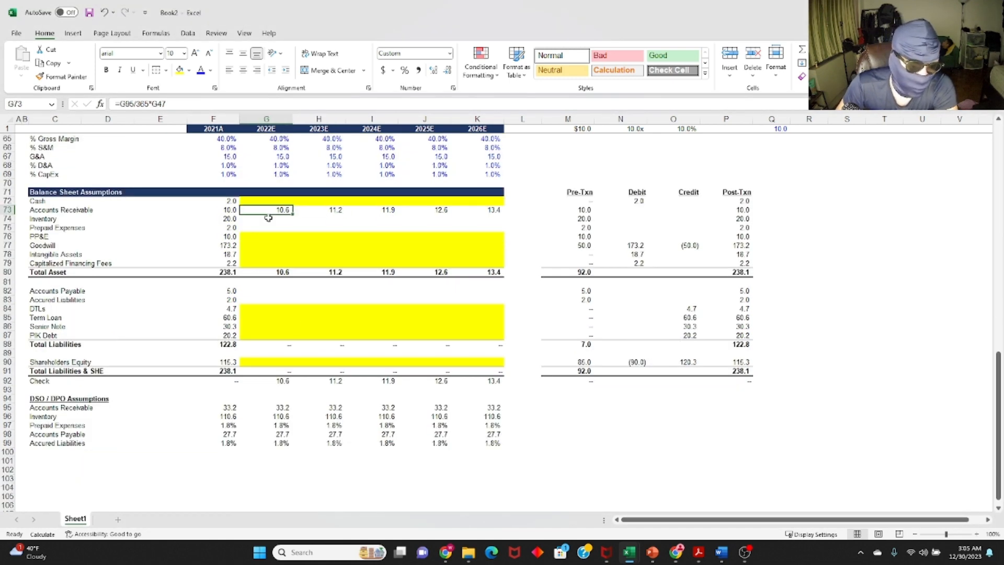
click(268, 218)
text(=)
key(Down)
key(Down)
key(Down)
key(Down)
key(Down)
key(Down)
key(Down)
key(Down)
key(Down)
key(Down)
key(Down)
key(Down)
key(Down)
key(Down)
key(Down)
key(Down)
key(Down)
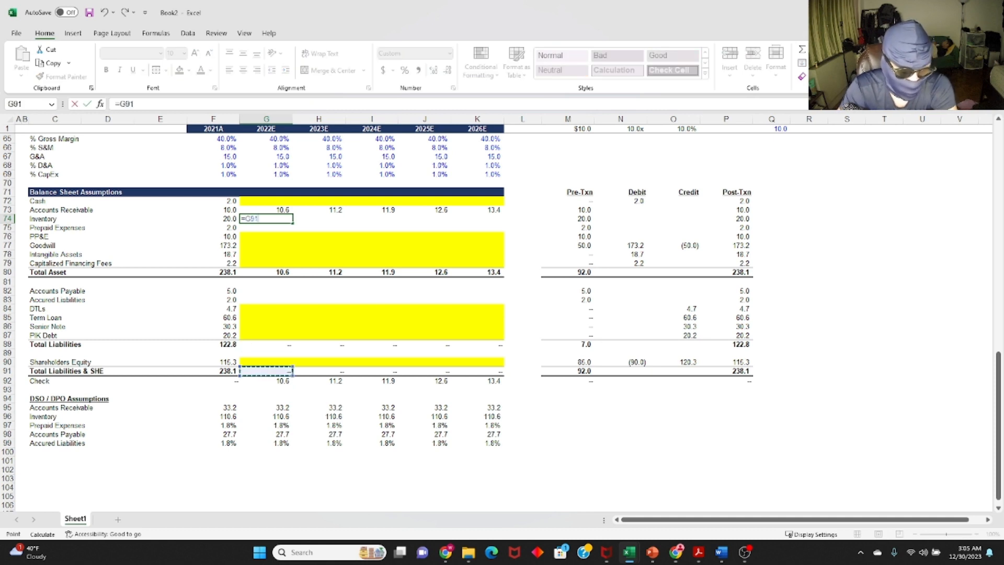
key(Down)
key(Down)
key(Down)
key(Down)
key(Down)
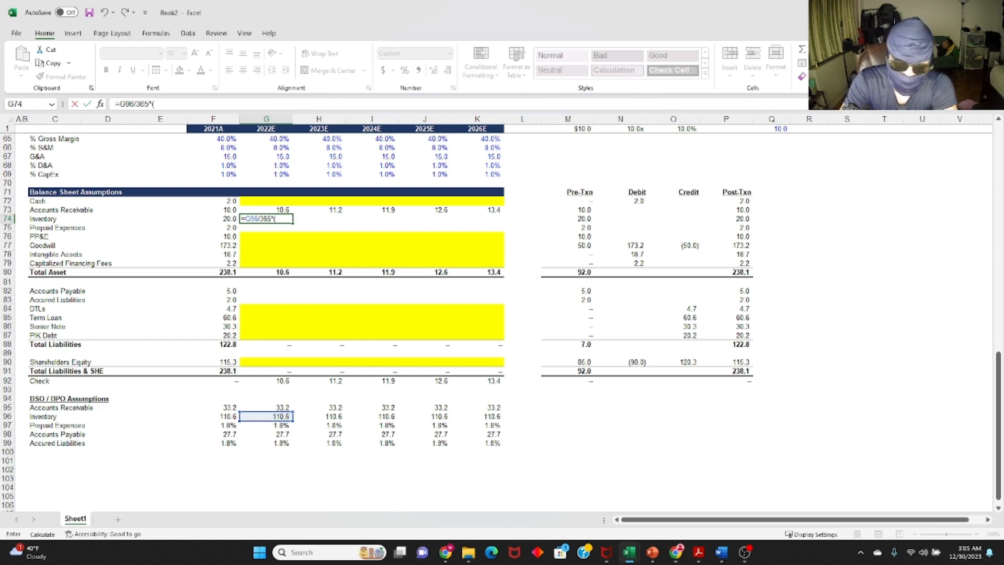
scroll(329, 228, up, 10)
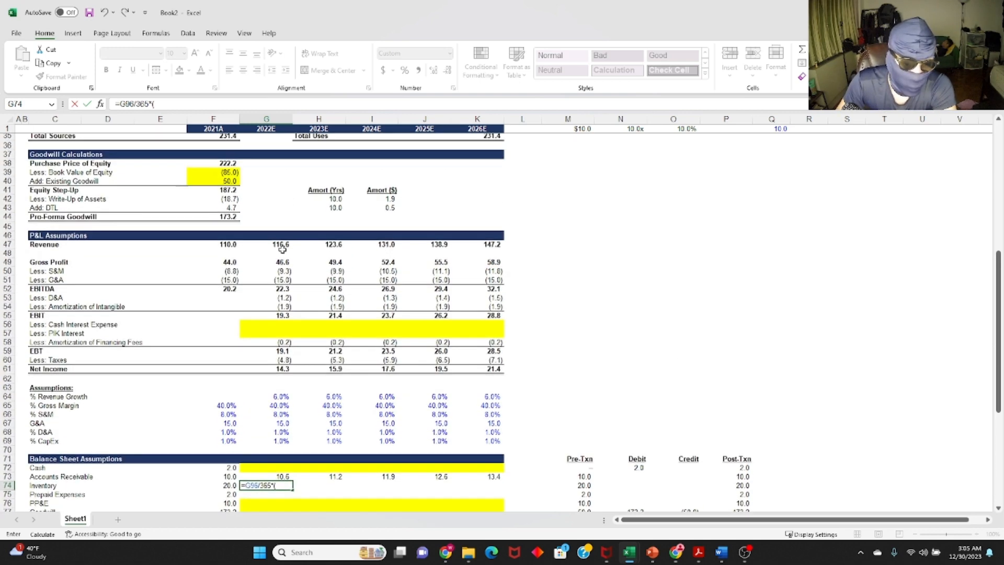
click(282, 244)
text(-)
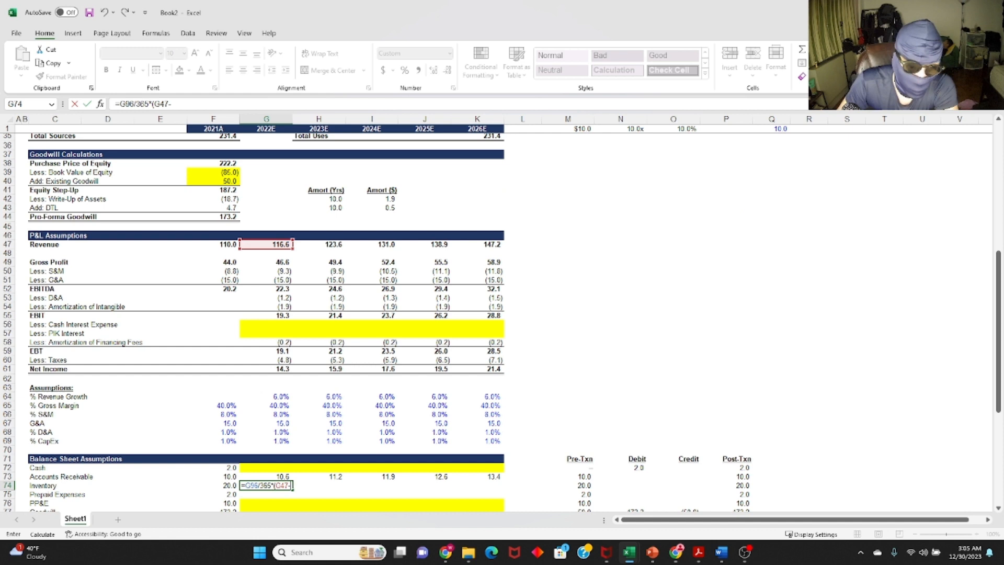
click(275, 264)
text())
key(Return)
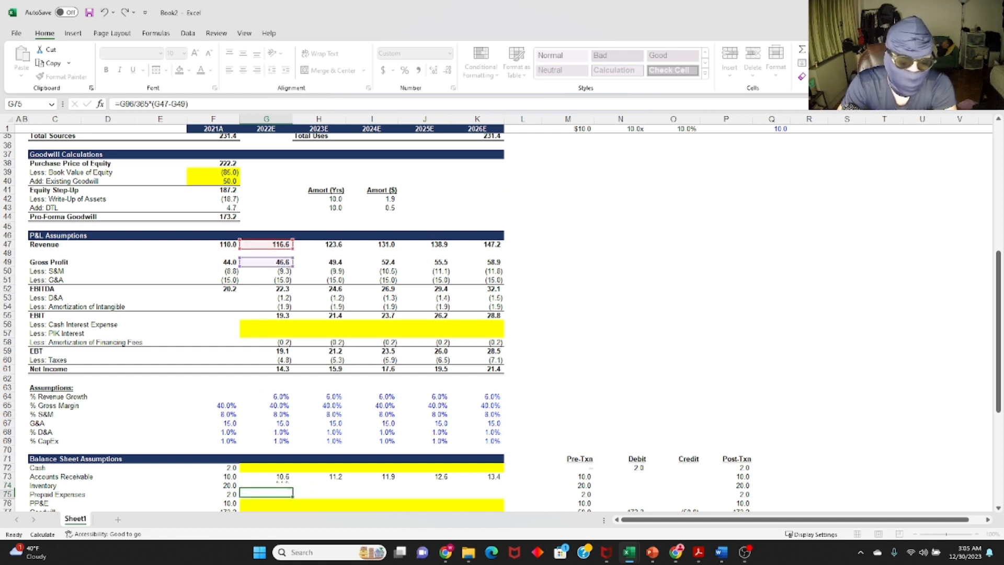
Fill the Inventory formula from G74 across through K74 and check the references in G74 and J74.
key(Up)
key(Up)
key(ctrl+Right)
key(Down)
key(ctrl+shift+Left)
key(ctrl+r)
key(ctrl+Left)
key(Right)
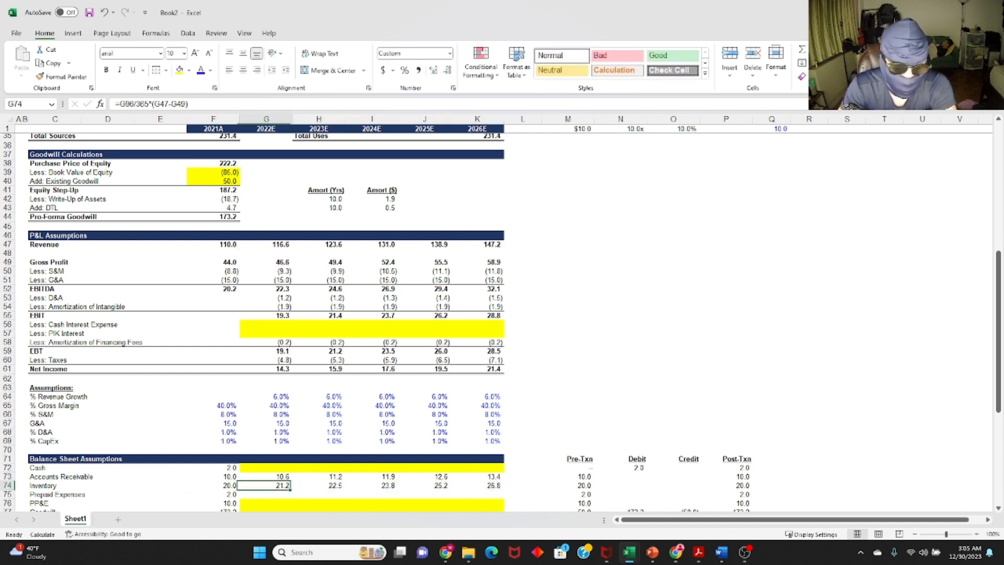
key(F2)
key(Escape)
key(Right)
key(Right)
key(Right)
key(F2)
key(Escape)
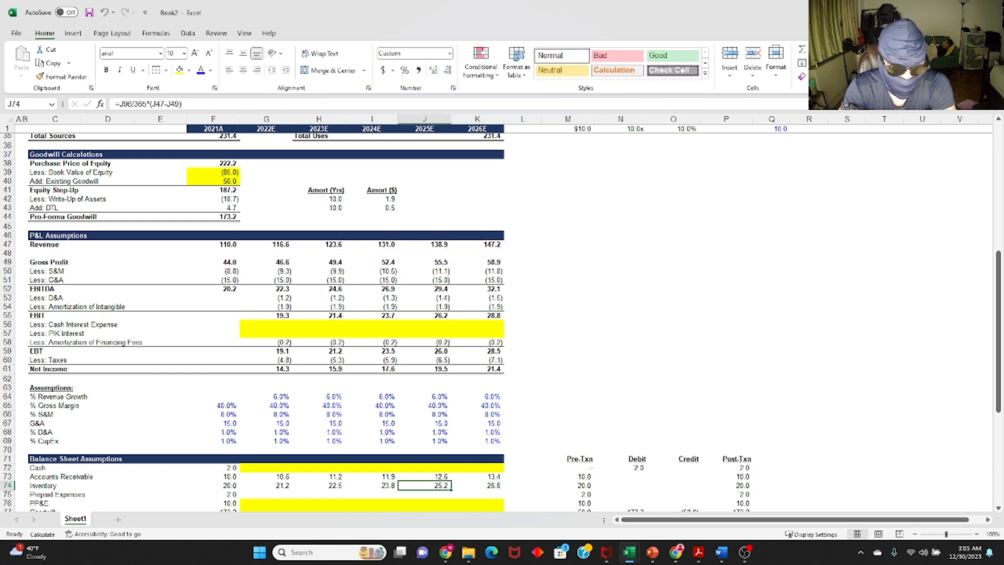
Calculate 2022E Prepaid Expenses in G75 as its percentage assumption times revenue with =G97*G47.
key(Left)
key(Left)
key(Left)
key(Left)
key(Down)
key(Down)
key(Right)
key(Up)
text(=)
key(Down)
key(Down)
key(Down)
key(Down)
key(Down)
key(Down)
key(Down)
key(Down)
key(Down)
key(Down)
key(Down)
key(Down)
key(Down)
key(Down)
key(Down)
key(Down)
key(Down)
key(Down)
key(Down)
key(Down)
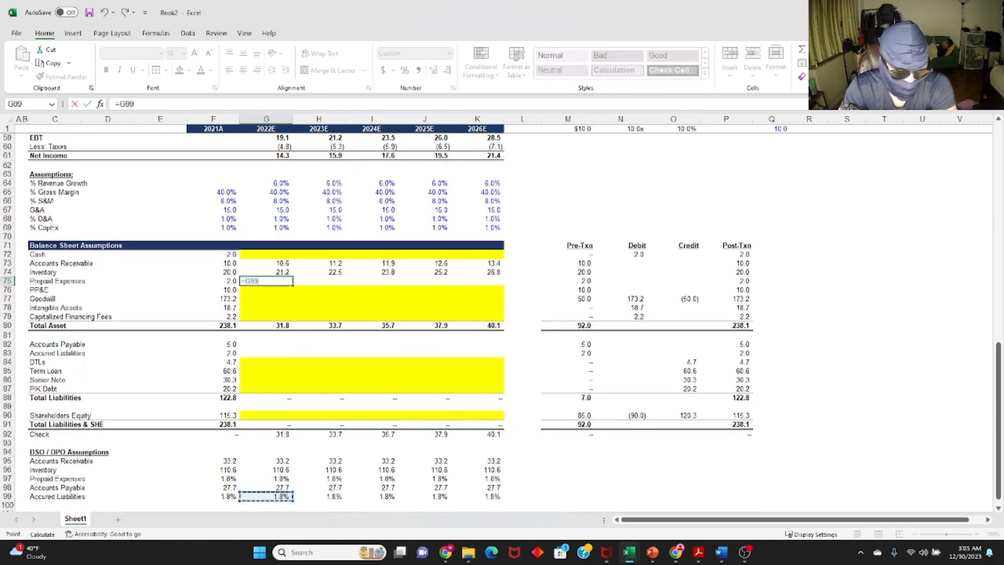
key(Up)
key(Up)
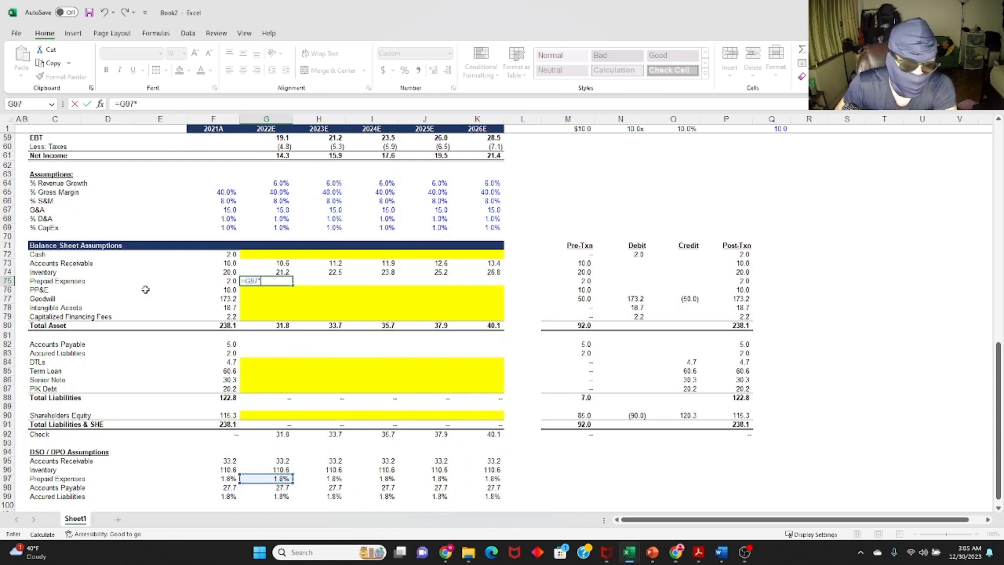
text(*)
scroll(146, 289, up, 10)
click(281, 298)
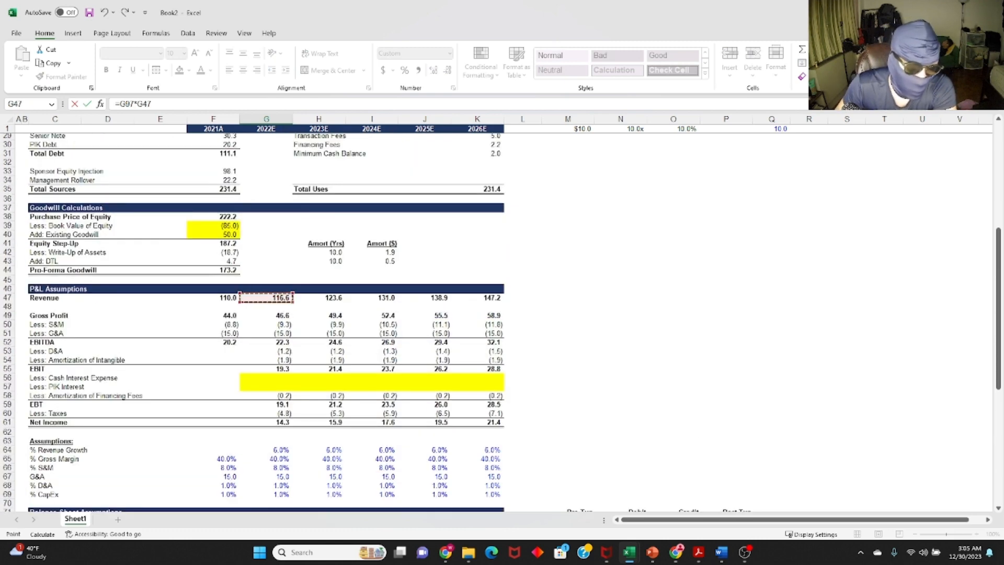
key(ctrl+Return)
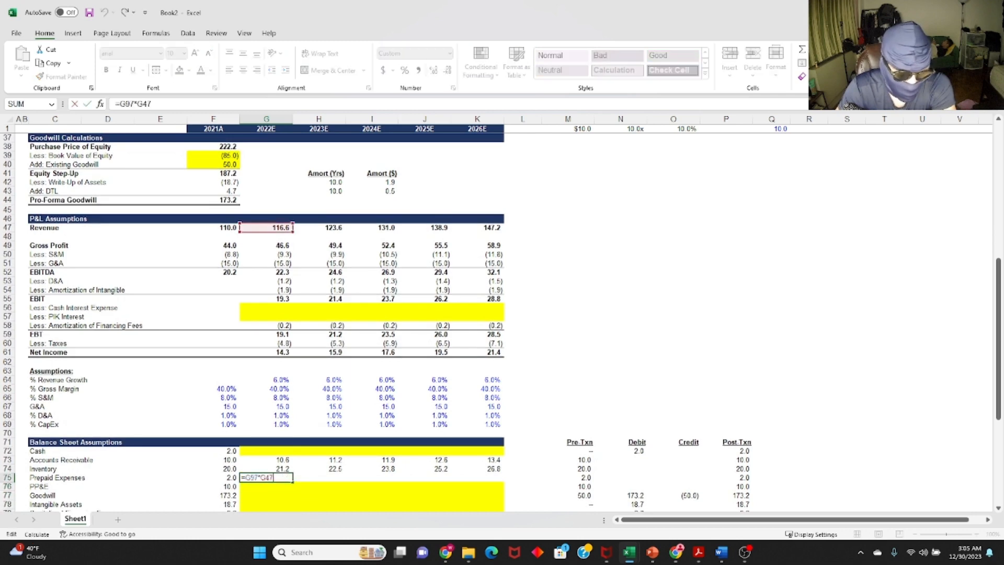
Fill the Prepaid Expenses formula from G75 across through K75 and check its references.
key(shift+Right)
key(shift+Right)
key(shift+Right)
key(shift+Right)
key(ctrl+r)
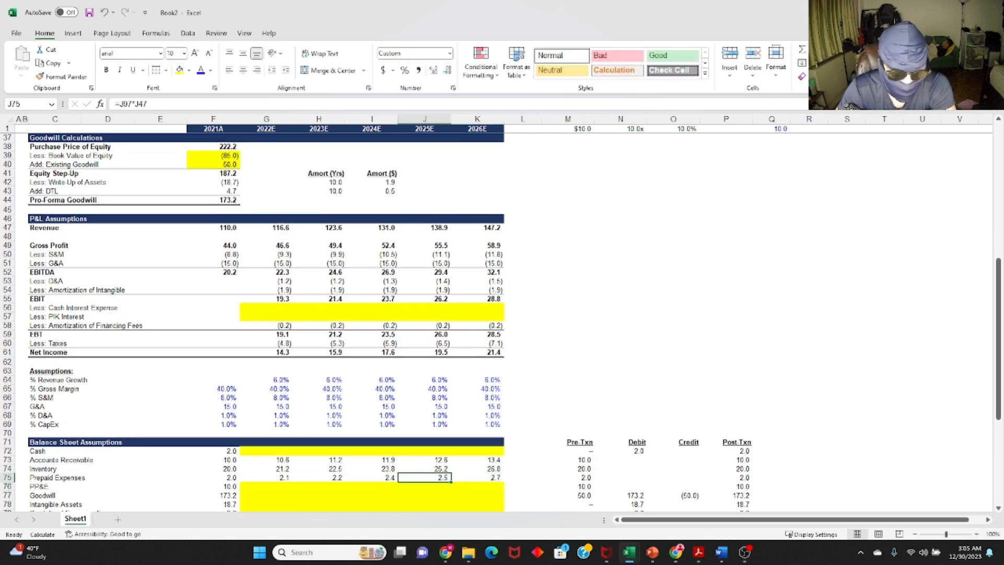
key(F2)
scroll(264, 278, down, 7)
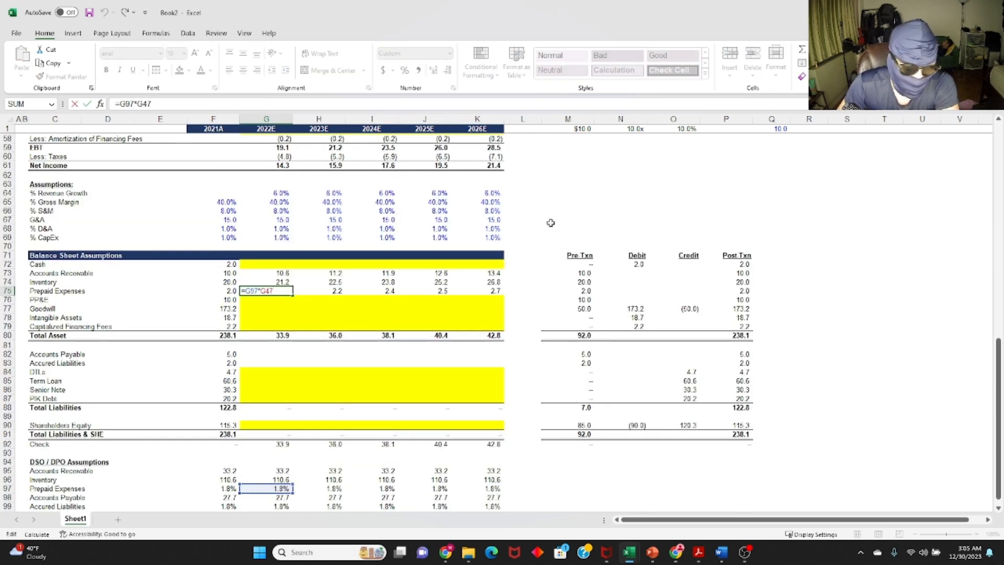
key(Escape)
key(F2)
key(Escape)
Reuse the Prepaid Expenses formula =G97*G47 for 2022E Accrued Liabilities in G83.
key(ctrl+Down)
key(Down)
key(Down)
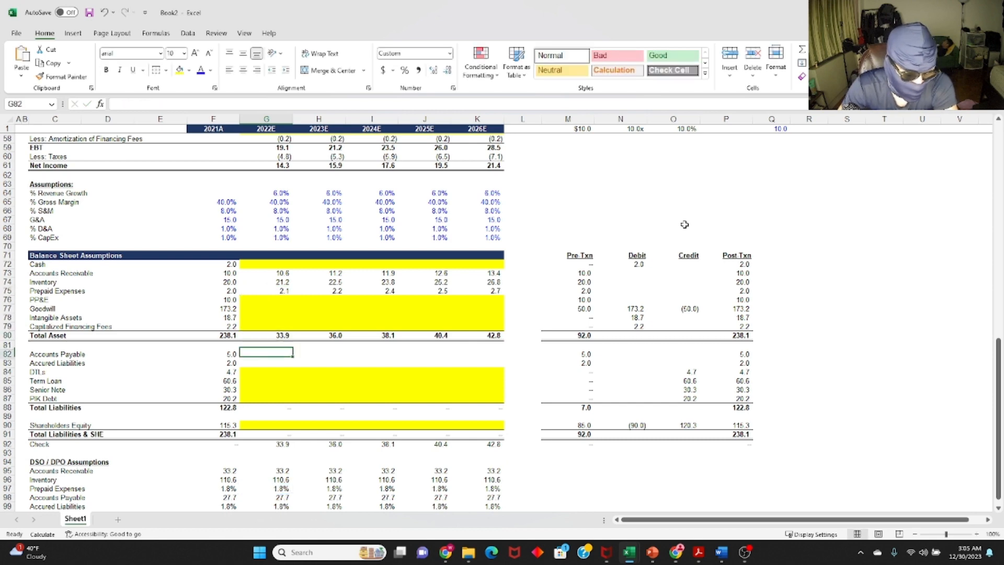
key(Down)
text(=G97*G47)
key(Return)
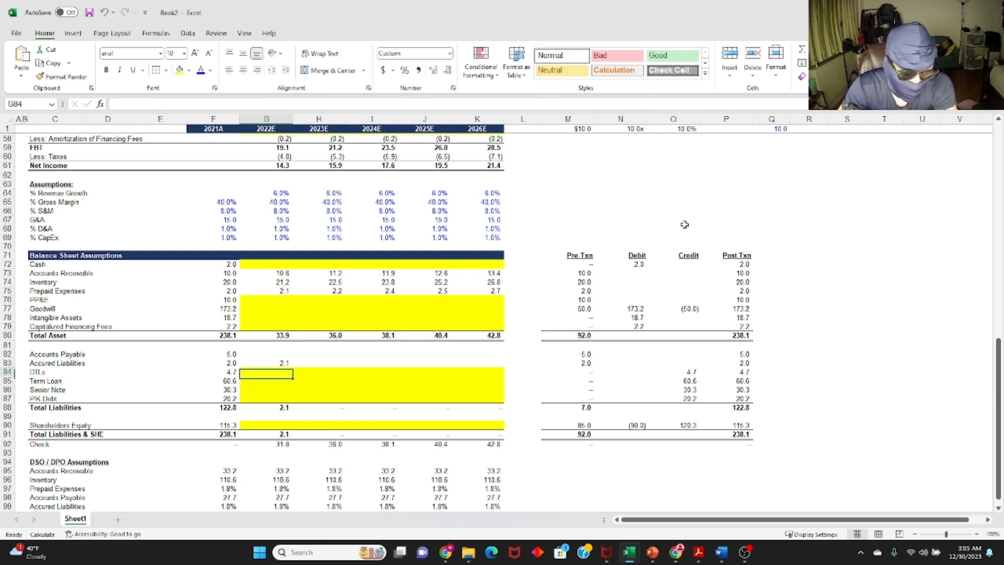
Repoint the percentage reference in the G83 Accrued Liabilities formula from G97 to the Accrued Liabilities assumption in G99.
key(Up)
key(F2)
scroll(323, 461, down, 2)
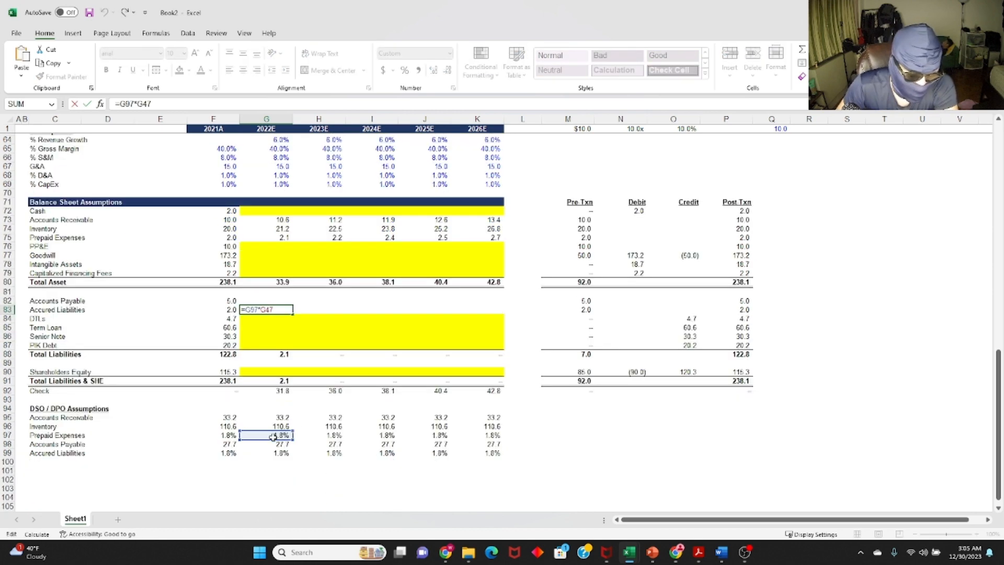
drag(272, 437, 273, 454)
key(Return)
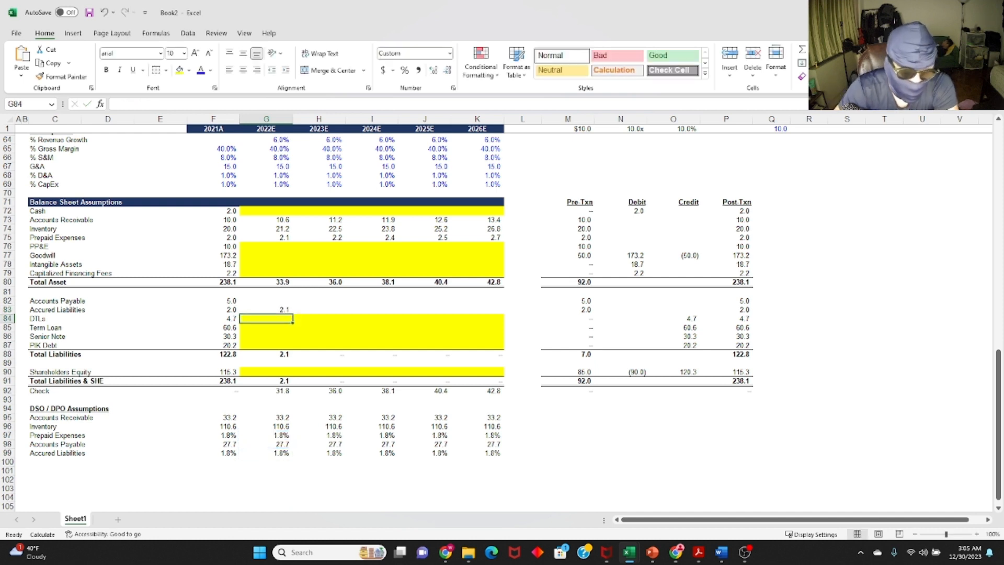
Fill the Accrued Liabilities formula from G83 across through K83 and check the references in G83.
key(Up)
key(ctrl+c)
key(shift+Right)
key(shift+Right)
key(shift+Right)
key(shift+Right)
key(shift+Right)
key(shift+Left)
key(ctrl+v)
key(Escape)
key(Down)
key(Up)
key(F2)
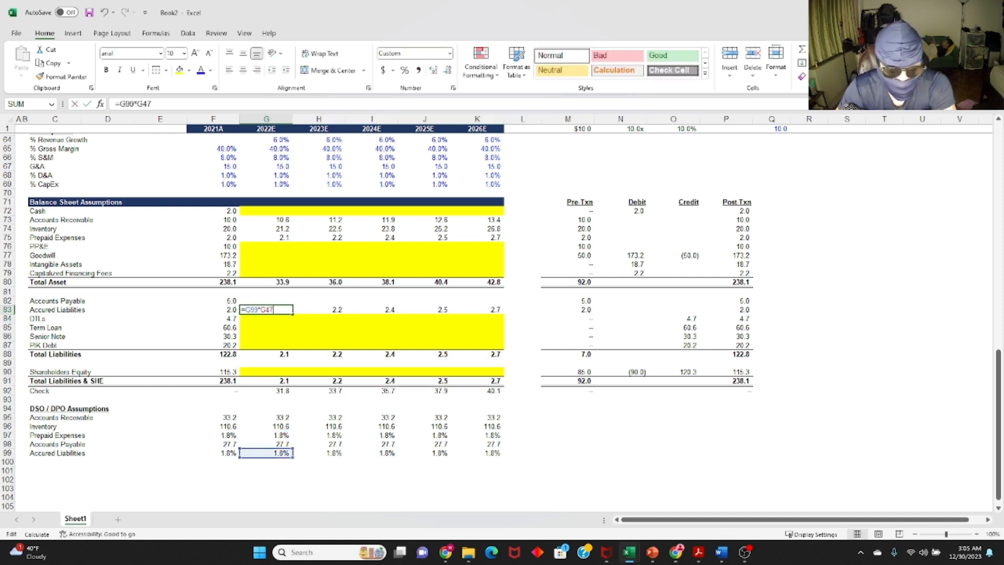
key(Escape)
Review the Accrued Liabilities row from 2021A through 2026E, comparing the formulas in each year.
key(Right)
key(Right)
key(Right)
key(Right)
key(Left)
key(Left)
key(Left)
key(Left)
key(Left)
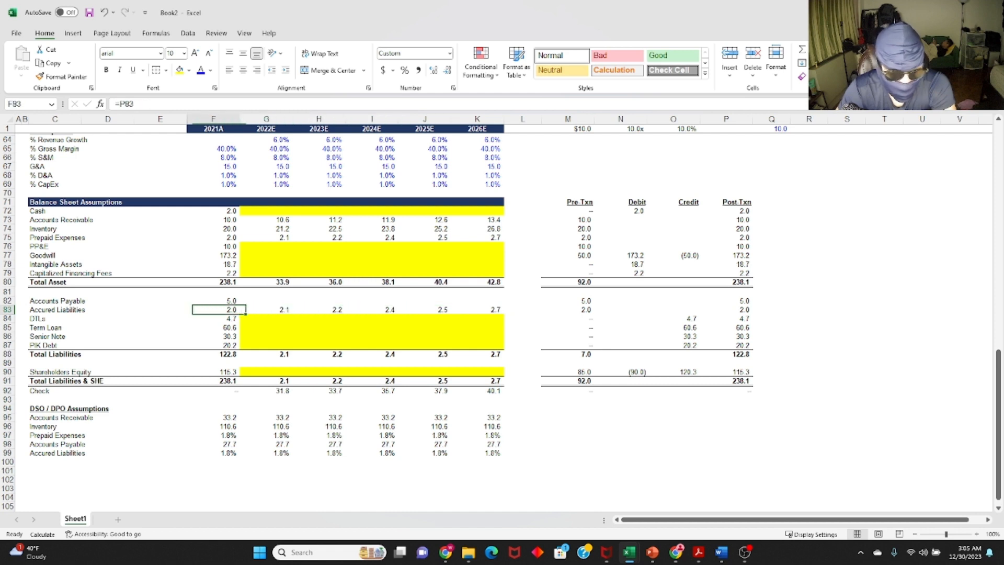
key(Right)
key(Up)
key(Down)
key(Right)
key(Right)
key(Right)
key(Right)
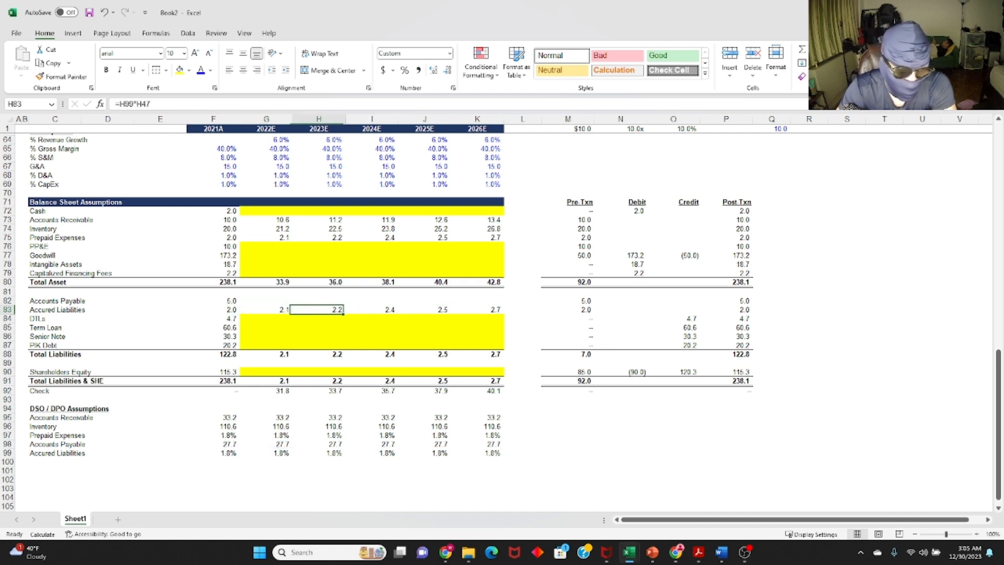
key(Left)
key(Left)
key(Left)
key(Left)
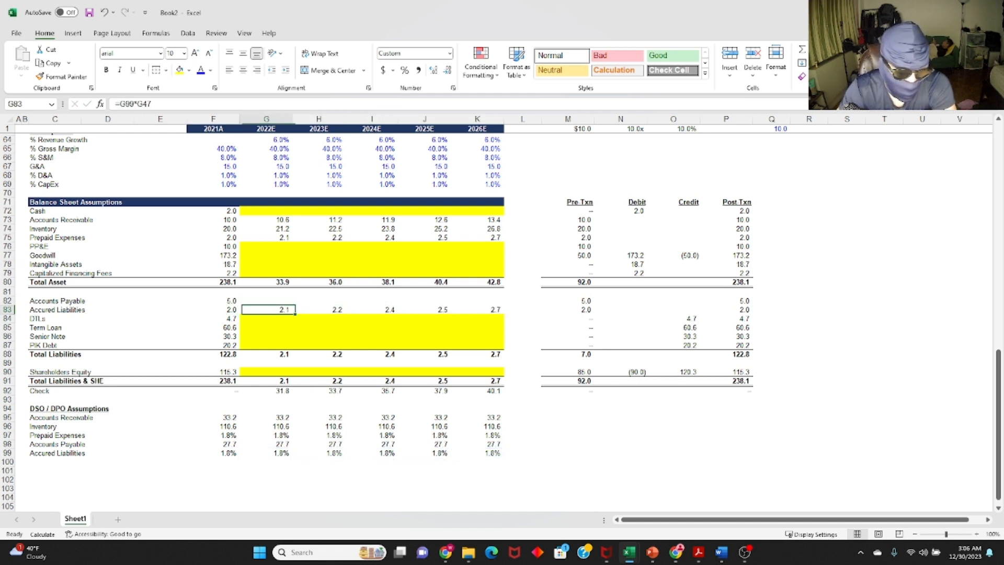
key(Left)
key(Right)
Calculate 2022E Accounts Payable in G82 from its days assumption and cost of goods sold with =G98/365*(G47-G49).
key(Up)
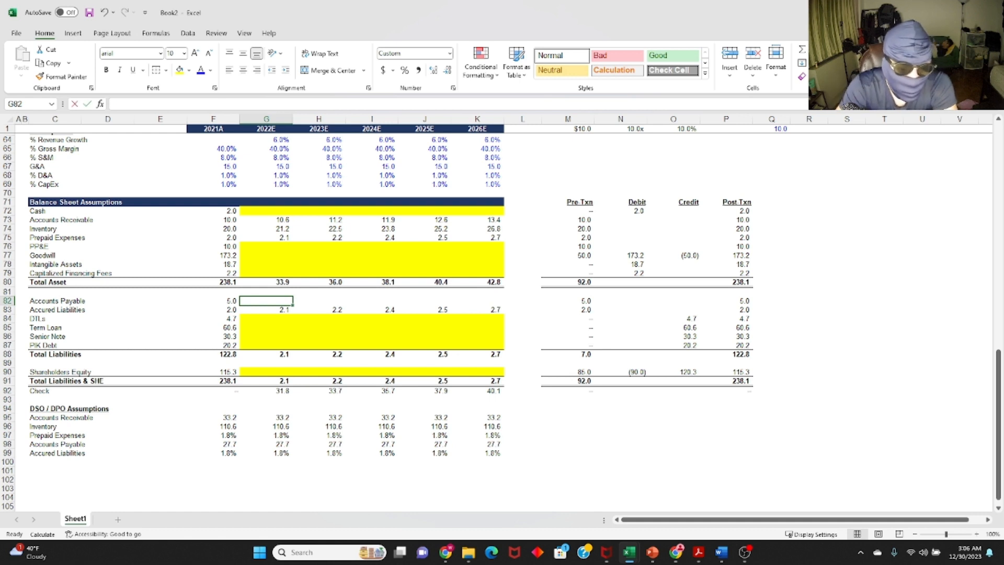
text(=)
key(Down)
key(Down)
key(Down)
key(Down)
key(Down)
key(Down)
key(Down)
key(Down)
key(Down)
key(Down)
key(Down)
key(Down)
key(Down)
key(Down)
key(Down)
key(Down)
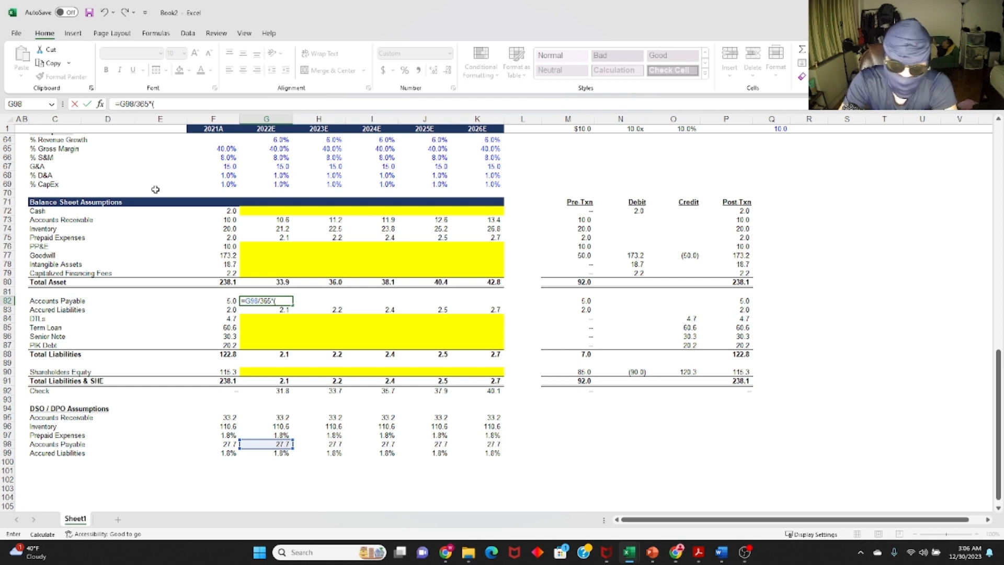
scroll(278, 239, up, 8)
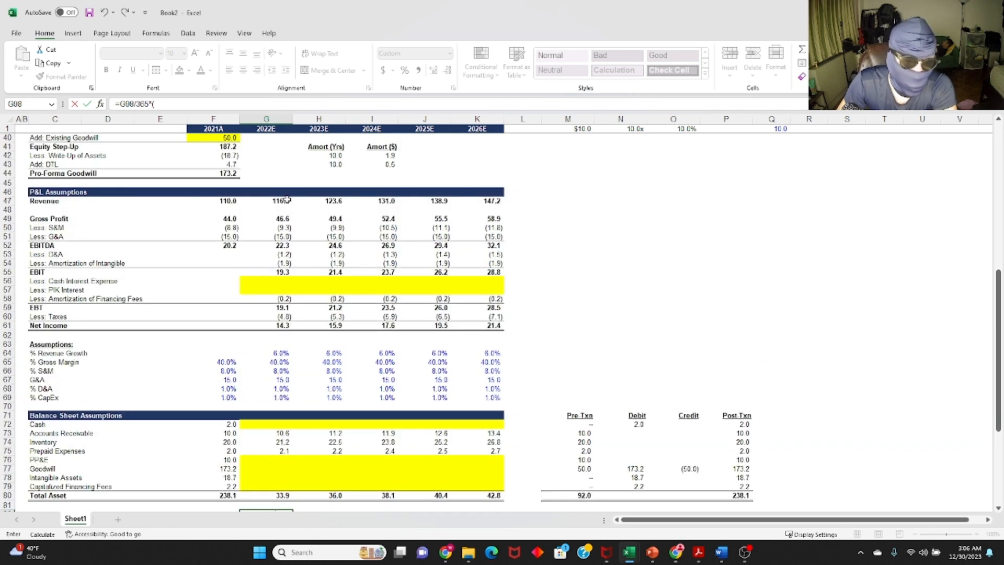
click(287, 199)
text(-)
click(273, 219)
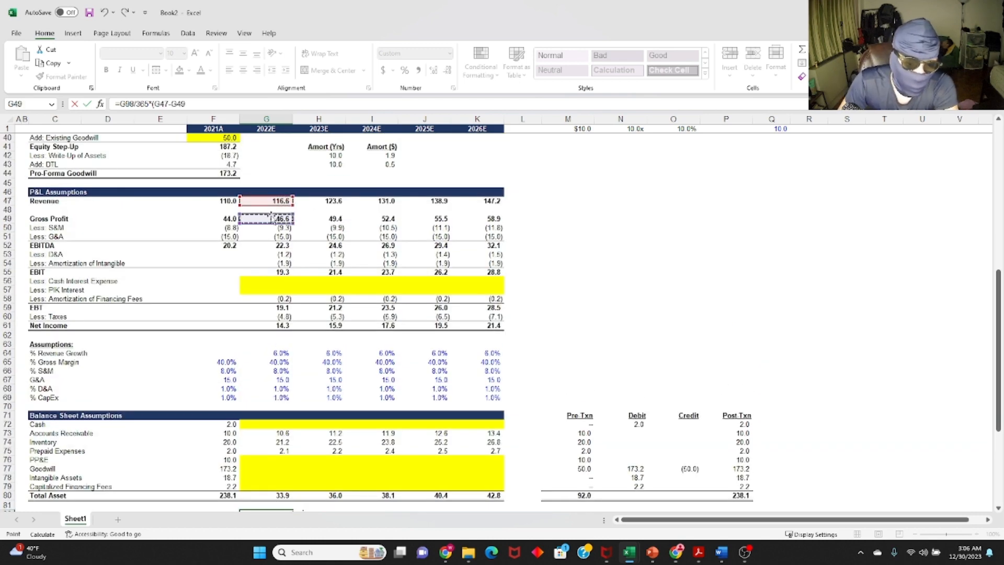
text())
key(ctrl+Return)
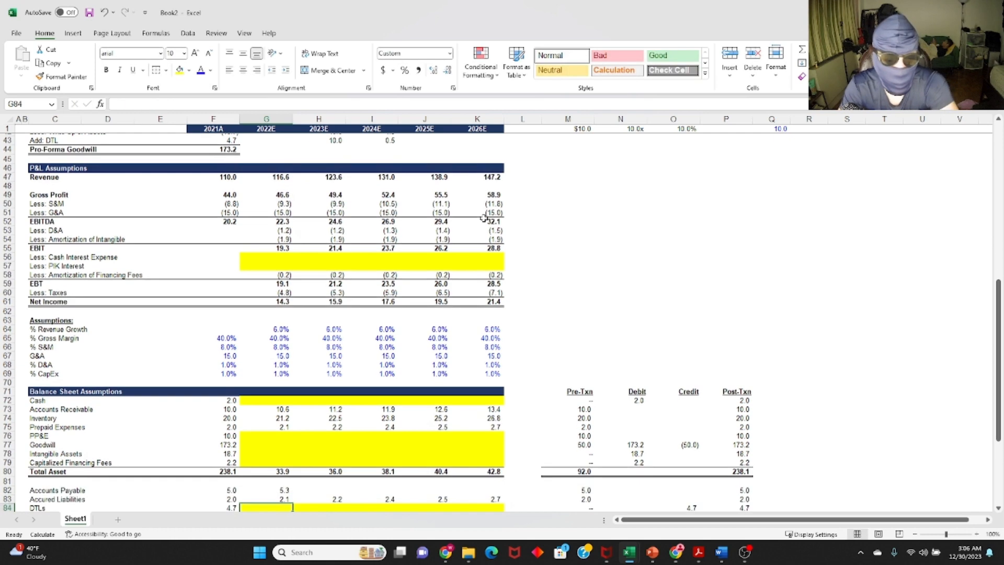
Fill the Accounts Payable formula from G82 across through K82.
key(ctrl+c)
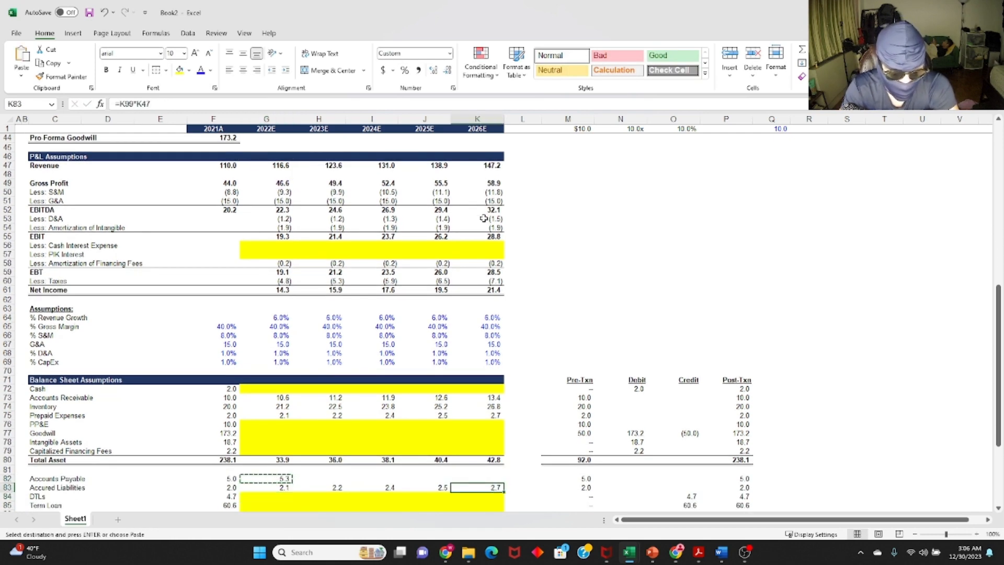
key(shift+Right)
key(shift+Right)
key(shift+Right)
key(shift+Right)
key(ctrl+v)
key(Left)
key(Right)
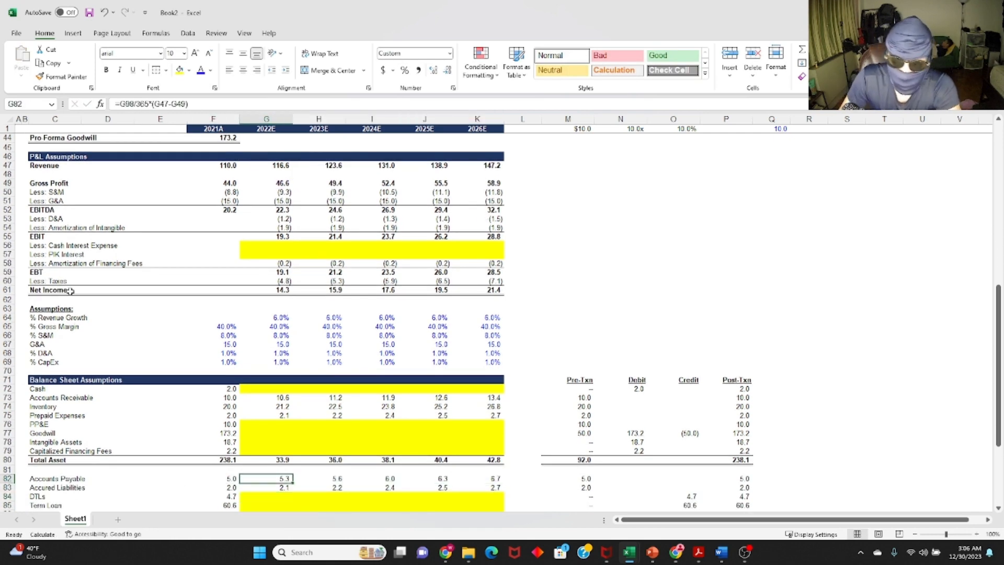
Examine the balance check row, the projected working capital lines and the still-empty Cash row for 2022E through 2026E.
key(alt+Tab)
key(alt+Tab)
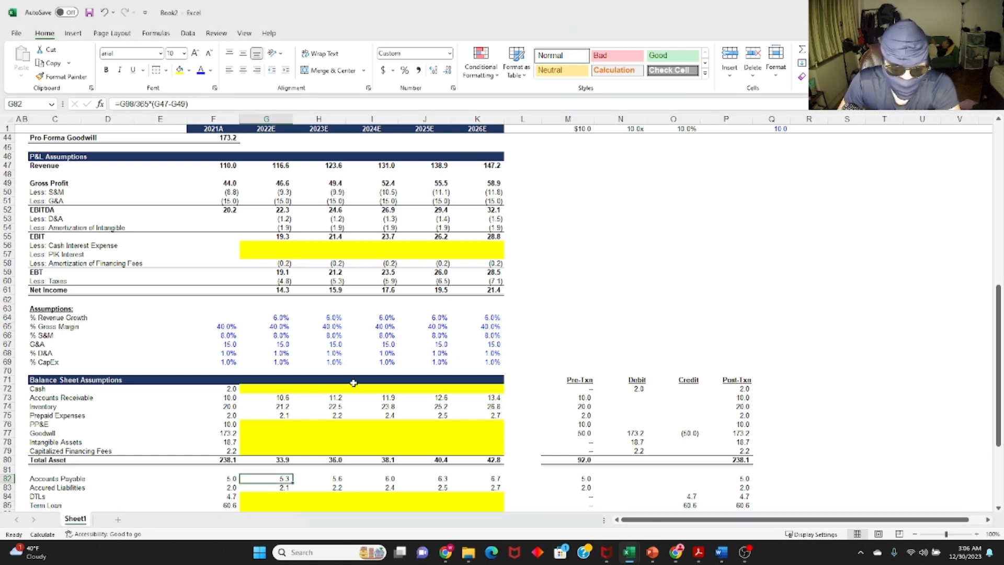
scroll(353, 366, down, 9)
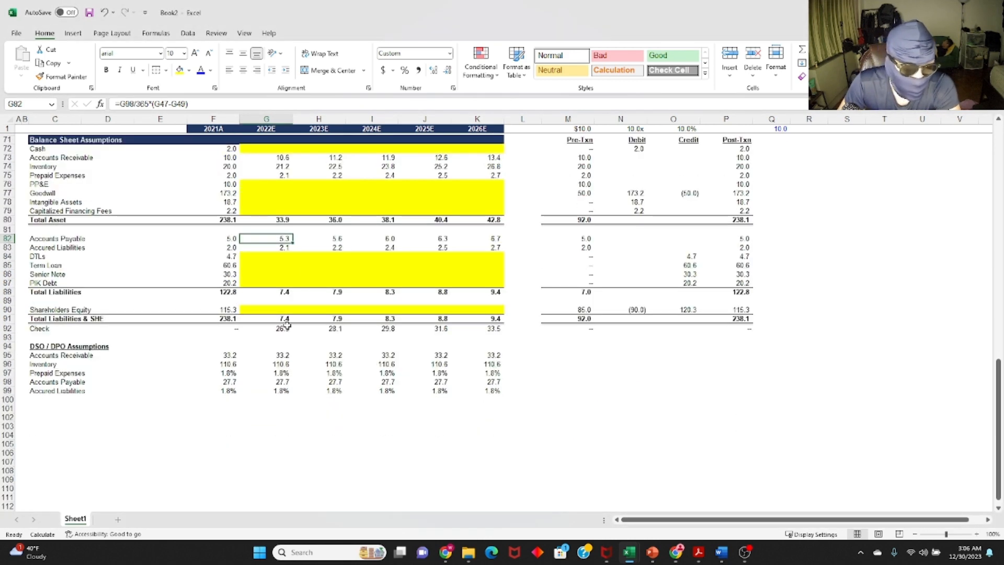
drag(286, 328, 491, 330)
click(225, 193)
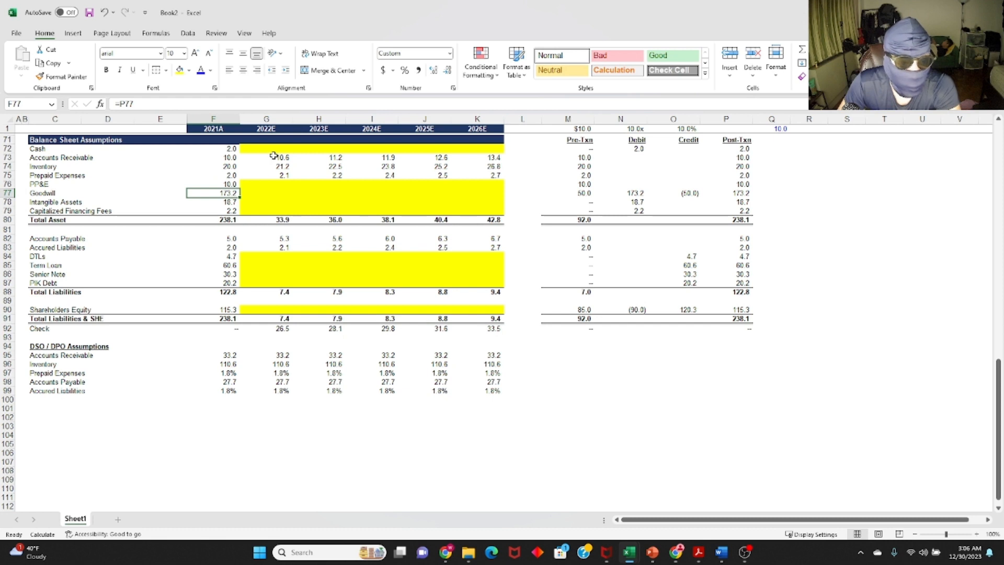
drag(272, 157, 494, 176)
click(266, 237)
drag(266, 237, 492, 249)
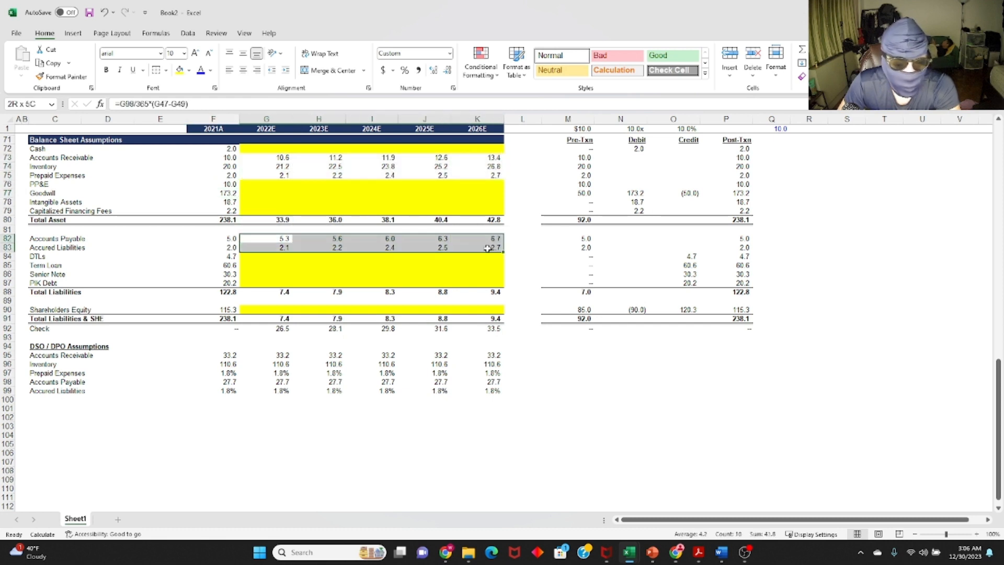
drag(276, 159, 457, 168)
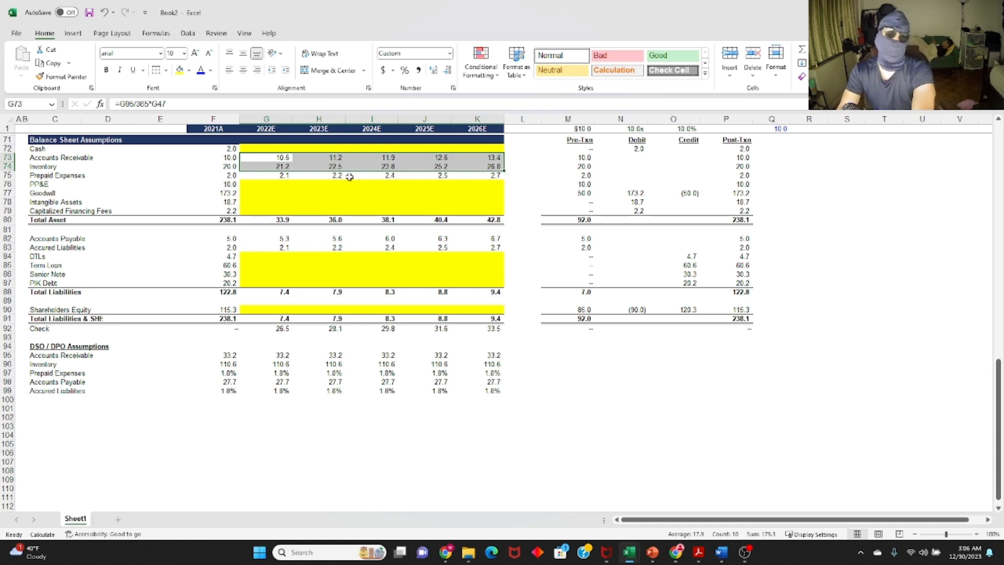
drag(251, 144, 492, 148)
Copy the Balance Sheet Assumptions header row 71 to row 101, beneath the DSO / DPO Assumptions block.
scroll(225, 202, up, 2)
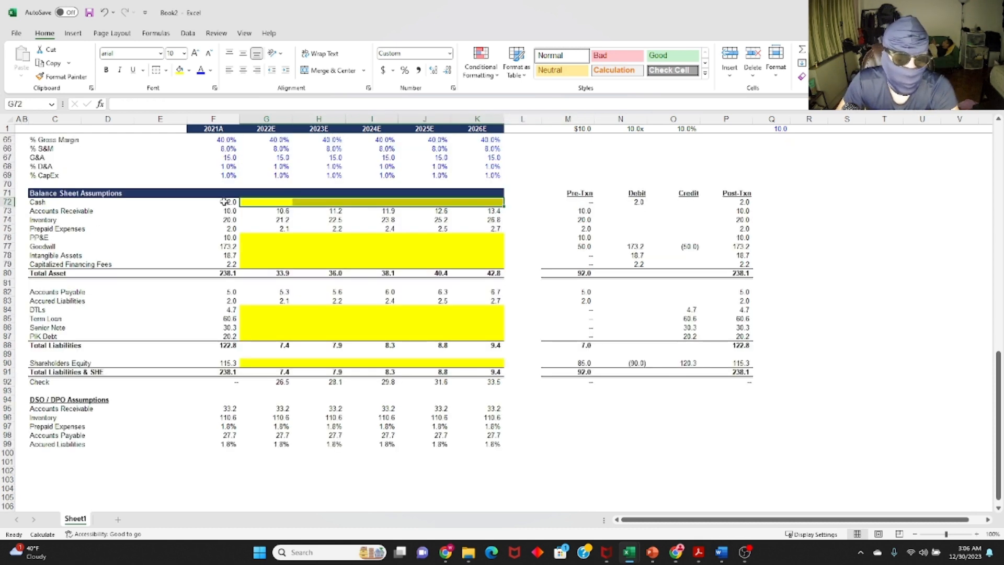
click(72, 192)
key(shift+space)
key(ctrl+c)
scroll(175, 229, down, 6)
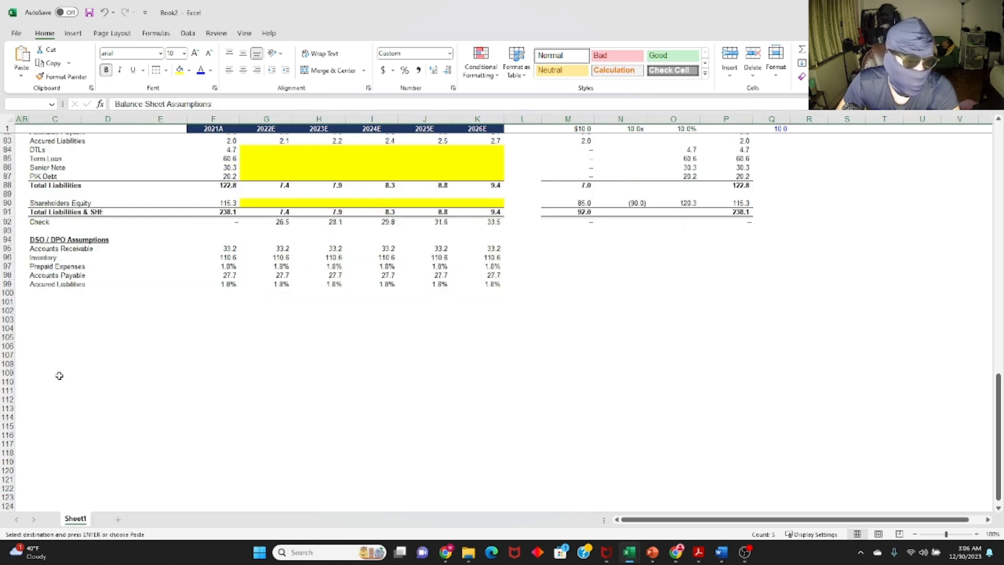
click(68, 311)
click(61, 301)
key(shift+space)
key(Return)
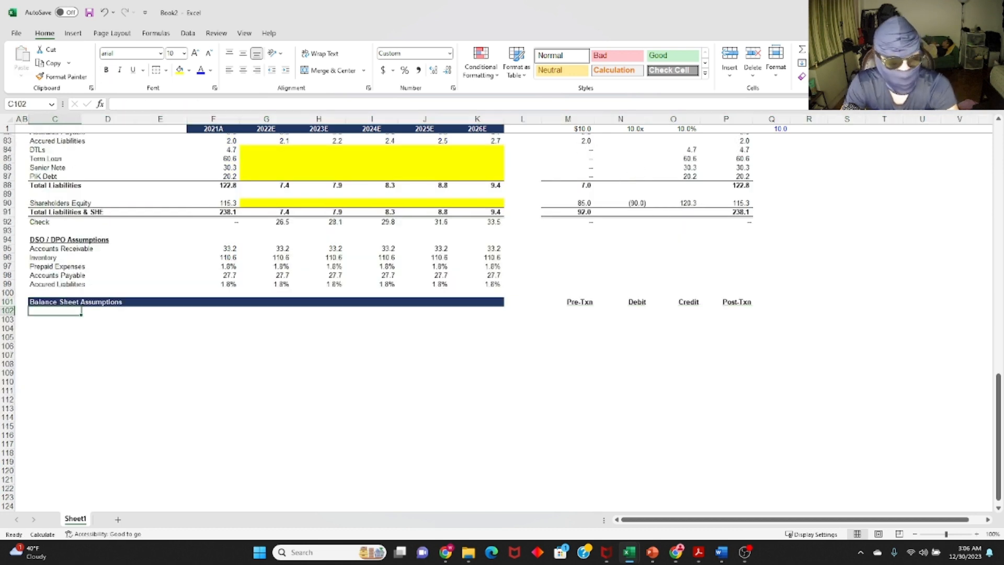
Clear the copied Pre-Txn, Debit, Credit and Post-Txn headings from M101:P101.
key(ctrl+Right)
key(ctrl+Right)
key(ctrl+shift+Left)
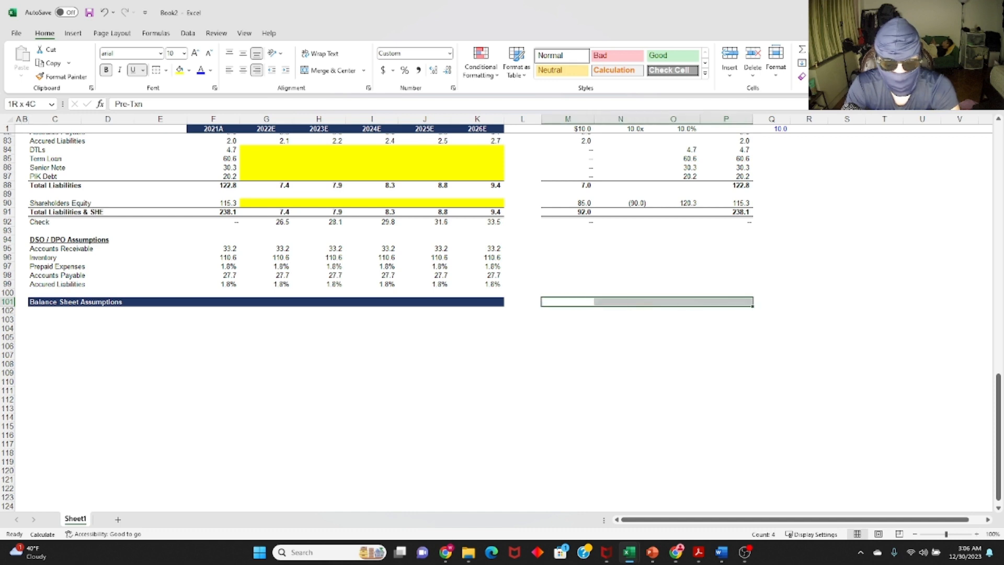
key(Delete)
Retitle the copied section header in C101 as Cash Flow Forecast.
key(ctrl+Left)
key(ctrl+Left)
key(Right)
key(Right)
key(F2)
key(shift+Home)
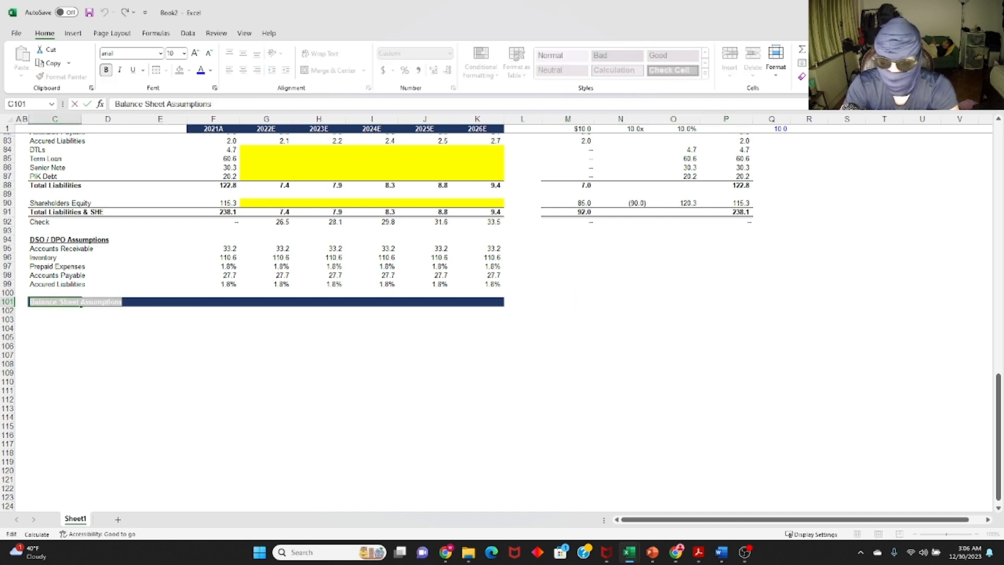
text(Cash Flow Forecast)
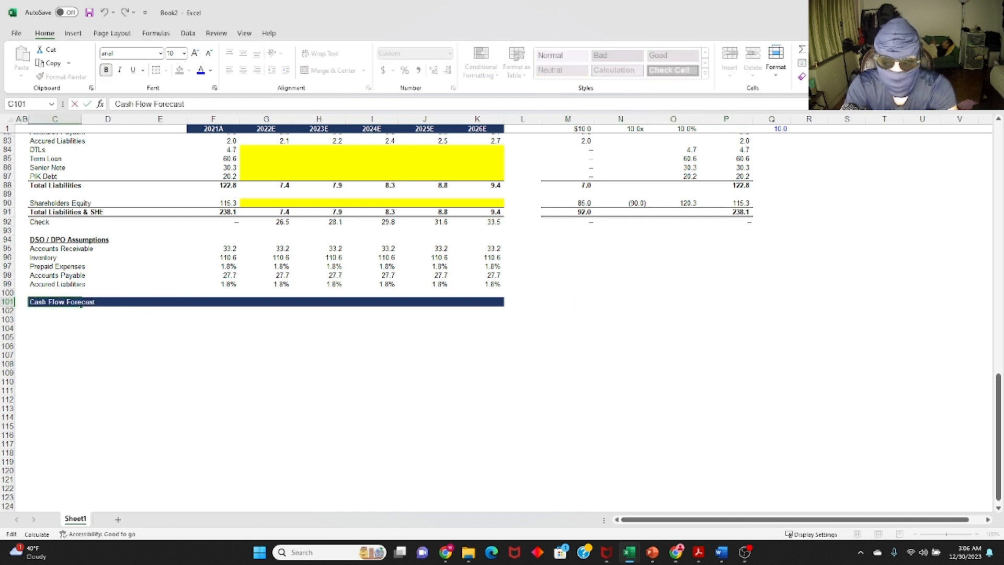
key(Return)
Enter the label Net Income in C102 and make the whole row 102 bold.
text(Net)
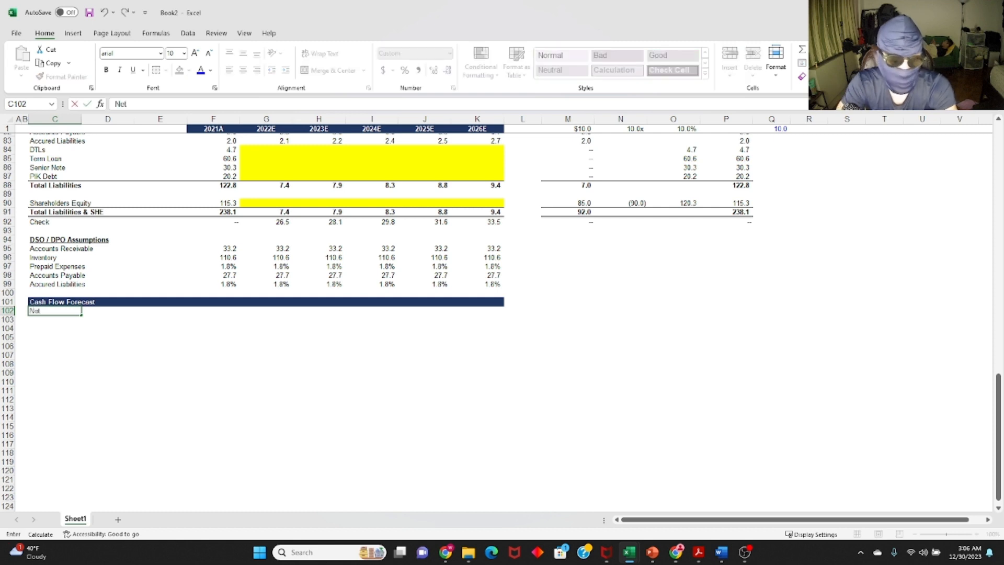
text( Income)
key(Return)
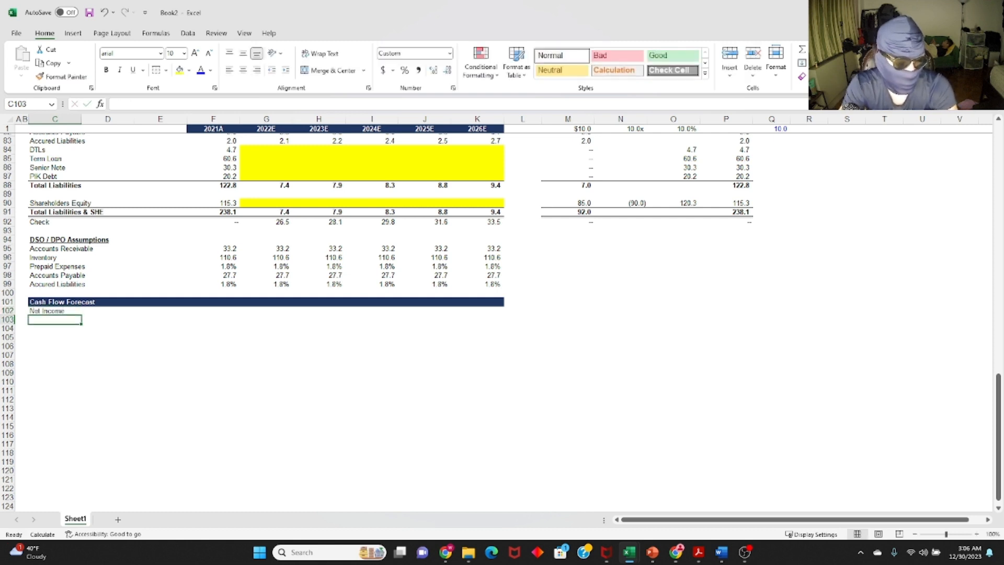
key(Up)
key(ctrl+b)
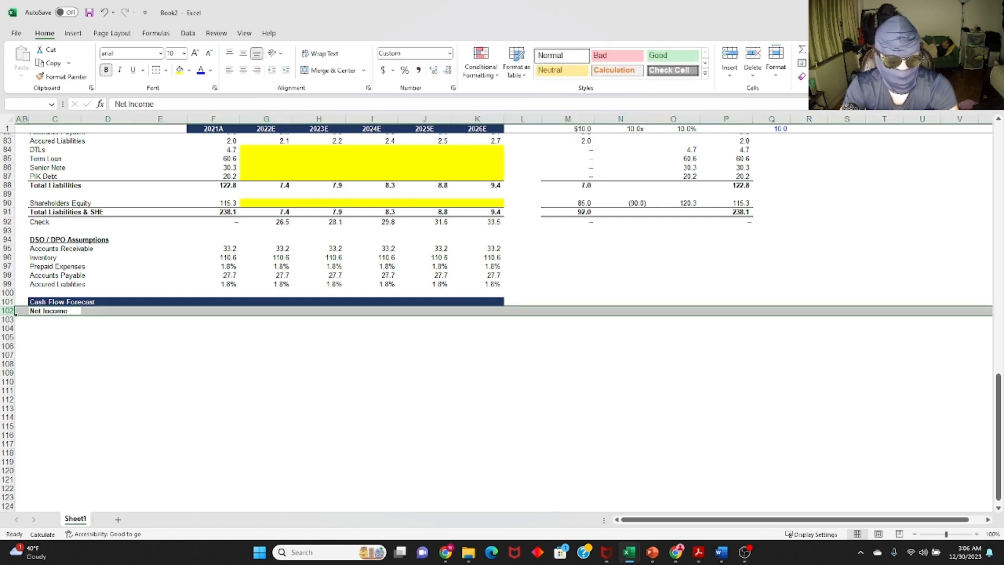
key(Down)
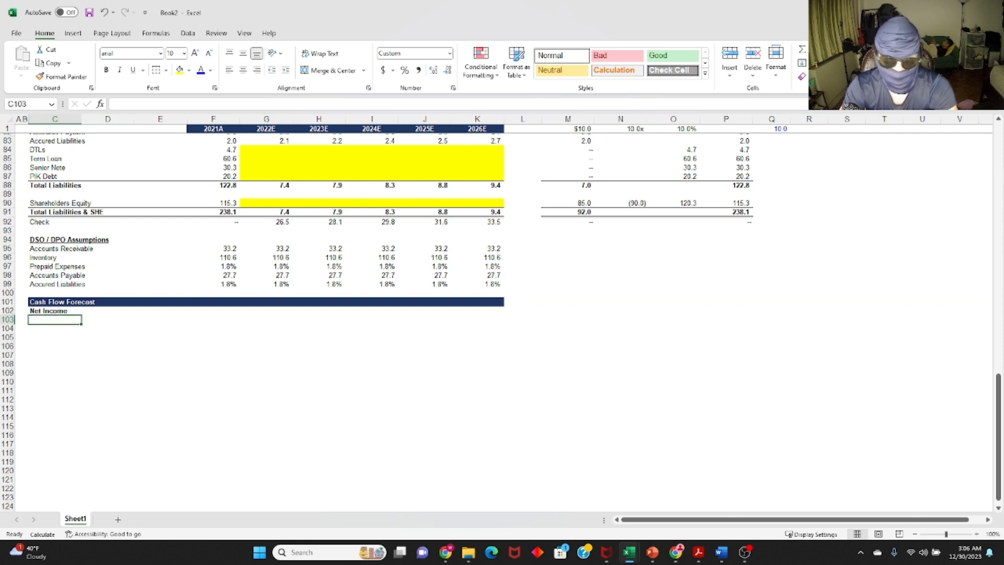
Label C103 "Add: D&A" and C104 "Add: Amort of Intangibles" in the cash flow section.
text(Aa)
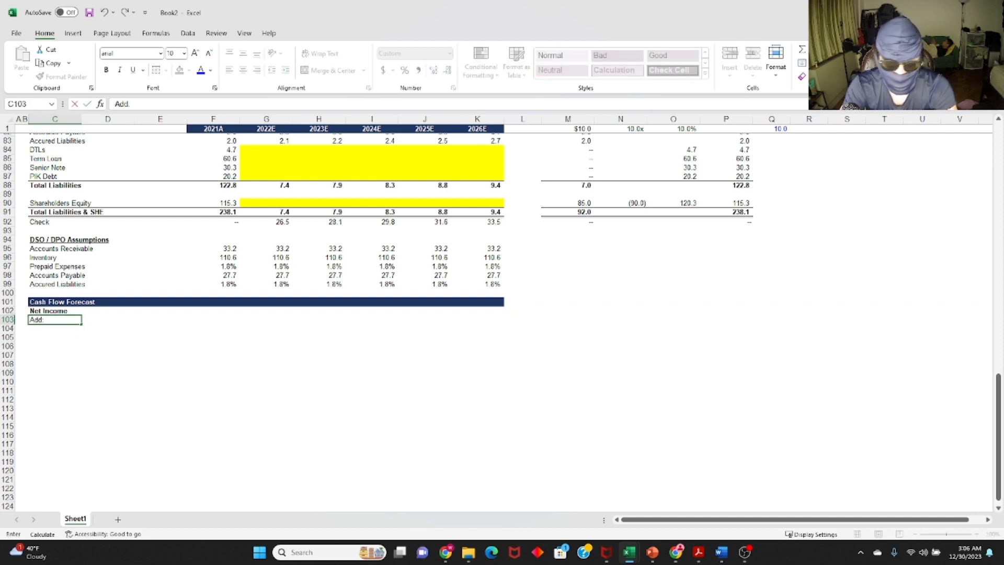
key(Return)
text(Add: Amort of I)
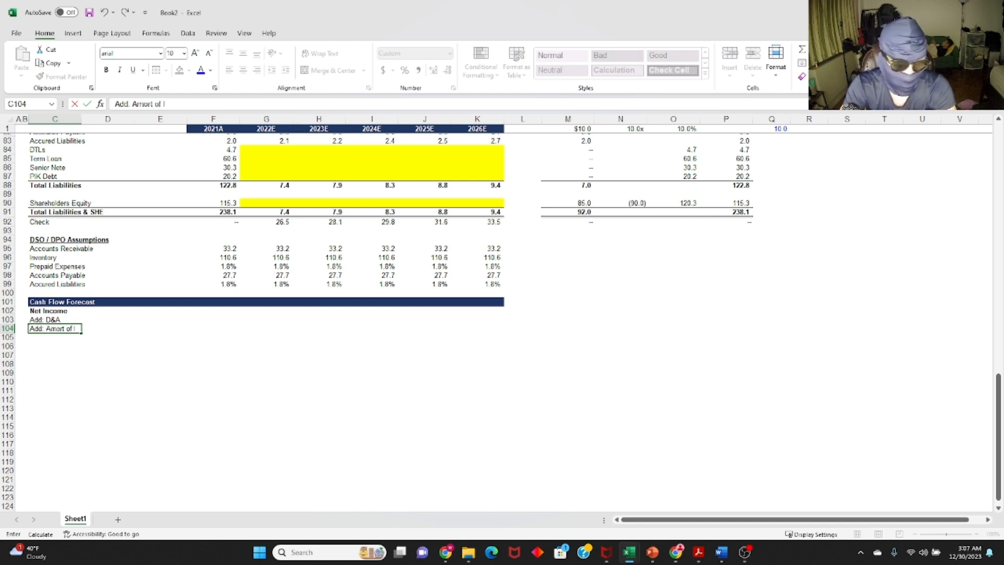
text(ntangi)
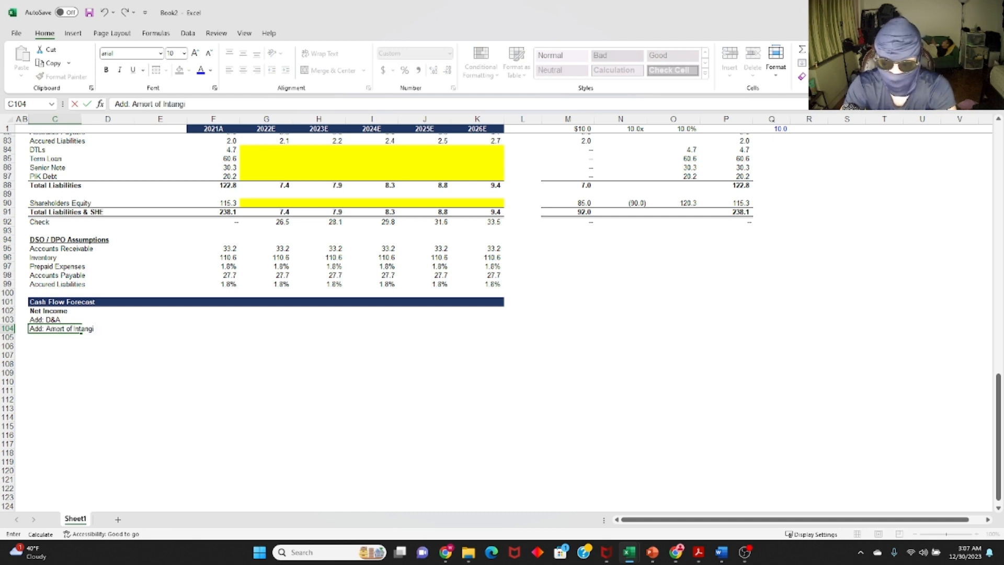
text(bles)
key(Return)
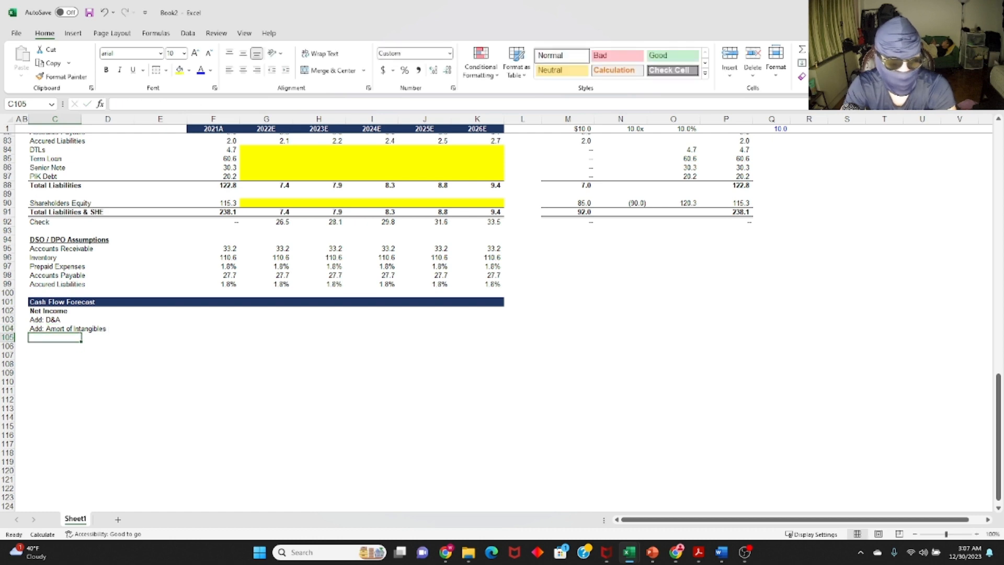
Label C105 "Add: Amort of Financing Fees" and C106 "Add: Non-PIK Interest" in the cash flow section.
text(Add: Am)
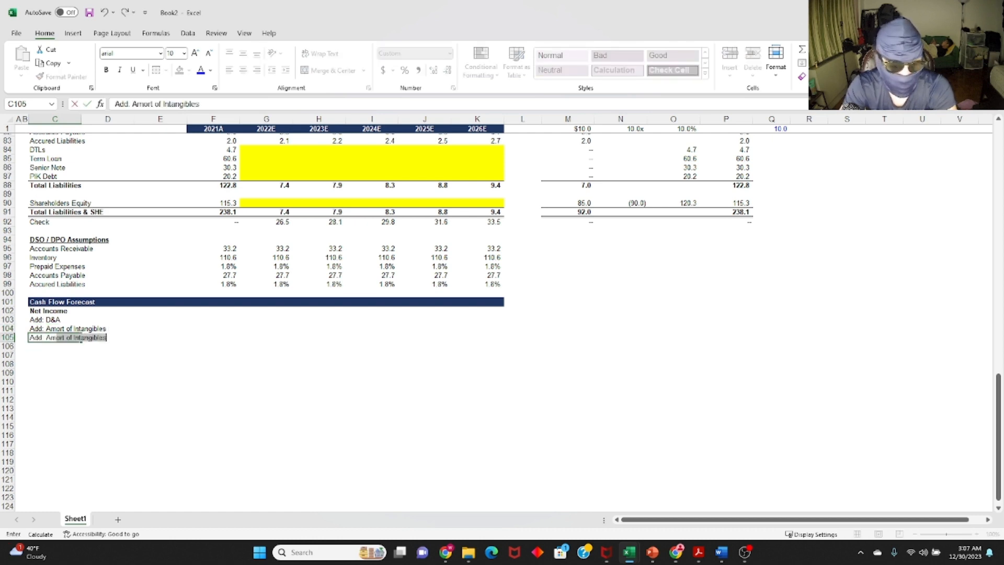
text(ort of Fina)
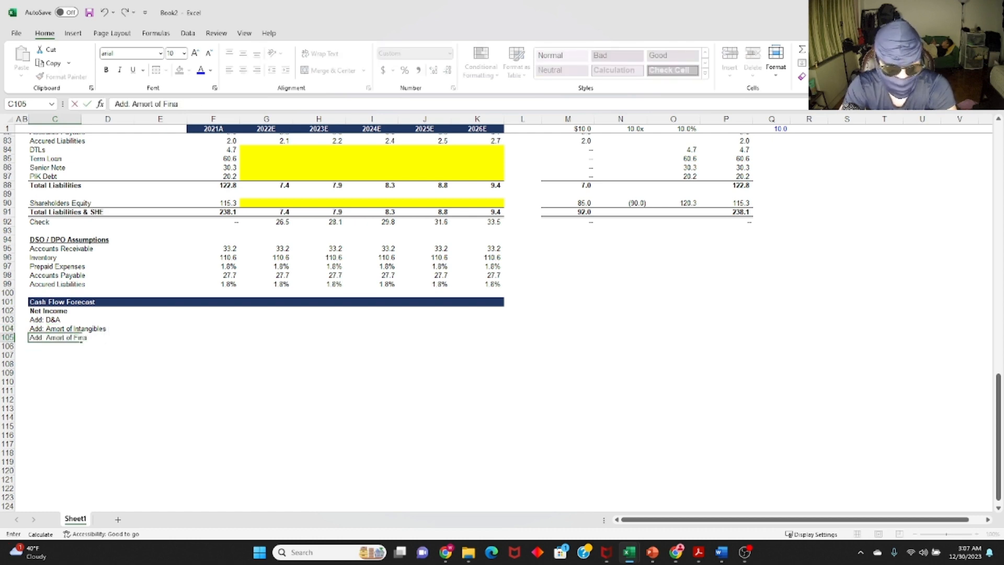
text(ncing Fees)
key(Return)
text(Add: N)
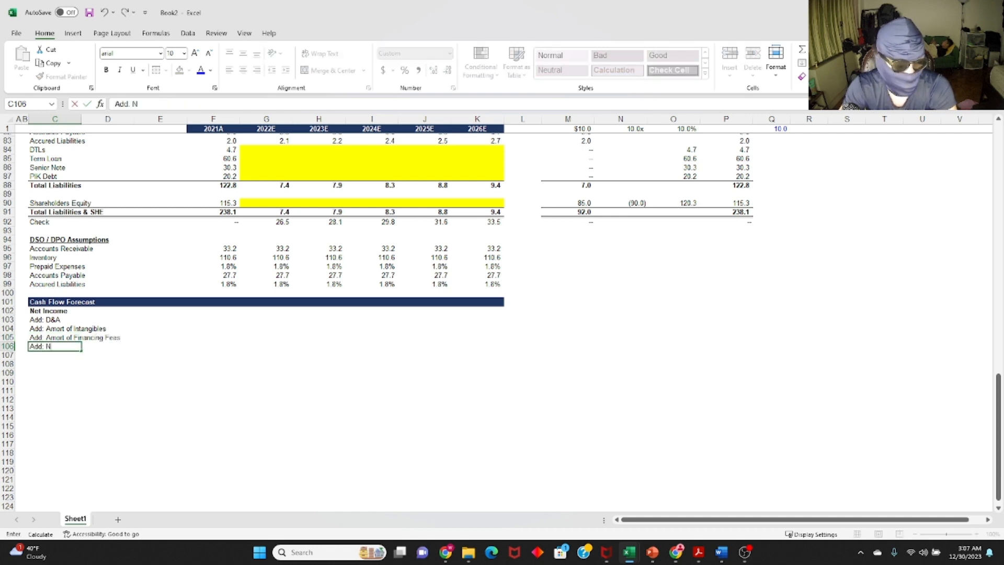
text(on-PIK Interes)
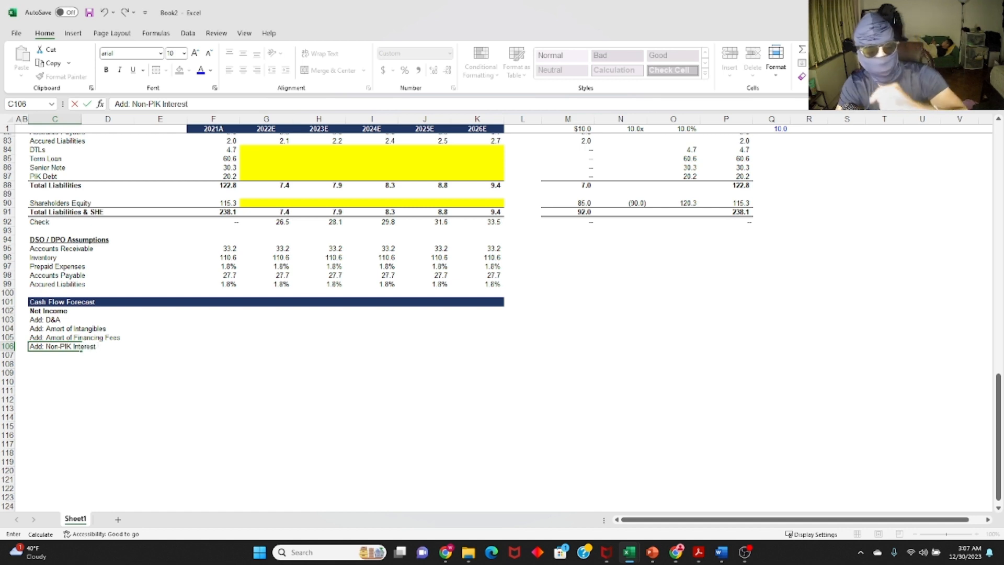
text(t)
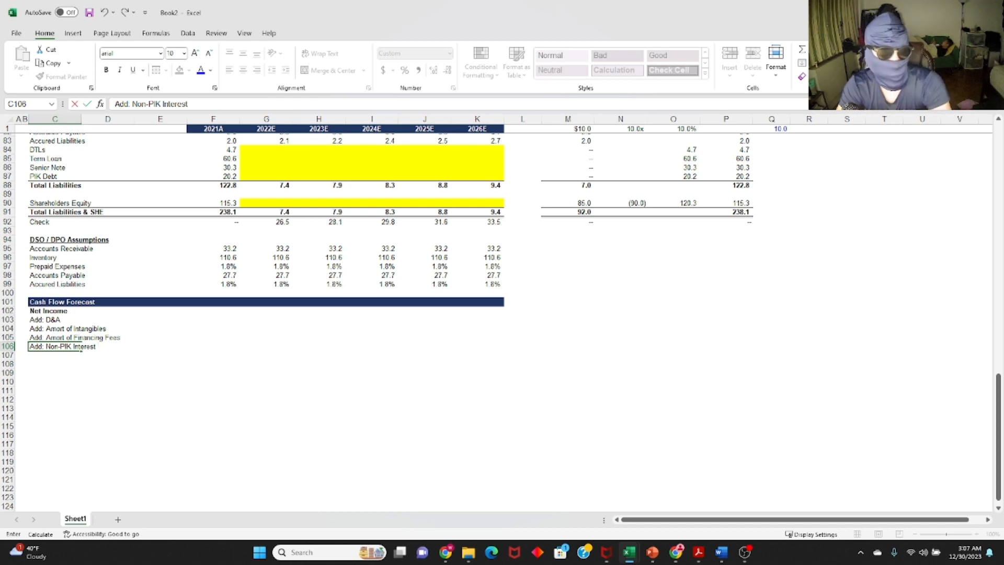
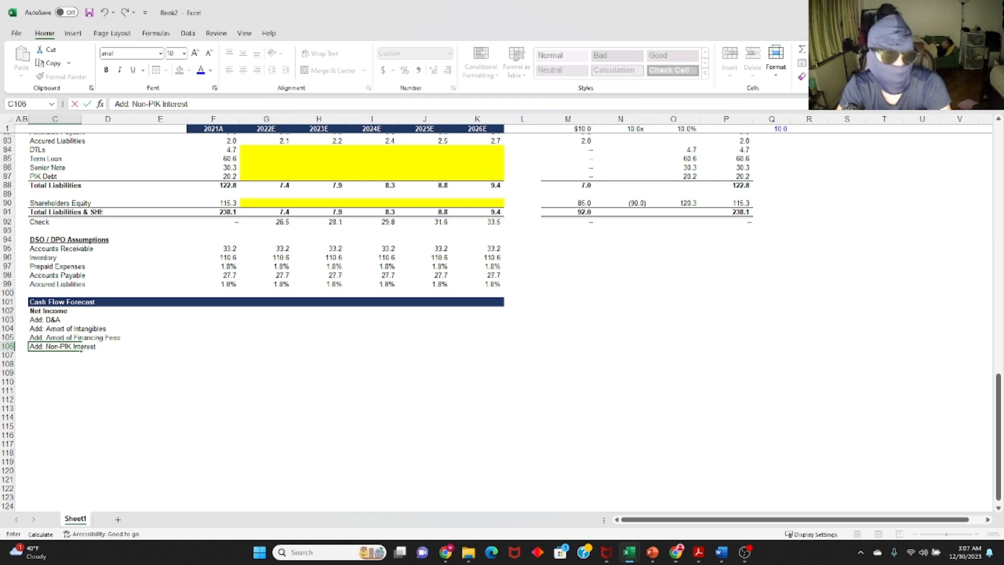
key(Return)
key(Up)
key(Down)
key(Up)
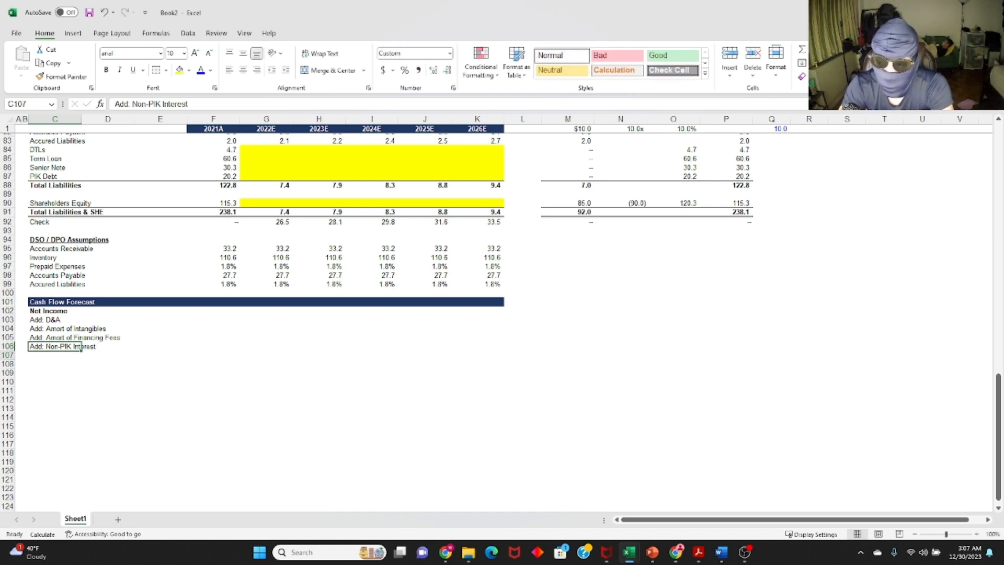
Label C107 "Less: Unwind of DTL" and C108 "Less: Change in NWC".
key(Down)
text(Less)
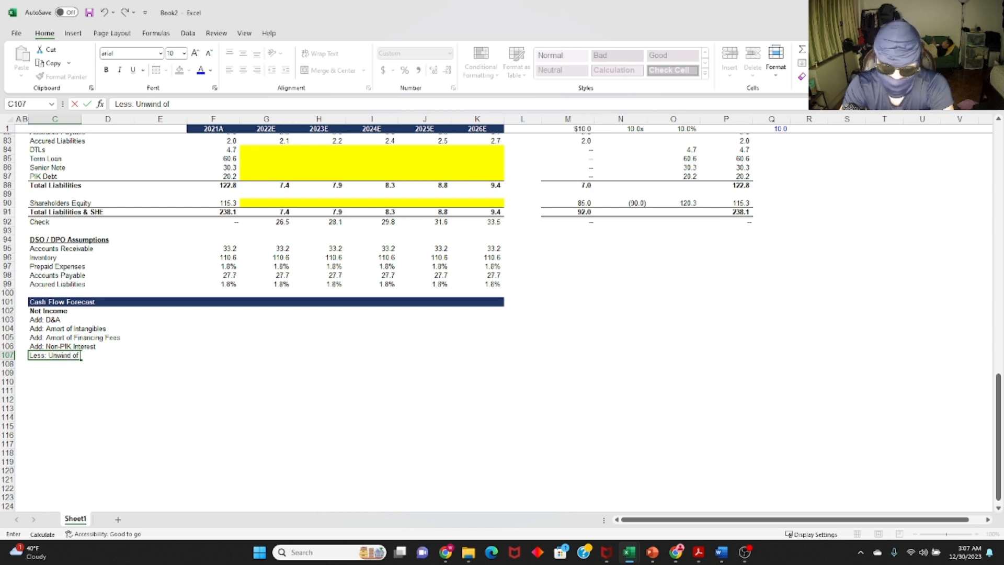
text(: Unwind of DTL)
key(Return)
text(Less: )
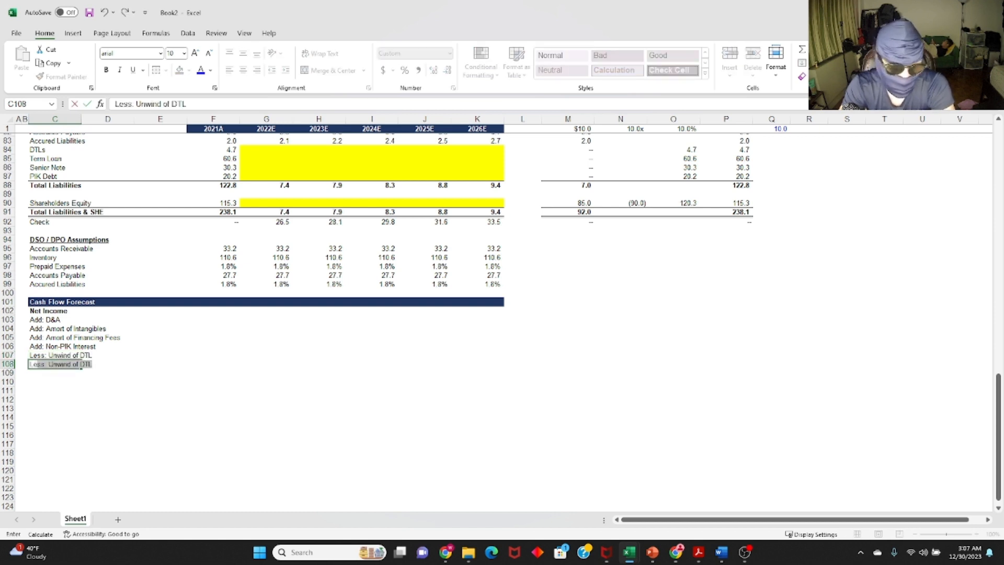
text(Chang)
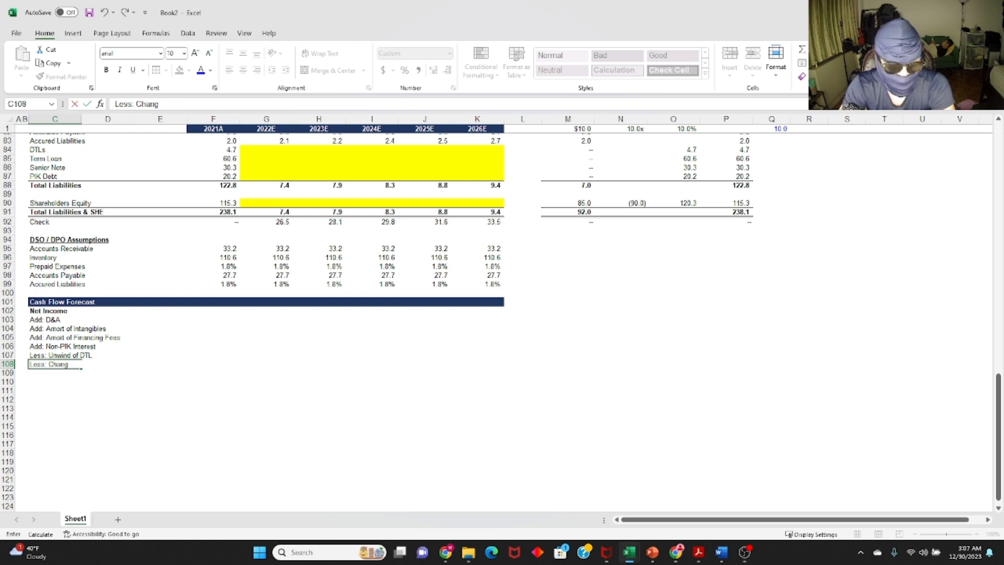
text(e in NW)
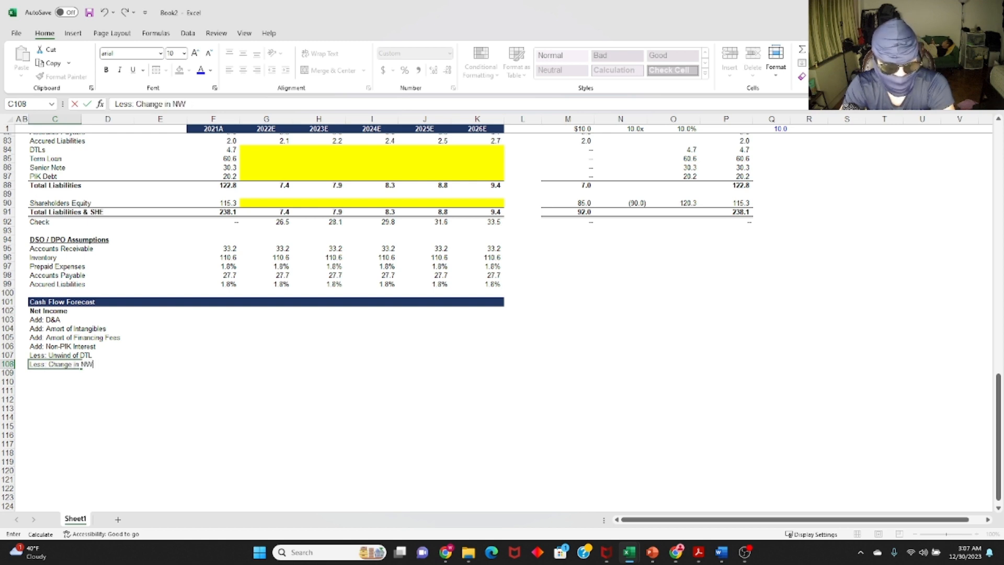
text(C)
key(Return)
Format the "Less: Change in NWC" label in C108 as italic and underlined, without bold.
key(Up)
key(ctrl+b)
key(ctrl+i)
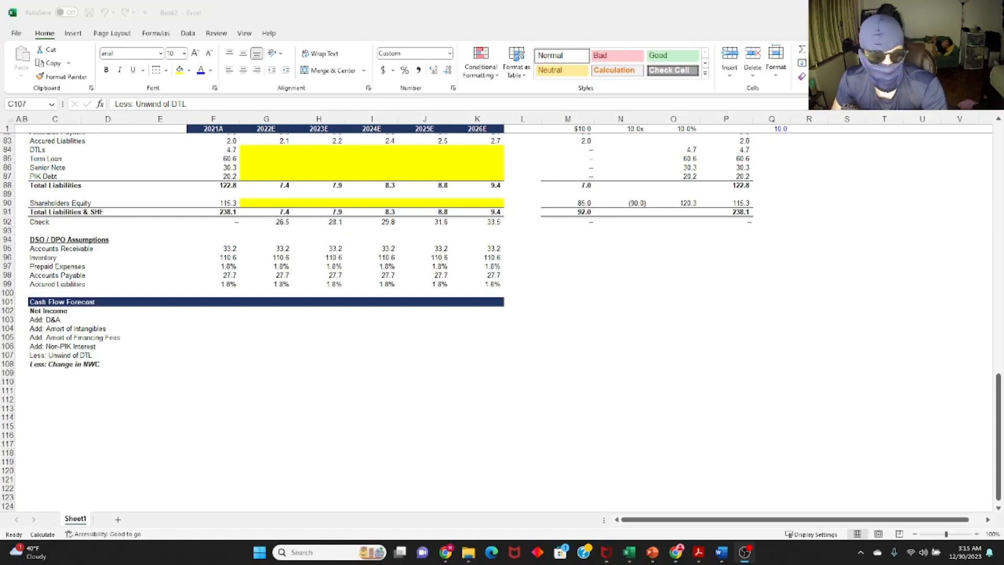
click(60, 357)
click(52, 365)
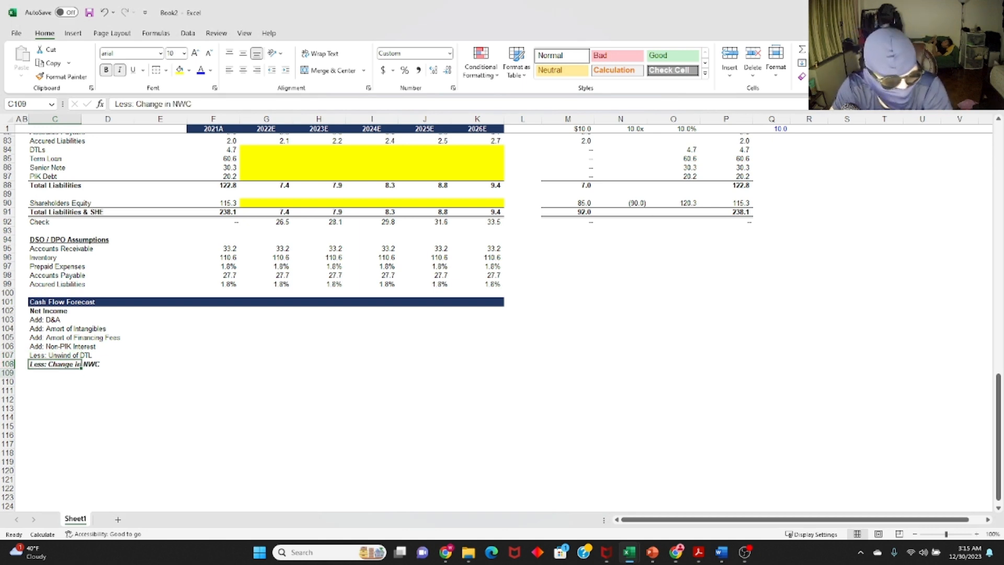
key(Up)
key(F2)
key(Return)
key(Up)
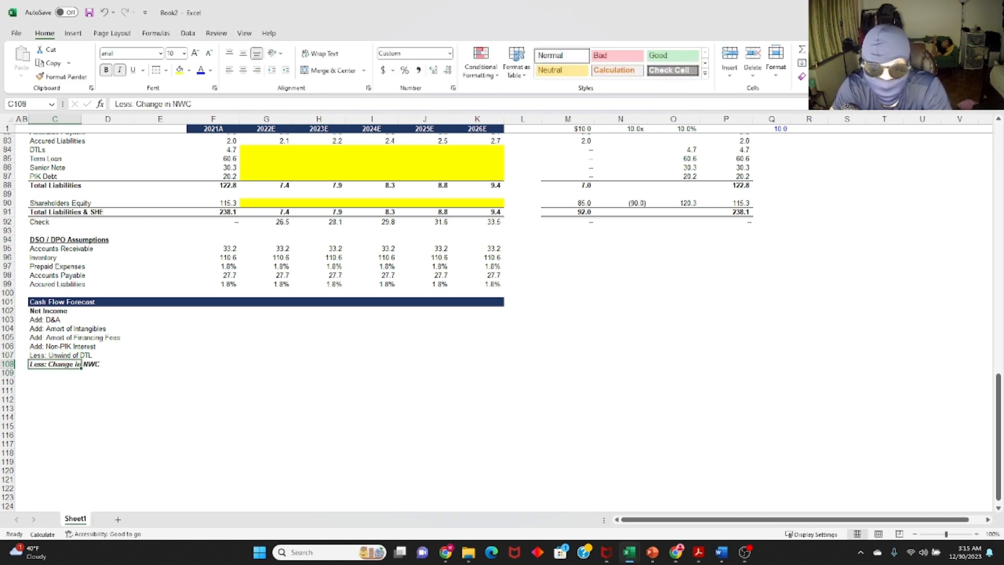
key(Up)
key(Down)
key(F2)
key(Escape)
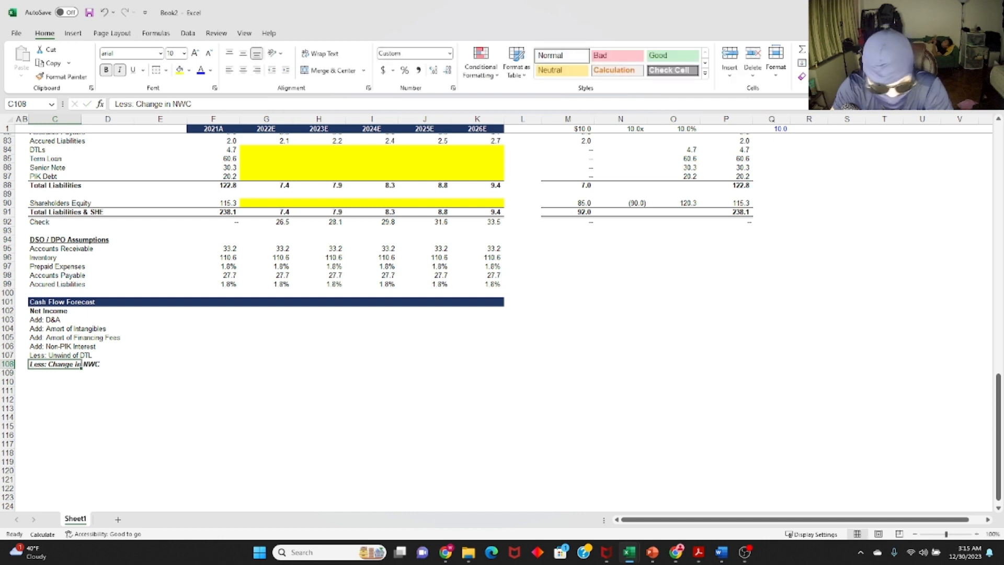
key(ctrl+b)
key(ctrl+u)
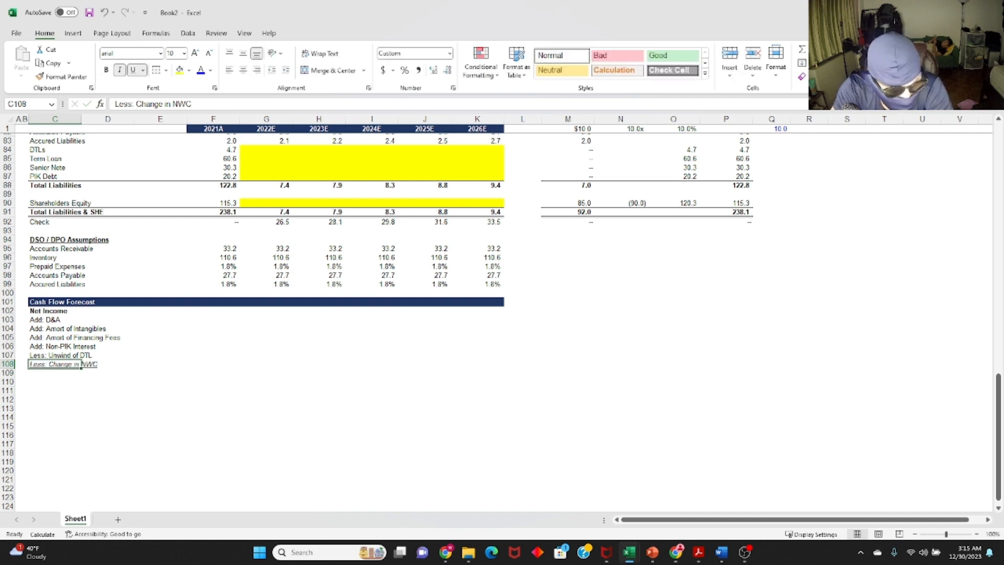
key(Down)
key(Up)
Enter the labels Accounts Receivable, Inventory, Prepaid Expenses and Accounts Payable in C109:C112.
key(Down)
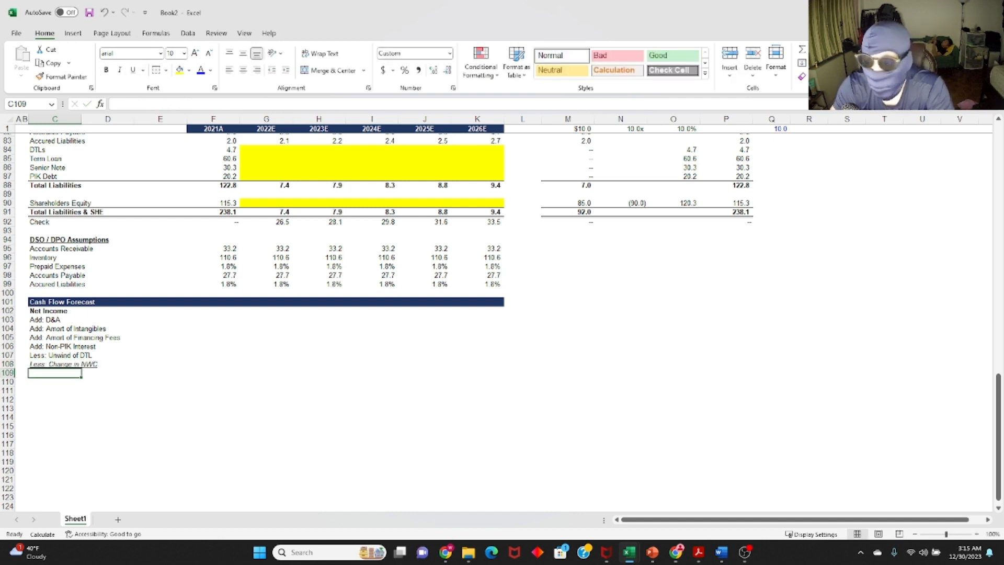
text(Accounts Rec)
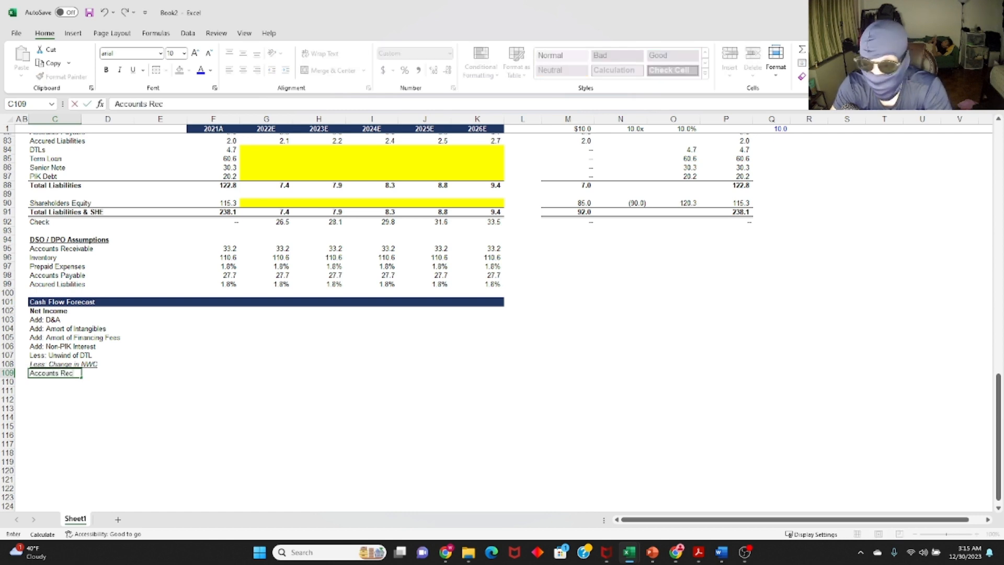
text(eivable)
key(Return)
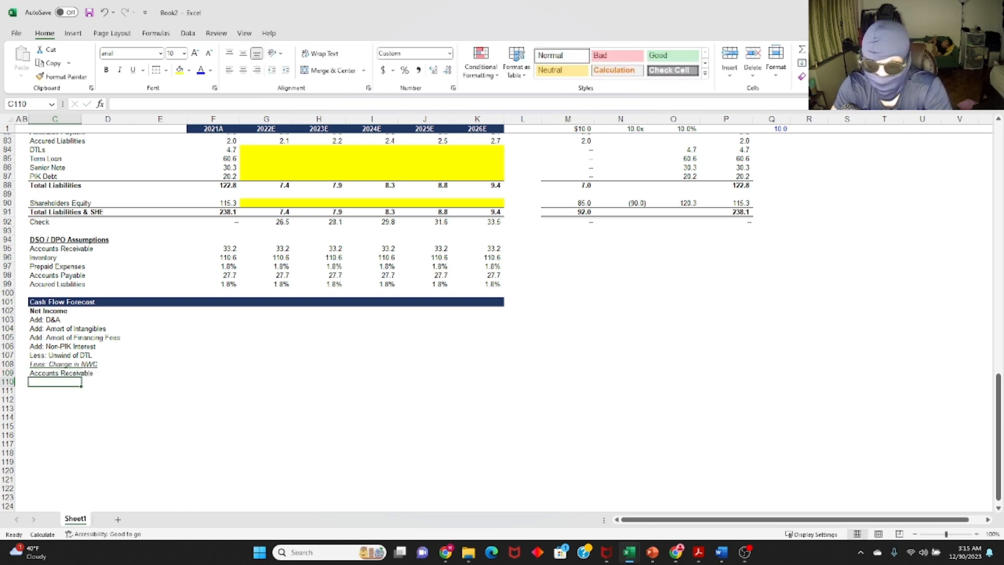
text(Inve)
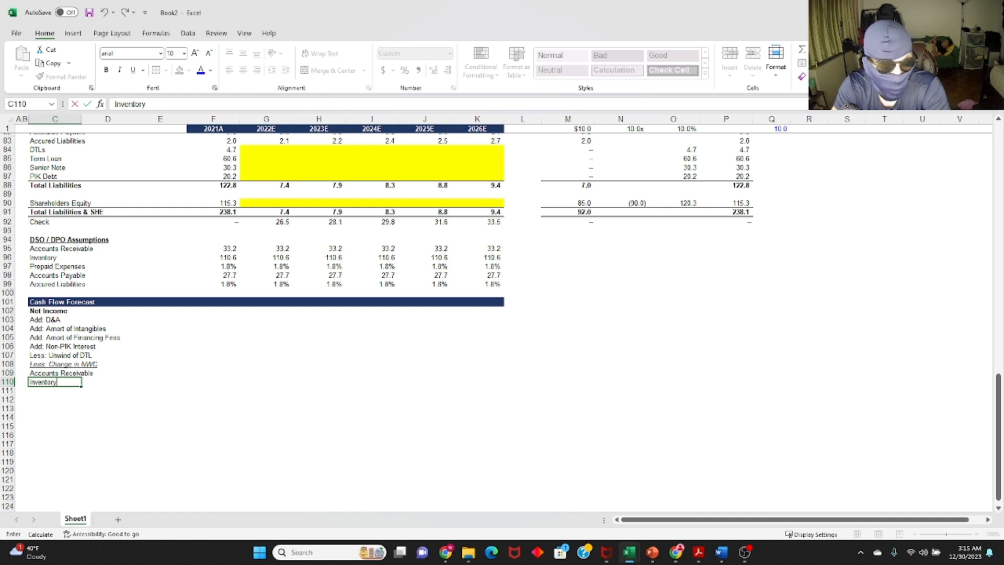
text(ntory)
key(Return)
text(Prepaid Expenses)
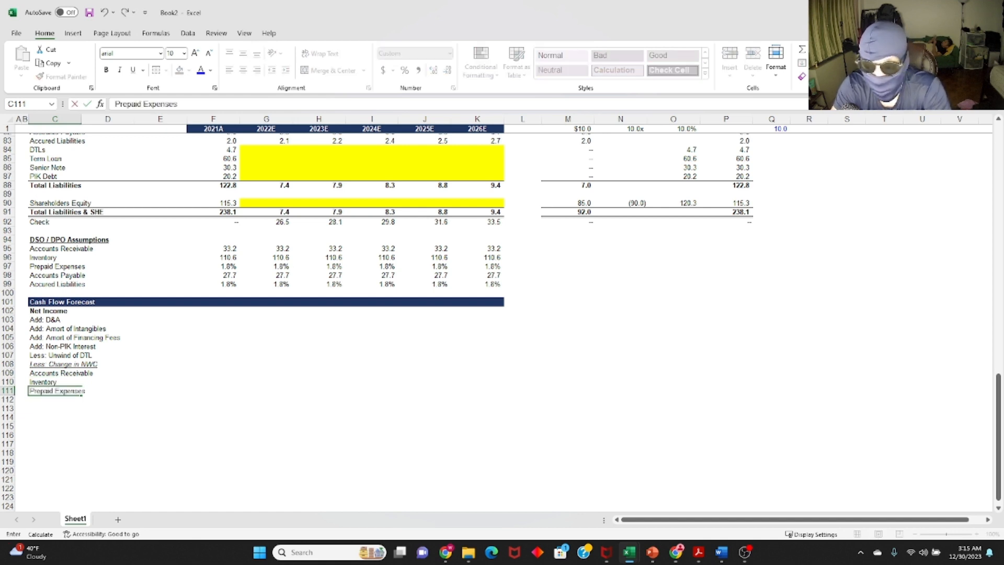
key(Return)
text(Accounts Patabl)
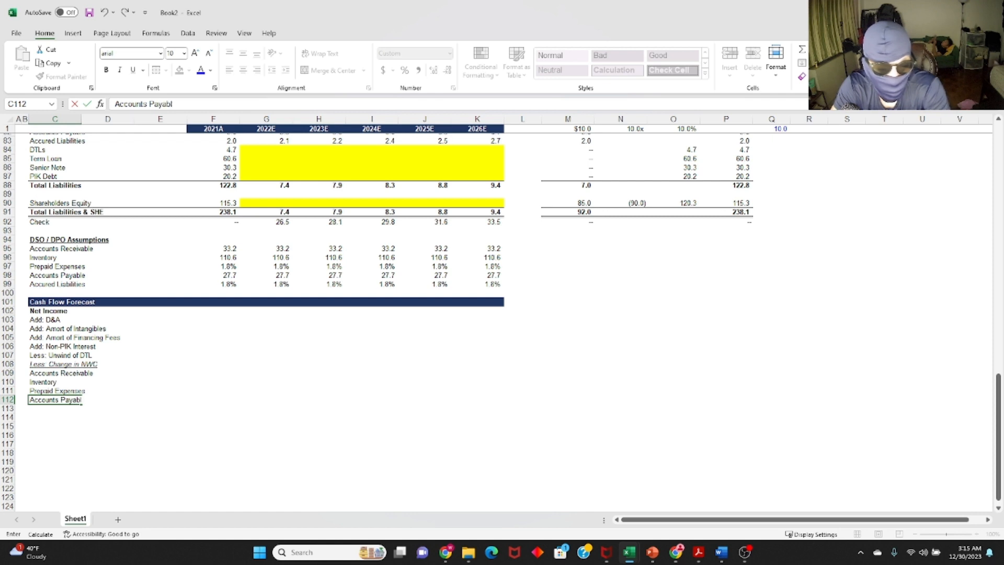
text(e)
key(Return)
text(Acc)
key(Escape)
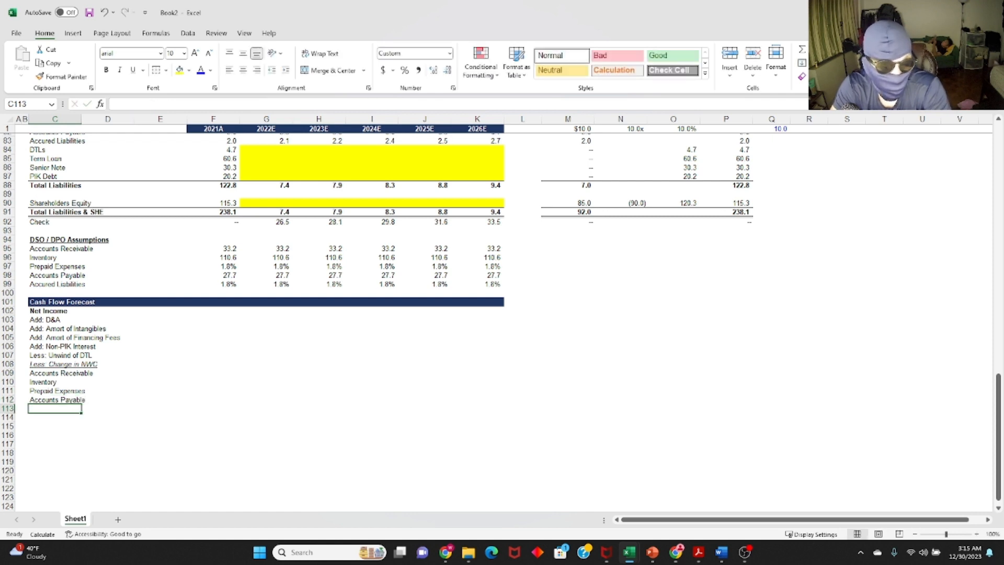
Link C113 to the label in C99 and copy that formula up through C109.
text(=)
key(ctrl+Up)
key(ctrl+Up)
key(ctrl+Up)
key(ctrl+Up)
key(ctrl+Down)
key(Return)
key(Up)
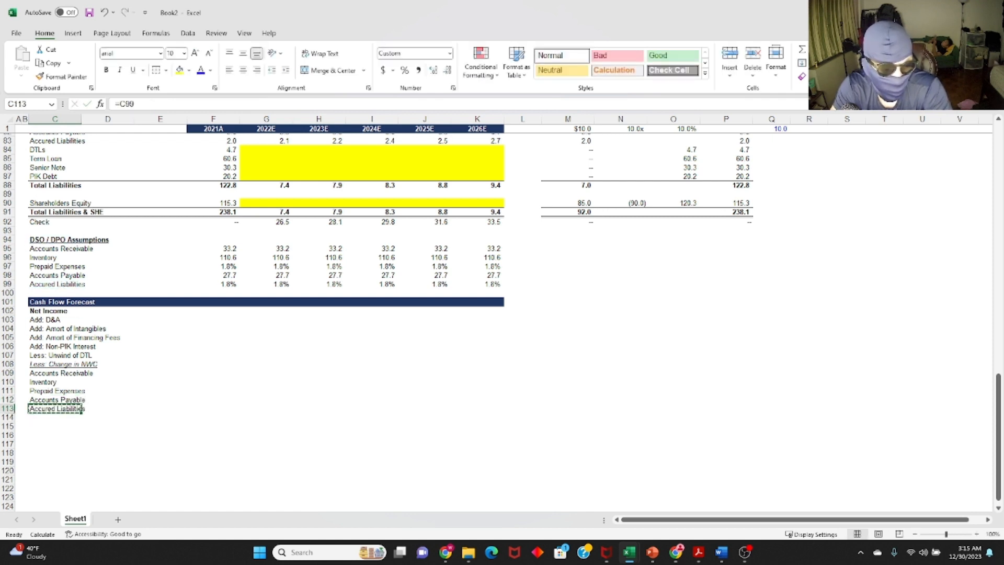
key(ctrl+c)
key(shift+Up)
key(shift+Up)
key(shift+Up)
key(shift+Up)
key(ctrl+v)
key(Escape)
key(Down)
Convert the linked working capital labels in C109:C113 to static values.
key(Up)
key(Up)
key(Up)
key(Up)
key(Up)
key(ctrl+shift+Down)
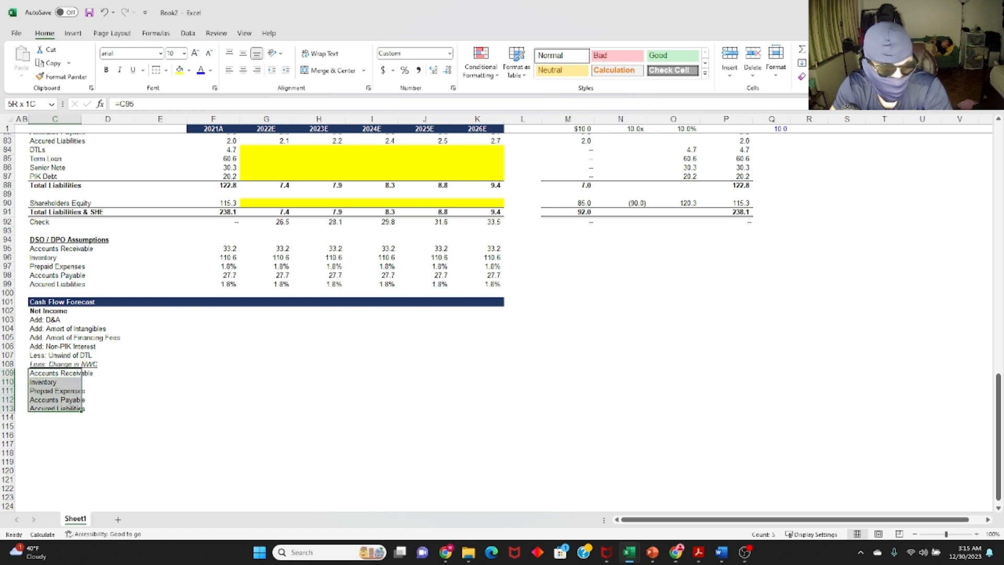
key(ctrl+c)
key(alt+e)
key(s)
key(v)
key(Return)
key(Escape)
Enter the label Cash Flow from Operations in C114 and make the whole row 114 bold.
key(Down)
key(Down)
key(Down)
key(Down)
key(Down)
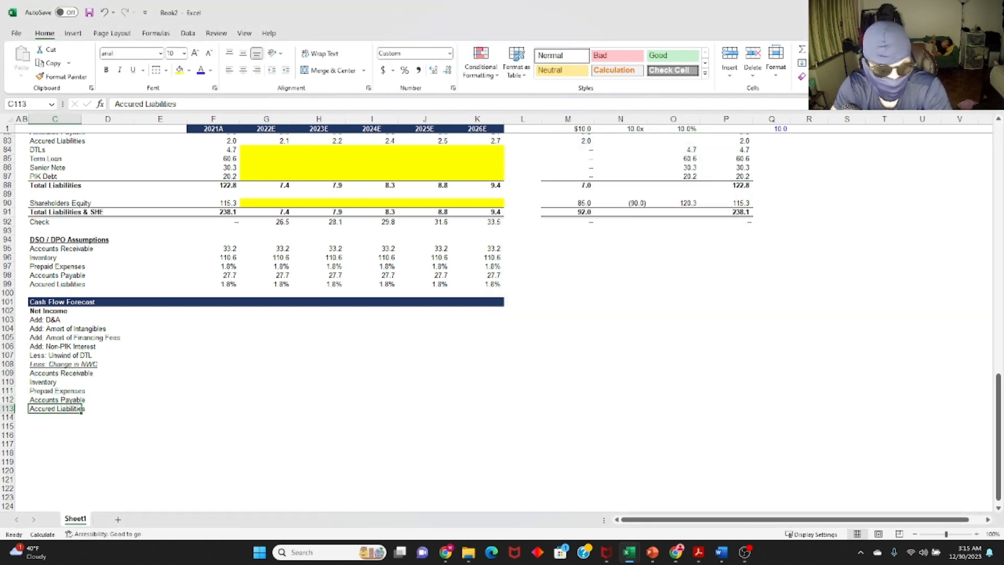
text(Cash Flow fro)
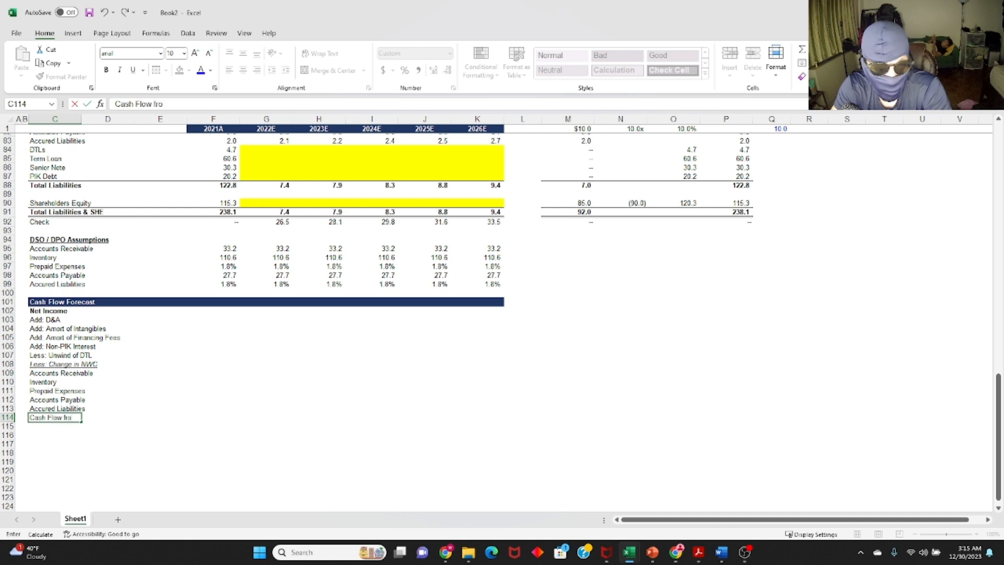
text(m Operations)
key(Return)
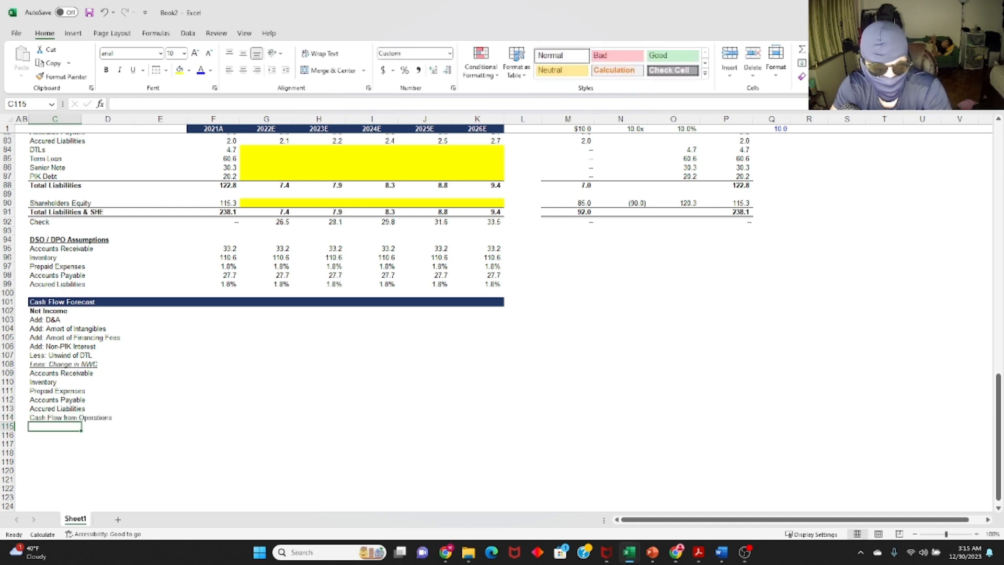
key(Up)
key(shift+space)
key(ctrl+b)
Add a top border across C114:K114 above Cash Flow from Operations.
key(Down)
key(Up)
key(shift+Right)
key(shift+Right)
key(shift+Right)
key(shift+Right)
key(shift+Right)
key(shift+Right)
key(shift+Right)
key(shift+Right)
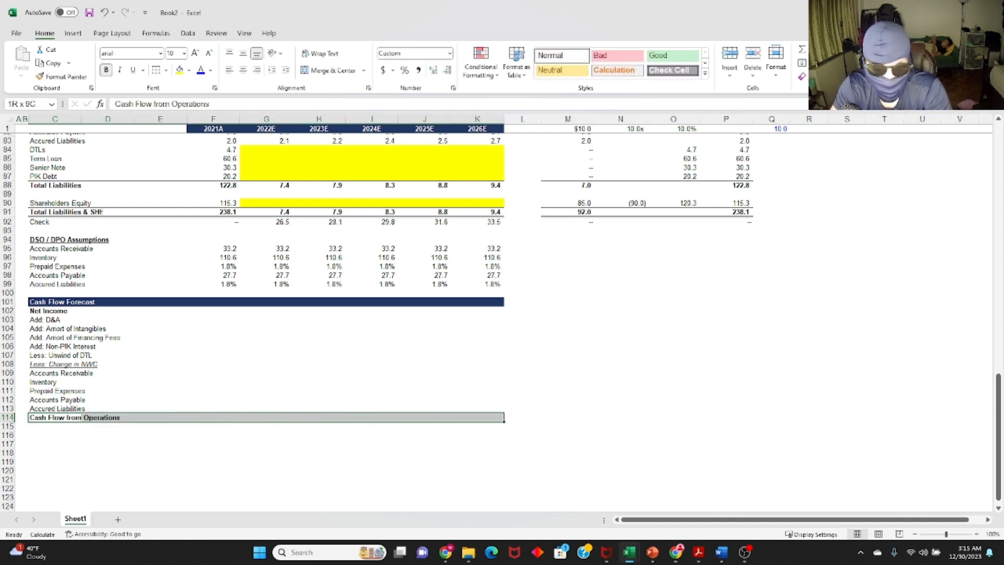
Copy the whole Cash Flow from Operations row to row 117.
key(shift+space)
key(ctrl+c)
key(Down)
key(Down)
key(Down)
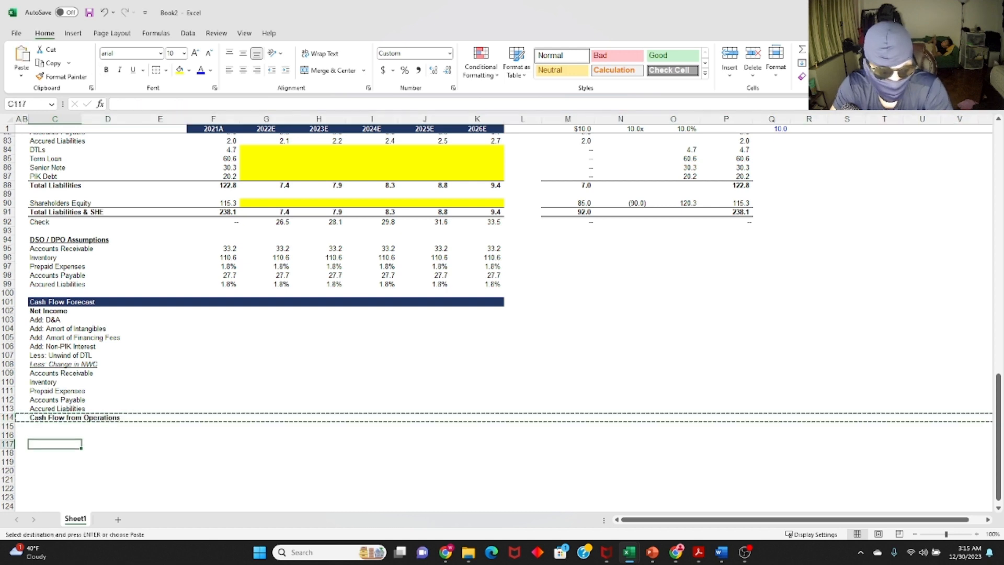
key(shift+space)
key(Return)
key(Down)
key(Up)
Retitle the copied label in C117 as Cash Flow from Investing.
key(F2)
key(ctrl+shift+Left)
text(I)
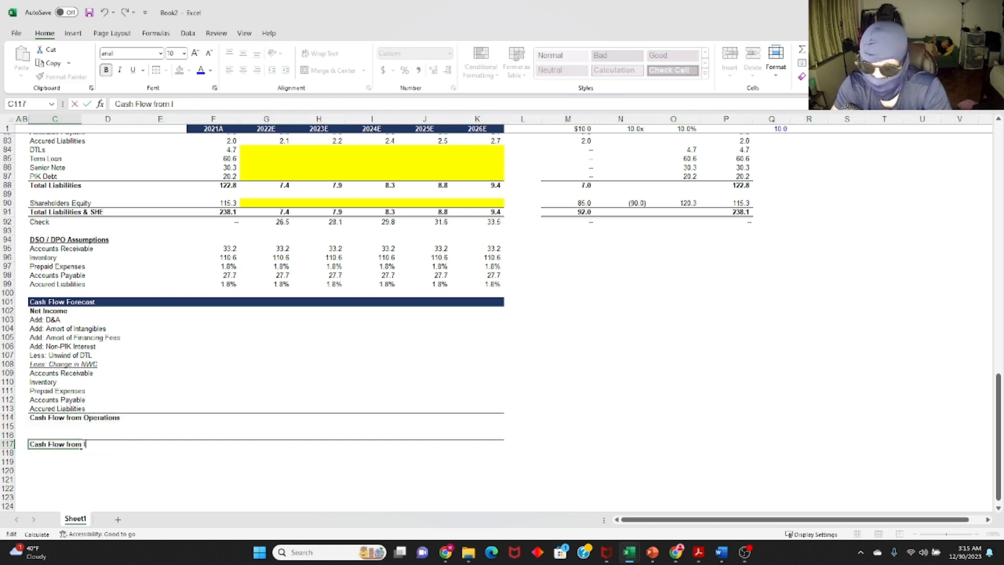
text(nvesting)
key(Return)
Enter the label CapEx in C116, directly above Cash Flow from Investing.
key(Up)
key(Up)
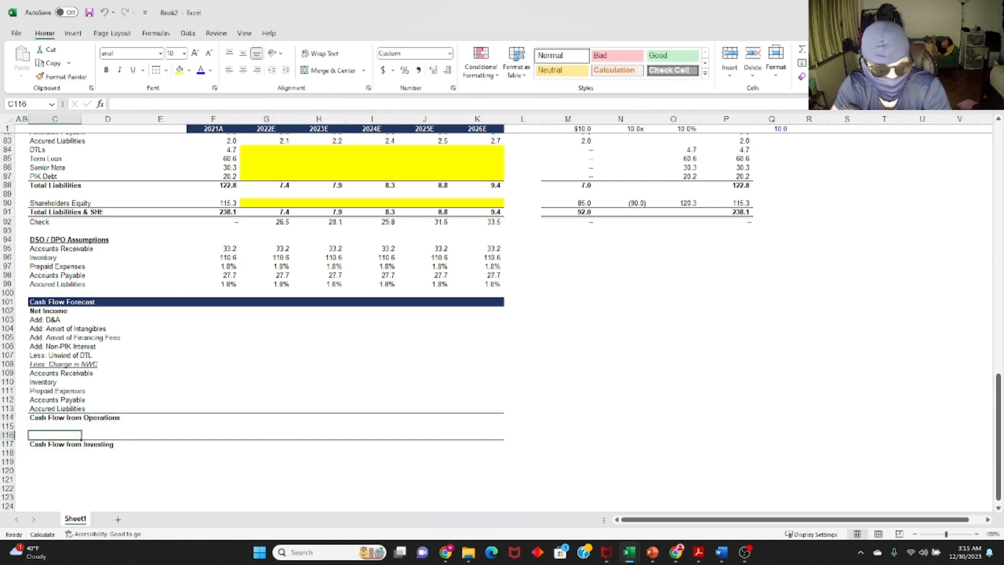
text(CapEx)
key(Return)
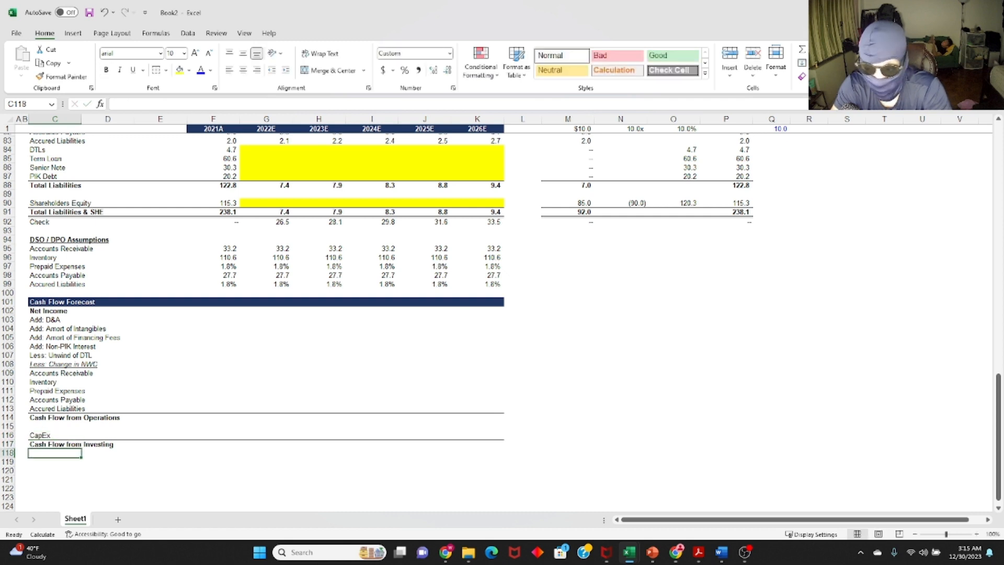
Copy the whole Cash Flow from Investing row to row 120.
key(shift+space)
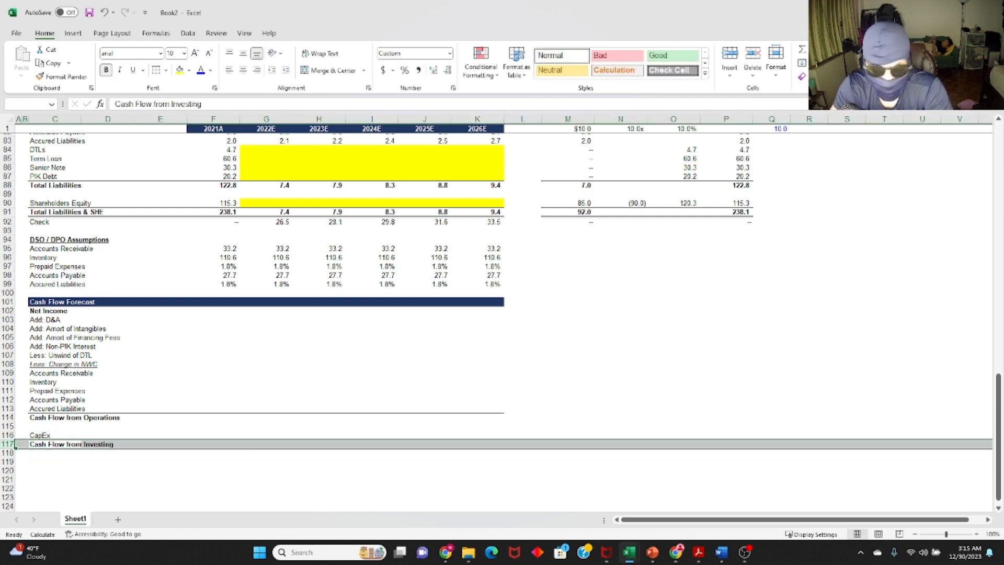
key(ctrl+c)
key(Down)
key(Down)
key(Down)
key(shift+space)
key(Return)
key(shift+BackSpace)
Retitle the copied label in C120 as Cash Flow from Financing.
key(F2)
key(ctrl+shift+Left)
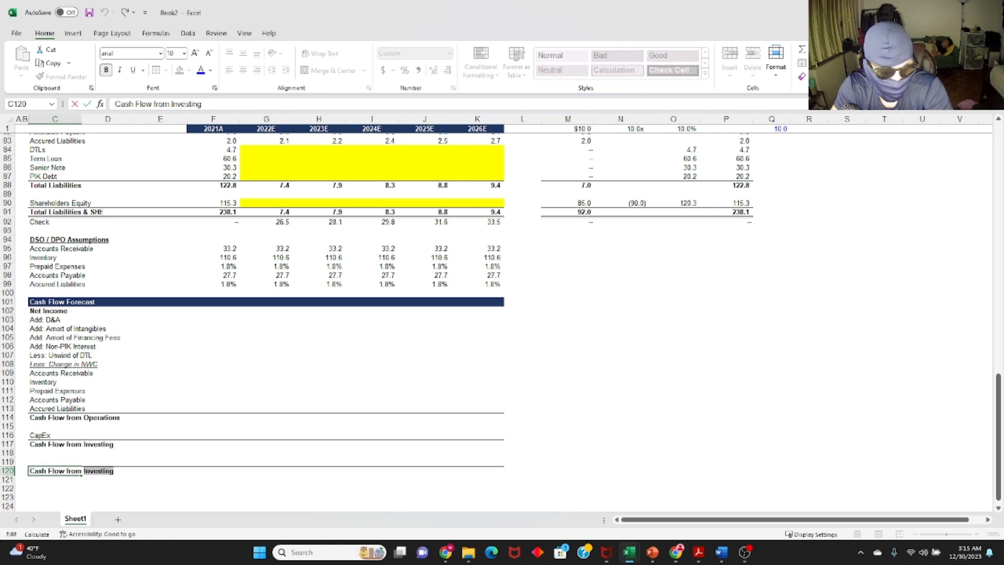
text(Fin)
text(g)
key(Return)
Insert two blank rows directly above the Cash Flow from Financing row.
key(Up)
key(shift+space)
key(ctrl+shift+plus)
key(ctrl+shift+plus)
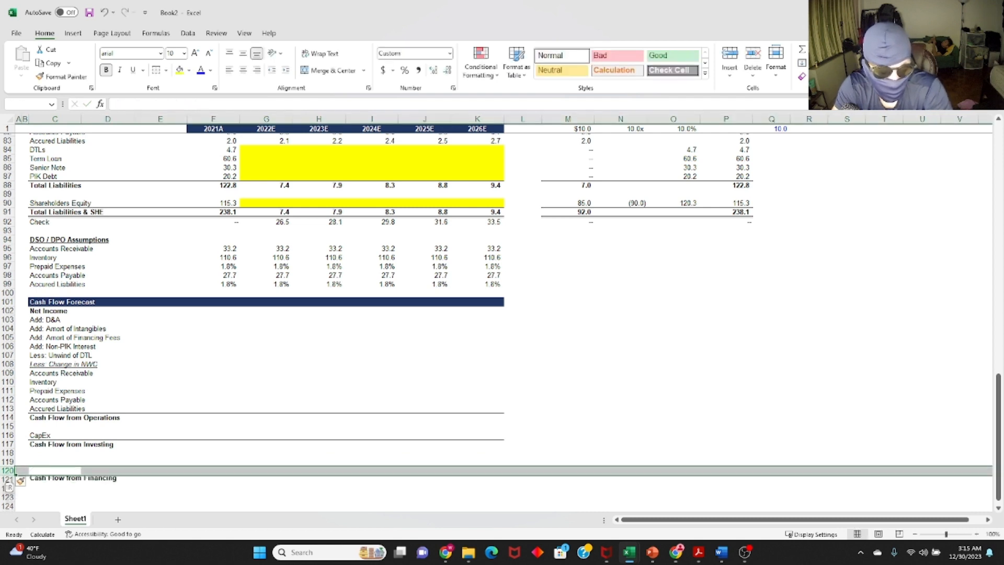
key(Down)
key(Up)
key(Up)
Enter the heading "Debt Paydown:" in C119 and format it italic and underlined.
text(D)
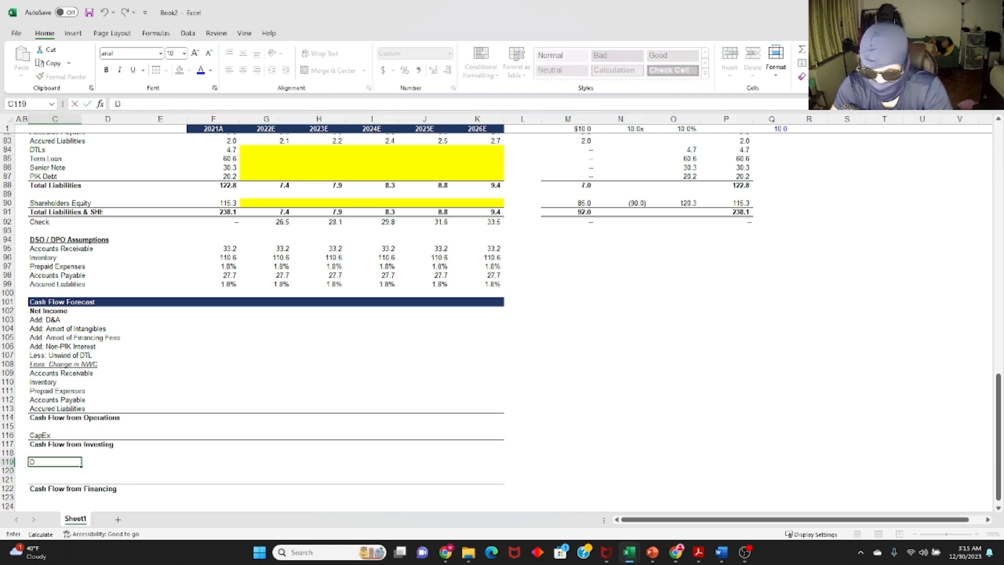
text(ebt Paydown)
key(F2)
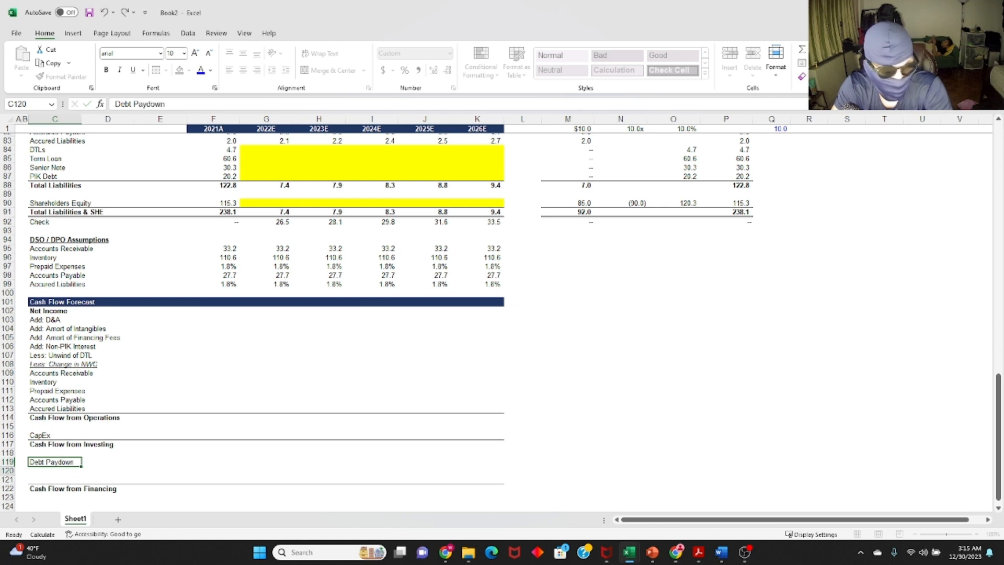
text(:)
key(ctrl+Return)
key(ctrl+i)
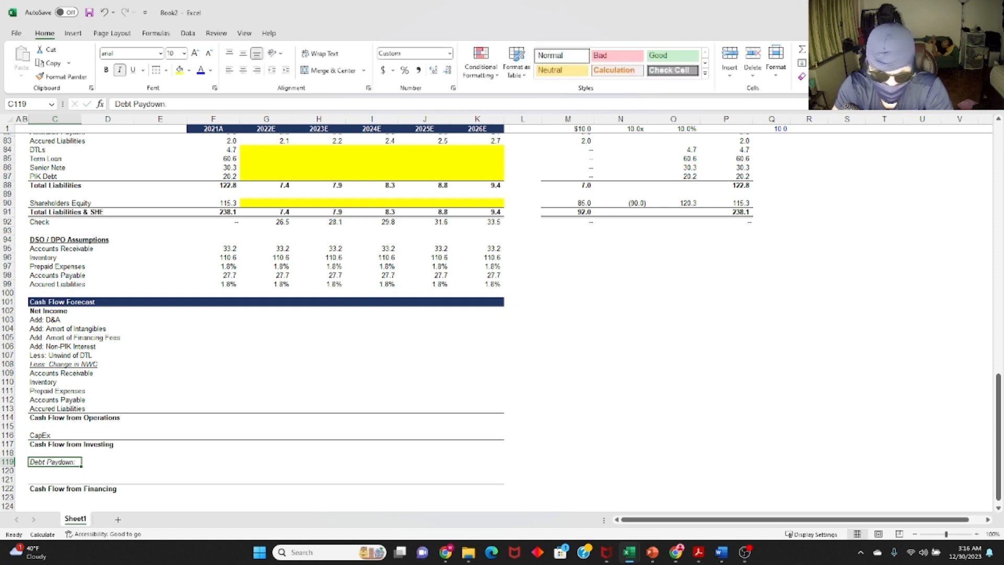
key(ctrl+u)
Enter the labels Revolver in C120 and Term Loan in C121 under the debt paydown heading.
key(Down)
text(Re)
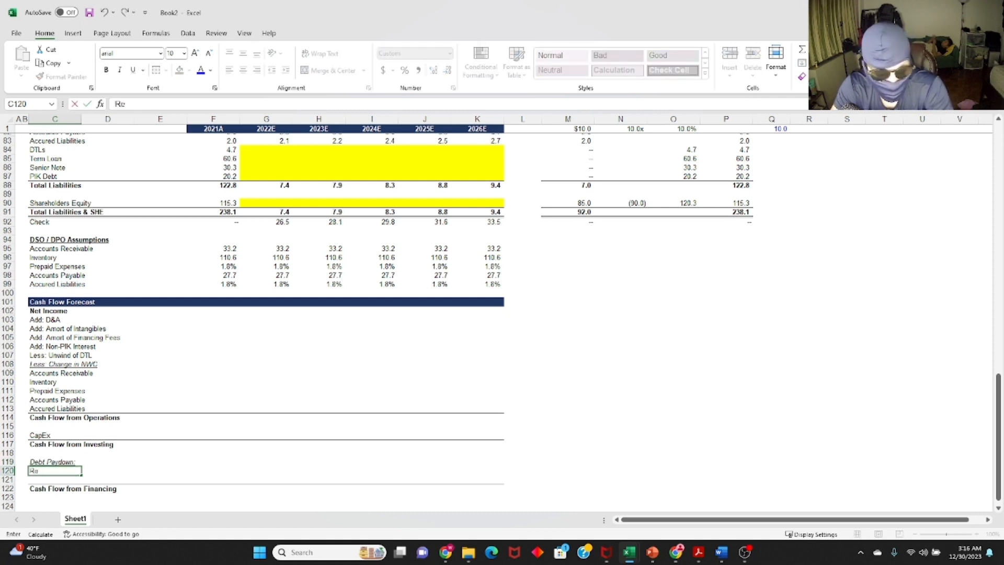
text(volver)
key(Return)
text(Term Loan)
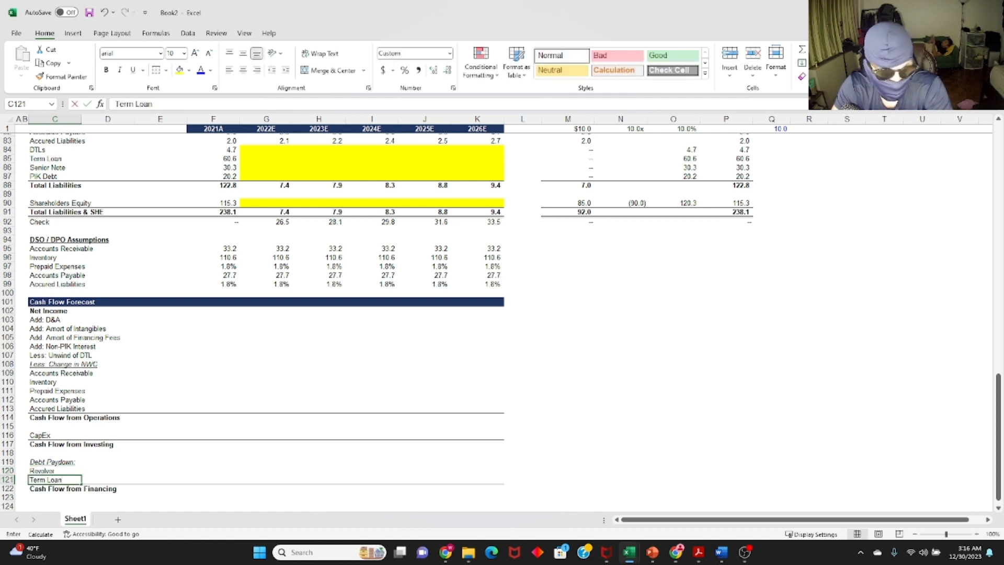
key(Return)
Insert a row above Cash Flow from Financing and enter the label Senior Note in C122.
key(Up)
key(Down)
key(shift+space)
key(ctrl+shift+=)
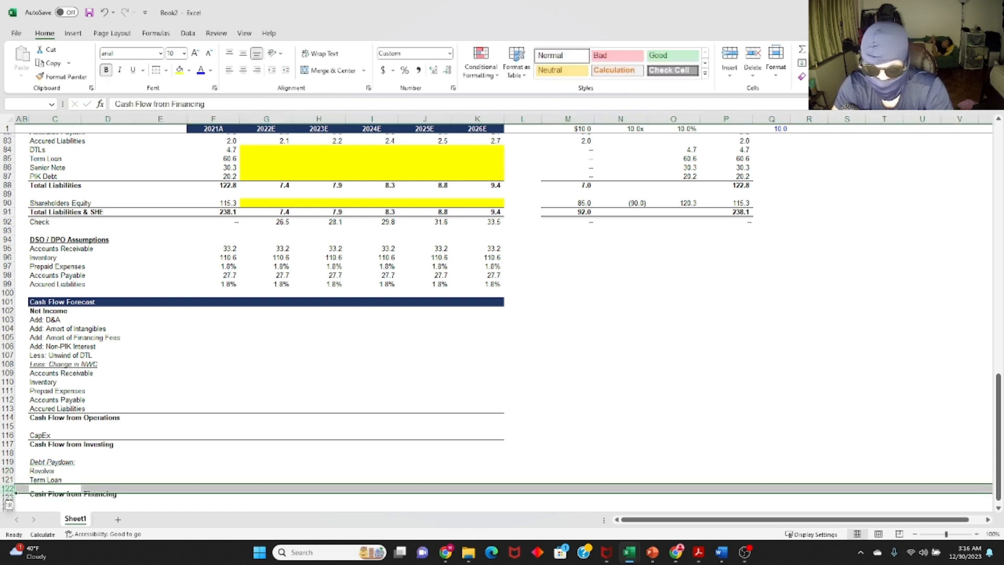
key(Down)
key(Up)
text(Senior Note)
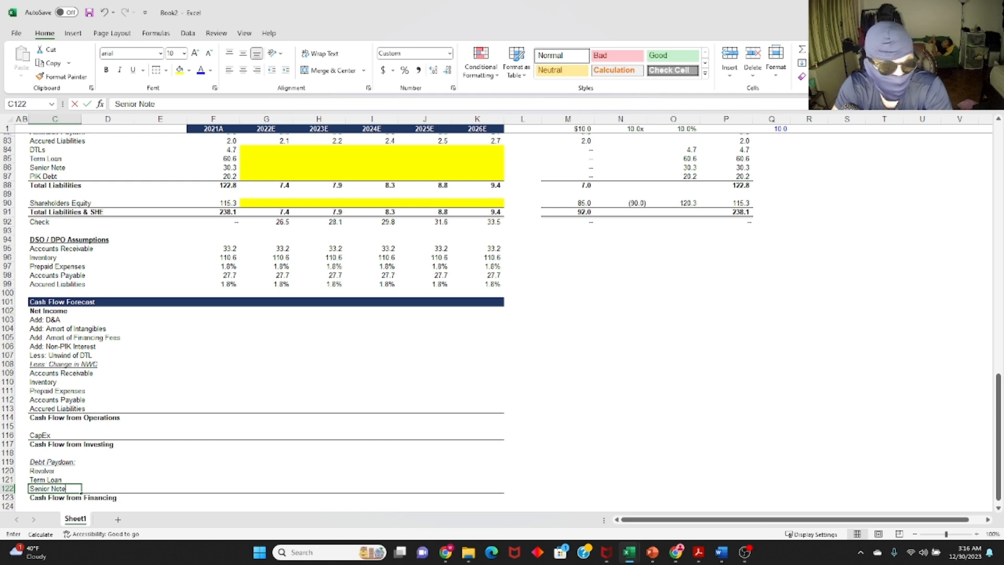
key(Return)
key(Up)
key(Up)
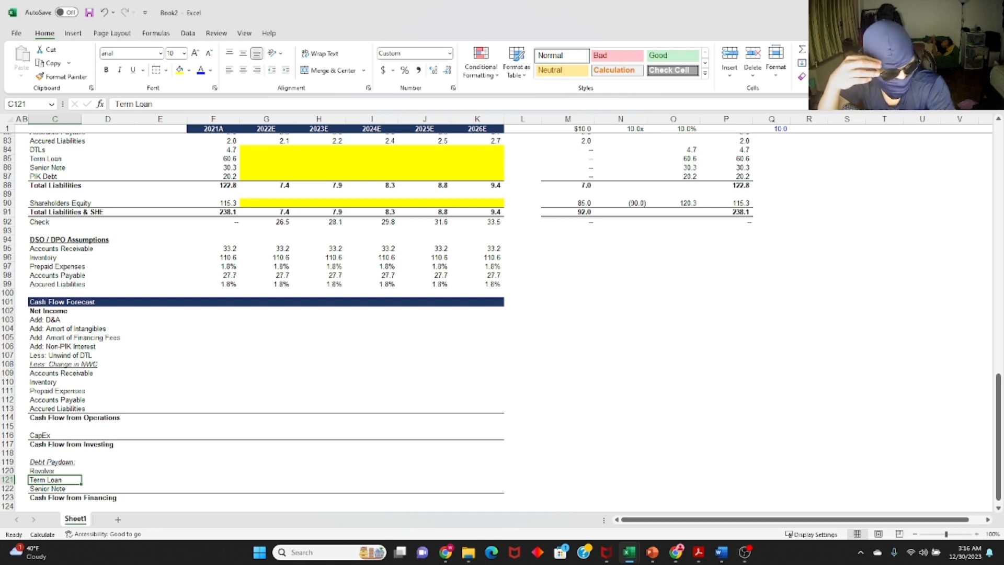
key(Down)
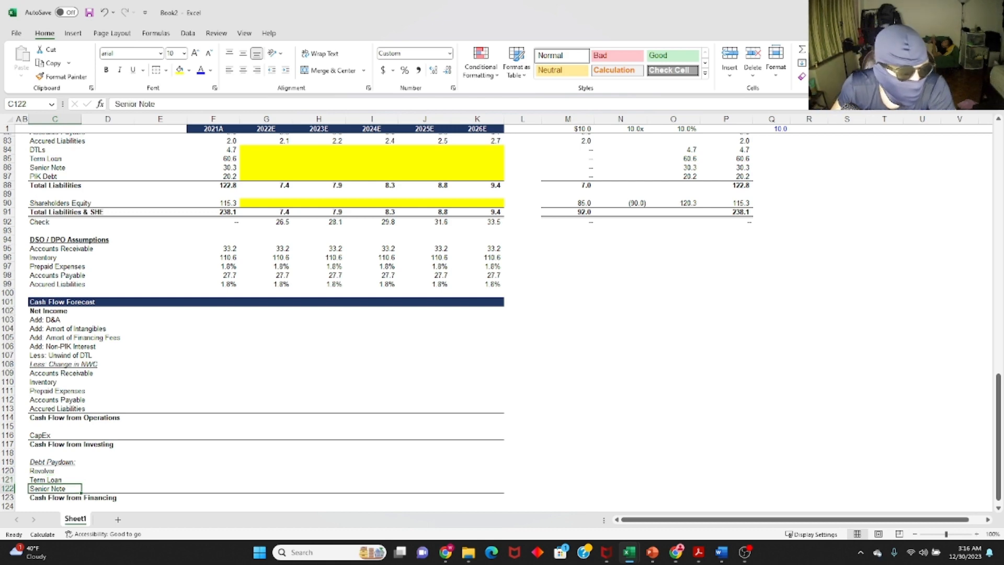
Enter the label Net Change in Cash in C125 and make it bold.
scroll(291, 356, down, 2)
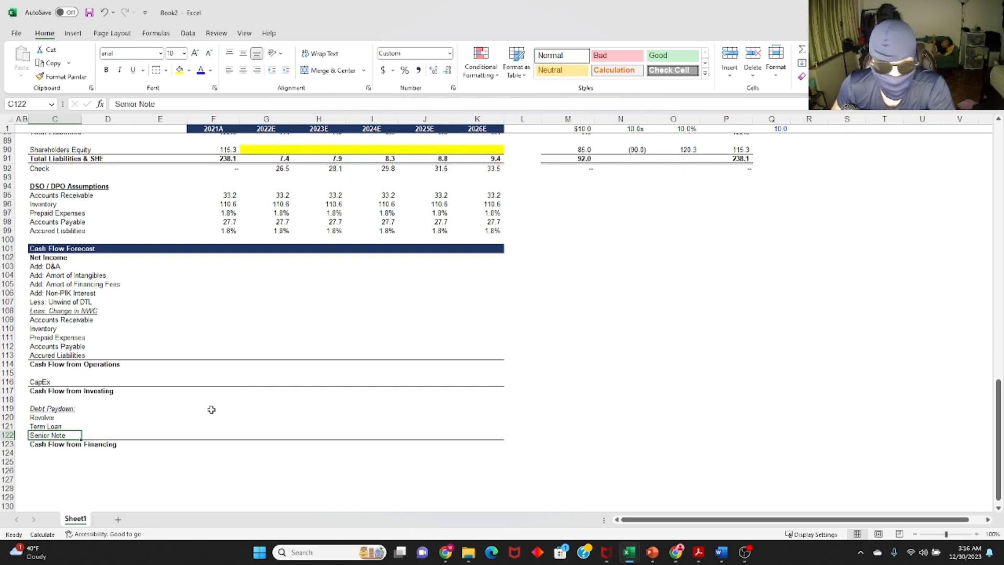
click(53, 463)
text(Net)
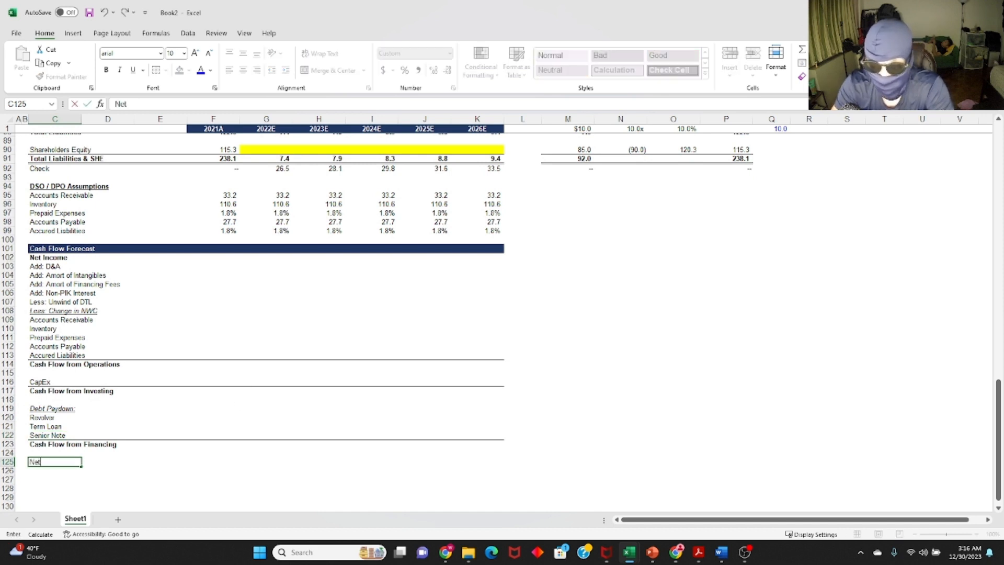
text( Change)
key(BackSpace)
key(BackSpace)
key(BackSpace)
key(BackSpace)
key(BackSpace)
key(BackSpace)
key(BackSpace)
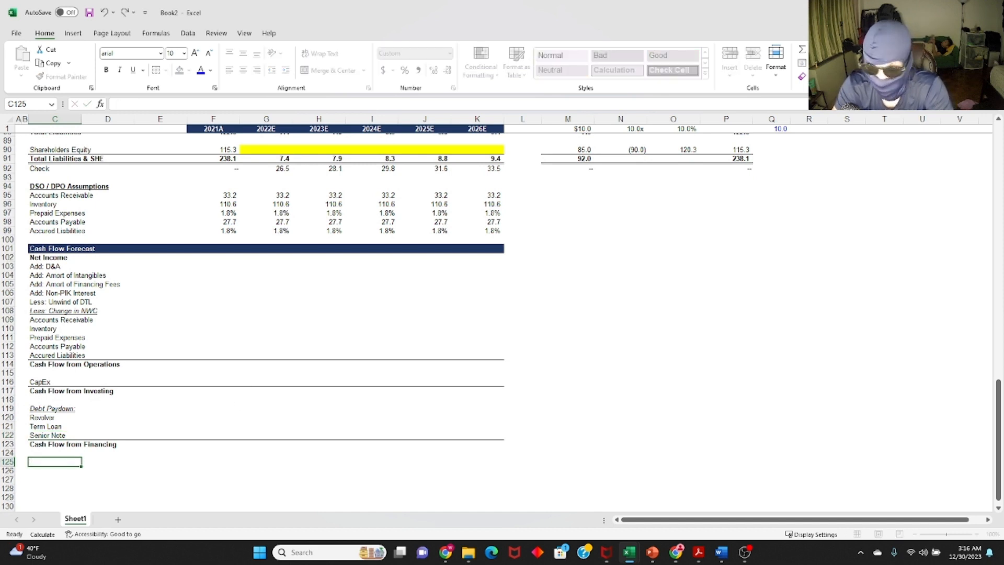
text(Change in)
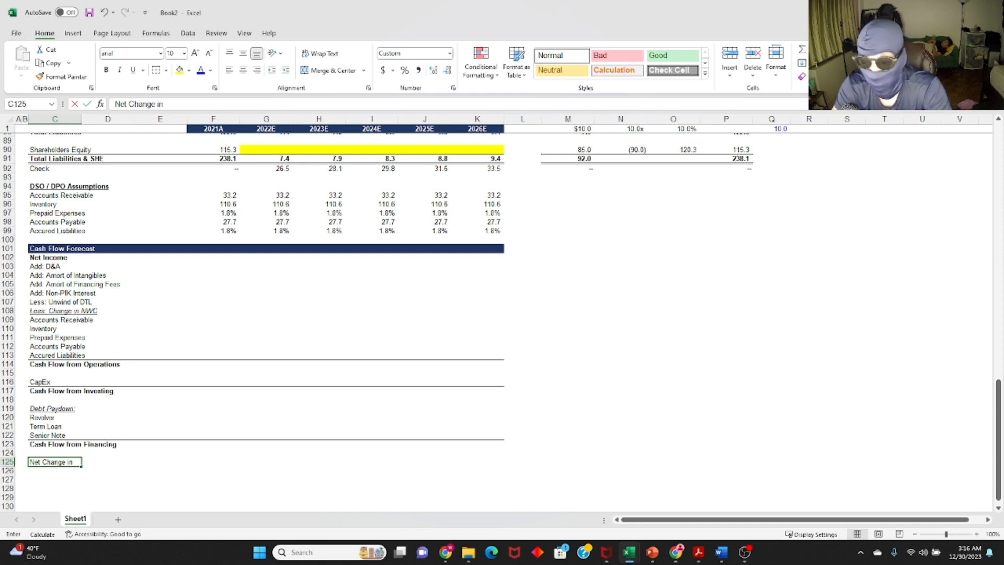
text( Cash)
key(ctrl+Return)
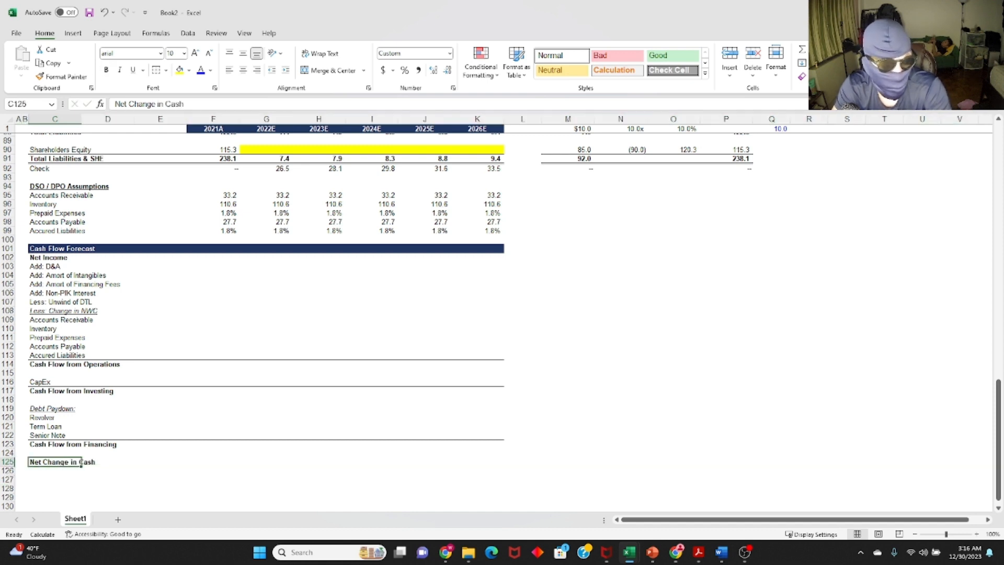
Apply a top and double bottom border across C125:K125 on the Net Change in Cash row.
drag(81, 462, 439, 463)
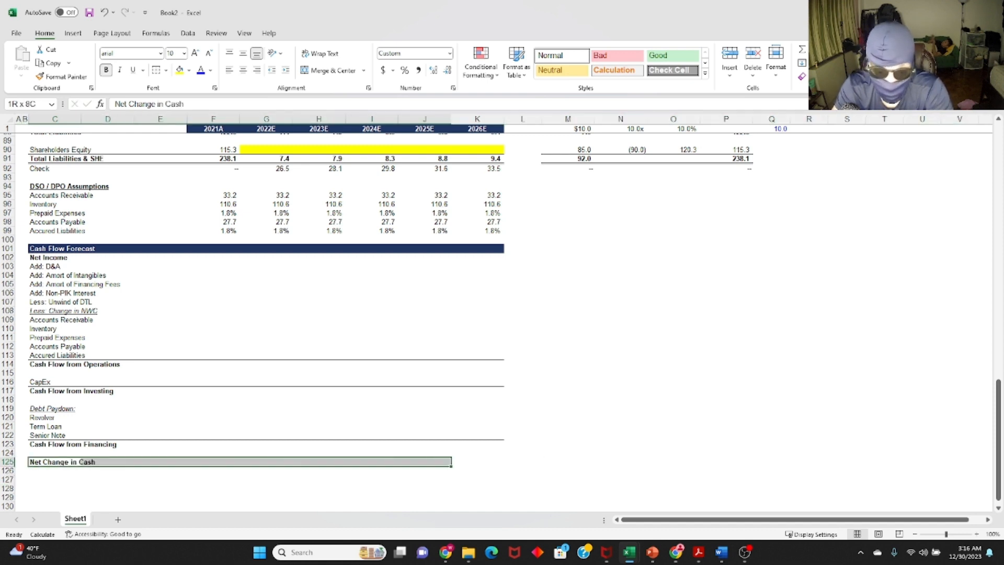
key(shift+Right)
key(alt)
key(h)
key(b)
key(u)
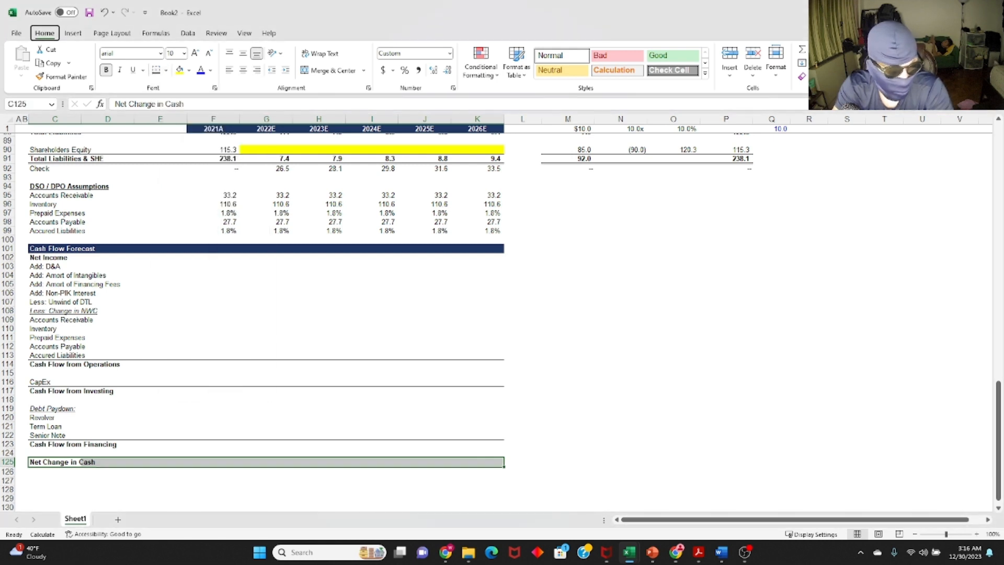
key(Down)
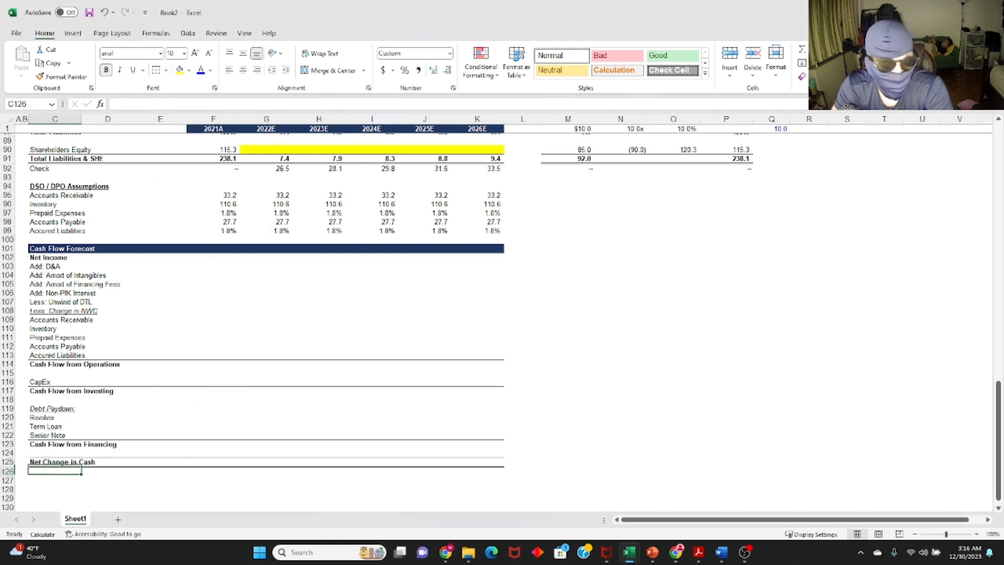
key(Up)
key(Right)
key(Right)
key(Right)
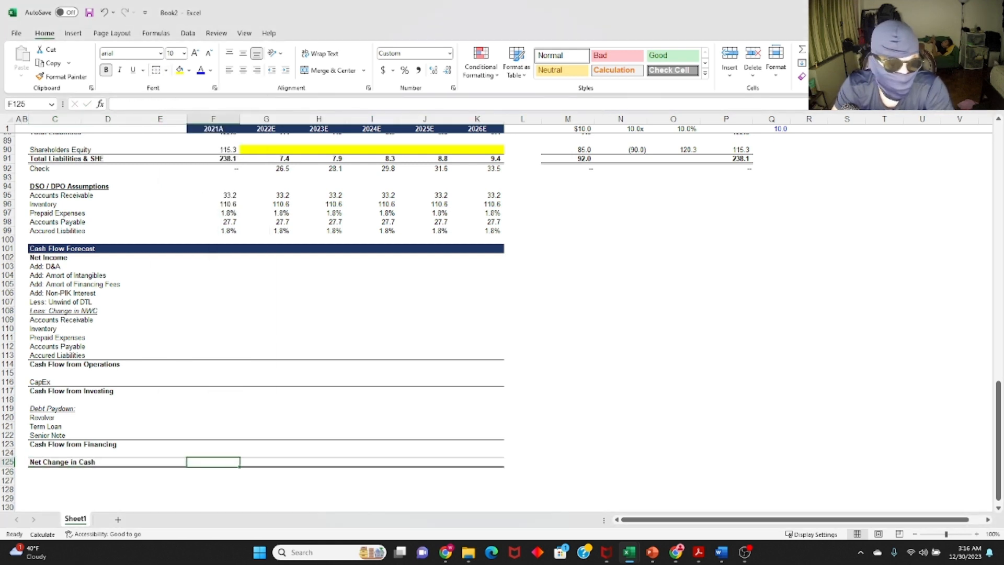
key(ctrl+Up)
key(Down)
key(Down)
key(Down)
key(Down)
key(Up)
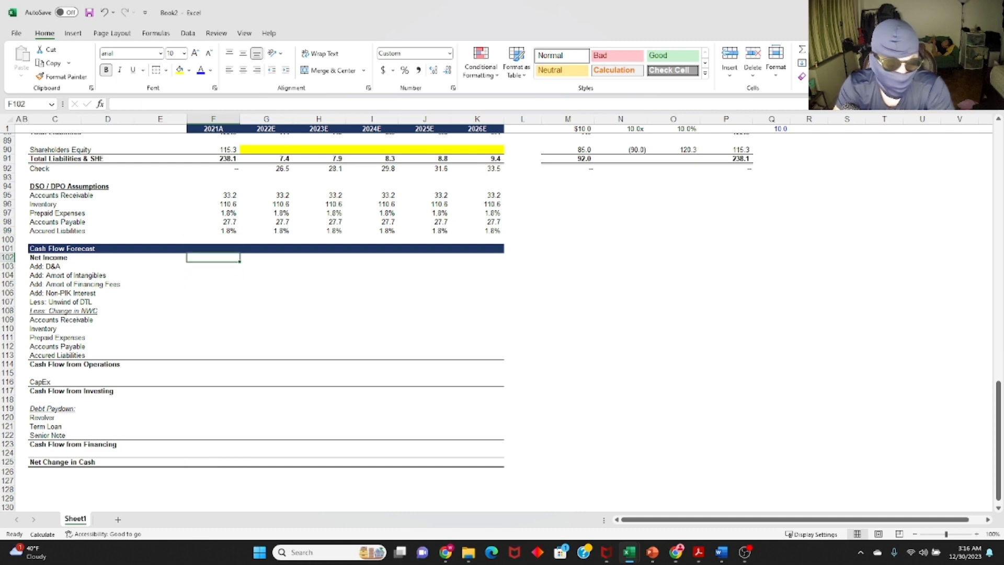
text(=)
scroll(237, 273, up, 13)
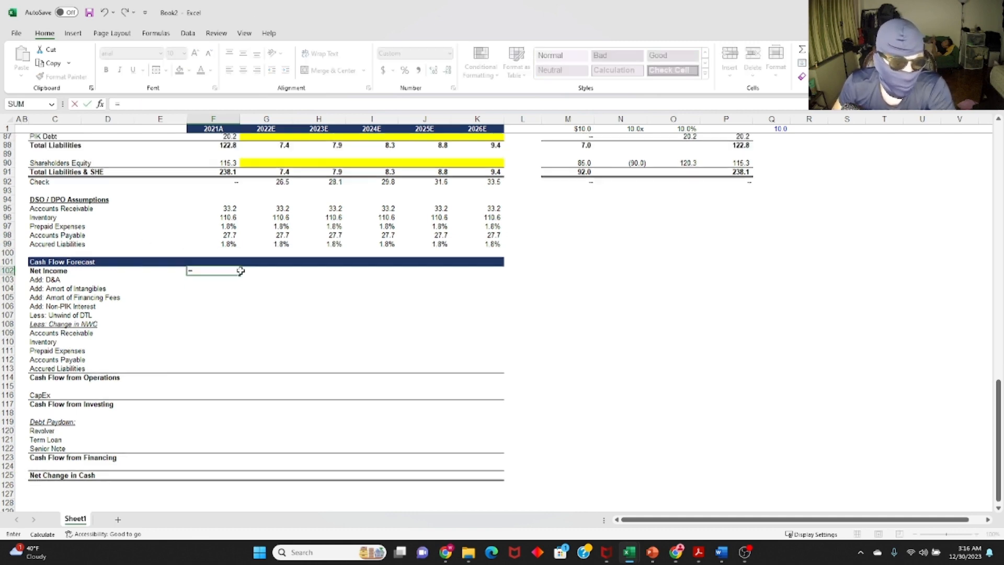
key(Escape)
scroll(237, 257, down, 4)
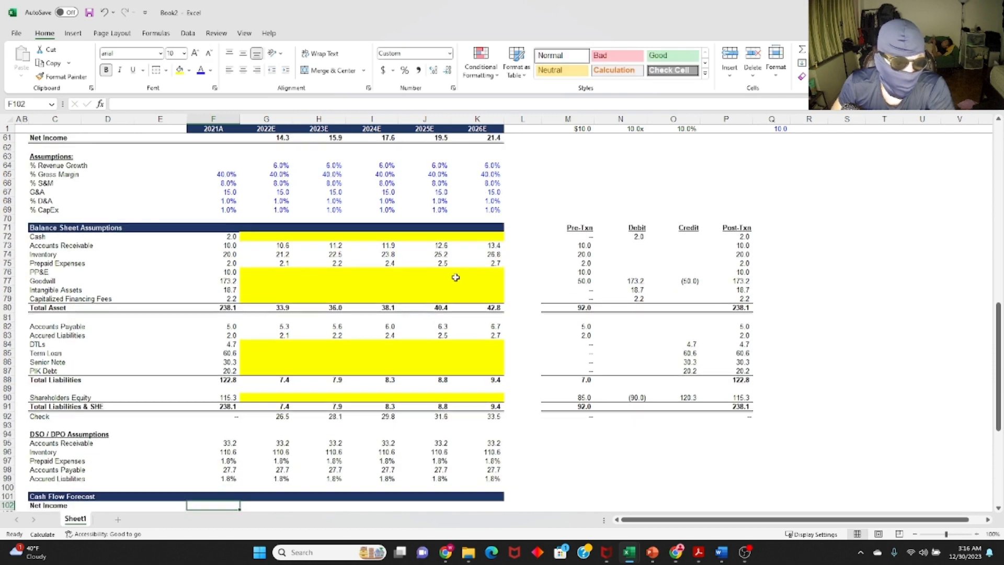
Link the 2022E Net Income in G102 to the P&L net income in G61.
key(Right)
text(=)
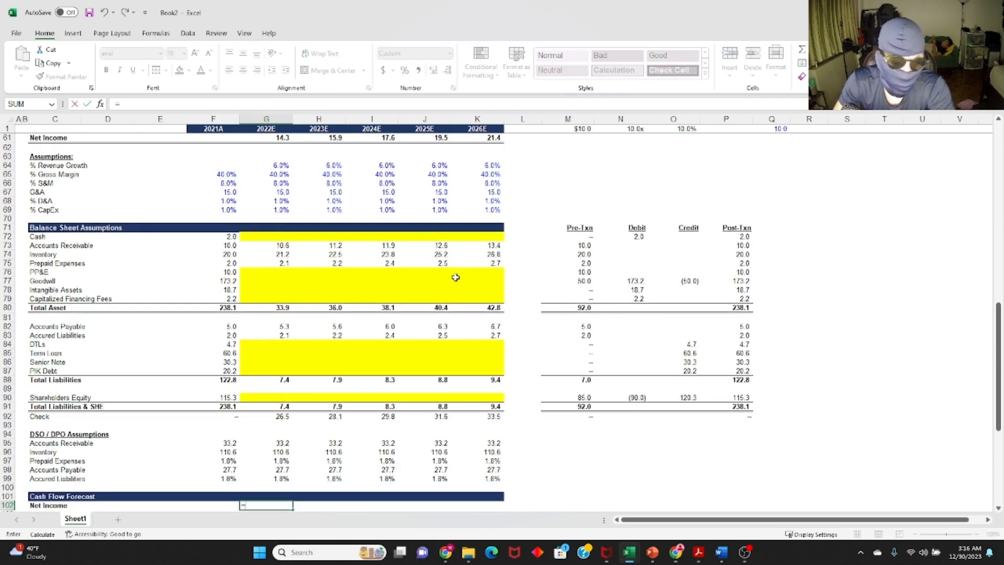
scroll(324, 242, up, 2)
scroll(296, 203, down, 2)
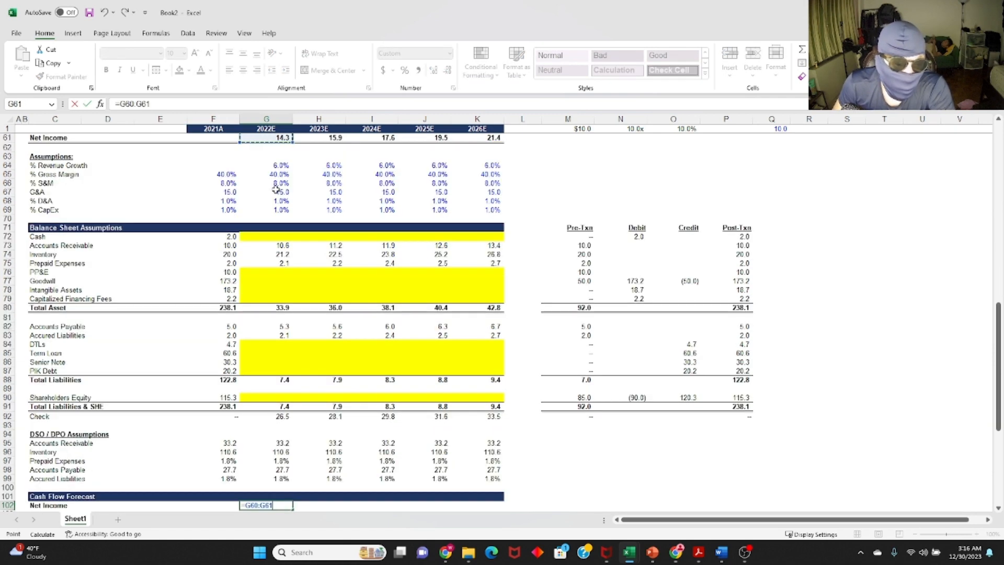
click(282, 138)
key(Return)
key(Up)
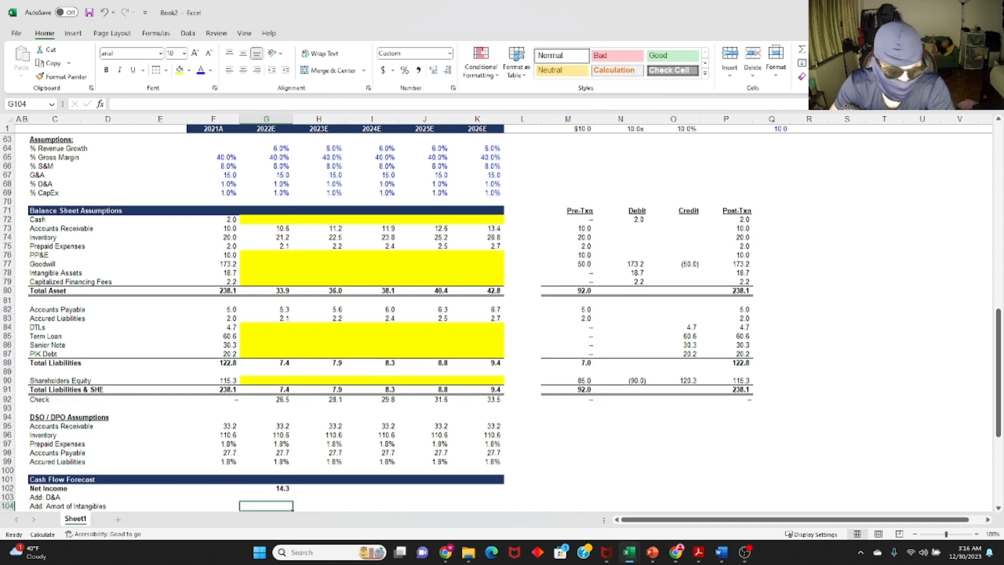
Copy the Net Income link from G102 across to 2026E in K102.
key(ctrl+c)
key(shift+Right)
key(shift+Right)
key(shift+Right)
key(shift+Right)
key(Up)
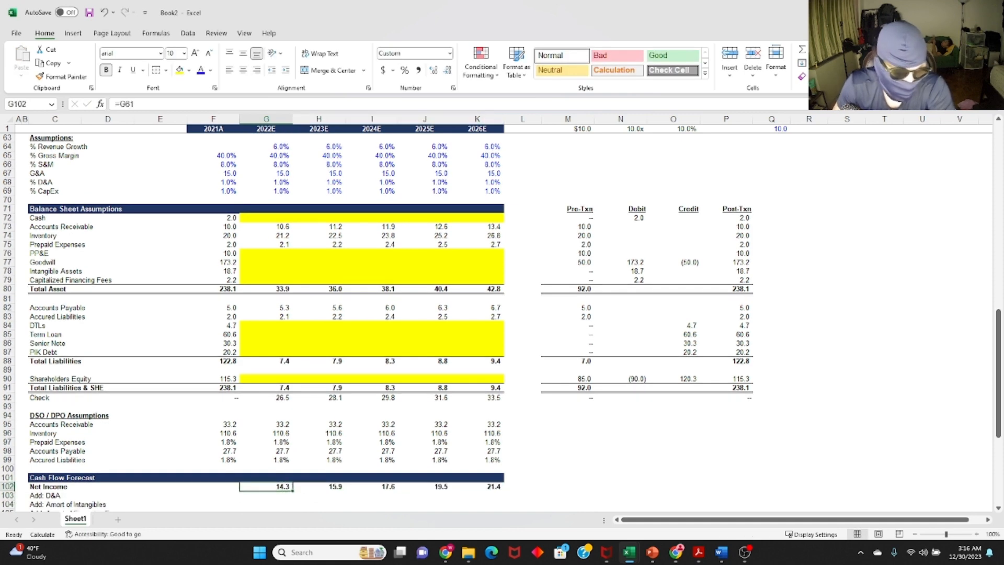
Set the 2022E D&A add-back in G103 to the negative of the P&L D&A, =-G53.
key(Down)
text(=)
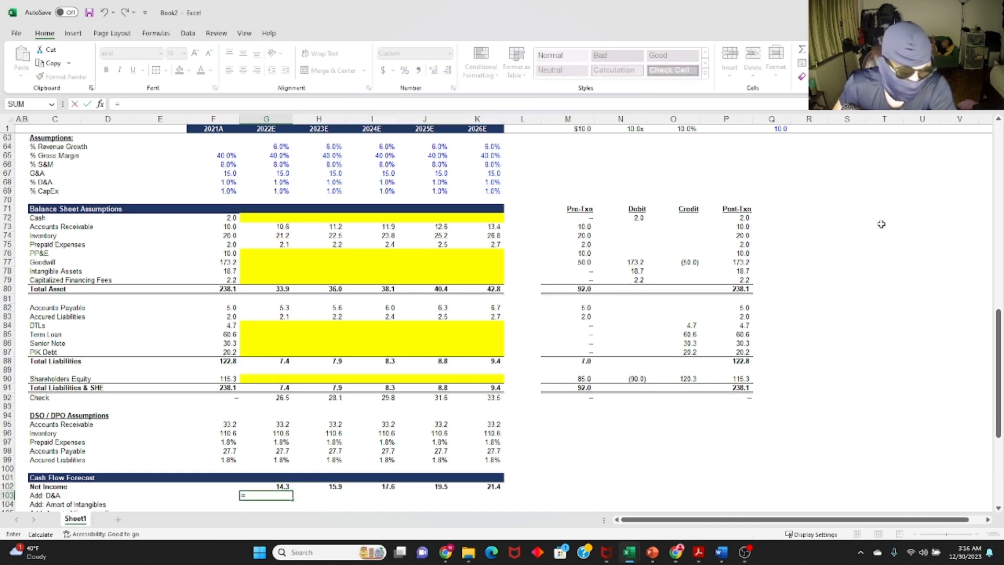
scroll(255, 251, up, 8)
text(-)
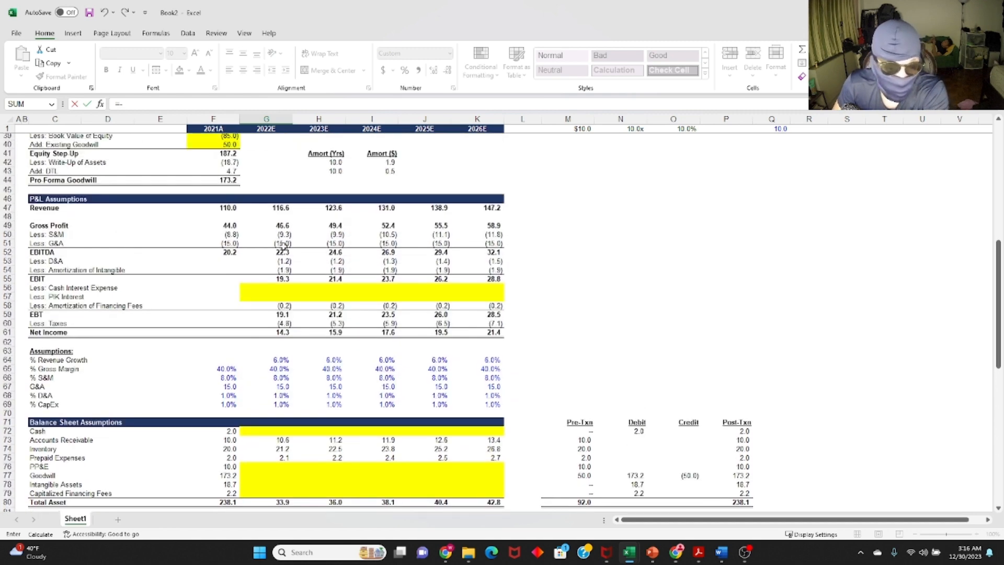
click(283, 260)
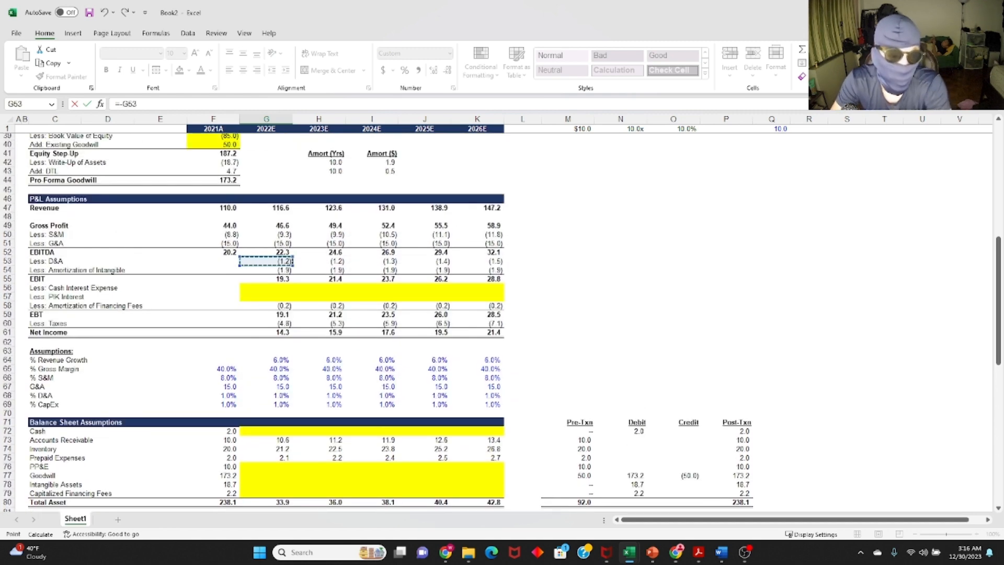
key(Return)
key(Return)
Check the source of the D&A add-back in G103, and copy its formula down to Amort of Intangibles in G104.
key(Up)
text(=)
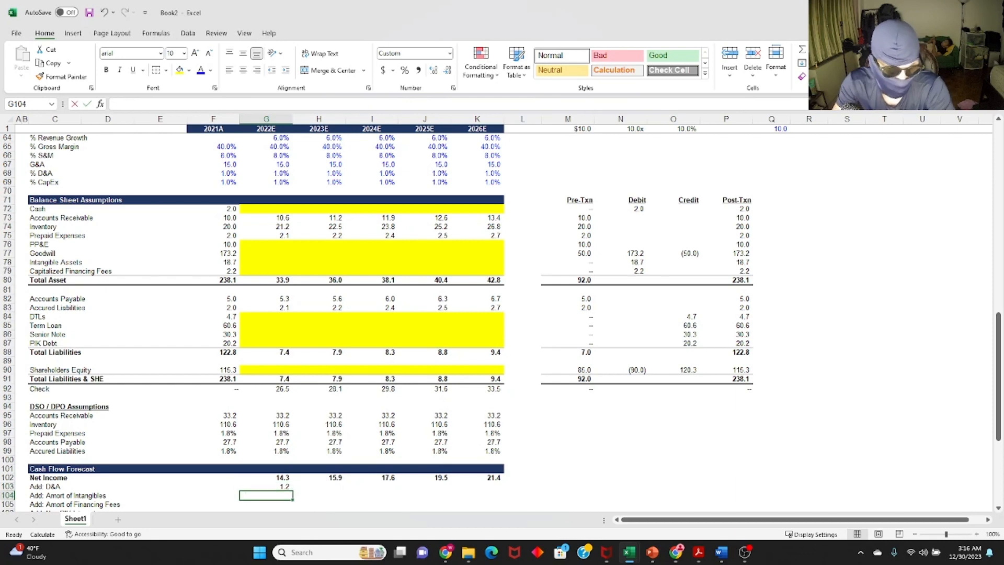
key(Escape)
key(Up)
key(ctrl+bracketleft)
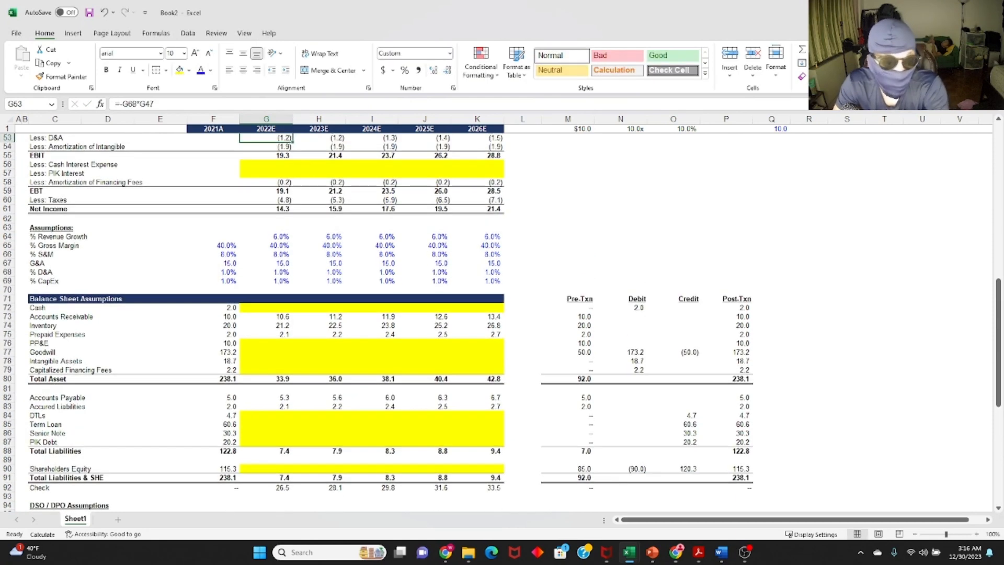
key(F5)
key(Return)
key(ctrl+c)
key(Down)
key(ctrl+v)
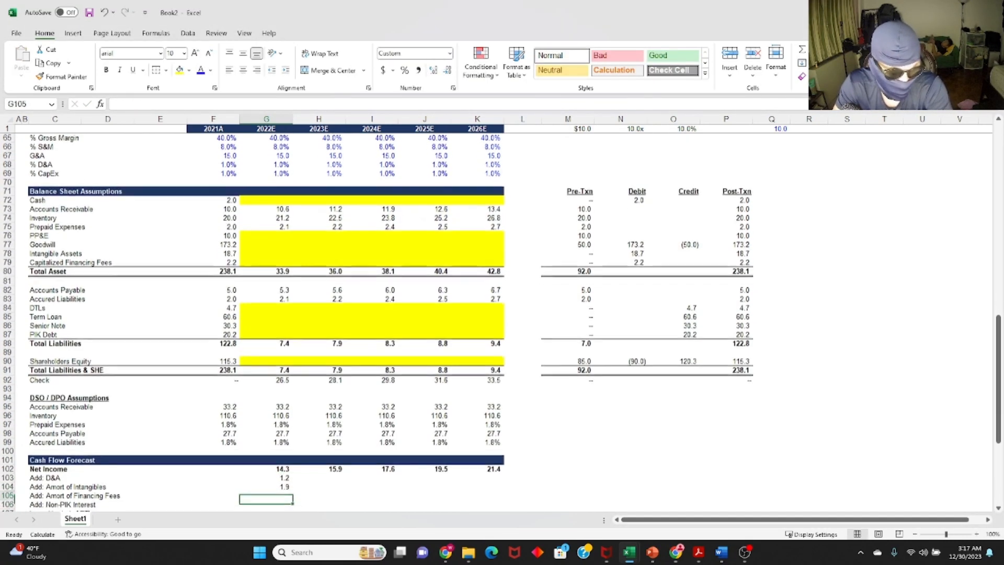
Trace the Amort of Intangibles add-back in G104 to its P&L source cell and return to the cash flow forecast.
key(ctrl+bracketleft)
key(F5)
key(Return)
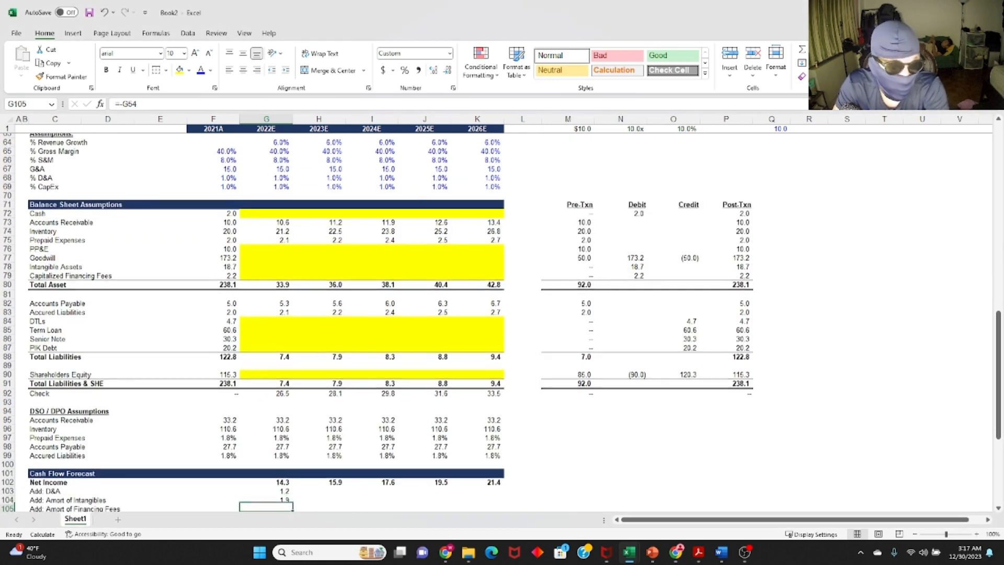
Set the 2022E Amort of Financing Fees add-back in G105 to the negative of the P&L amortization, =-G58.
key(Down)
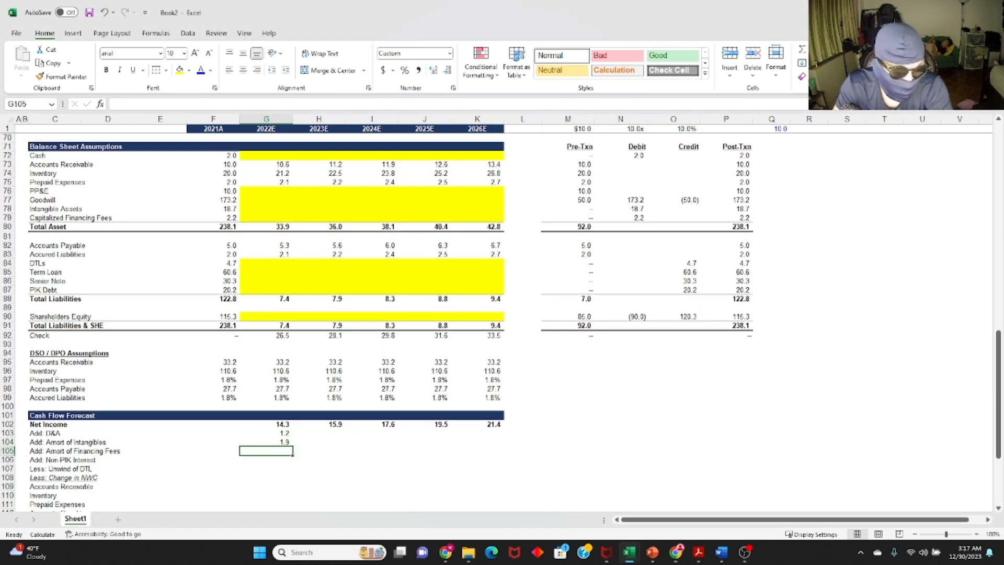
text(=-)
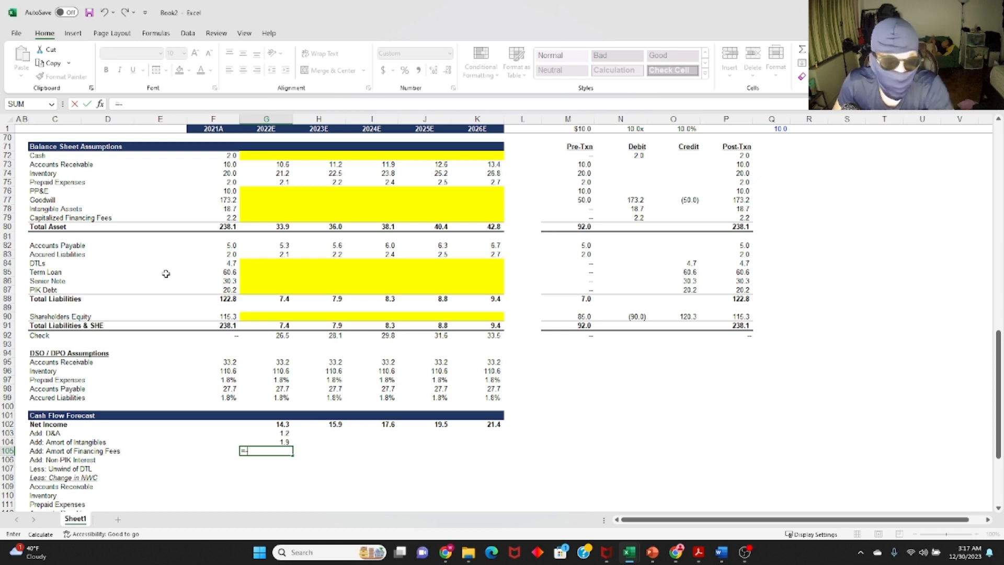
scroll(281, 281, up, 5)
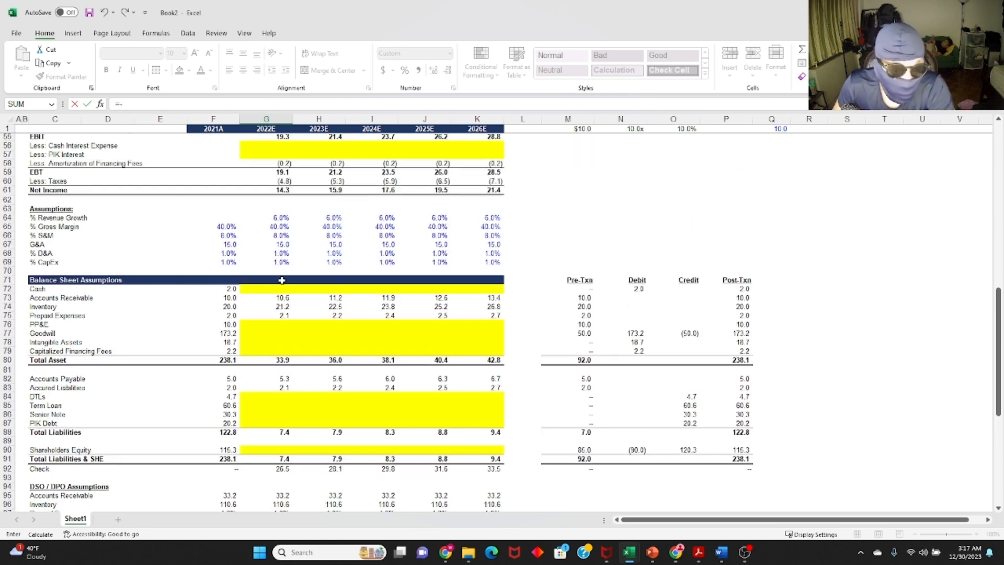
scroll(281, 184, up, 2)
click(282, 217)
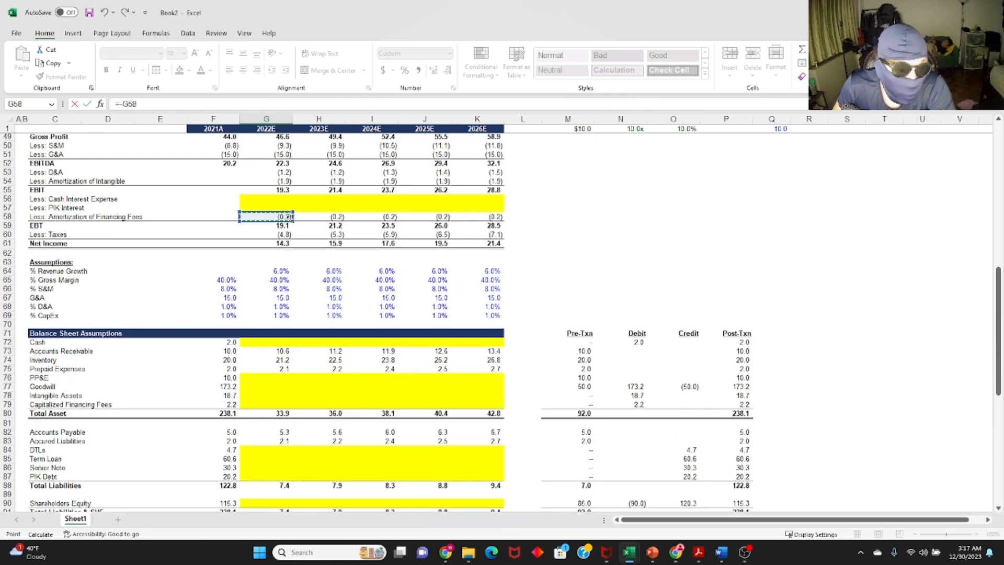
key(Return)
key(Down)
key(Down)
key(Down)
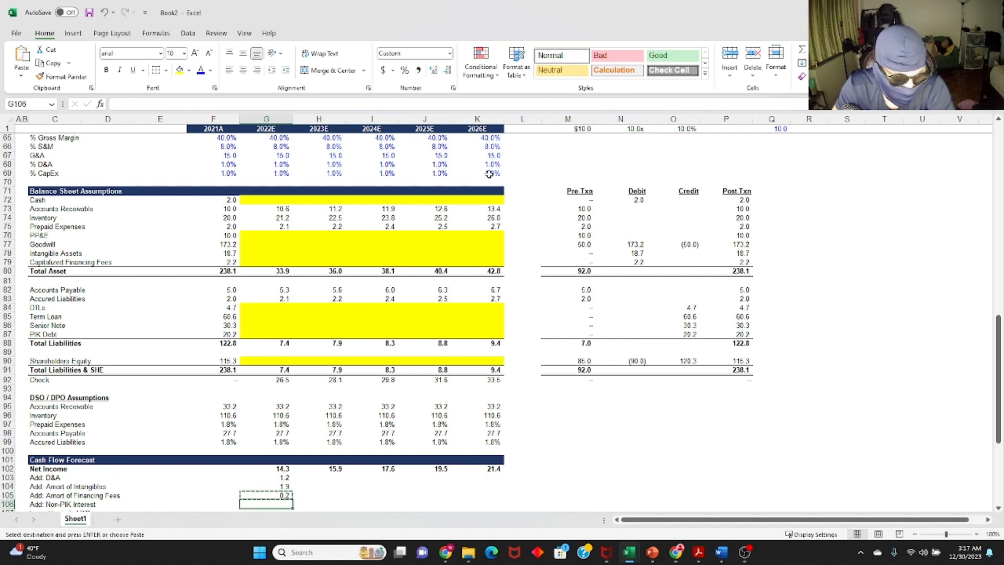
Rename the row 106 label in the cash flow forecast to "Add: Non-Cash PIK Interest".
key(Up)
key(Up)
key(Up)
key(shift+Right)
key(shift+Right)
key(shift+Right)
key(shift+Right)
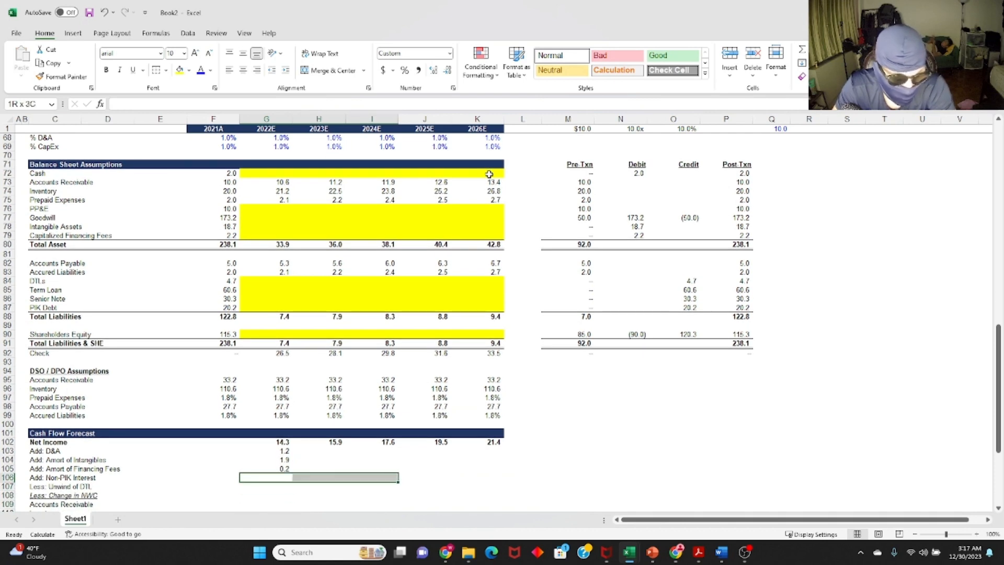
key(Left)
key(Left)
key(Left)
key(Left)
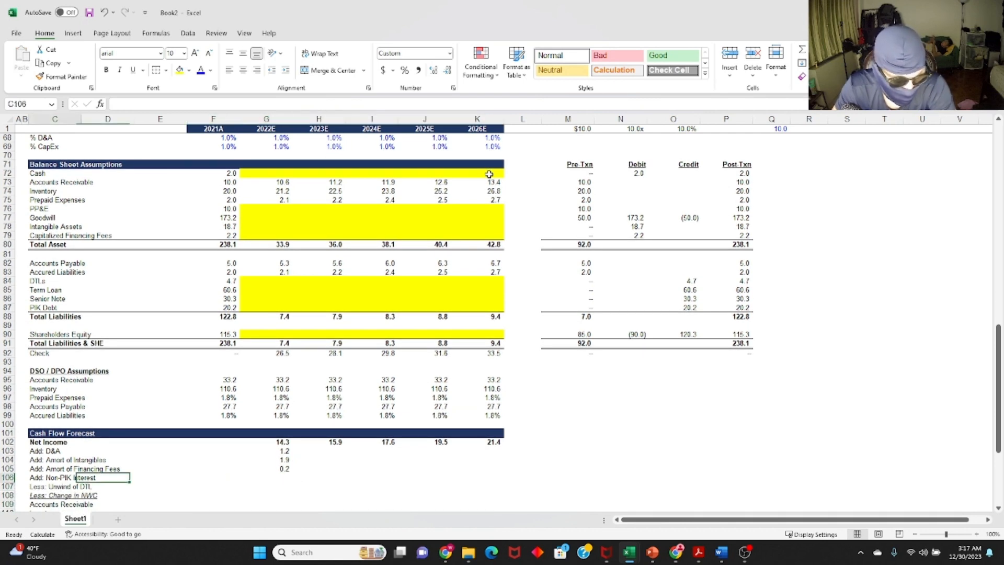
key(F2)
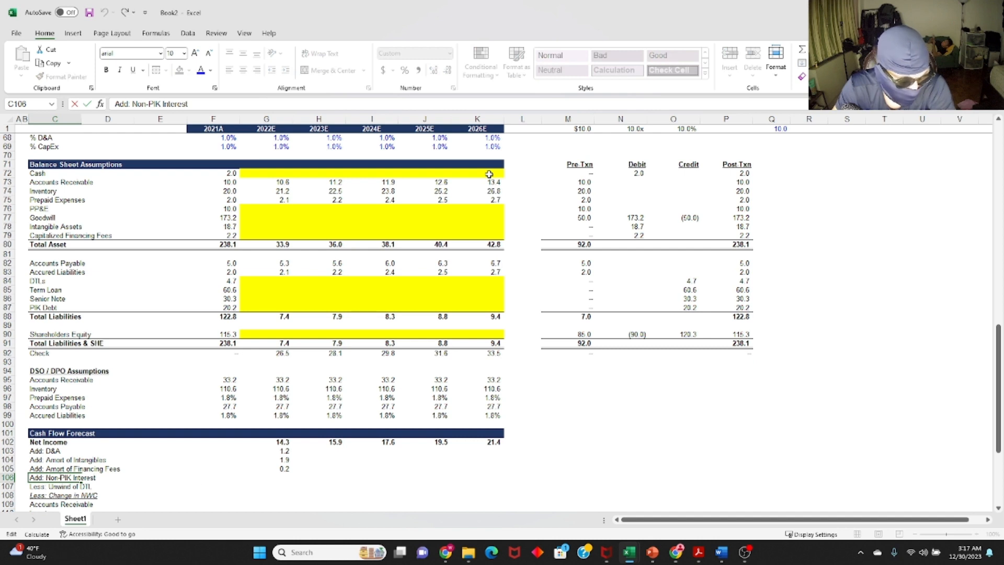
text(Cash)
key(Tab)
key(Right)
key(Right)
key(Right)
key(Right)
key(Right)
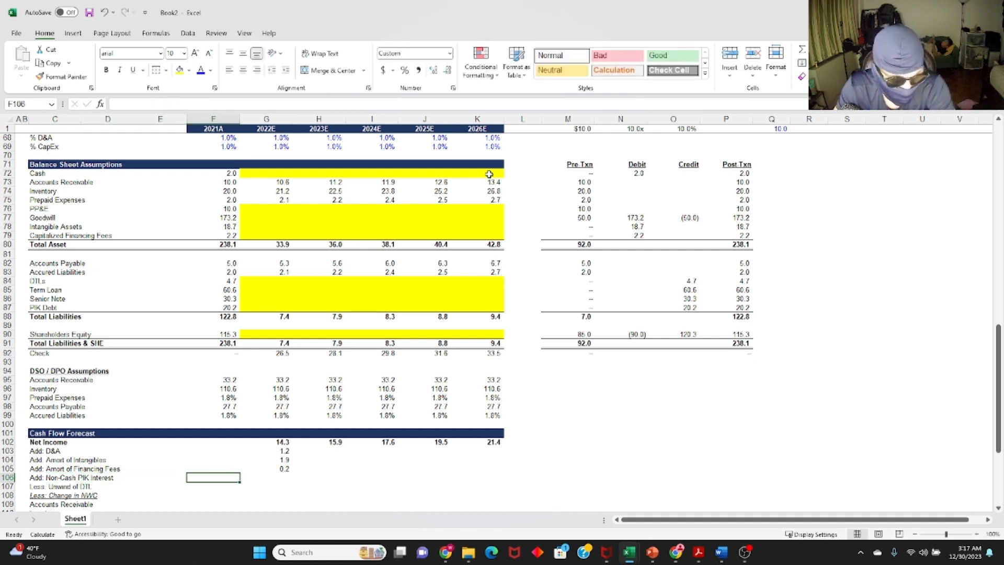
Remove the fill color from the Non-Cash PIK Interest cells G106:K106.
key(Left)
key(Left)
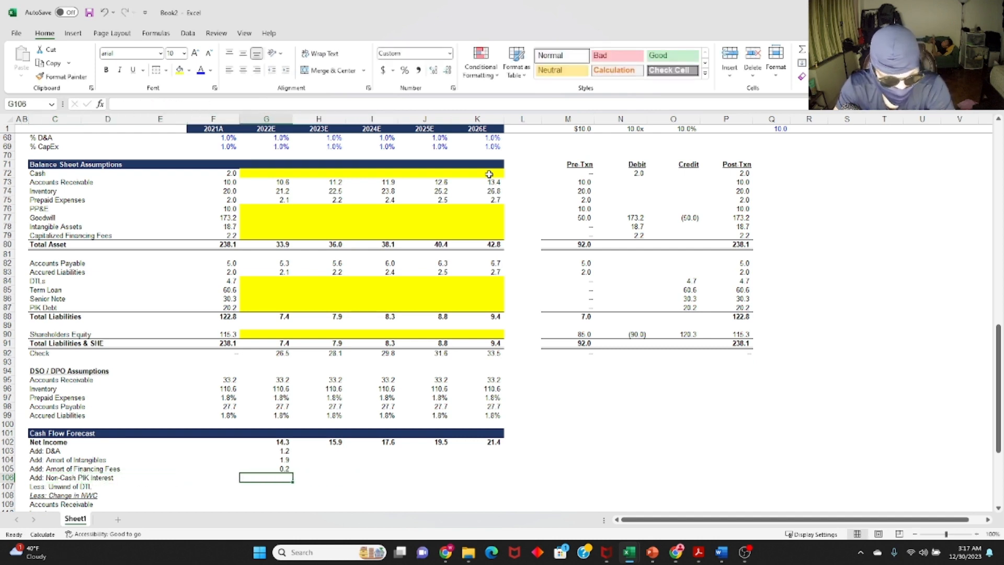
key(shift+Right)
key(shift+Right)
key(shift+Right)
key(shift+Right)
key(alt+h)
key(h)
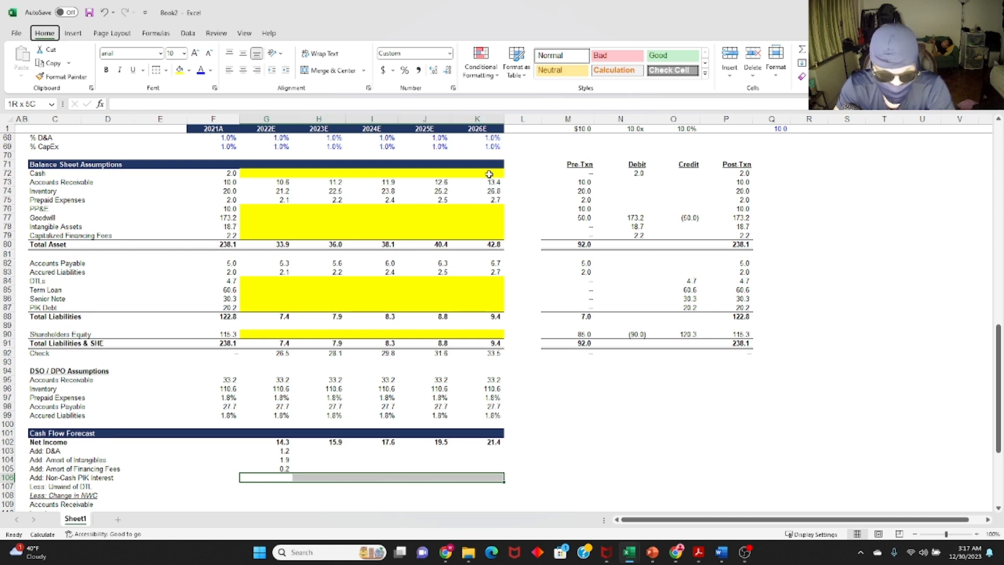
key(n)
key(Down)
key(Up)
Link the 2022E Non-Cash PIK Interest add-back in G106 to the P&L PIK Interest in G57.
text(=)
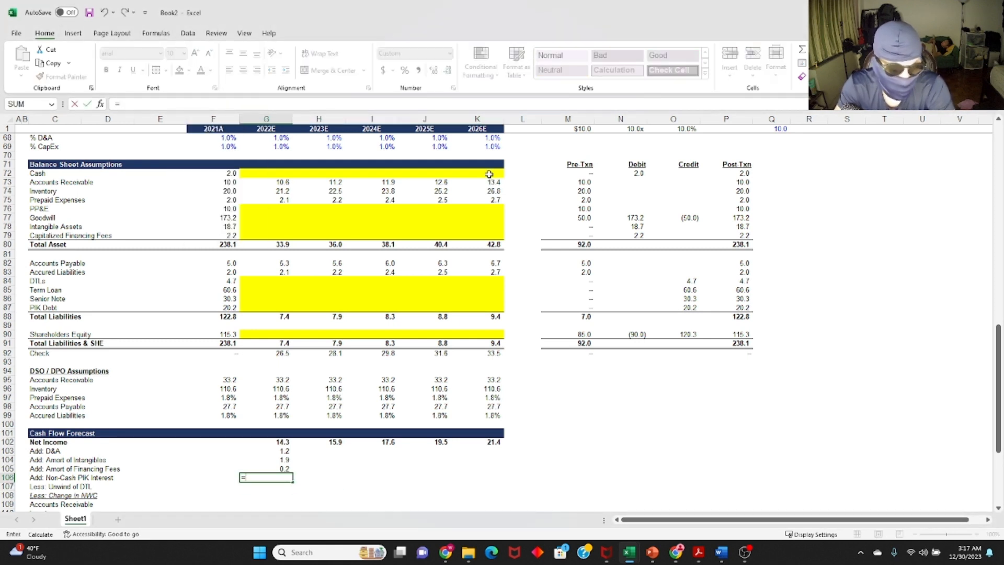
scroll(295, 265, up, 7)
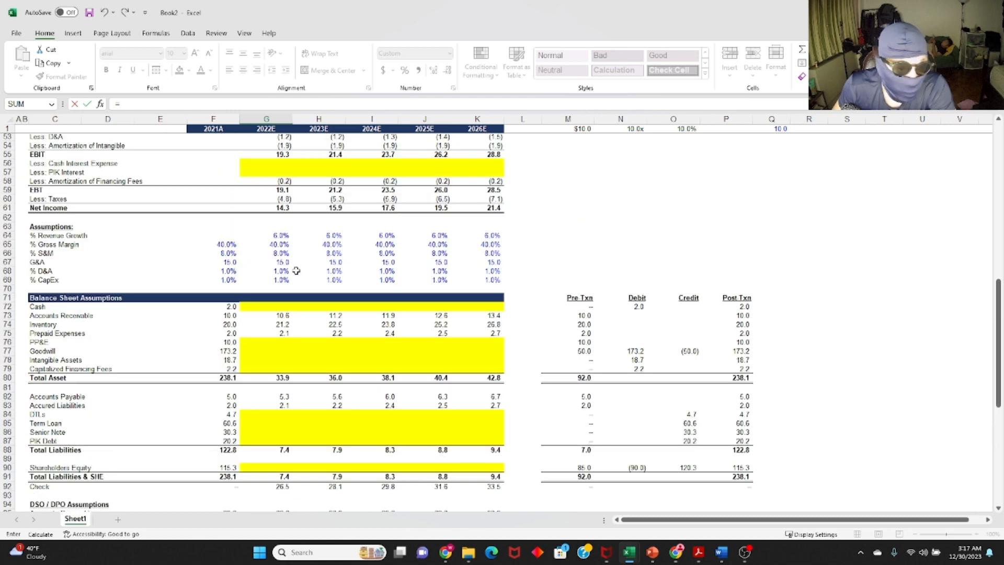
click(287, 228)
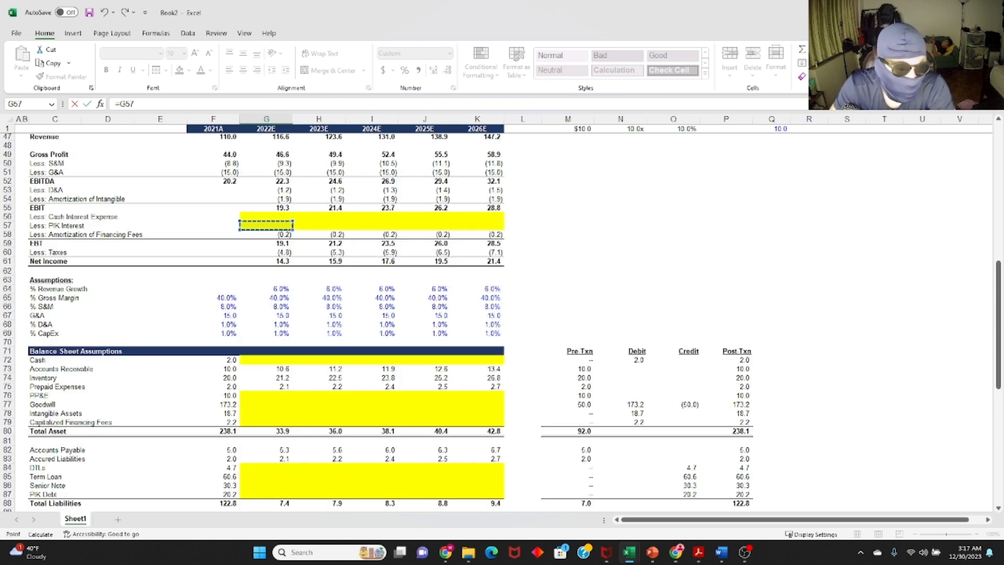
scroll(295, 265, down, 7)
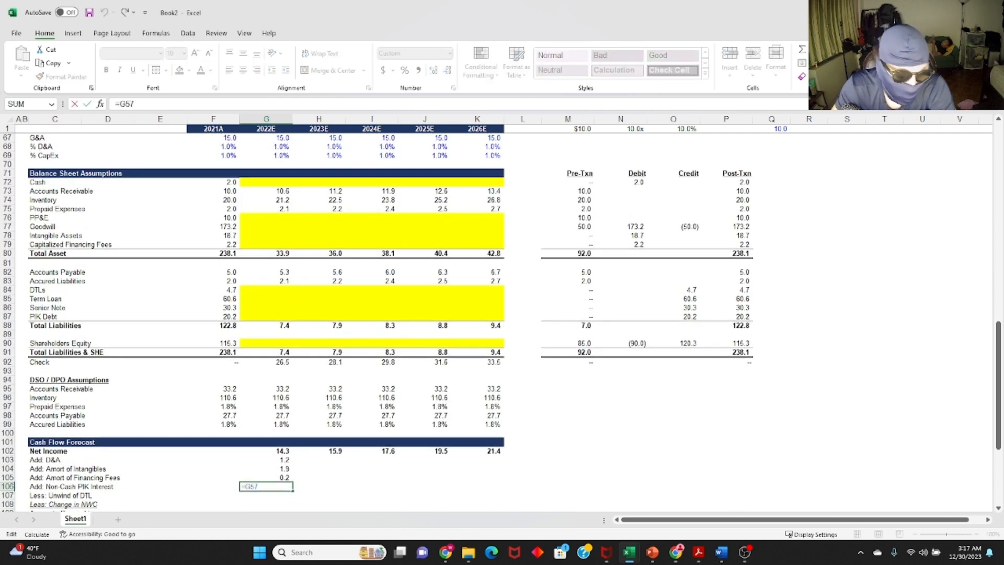
key(Return)
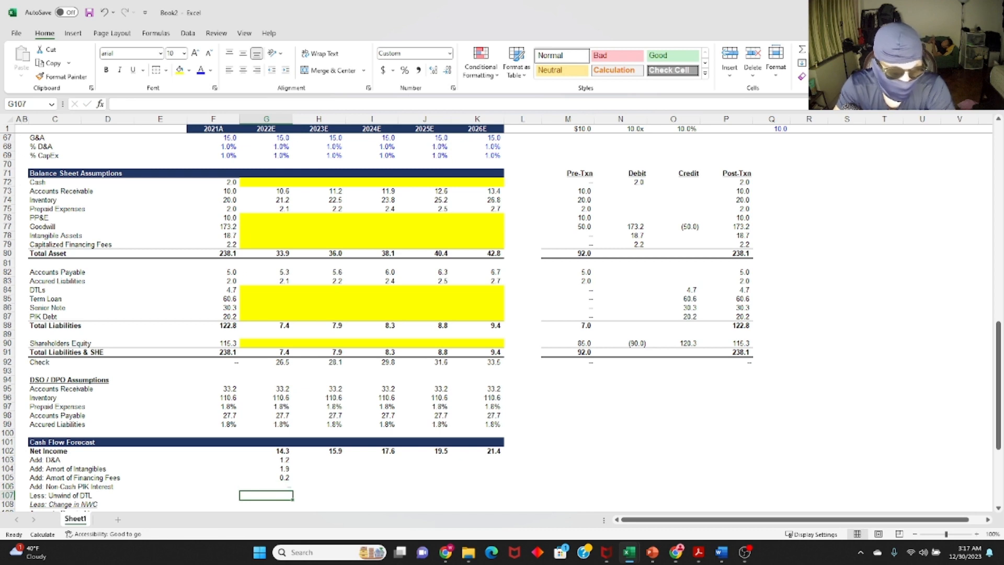
Set the 2022E Unwind of DTL in G107 to the negative of the DTL amortization in the goodwill calculations, =-I43.
text(=)
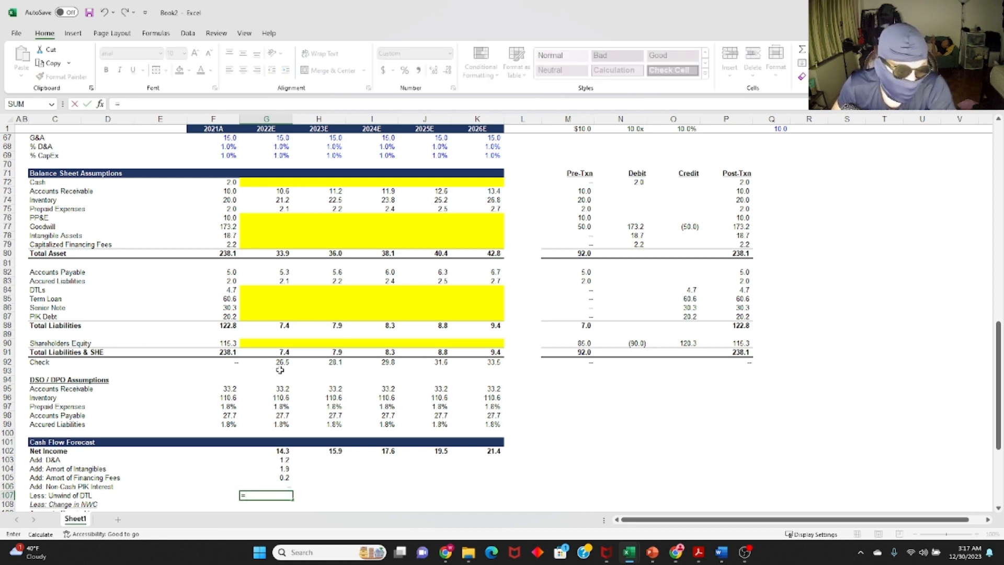
scroll(280, 369, up, 2)
scroll(273, 360, down, 4)
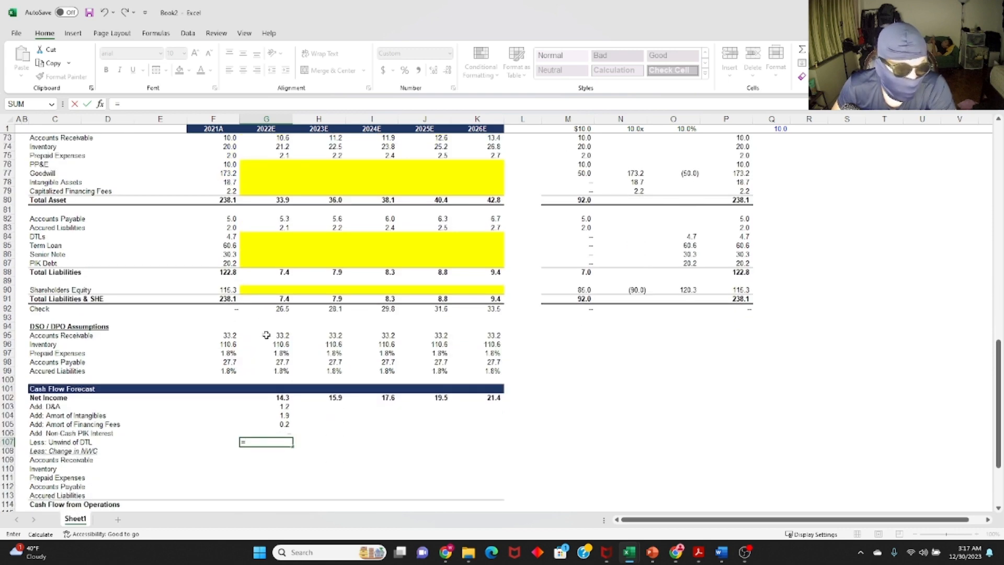
scroll(276, 375, up, 14)
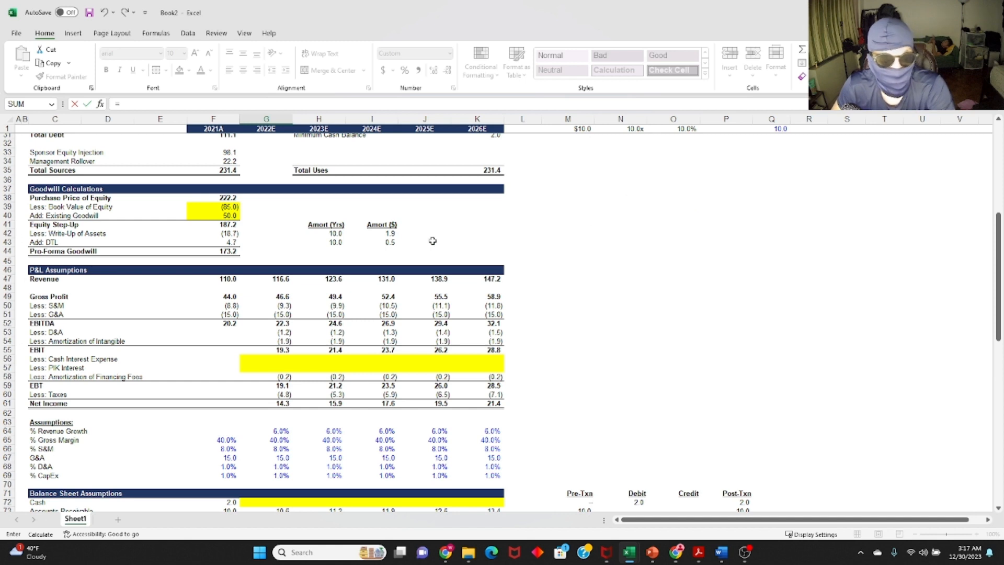
click(389, 241)
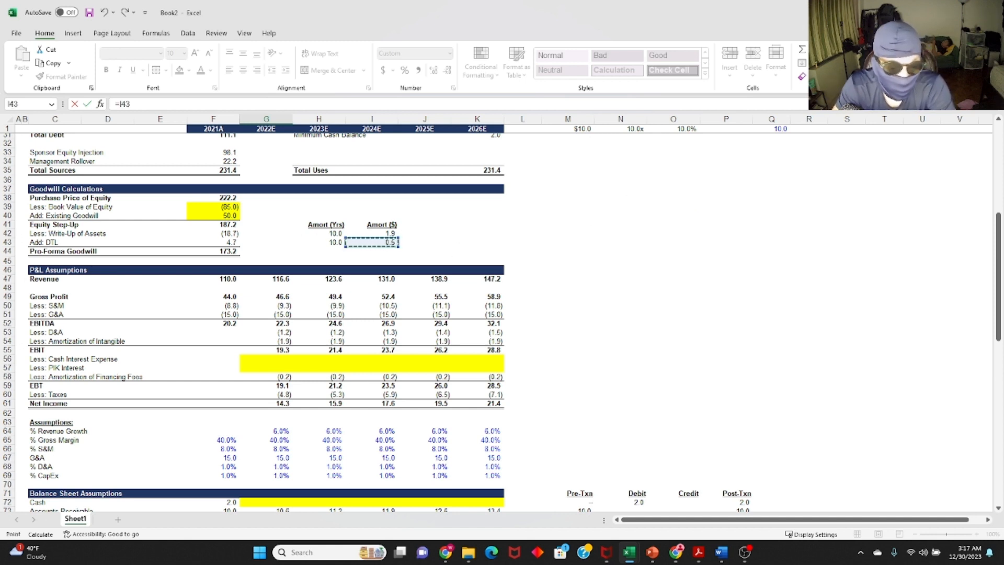
scroll(276, 314, down, 12)
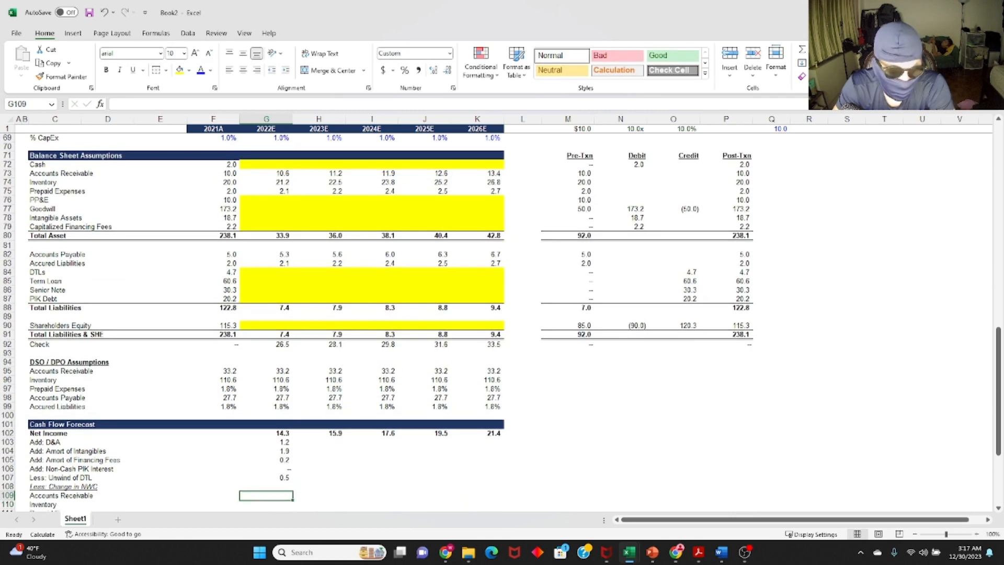
key(F2)
key(Return)
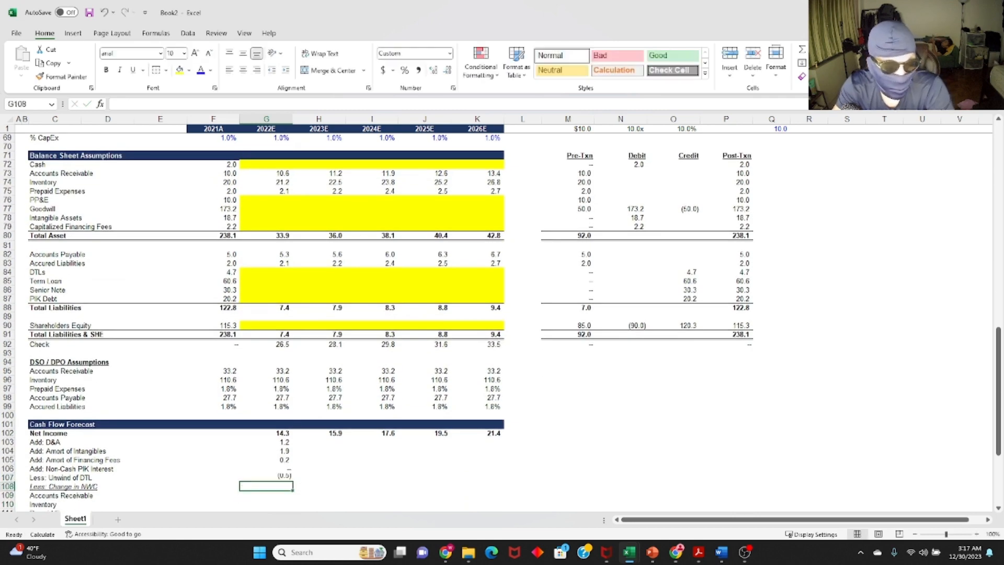
Check the cell reference behind the 2022E Unwind of DTL in G107.
key(Up)
key(F2)
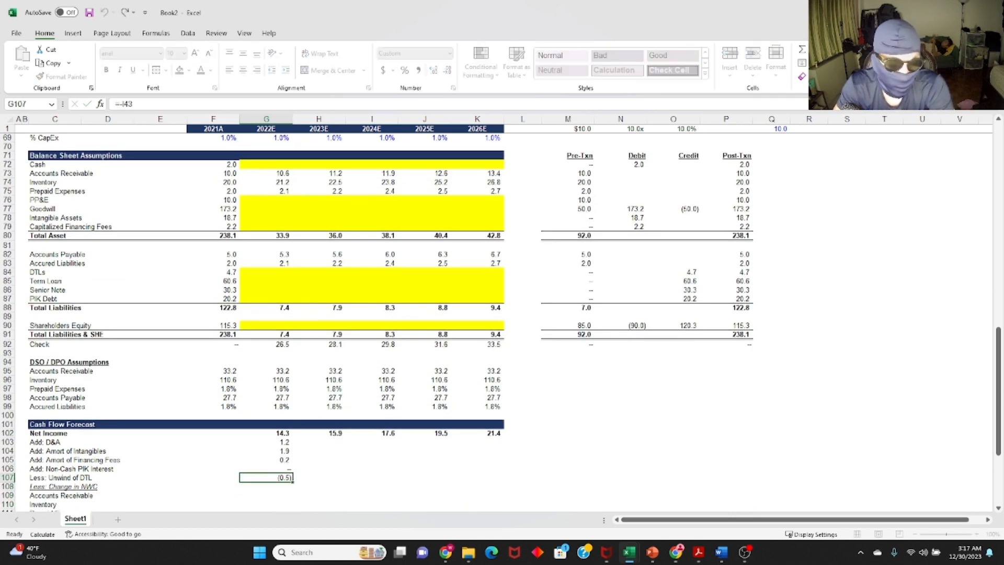
key(Return)
key(Up)
key(Down)
key(Up)
key(Down)
key(Up)
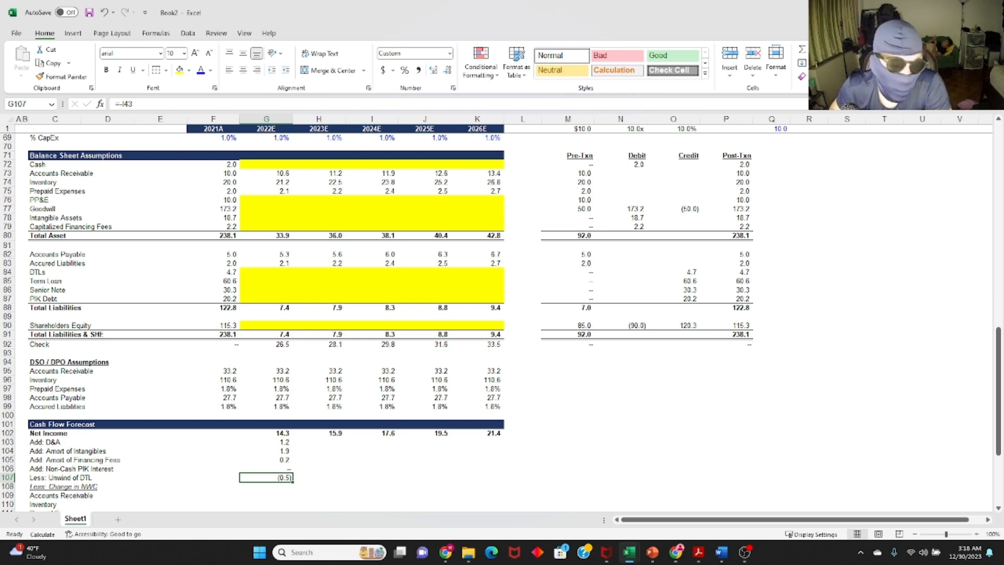
Copy the 2022E non-cash adjustment formulas in G103:G107 across to 2026E in column K.
scroll(282, 399, down, 4)
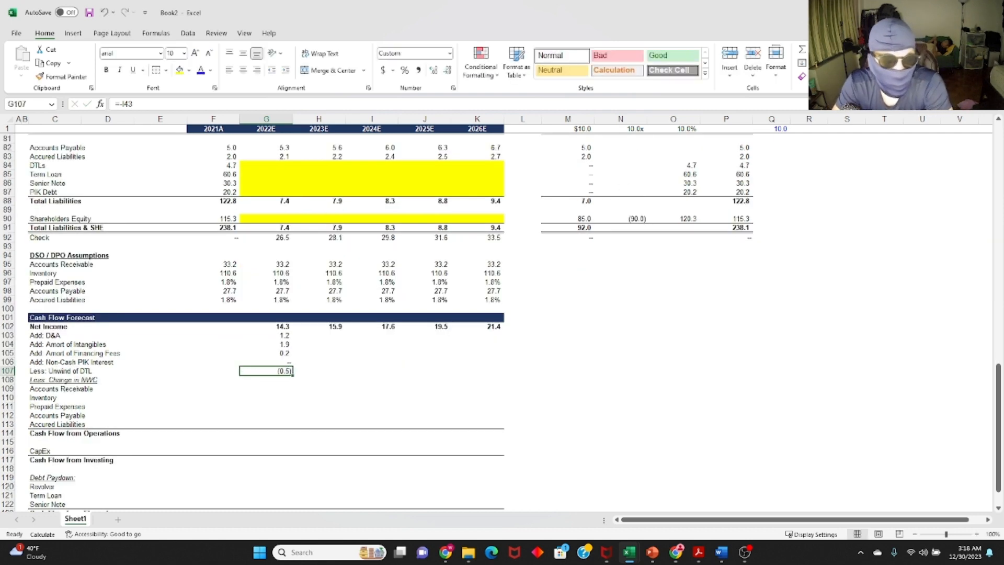
key(Up)
key(Up)
key(Up)
key(Up)
key(shift+Down)
key(shift+Down)
key(shift+Down)
key(shift+Down)
key(ctrl+c)
key(shift+Right)
key(shift+Right)
key(shift+Right)
key(shift+Right)
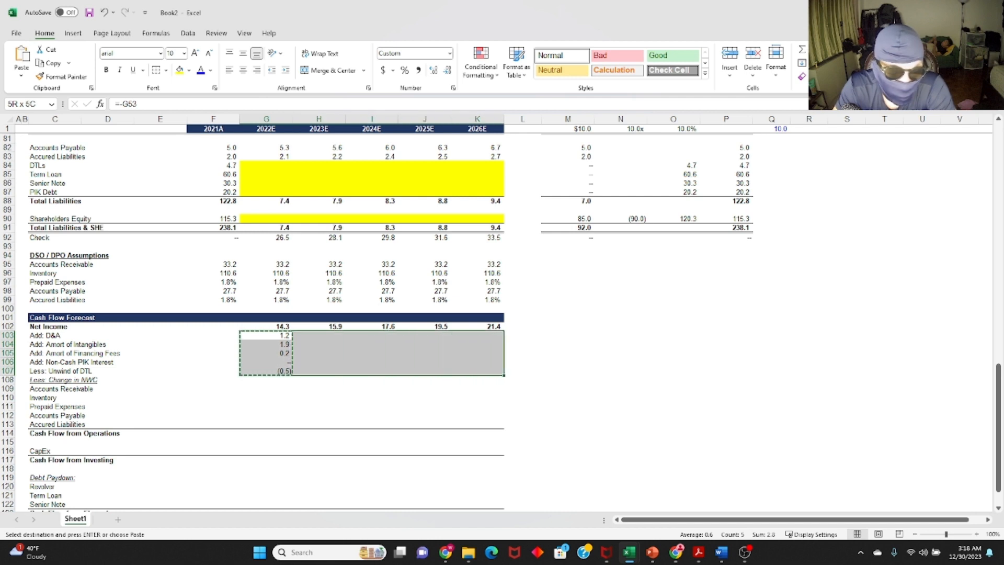
key(ctrl+v)
key(Escape)
Make the DTL amortization reference in G107 absolute, =-$I$43.
key(Down)
key(Down)
key(Down)
key(Down)
key(F2)
key(F4)
key(Return)
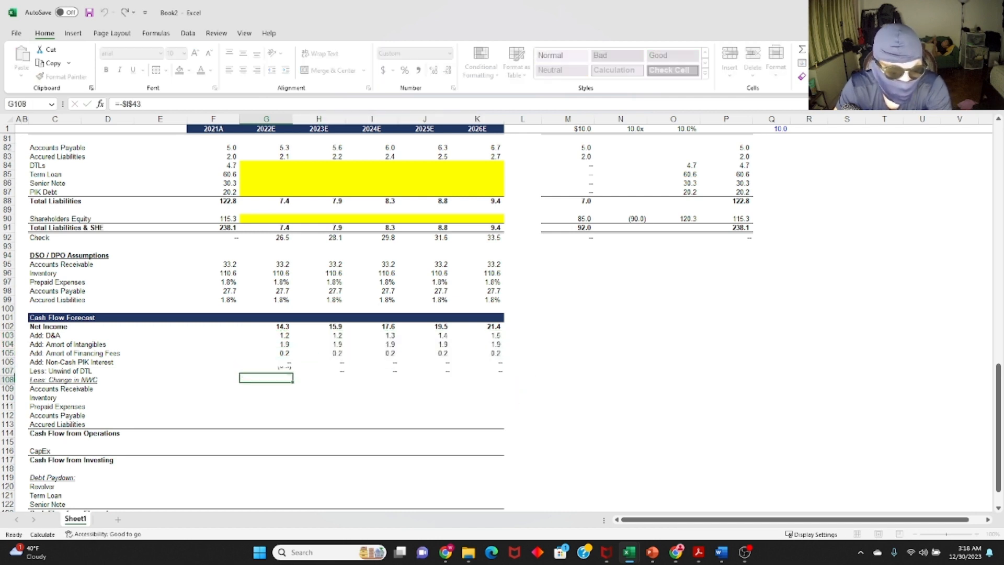
Copy the Unwind of DTL formula with its absolute reference from G107 across to 2026E in K107.
key(Up)
key(ctrl+c)
key(shift+Right)
key(shift+Right)
key(shift+Right)
key(shift+Right)
key(ctrl+v)
key(Escape)
Check the Unwind of DTL formulas across 2023E to 2025E in H107:J107.
key(Down)
key(Up)
key(Right)
key(F2)
key(Tab)
key(F2)
key(Tab)
key(F2)
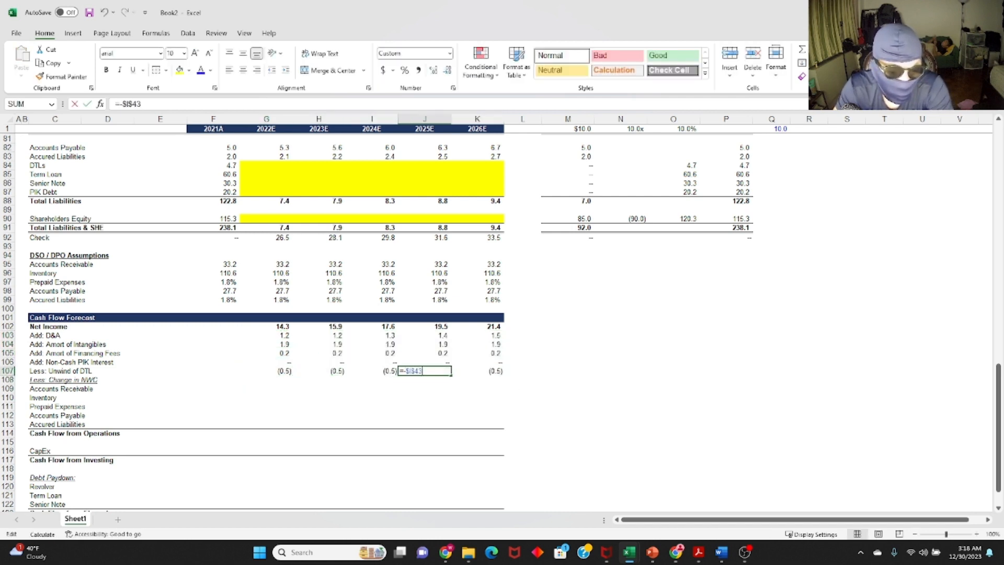
key(Tab)
key(Left)
key(Left)
key(Left)
key(Left)
Set the 2022E Accounts Receivable change under Change in NWC in G109 to =F82-G82.
key(Down)
key(Down)
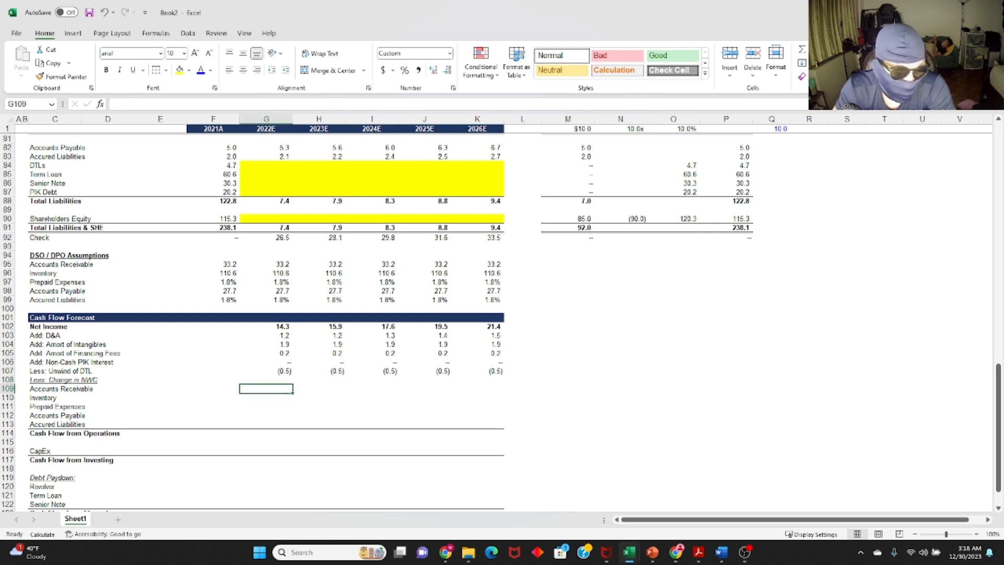
text(=)
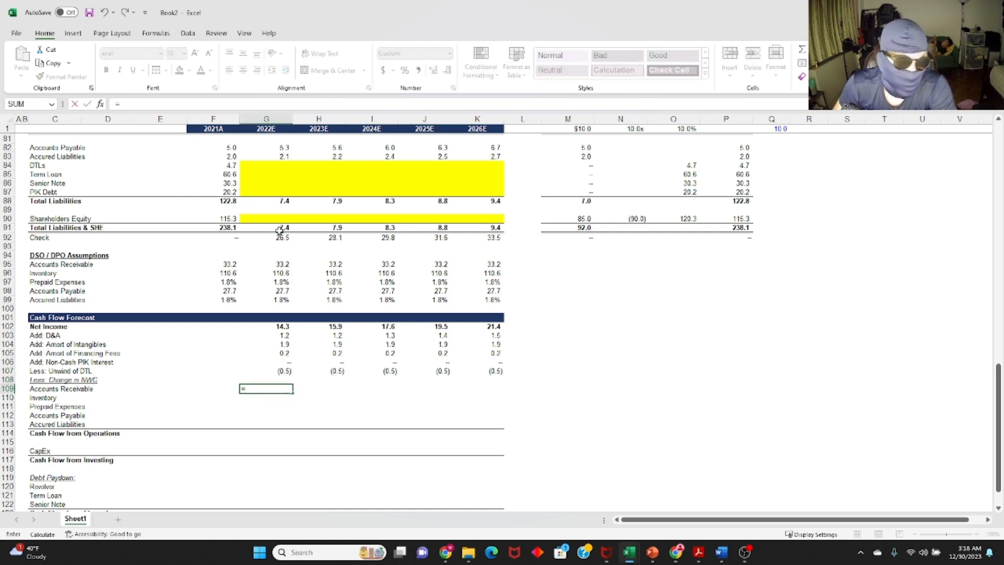
scroll(280, 231, up, 1)
click(228, 174)
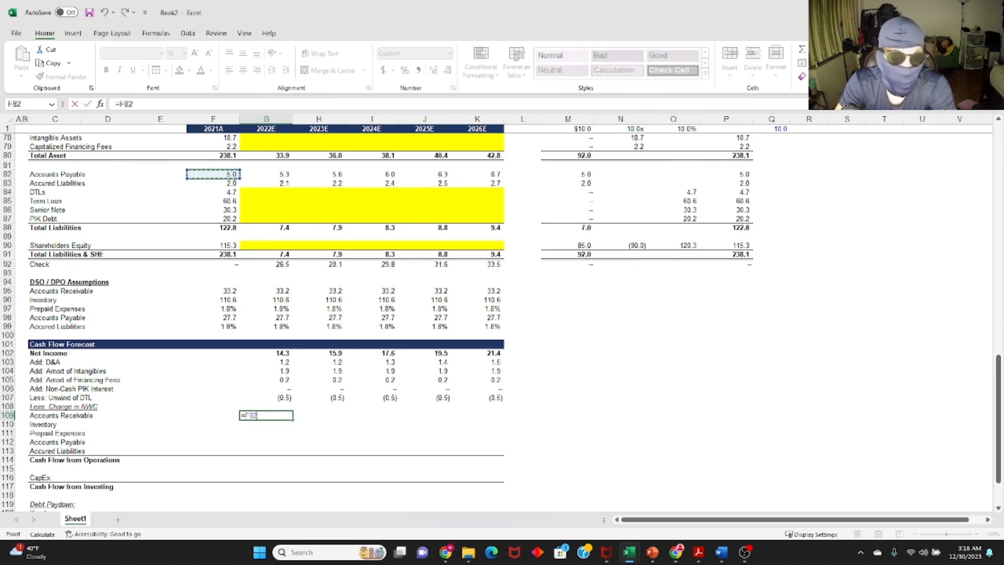
text(-)
click(284, 176)
key(ctrl+Return)
Copy the Accounts Receivable change formula from G109 across to 2026E in K109.
key(ctrl+c)
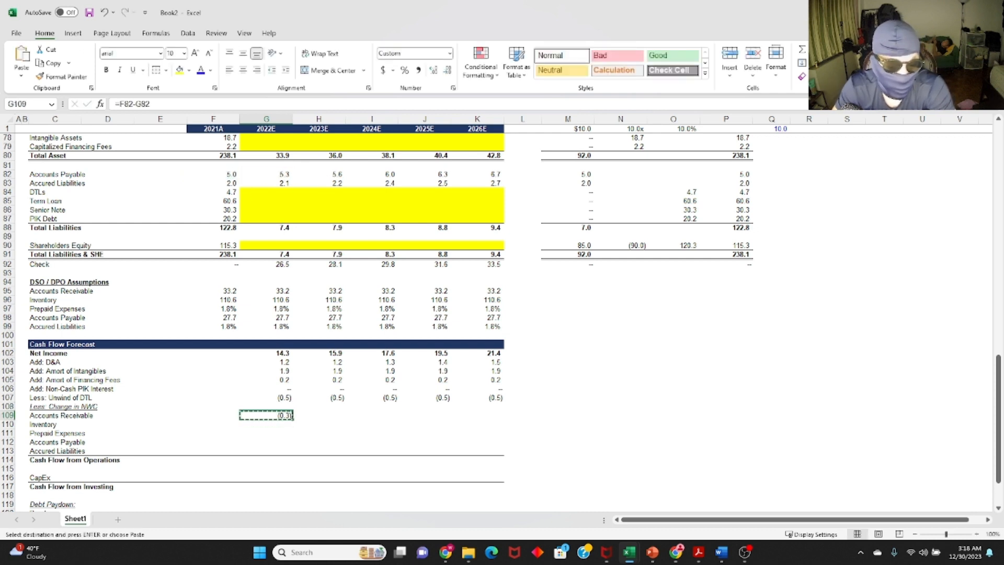
key(shift+Right)
key(shift+Right)
key(shift+Right)
key(shift+Right)
key(ctrl+v)
key(Escape)
Copy the Accounts Receivable change formulas in G109:K109 down to Inventory and Prepaid Expenses in rows 110 and 111.
key(Down)
key(Up)
key(shift+Right)
key(shift+Right)
key(shift+Right)
key(shift+Right)
key(ctrl+c)
key(shift+Down)
key(shift+Down)
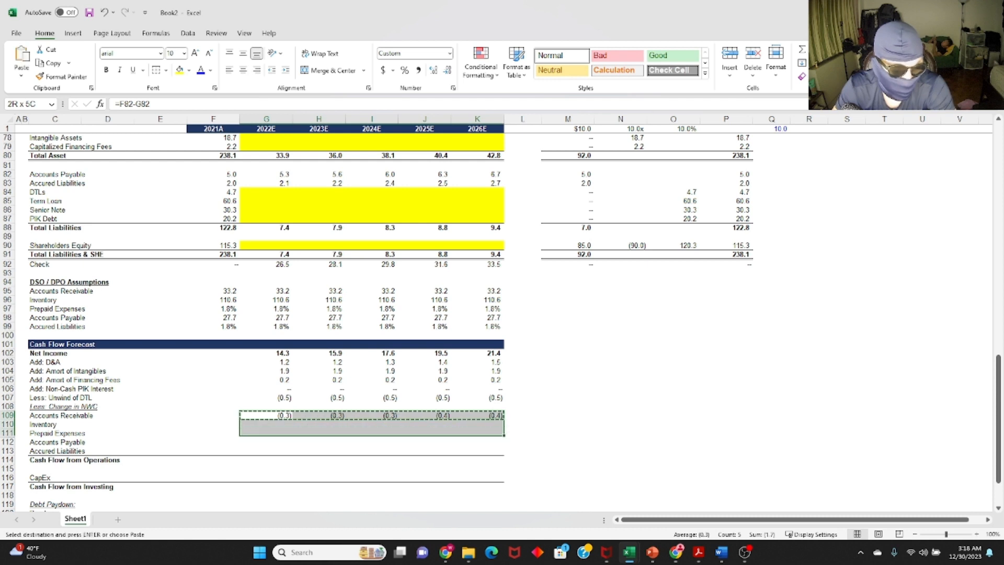
key(Return)
Check which balance sheet cells the Prepaid Expenses change formulas in row 111 reference.
key(Down)
key(Down)
key(F2)
key(Tab)
key(F2)
key(Tab)
key(Tab)
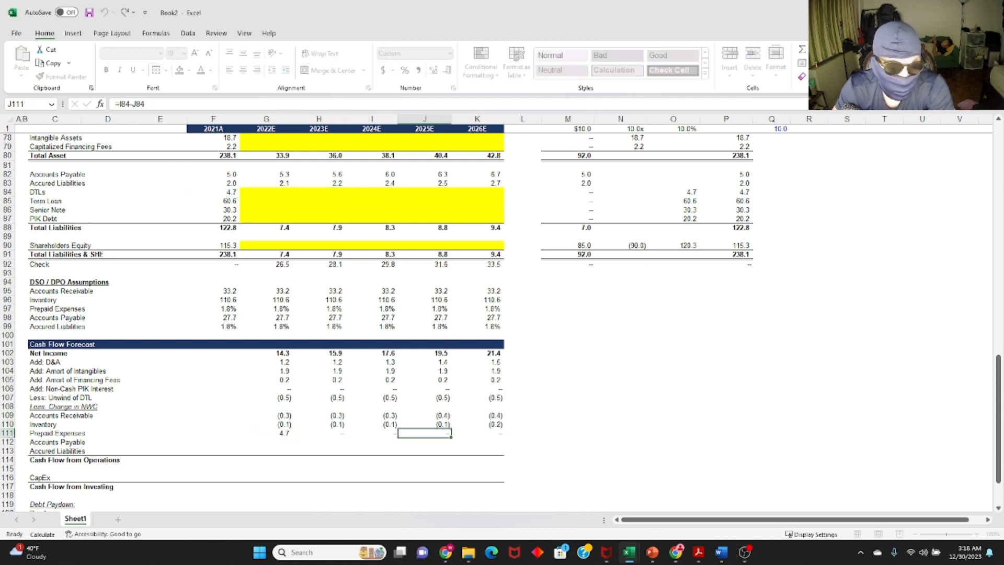
key(Left)
key(Left)
key(Left)
key(F2)
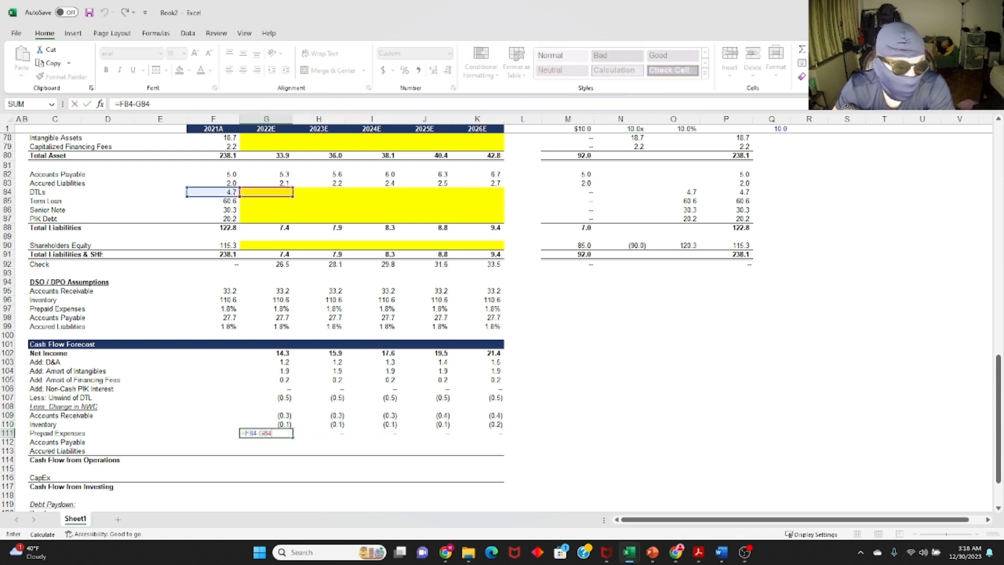
key(Escape)
Correct the 2022E Accounts Receivable change in G109 to =F73-G73.
key(Up)
key(Up)
key(F2)
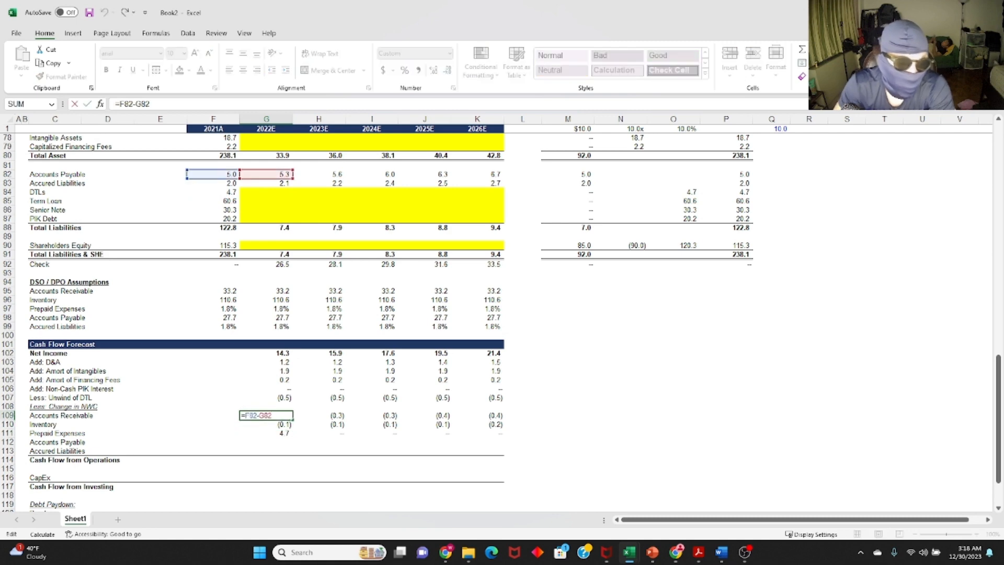
scroll(232, 325, up, 5)
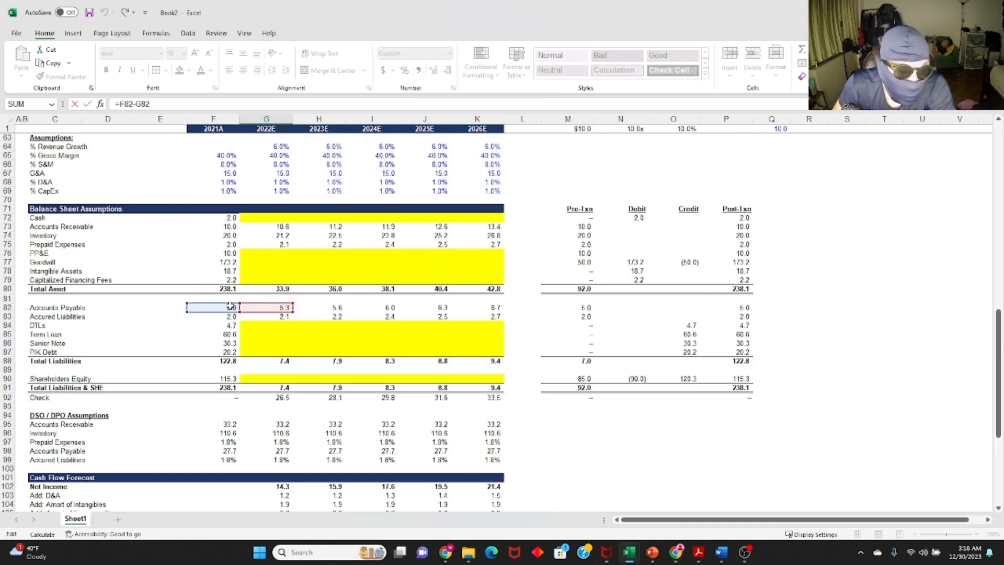
drag(232, 312, 233, 229)
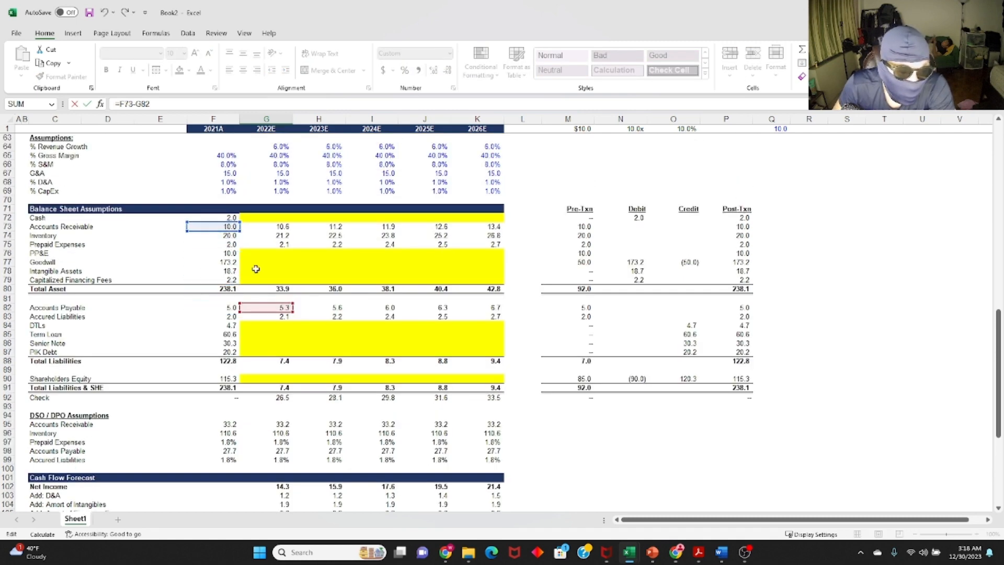
drag(276, 312, 276, 230)
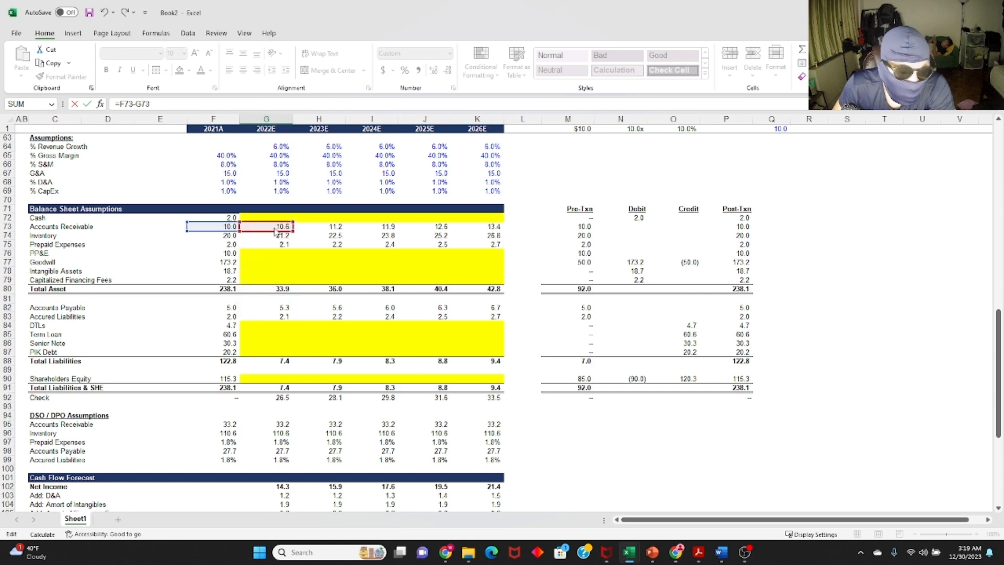
scroll(426, 258, down, 3)
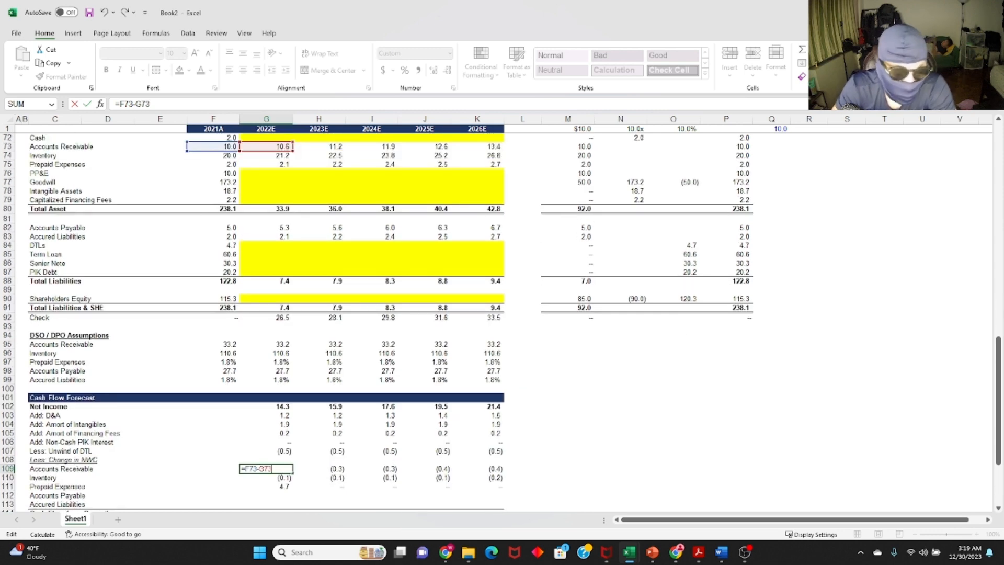
key(ctrl+Return)
Copy the corrected Accounts Receivable formula from G109 over the Accounts Receivable, Inventory and Prepaid Expenses changes in G109:K111.
key(ctrl+c)
key(ctrl+shift+Right)
key(ctrl+shift+Down)
key(ctrl+v)
Check the references of the 2022E current asset change formulas down to Prepaid Expenses in G111.
key(Down)
key(Up)
key(F2)
key(Escape)
key(Down)
key(Down)
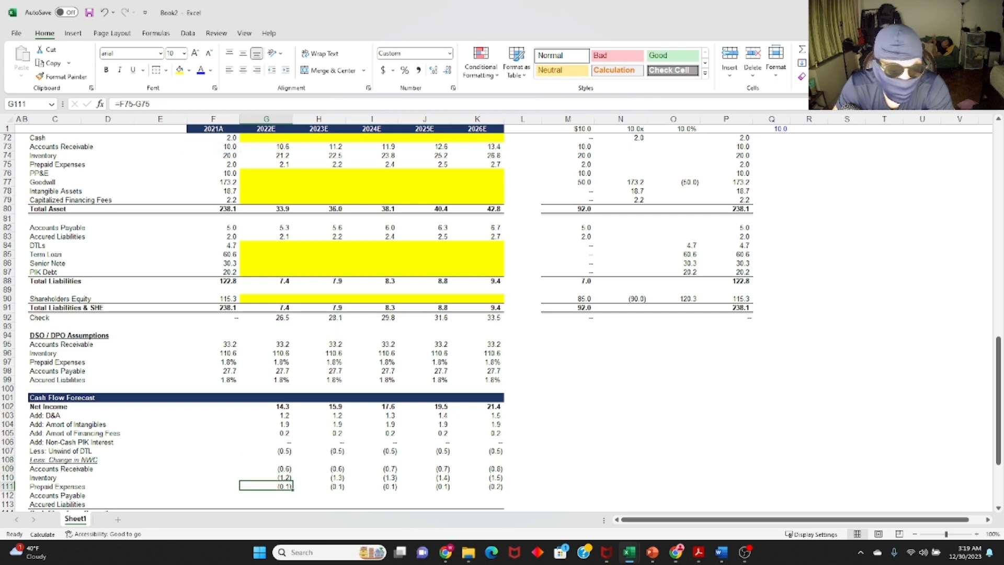
key(F2)
key(Escape)
Set the 2022E Accounts Payable change in G112 to =G82-F82.
key(Down)
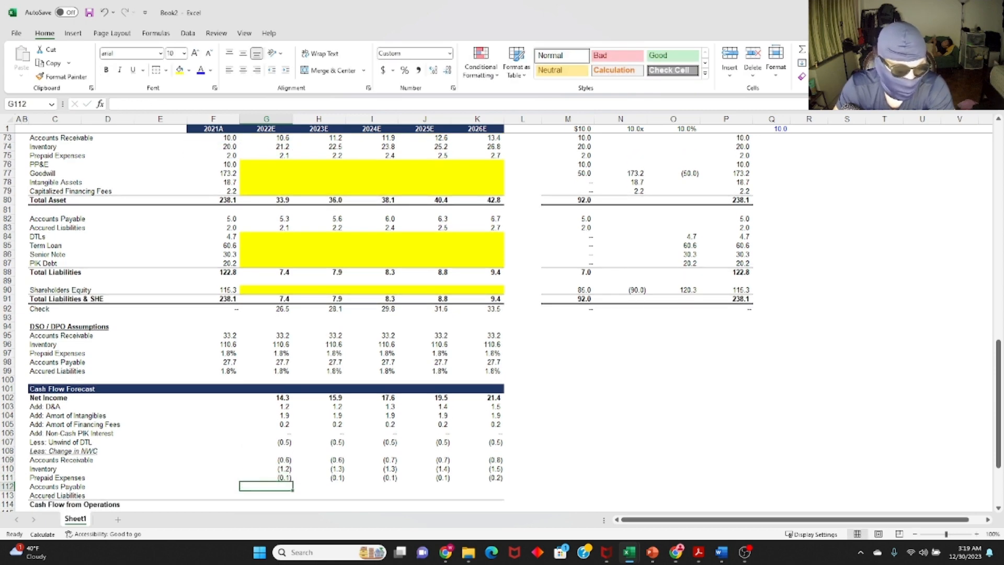
text(=)
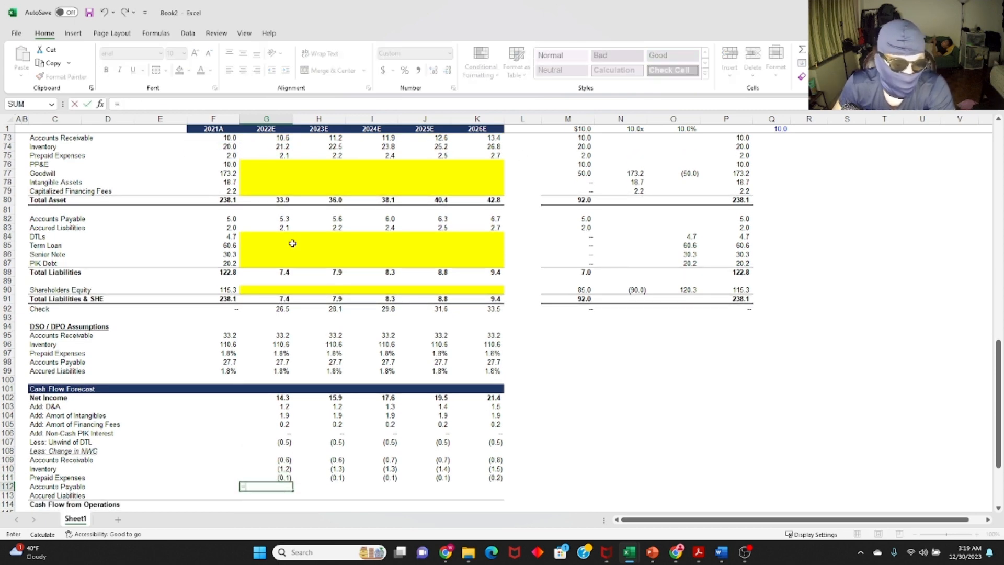
click(283, 219)
text(-)
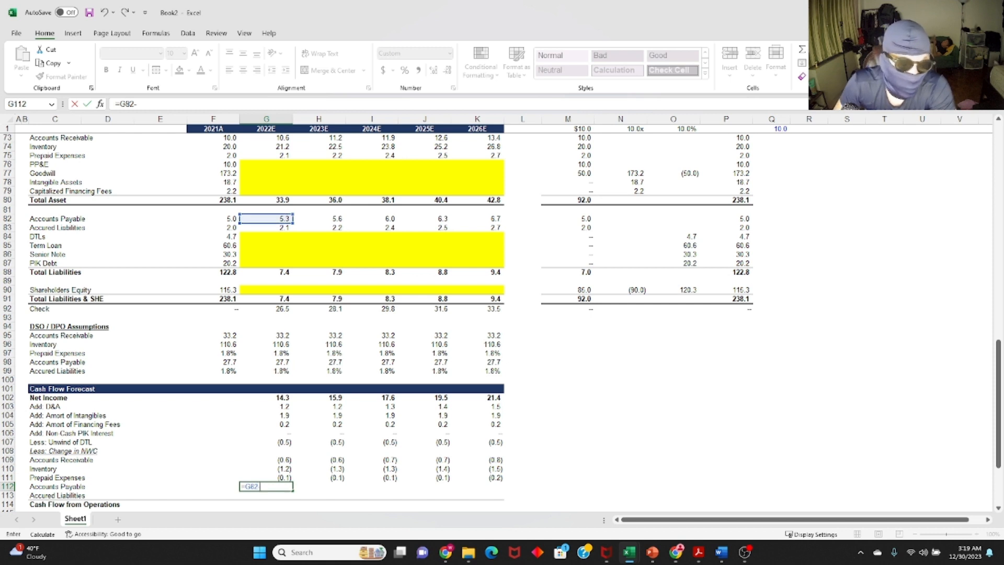
click(223, 218)
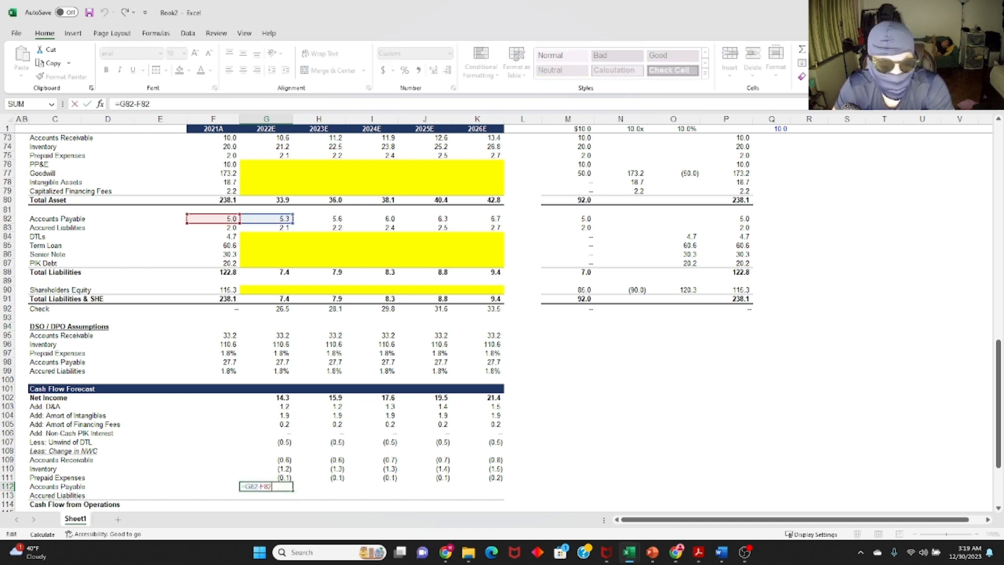
key(ctrl+Return)
Copy the Accounts Payable change formula from G112 across to 2026E in K112.
key(ctrl+c)
key(Up)
key(ctrl+Right)
key(Down)
key(ctrl+shift+Left)
key(Return)
Check the copied Accounts Payable change formulas across the forecast years in row 112.
key(Left)
key(Left)
key(Left)
key(Left)
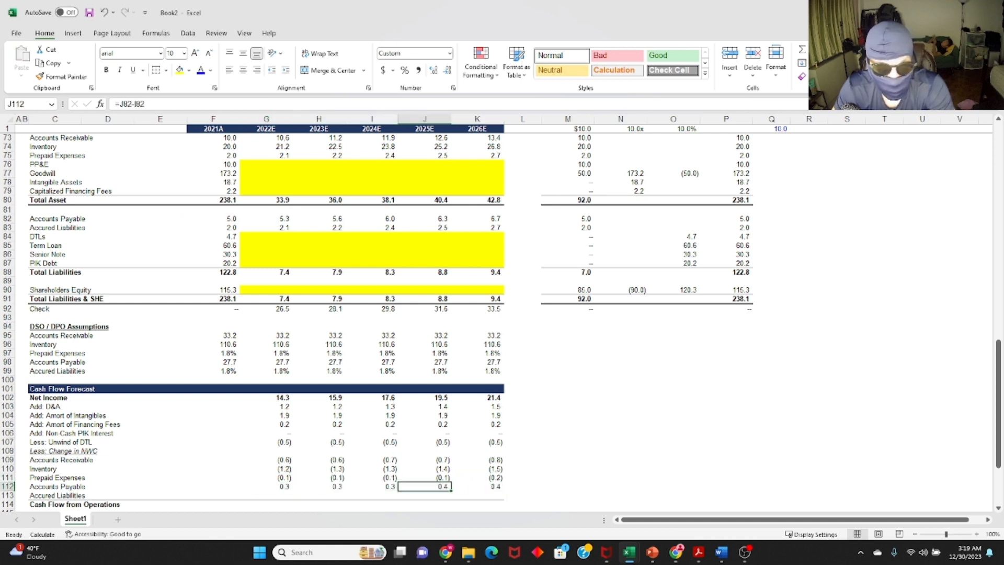
key(F2)
key(Escape)
key(Right)
key(F2)
key(Escape)
key(Right)
key(F2)
key(Escape)
Copy the Accounts Payable change formulas in G112:K112 down to Accrued Liabilities in row 113.
key(ctrl+Left)
key(ctrl+shift+Right)
key(ctrl+c)
key(Down)
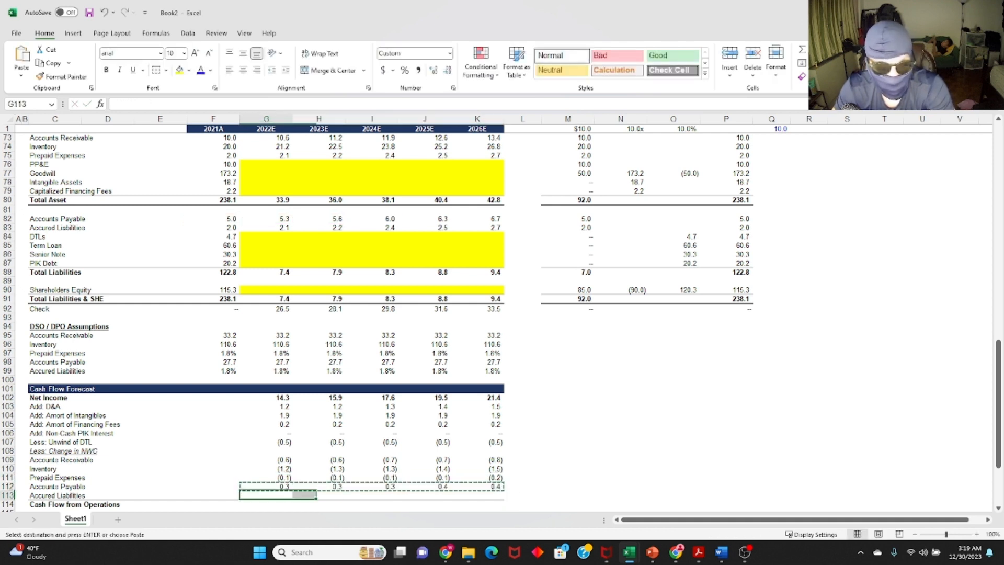
key(ctrl+v)
key(Escape)
Check the Accrued Liabilities change formulas from 2022E to 2025E in row 113.
key(Down)
key(Up)
key(F2)
key(Escape)
key(Right)
key(F2)
key(Escape)
key(Right)
key(F2)
key(Escape)
key(Right)
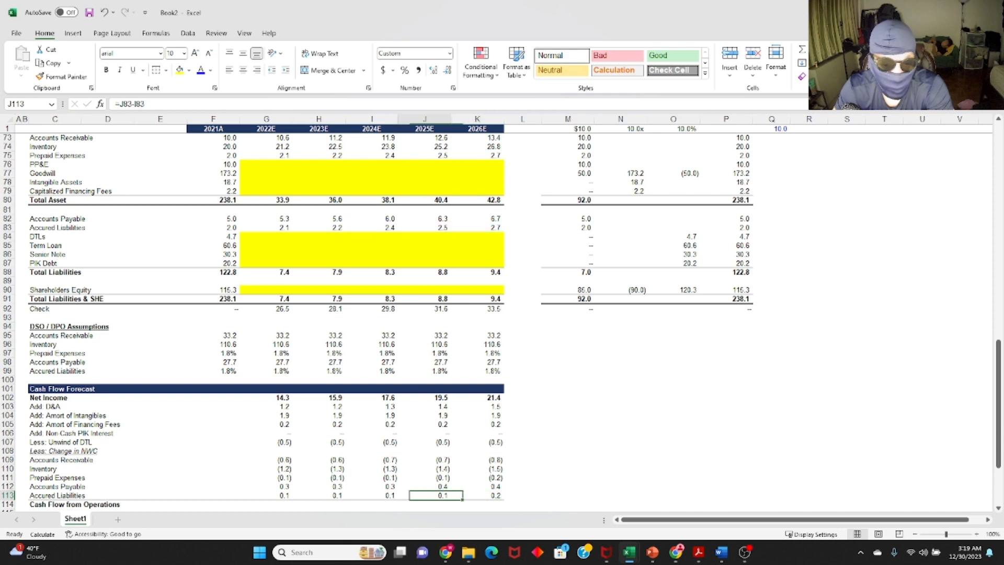
Total the 2022E Cash Flow from Operations in G114 by summing G102:G113.
scroll(262, 455, down, 6)
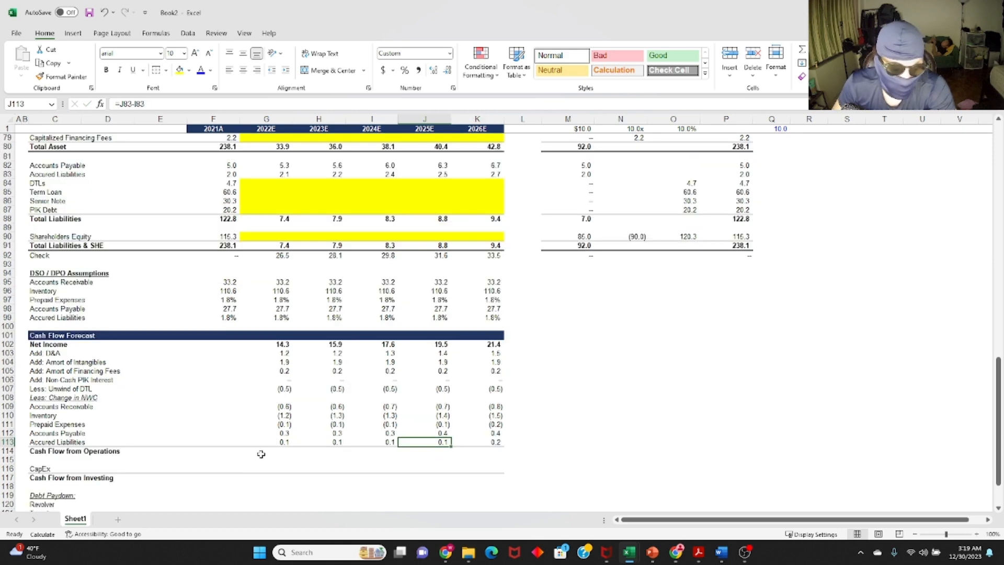
click(283, 342)
text(=sum()
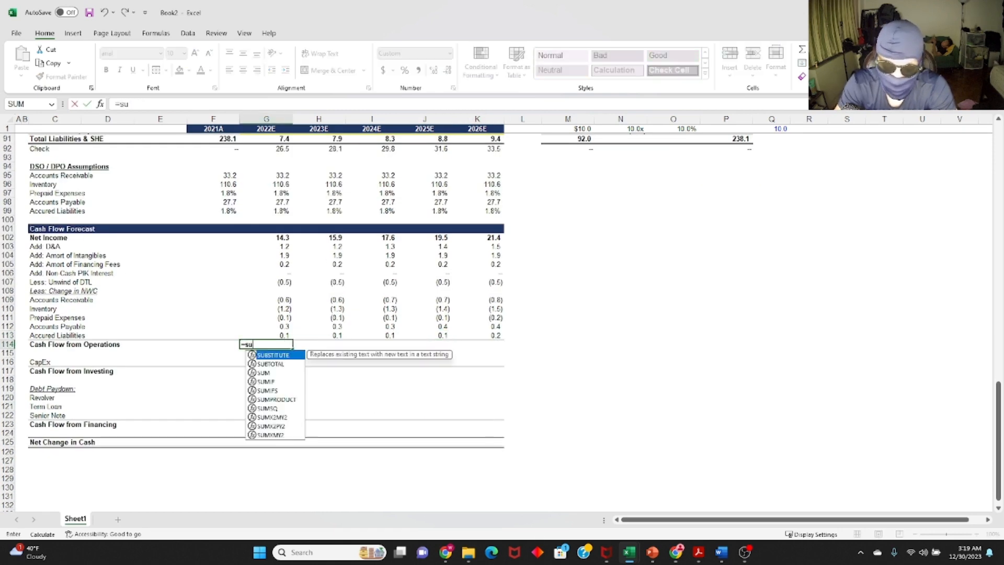
key(Up)
key(shift+Up)
key(shift+Up)
key(shift+Up)
key(shift+Up)
key(shift+Up)
key(shift+Up)
key(shift+Up)
key(shift+Up)
key(shift+Up)
key(shift+Up)
key(shift+Up)
key(Return)
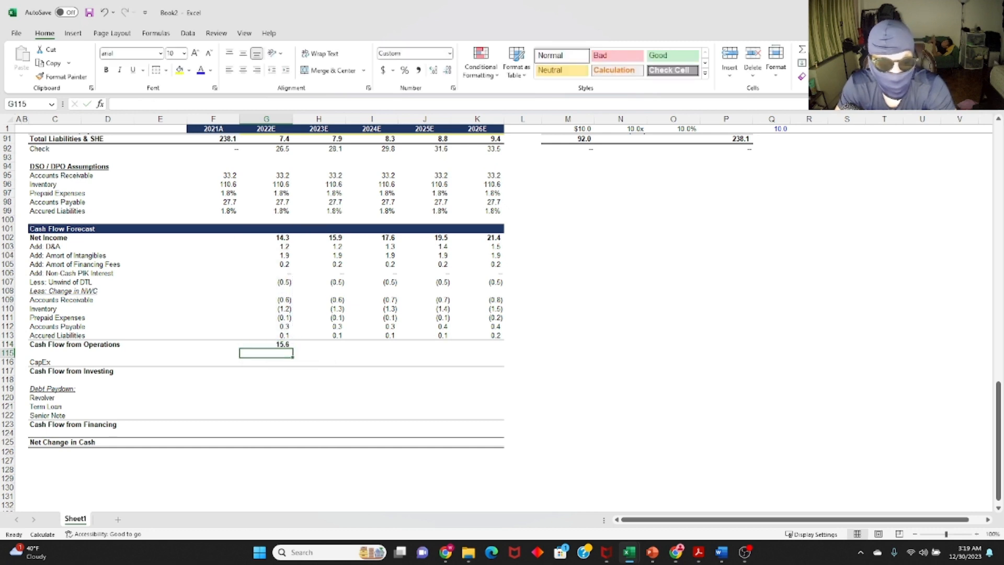
Copy the Cash Flow from Operations total from G114 across to 2026E in K114.
key(Up)
key(ctrl+c)
key(Up)
key(ctrl+Right)
key(Down)
key(ctrl+shift+Left)
key(ctrl+v)
key(Escape)
key(Left)
key(Left)
key(Left)
key(Left)
Set 2022E CapEx in G116 to the negative of the CapEx percentage times revenue, =-G69*G47.
key(Down)
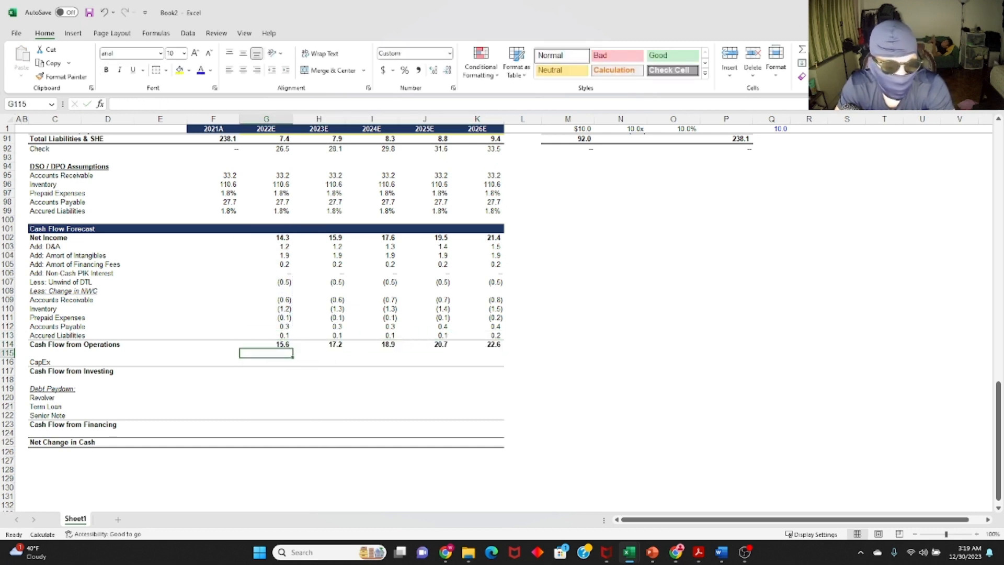
key(Down)
text(=)
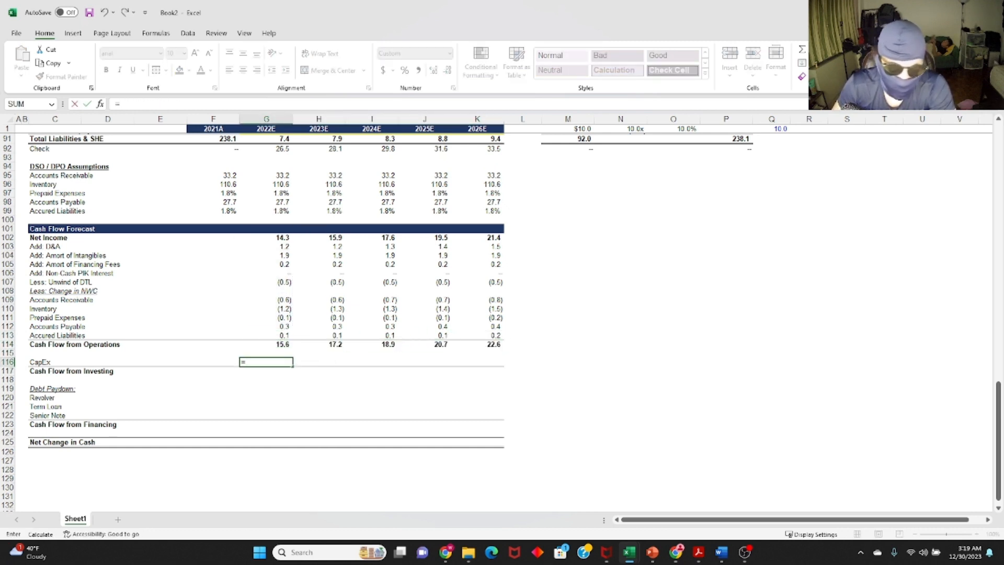
scroll(318, 282, up, 11)
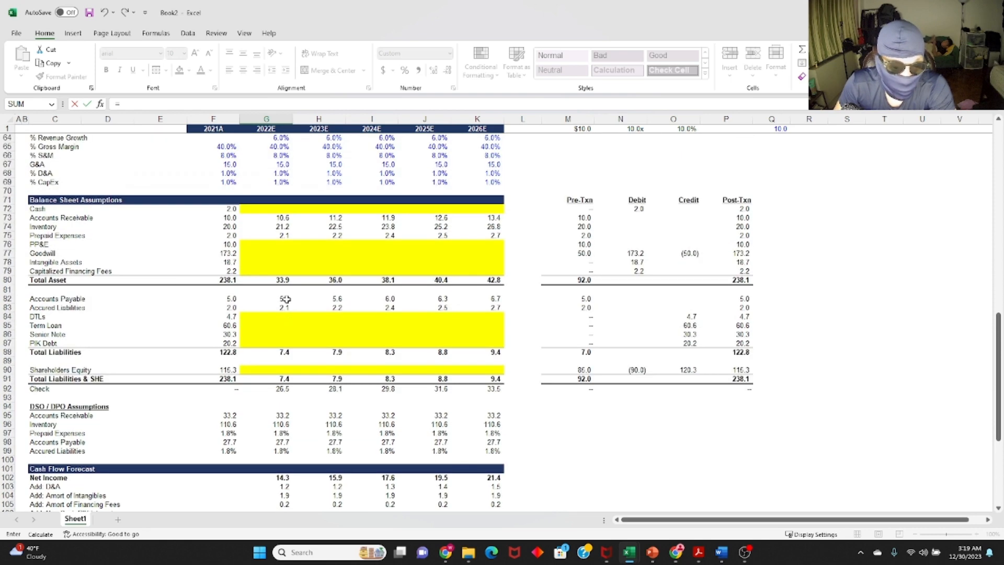
click(284, 236)
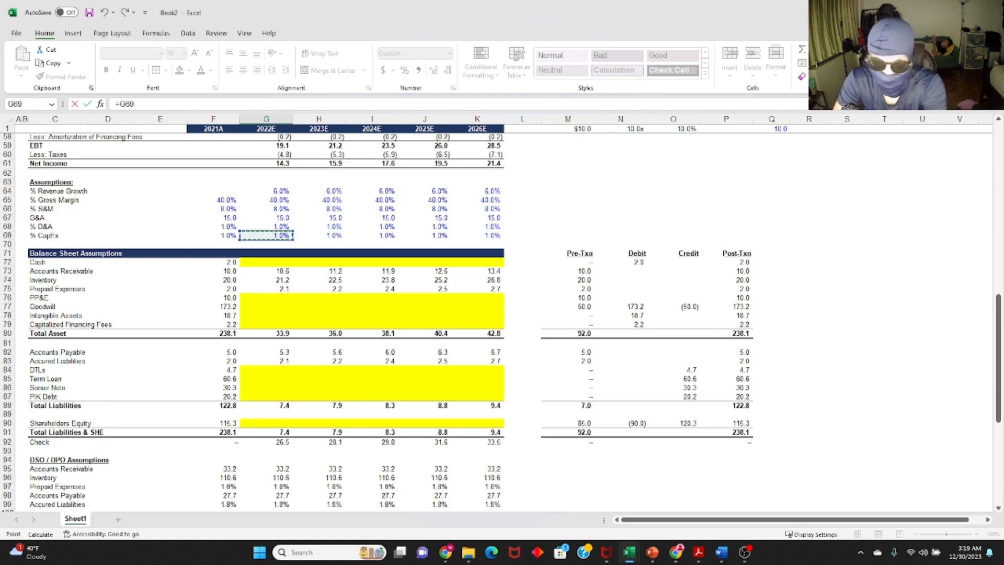
scroll(277, 252, up, 6)
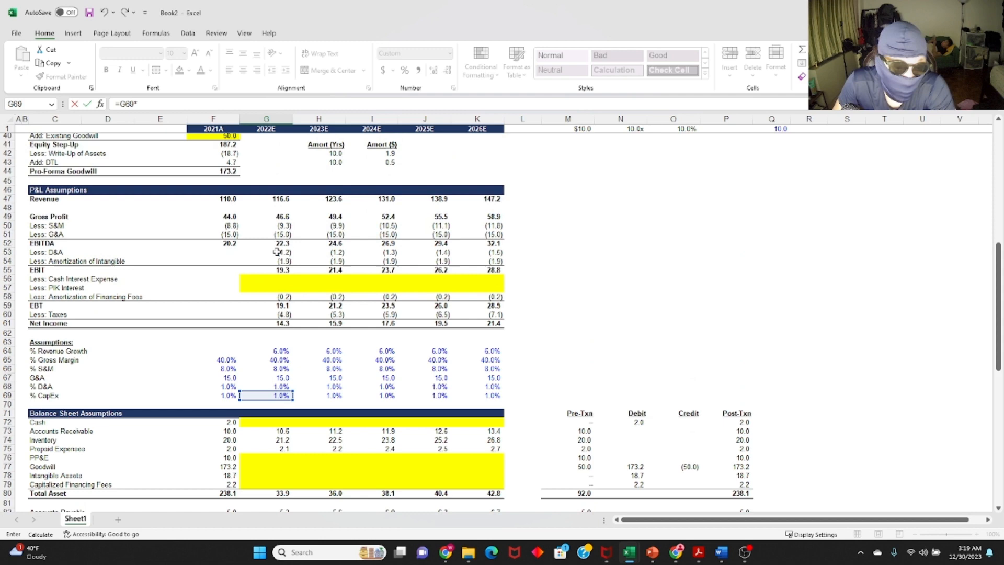
click(288, 201)
key(Return)
key(Return)
key(Up)
key(Up)
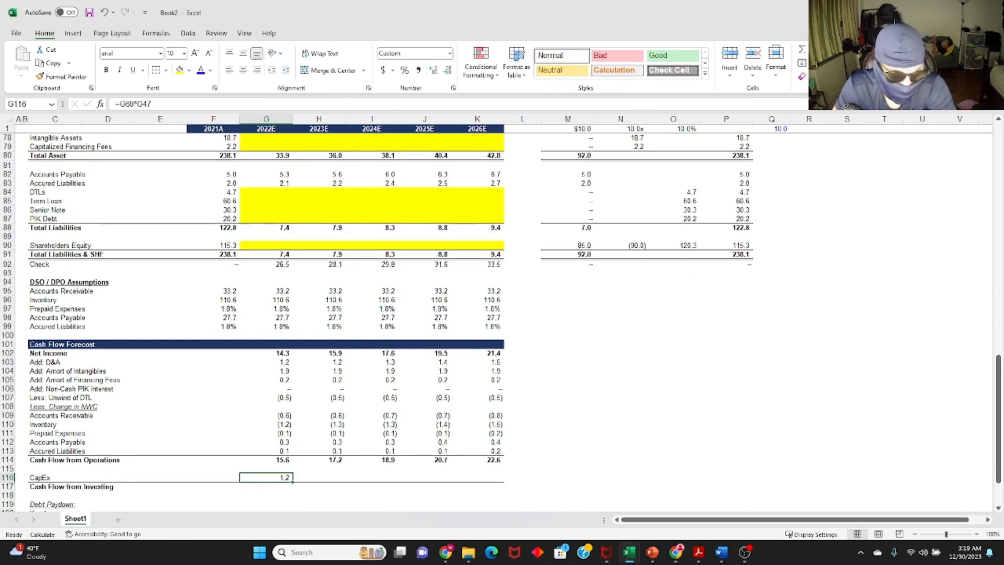
key(F2)
key(ctrl+Return)
Fill the CapEx formula from G116 across to 2026E in K116.
key(shift+Right)
key(shift+Right)
key(shift+Right)
key(shift+Right)
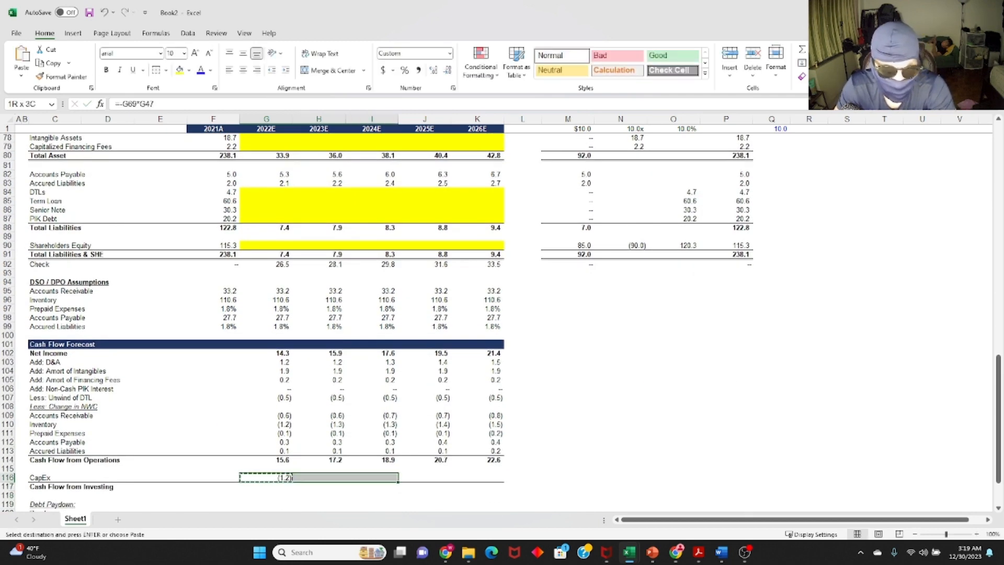
key(ctrl+r)
Link the 2022E Cash Flow from Investing in G117 to CapEx in G116.
key(Down)
key(Down)
key(Up)
text(=+)
key(Up)
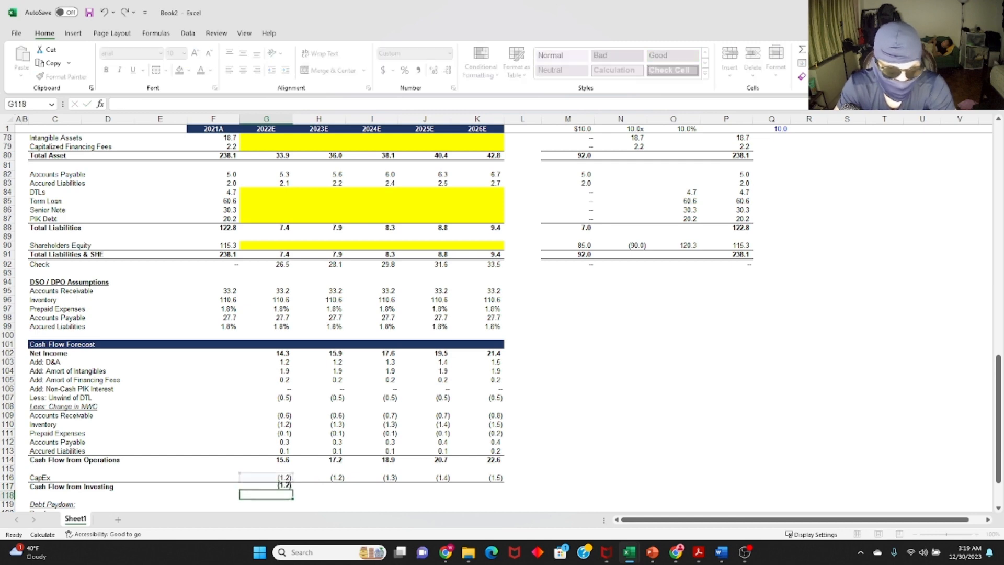
key(ctrl+Return)
Copy the Cash Flow from Investing link from G117 across to 2026E in K117.
key(shift+Right)
key(shift+Right)
key(shift+Right)
key(shift+Right)
key(ctrl+c)
key(Return)
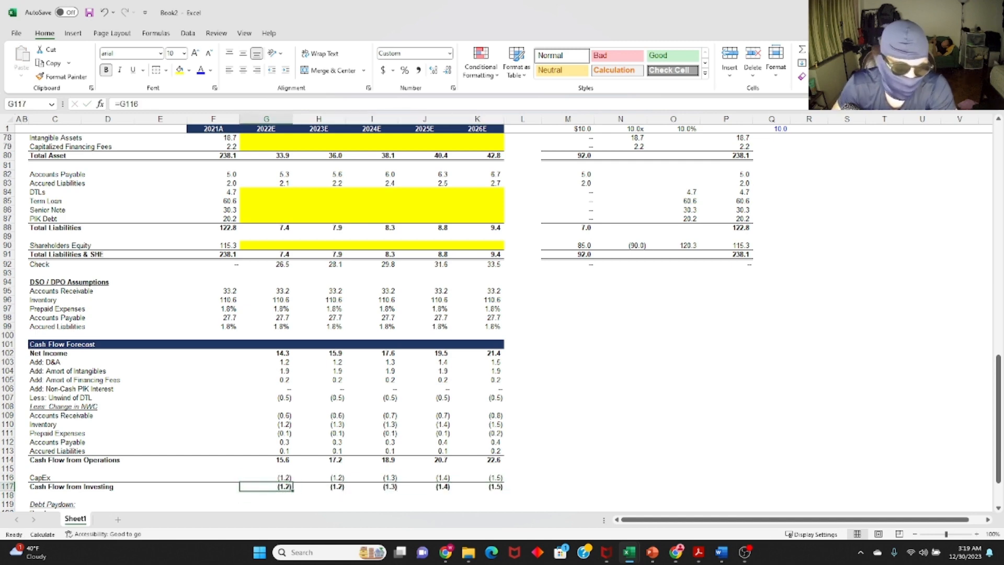
Total the 2022E Cash Flow from Financing in G123 with =SUM(G120:G122).
scroll(233, 461, down, 9)
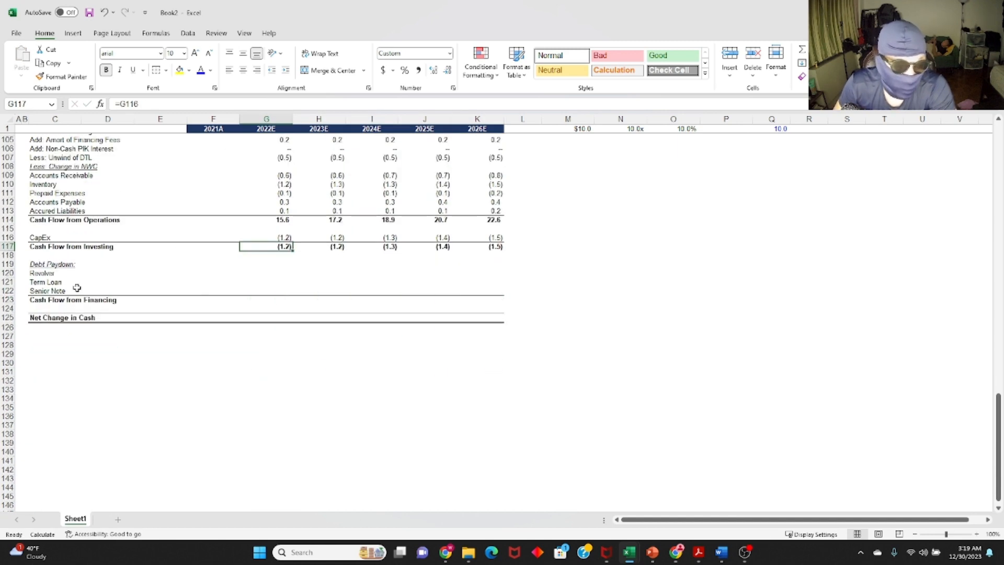
click(61, 273)
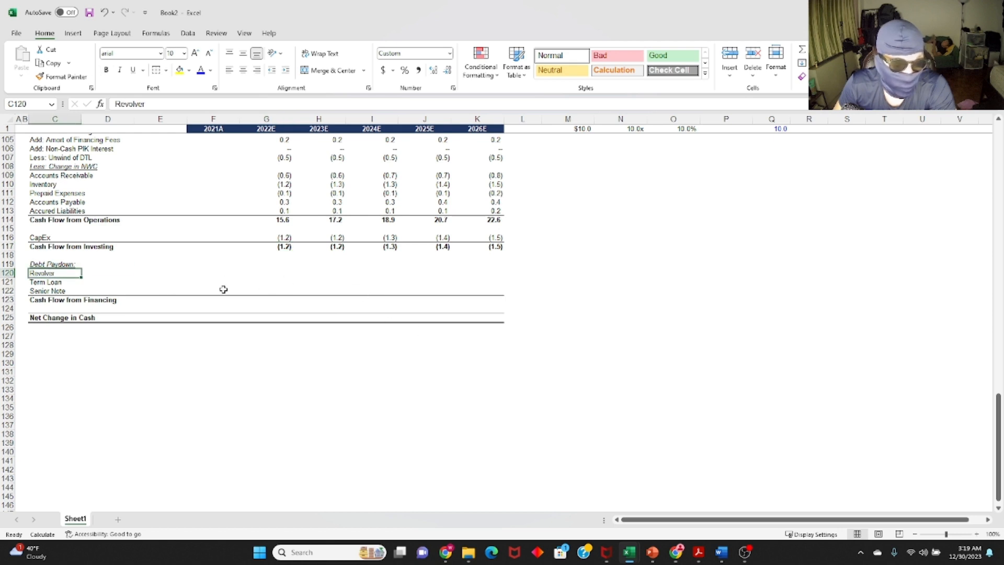
click(285, 301)
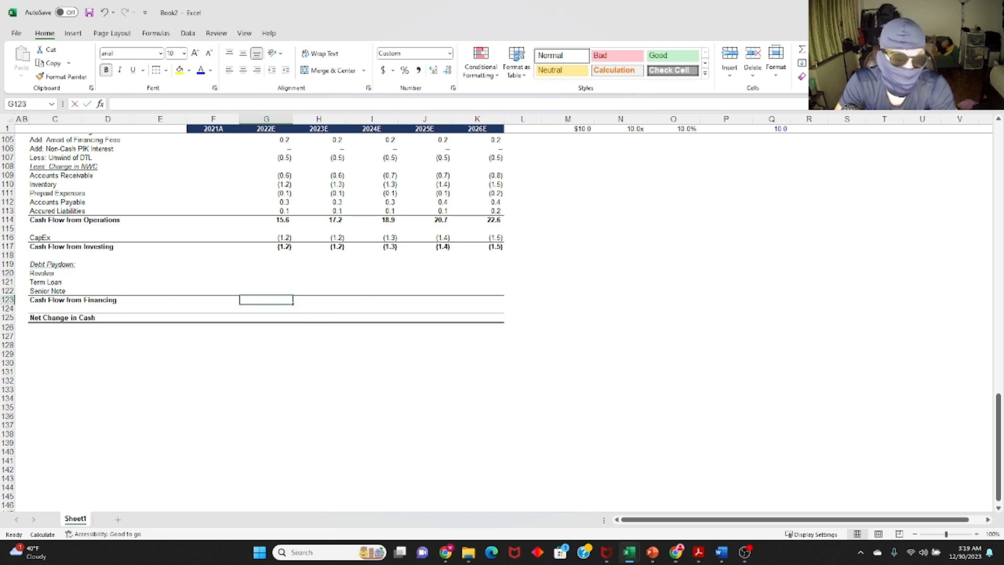
text(=sum()
key(Up)
key(shift+Up)
key(shift+Up)
text())
key(ctrl+Return)
Copy the Cash Flow from Financing total from G123 across to 2026E in K123 and check the copied formulas.
key(ctrl+c)
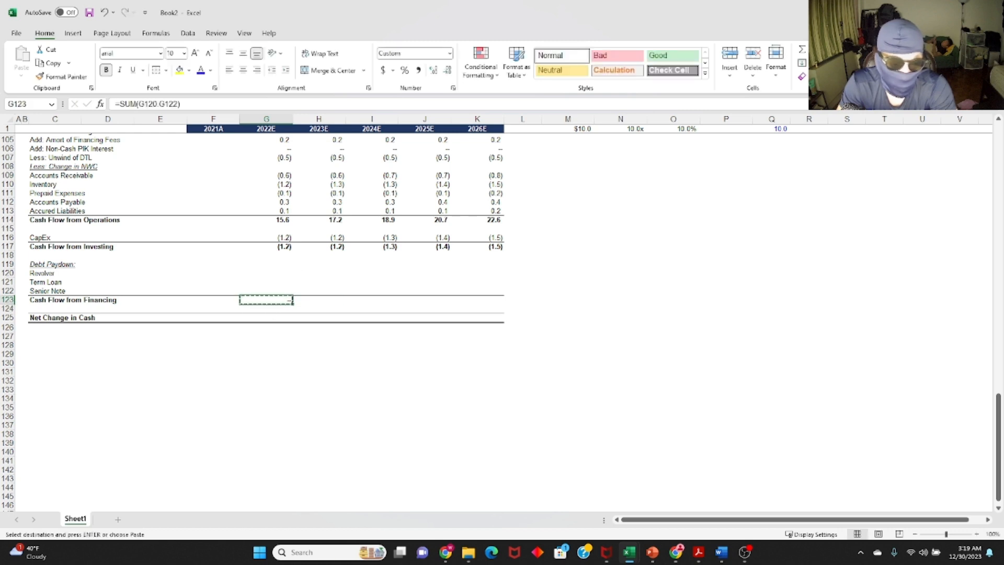
key(shift+Right)
key(shift+Right)
key(shift+Right)
key(shift+Right)
key(Return)
key(Right)
key(Right)
key(Right)
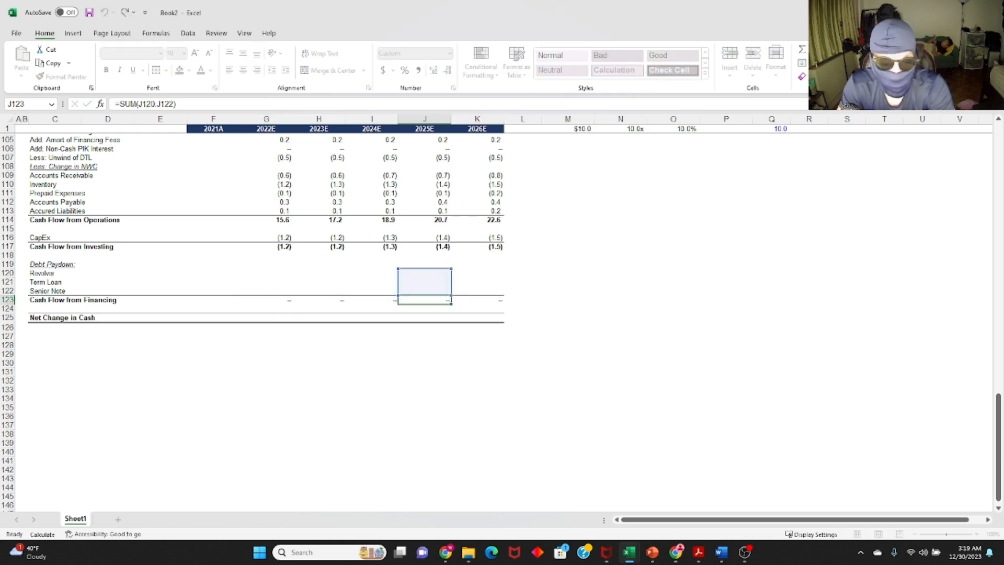
Check the copied Cash Flow from Financing formula for 2026E in K123.
key(Right)
key(F2)
key(Escape)
key(Right)
key(Left)
Calculate the 2022E Net Change in Cash in G125 with =G114+G117+G123.
key(ctrl+Left)
key(ctrl+Left)
key(Down)
key(Down)
key(Down)
key(Right)
key(Right)
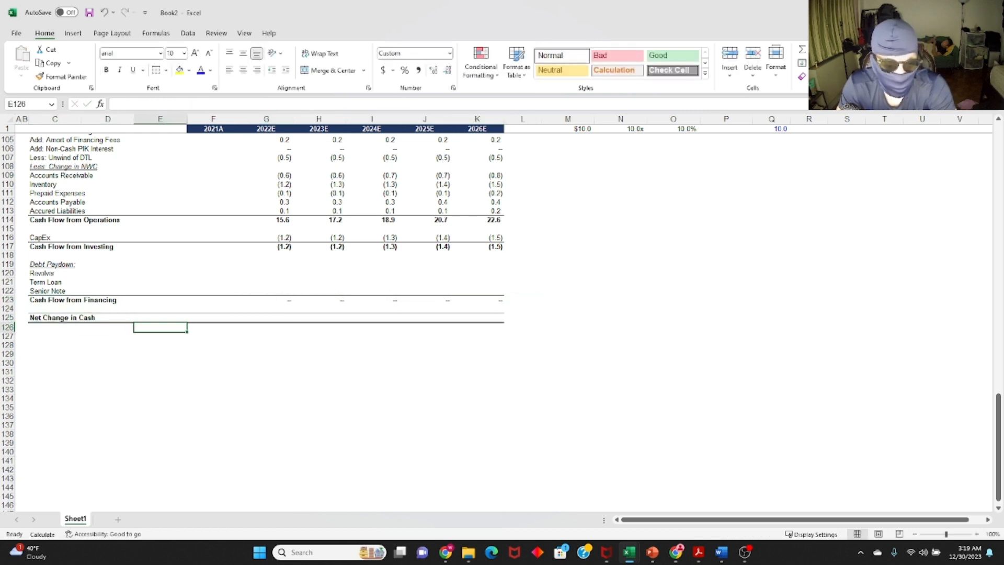
key(Up)
key(Right)
key(Right)
text(=)
key(Up)
key(Up)
key(Up)
key(Up)
key(Up)
key(Up)
key(Up)
key(Up)
key(Up)
key(Up)
key(Up)
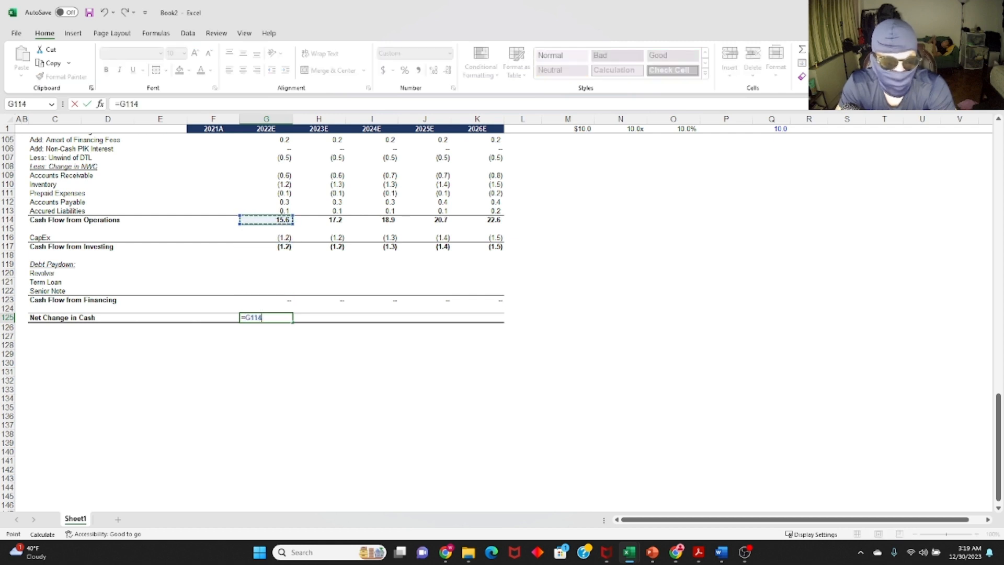
text(+)
key(Up)
key(Up)
key(Up)
key(Up)
key(Up)
key(Up)
key(Up)
key(Up)
text(+)
key(Up)
key(Up)
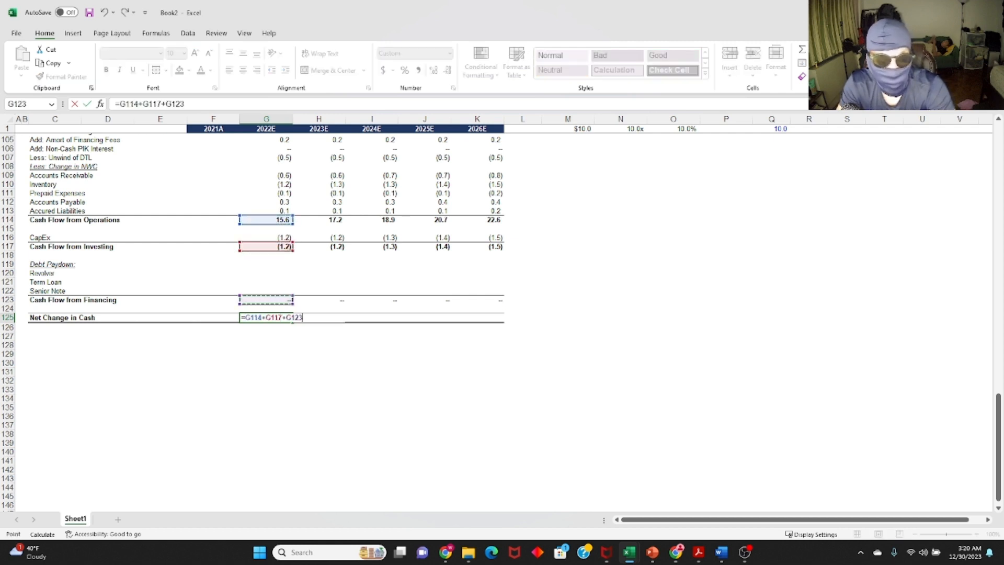
key(ctrl+Return)
Copy the Net Change in Cash formula from G125 across to 2026E in K125.
key(ctrl+c)
key(shift+Right)
key(shift+Right)
key(shift+Right)
key(shift+Right)
key(ctrl+v)
key(Escape)
Check the Net Change in Cash formulas across the forecast years in row 125.
key(Down)
key(Up)
key(F2)
key(Tab)
key(F2)
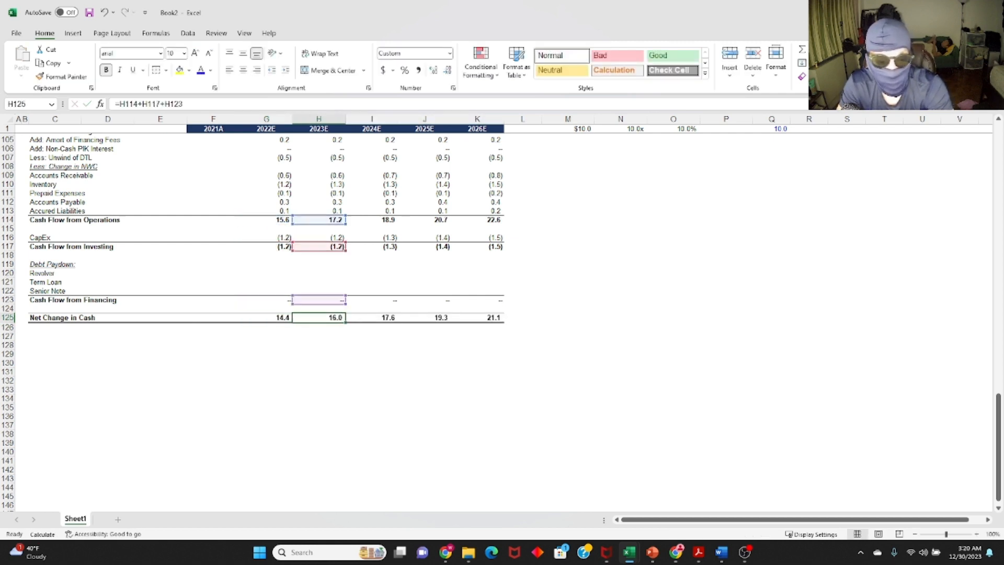
key(Tab)
key(F2)
key(Tab)
key(F2)
key(Tab)
key(Escape)
key(Left)
key(ctrl+Left)
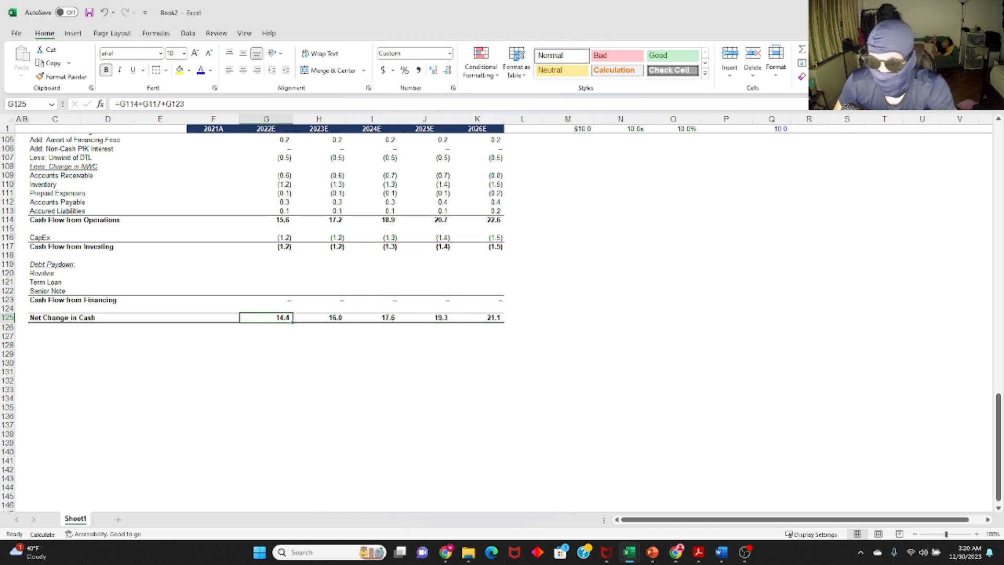
Copy the Cash Flow Forecast header row 101 to row 127, below Net Change in Cash.
key(alt+Tab)
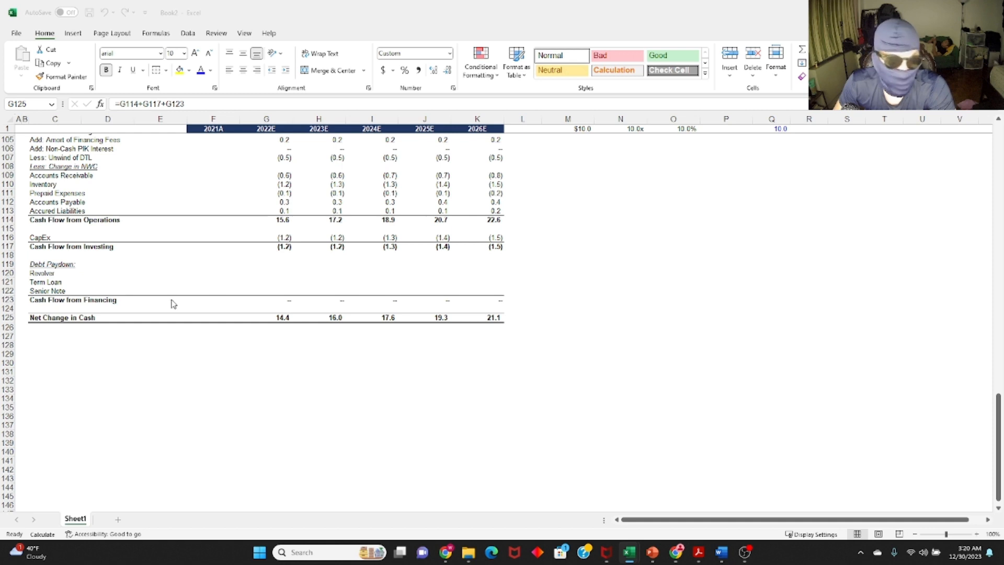
scroll(173, 304, up, 5)
click(62, 248)
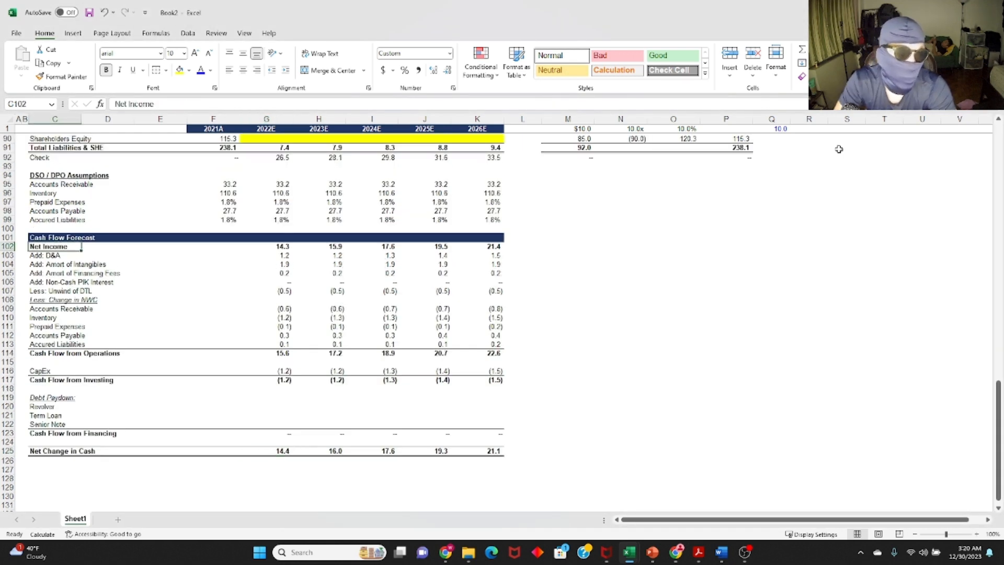
key(Up)
key(shift+space)
key(ctrl+c)
key(ctrl+Down)
key(ctrl+Down)
key(ctrl+Down)
key(ctrl+Down)
key(ctrl+Down)
key(ctrl+Down)
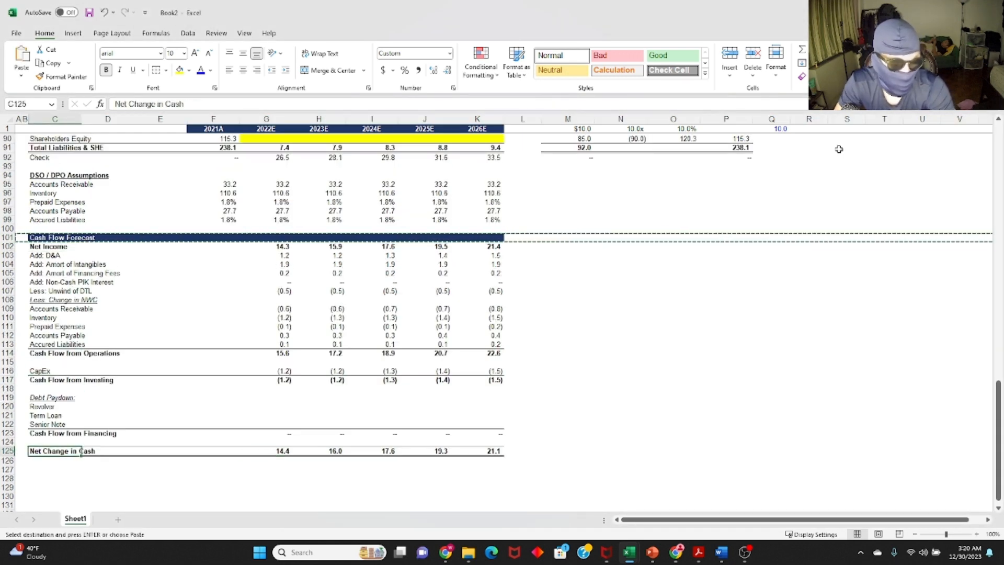
key(Down)
key(Down)
key(shift+space)
key(ctrl+v)
Rename the copied section header in C127 as Debt Schedule.
key(F2)
key(shift+Home)
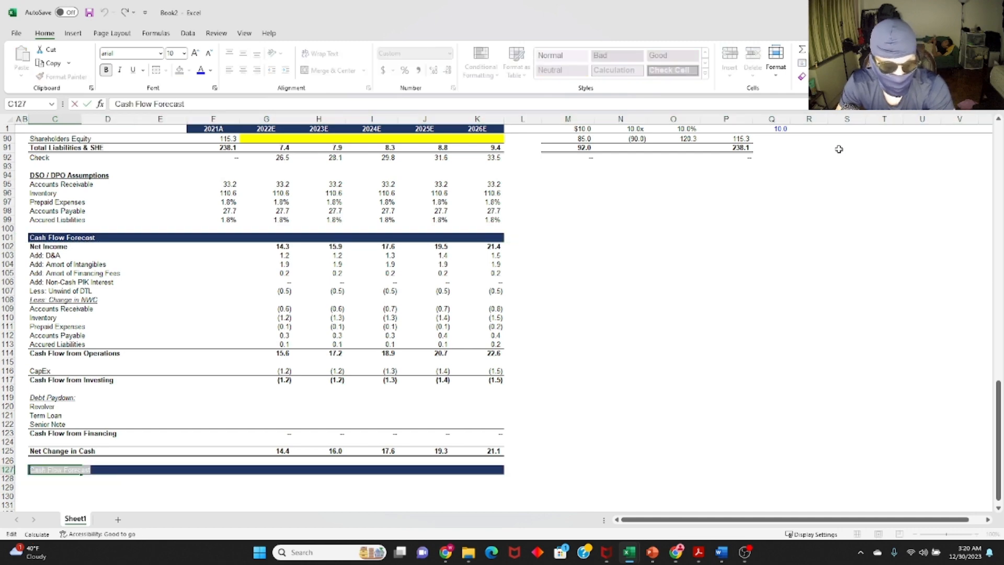
text(Debt Schedule)
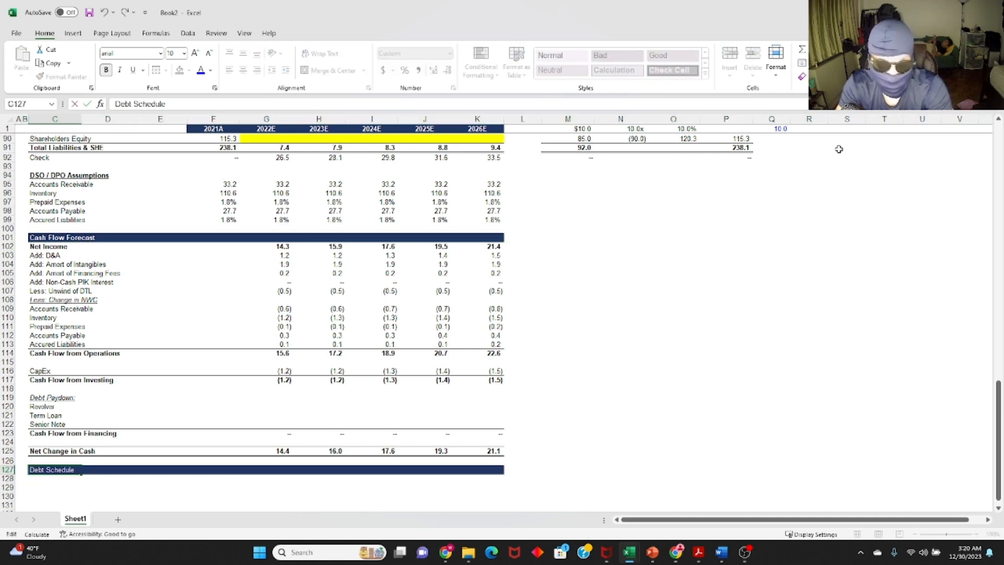
key(Return)
Enter the label FCF in C128, directly under the Debt Schedule header.
key(Down)
key(Down)
key(Down)
key(Down)
key(Down)
key(Down)
key(Down)
key(Down)
key(Down)
key(Down)
key(Down)
key(Down)
key(Down)
key(Down)
key(Down)
key(Down)
key(Down)
key(Down)
key(Down)
key(Down)
key(ctrl+Up)
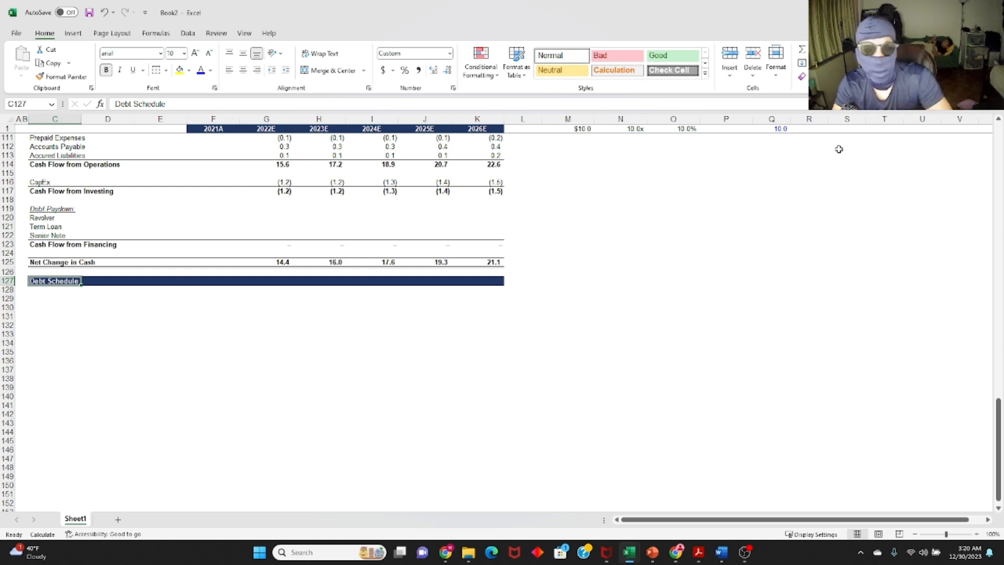
key(Return)
text(FCF)
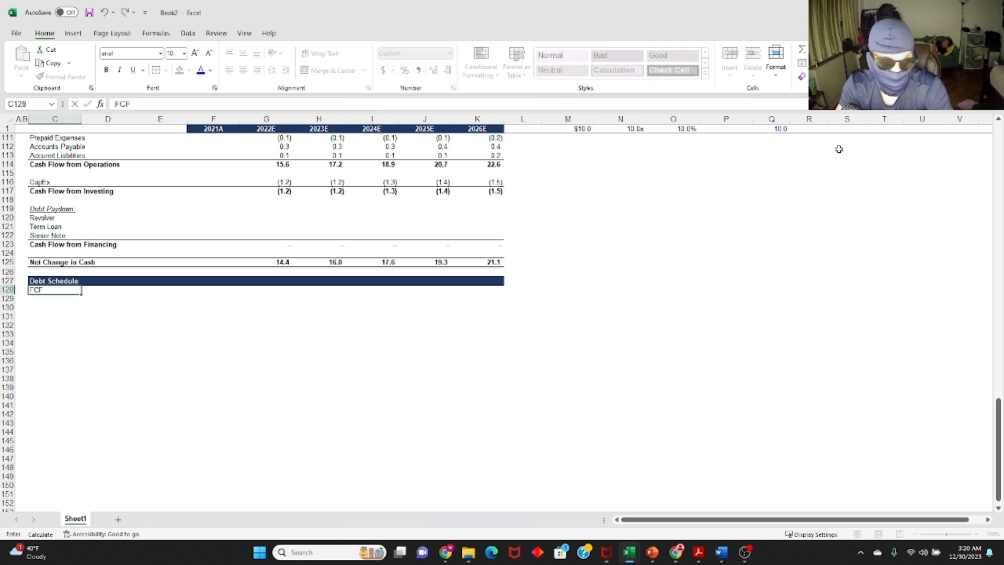
Shade the subheader row C128:K128 with a light blue fill.
key(shift+Right)
key(shift+Right)
key(shift+Right)
key(shift+Right)
key(shift+Right)
key(shift+Right)
key(shift+Right)
key(shift+Right)
key(alt)
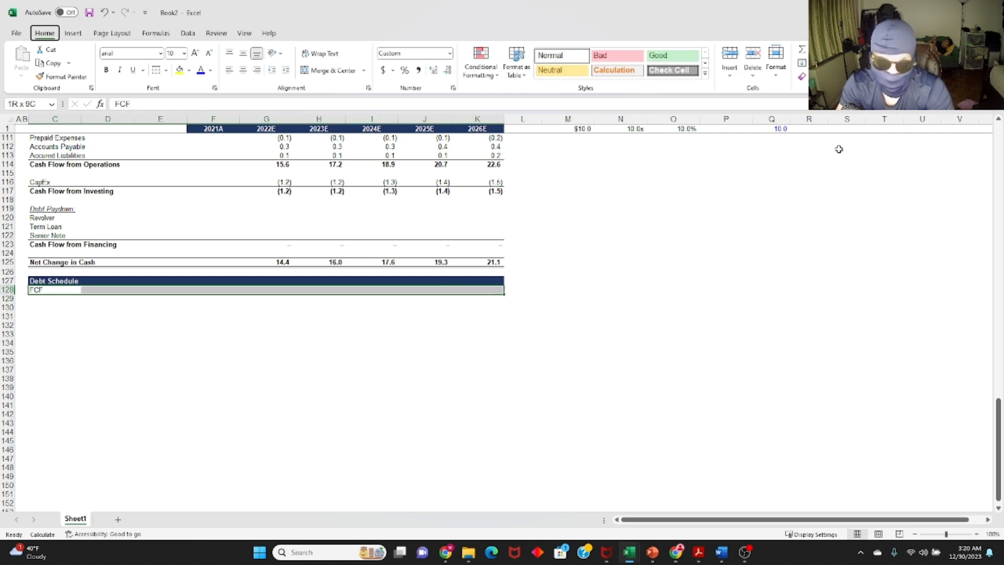
key(h)
key(h)
key(Right)
key(Right)
key(Right)
key(Down)
key(Down)
key(Right)
key(Up)
key(Return)
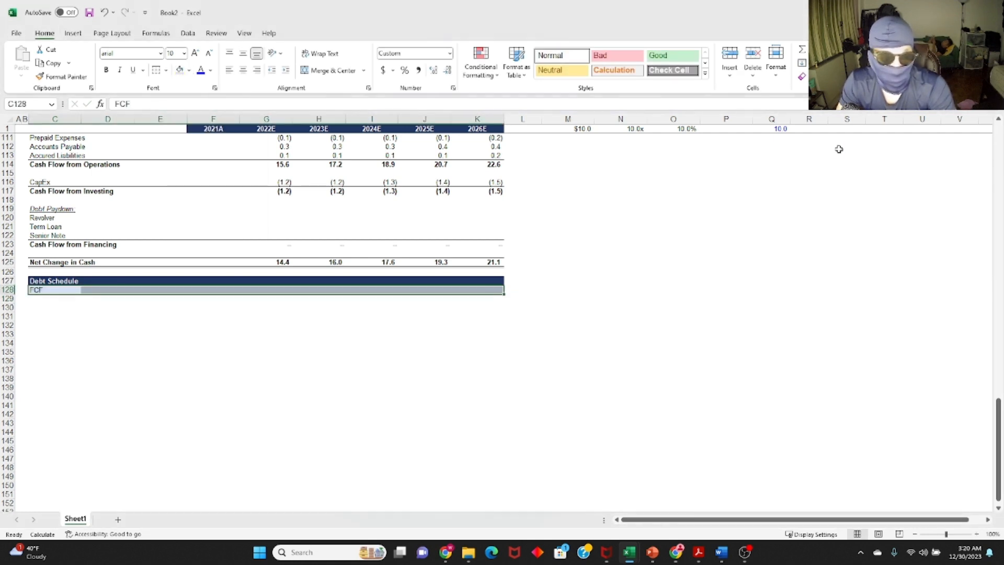
Bold the subheader in C128 and extend its text to FCF Waterfall.
key(shift+BackSpace)
key(ctrl+b)
key(F2)
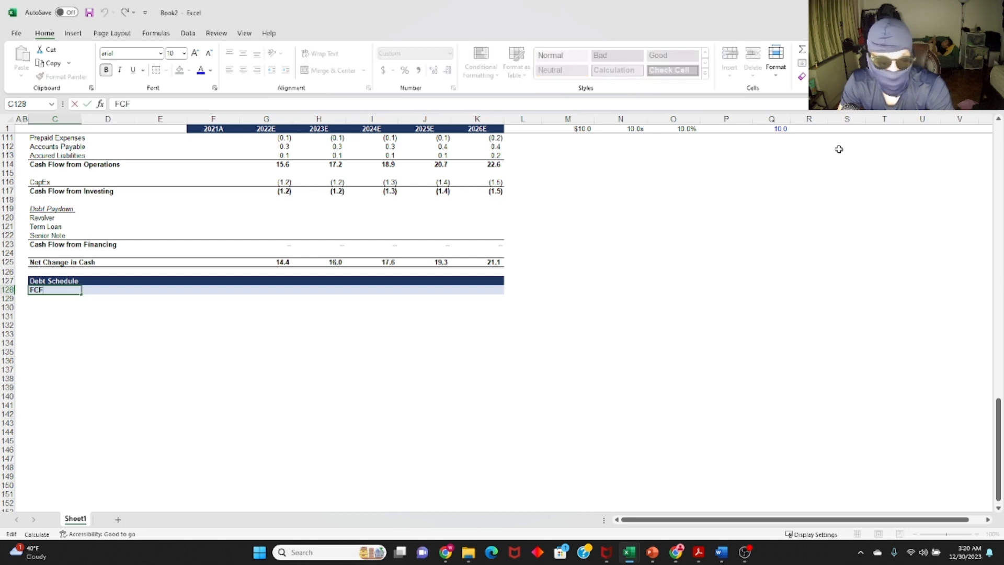
text(Waterfall)
key(Return)
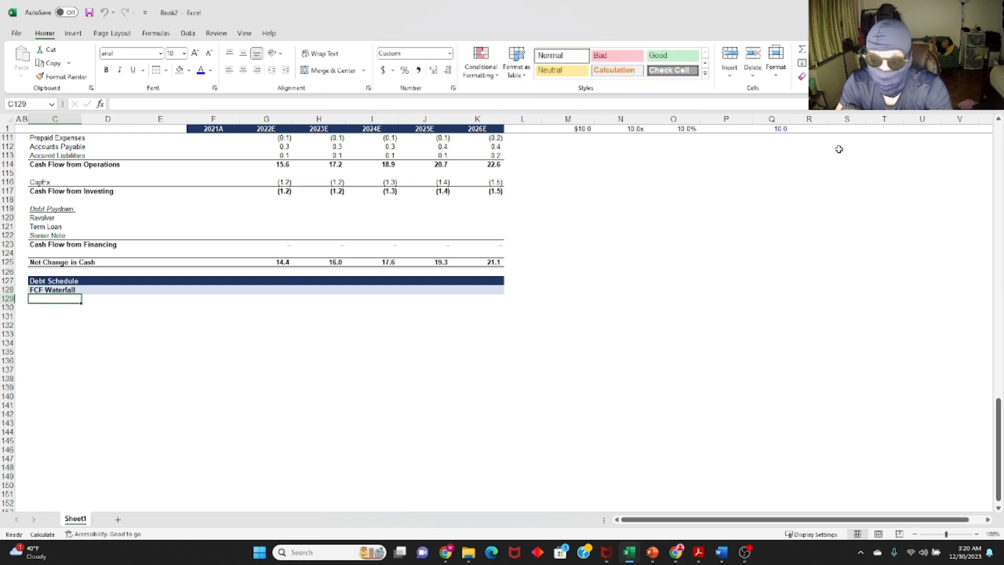
Enter the row label FCF Avaliable to Service Debt in C129.
text(F)
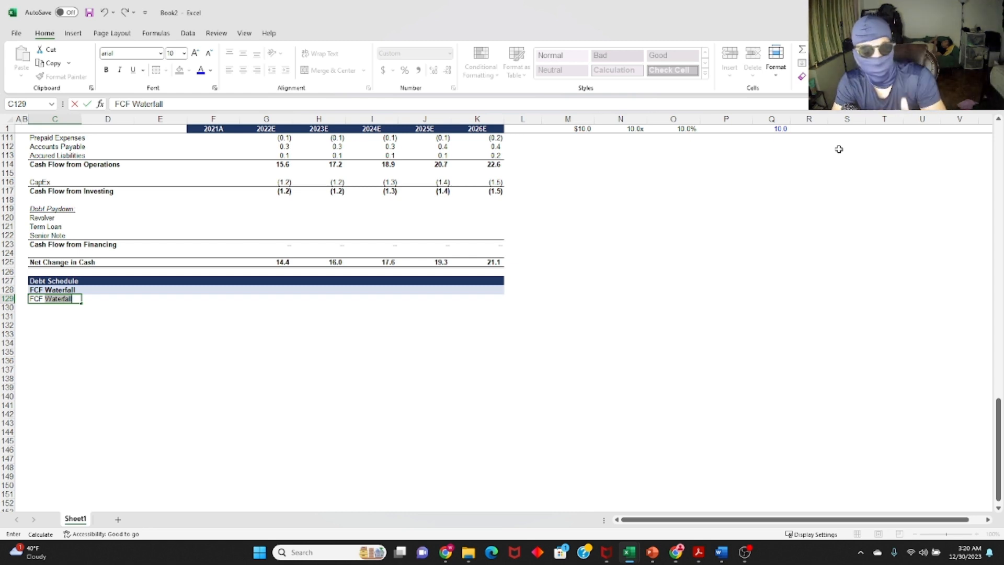
text(CF )
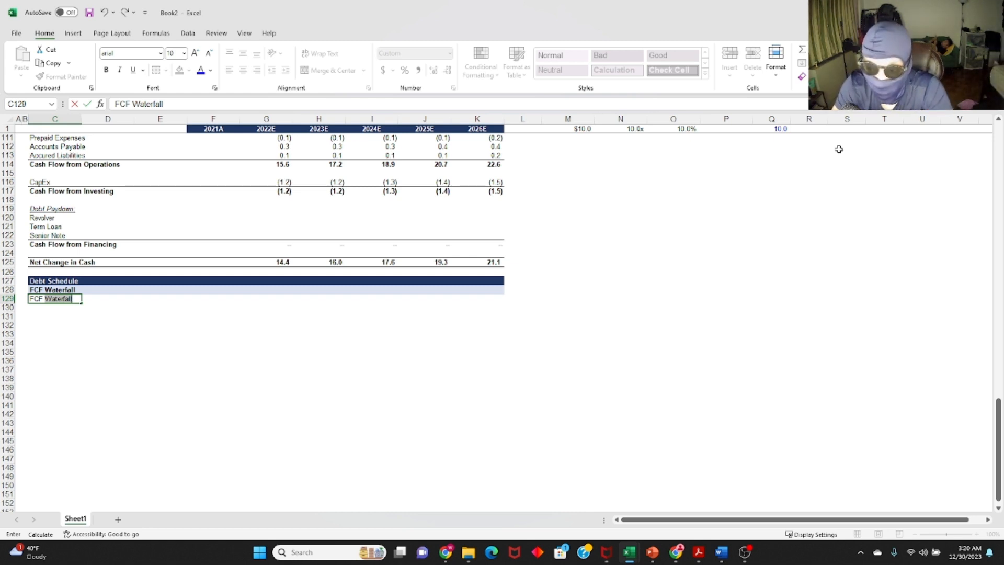
text(Avaliable to Ser)
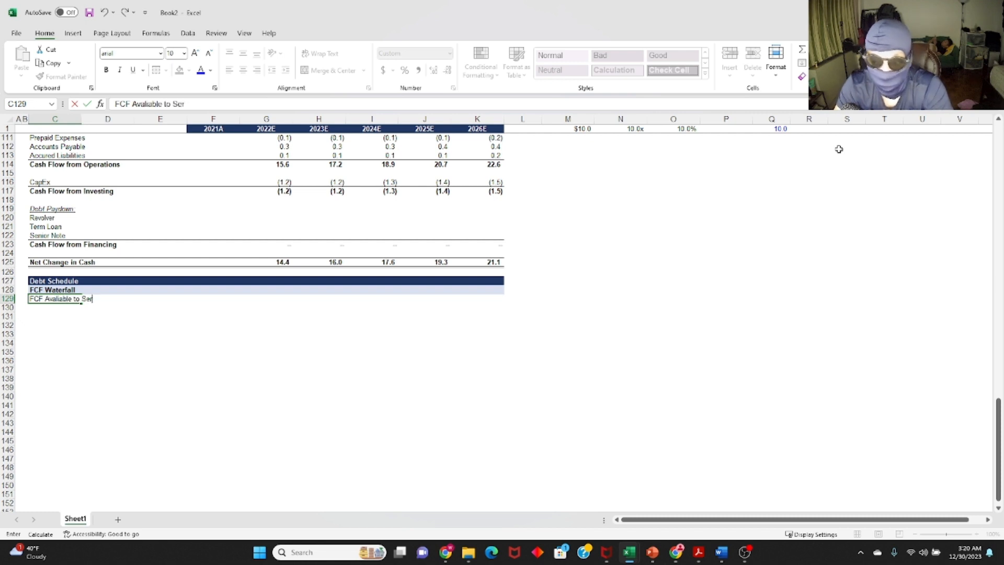
text(vice Debt)
key(ctrl+Return)
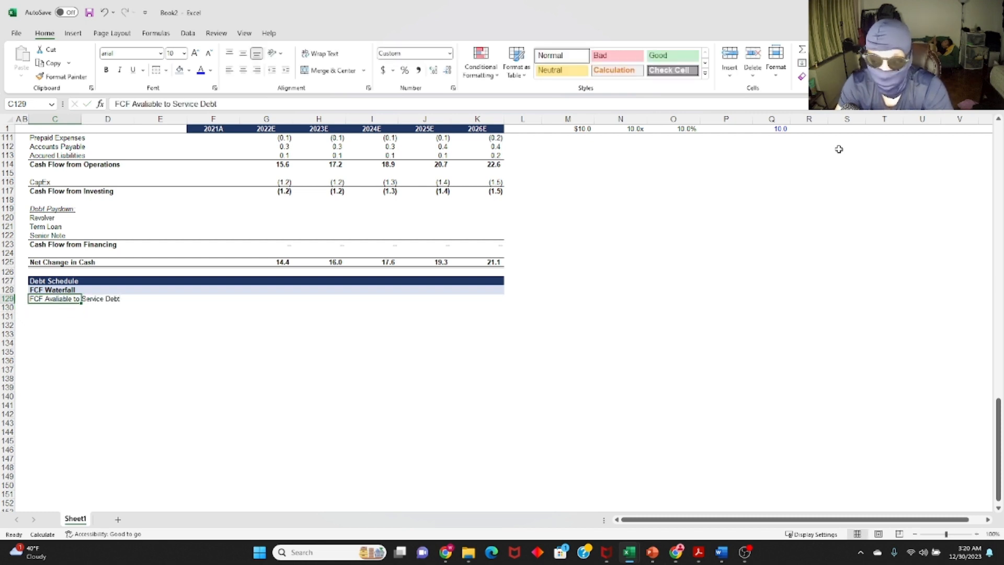
Enter the row label Less: Mandatory Amortization on Term Loan in C130.
key(Down)
text(Less: M)
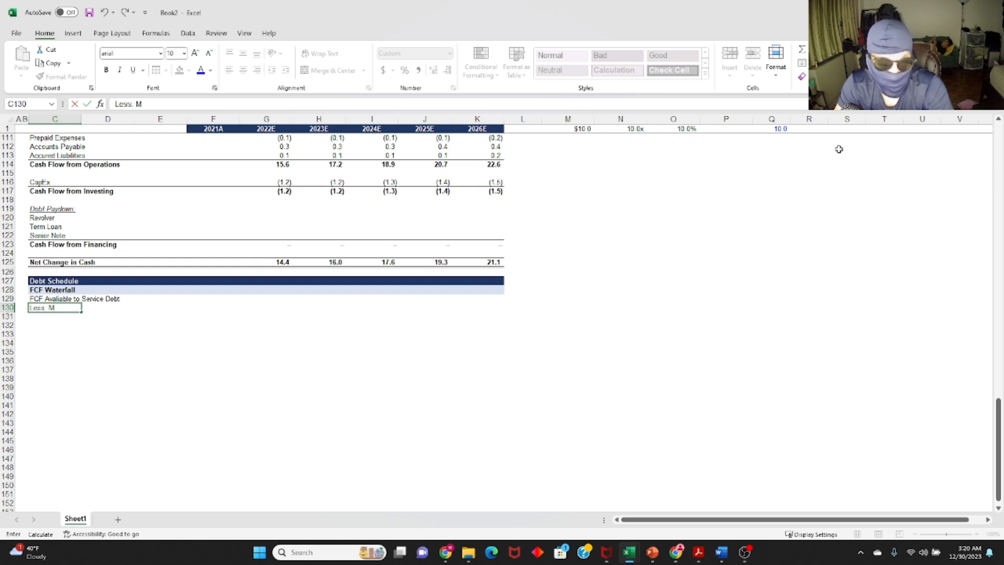
text(andatory Re)
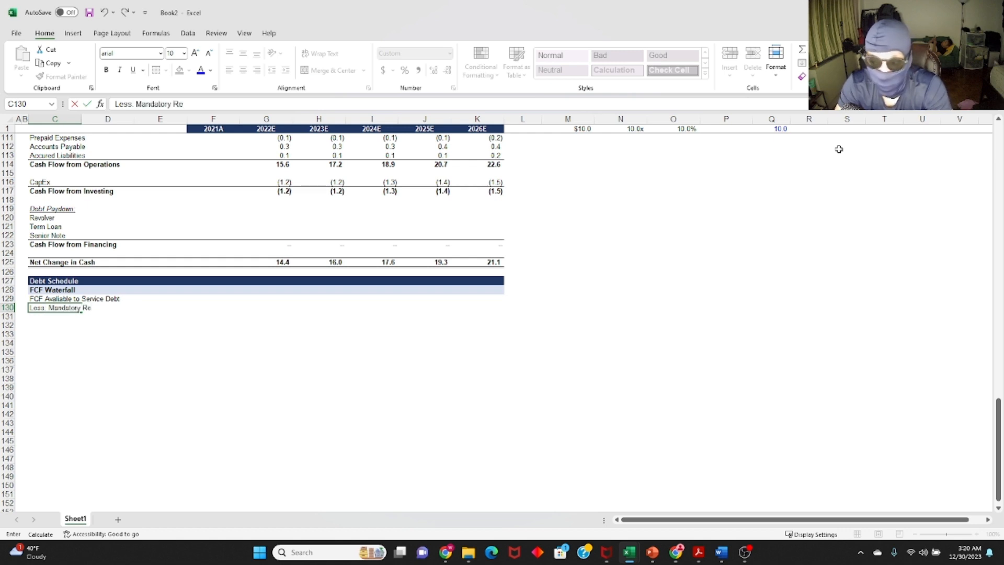
key(BackSpace)
key(BackSpace)
text(Amortization)
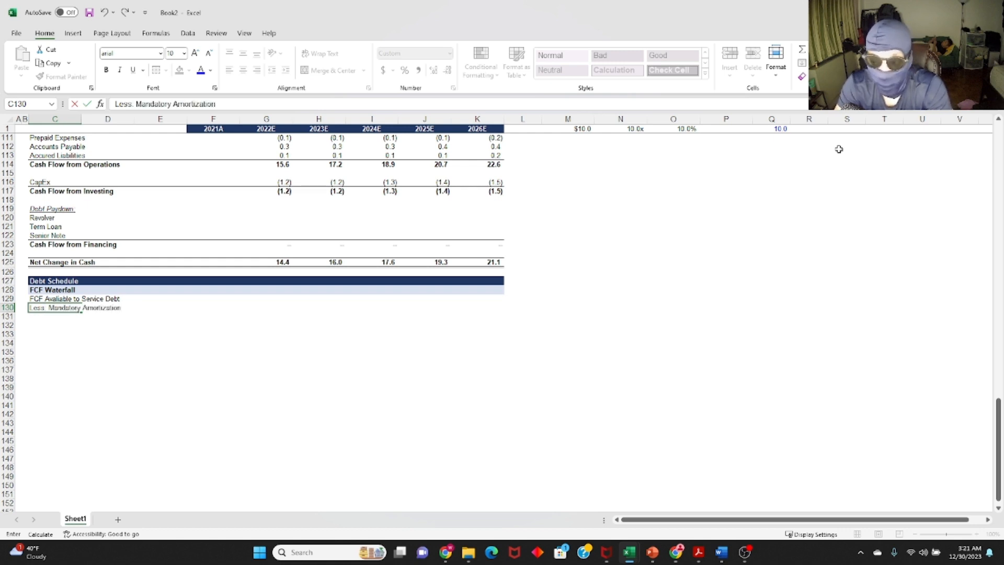
text( on Term)
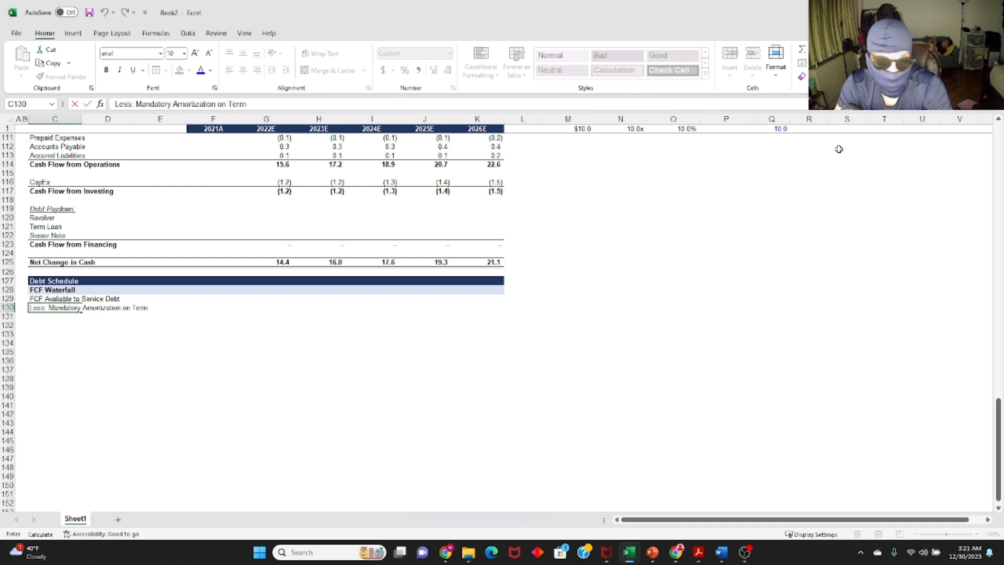
text(a Loan)
key(Return)
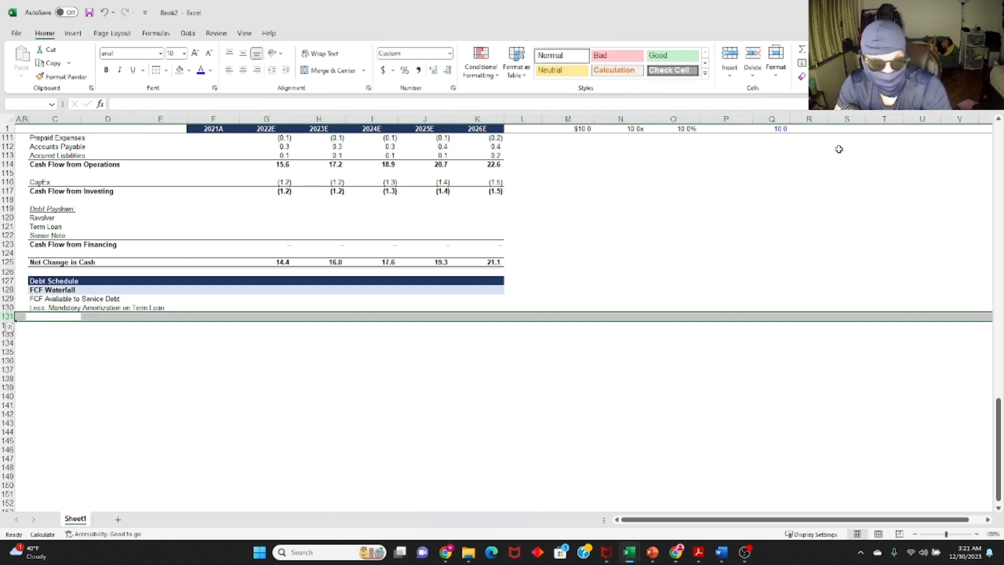
Enter the bold row label FCF Avaliable to Service Revolver in C131.
text(FCF)
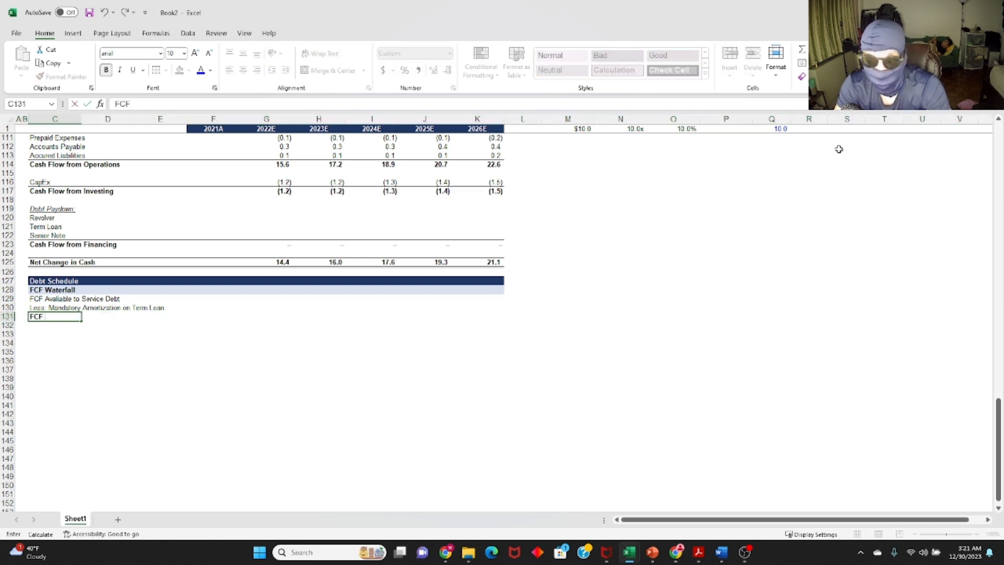
text( Avaliable to Ser)
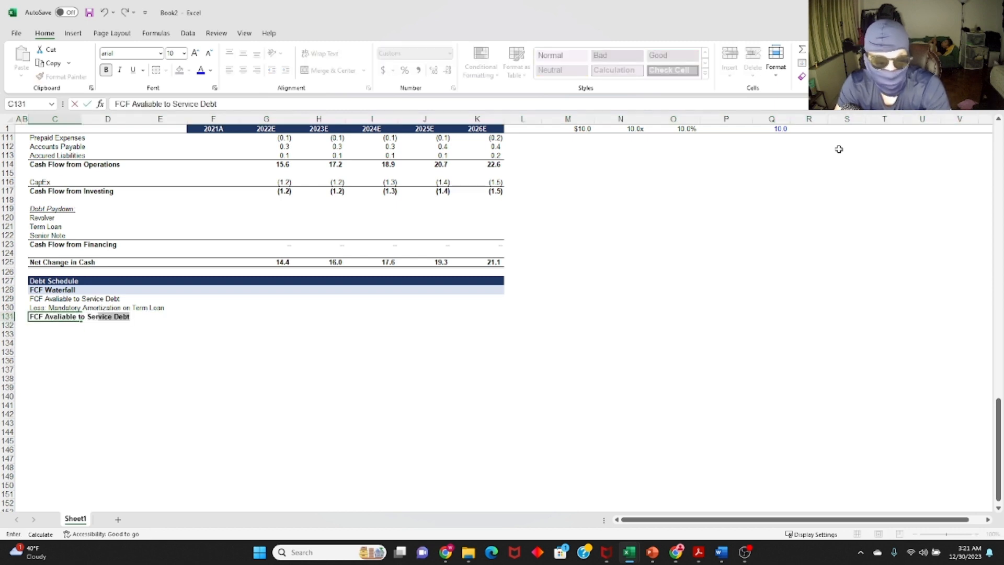
text(vice Revolver)
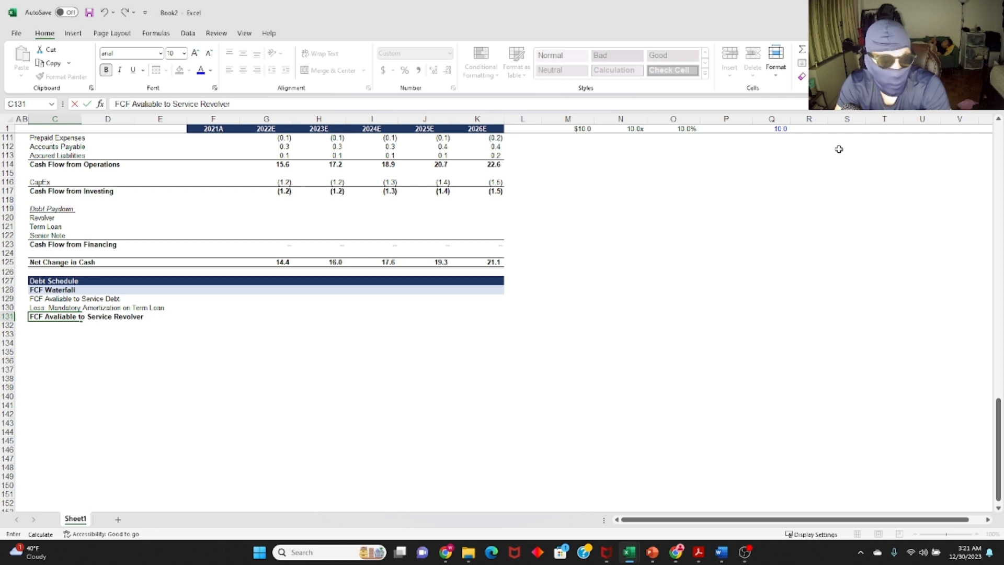
key(ctrl+Return)
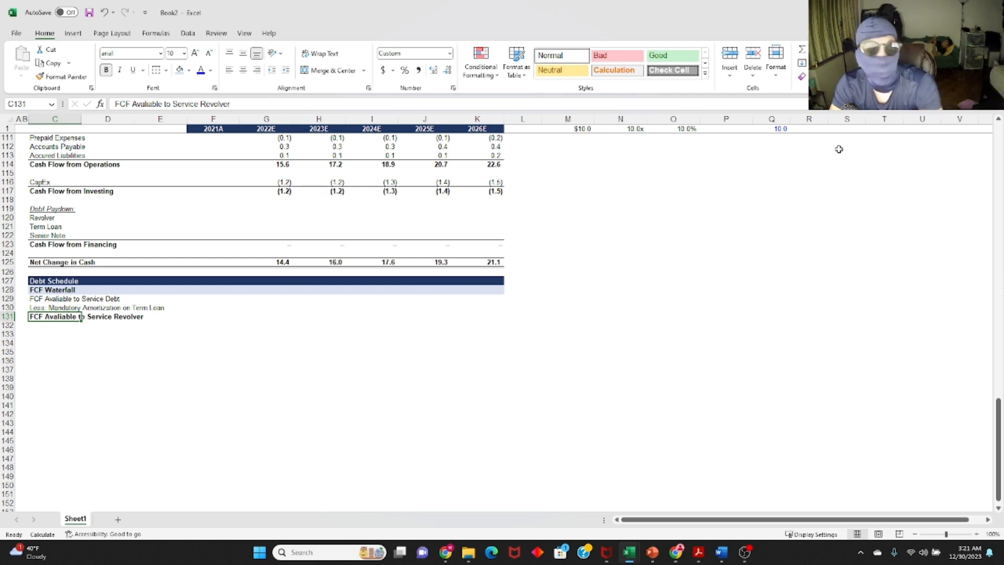
Add a top border across C131:K131, the FCF Avaliable to Service Revolver row.
key(Up)
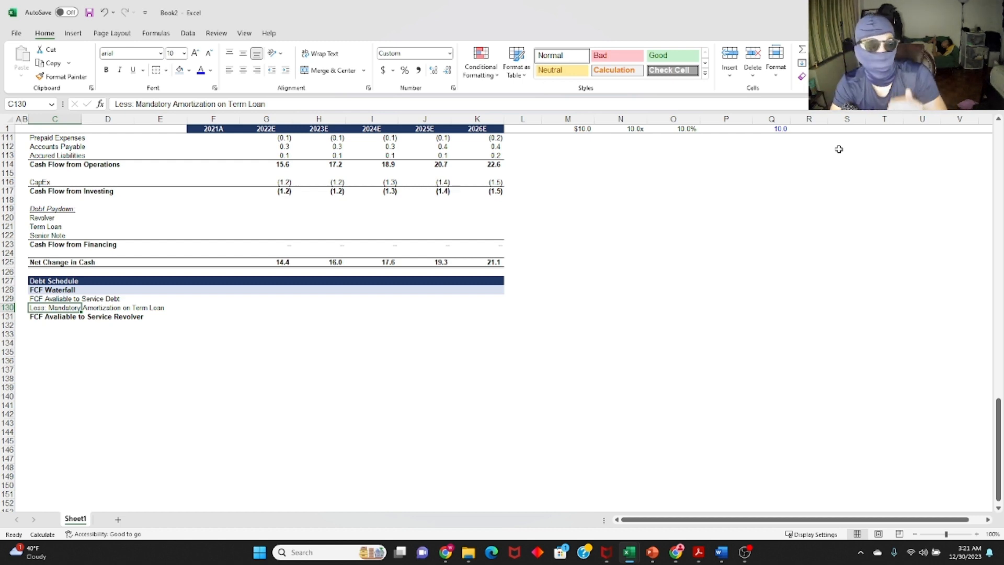
key(Down)
key(shift+Right)
key(shift+Right)
key(shift+Right)
key(shift+Right)
key(shift+Right)
key(shift+Right)
key(shift+Right)
key(shift+Right)
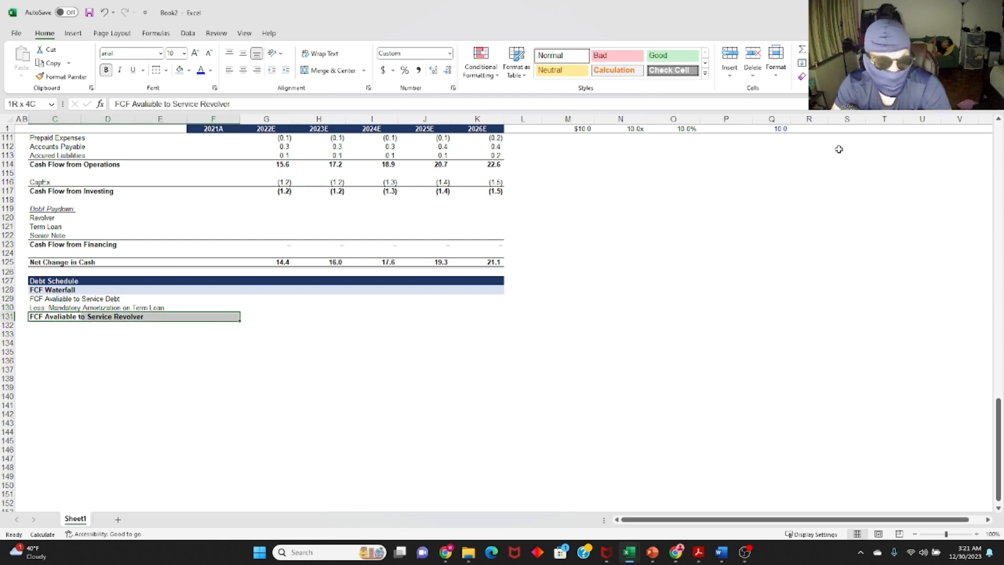
key(alt+h)
key(b)
key(p)
key(Down)
key(Up)
key(Up)
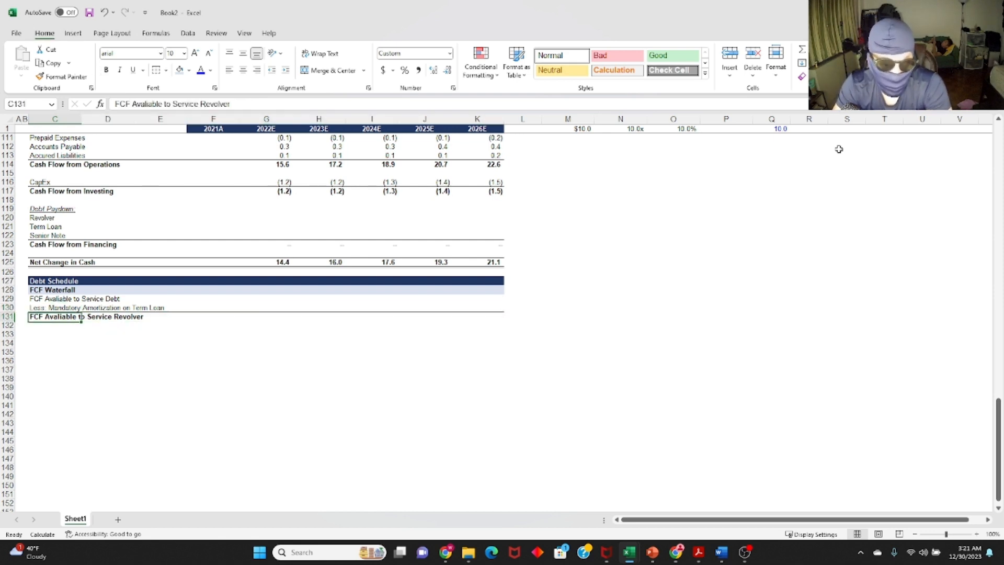
Enter the row label Less: Revolver Repayment in C132.
key(Down)
key(Down)
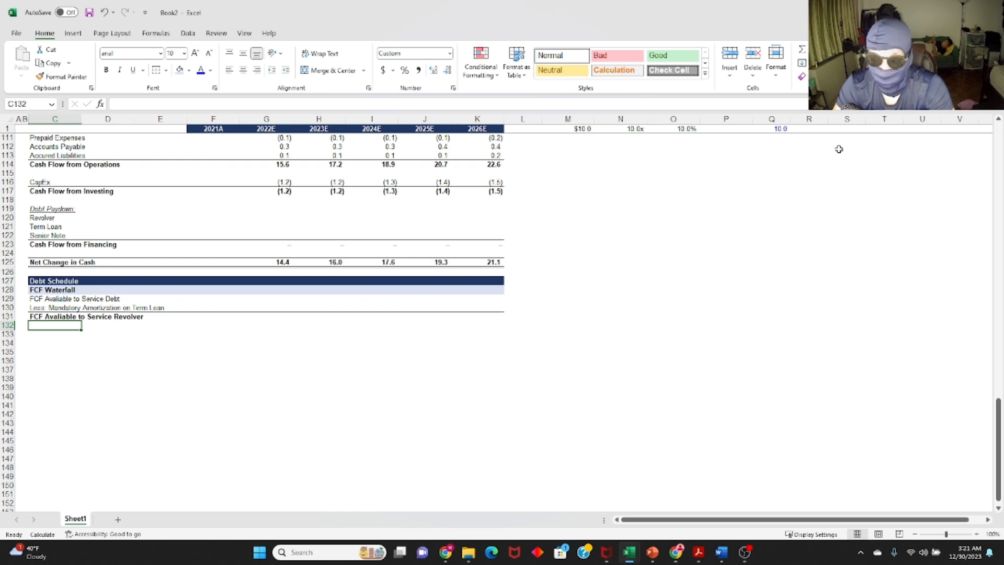
text(Less: Re)
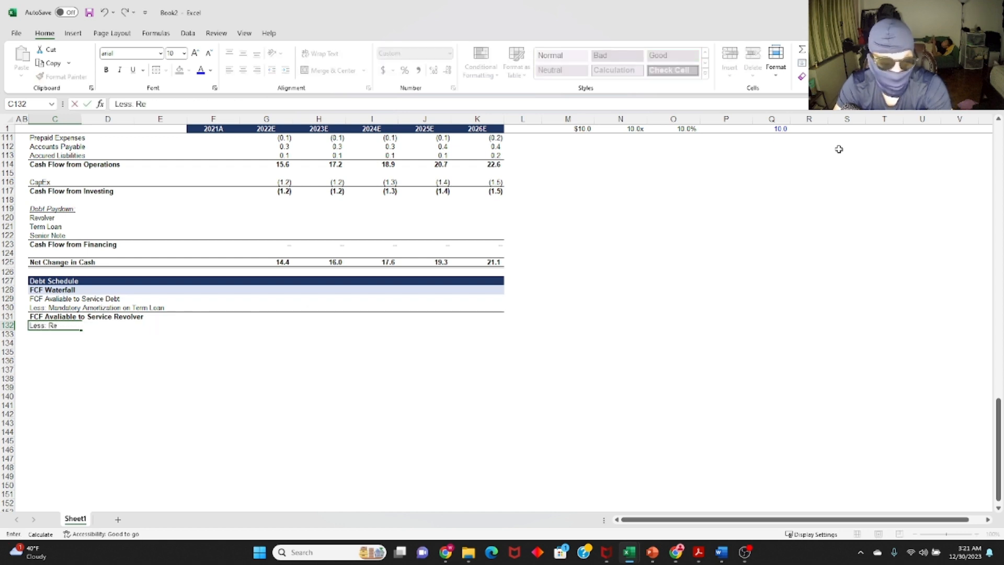
text(volver Payment)
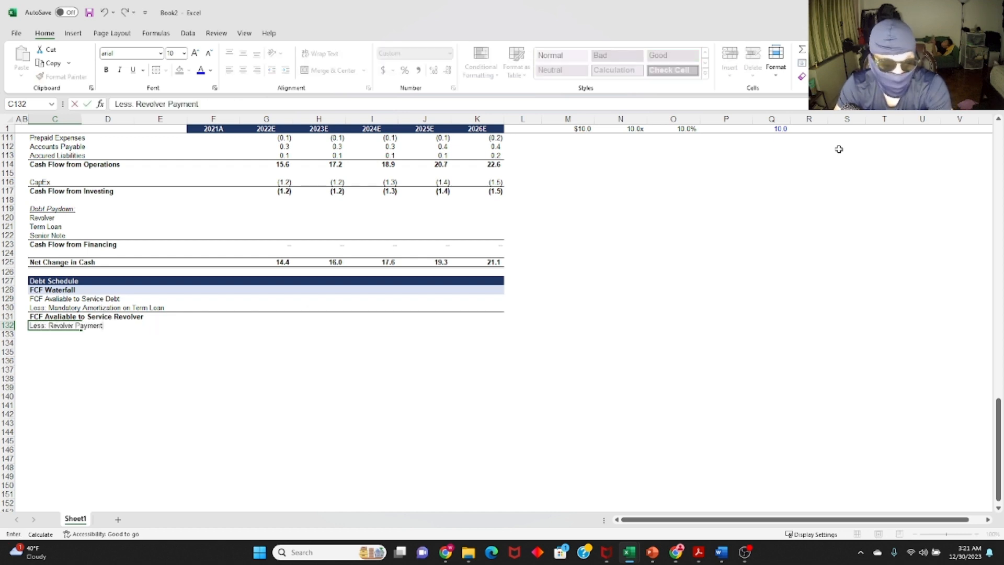
key(ctrl+Return)
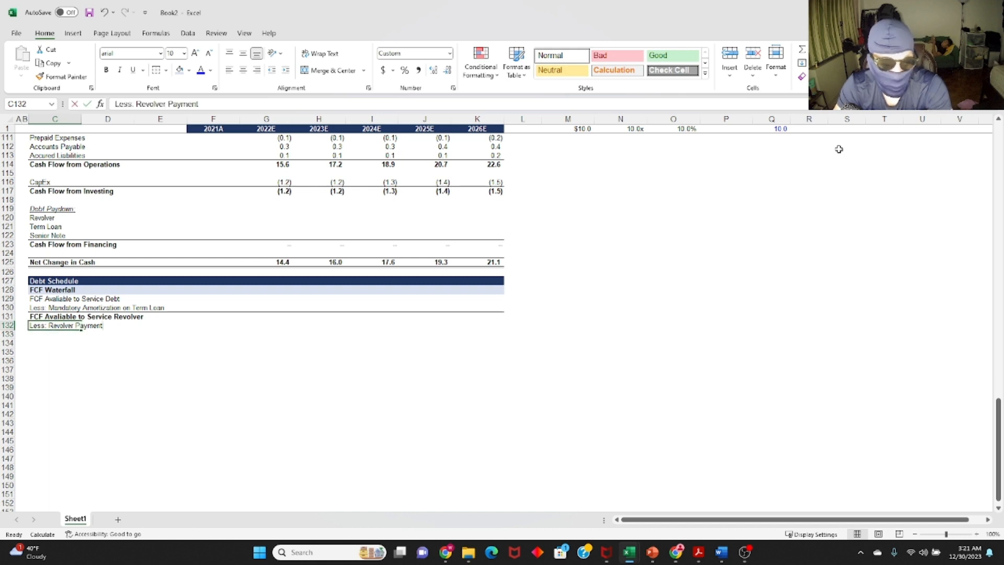
key(F2)
key(ctrl+shift+Left)
text(Repayment)
key(ctrl+Return)
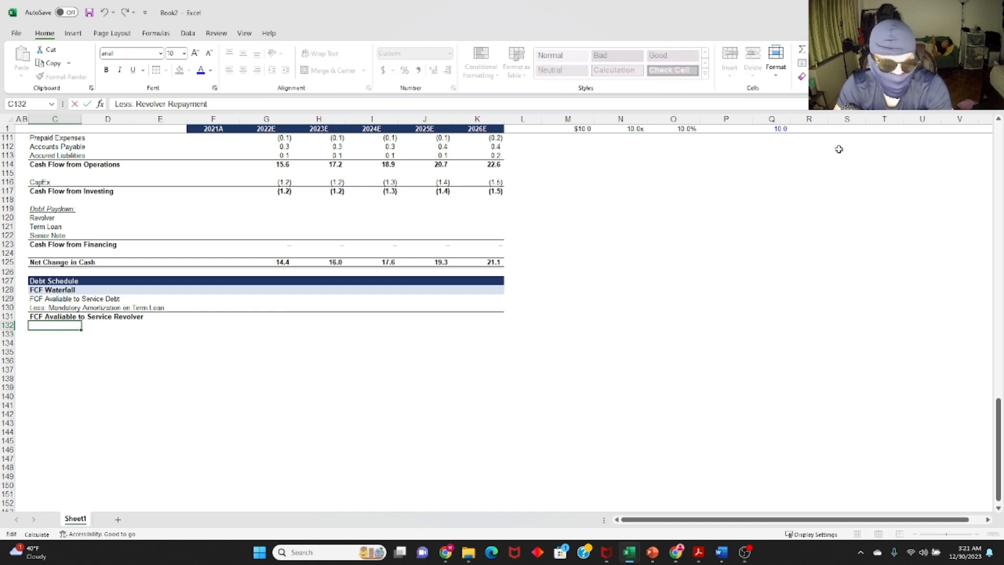
Copy the FCF Avaliable to Service Revolver row 131 with its formatting to row 133.
key(Up)
key(shift+space)
key(ctrl+c)
key(Down)
key(Down)
key(shift+space)
key(ctrl+v)
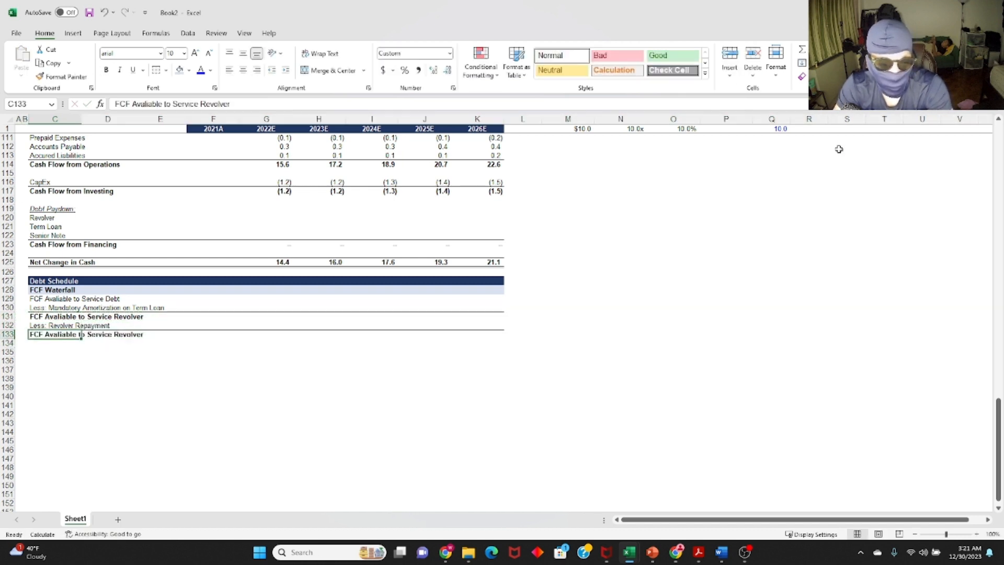
Change the label in C133 to FCF Avaliable to Service Term Loan.
key(F2)
key(ctrl+shift+Left)
key(ctrl+shift+Left)
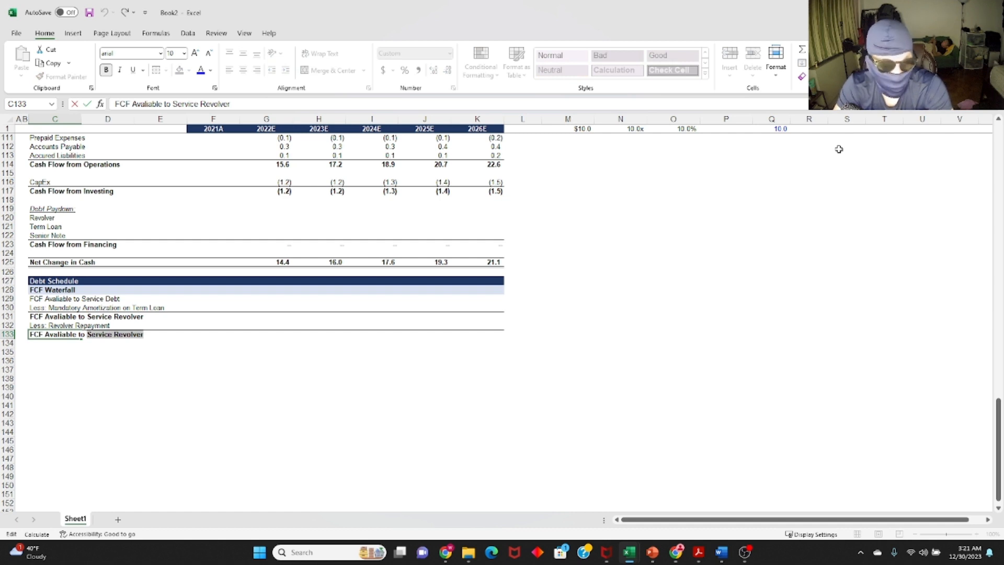
text(Service Term)
key(Return)
text(L)
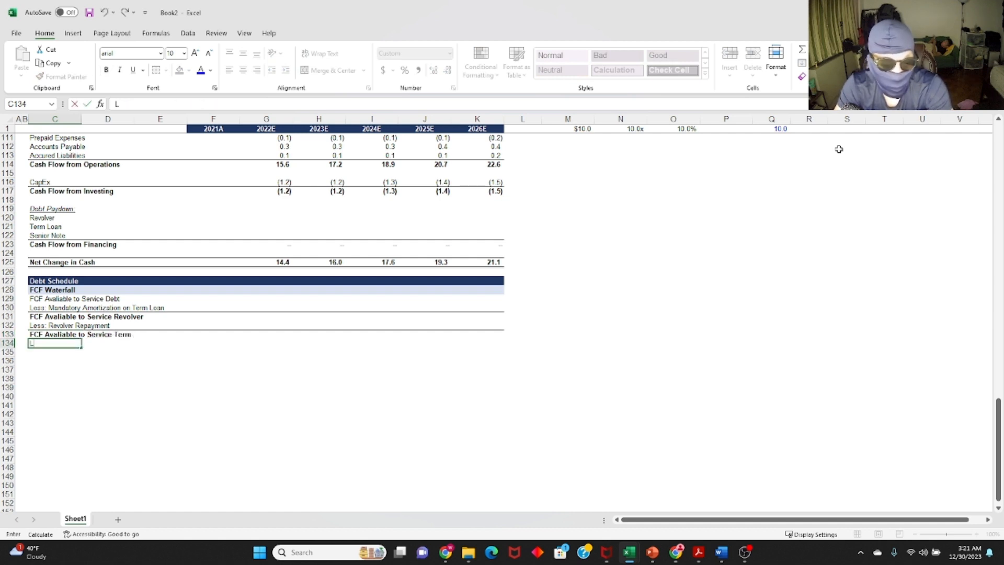
key(Escape)
key(Up)
key(F2)
text(Loan)
key(Return)
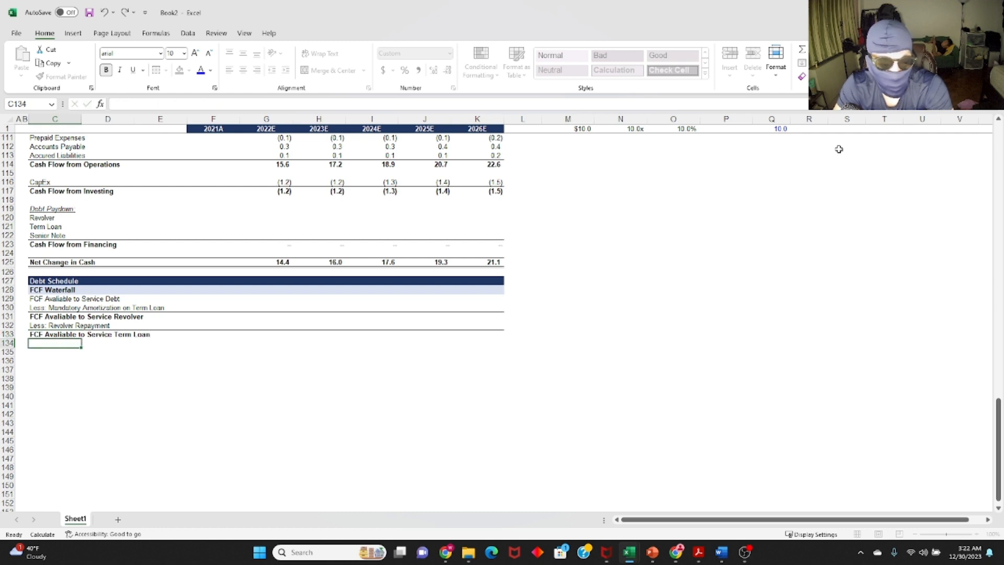
Copy the revolver repayment and term loan rows 132:133 to rows 134:135.
key(Up)
key(Up)
key(shift+space)
key(shift+Down)
key(ctrl+c)
key(Down)
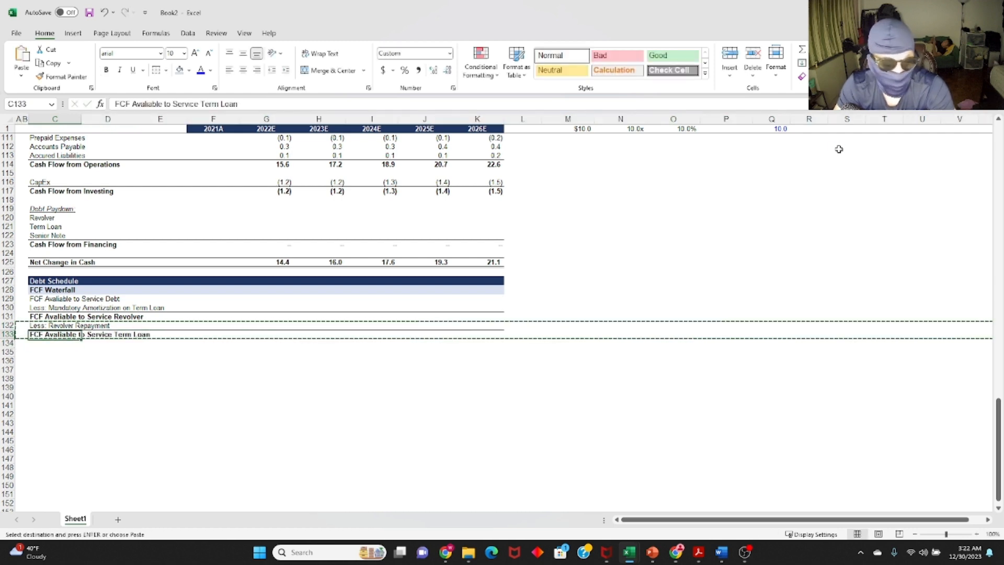
key(Down)
key(Return)
Change the label in C134 to Less: Optional Prepayment.
key(F2)
key(ctrl+shift+Left)
key(ctrl+shift+Left)
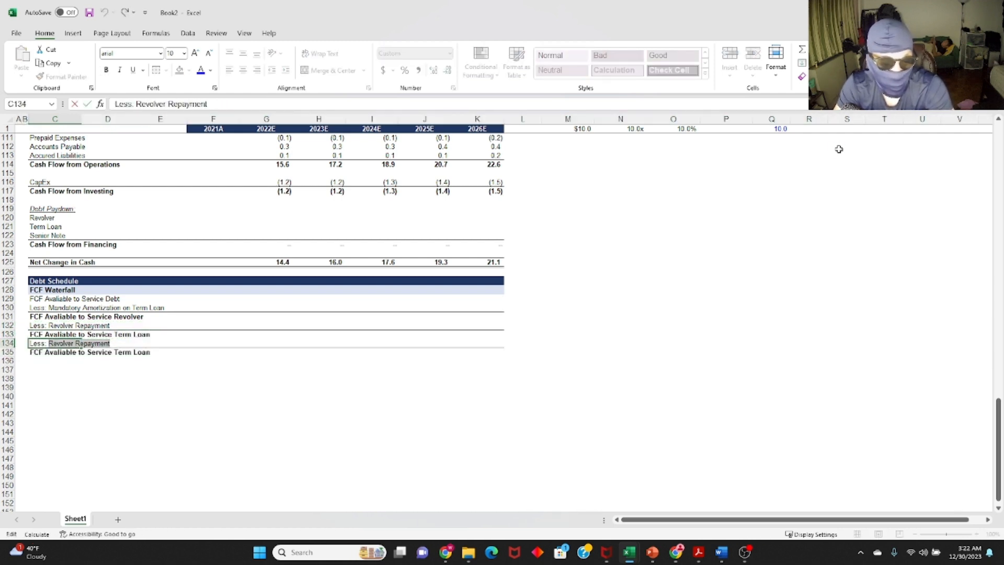
text(Term)
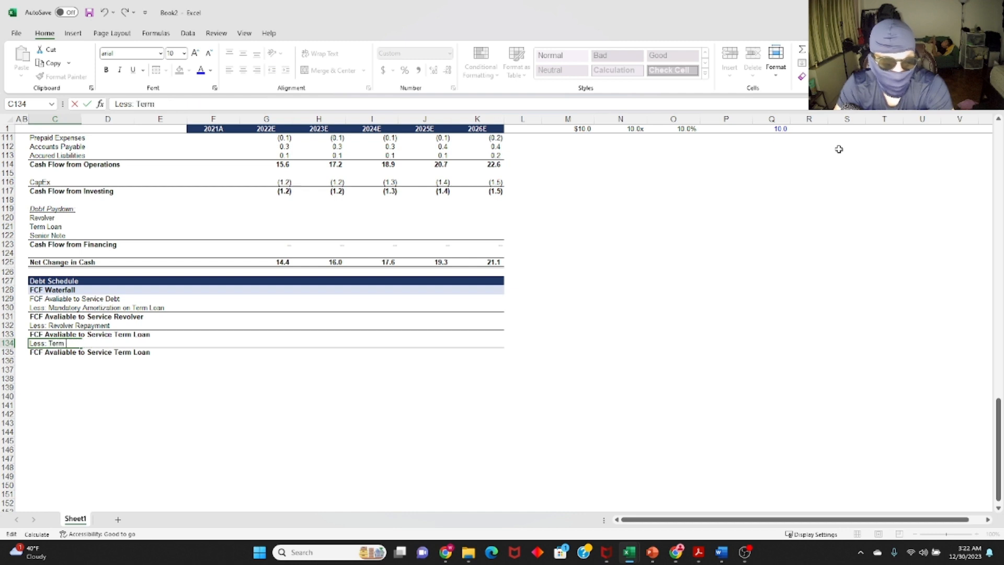
key(Escape)
key(F2)
key(ctrl+shift+Left)
key(ctrl+shift+Left)
text(Opti)
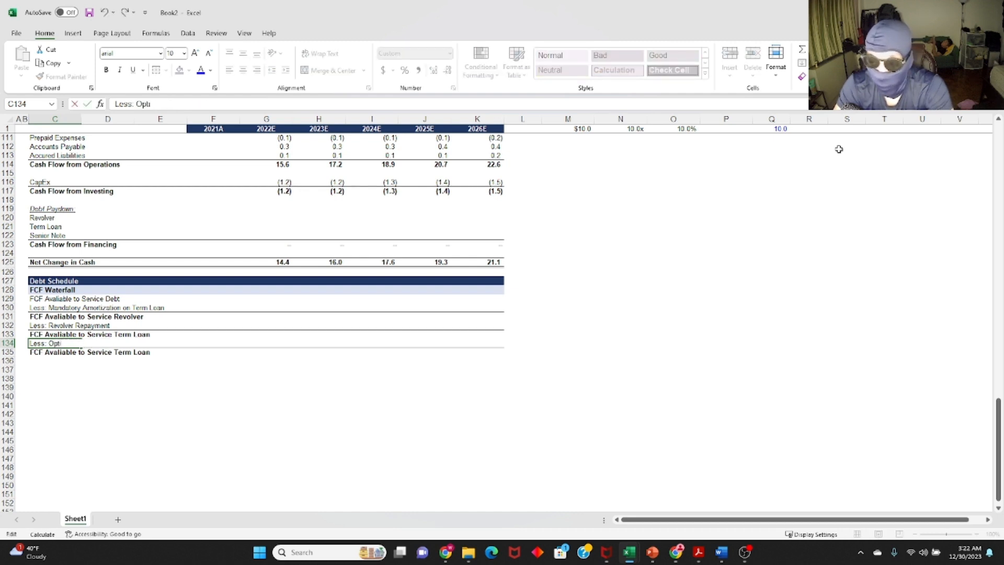
text(onal Pre)
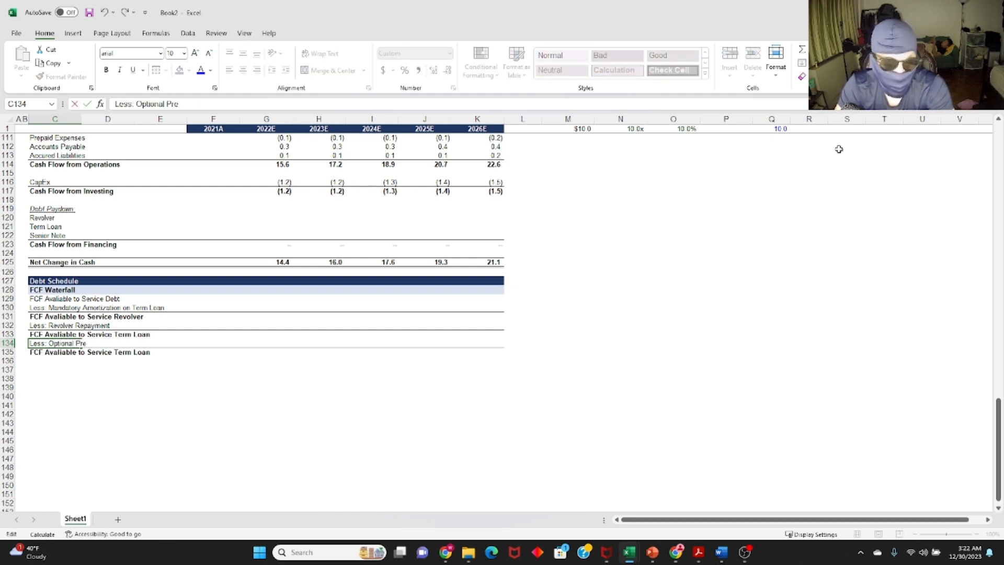
text(payment)
key(Return)
Change the label in C135 to FCF Avaliable to Service Senior Note.
key(Up)
key(Up)
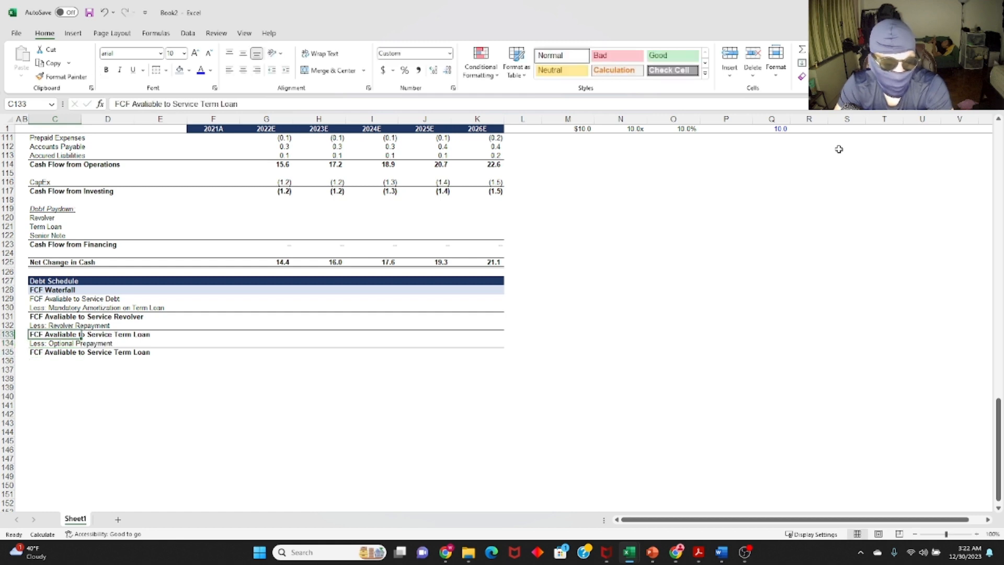
key(Down)
key(Down)
key(F2)
key(ctrl+shift+Left)
key(ctrl+shift+Left)
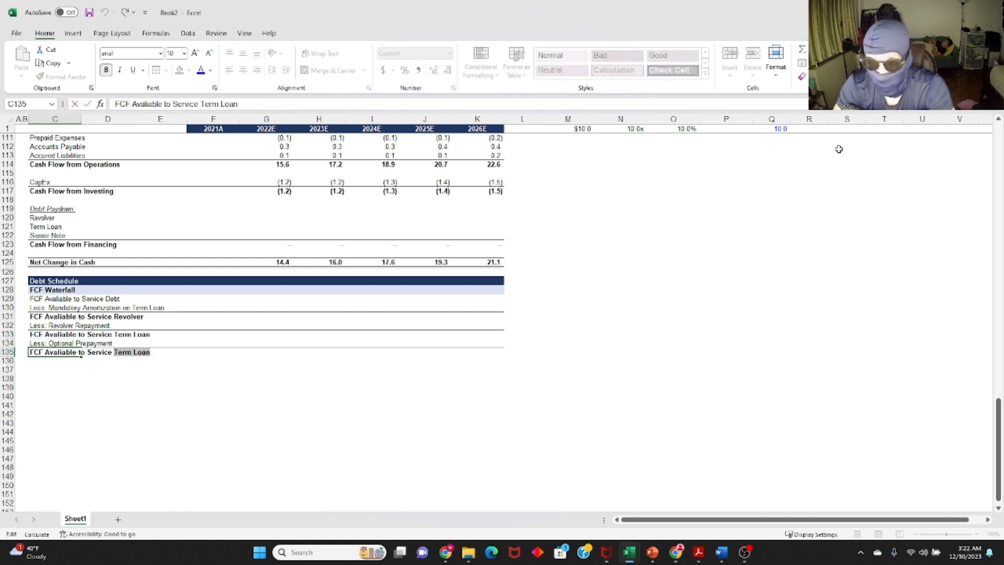
text(Senior Note)
key(Return)
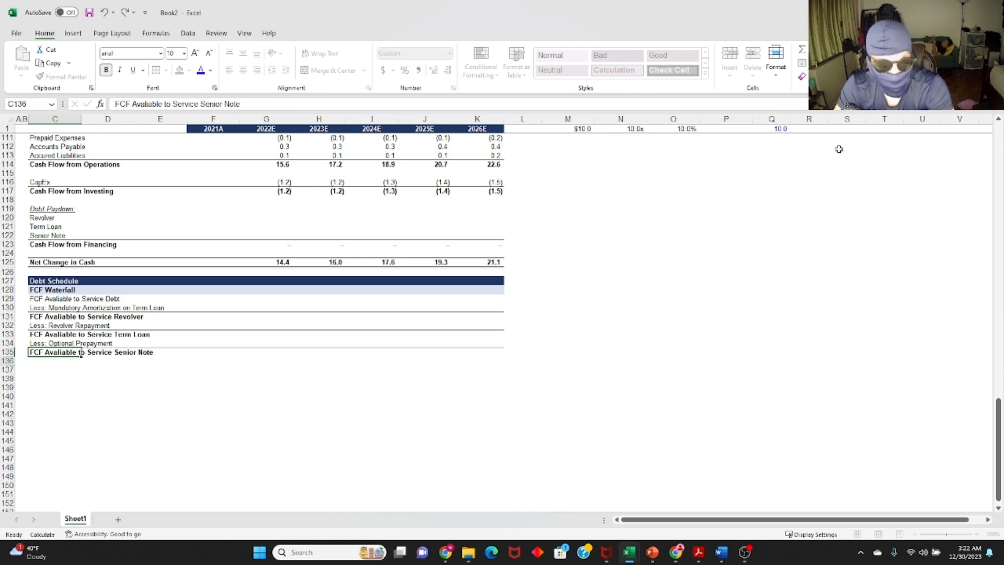
Copy the optional prepayment and senior note rows 134:135 to rows 136:137.
key(Up)
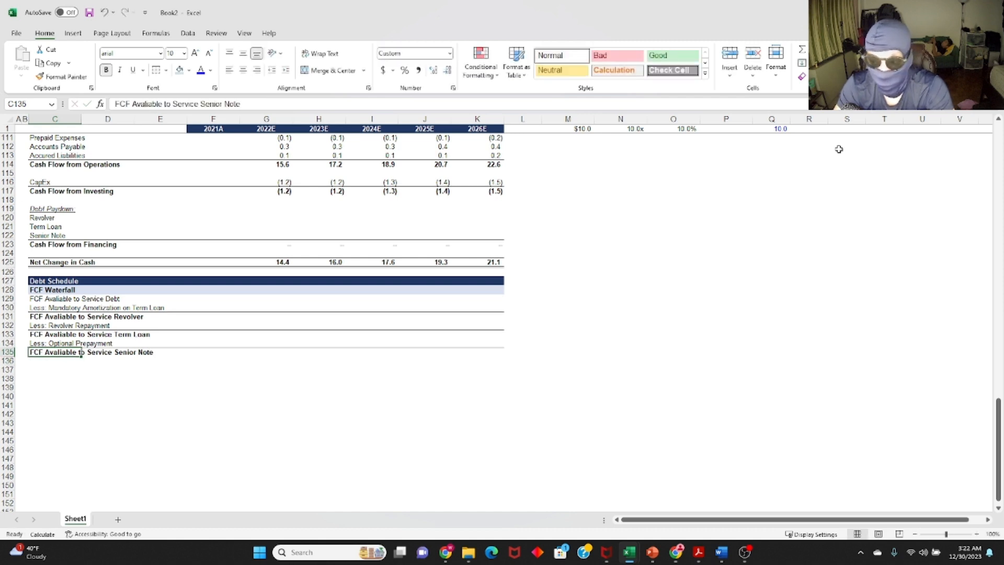
key(shift+Up)
key(shift+space)
key(ctrl+c)
key(Down)
key(shift+space)
key(ctrl+v)
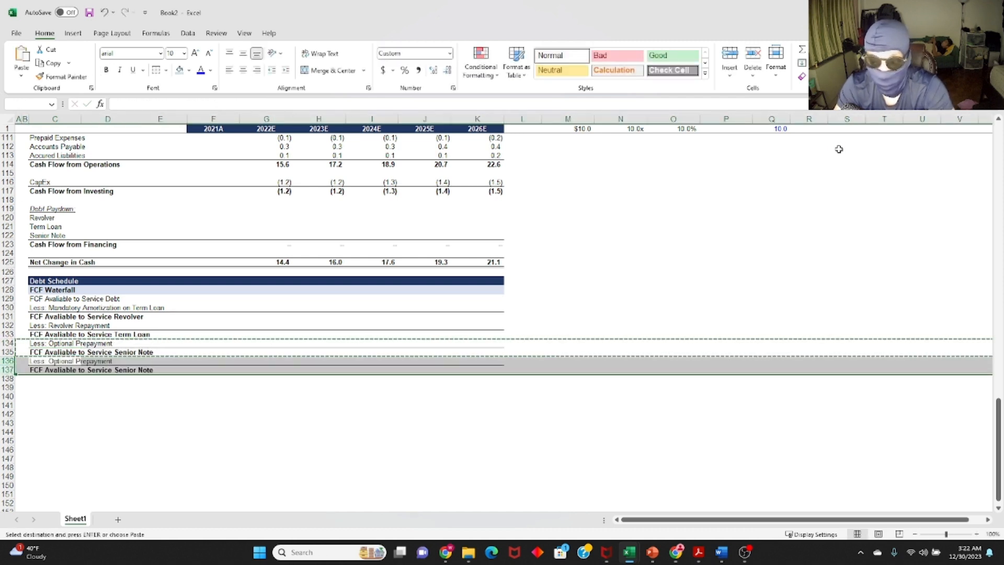
key(Escape)
Extend the label in C134 to Less: Optional Prepayment for TL.
key(Down)
key(Up)
key(F2)
key(ctrl+shift+Left)
key(Escape)
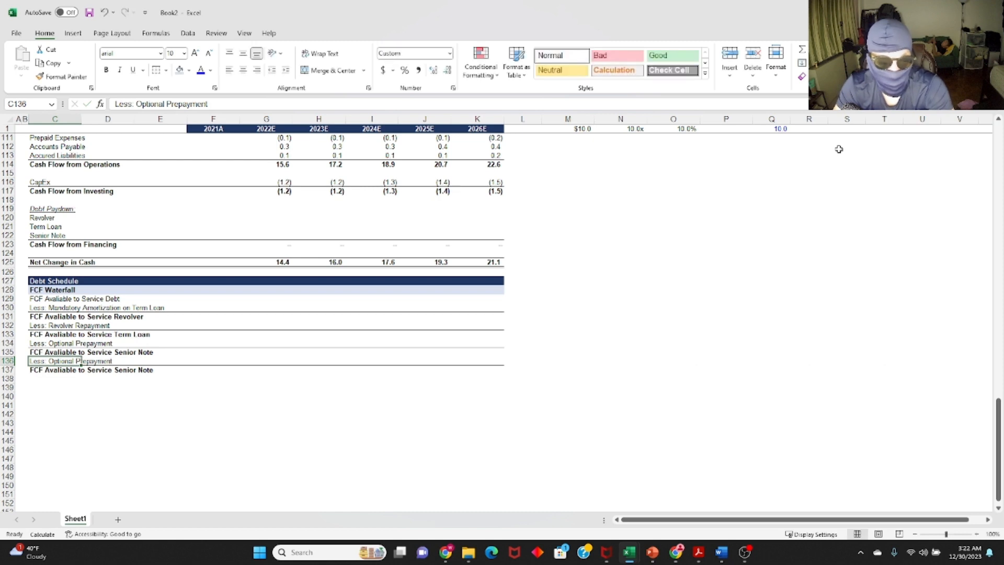
key(Up)
key(Up)
key(F2)
text(for TL)
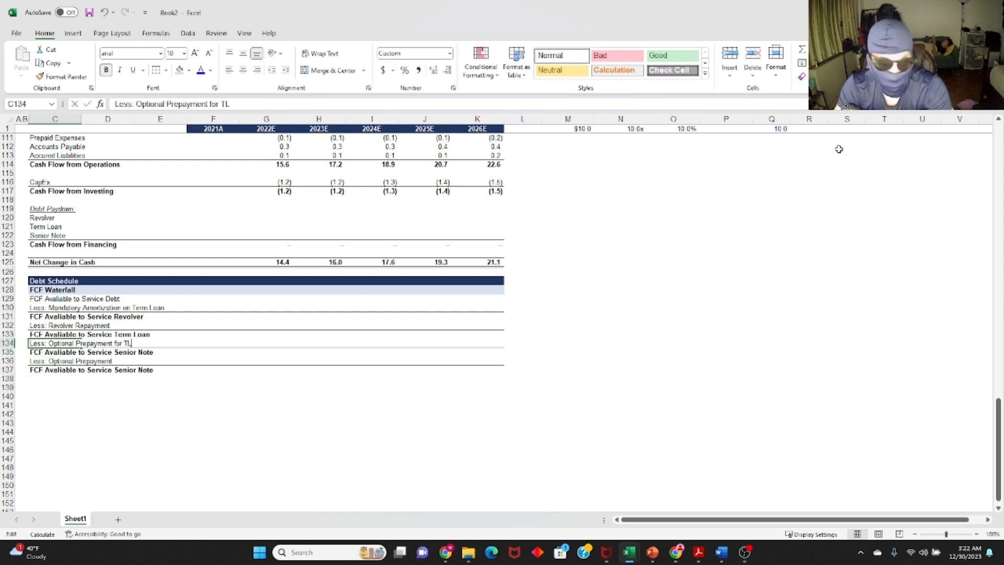
key(Return)
Extend the label in C136 to Less: Optional Prepayment for SN.
key(Down)
key(F2)
text(SN)
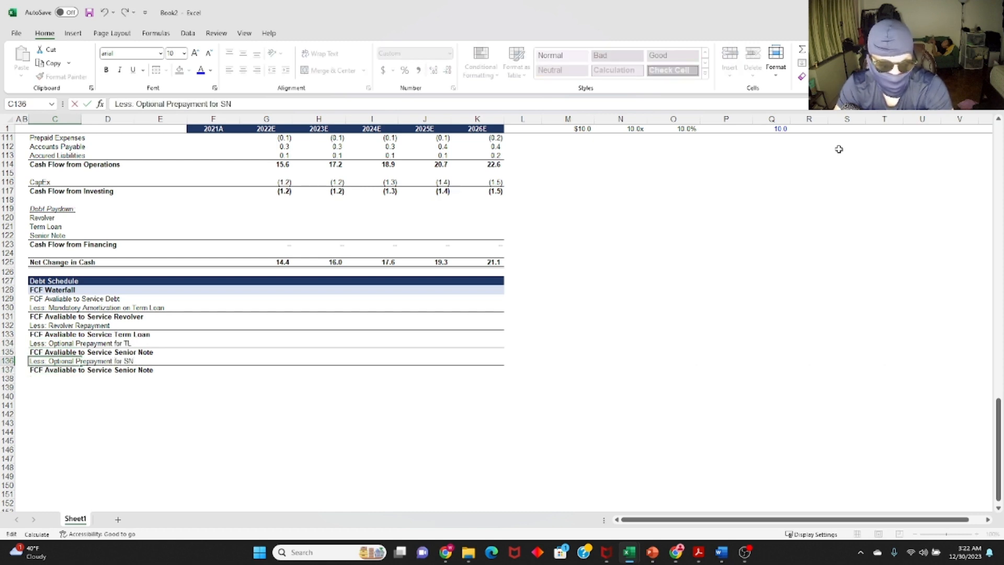
key(Return)
Replace the label in C137 with FCF Post-Debt Paydown / Net Change in Cash.
key(Up)
key(Down)
key(F2)
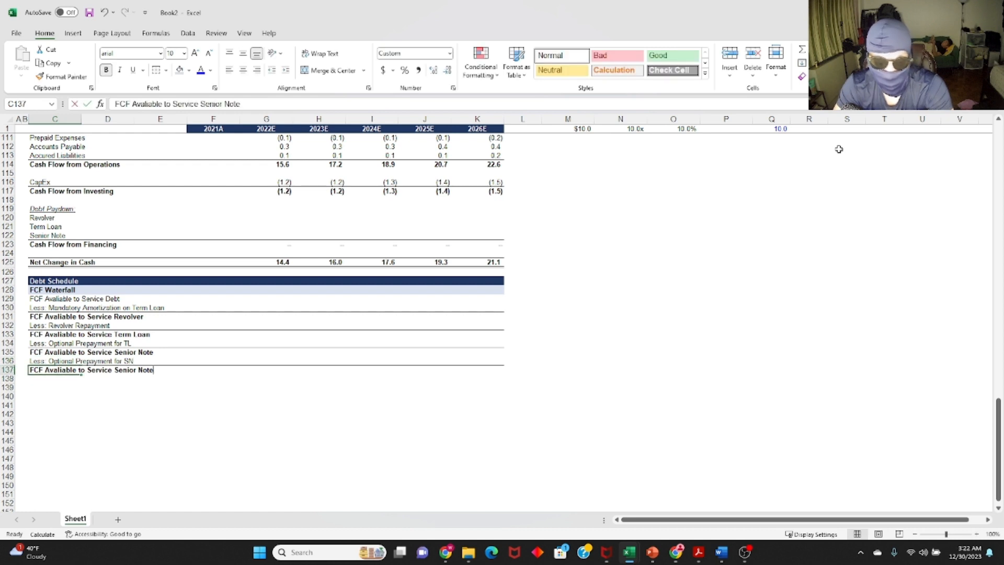
key(ctrl+shift+Left)
key(ctrl+shift+Left)
key(shift+Home)
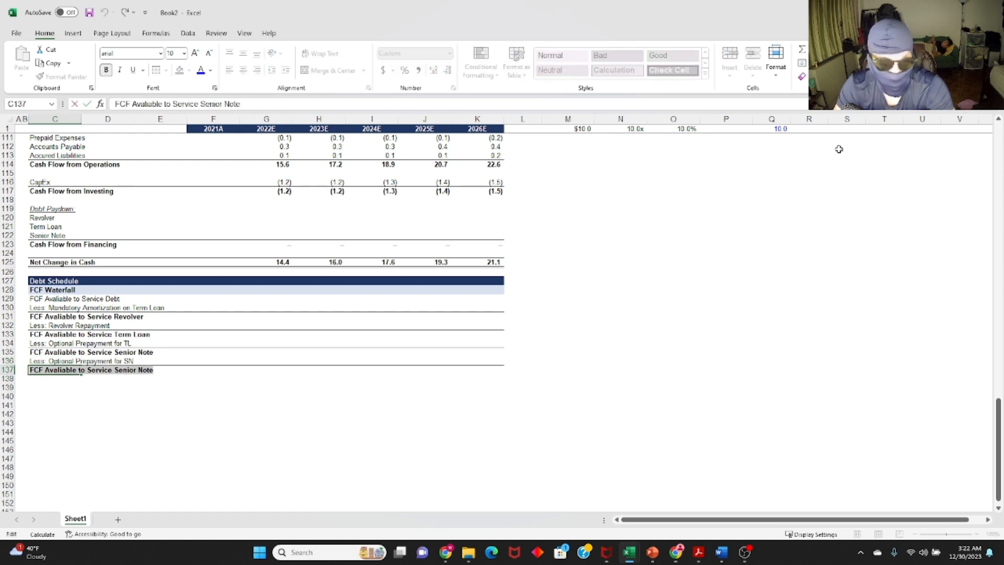
text(FCF Post-Debt Paydown)
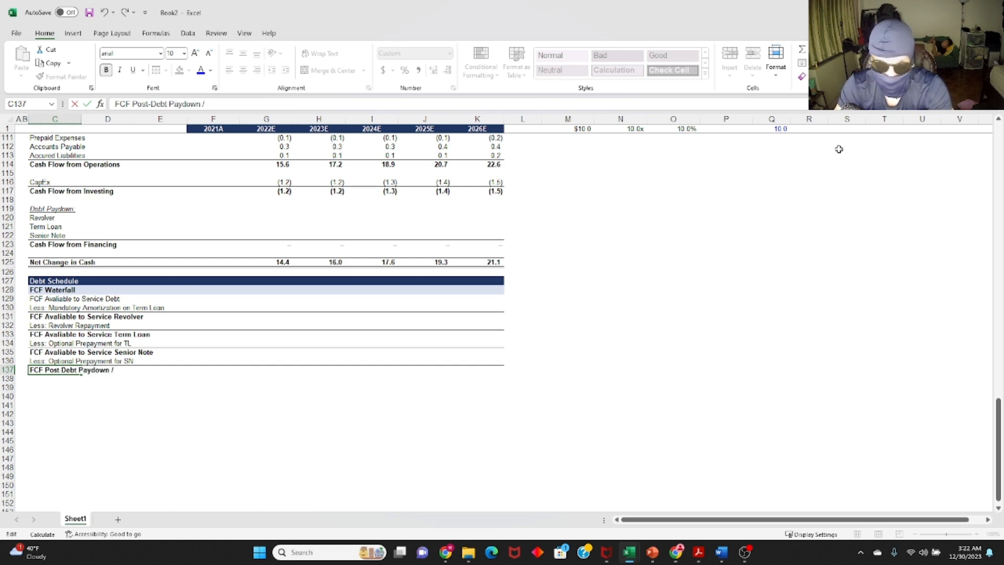
text( / Net Change in Cash)
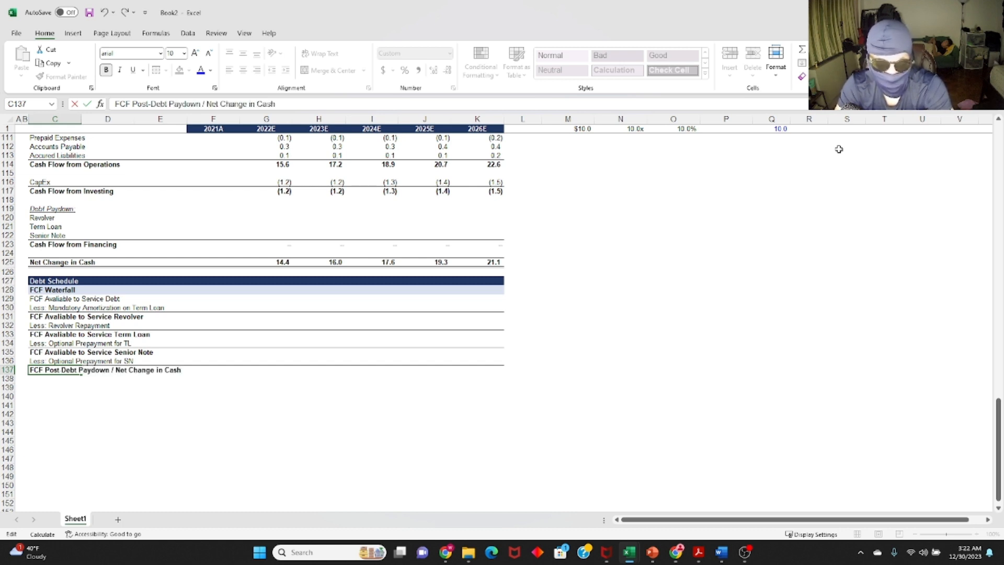
key(Return)
Add a bottom border across C137:K137, the closing row of the FCF Waterfall.
key(Up)
key(shift+Right)
key(shift+Right)
key(shift+Right)
key(shift+Right)
key(shift+Right)
key(shift+Right)
key(shift+Right)
key(shift+Right)
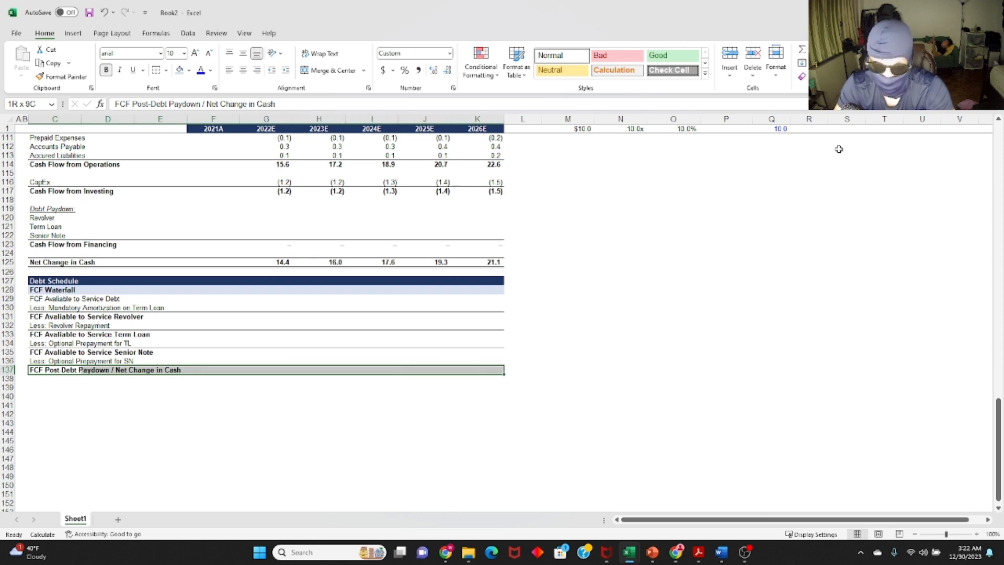
key(alt+h)
key(b)
key(b)
key(Down)
key(Up)
key(Down)
key(Down)
key(Down)
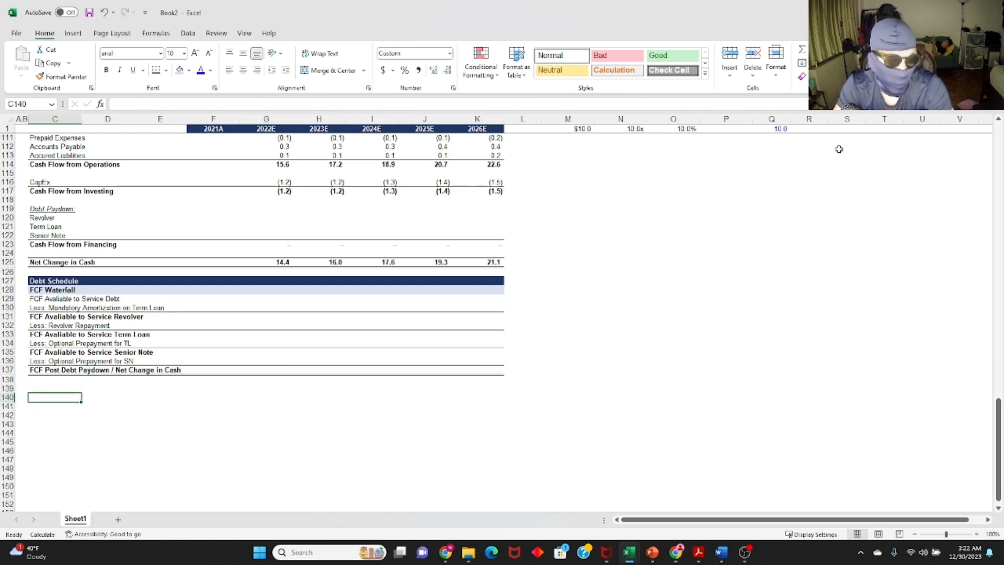
Copy the FCF Waterfall subheader row to row 139, leaving one blank row below the waterfall.
key(Up)
key(Down)
key(Down)
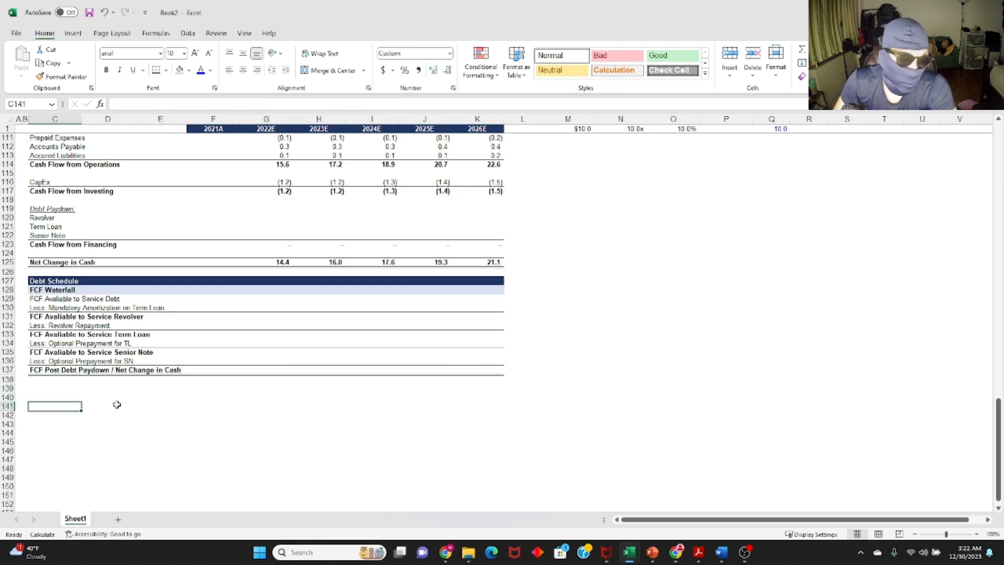
scroll(63, 380, down, 2)
click(88, 281)
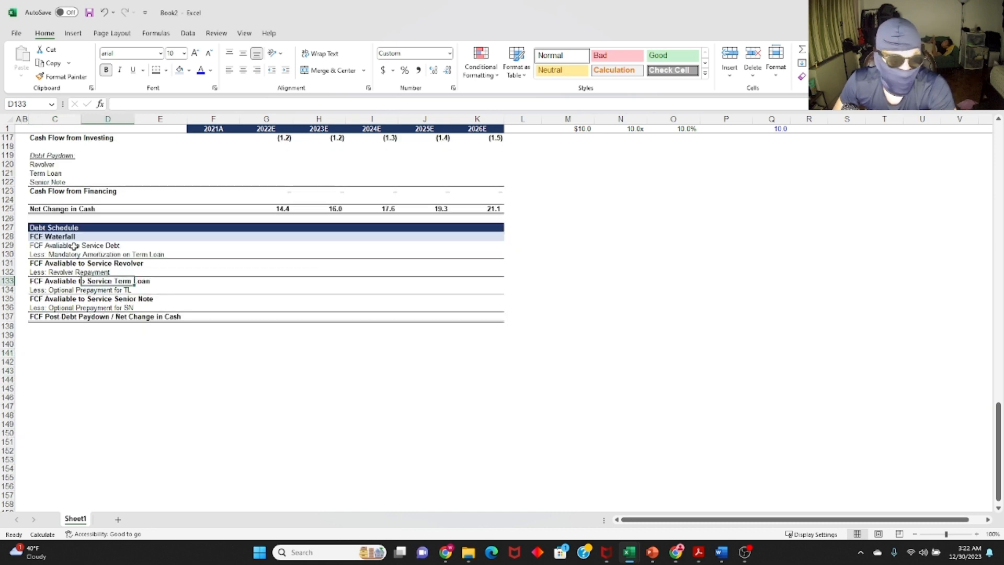
click(73, 242)
key(Up)
key(shift+space)
key(ctrl+c)
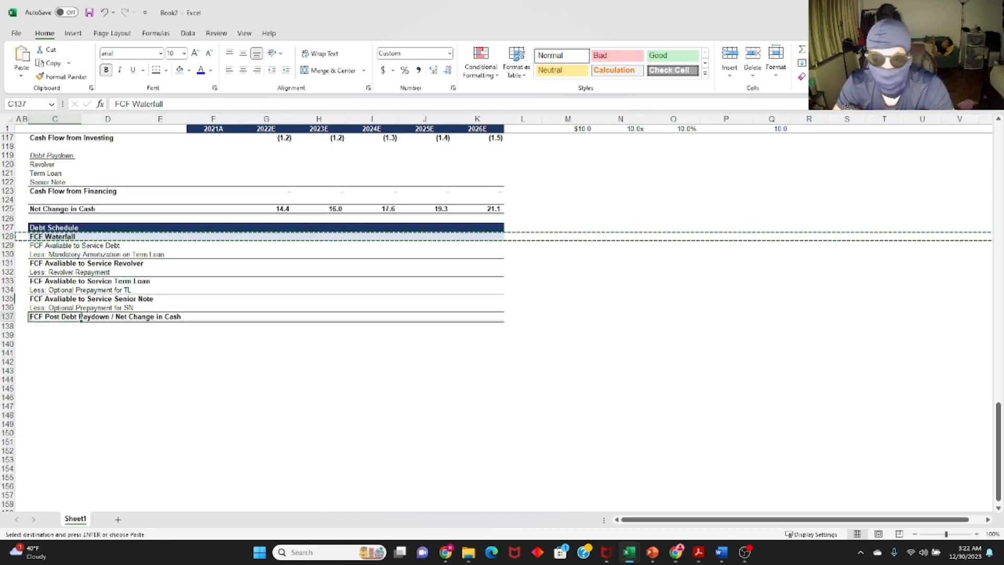
key(Down)
key(Down)
key(Down)
key(Down)
key(Down)
key(Down)
key(Down)
key(Down)
key(Down)
key(Down)
key(Down)
key(shift+space)
key(Return)
Replace the copied subheader text in C139 with Cash Flow Avaliable to Service Revolver.
key(F2)
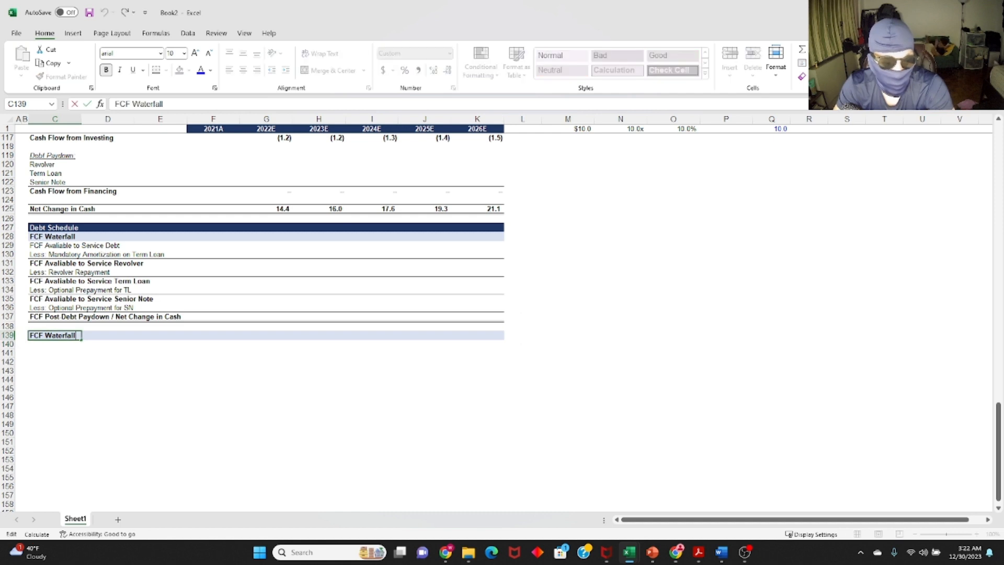
key(BackSpace)
key(BackSpace)
key(BackSpace)
key(BackSpace)
key(BackSpace)
key(BackSpace)
key(BackSpace)
key(BackSpace)
key(BackSpace)
key(BackSpace)
key(BackSpace)
key(BackSpace)
key(BackSpace)
text(Cash Flow Aval)
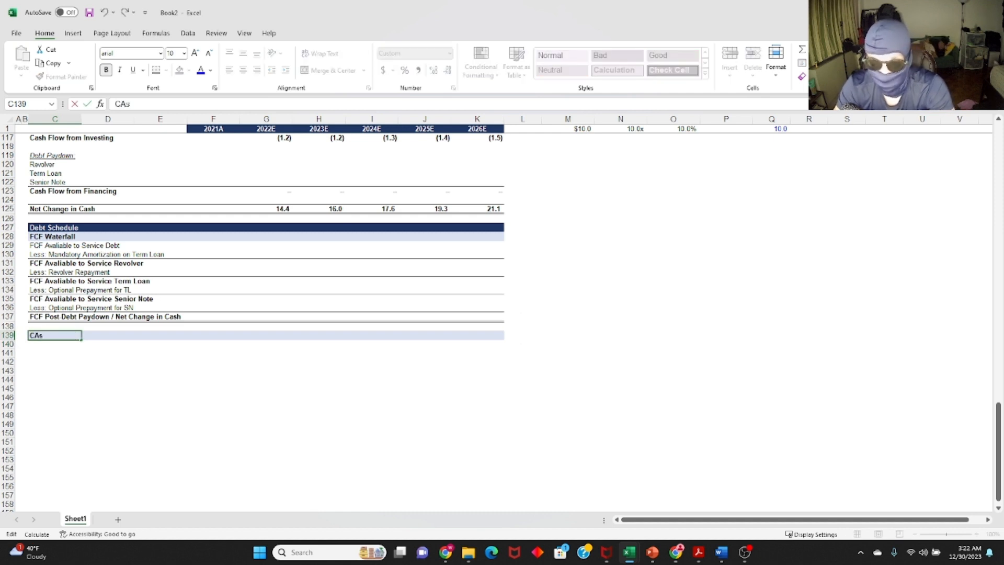
text(iable)
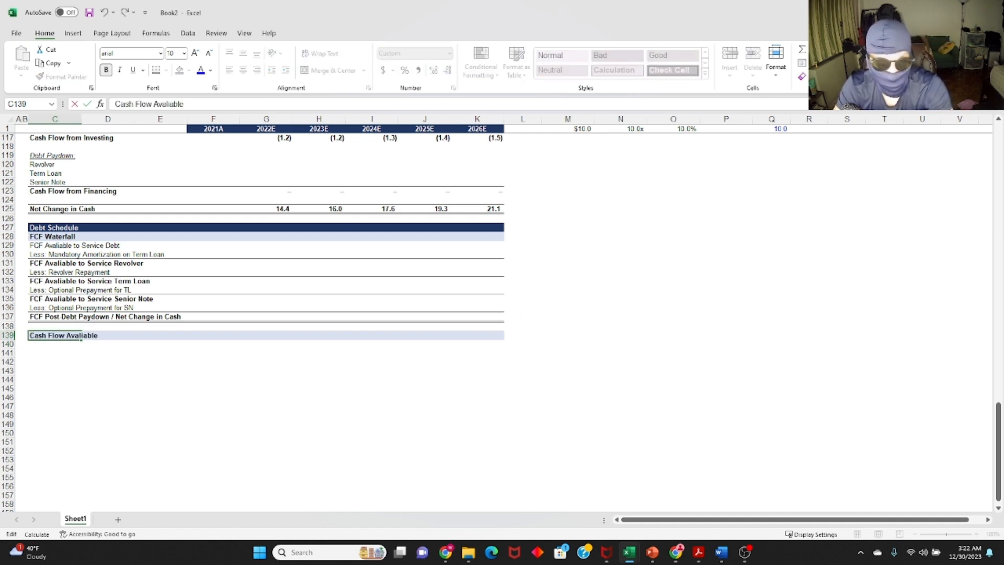
text( to Service Revolv)
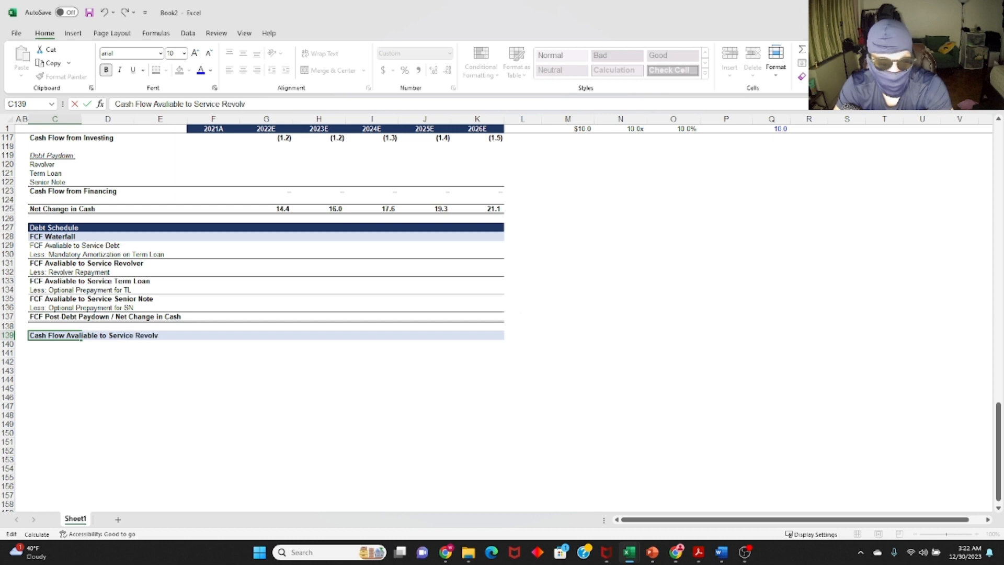
text(er)
key(Return)
Make the FCF Avaliable to Service Debt row (row 129) bold.
key(ctrl+Up)
key(ctrl+Up)
key(ctrl+Up)
key(Down)
key(Down)
key(Right)
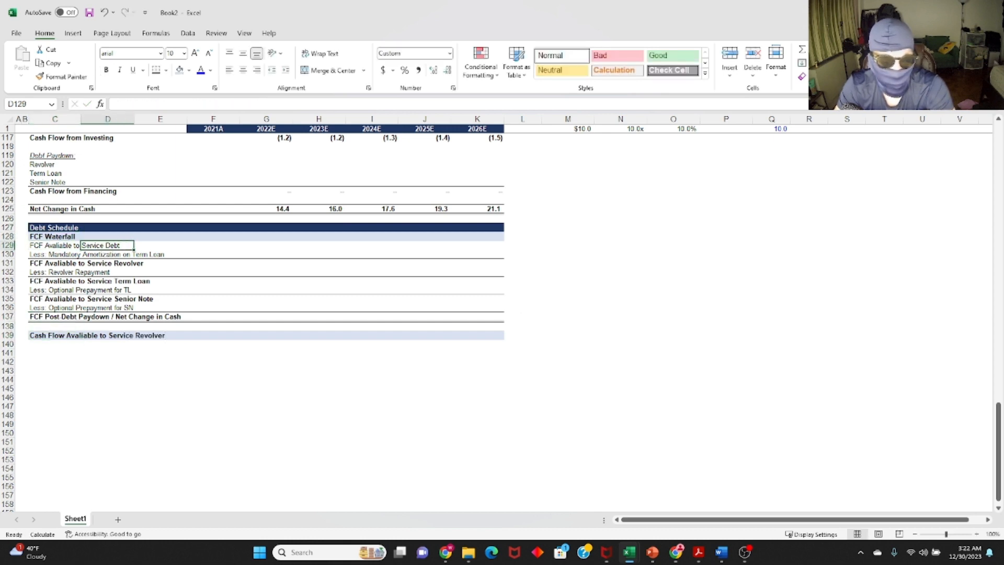
key(Right)
key(Right)
key(Right)
key(Left)
key(Left)
key(shift+space)
key(ctrl+b)
Calculate 2022E FCF Avaliable to Service Debt in G129 as operating plus investing cash flow, =G114+G117.
key(Down)
key(Up)
key(Right)
key(Right)
key(Right)
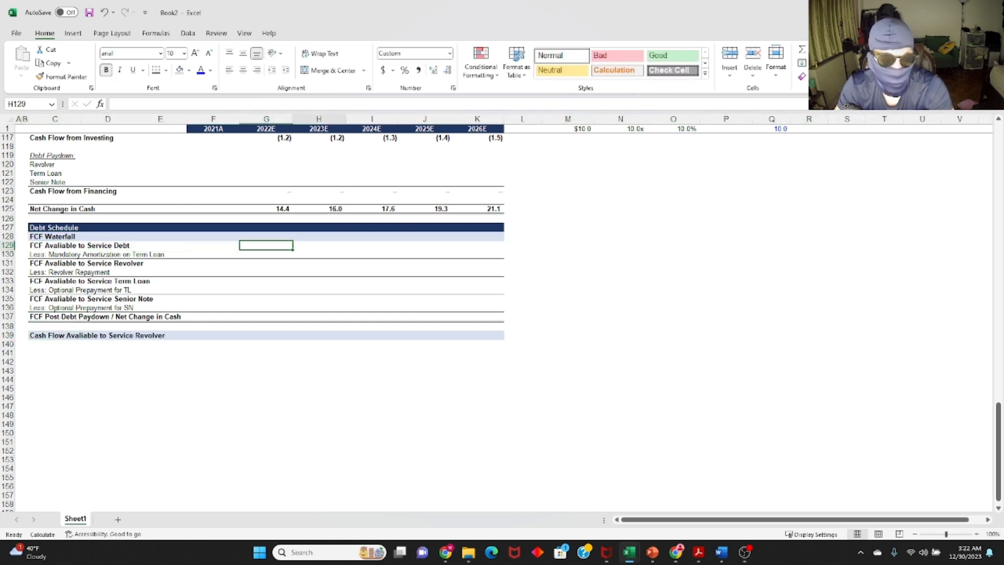
key(Left)
text(=)
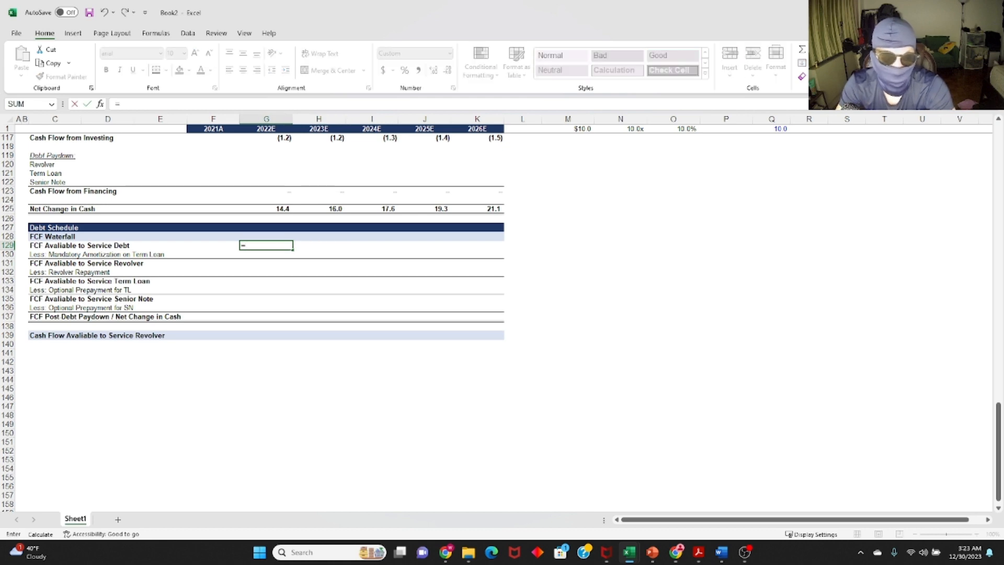
key(Up)
key(Up)
key(Up)
key(Up)
key(Up)
key(Up)
key(Up)
key(Up)
key(Up)
key(Up)
key(Up)
key(Up)
key(Up)
key(Up)
key(Up)
key(Up)
key(Up)
key(Up)
key(Up)
key(Up)
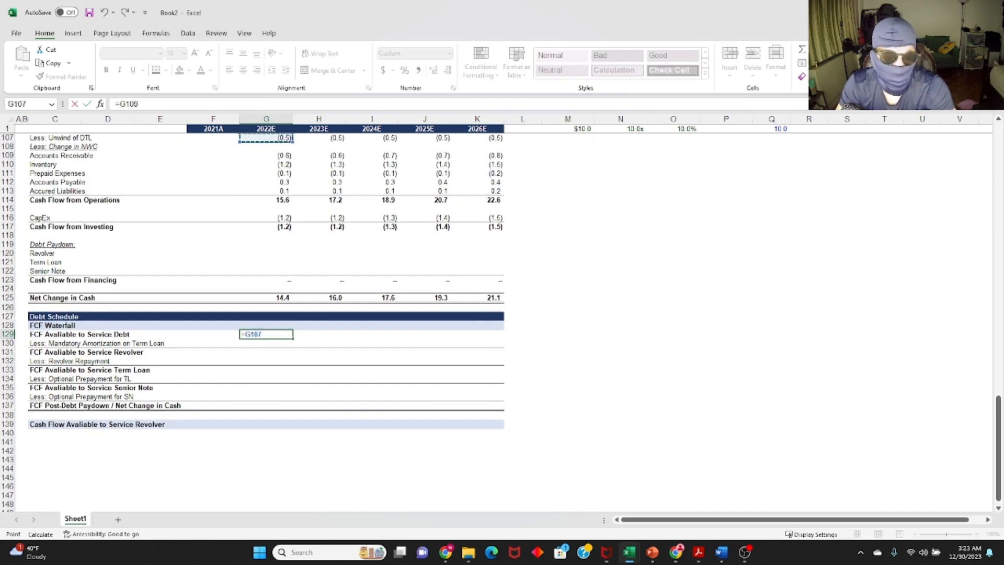
key(Down)
key(Down)
key(Down)
key(Down)
key(Down)
key(Down)
key(Down)
key(Down)
key(Down)
key(Down)
key(Down)
key(Down)
text(+)
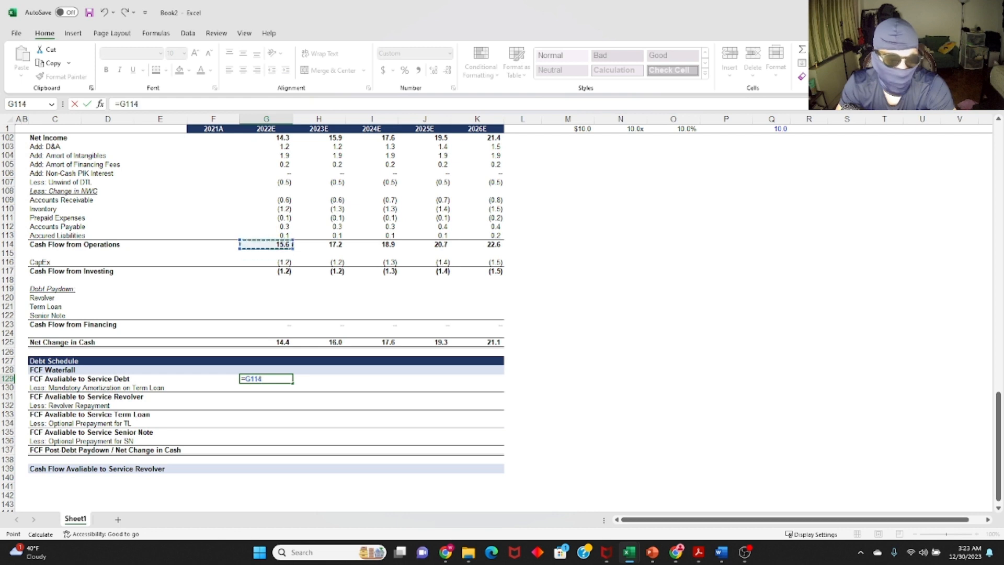
key(Up)
key(Up)
key(Up)
key(Up)
key(Up)
key(Up)
key(Up)
key(Up)
key(Up)
key(Up)
key(Up)
key(Up)
key(Return)
key(Up)
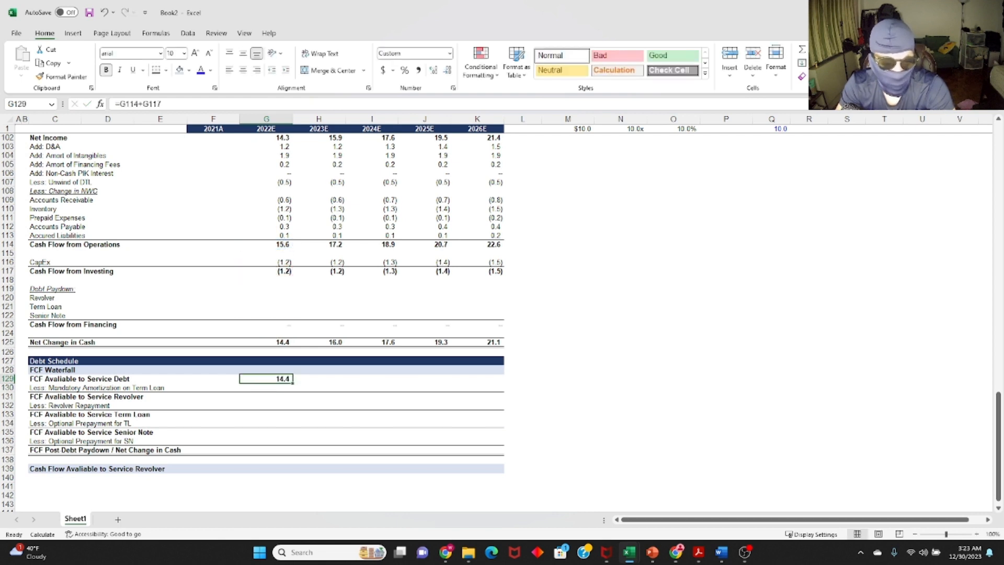
Copy the FCF Avaliable to Service Debt formula from G129 across the remaining forecast years to K129.
key(ctrl+c)
key(shift+Right)
key(shift+Right)
key(shift+Right)
key(shift+Right)
key(Return)
key(Right)
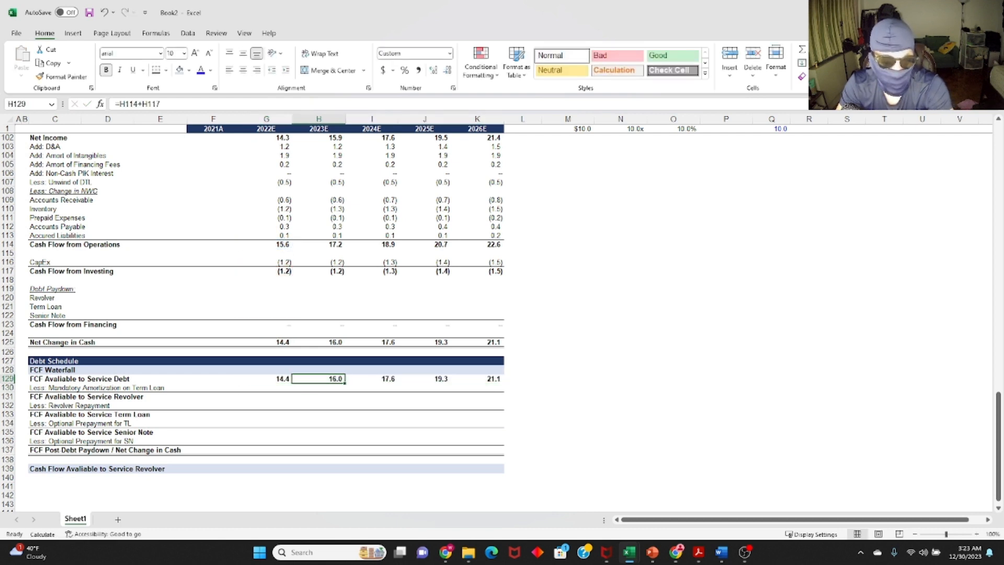
Check the cell references in the FCF Avaliable to Service Debt formulas across 2022E–2026E.
key(Right)
key(Right)
key(Right)
key(F2)
key(Tab)
key(Left)
key(Left)
key(Left)
key(Left)
key(Left)
key(F2)
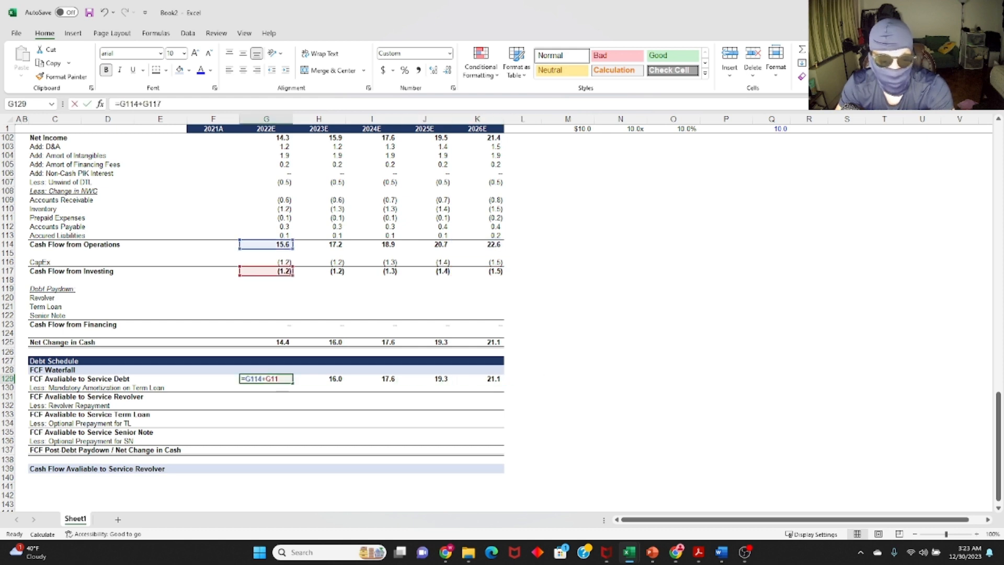
key(Tab)
key(Right)
key(Right)
key(Right)
key(Left)
key(Left)
key(Left)
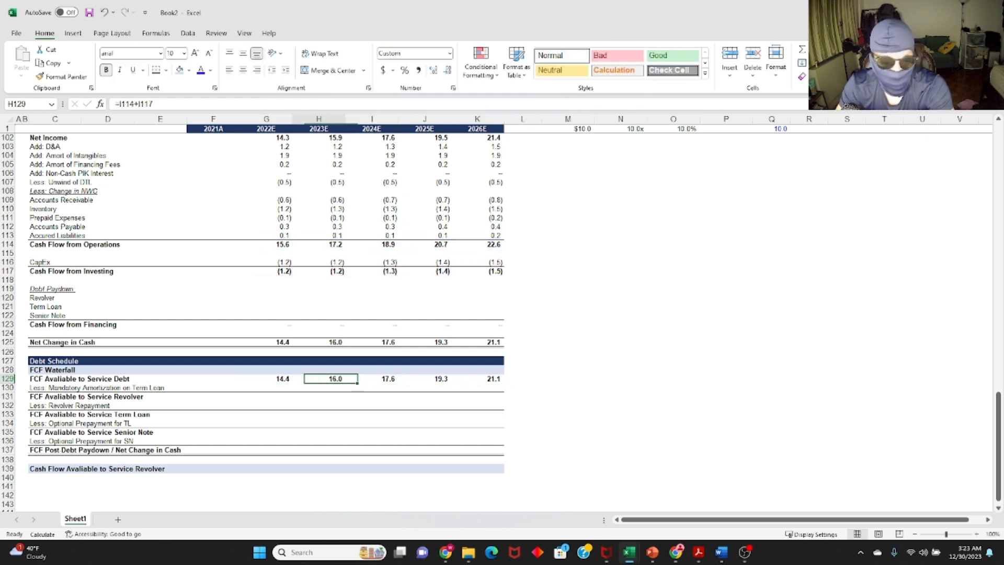
key(F2)
key(Escape)
key(Left)
key(F2)
key(Tab)
key(Right)
key(Left)
key(Left)
Calculate 2022E FCF Avaliable to Service Revolver in G131 as =SUM(G129:G130).
key(Down)
key(Down)
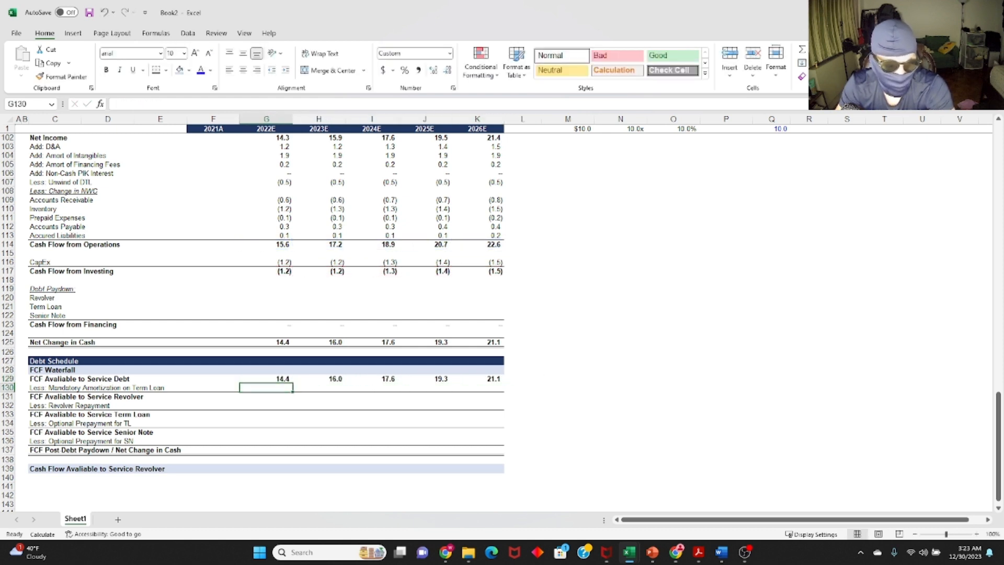
key(Up)
key(Down)
key(Down)
key(Up)
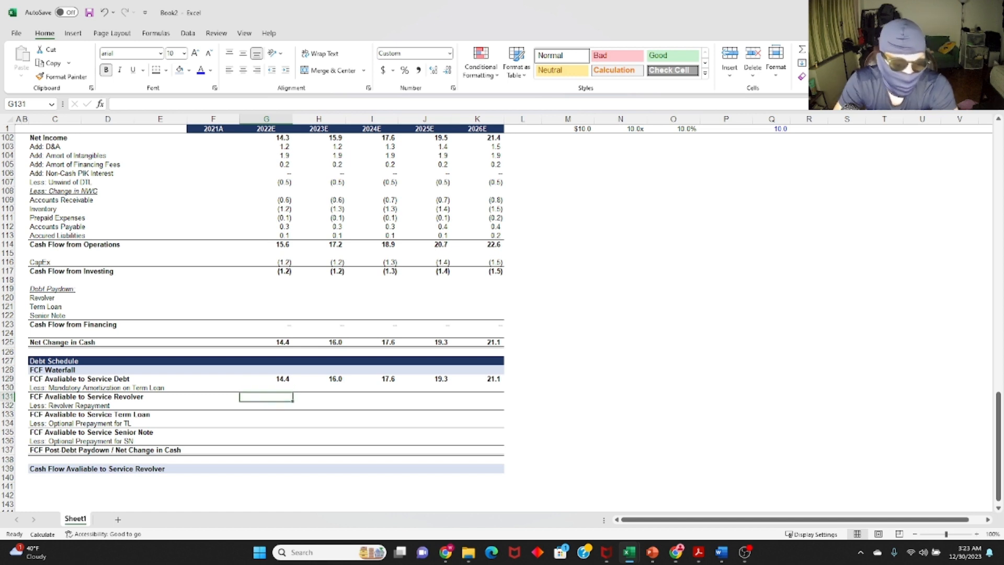
text(=sum()
key(Up)
key(shift+Up)
text())
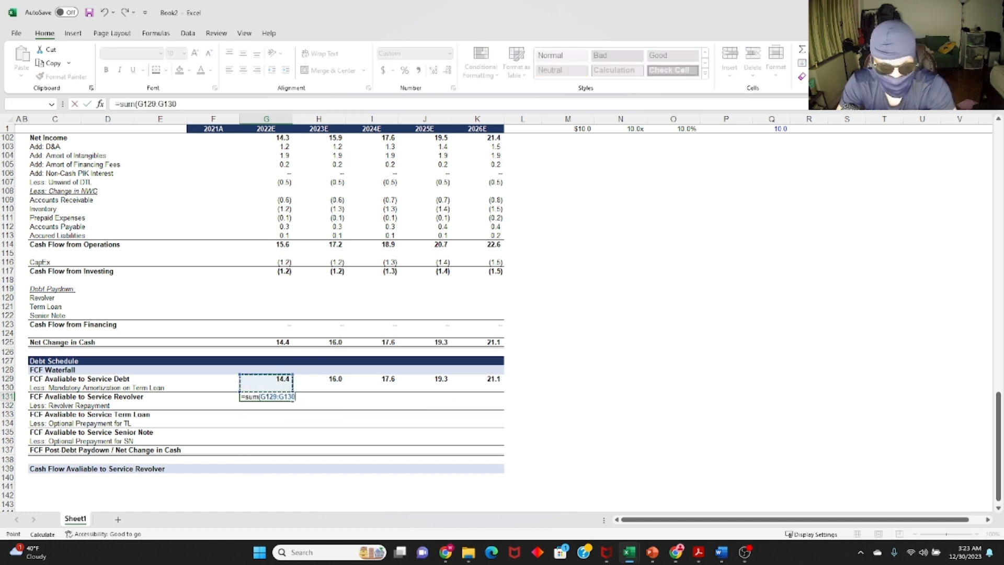
key(ctrl+Return)
Copy the FCF Avaliable to Service Revolver formula from G131 across the remaining forecast years to K131.
key(ctrl+c)
key(shift+Right)
key(shift+Right)
key(shift+Right)
key(shift+Right)
key(ctrl+v)
key(Down)
key(Up)
Copy the G131:K131 subtotal formulas into the Term Loan, Senior Note and FCF Post Debt Paydown rows (133, 135 and 137).
key(shift+Right)
key(shift+Right)
key(shift+Right)
key(shift+Right)
key(ctrl+c)
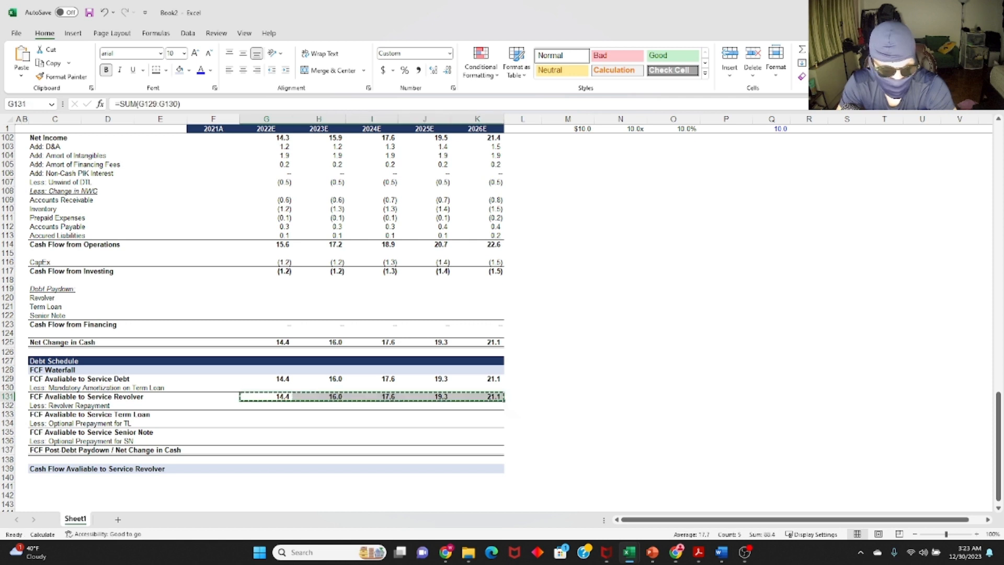
key(Down)
key(Down)
key(ctrl+v)
key(Down)
key(Down)
key(ctrl+v)
key(Down)
key(Down)
key(ctrl+v)
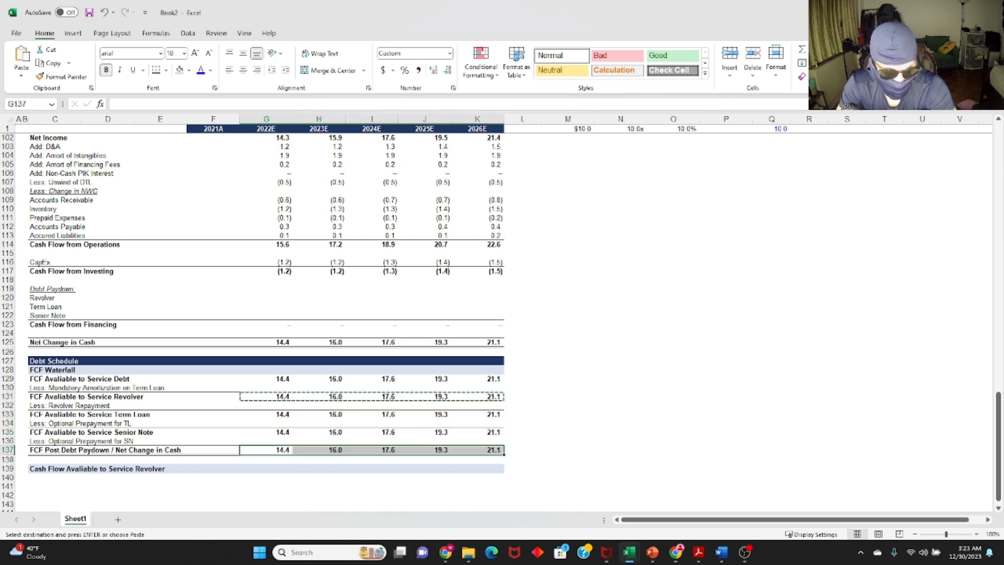
key(Escape)
key(shift+Right)
key(shift+Right)
key(shift+Right)
key(shift+Right)
key(alt)
key(Escape)
key(Down)
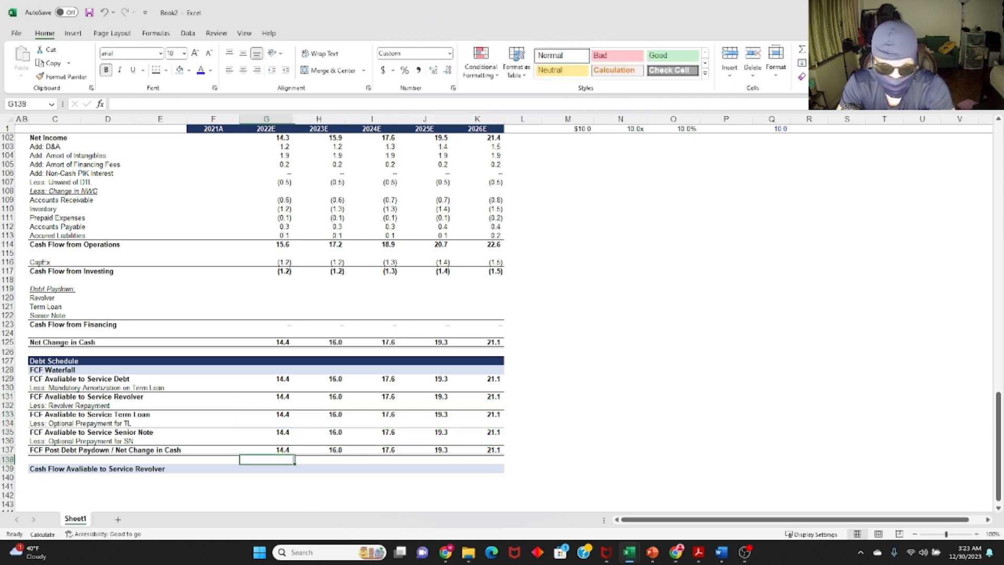
Link 2022E Cash Flow Avaliable to Service Revolver in G139 to the waterfall's FCF Avaliable to Service Revolver, =G131.
scroll(285, 430, down, 3)
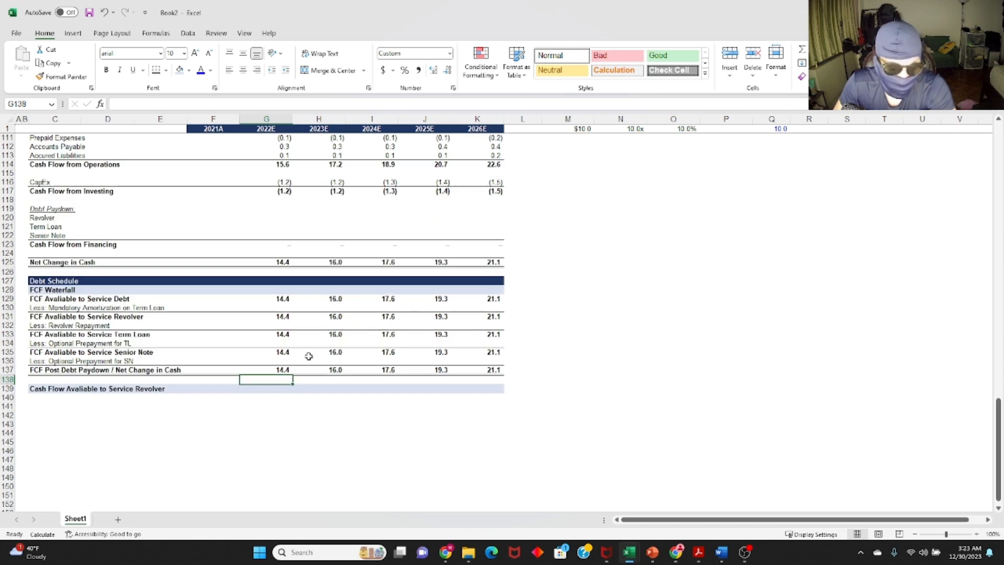
scroll(154, 371, down, 1)
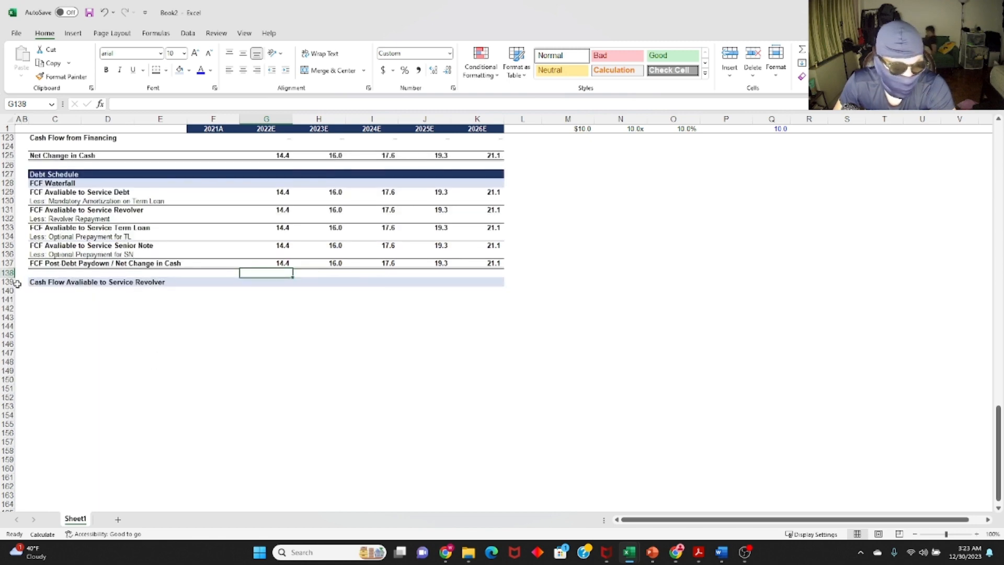
click(57, 291)
key(Up)
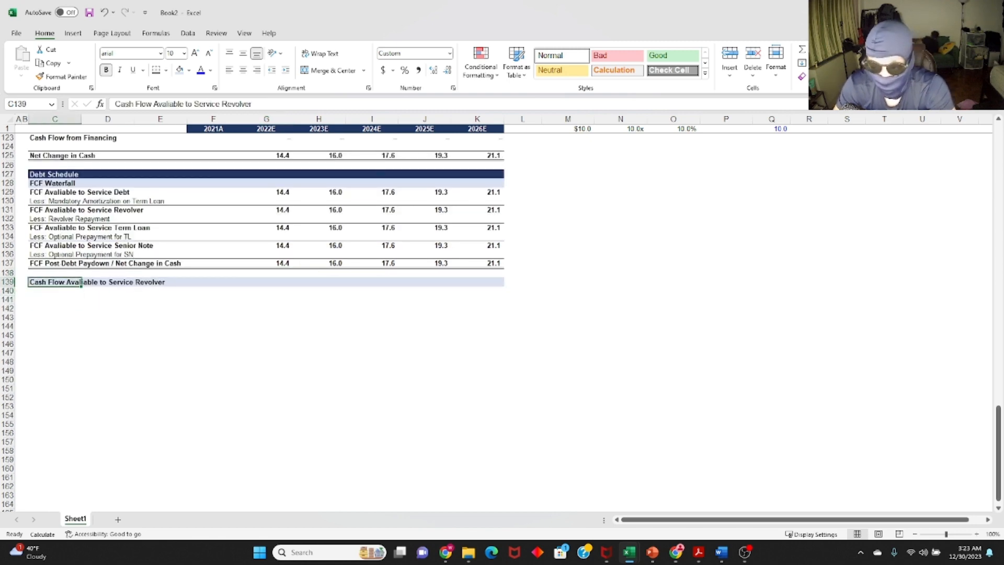
key(Right)
key(Right)
key(Right)
key(Right)
key(Right)
key(Left)
text(=)
key(Up)
key(Up)
key(Up)
key(Up)
key(Up)
key(Up)
key(Up)
key(Up)
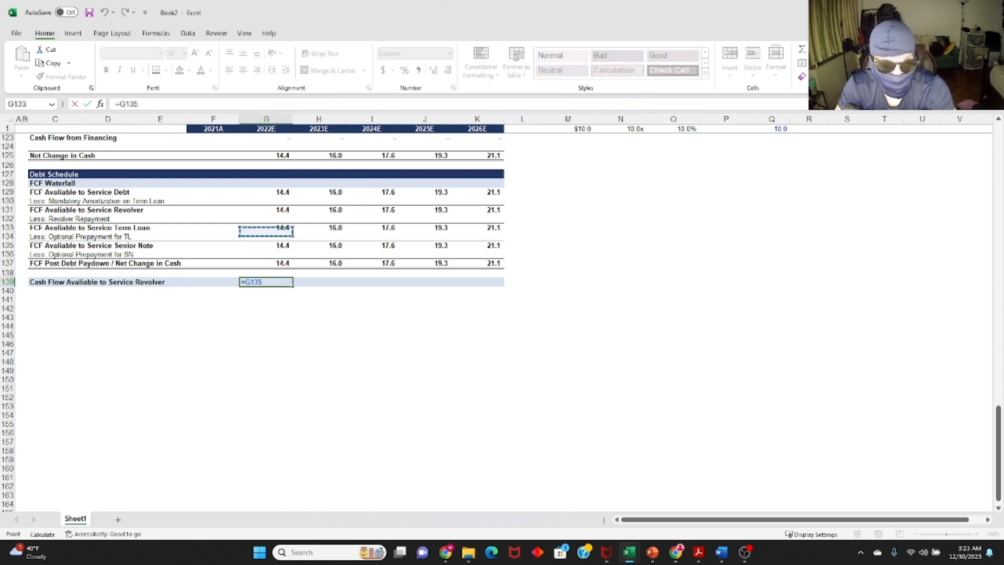
key(ctrl+Return)
Copy the Cash Flow Avaliable to Service Revolver link from G139 across to K139.
key(ctrl+c)
key(shift+Right)
key(shift+Right)
key(shift+Right)
key(shift+Right)
key(ctrl+v)
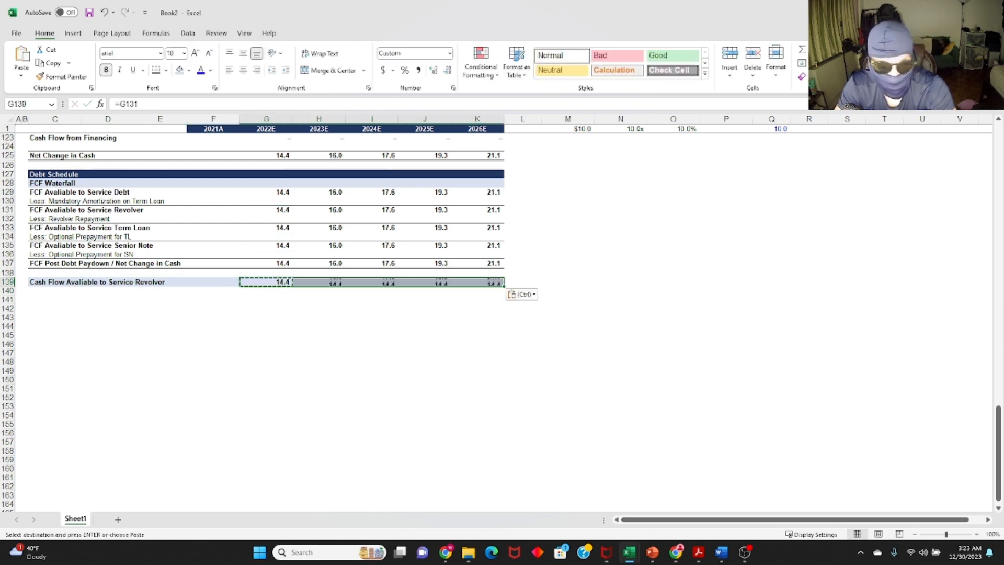
Check the cell references in the Cash Flow Avaliable to Service Revolver formulas across 2022E–2026E.
key(Left)
key(Right)
key(F2)
key(Tab)
key(F2)
key(Tab)
key(F2)
key(Tab)
key(F2)
key(Tab)
key(F2)
key(Escape)
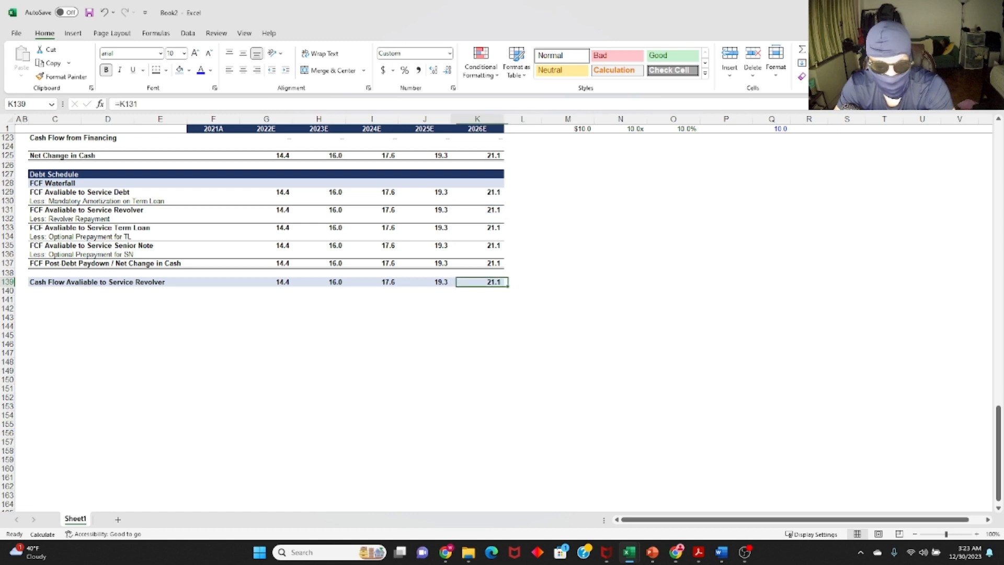
Enter the labels Beginning Revolver Balance, Less: Repayment / Drawdown and Ending Revolver Balance in C140:C142.
key(ctrl+Left)
key(ctrl+Left)
key(Down)
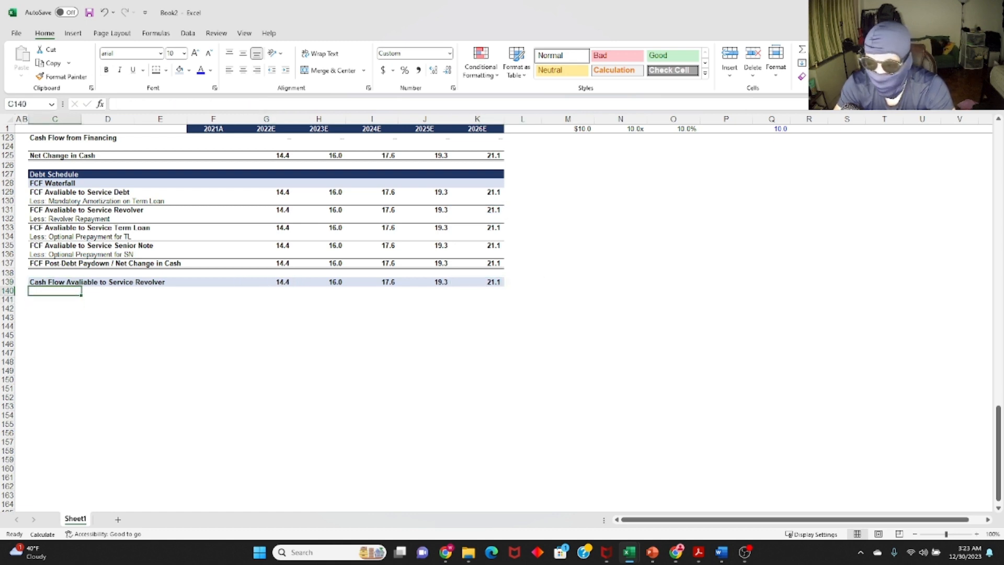
text(Beginning Revolver Balance)
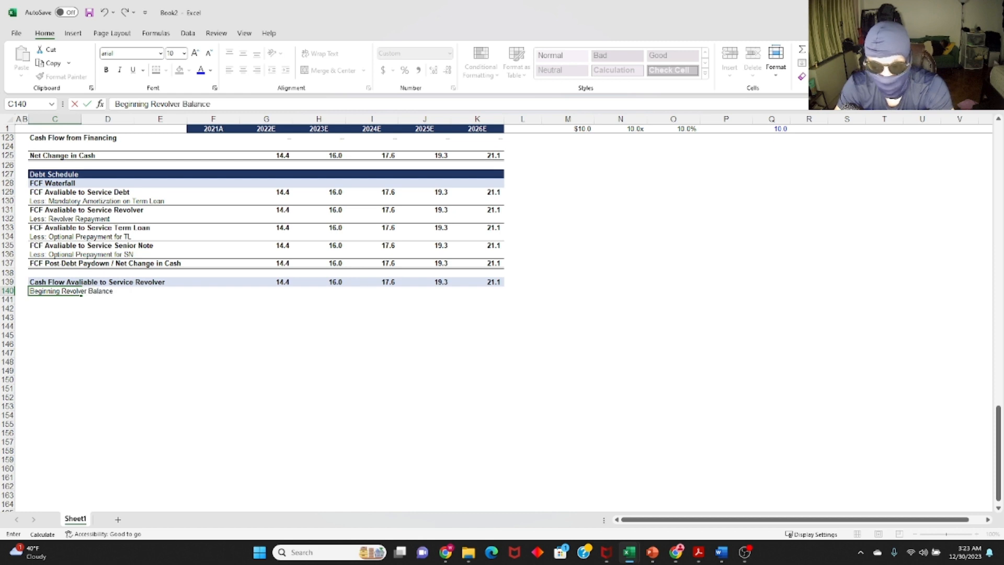
key(Return)
text(Less: Rep)
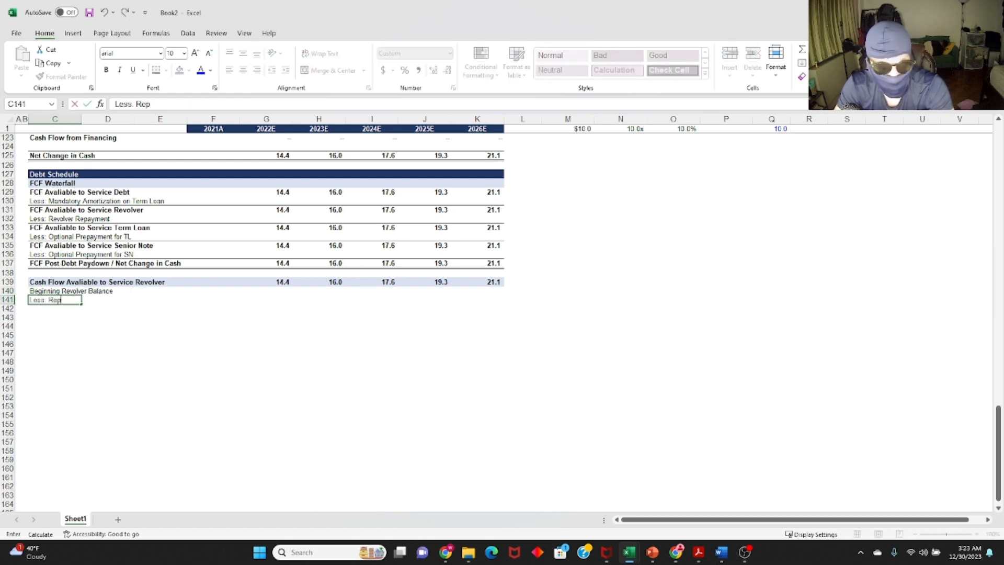
text(ayment / Draw)
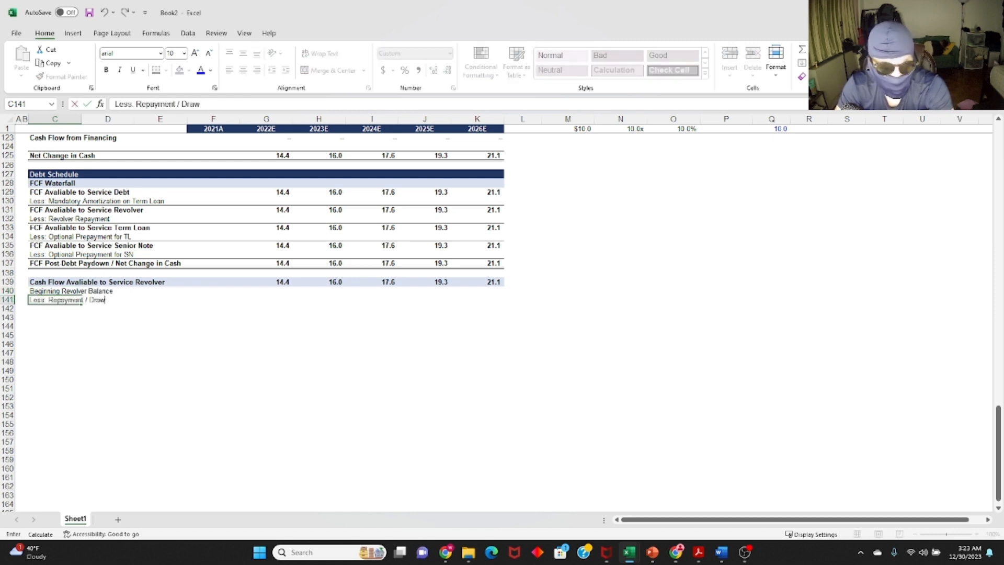
text(down)
key(Return)
text(Ending Revolver)
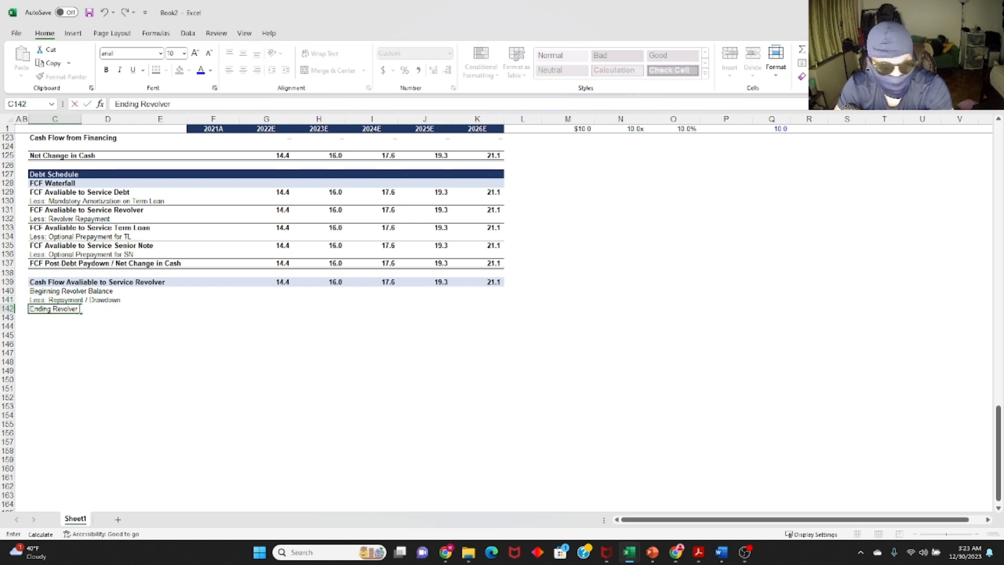
text( Balance)
key(Return)
Make the Ending Revolver Balance label bold and add a top border across C142:K142.
key(Up)
key(ctrl+b)
key(ctrl+shift+Right)
key(Down)
key(Up)
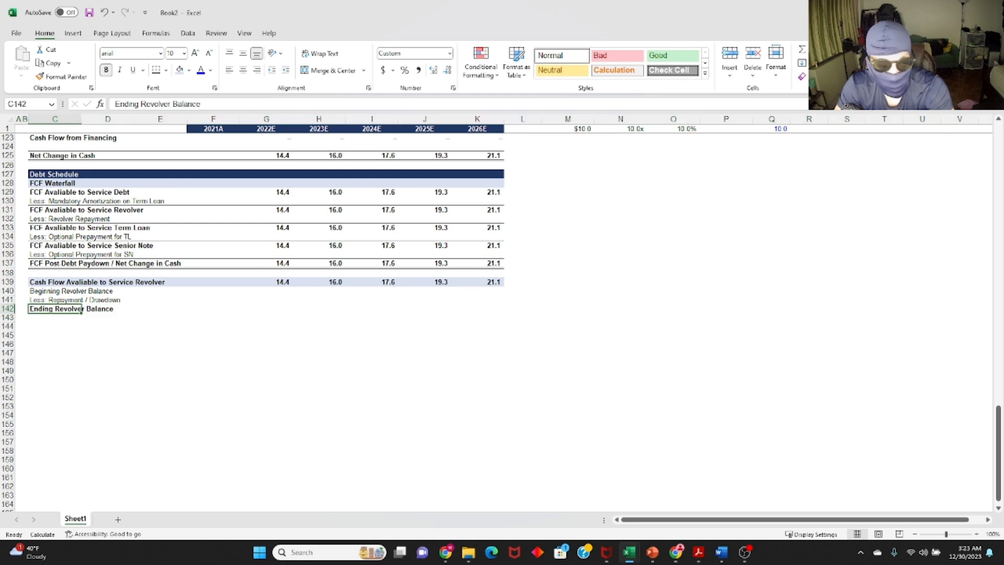
key(shift+Right)
key(shift+Right)
key(shift+Right)
key(shift+Right)
key(shift+Right)
key(shift+Right)
key(shift+Right)
key(shift+Right)
key(alt+h)
key(b)
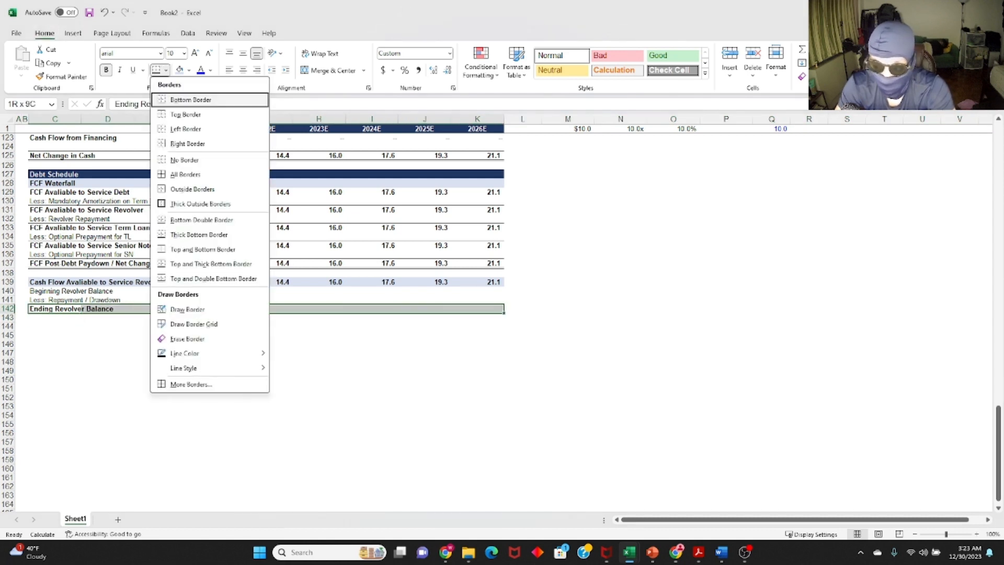
key(p)
Add the labels Interest Rate in C143 and Interest Expense in C144 below the ending revolver balance.
key(Down)
key(Down)
text(I)
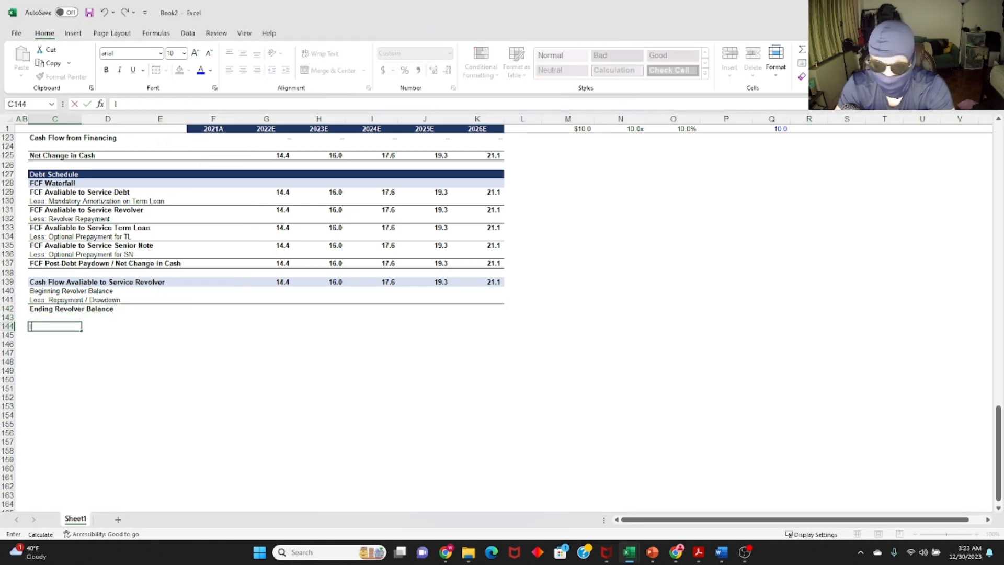
key(Escape)
key(Up)
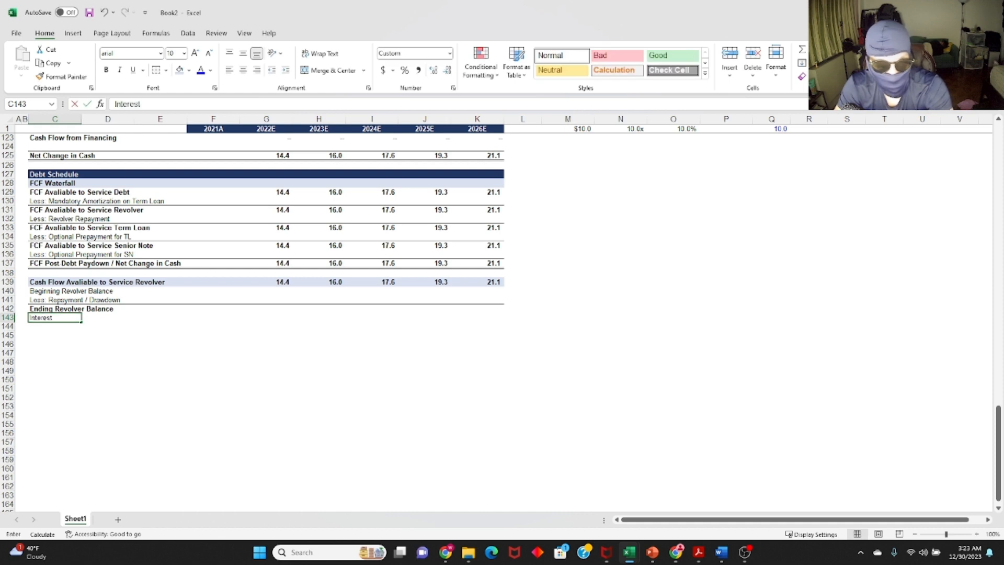
key(Return)
text(Interest )
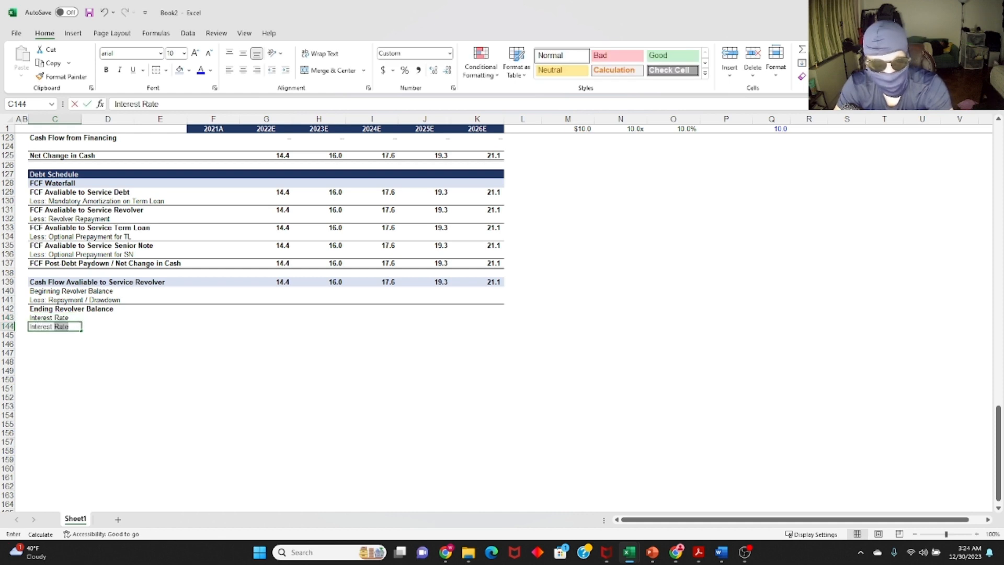
text(Expense)
key(Return)
Add the labels Max Capacity in C146 and Avaliable Capacity in C147.
key(Down)
text(Max)
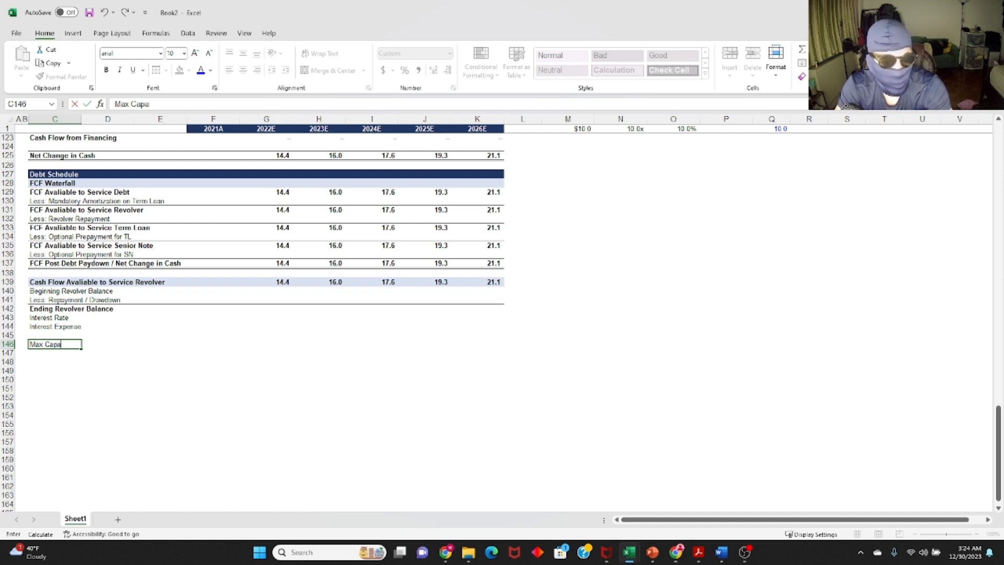
key(Return)
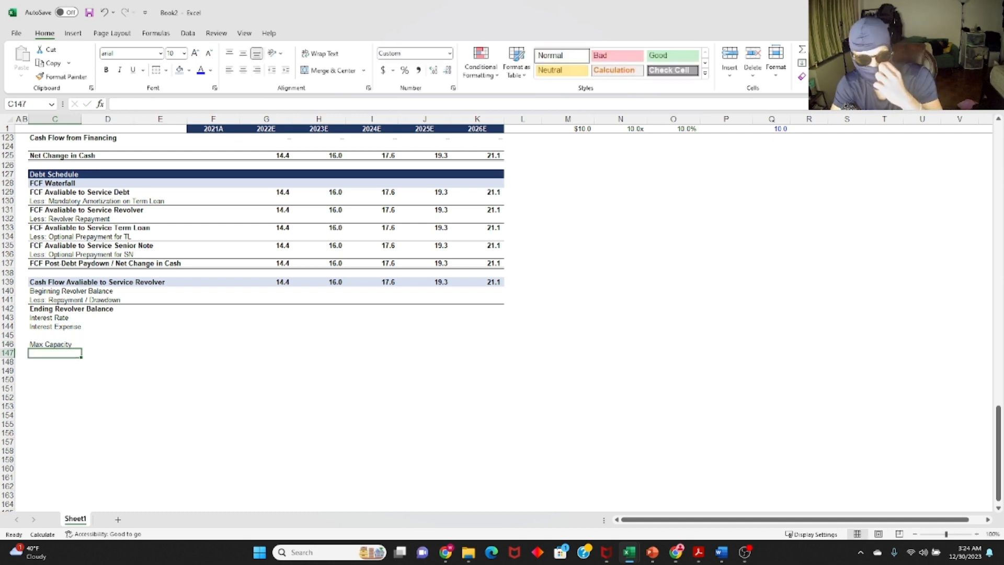
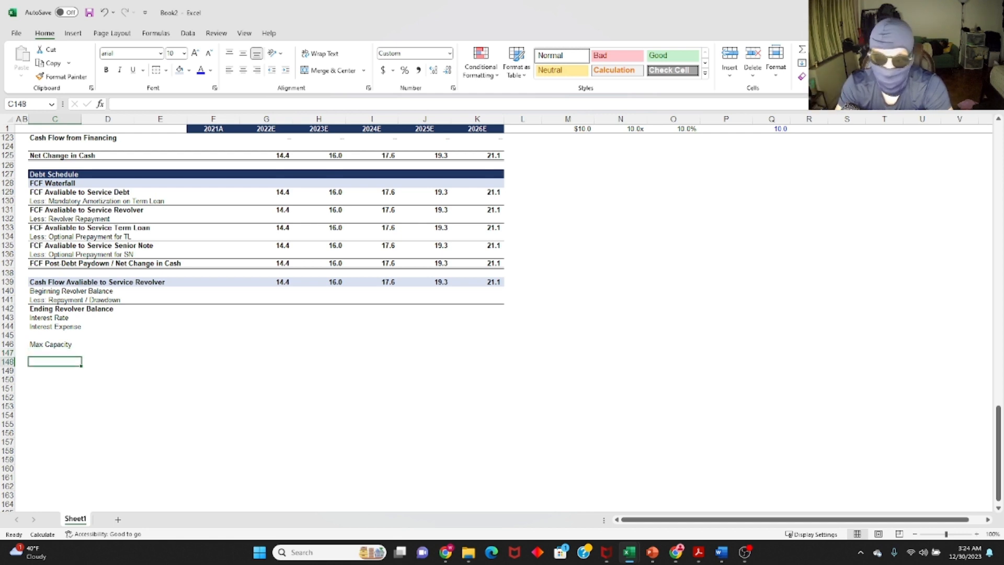
text(Avaliabl)
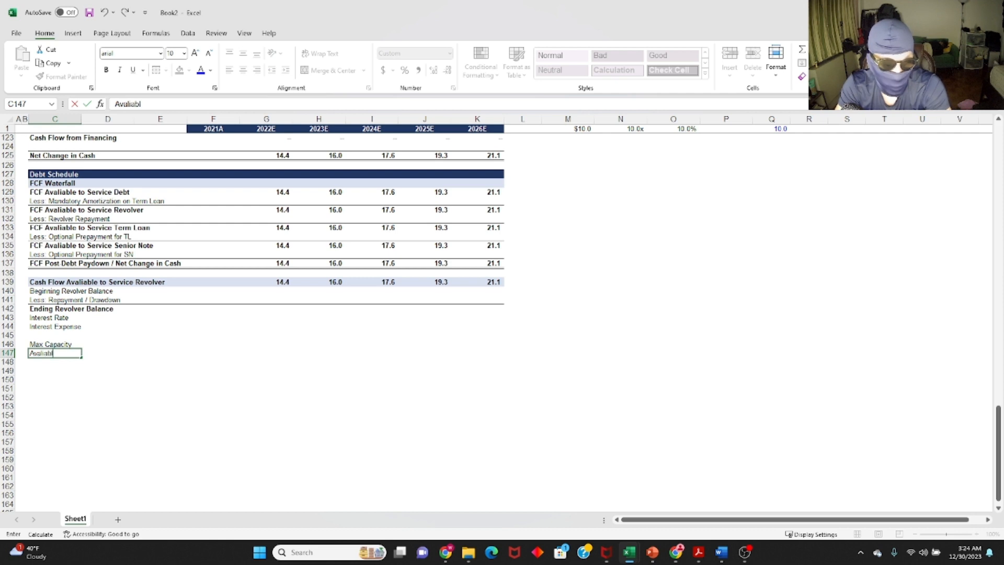
key(Escape)
text(A)
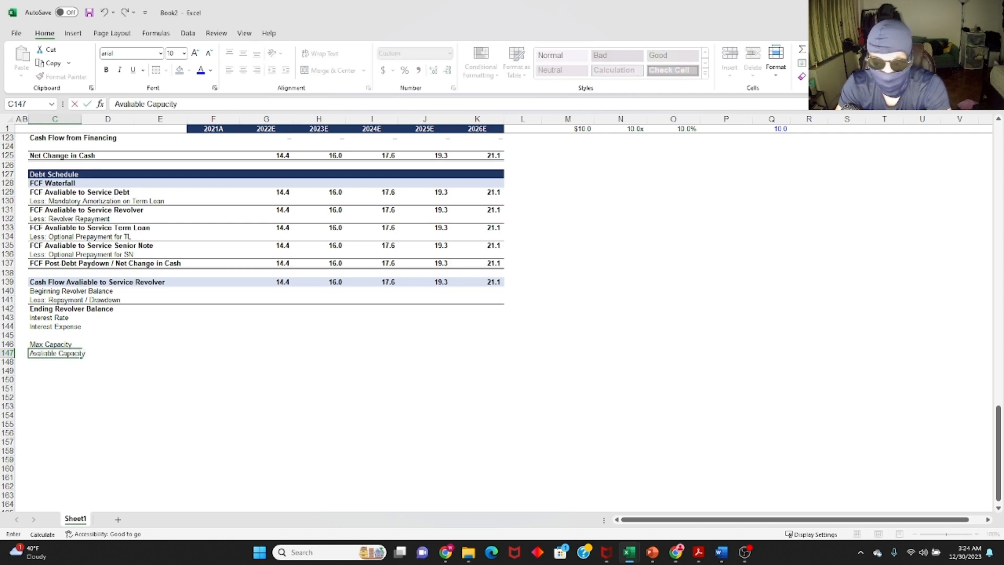
key(Return)
Enter 1 as the Max Capacity multiple in E146.
key(Up)
key(Up)
key(Right)
key(Right)
key(Left)
key(Right)
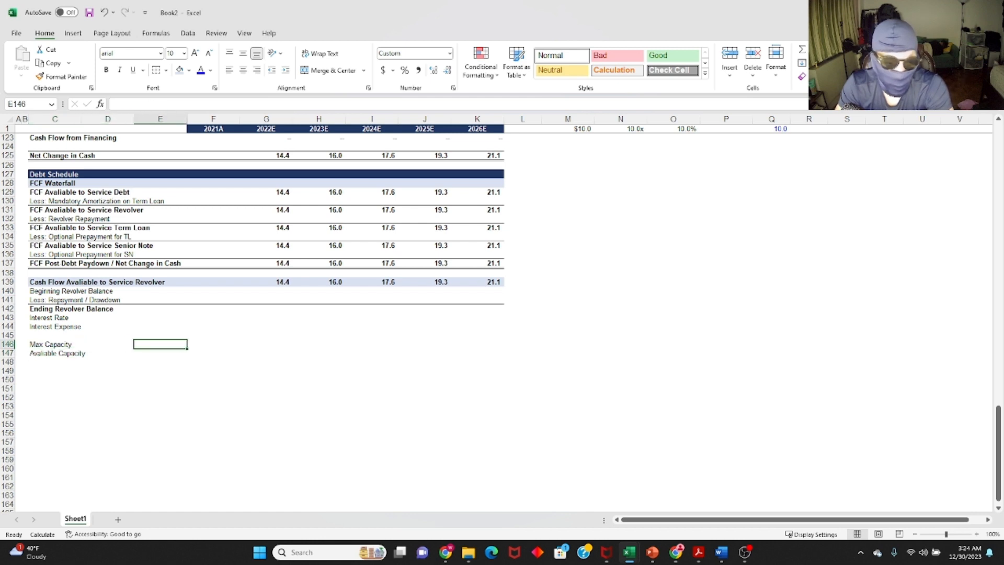
text(=)
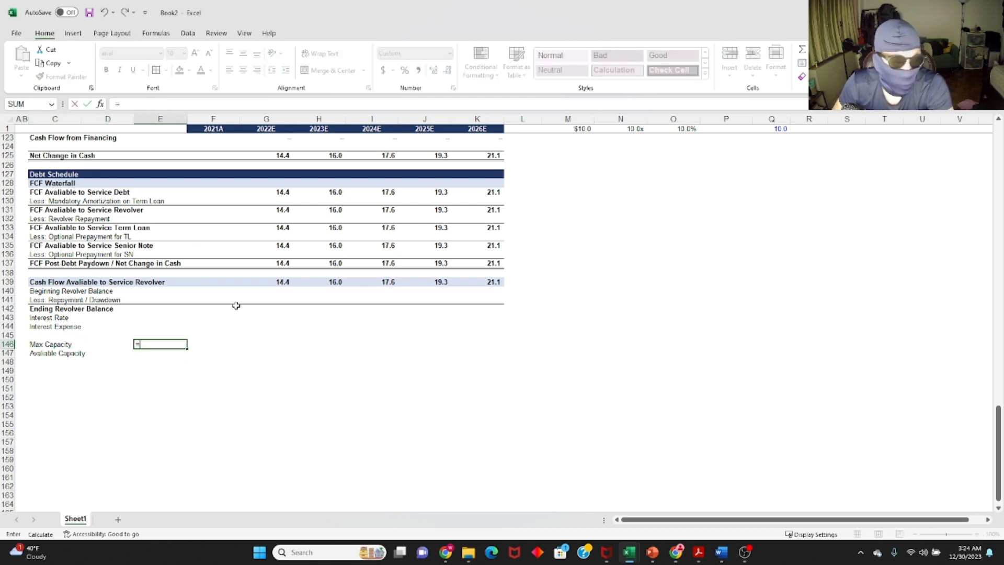
key(Escape)
text(1)
key(Return)
key(Up)
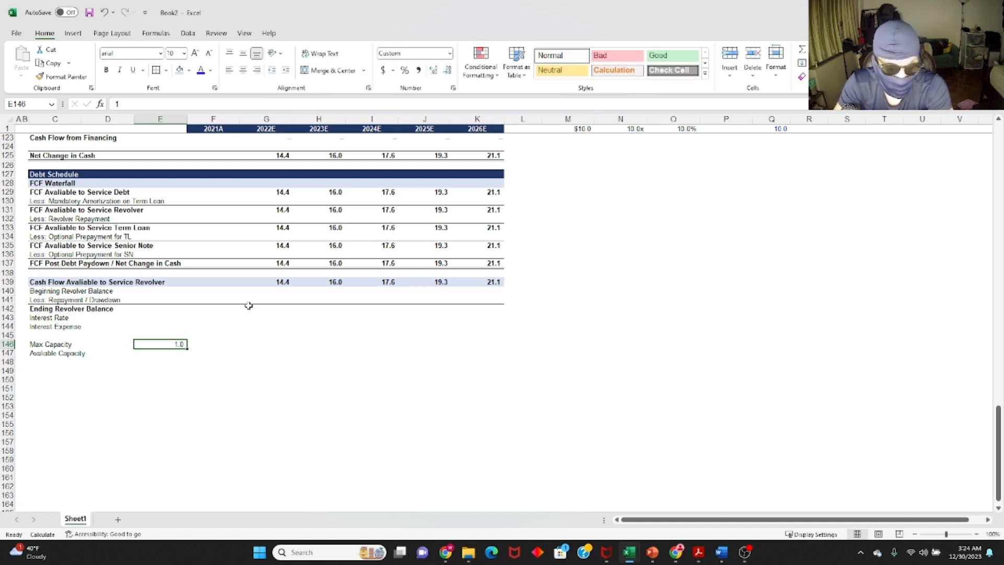
Apply the multiple (x) number format from N1 to the Max Capacity input in E146, pasting formats only.
click(639, 130)
key(ctrl+c)
click(173, 344)
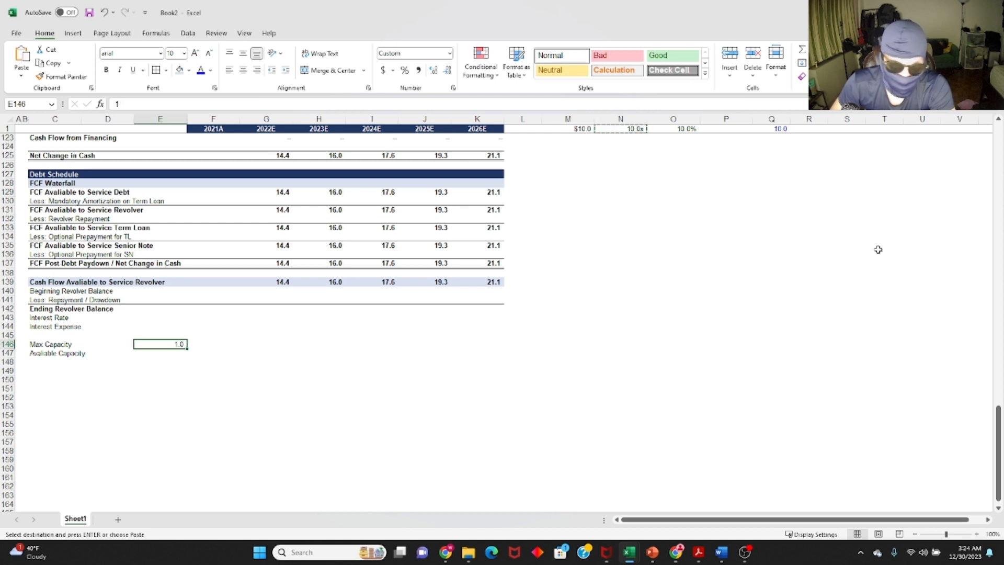
key(ctrl+alt+v)
key(t)
key(Return)
key(Escape)
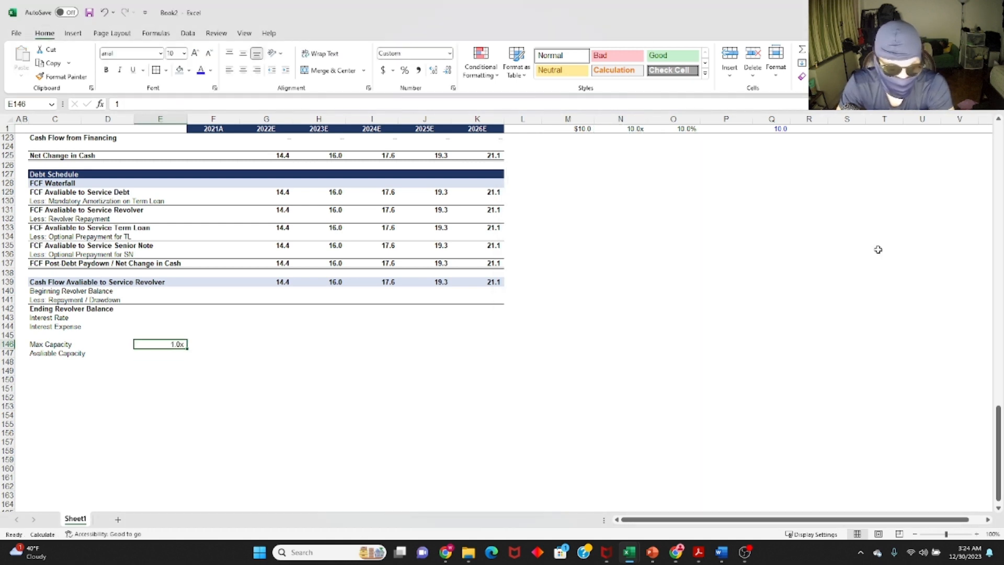
Color the Max Capacity multiple in E146 blue as a hardcoded input.
key(alt)
key(h)
key(f)
key(c)
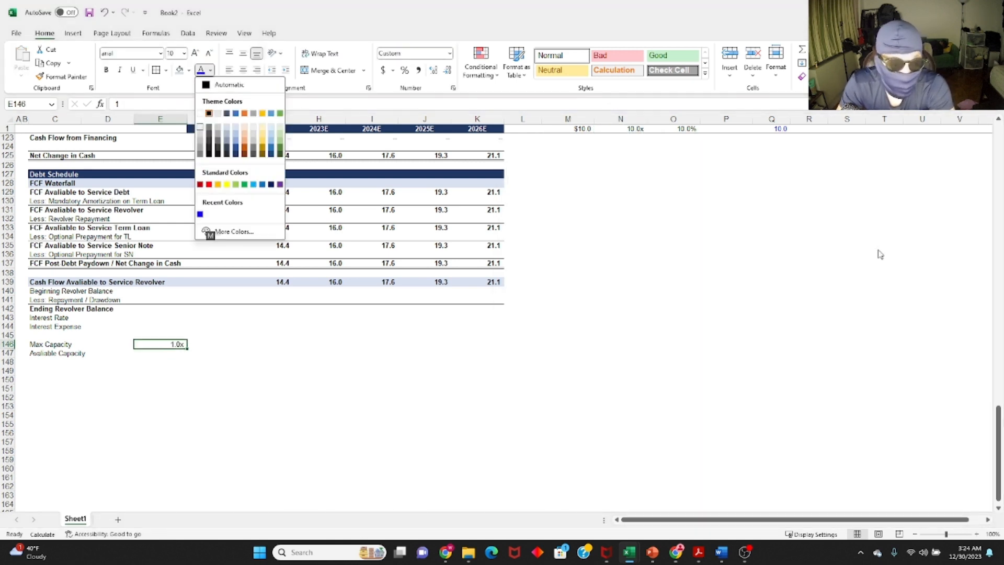
key(Return)
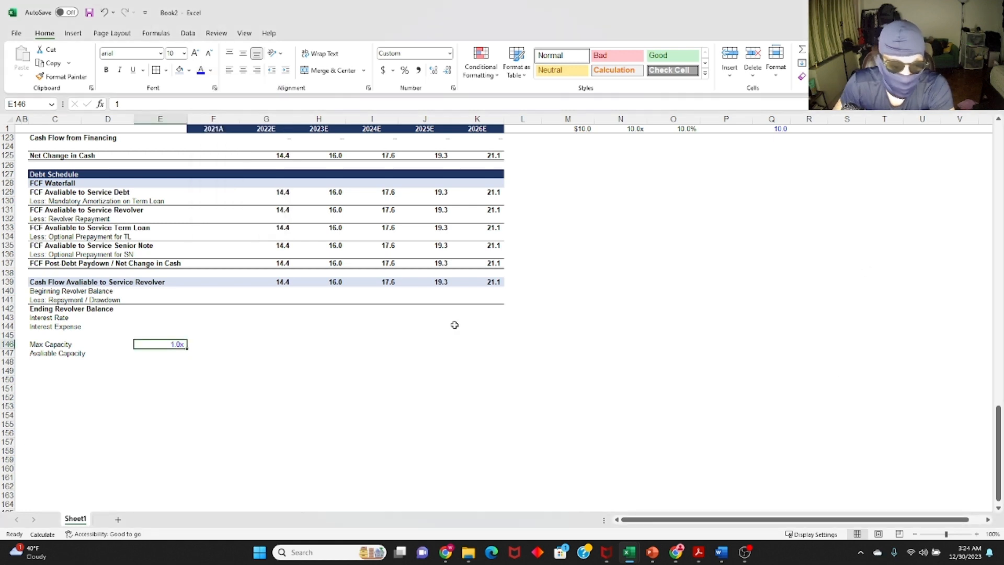
Calculate the 2022E Max Capacity in G146 by multiplying its 1.0x multiple in E146 by the 2021 EBITDA in F16.
click(244, 354)
click(261, 337)
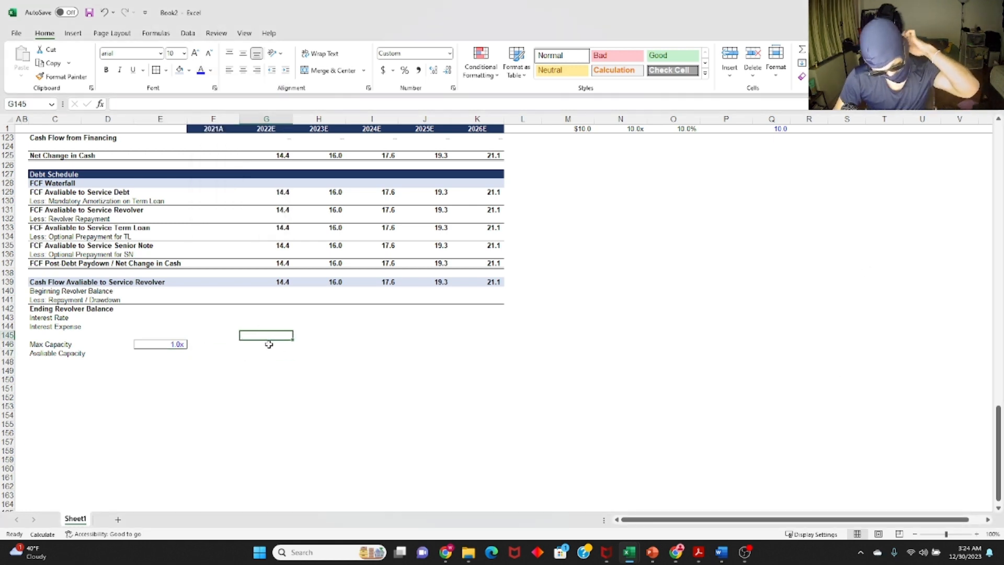
click(268, 347)
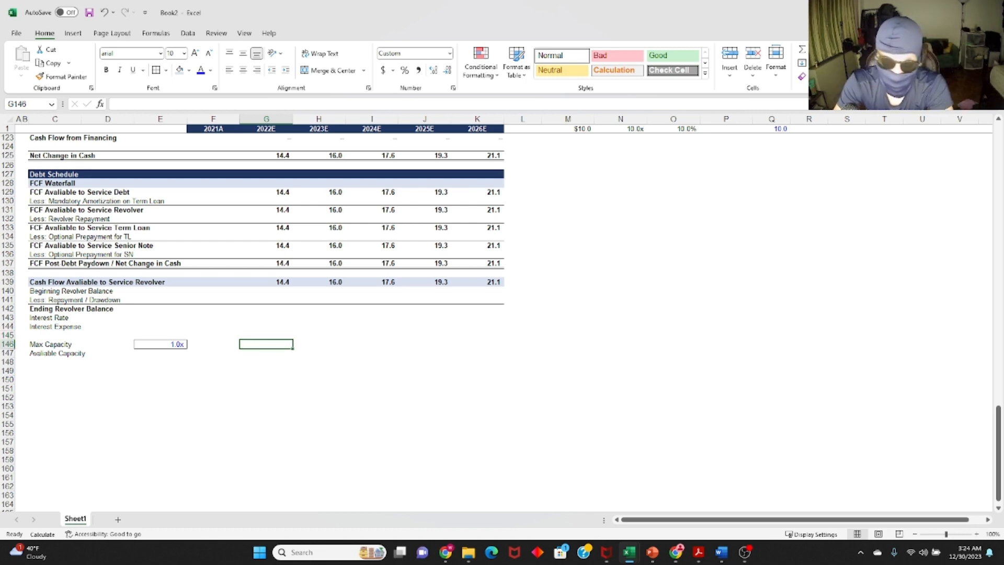
text(=)
key(Left)
key(Left)
text(*)
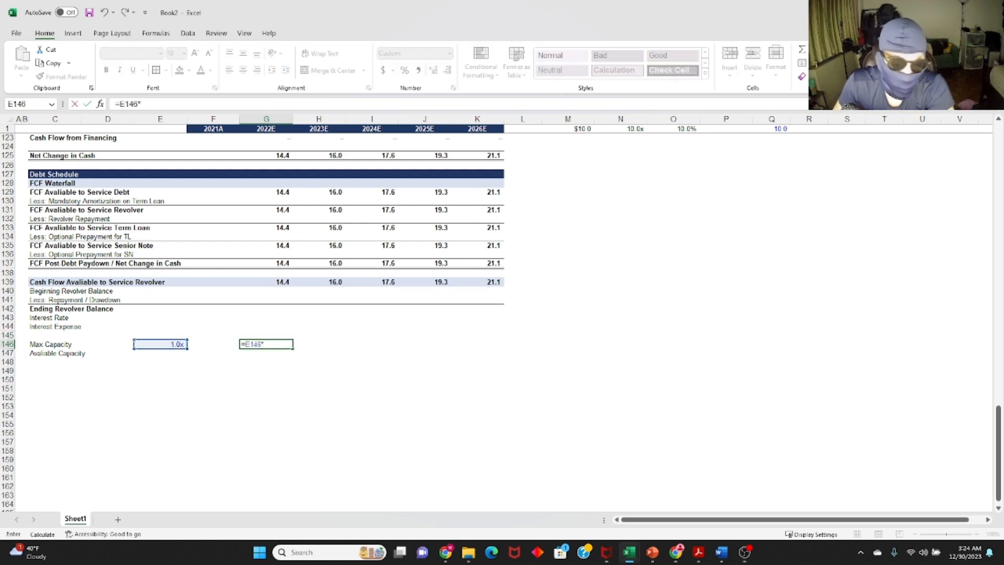
scroll(213, 352, up, 20)
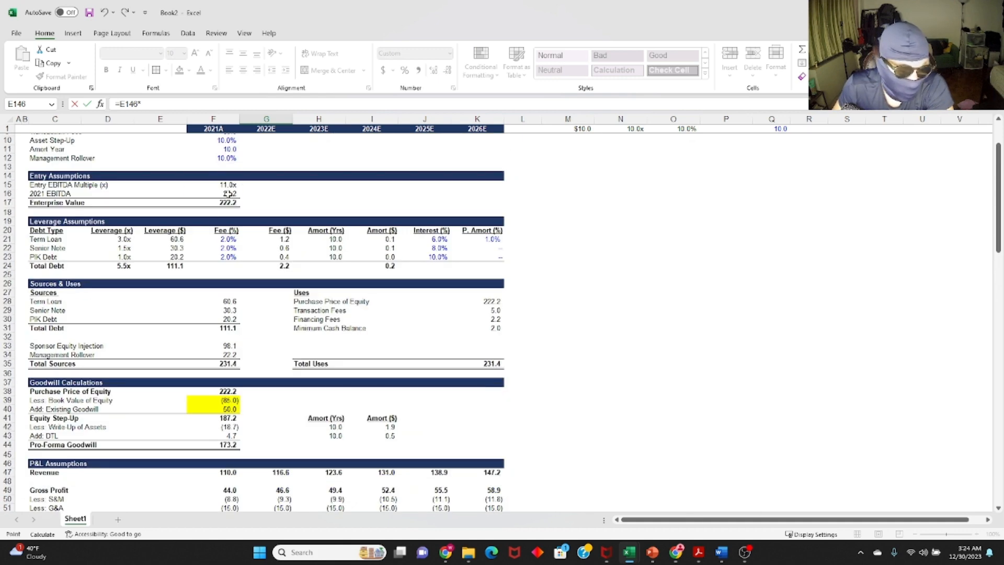
click(229, 195)
key(Return)
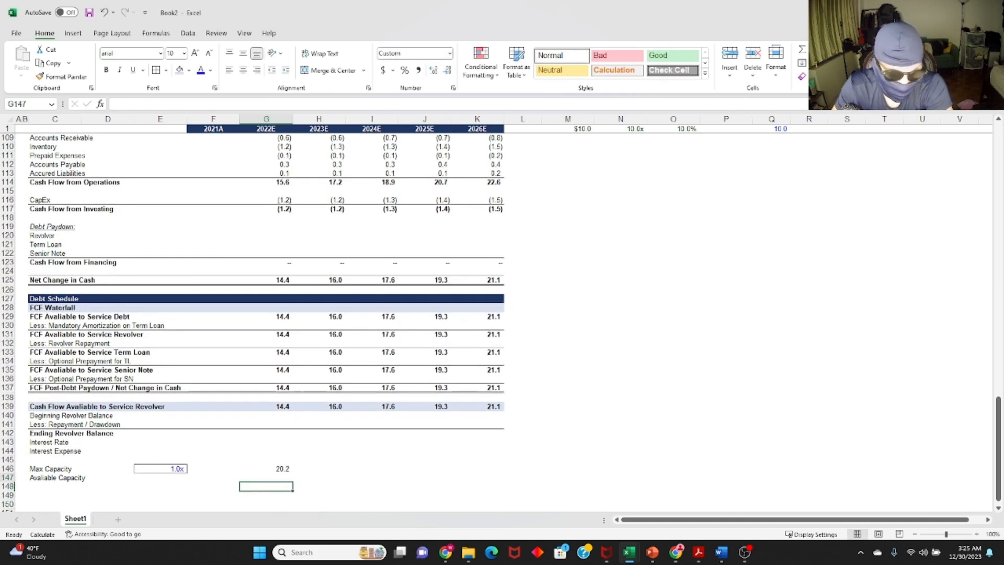
Make both references in the 2022E Max Capacity formula absolute, giving =$E$146*$F$16.
key(Up)
key(F2)
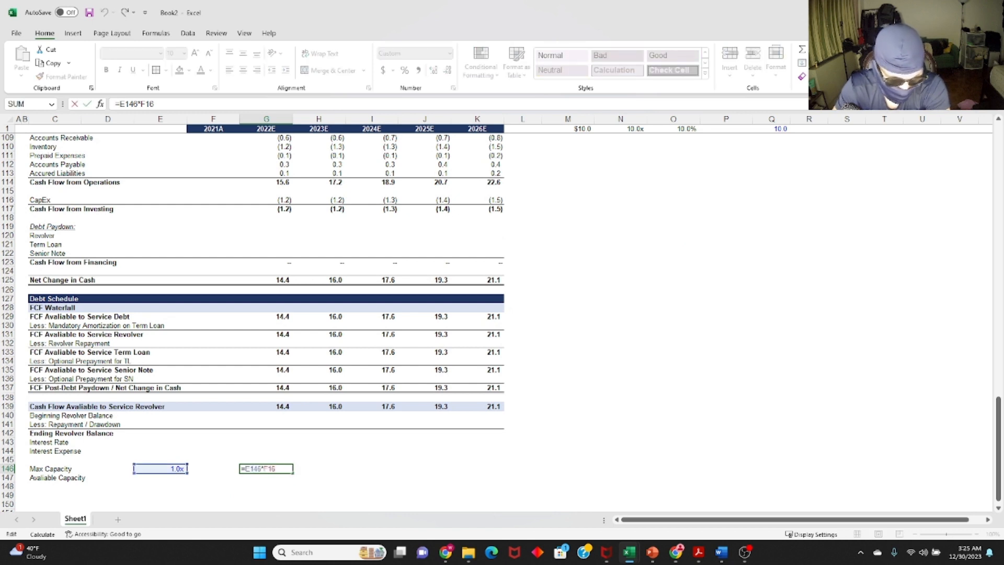
key(F4)
key(ctrl+Return)
Copy the 2022E Max Capacity formula across the row through 2026E.
key(ctrl+c)
key(shift+Right)
key(shift+Right)
key(shift+Right)
key(shift+Right)
key(ctrl+v)
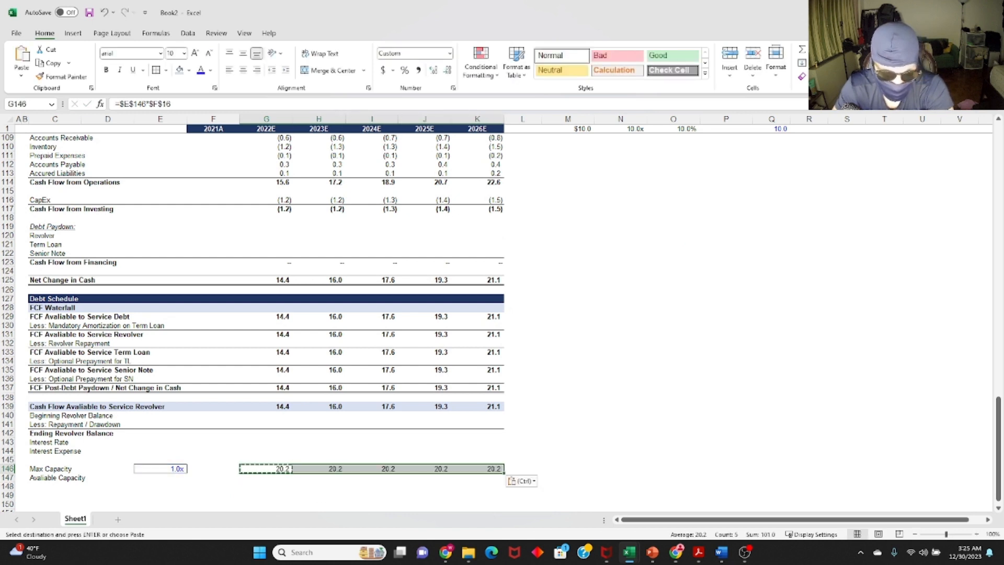
key(Escape)
key(Right)
key(Right)
key(Right)
key(Right)
key(Right)
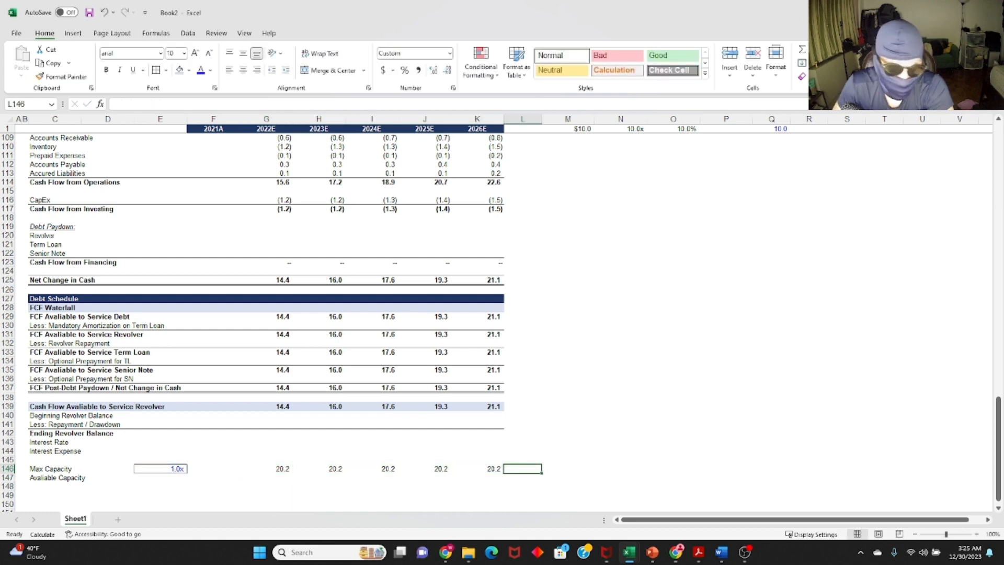
Calculate the 2022E Available Capacity in G147 as Max Capacity less Beginning Revolver Balance, =G146-G140.
scroll(334, 390, down, 5)
click(283, 329)
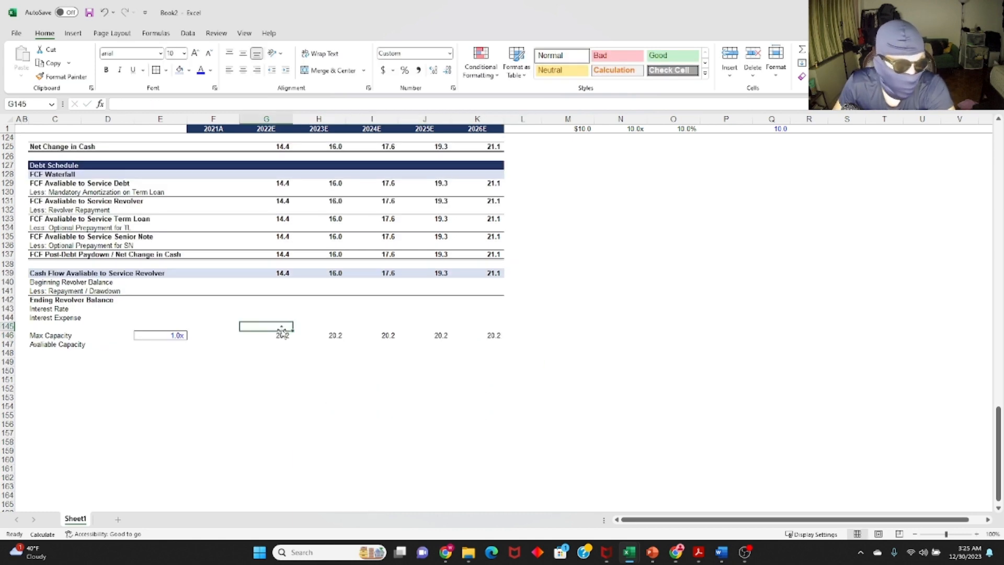
click(281, 335)
click(280, 345)
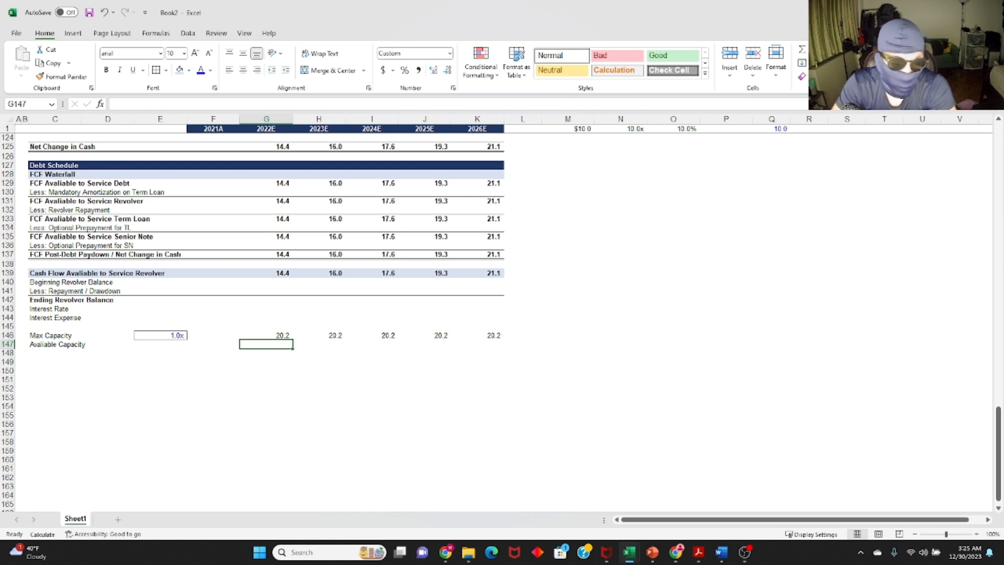
text(=)
key(Up)
text(-)
key(Up)
key(Up)
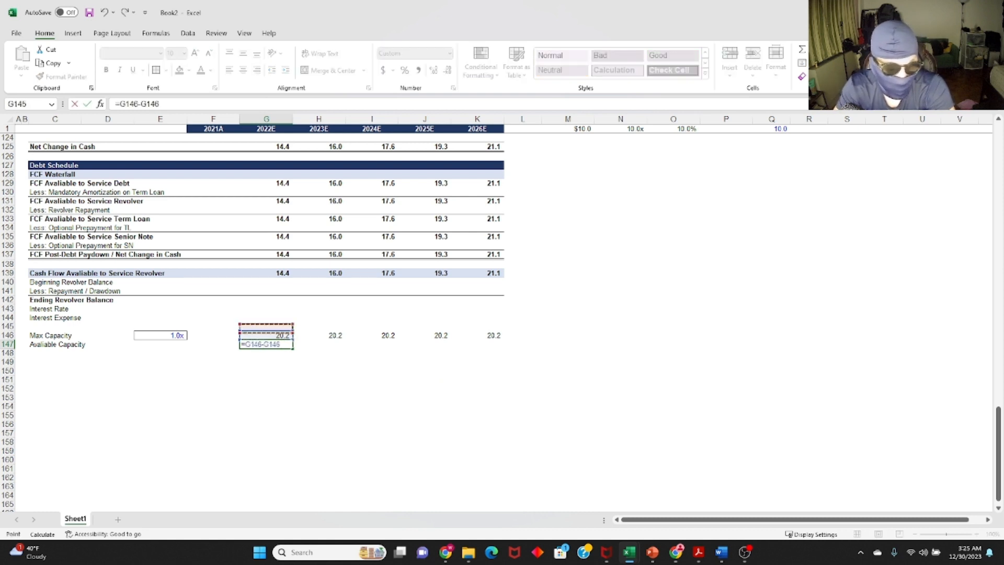
key(Up)
key(Up)
key(Up)
key(Up)
key(Up)
key(ctrl+Return)
Copy the 2022E Available Capacity formula across the row through 2026E.
key(ctrl+c)
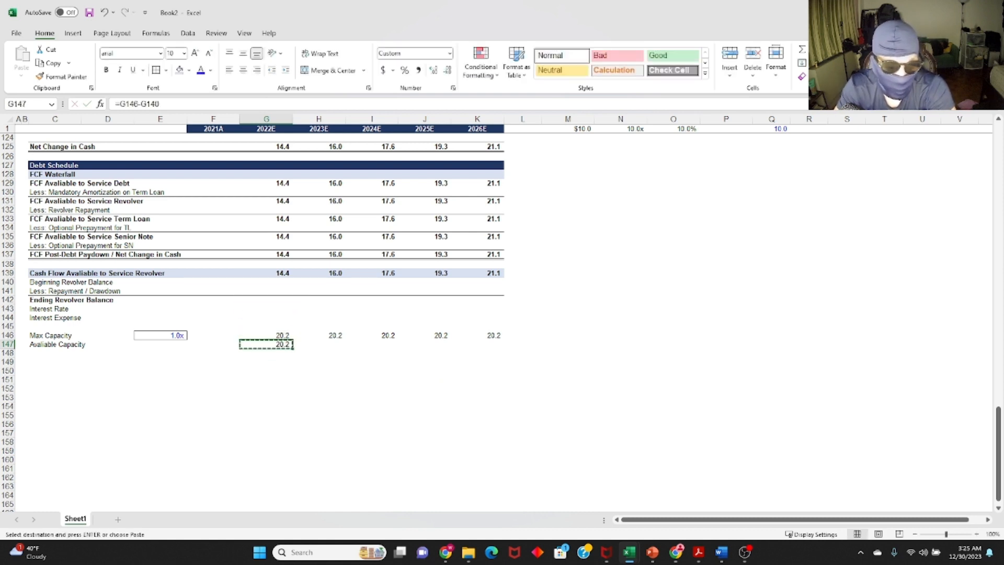
key(Up)
key(ctrl+Right)
key(Down)
key(ctrl+shift+Left)
key(ctrl+v)
key(Escape)
Check the cell references of the copied Available Capacity formulas in the forecast years.
key(Left)
key(ctrl+Left)
key(F2)
key(Escape)
key(Right)
key(F2)
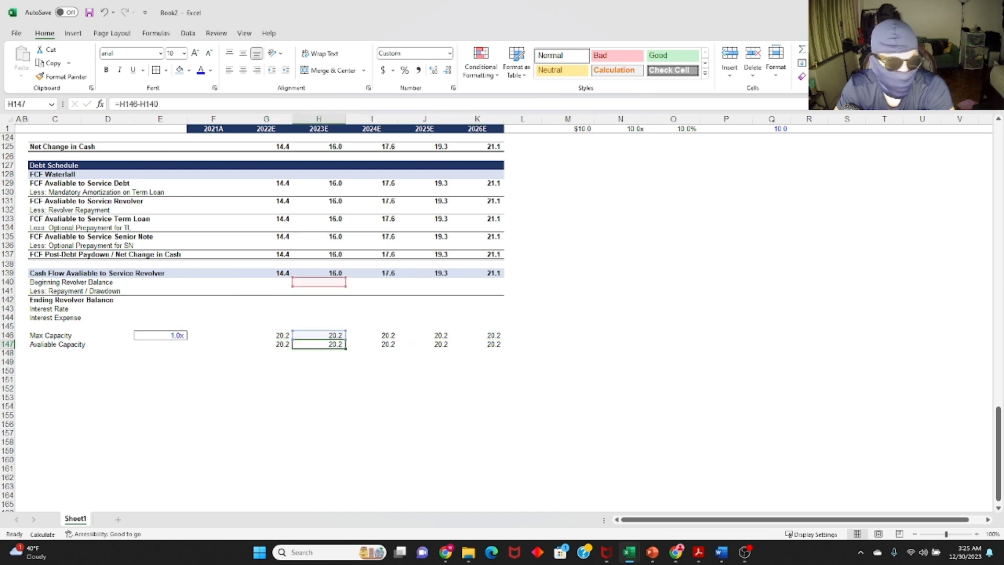
key(Escape)
key(Right)
key(F2)
key(Escape)
key(Right)
key(Right)
key(Left)
key(Left)
key(Left)
key(Left)
Enter 0 as the 2021A Ending Revolver Balance in F142, after checking the balance sheet for a revolver line.
key(Up)
key(Up)
key(Up)
key(Up)
key(Up)
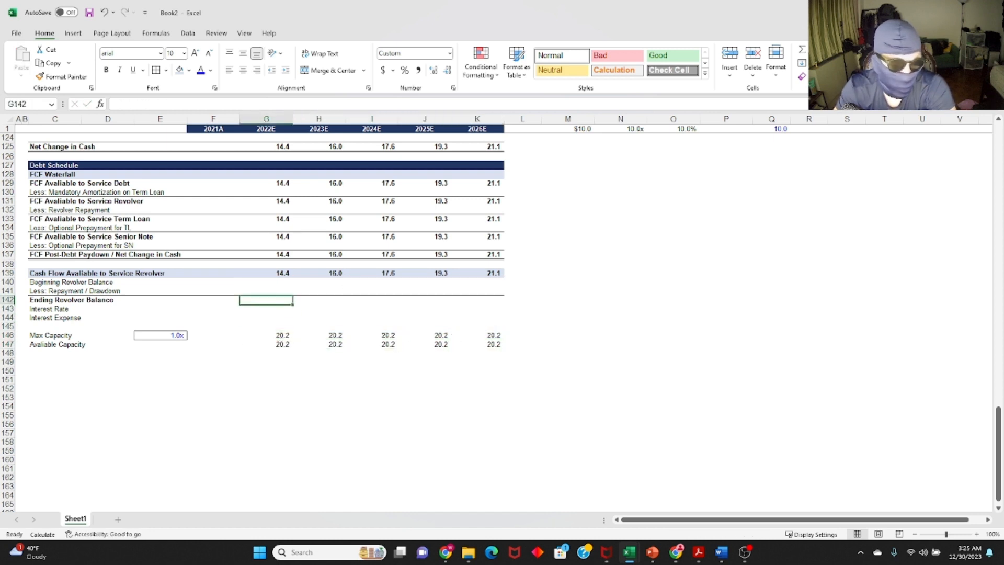
key(Up)
key(Up)
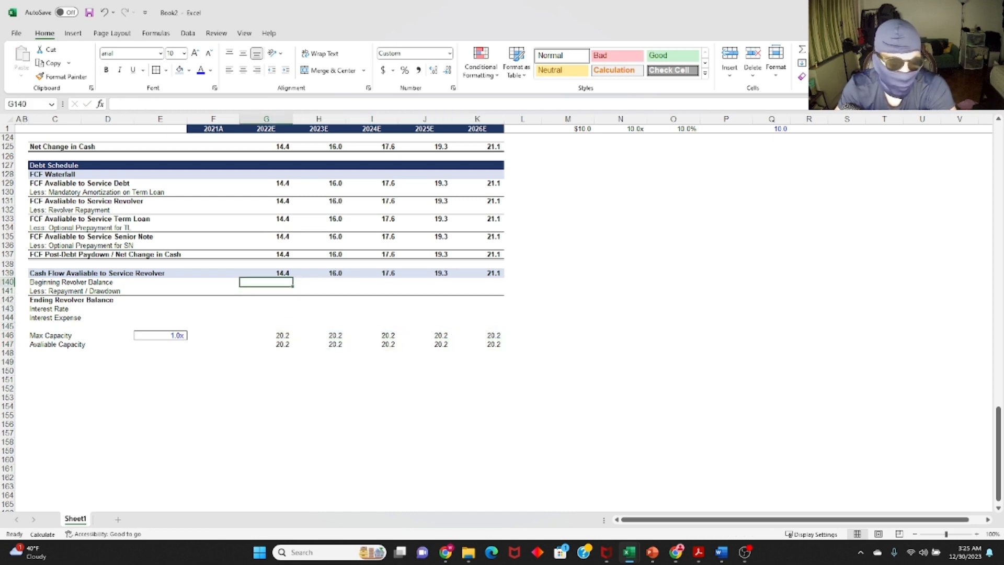
key(Down)
key(Left)
key(Down)
key(Down)
key(Up)
text(=)
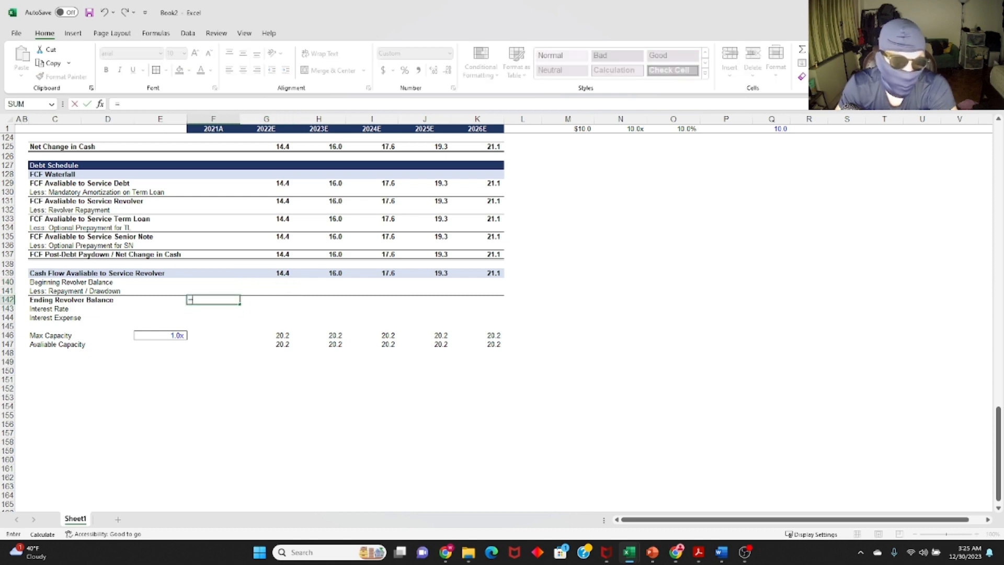
scroll(217, 377, up, 20)
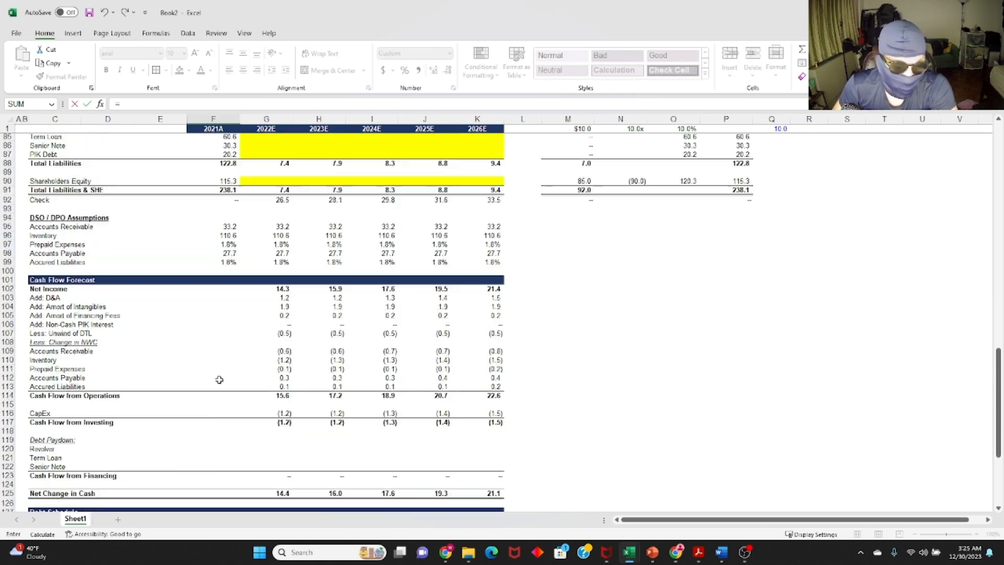
scroll(220, 337, up, 2)
scroll(223, 296, down, 3)
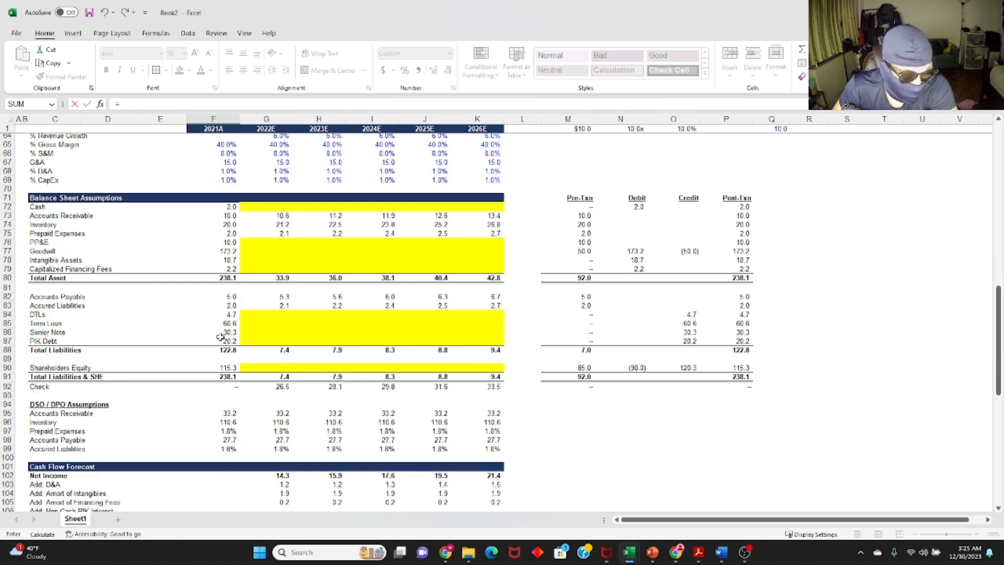
scroll(232, 324, down, 1)
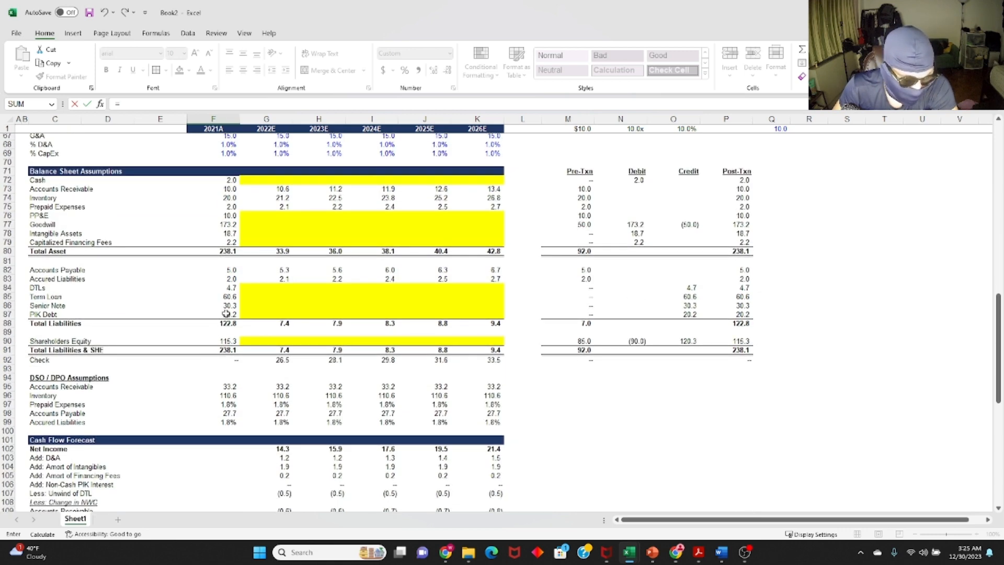
scroll(225, 319, down, 20)
key(Escape)
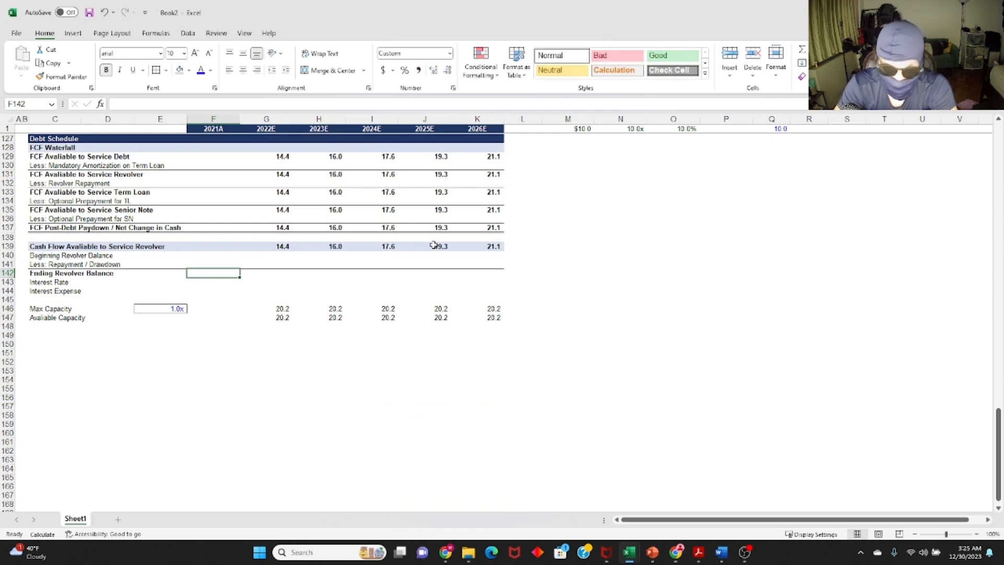
key(Up)
Link the 2022E Beginning Revolver Balance in G140 to the 2021A Ending Revolver Balance with =F142.
key(Right)
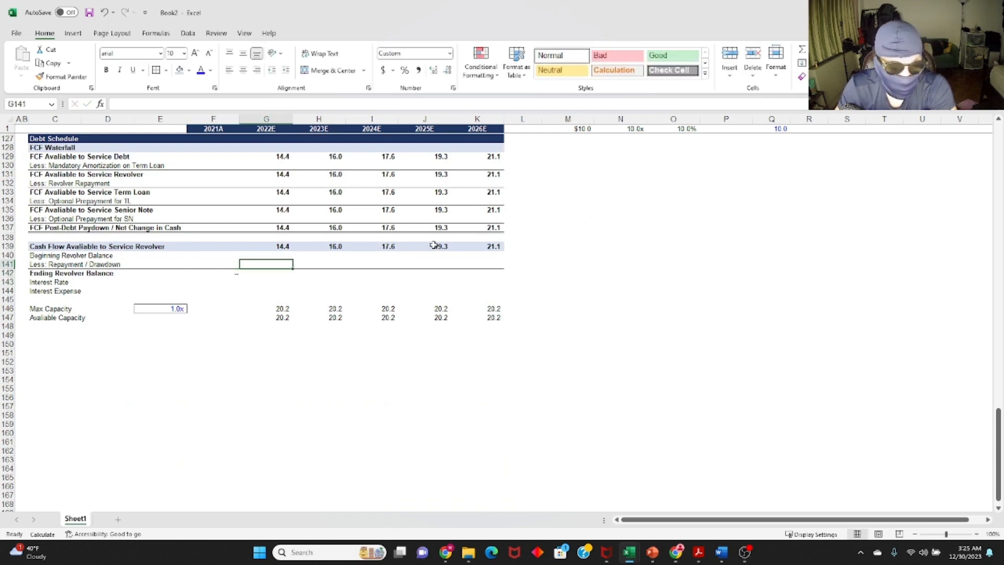
key(Up)
text(=)
key(Left)
key(Down)
key(Down)
key(Return)
Copy the 2022E Beginning Revolver Balance formula across the row through 2026E.
key(Up)
key(ctrl+c)
key(shift+Right)
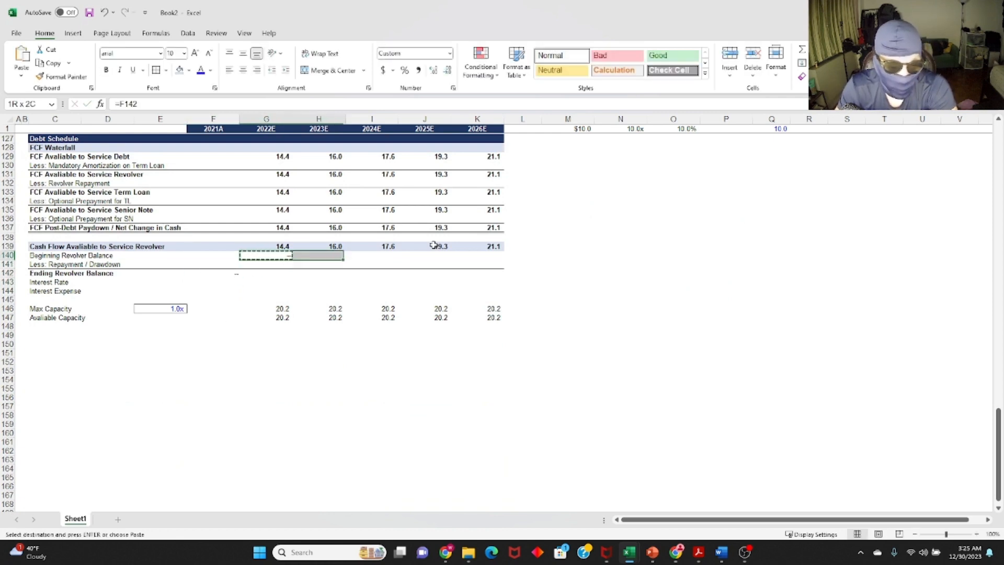
key(shift+Right)
key(shift+Right)
key(shift+Right)
key(Return)
Set the font color of the hard-coded 2021A Ending Revolver Balance in F142 to the recently used blue.
key(Down)
key(Down)
key(Left)
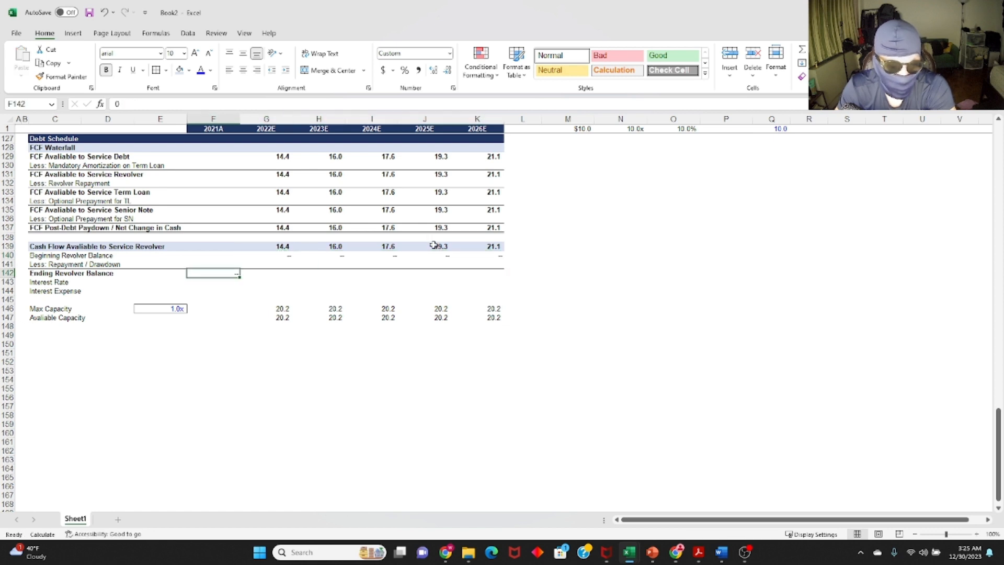
key(alt+h)
key(f)
key(c)
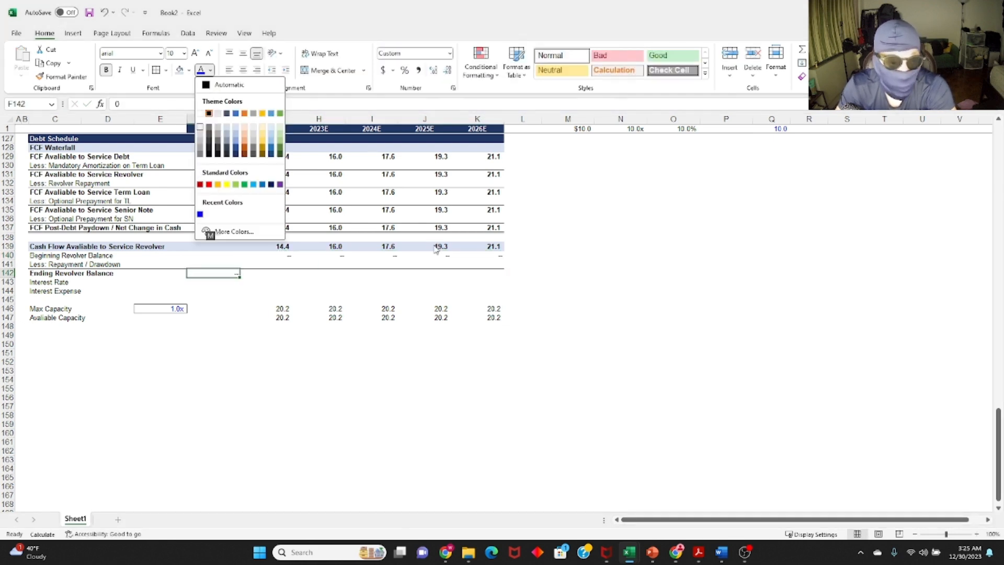
key(Down)
key(Down)
key(Down)
key(Down)
key(Escape)
Sum G140:G141 for the 2022E Ending Revolver Balance in G142 and copy the formula across through 2026E.
key(Right)
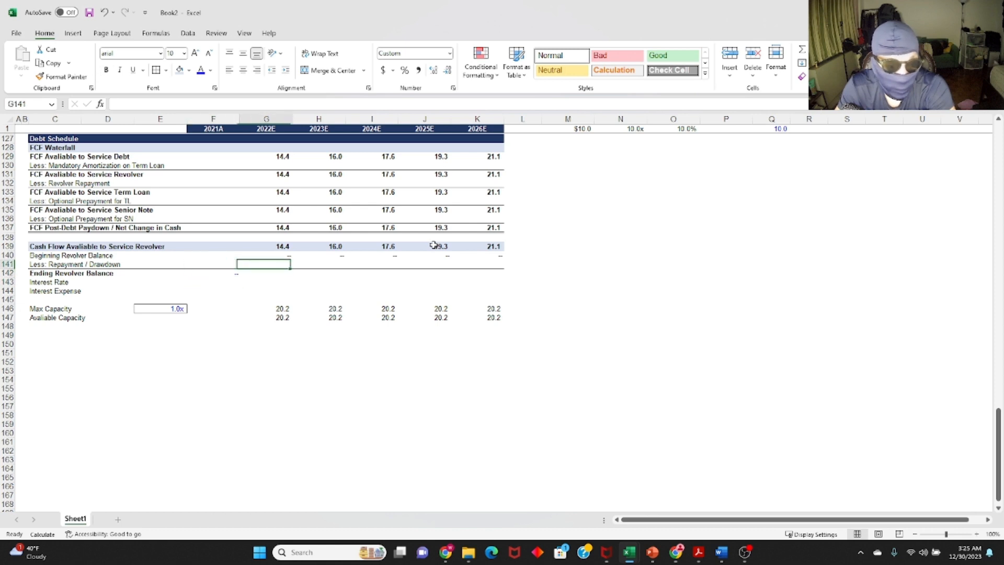
text(=sum(g140:g141))
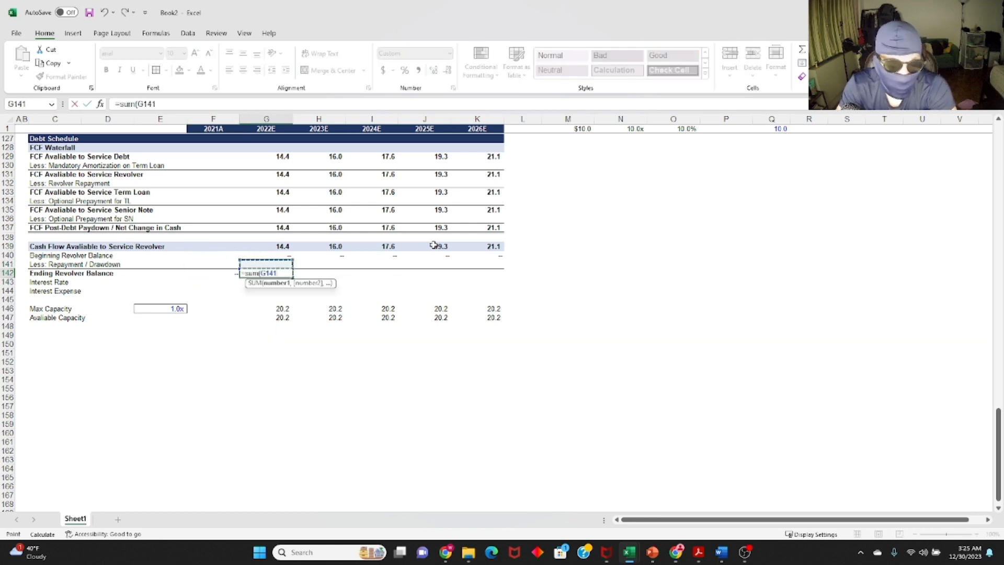
key(ctrl+Return)
key(ctrl+c)
key(shift+Right)
key(shift+Right)
key(shift+Right)
key(shift+Right)
key(Return)
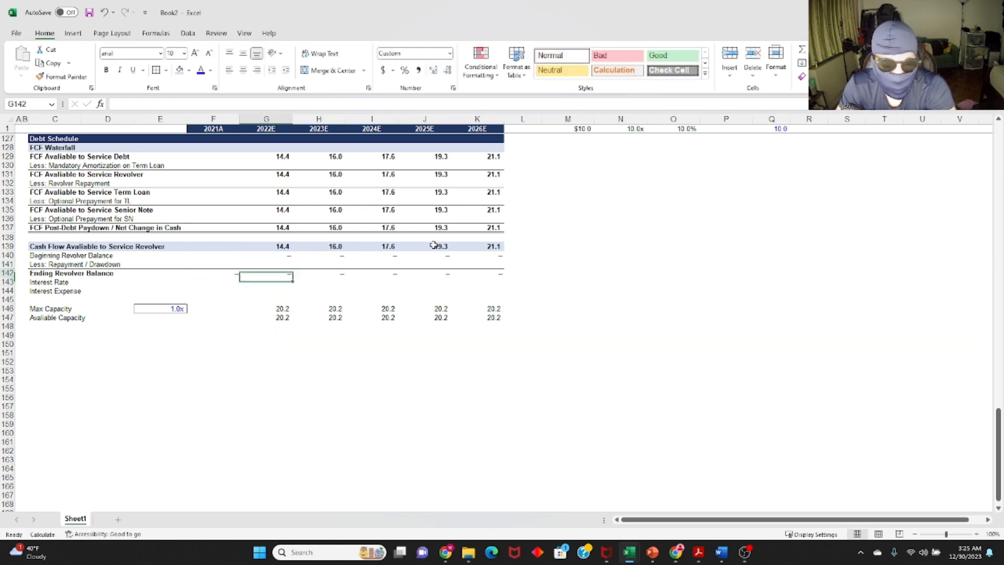
key(F2)
key(Escape)
Calculate the 2022E revolver Repayment / Drawdown in G141 with =MIN(G147,-MIN(G140,G139)).
key(Up)
text(=)
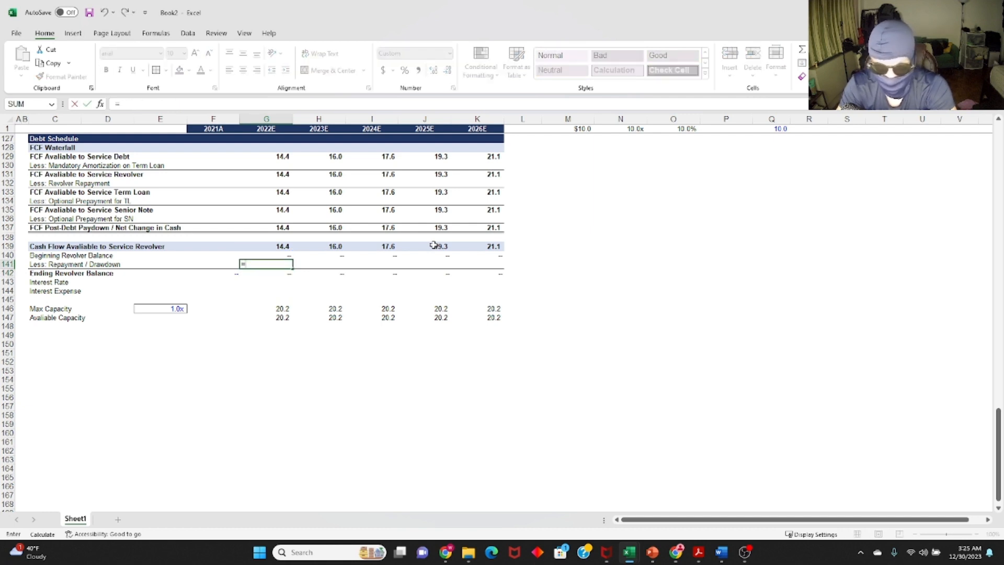
text(min()
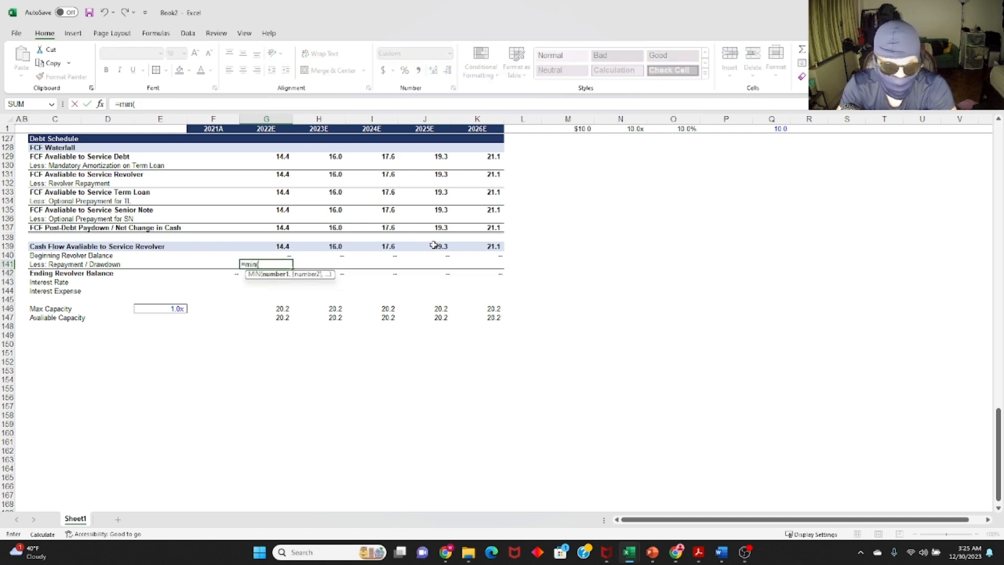
key(Down)
key(Down)
key(Down)
key(Down)
key(Down)
key(Down)
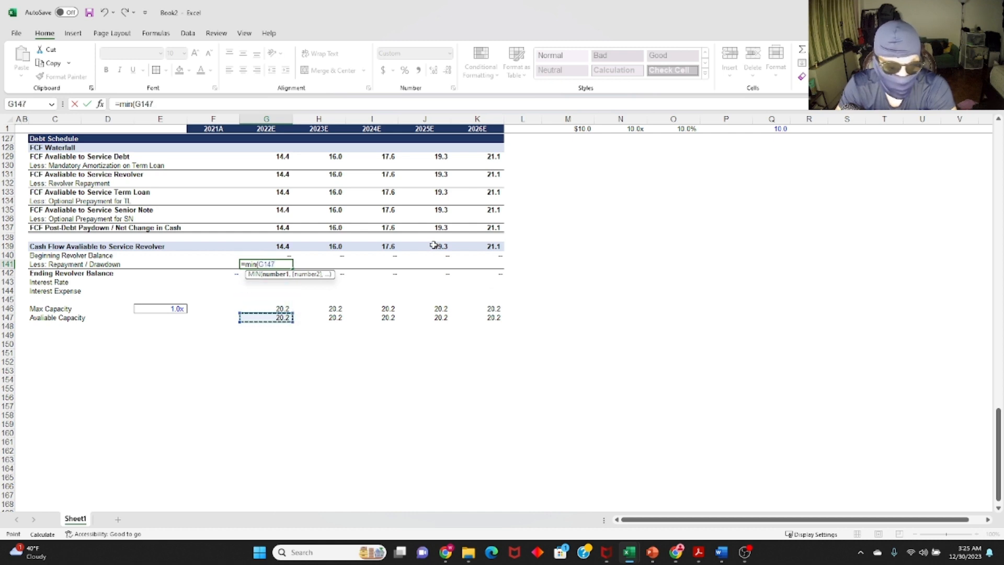
text(,-)
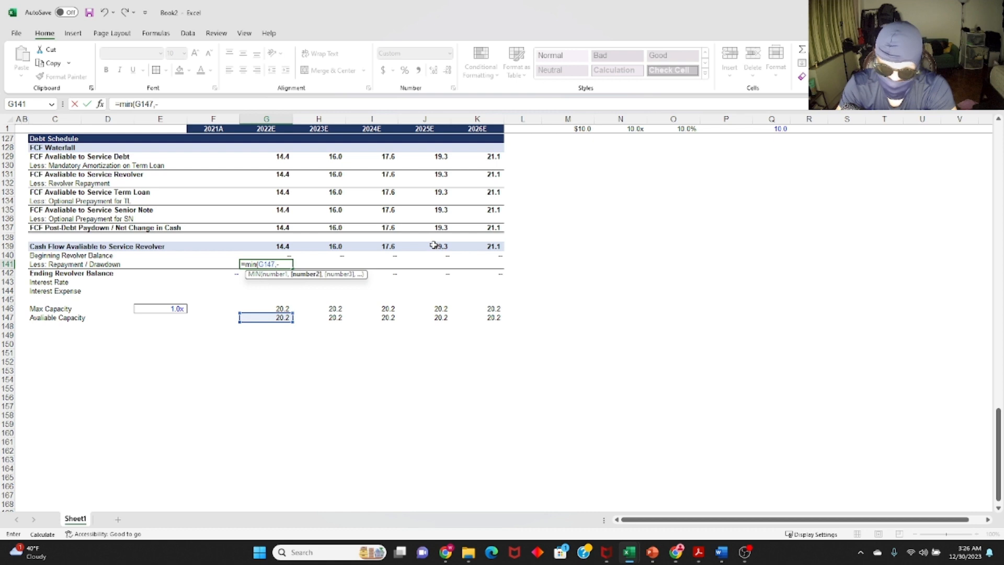
text(min()
key(Up)
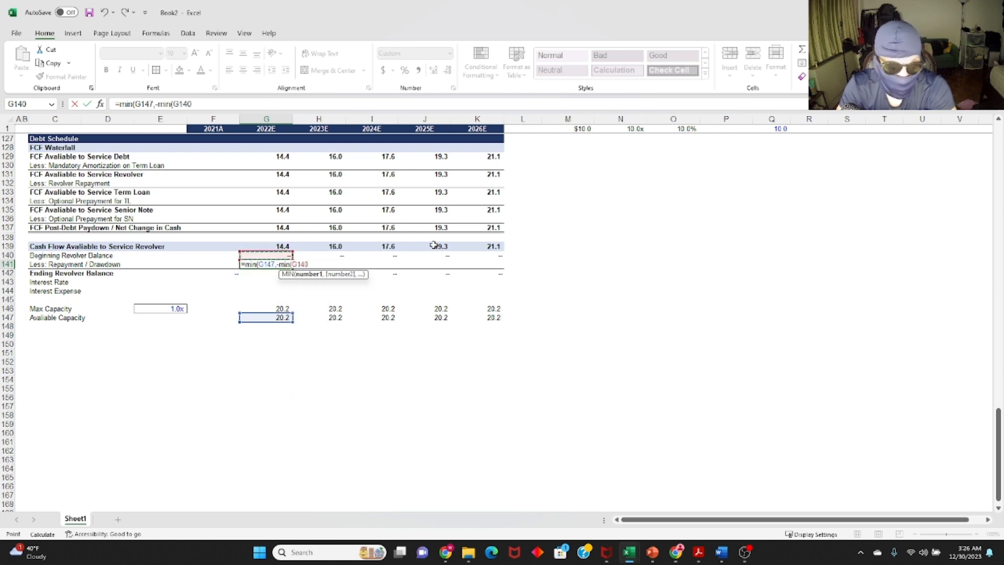
text(,)
key(Up)
key(Up)
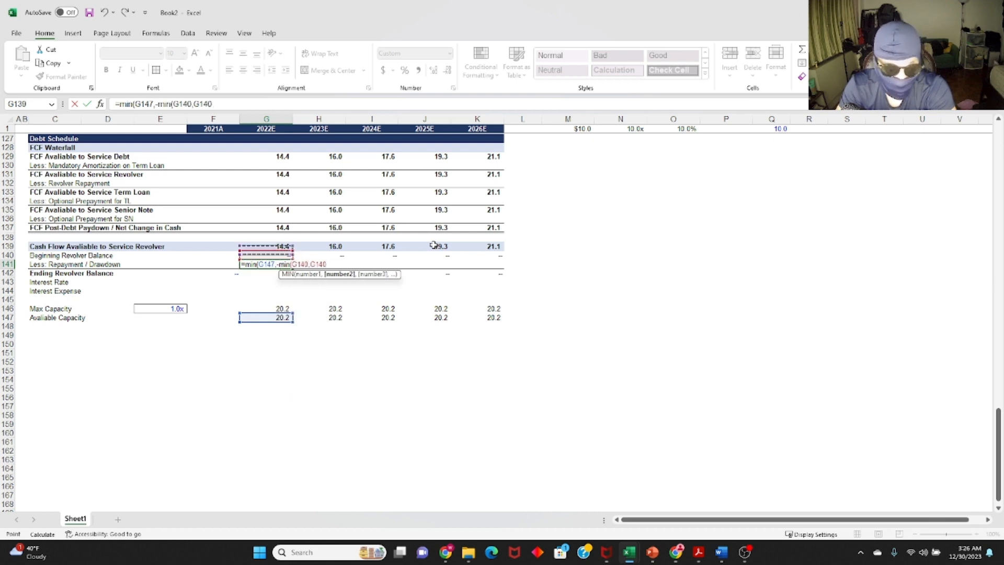
text()))
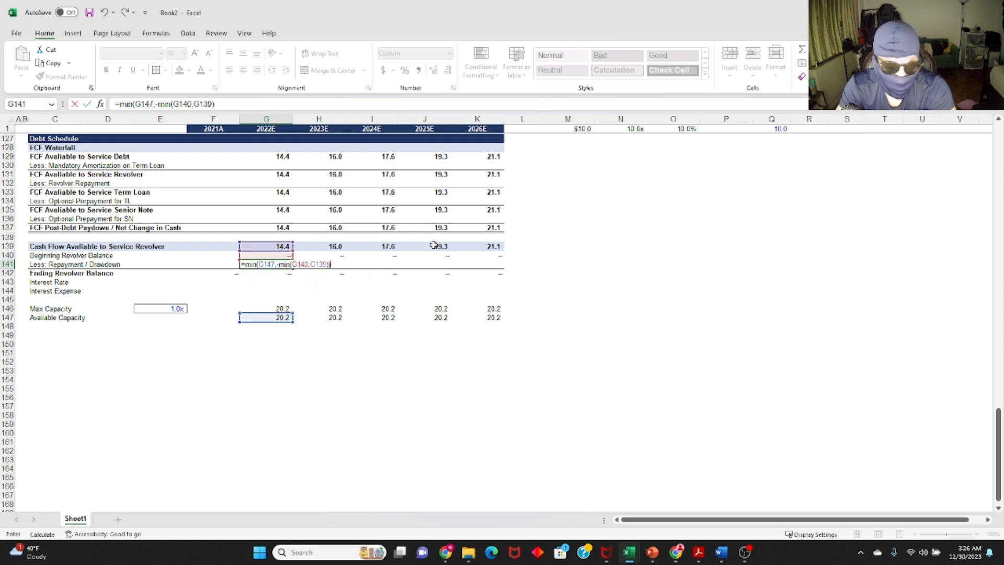
key(ctrl+Return)
key(F2)
key(Escape)
Copy the 2022E Repayment / Drawdown formula across the row through 2026E.
key(ctrl+c)
key(Up)
key(ctrl+Right)
key(Down)
key(ctrl+shift+Left)
key(Return)
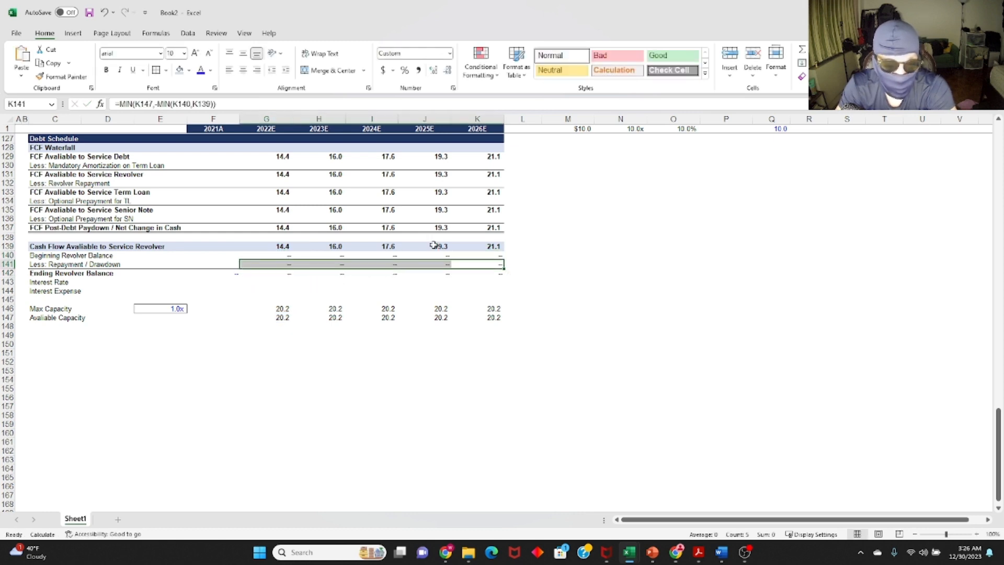
Examine the cell references in the 2022E revolver Repayment / Drawdown formula in G141.
key(ctrl+Left)
key(F2)
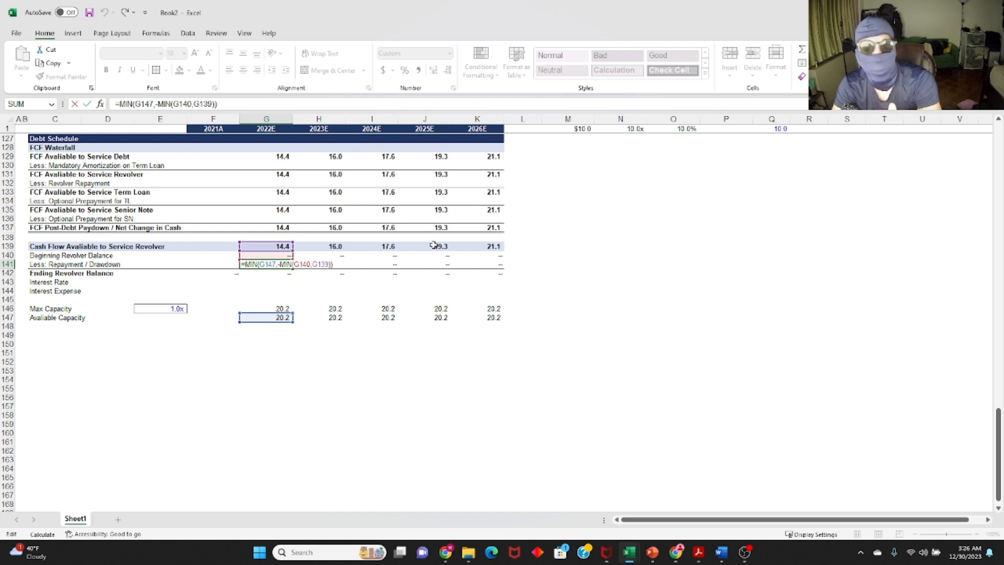
key(Escape)
key(F2)
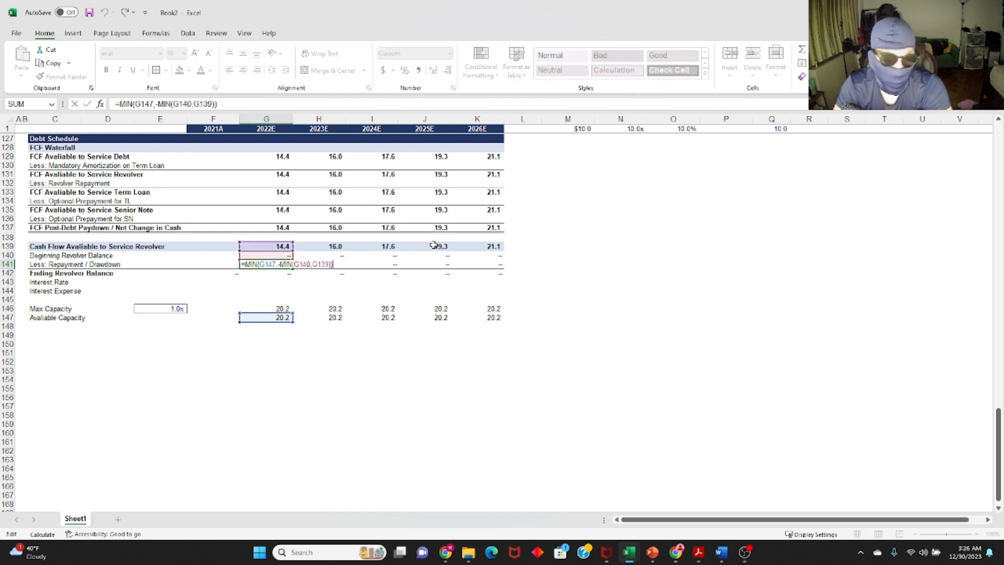
key(Escape)
key(F2)
key(Escape)
key(F2)
key(Escape)
key(Right)
key(Right)
key(Right)
key(Right)
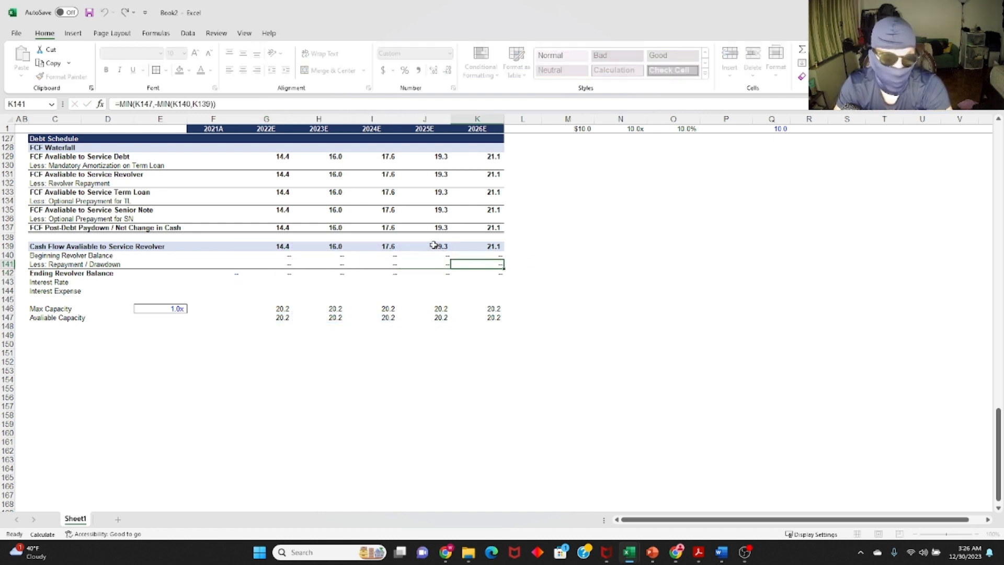
Enter 0.04 as the hard-coded 2022E revolver Interest Rate in G143.
key(Down)
key(Down)
key(Down)
key(Left)
key(Left)
key(Left)
key(Left)
key(Up)
text(=)
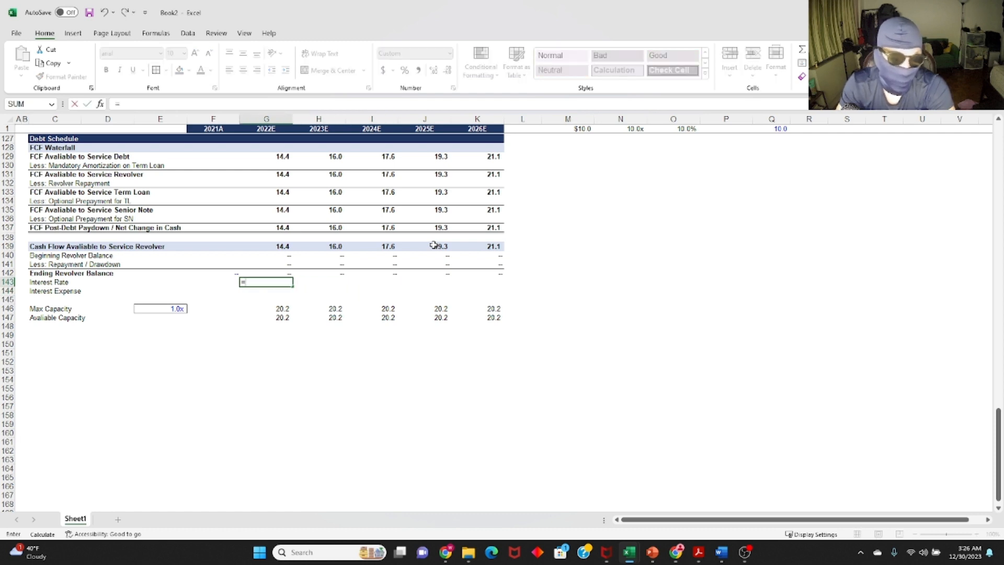
key(Escape)
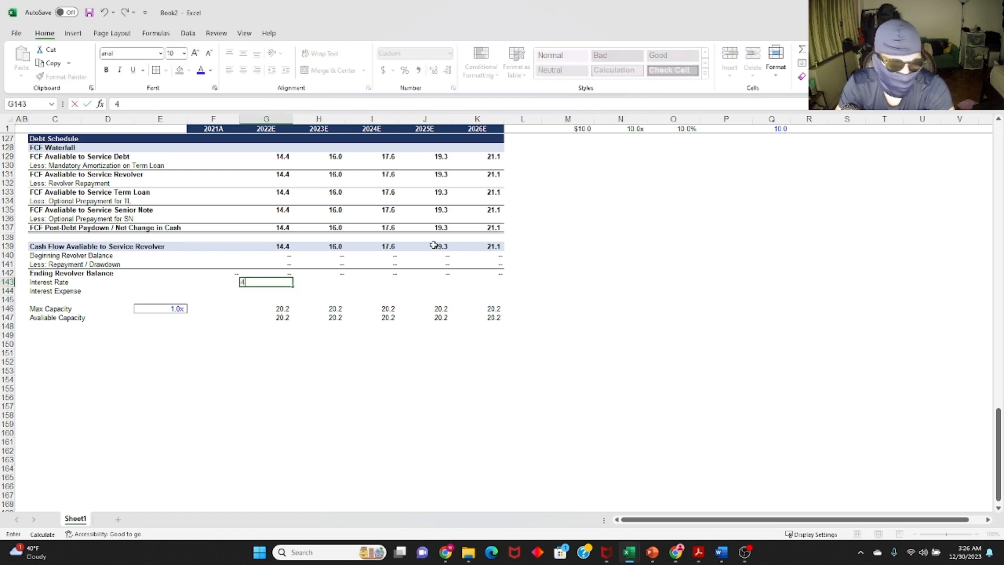
text(0)
key(ctrl+Return)
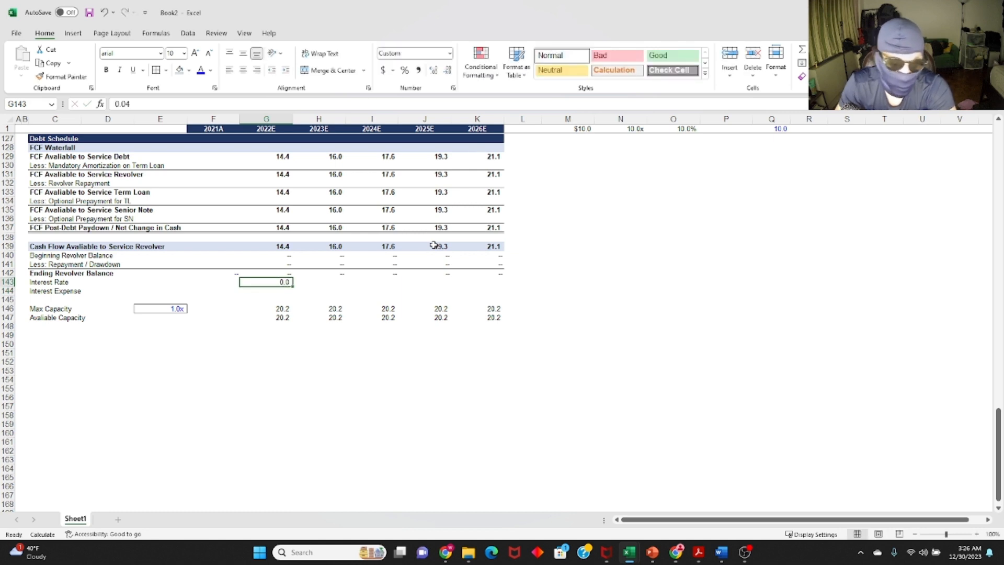
Apply the percentage format of the template cell O1 to the 2022E revolver Interest Rate in G143, pasting formats only.
scroll(582, 261, up, 1)
click(685, 131)
key(ctrl+c)
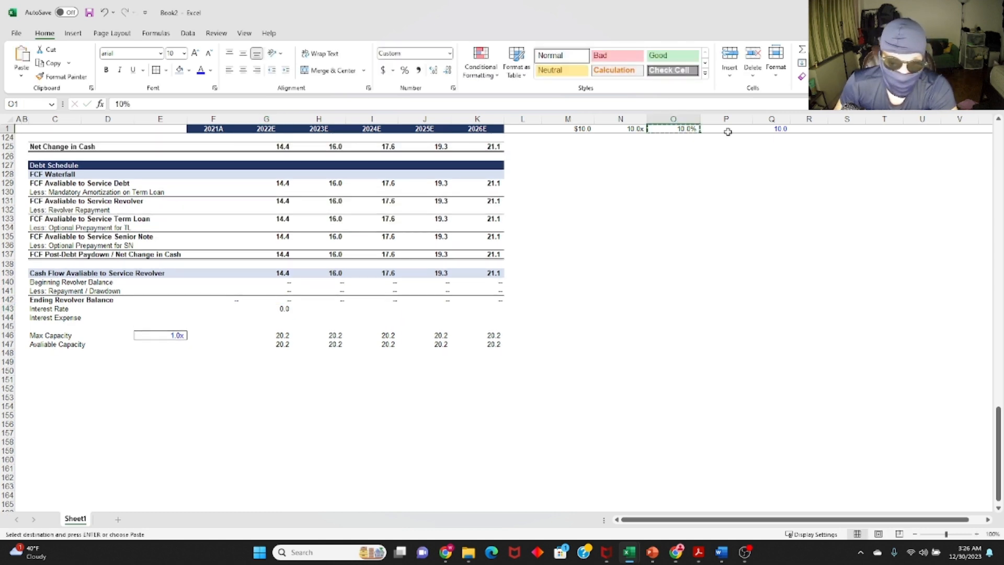
click(275, 309)
key(ctrl+alt+v)
key(Return)
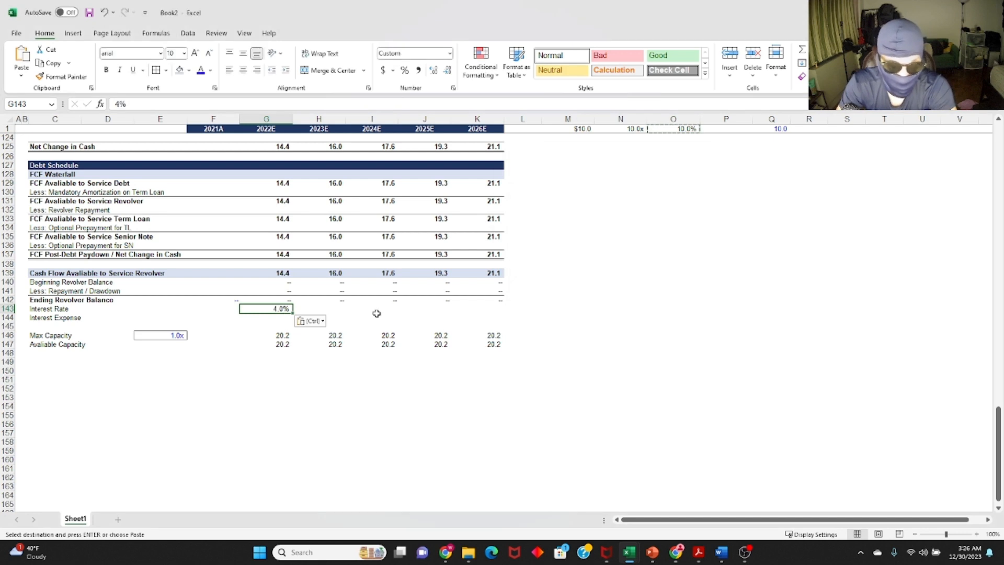
Set the font color of the hard-coded 2022E revolver Interest Rate in G143 to blue.
key(alt+h)
key(f)
key(c)
key(Up)
key(Up)
key(Up)
key(Return)
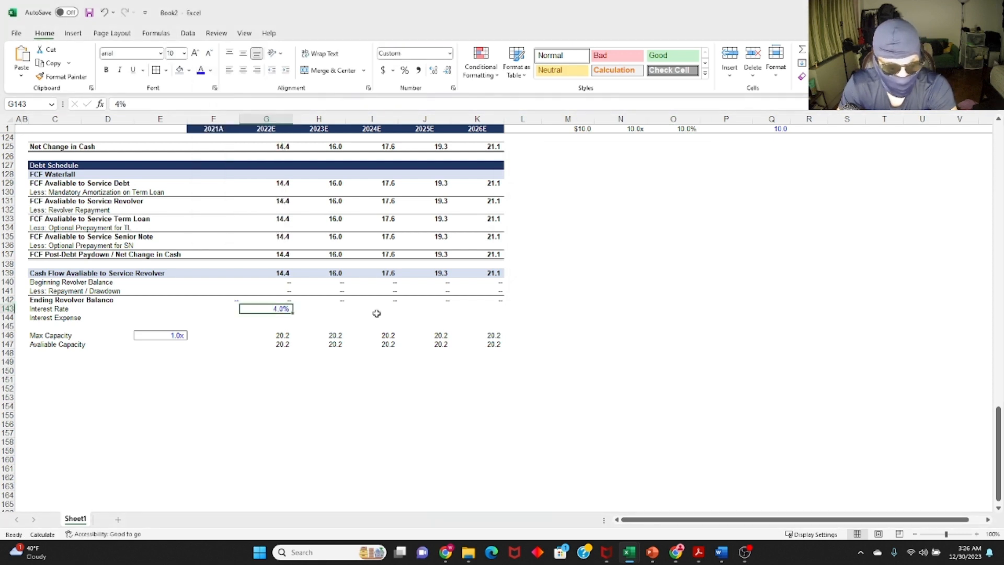
Copy the 2022E revolver Interest Rate across row 143 through 2026E.
key(Up)
key(Down)
key(ctrl+c)
key(Up)
key(ctrl+Right)
key(Down)
key(ctrl+shift+Left)
key(Return)
key(Left)
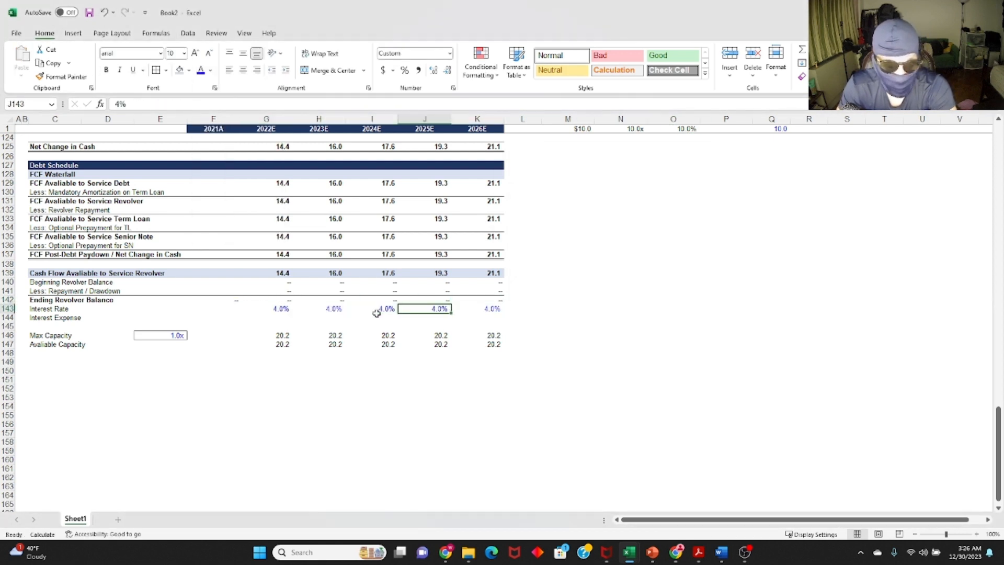
Calculate the 2022E revolver Interest Expense in G144 with =G143*AVERAGE(G140,G142).
key(ctrl+Left)
key(Down)
text(=)
key(Up)
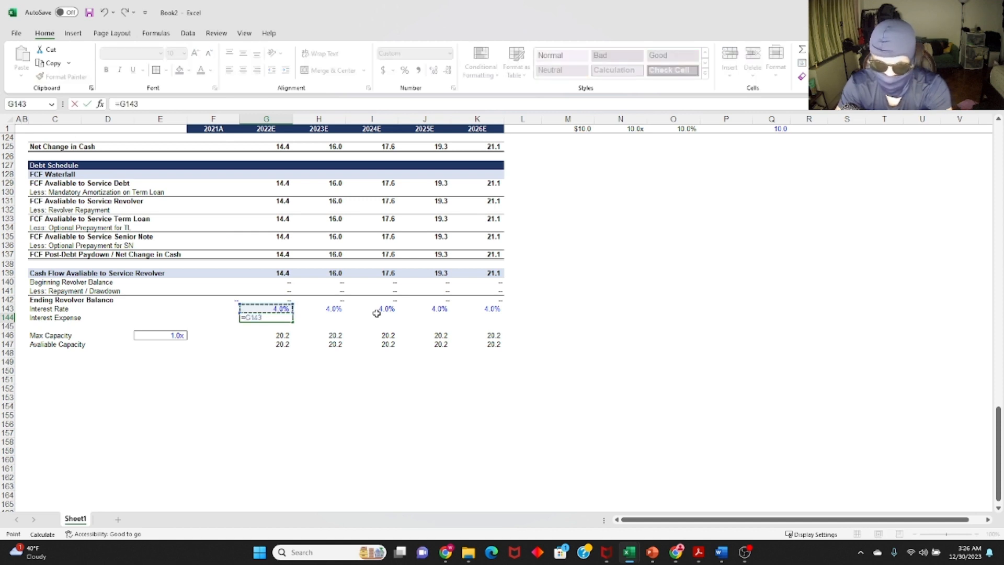
text(*average()
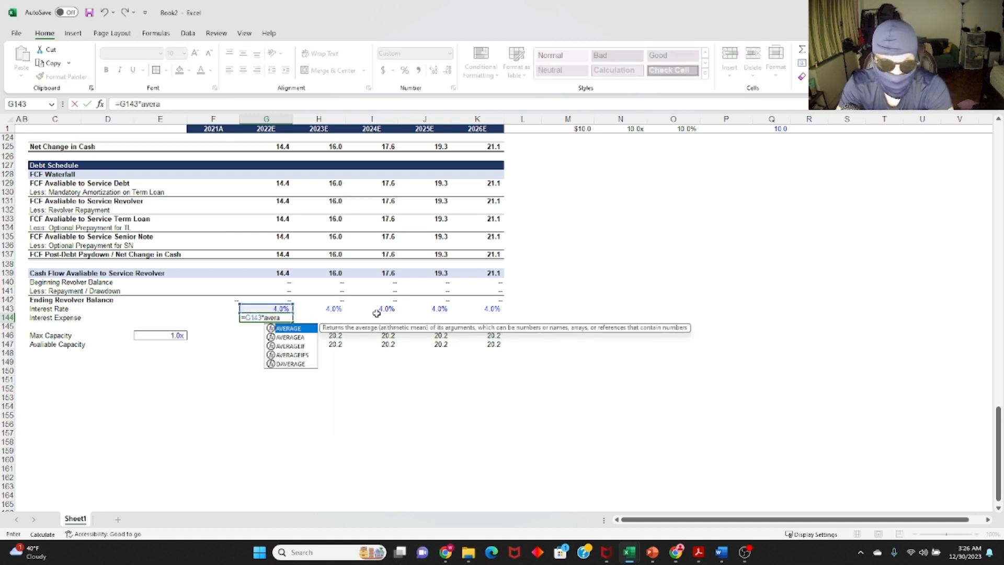
key(Up)
key(Up)
key(Up)
key(Up)
text(,)
key(Up)
key(Up)
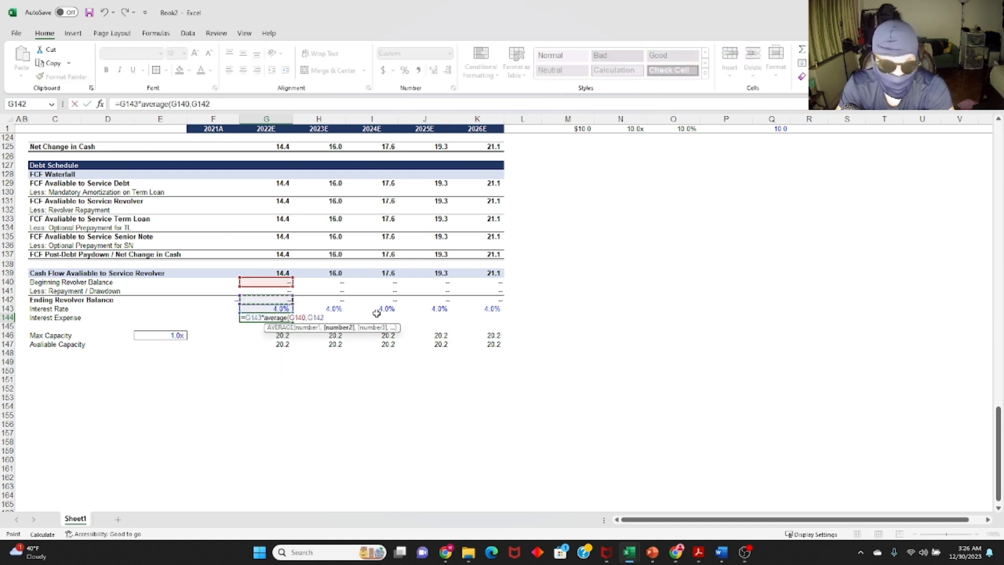
text())
key(Return)
Copy the 2022E revolver Interest Expense formula across row 144 through 2026E.
key(Up)
key(ctrl+c)
key(Up)
key(ctrl+Right)
key(Down)
key(ctrl+shift+Left)
key(ctrl+v)
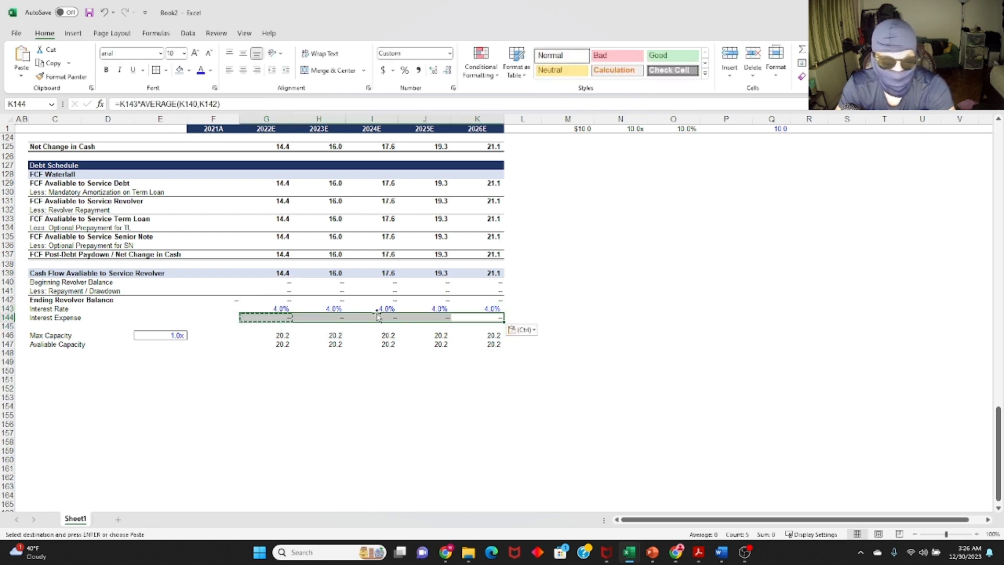
Check the cell references of the revolver Interest Expense formulas across row 144.
key(ctrl+Left)
key(Escape)
key(F2)
key(Escape)
key(Right)
key(Right)
key(Right)
key(F2)
key(Escape)
key(Right)
key(F2)
key(Escape)
key(Right)
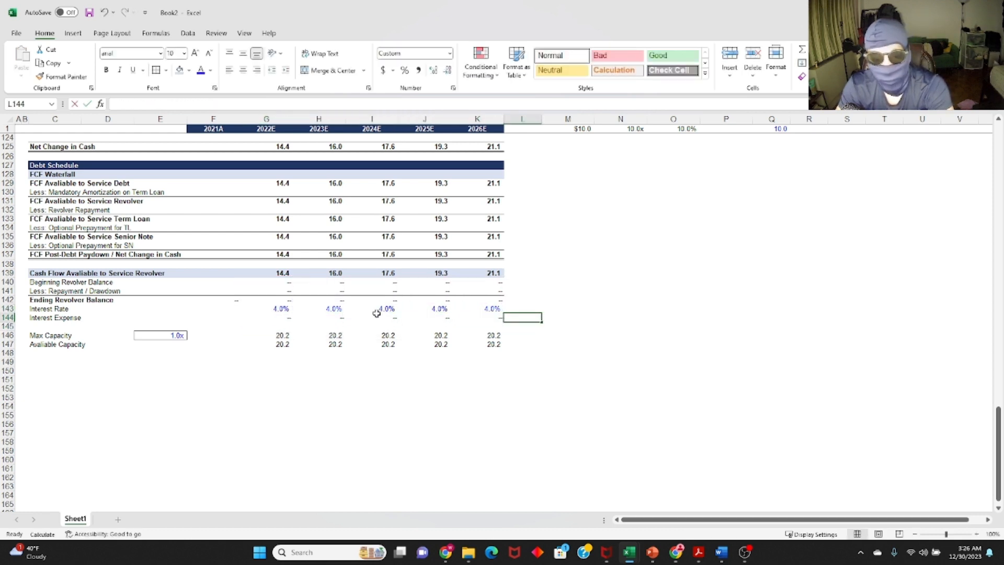
key(Left)
key(F2)
key(Escape)
key(Left)
key(Escape)
key(Left)
key(Left)
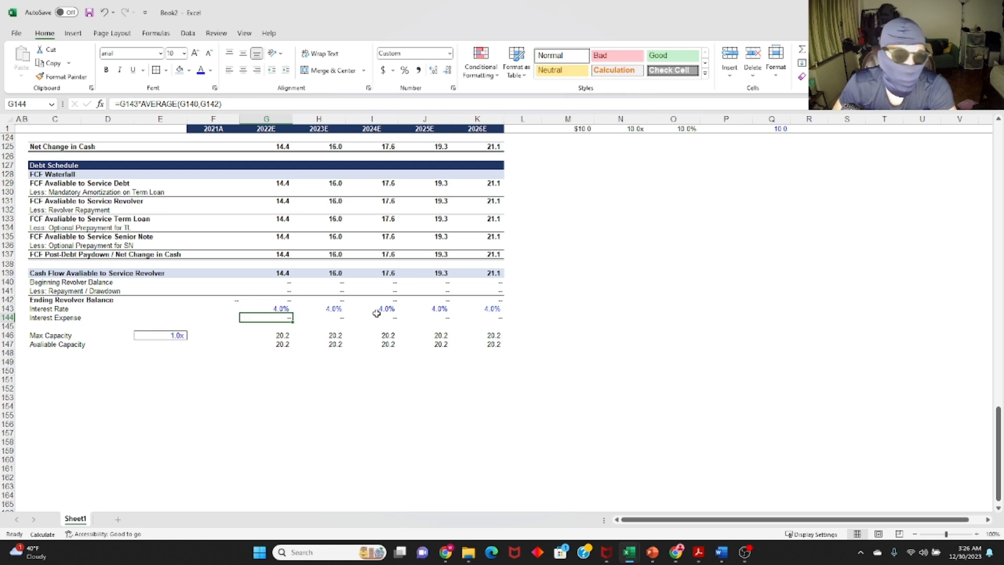
Duplicate the revolver block in rows 139 to 147 to the rows starting at 149.
click(61, 279)
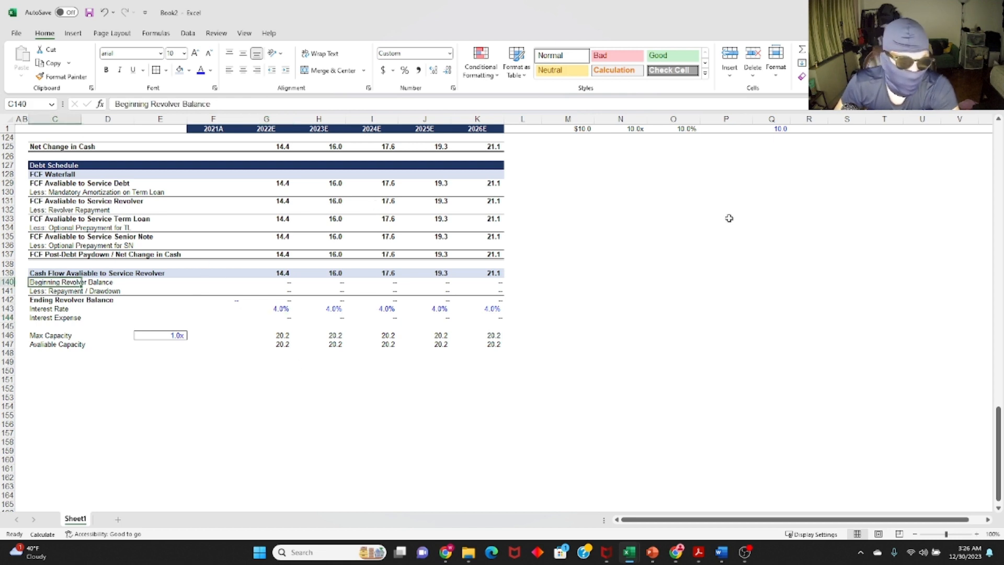
drag(8, 273, 8, 339)
key(shift+Down)
key(ctrl+c)
key(Down)
key(Down)
key(Down)
key(Down)
key(Down)
key(Down)
key(Down)
key(Down)
key(Down)
key(Down)
key(Down)
key(Down)
key(Down)
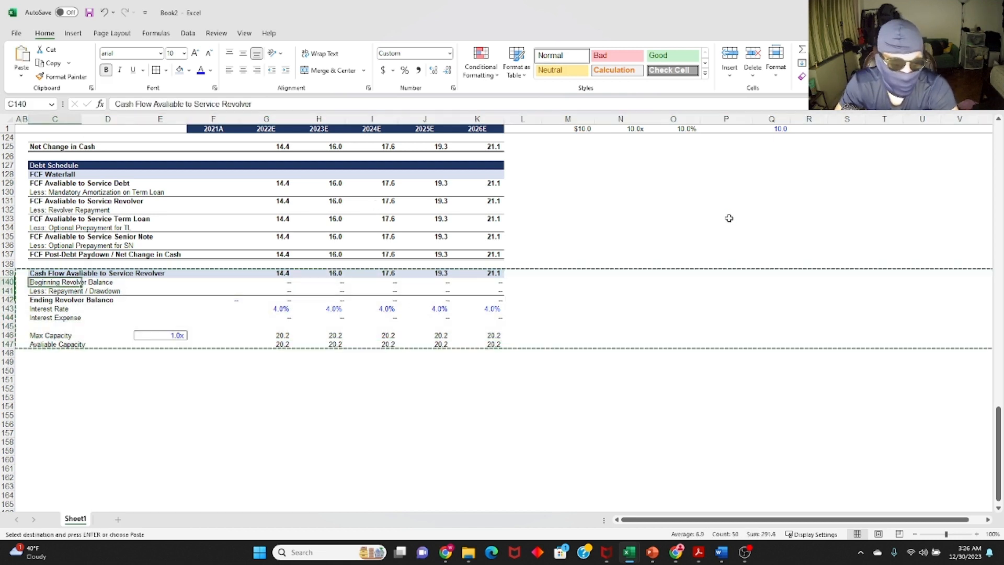
key(Up)
key(Up)
key(Up)
key(Return)
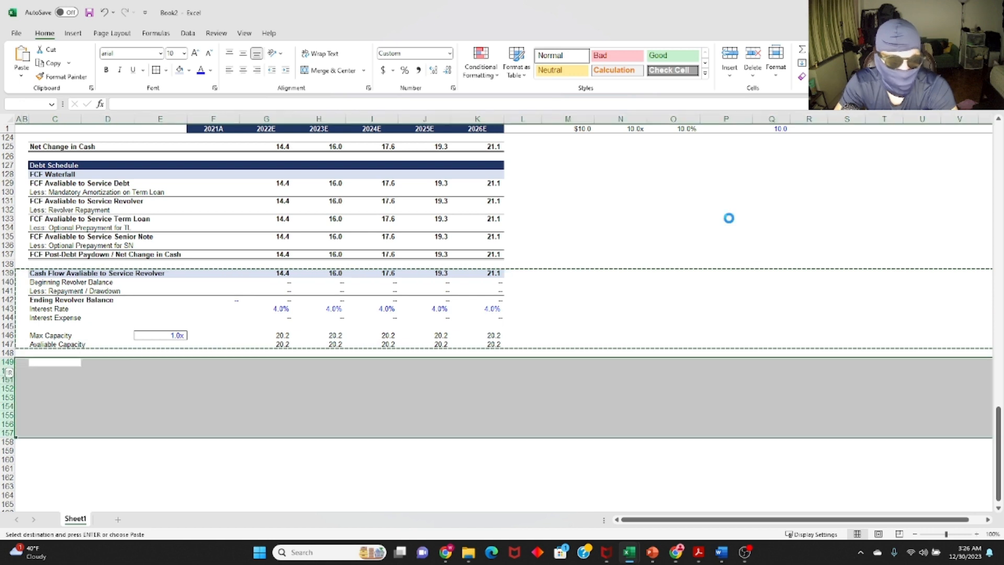
Replace "Revolver" with "Term Loan" in the copied block's heading in C149 and its beginning balance label in C150.
key(Up)
key(F2)
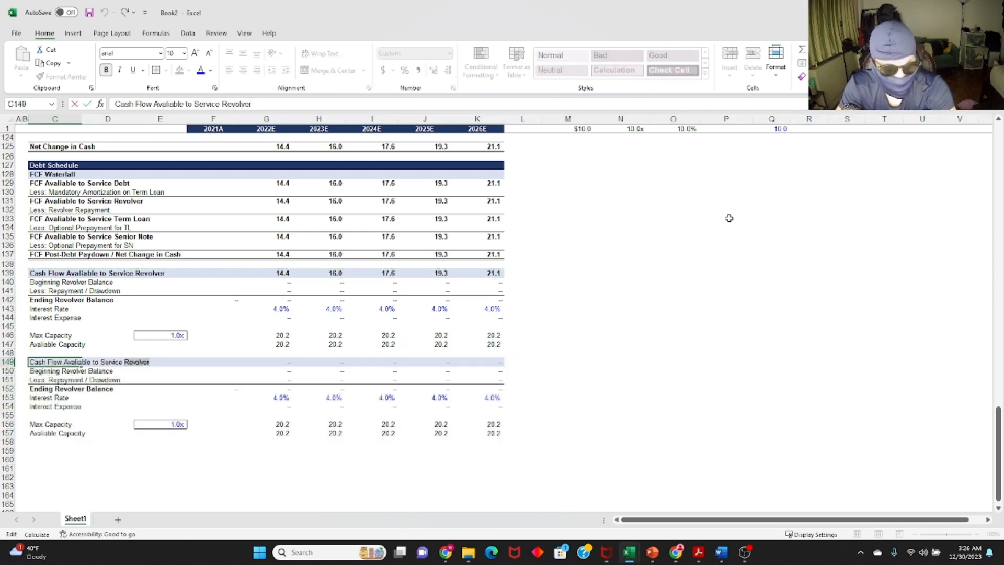
text(Term Loan)
key(Return)
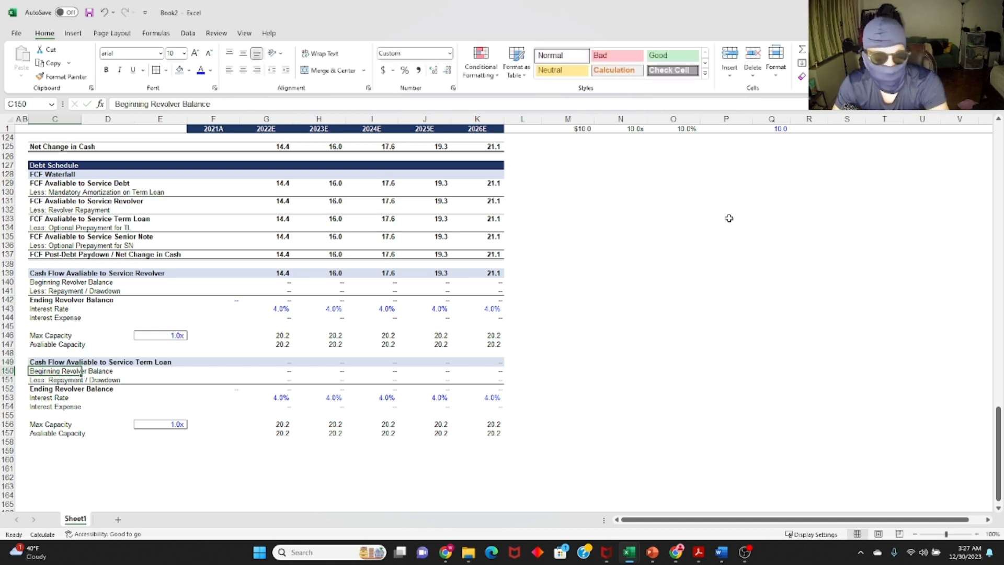
key(F2)
text(Term )
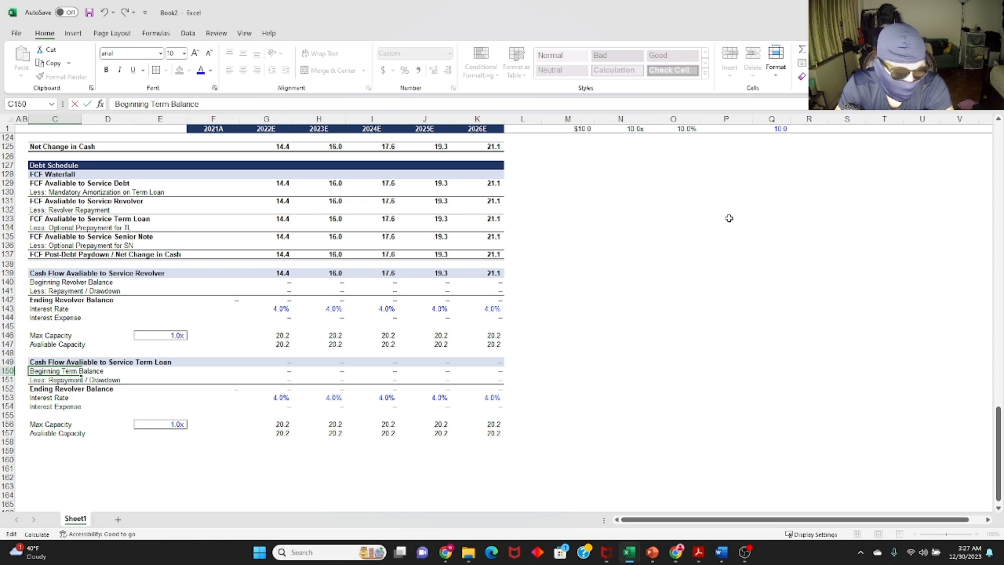
text(Loan)
key(Return)
Insert a row below Beginning Term Loan Balance and label it "Less: Mandatory Amortization" in C151.
key(shift+space)
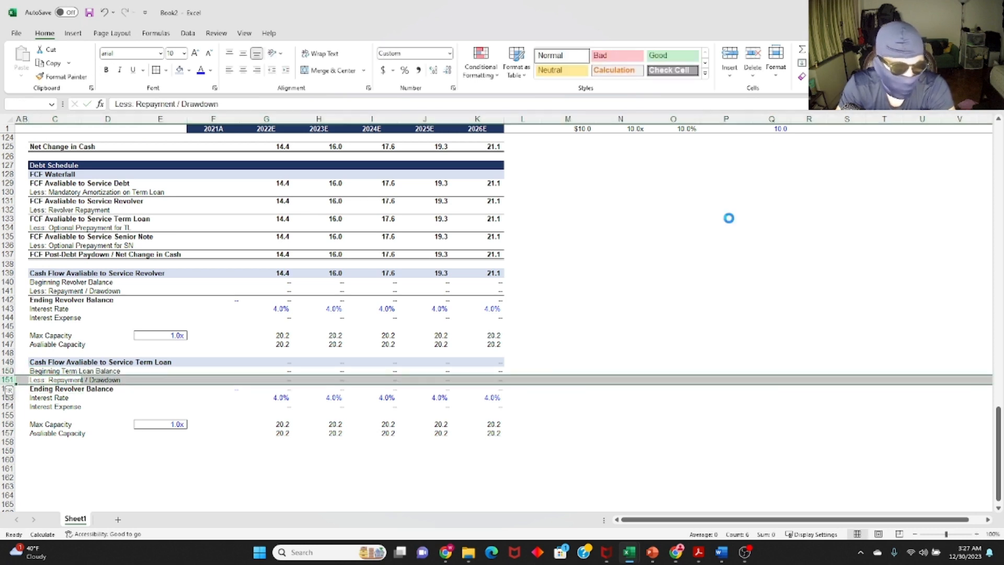
key(ctrl+shift+plus)
text(Less: Rep)
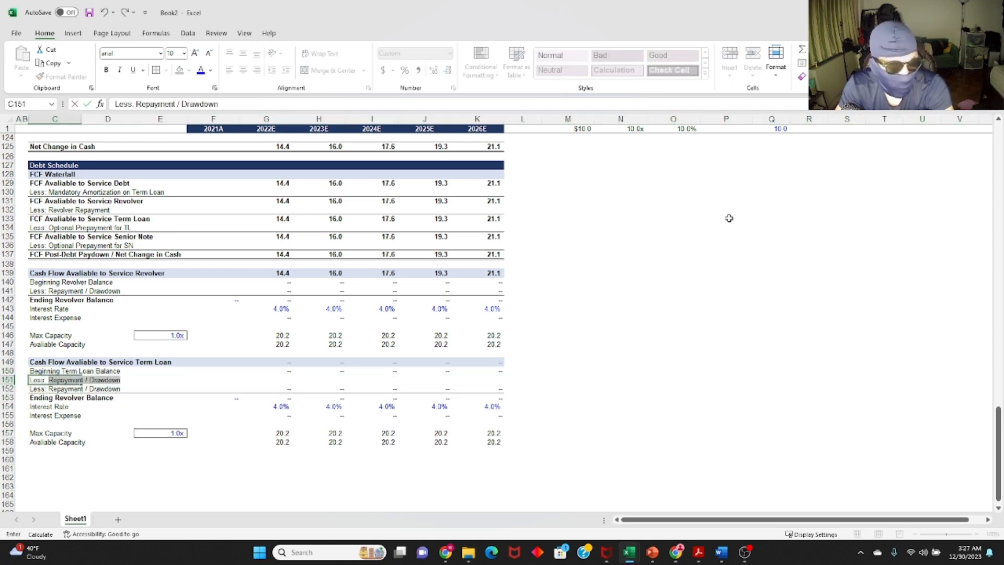
text(Mandat)
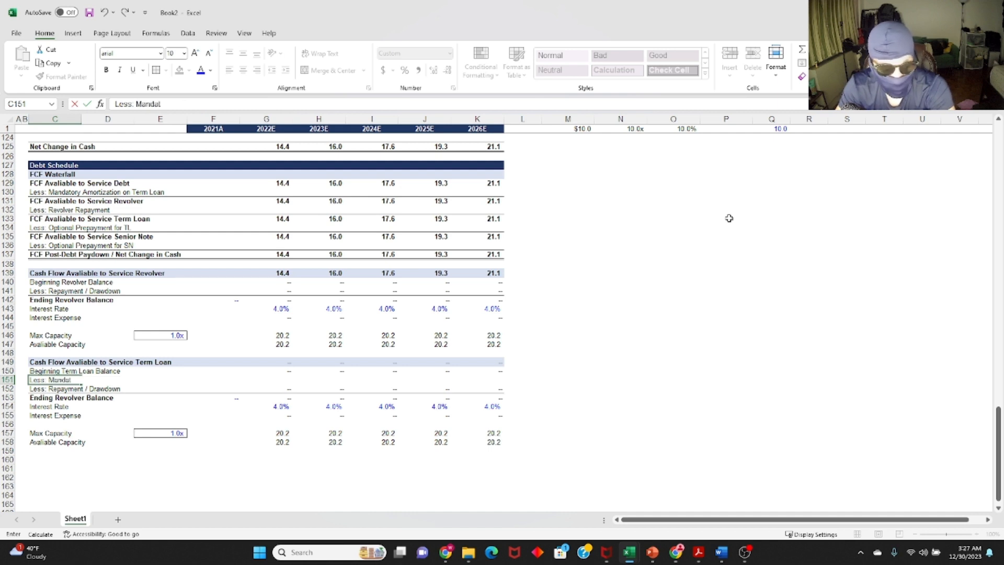
text(ory Amortizatio)
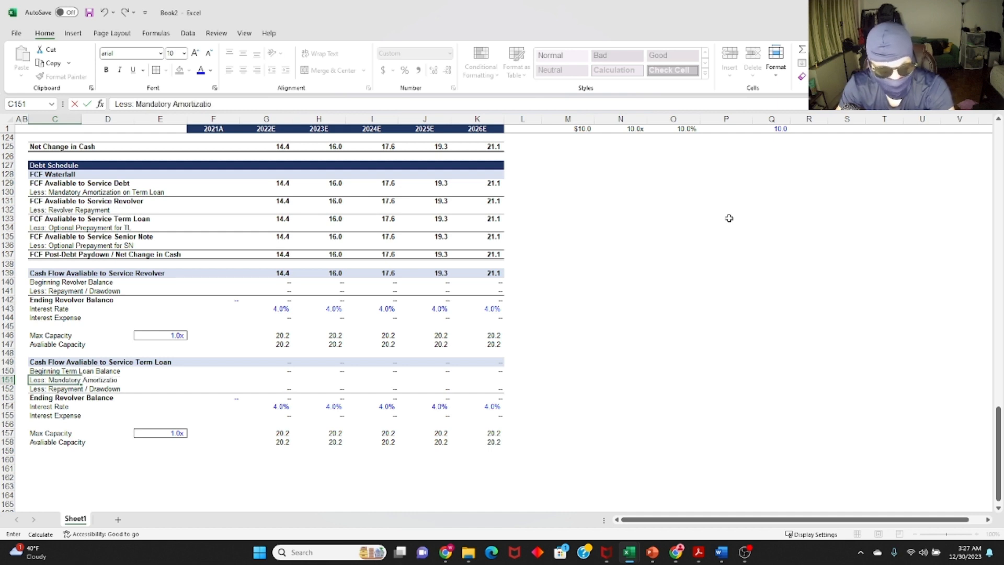
text(n)
key(Return)
Relabel C152 as "Less: Optional Prepayment" and C153 as "Ending Term Loan Balance".
key(Return)
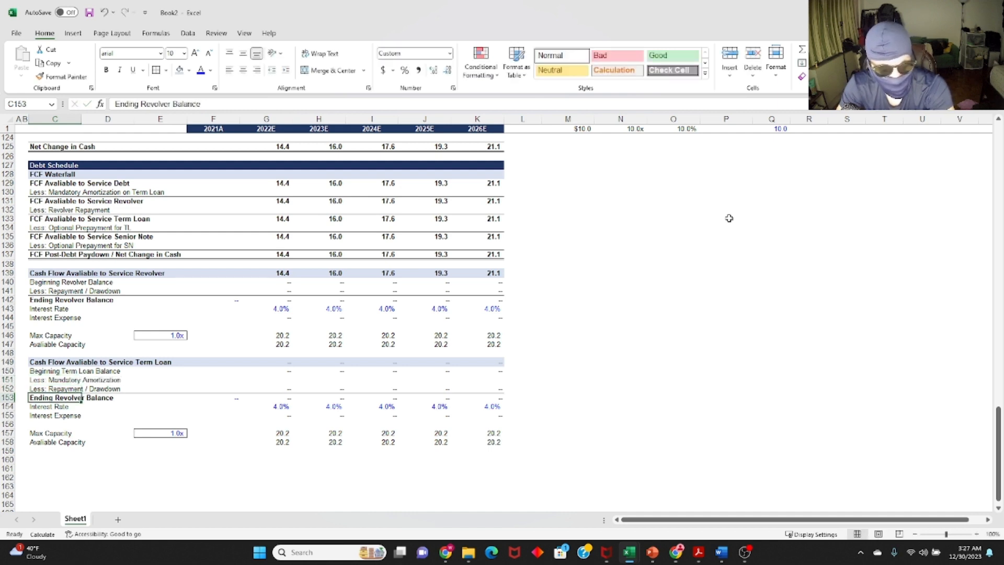
key(Up)
text(Less: Rep)
text(Optio)
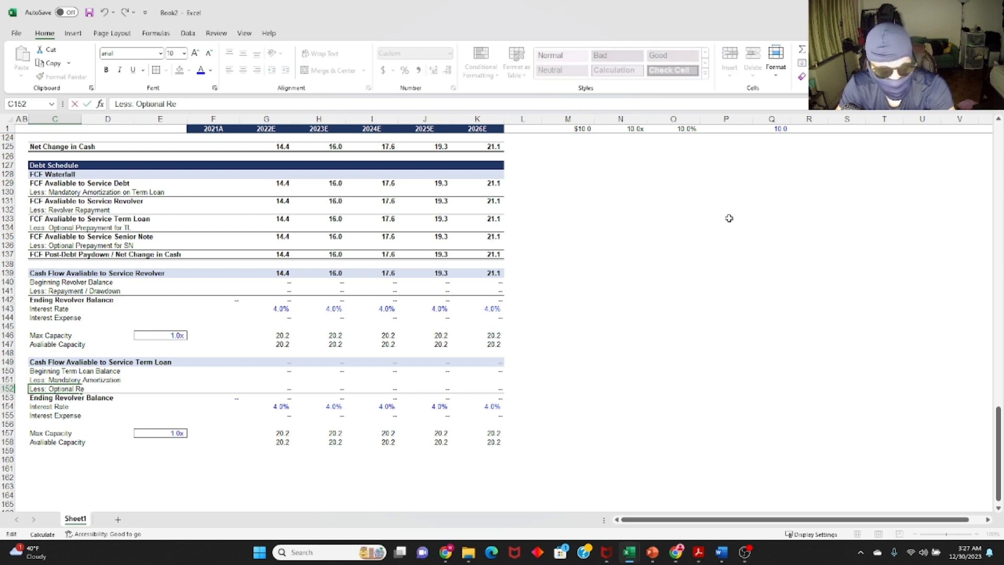
text(nal Prepayment)
key(Return)
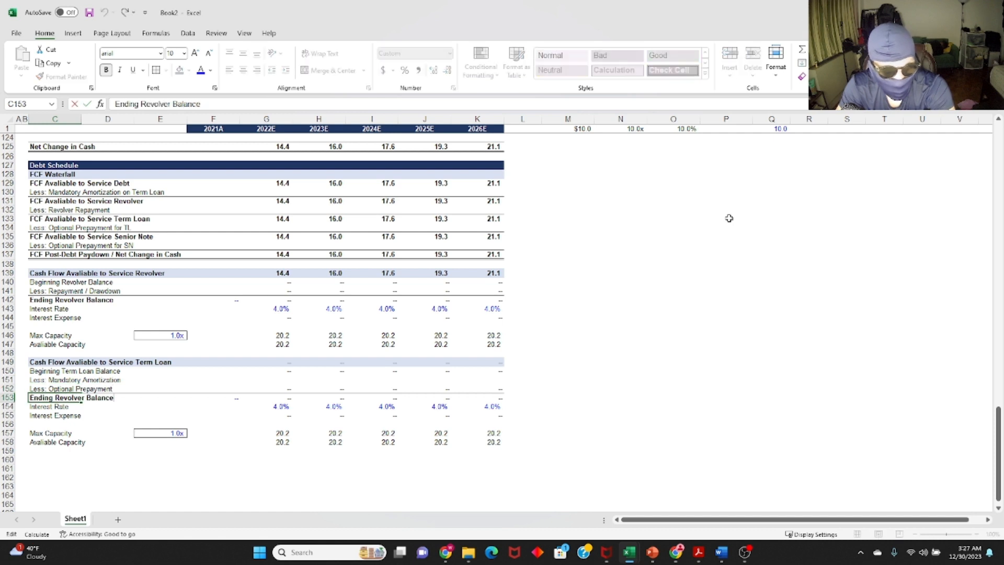
text(Term Loan)
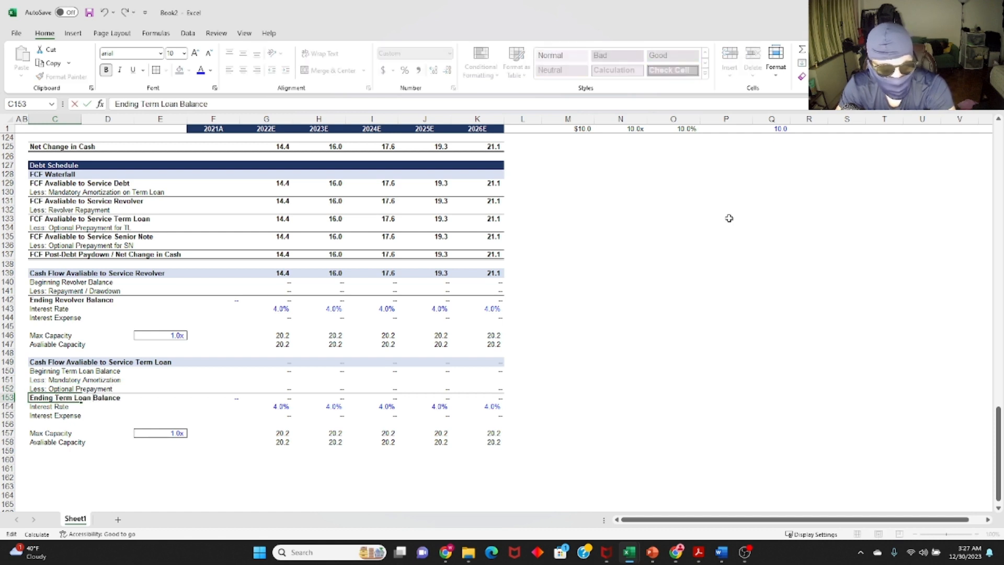
key(Return)
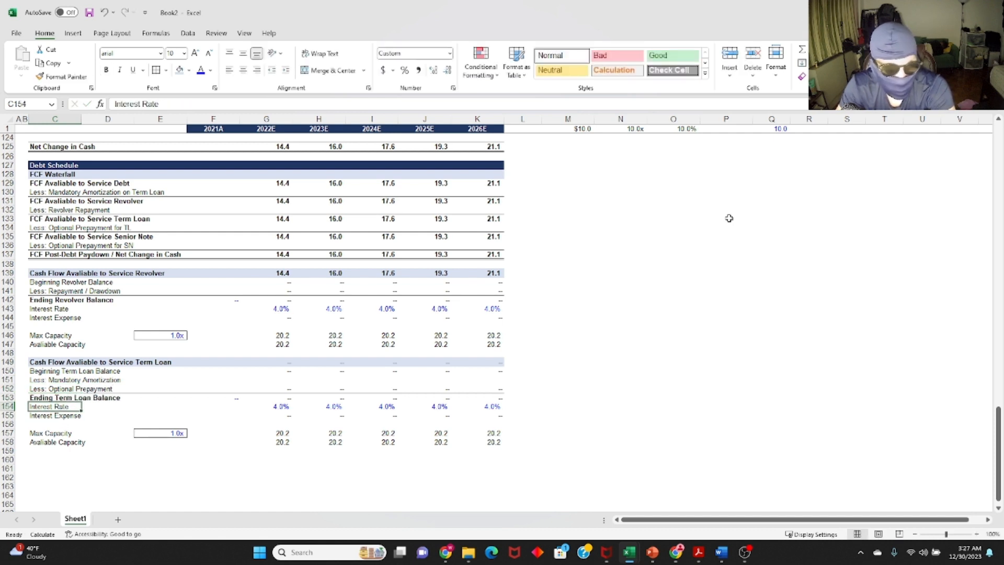
Link the 2022E term loan Interest Rate in G154 to the Term Loan interest percentage in J21 of the Leverage Assumptions.
key(Right)
key(Right)
key(Right)
key(Right)
text(=)
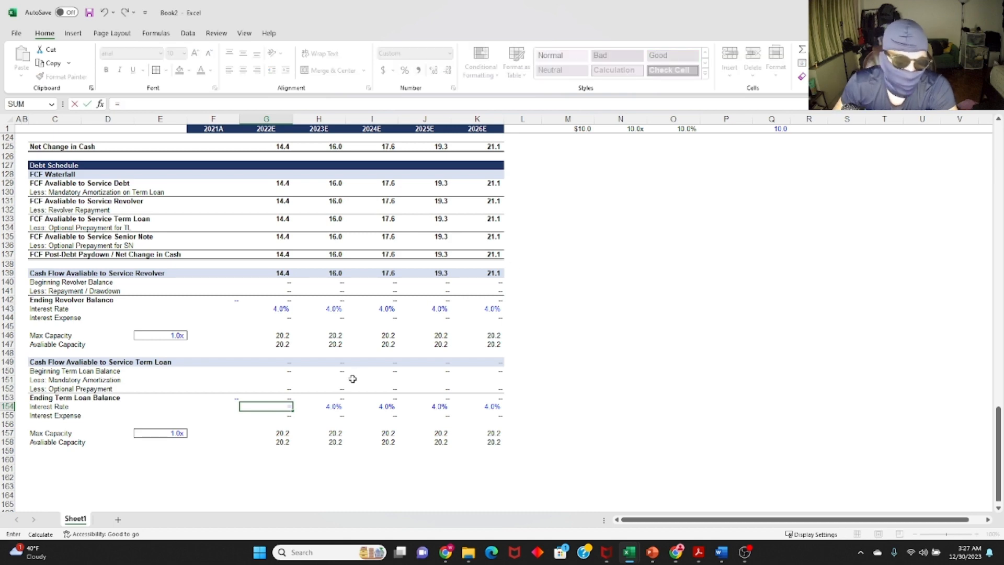
scroll(353, 379, up, 20)
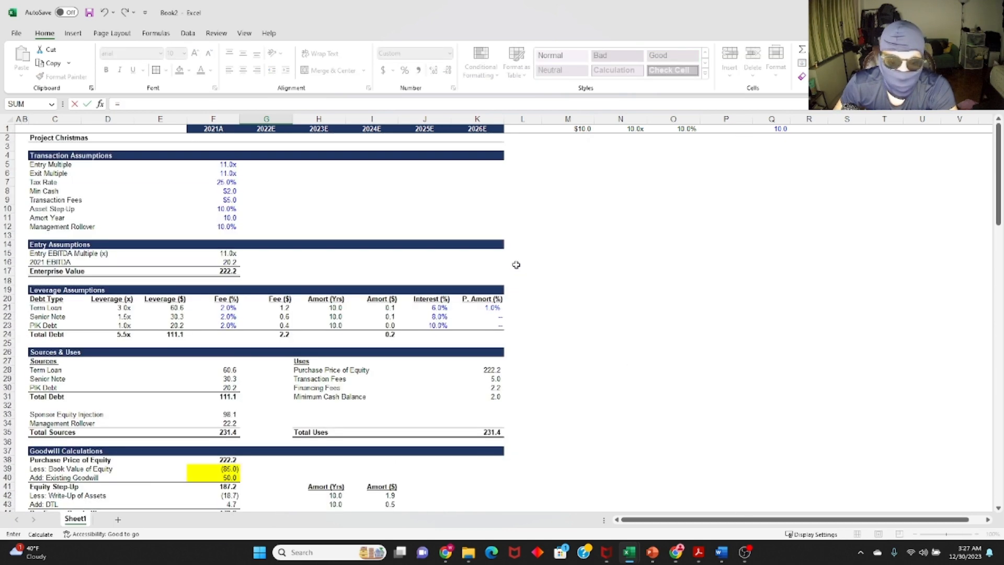
click(436, 319)
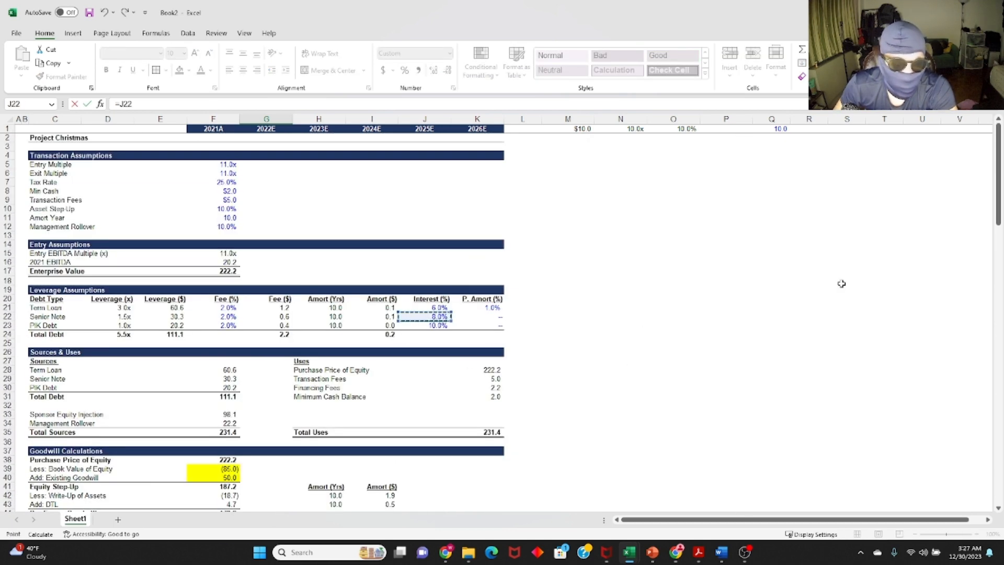
click(442, 308)
key(Return)
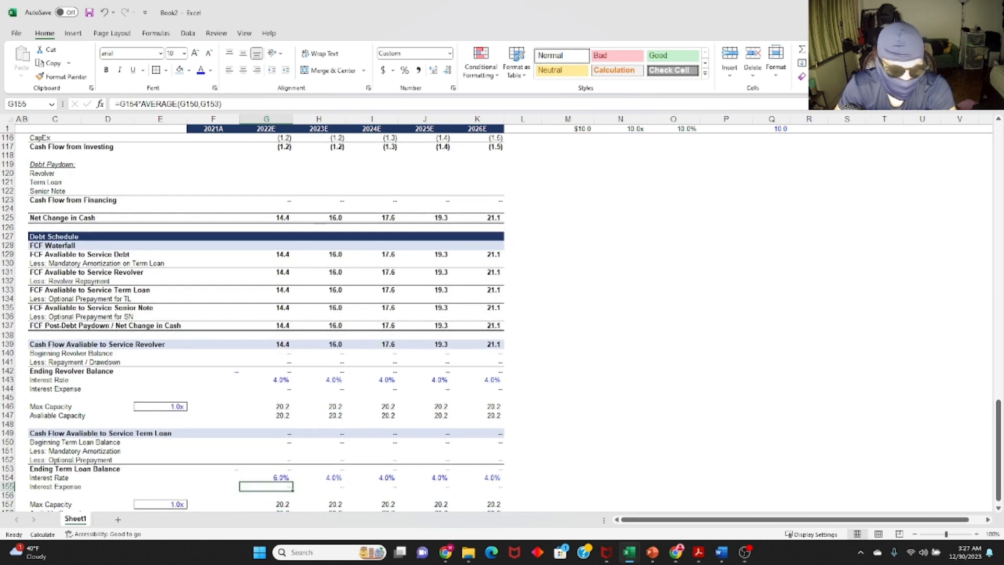
Lock the 2022E term loan Interest Rate in G154 to $J$21 and copy it across the row through 2026E.
key(Up)
key(Right)
key(Left)
key(F2)
key(F4)
key(Return)
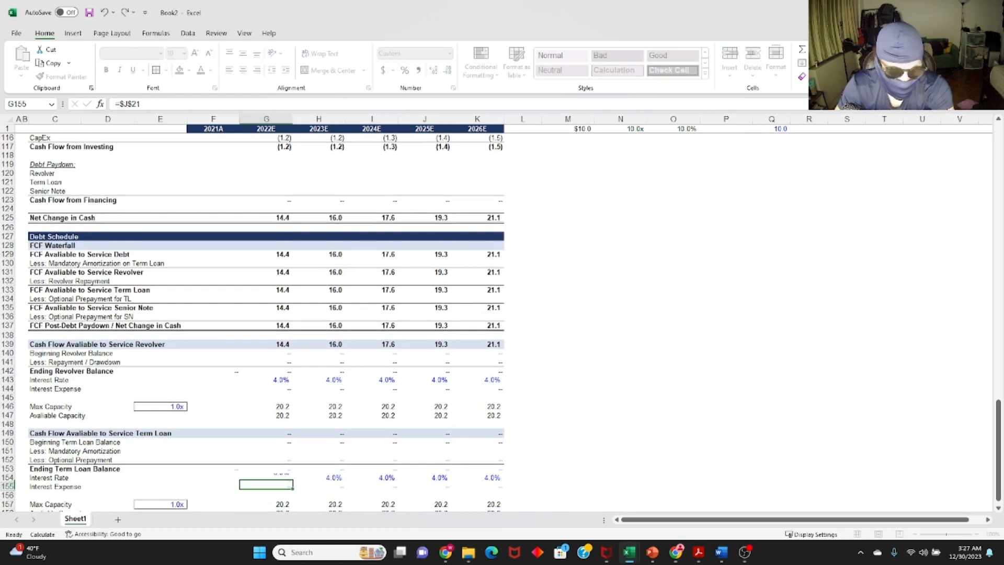
key(Up)
key(ctrl+c)
key(shift+Right)
key(shift+Right)
key(shift+Right)
key(shift+Right)
key(ctrl+v)
key(Escape)
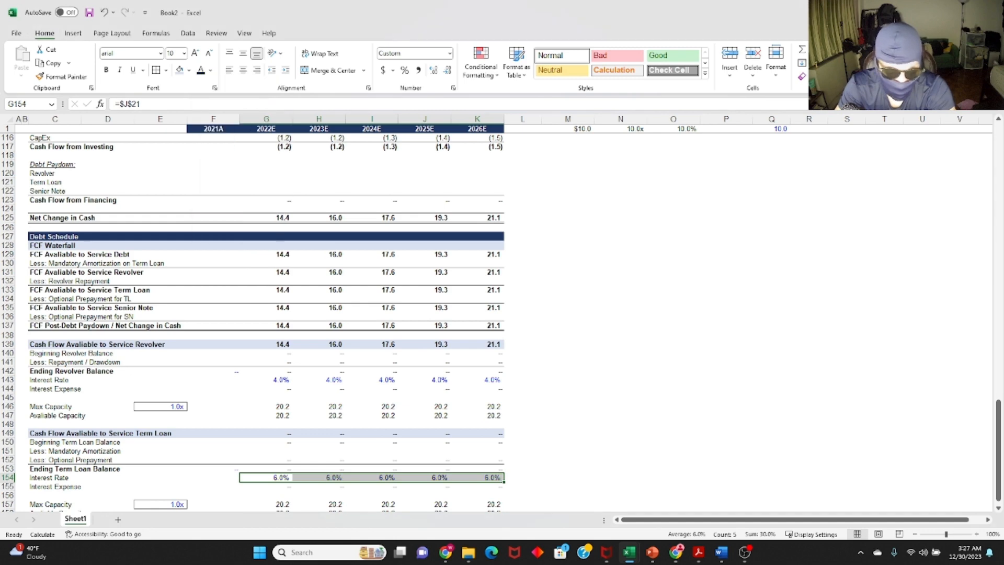
Check which cells the 2022E term loan Interest Expense formula in G155 refers to.
key(Down)
key(Up)
scroll(261, 434, down, 5)
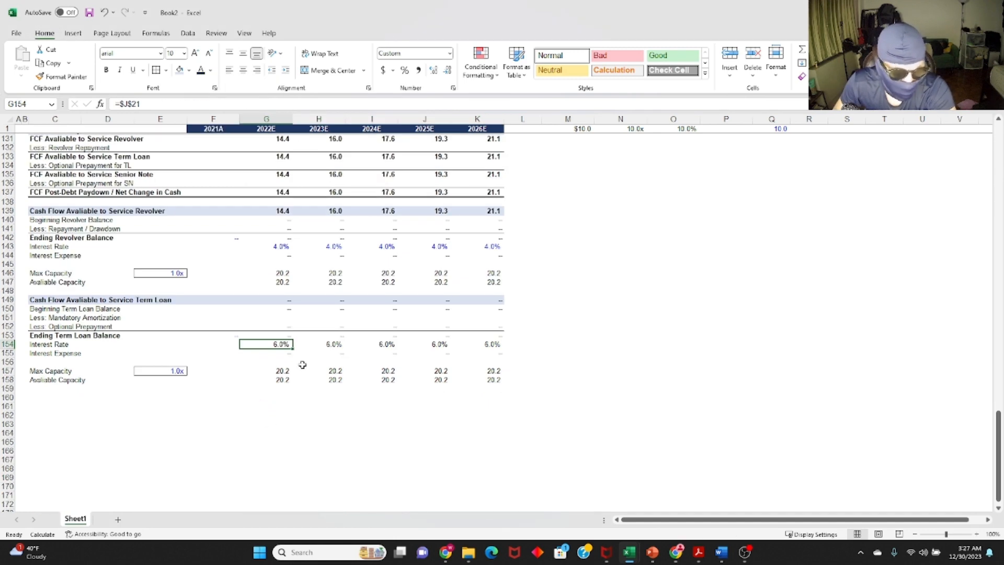
drag(277, 348, 277, 355)
key(Escape)
key(Down)
key(F2)
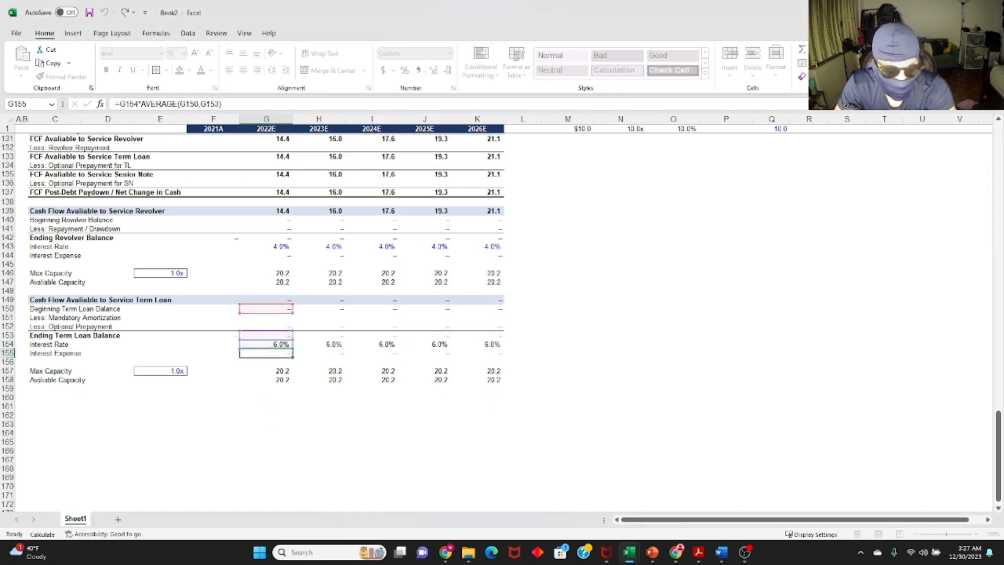
key(Escape)
key(F2)
key(Escape)
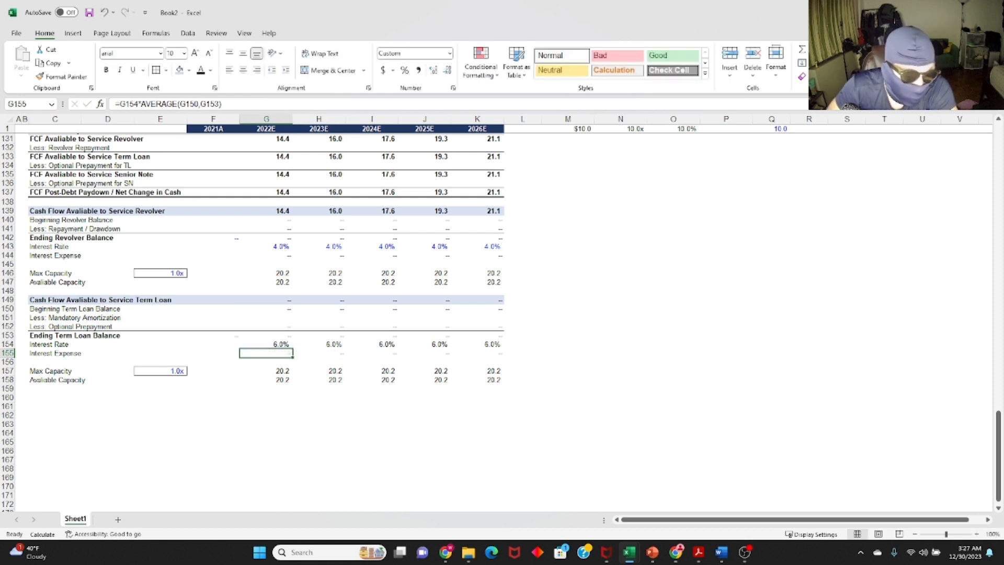
Review the formulas in the Beginning and Ending Term Loan Balance rows to verify their references.
key(Up)
key(Up)
key(Up)
key(Up)
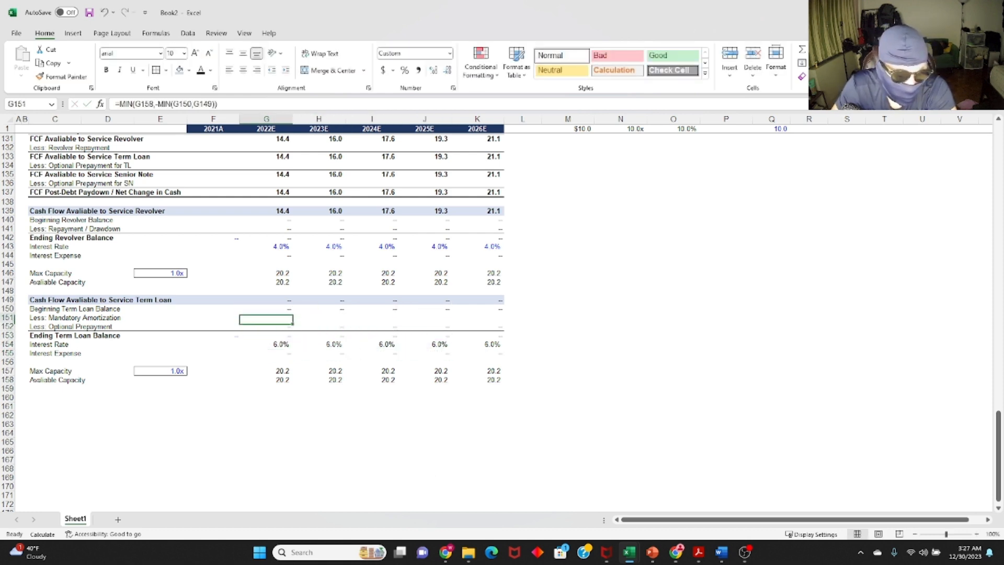
key(Up)
key(F2)
key(Escape)
key(Down)
key(Up)
key(F2)
key(Escape)
key(Right)
key(F2)
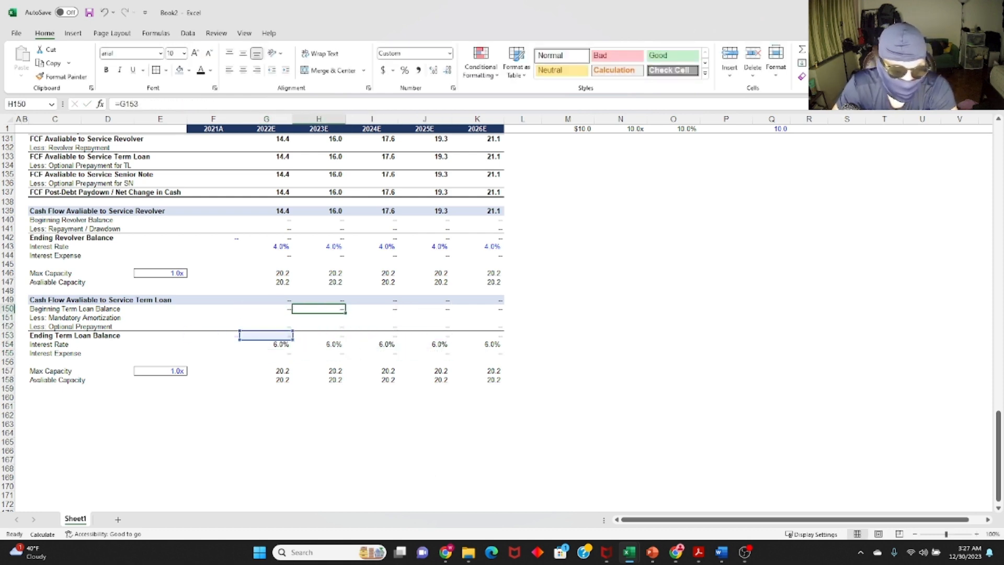
key(Escape)
key(Right)
key(F2)
key(Escape)
key(Left)
key(Down)
key(Down)
key(Down)
key(F2)
key(Escape)
key(Left)
key(F2)
key(Escape)
key(Right)
key(Right)
key(F2)
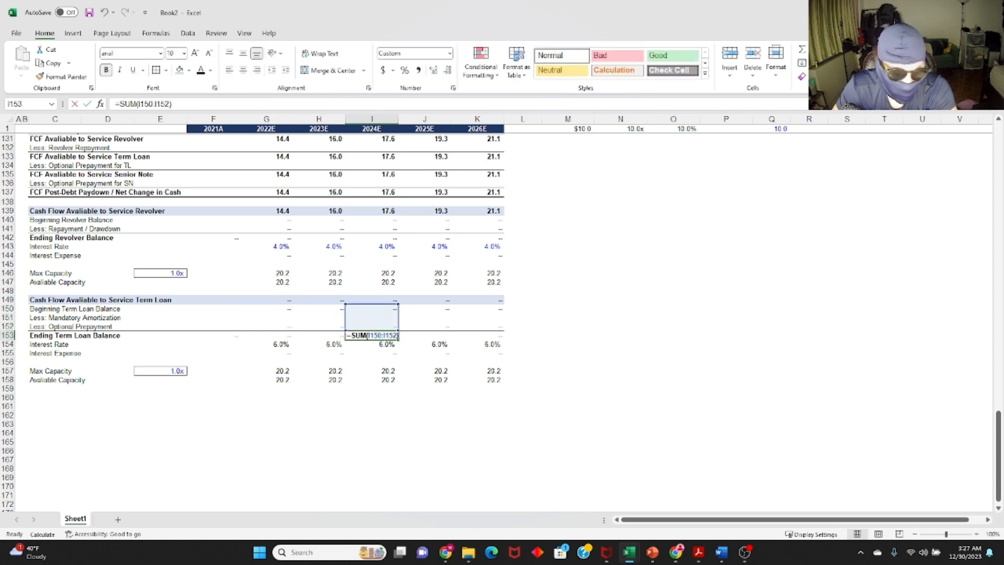
key(Escape)
Clear the copied revolver repayment formulas from the term loan's Less: Optional Prepayment row, G152 through K152.
key(Left)
key(Up)
key(Left)
key(F2)
key(Escape)
key(F2)
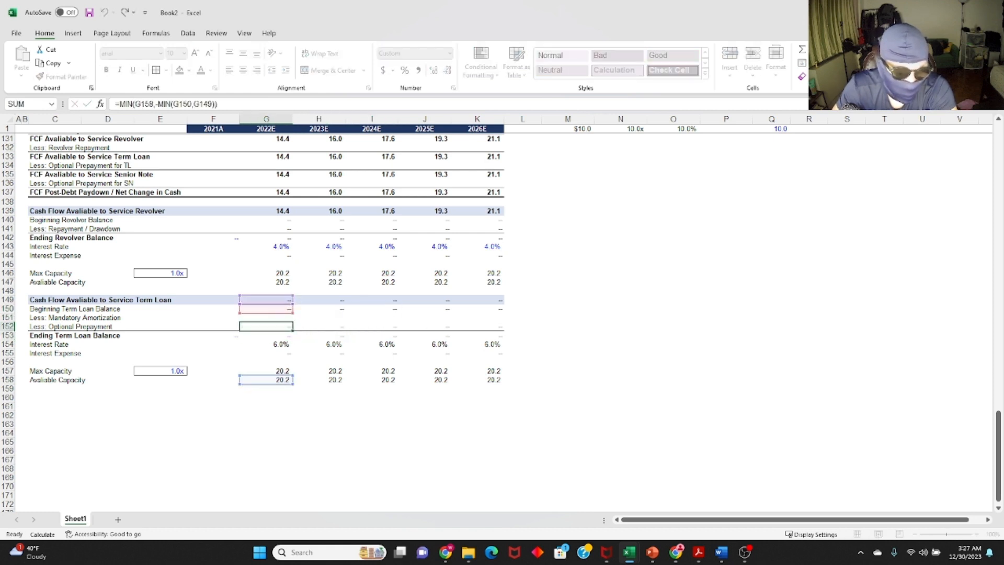
key(Escape)
key(ctrl+shift+Right)
key(Delete)
key(Down)
key(Up)
key(Down)
key(Up)
key(Up)
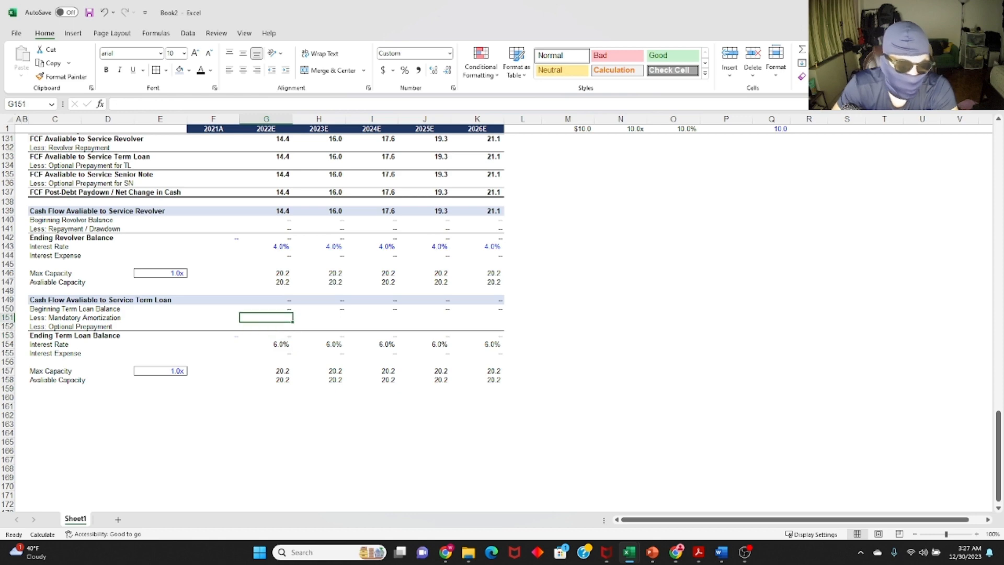
Box E151 beside Less: Mandatory Amortization with an outline border and link it to the Term Loan P. Amort (%) in K21.
key(Left)
key(Left)
key(Left)
key(Right)
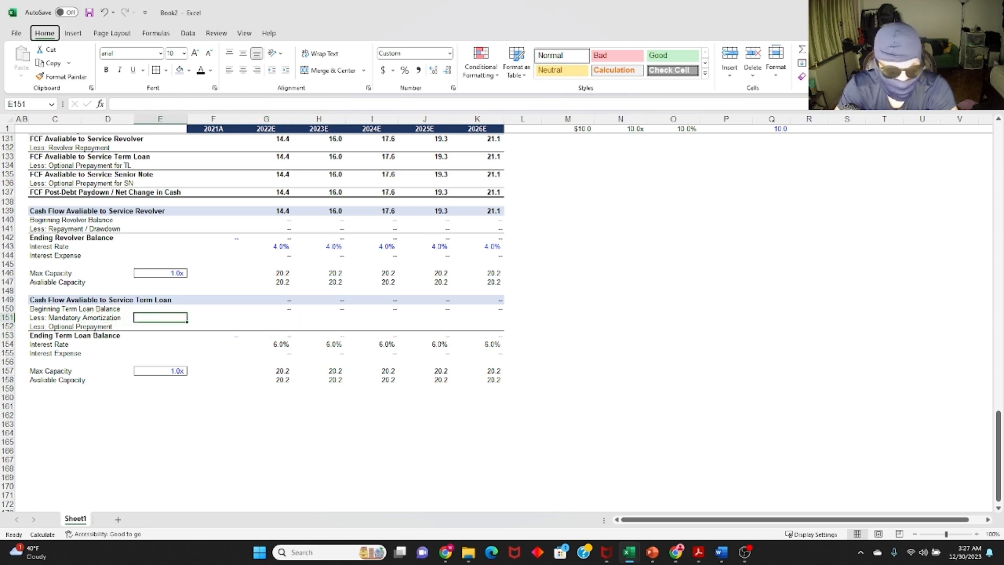
text(=)
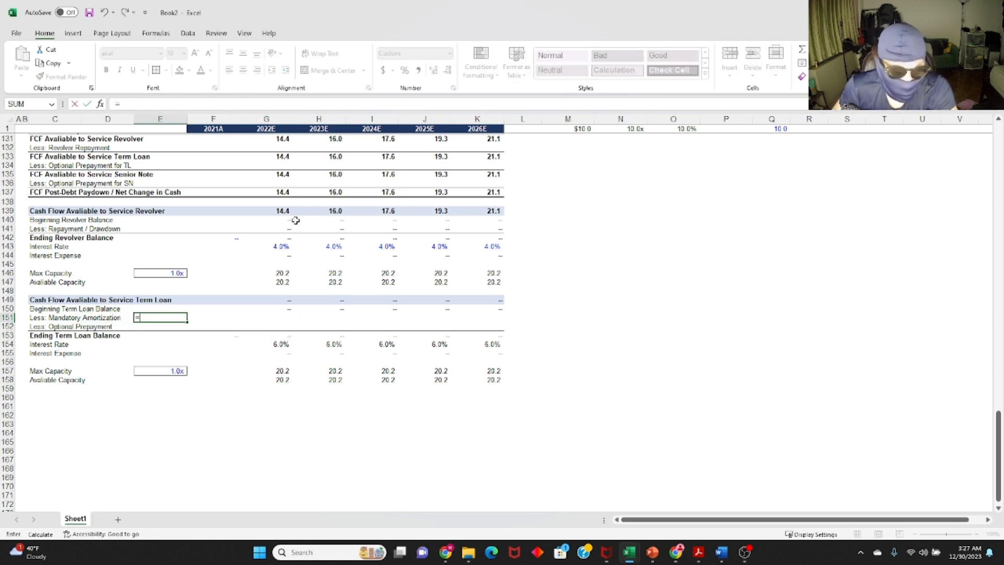
scroll(296, 220, up, 20)
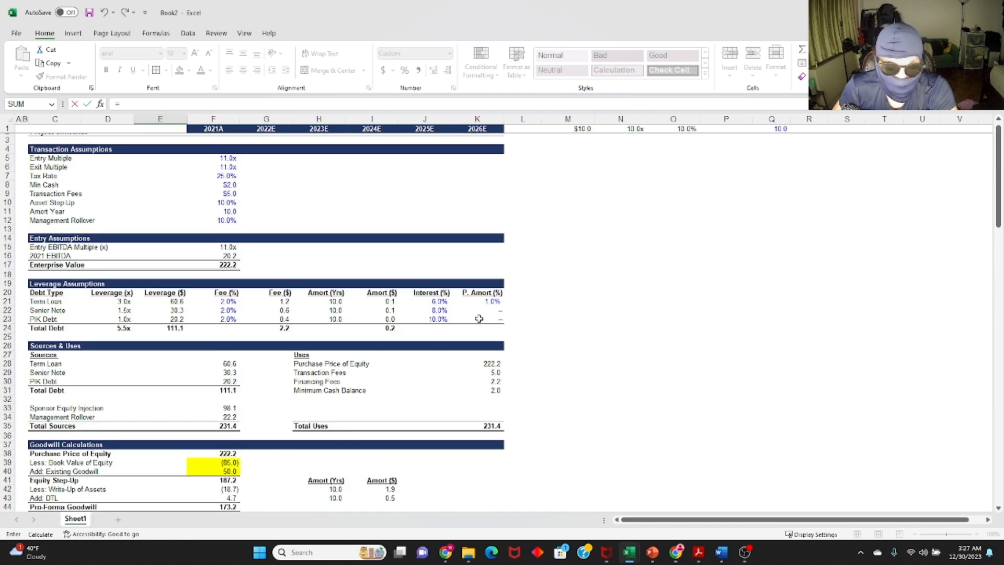
scroll(479, 319, up, 2)
click(478, 310)
key(Return)
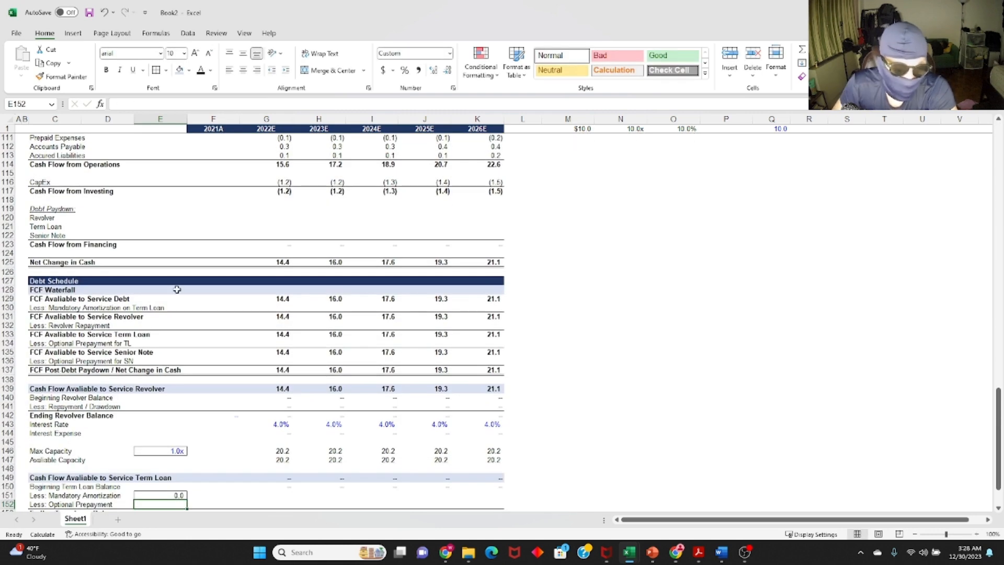
scroll(217, 368, down, 5)
key(Down)
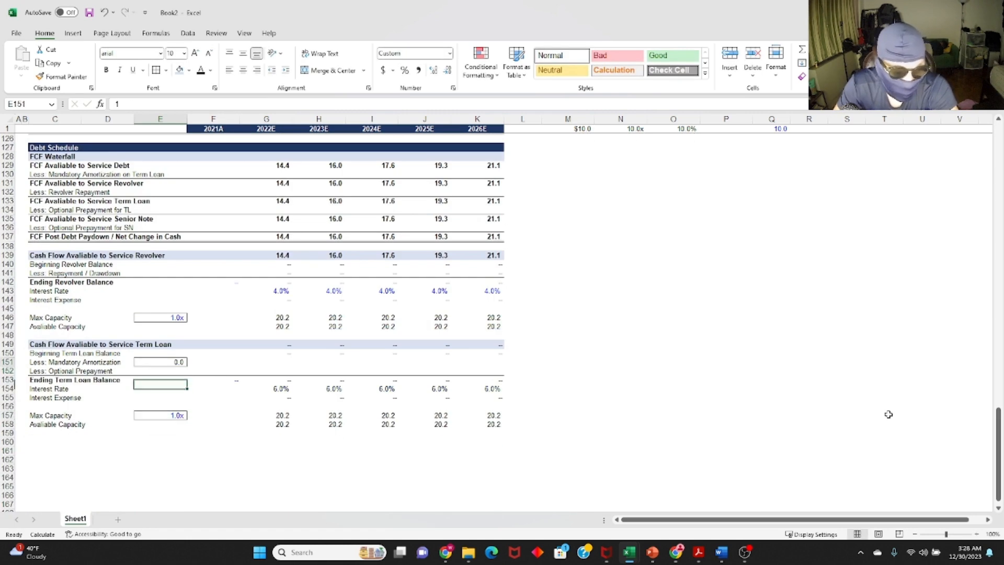
key(Up)
key(Up)
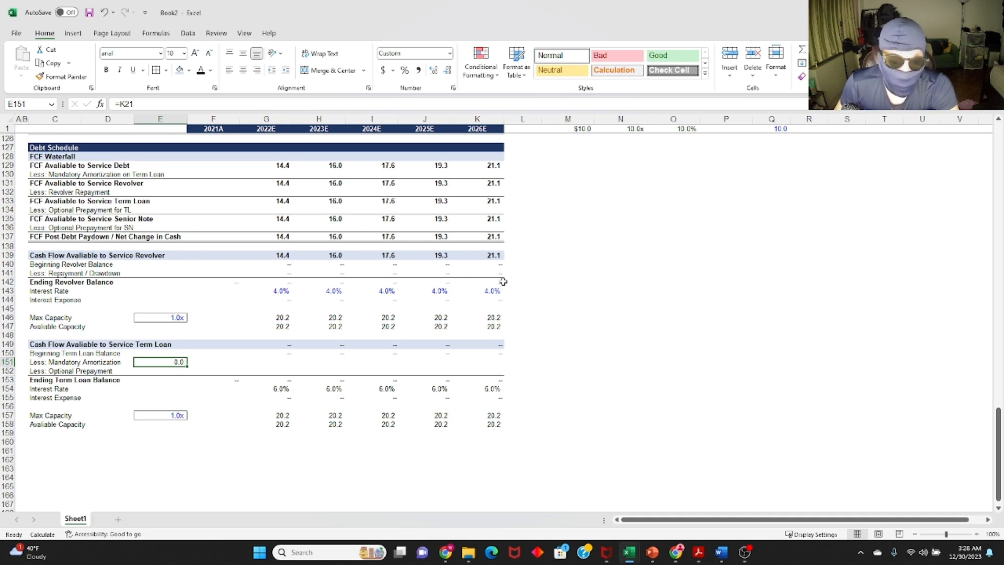
Apply the custom one-decimal percentage format of the revolver Interest Rate in G143 to the mandatory amortization rate in E151.
click(280, 291)
key(ctrl+1)
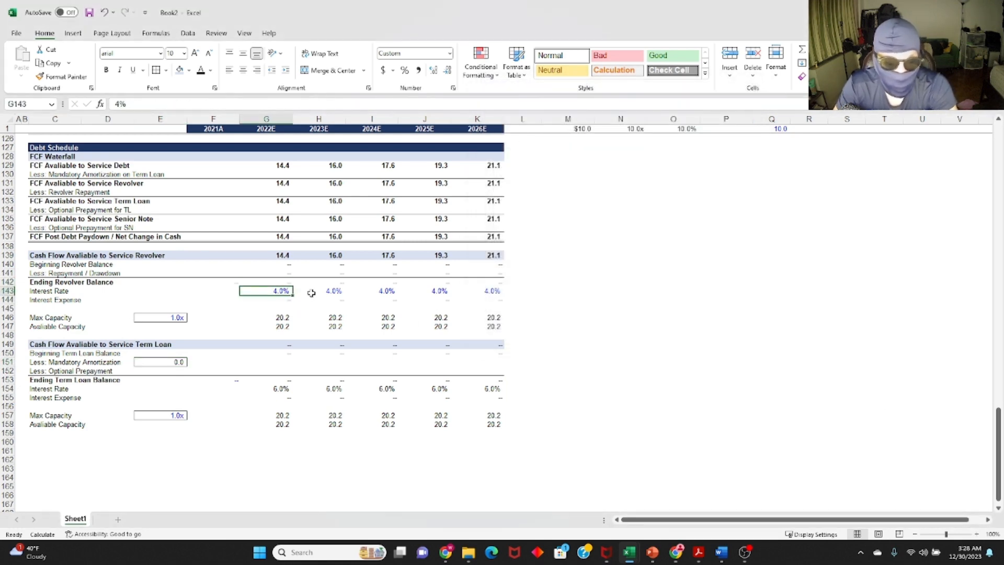
key(Tab)
key(Escape)
key(Down)
key(Down)
key(Down)
key(Down)
key(Down)
key(Down)
key(Down)
key(Down)
key(Down)
key(Left)
key(Left)
key(Left)
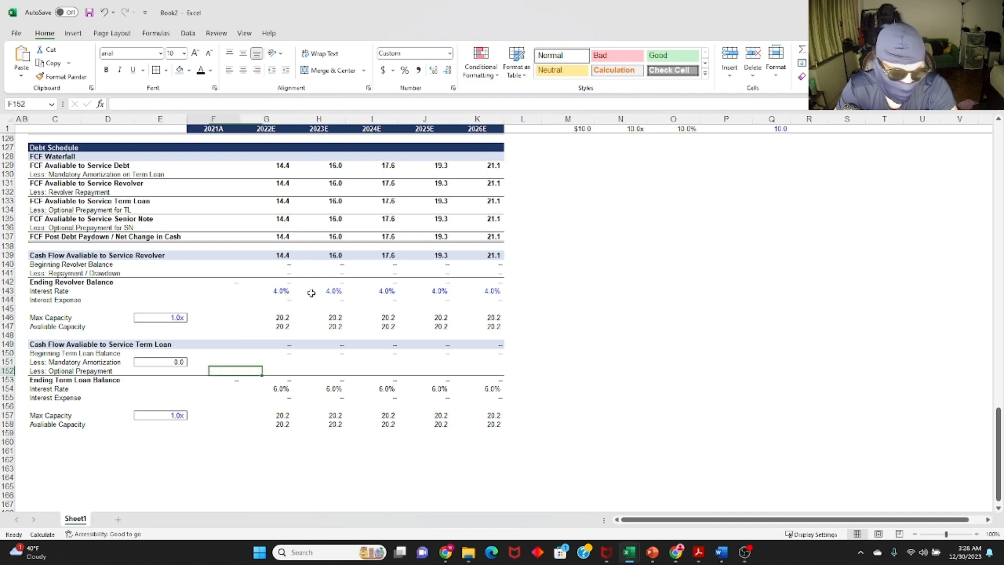
key(Up)
key(Right)
key(ctrl+1)
key(Tab)
key(ctrl+v)
key(Return)
key(Down)
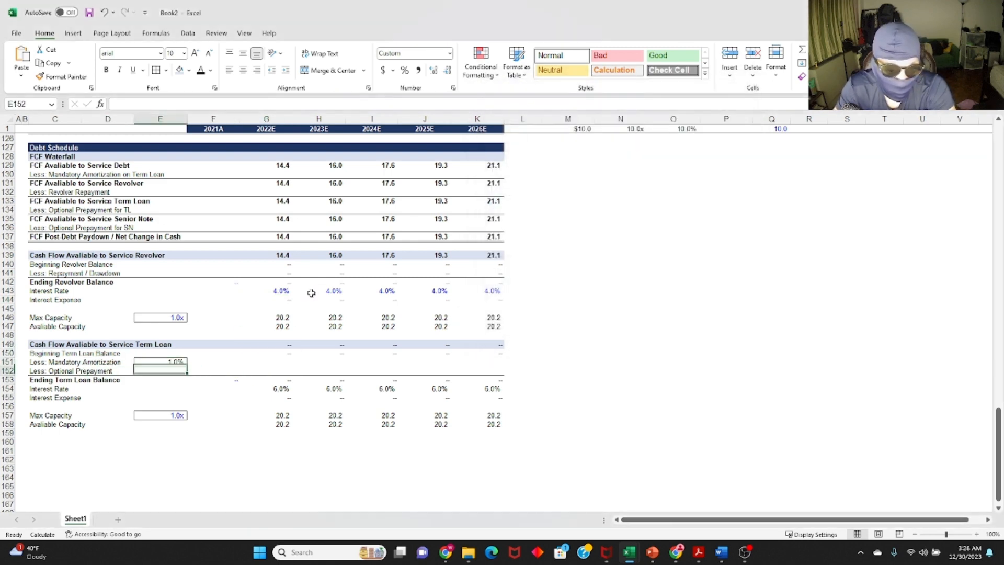
Calculate the 2022E Mandatory Amortization in G151 as the amortization rate times the beginning balance, =E151*G150.
key(Up)
key(Right)
key(Right)
text(=)
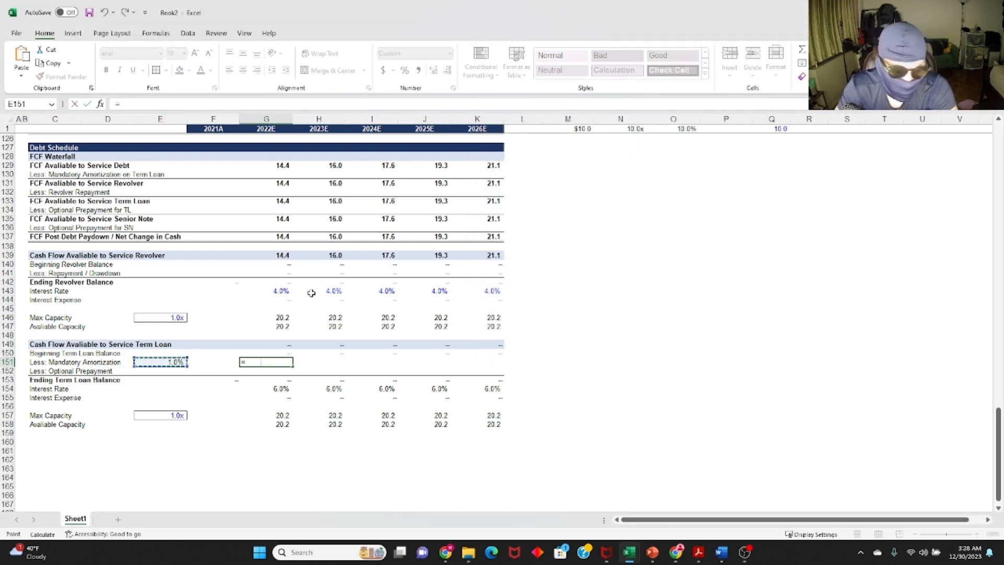
key(Left)
key(Left)
text(*)
key(Up)
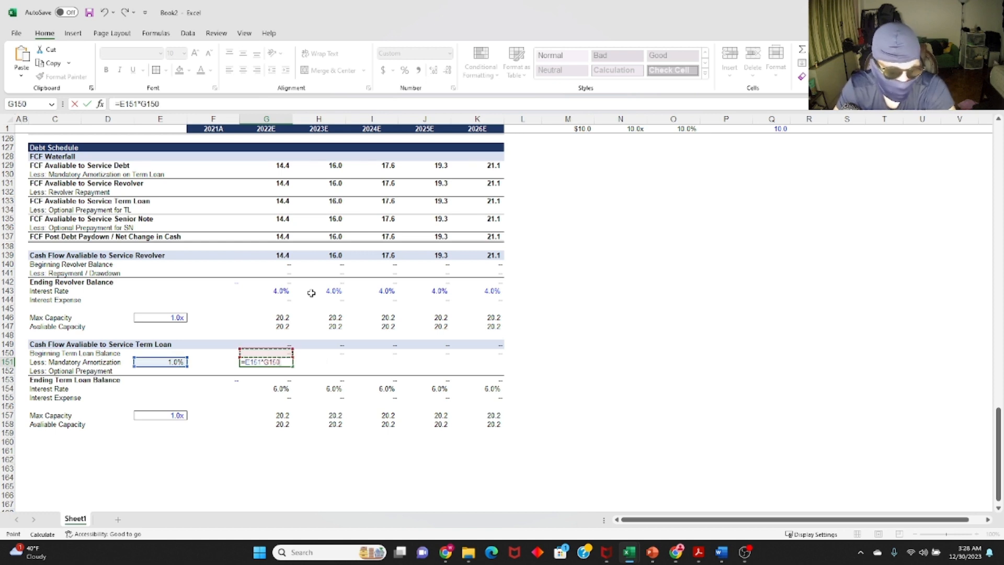
key(Return)
key(Up)
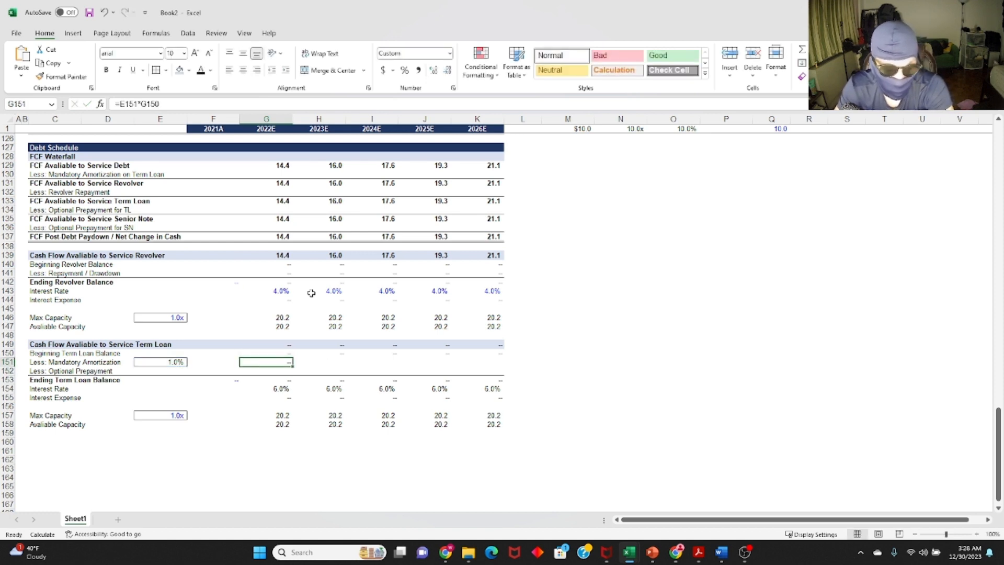
Make the rate reference in G151 absolute and the result negative, giving =-$E$151*G150.
key(F2)
key(Left)
key(Left)
key(Left)
key(Left)
key(Left)
key(F4)
key(Return)
key(Up)
key(ctrl+c)
key(F2)
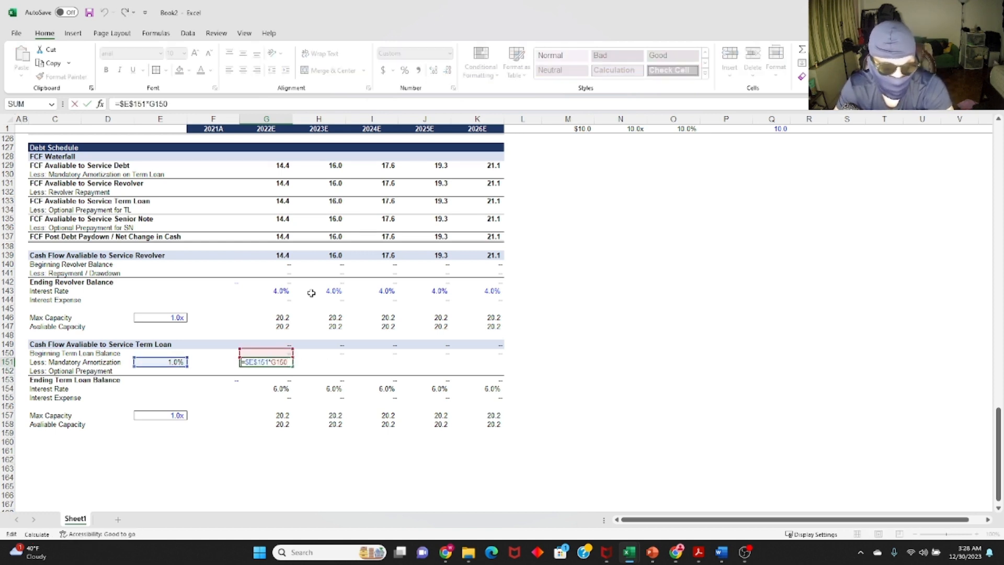
text(-)
key(Return)
key(Up)
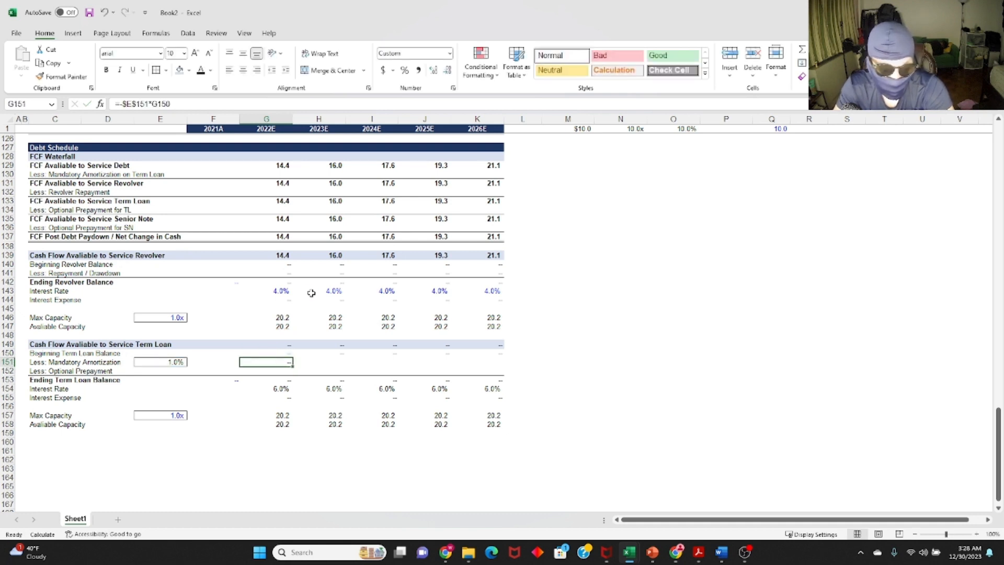
Copy the Mandatory Amortization formula from G151 across through 2026E and check the references in the copied cells.
key(ctrl+c)
key(Up)
key(ctrl+Right)
key(Down)
key(ctrl+shift+Left)
key(ctrl+v)
key(Left)
key(ctrl+Left)
key(F2)
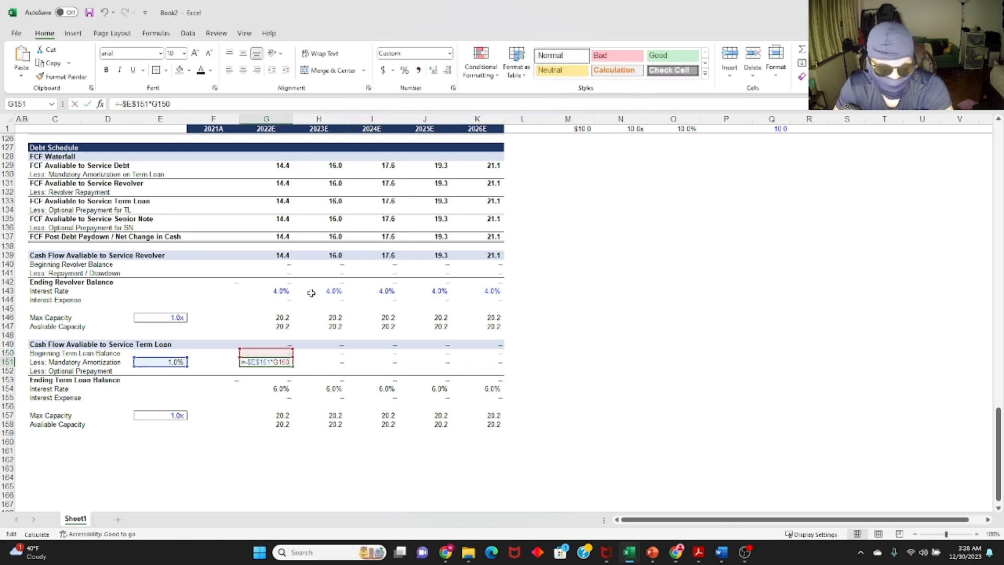
key(Tab)
key(F2)
key(Tab)
key(F2)
key(Tab)
Link the 2021A Ending Term Loan Balance in F153 to the balance sheet's 2021A Term Loan in F85.
key(Left)
key(Left)
key(Left)
key(Left)
key(Down)
key(Down)
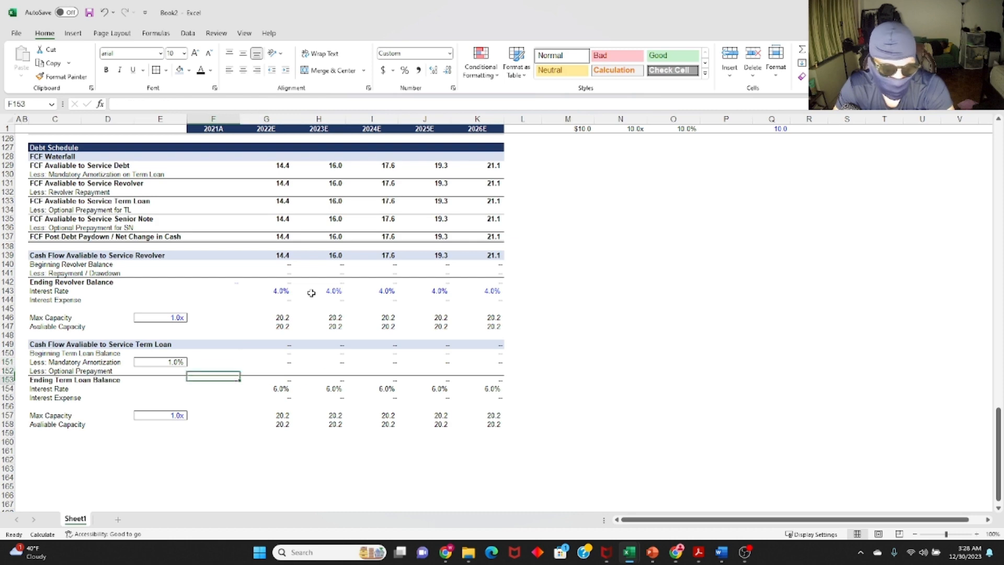
text(=)
scroll(311, 293, up, 14)
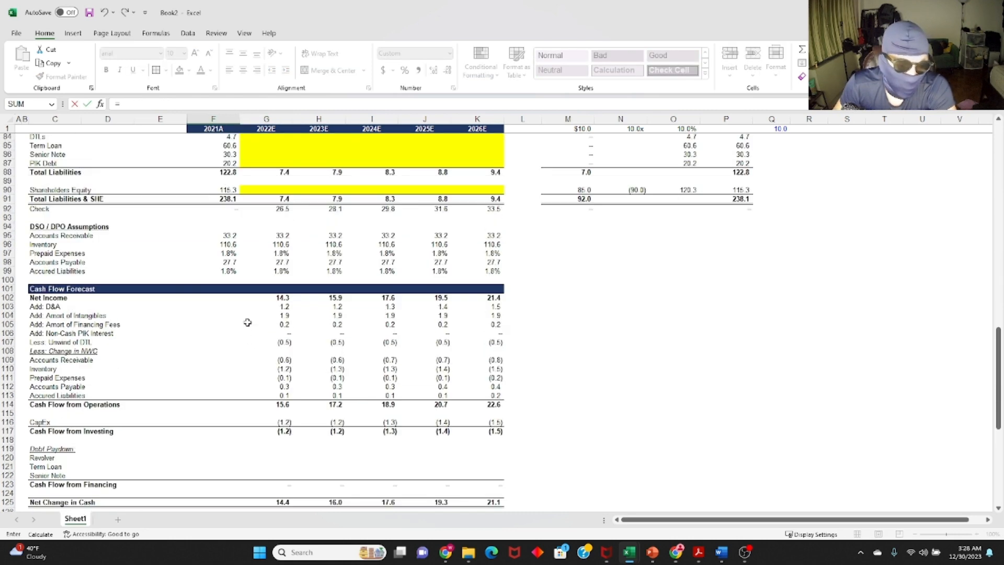
scroll(217, 231, up, 4)
click(225, 252)
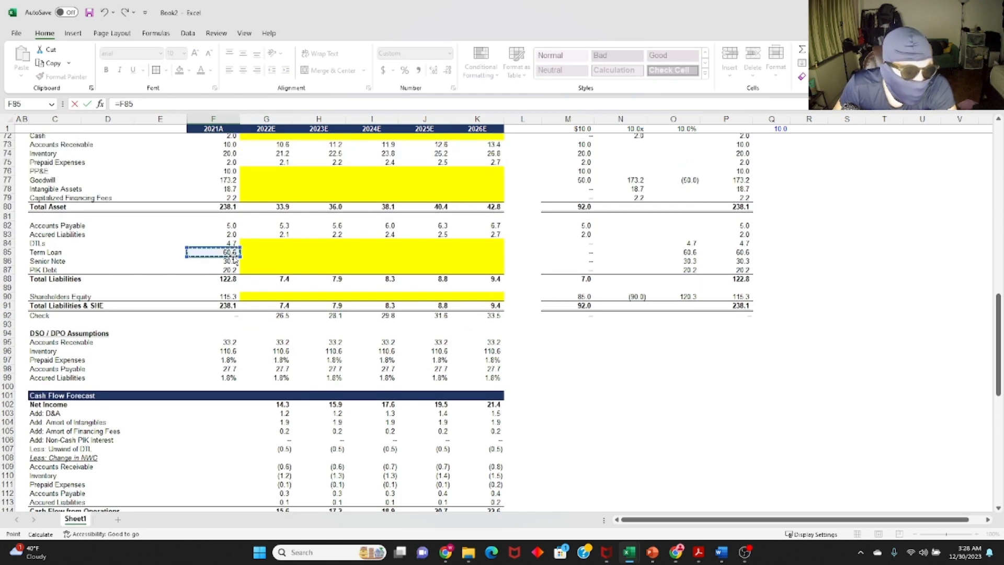
key(Return)
key(Down)
key(Down)
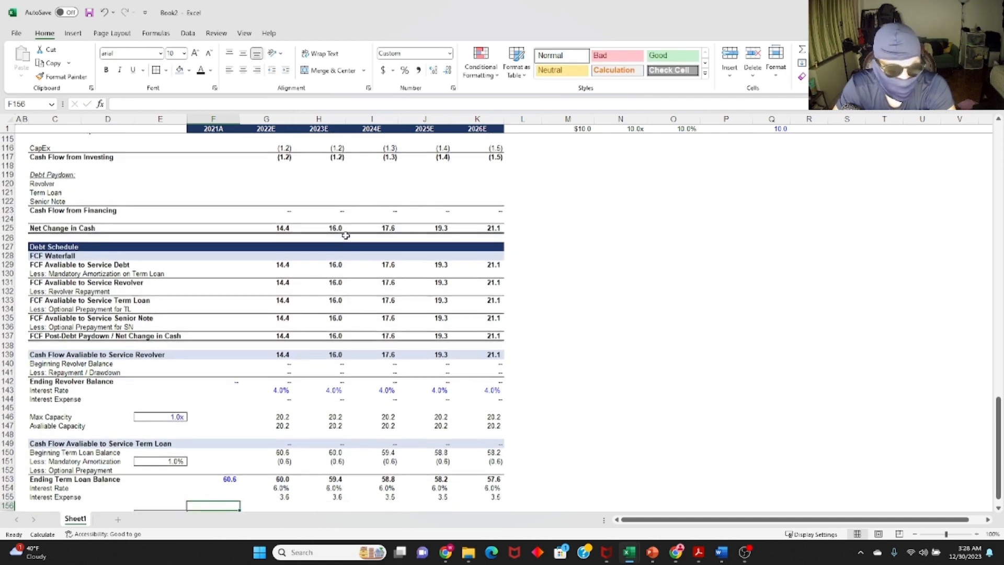
Set the font colour of the 2021A Ending Term Loan Balance in F153 to black.
key(Up)
key(Up)
key(Up)
key(h)
key(f)
key(c)
key(Return)
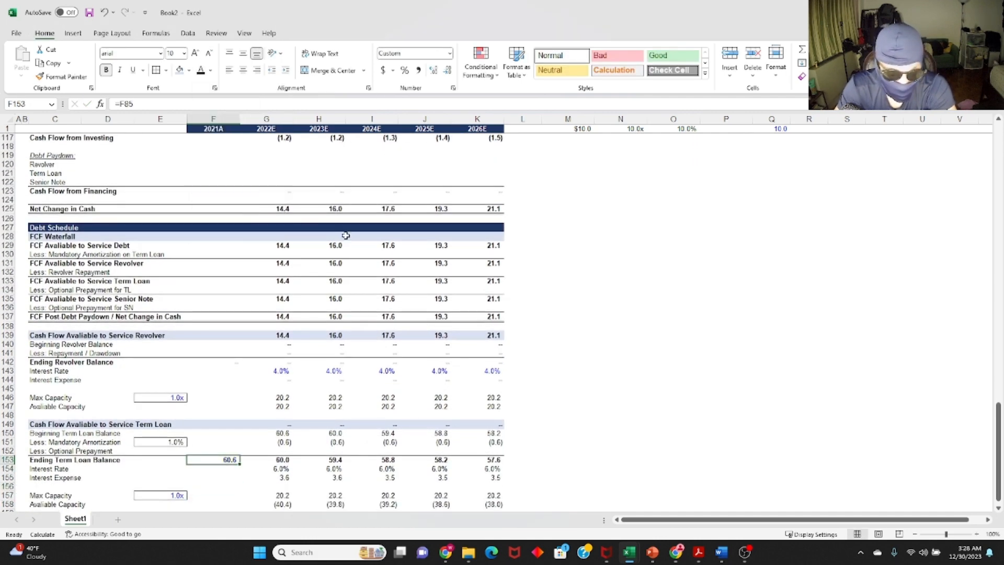
key(Down)
key(Up)
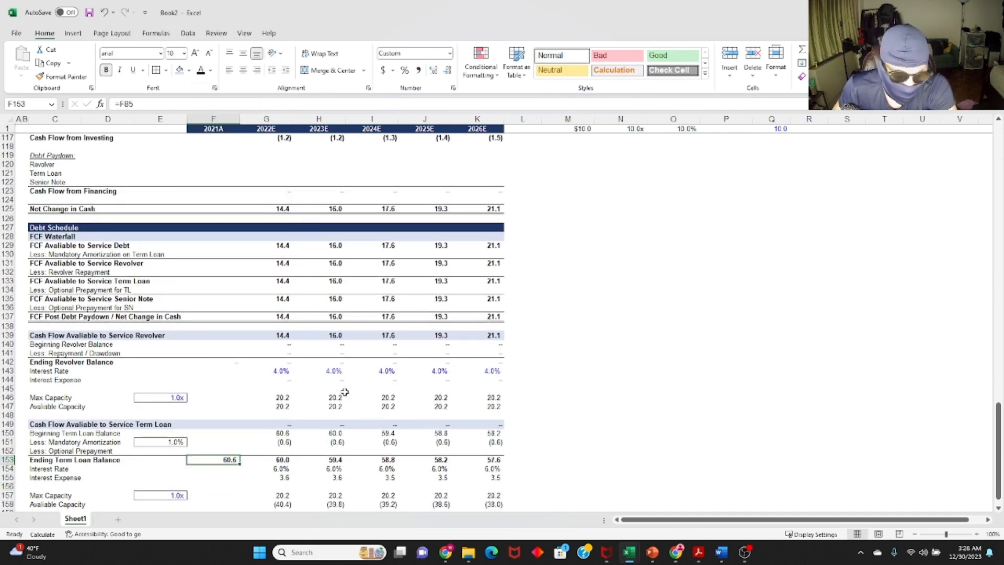
Examine the Mandatory Amortization formulas across row 151 to check their rate and beginning balance references.
scroll(265, 312, down, 4)
click(284, 335)
key(F2)
key(Escape)
key(Right)
key(Right)
key(Right)
key(Right)
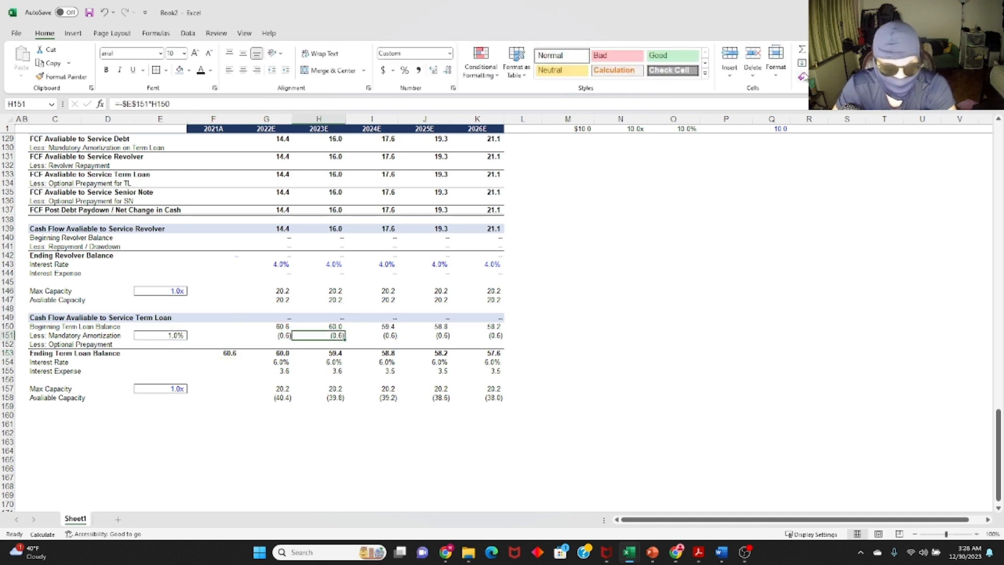
key(Left)
key(Left)
key(Left)
key(Left)
key(F2)
key(Escape)
key(Right)
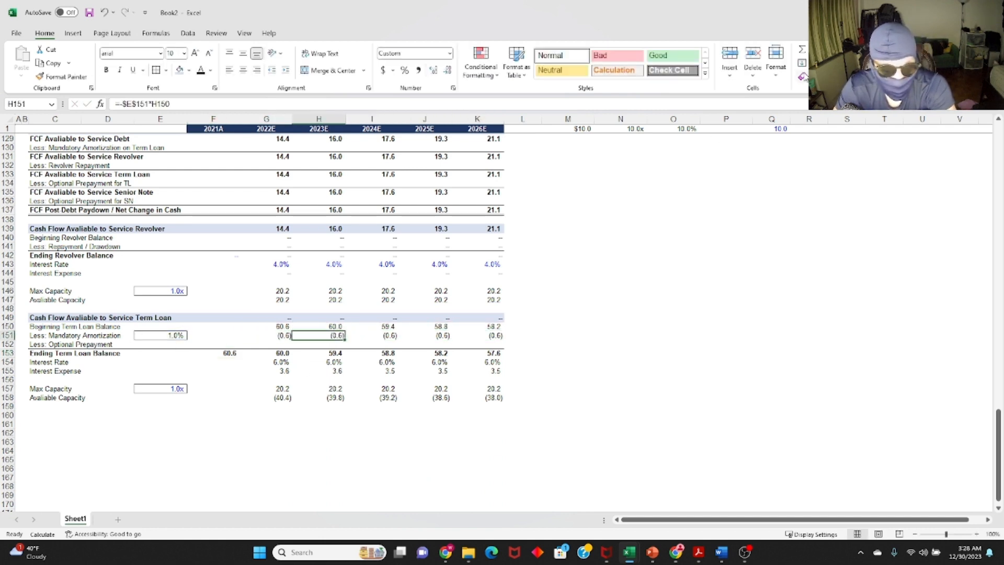
key(Right)
key(Right)
key(F2)
key(Escape)
key(Right)
key(F2)
key(Escape)
key(Left)
key(Escape)
key(Left)
key(Left)
key(Left)
key(F2)
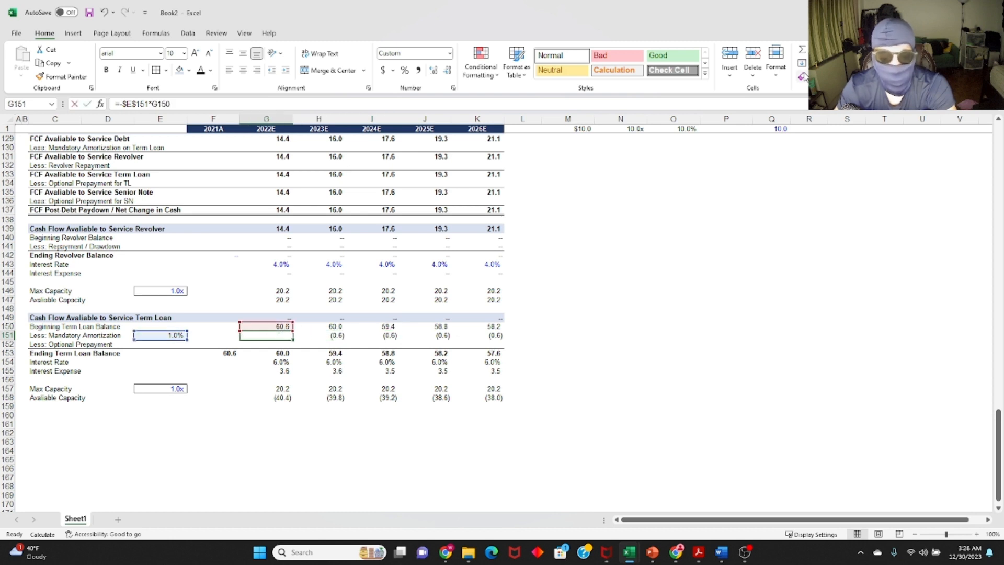
key(Escape)
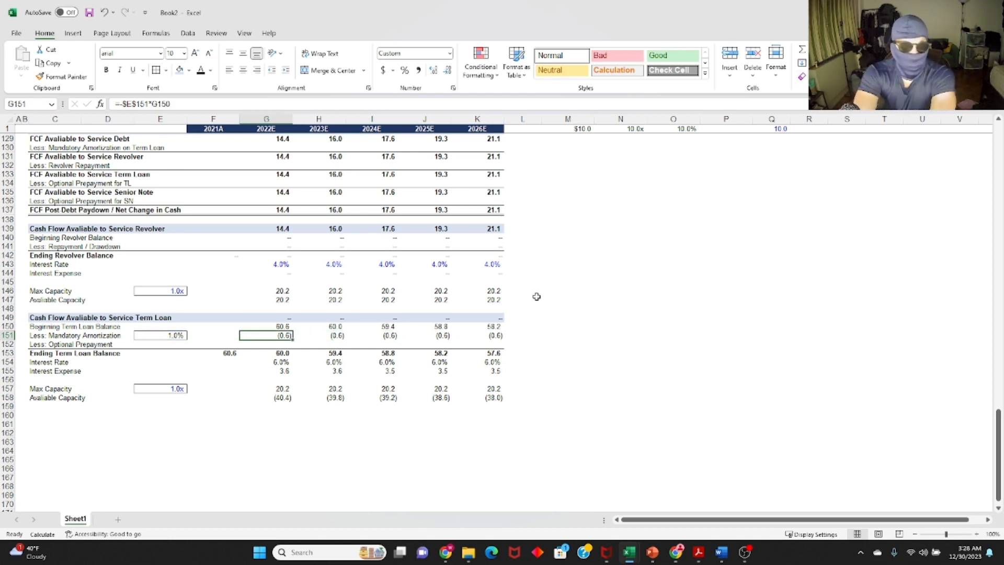
key(Down)
key(Up)
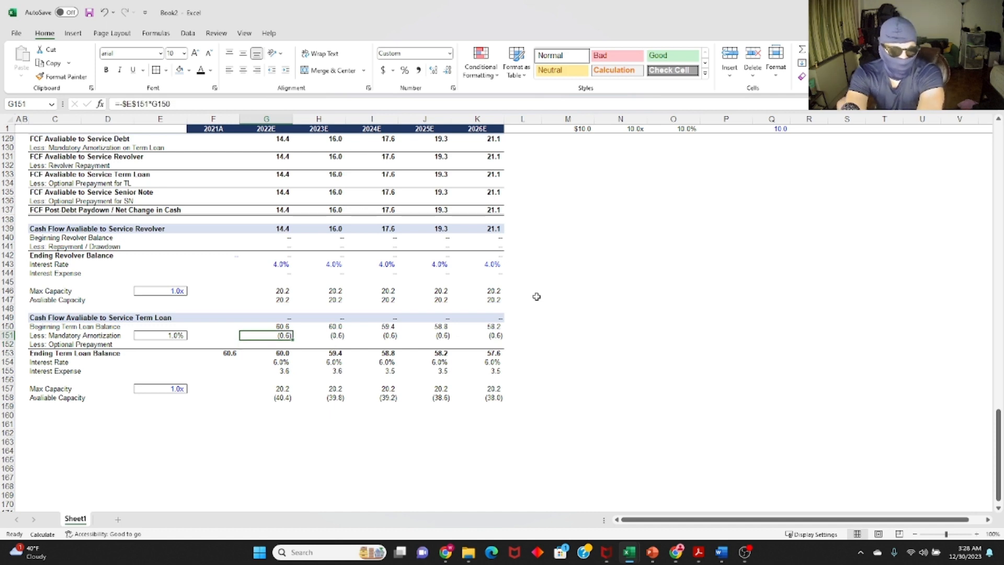
Link the 2022E Mandatory Amortization on Term Loan in the FCF Waterfall, G130, to the term loan section with =G151.
scroll(294, 355, up, 2)
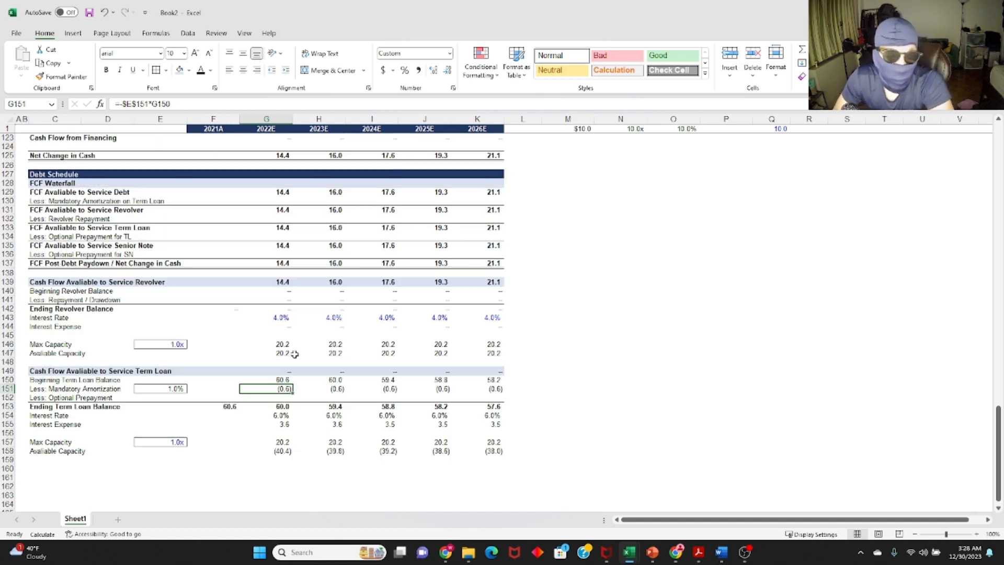
key(Up)
key(Up)
key(Up)
key(Up)
key(Up)
key(Up)
key(Up)
key(Up)
key(Up)
key(Up)
key(Up)
key(Up)
key(Up)
key(Up)
key(Up)
key(Up)
key(Up)
key(Up)
key(Up)
key(Up)
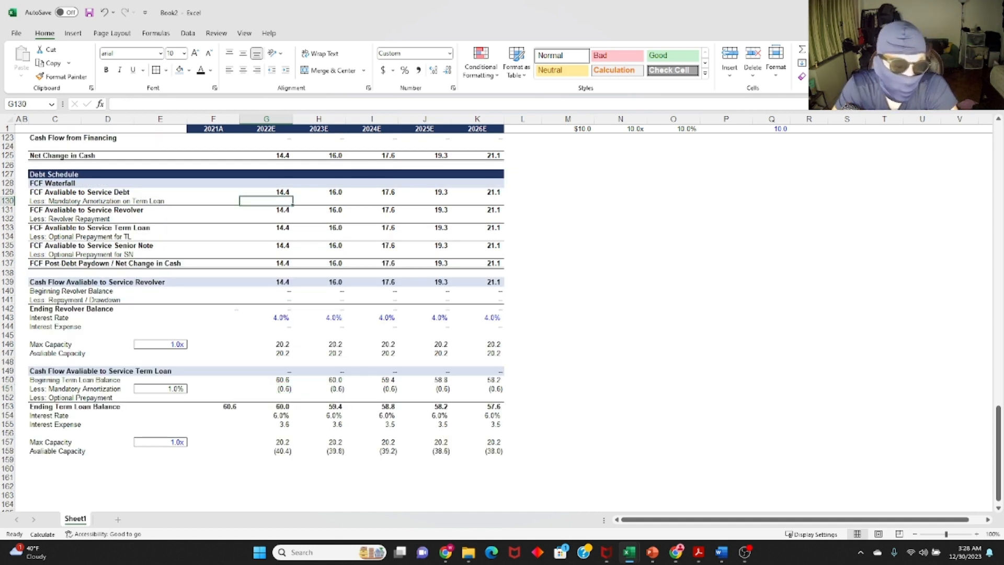
text(=)
key(Down)
key(Down)
key(Down)
key(Down)
key(Down)
key(Down)
key(Down)
key(Down)
key(Down)
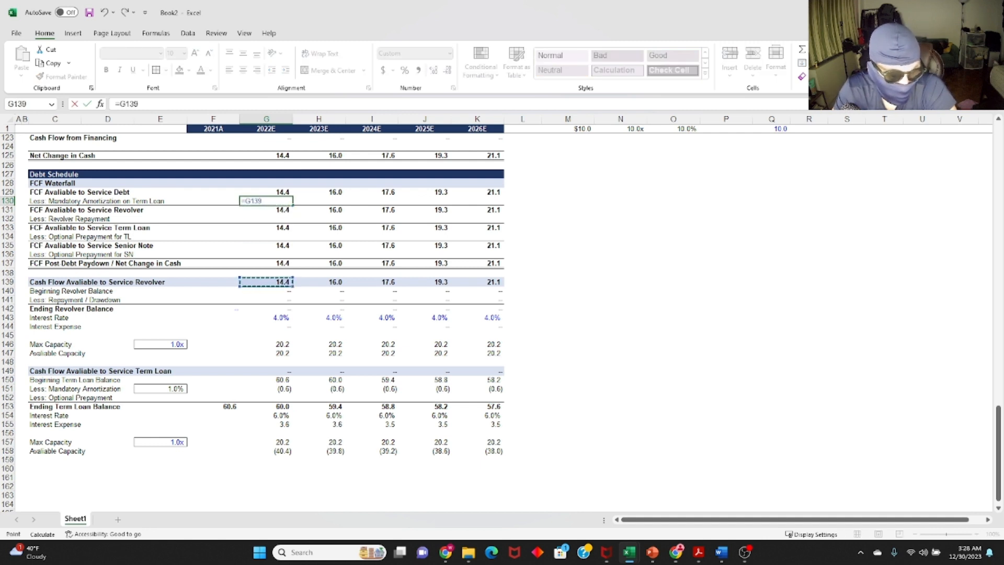
key(Down)
key(Down)
key(Down)
key(Down)
key(Down)
key(Down)
key(Down)
key(Down)
key(Down)
key(Down)
key(Down)
key(Down)
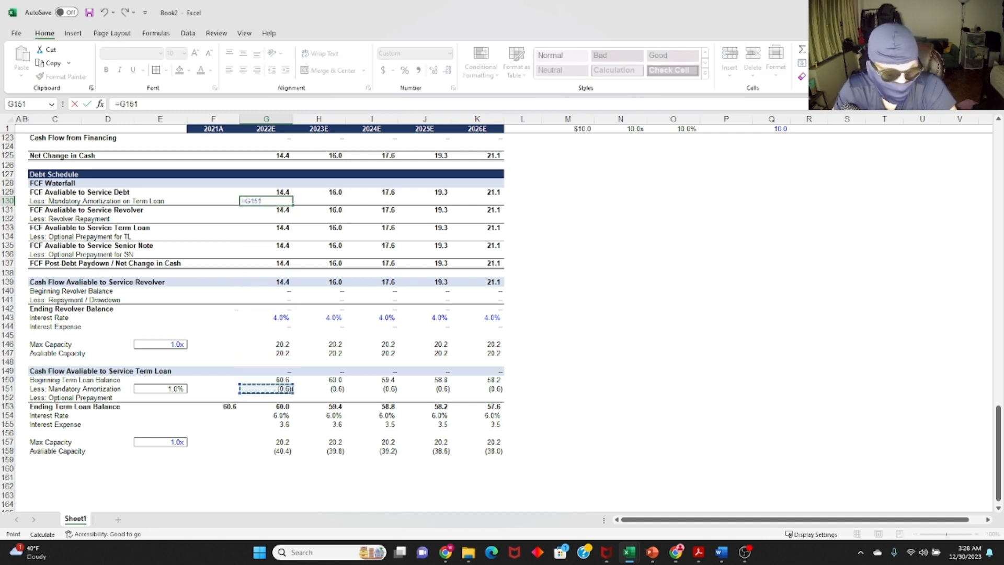
key(Return)
Copy the waterfall's Mandatory Amortization link from G130 across through 2026E and check the reference in G130.
key(Up)
key(ctrl+c)
key(Right)
key(Right)
key(Right)
key(Right)
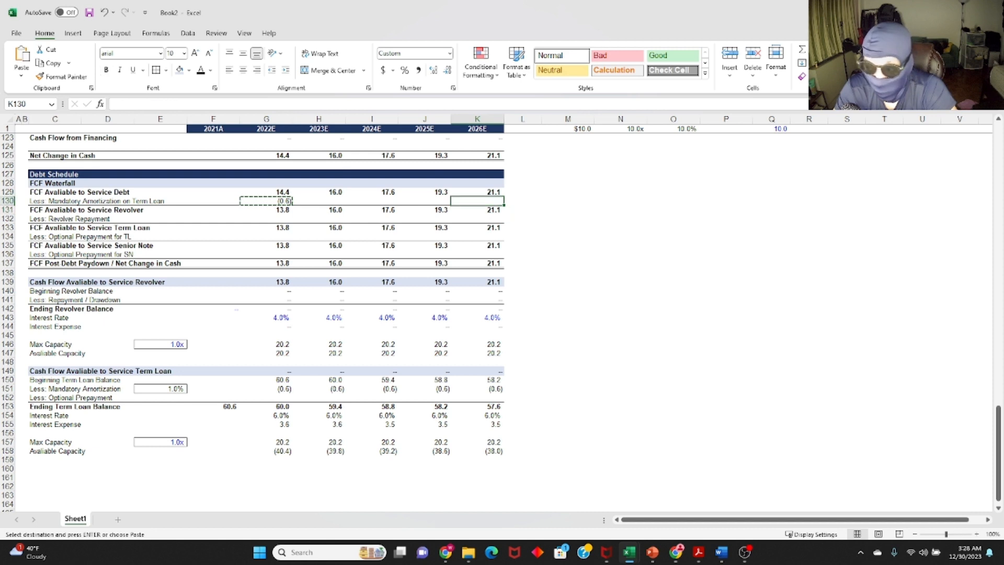
key(ctrl+shift+Left)
key(ctrl+v)
key(Escape)
key(Left)
key(Left)
key(Left)
key(Left)
key(F2)
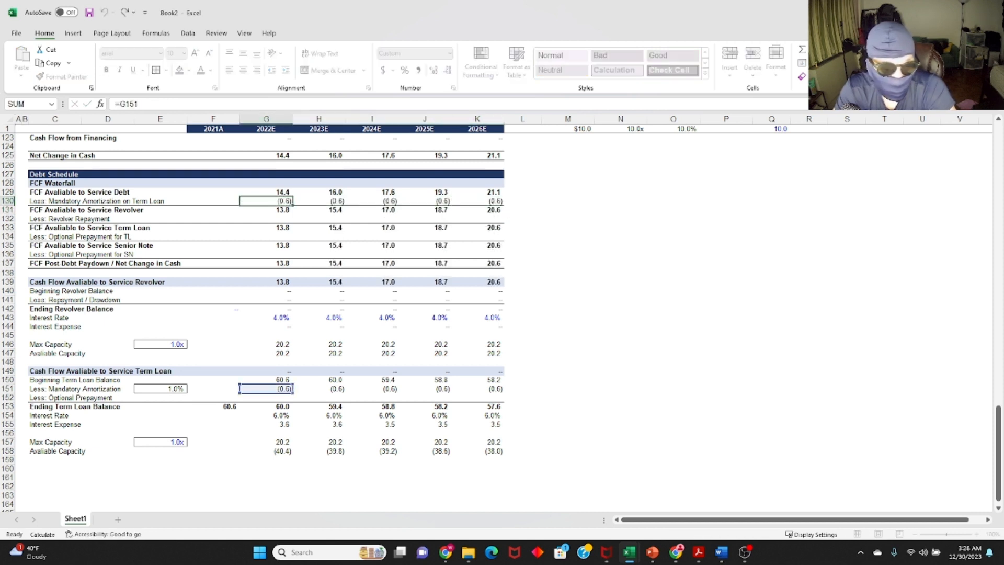
key(Escape)
Link the 2022E Revolver Repayment in the FCF Waterfall, G132, to the revolver's Repayment / Drawdown with =G141.
key(Down)
key(Down)
text(=)
key(Down)
key(Down)
key(Down)
key(Down)
key(Down)
key(Down)
key(Down)
key(Down)
key(Down)
key(Down)
key(Down)
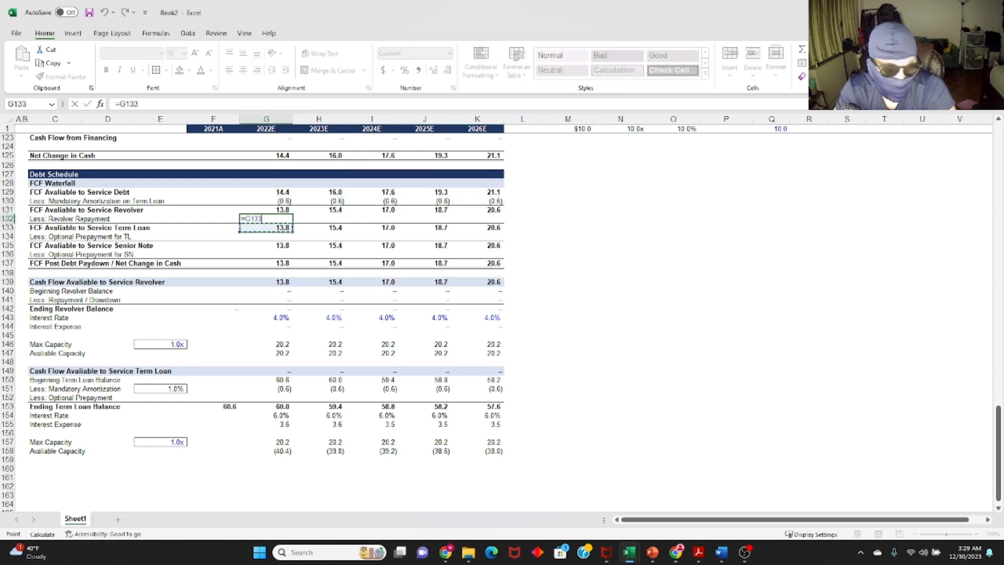
key(Down)
key(Down)
key(Down)
key(Down)
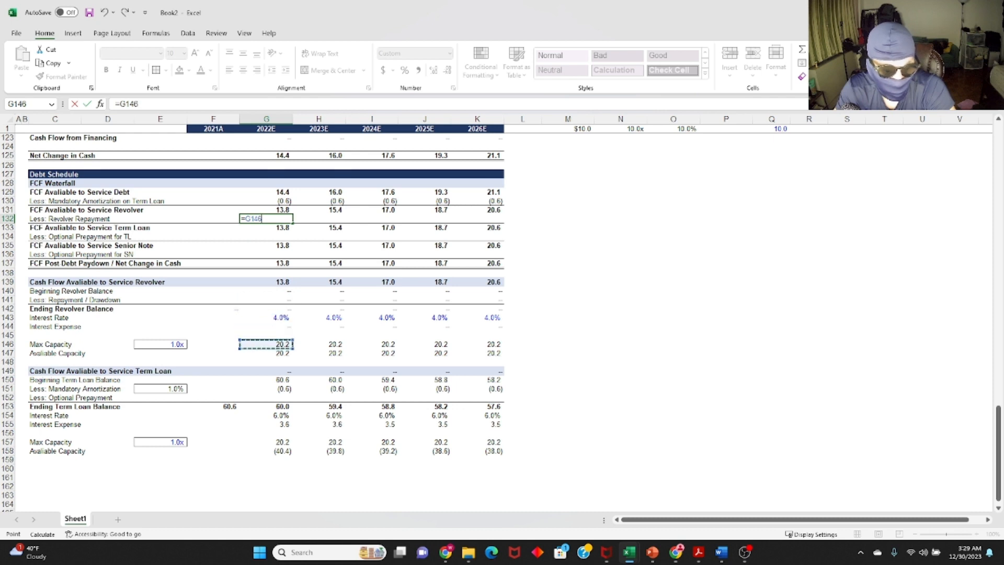
key(Up)
key(Up)
key(Up)
key(Up)
key(Up)
key(Up)
key(Return)
Check the Revolver Repayment link in G132 and copy it across through 2026E.
key(Up)
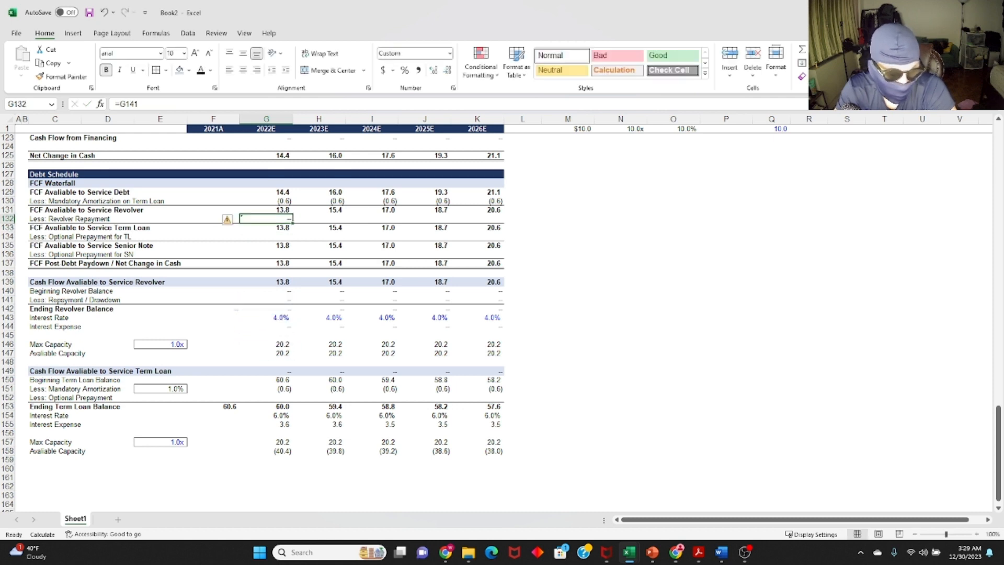
key(F2)
key(Escape)
key(ctrl+c)
key(Down)
key(ctrl+Right)
key(Up)
key(ctrl+shift+Left)
key(ctrl+v)
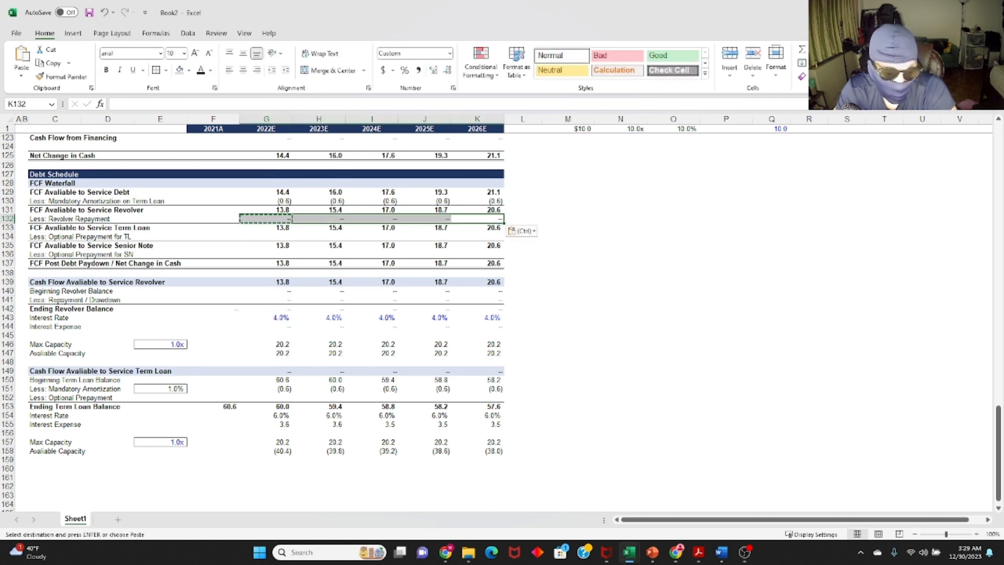
key(Escape)
key(ctrl+Left)
Calculate the term loan's 2022E Optional Prepayment in G152 with =-MIN(G150,G149) and check the formula.
key(Down)
key(Down)
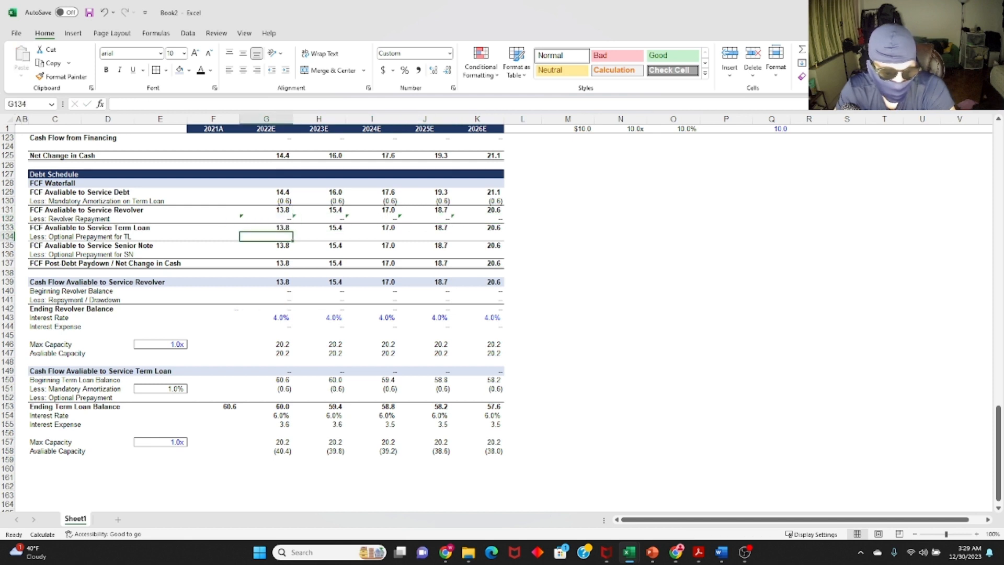
key(Up)
key(Down)
key(Down)
key(Down)
key(Down)
key(Down)
key(Down)
key(Down)
key(Down)
key(Down)
key(Down)
key(Down)
key(Down)
key(Down)
key(Down)
key(Down)
key(Down)
key(Down)
key(Down)
key(Down)
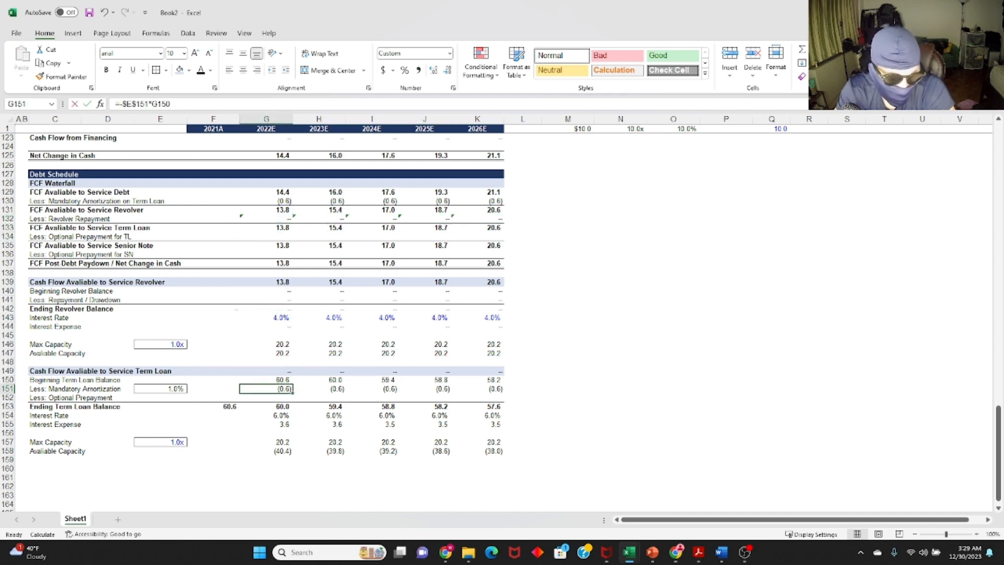
text(=)
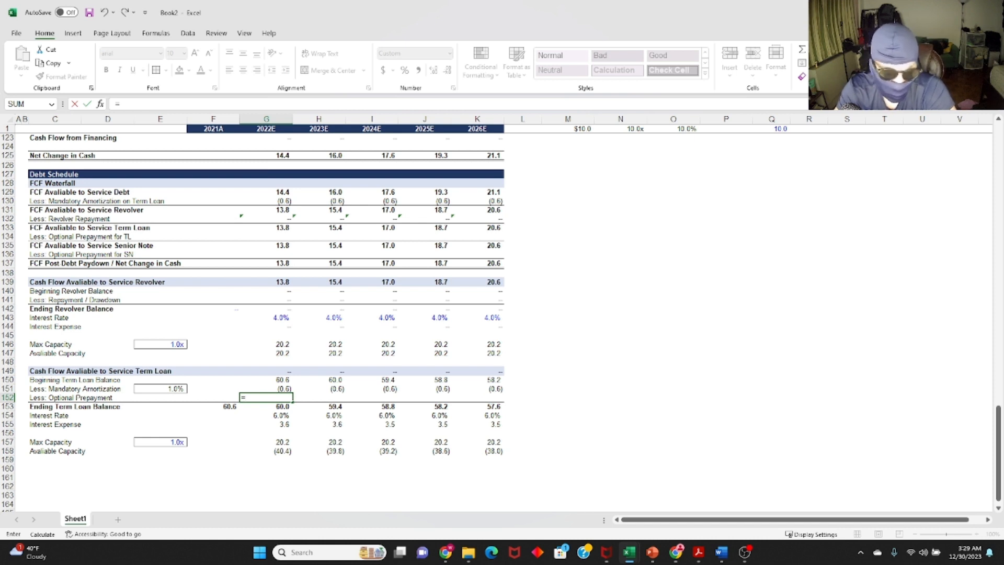
text(min()
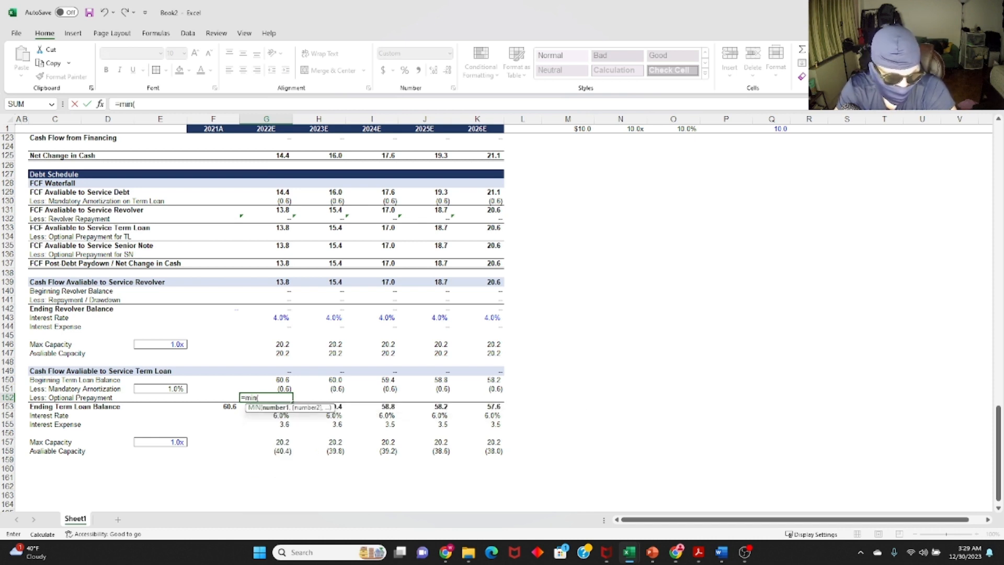
key(BackSpace)
key(BackSpace)
key(BackSpace)
key(BackSpace)
text(-min()
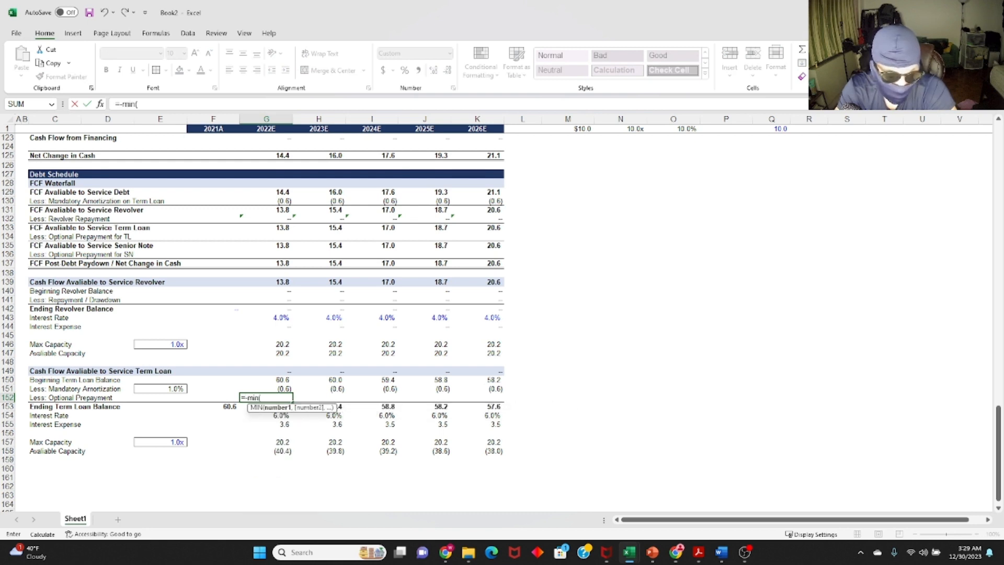
key(Up)
key(Up)
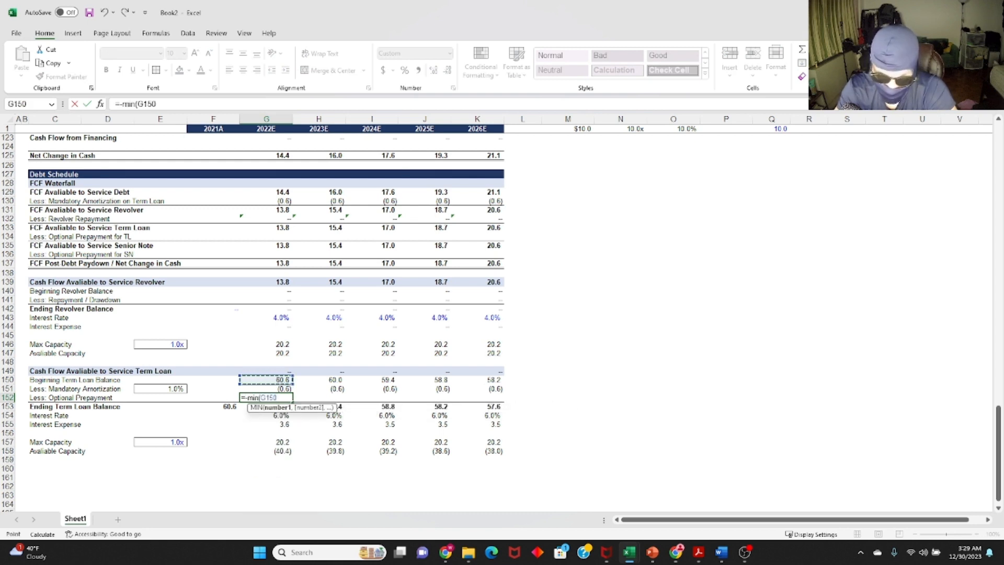
text(,)
key(Up)
key(Up)
key(Up)
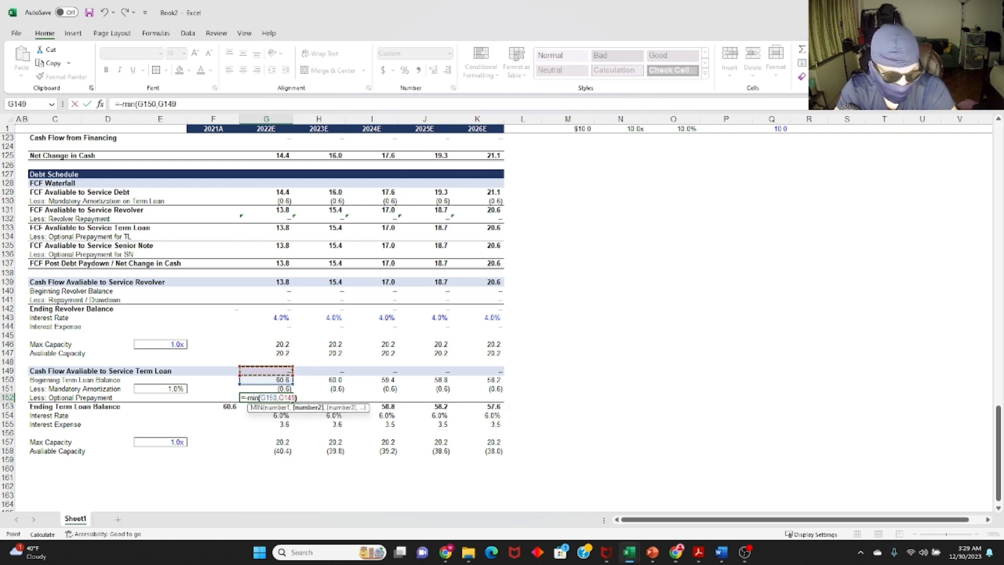
key(Return)
key(Up)
key(F2)
key(Escape)
Copy the term loan's Optional Prepayment formula from G152 across through 2026E.
key(Up)
key(ctrl+Right)
key(Down)
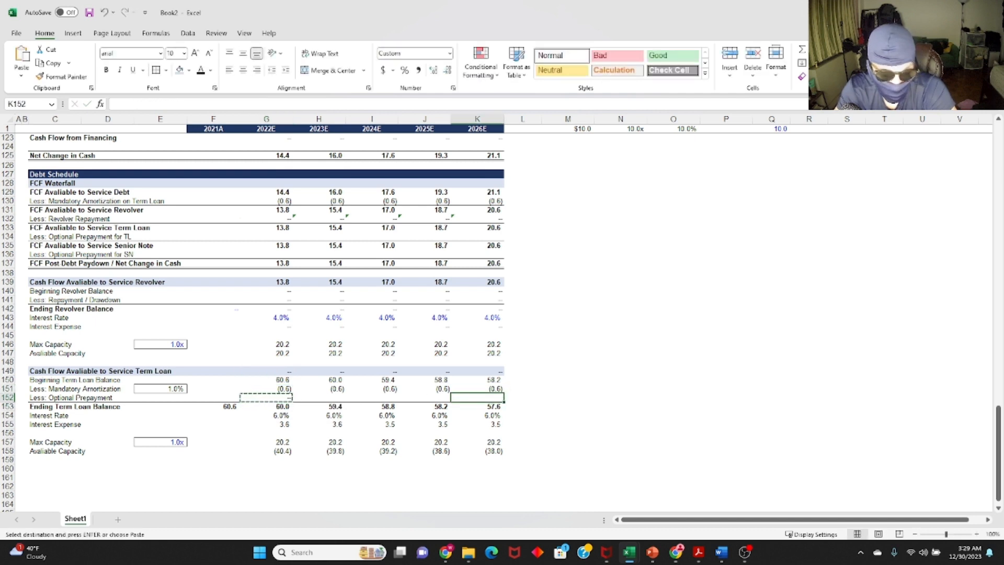
key(ctrl+shift+Left)
key(ctrl+r)
Relink the 2022E Cash Flow Available to Service Term Loan, G149, to the waterfall's FCF Available to Service Term Loan with =G133.
key(Left)
key(Left)
key(Left)
key(Left)
key(Up)
key(Up)
key(Up)
text(=)
key(Up)
key(Up)
key(Up)
key(Up)
key(Up)
key(Up)
key(Up)
key(Up)
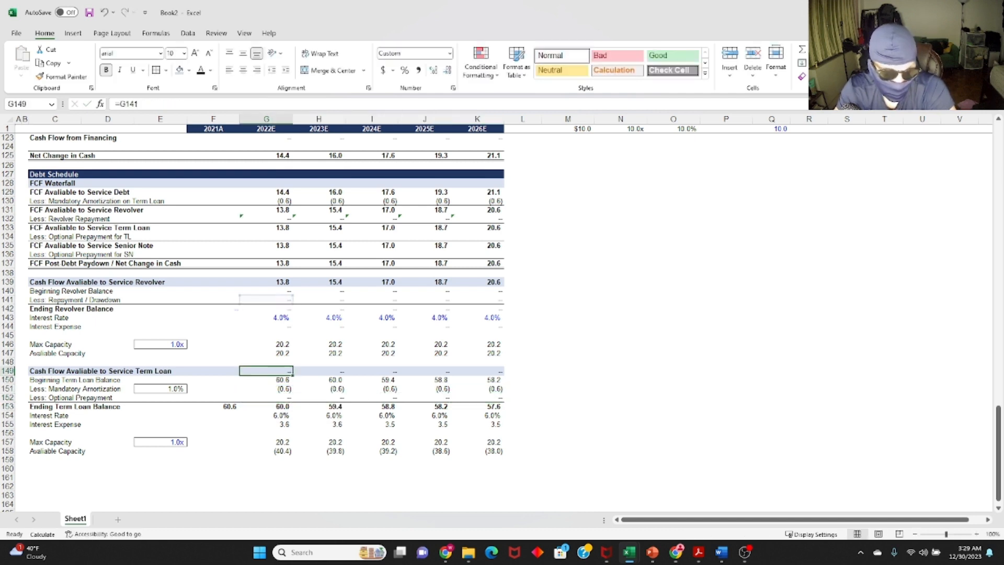
key(Escape)
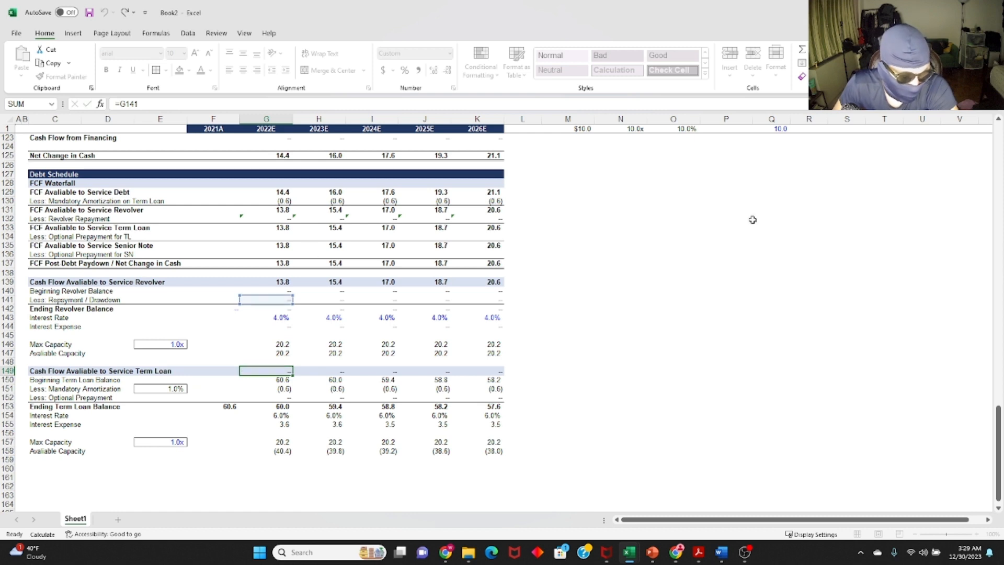
text(=)
key(Up)
key(Up)
key(Up)
key(Up)
key(Up)
key(Up)
key(Up)
key(Up)
key(Up)
key(Up)
key(Up)
key(Up)
key(Up)
key(Up)
key(Up)
key(Up)
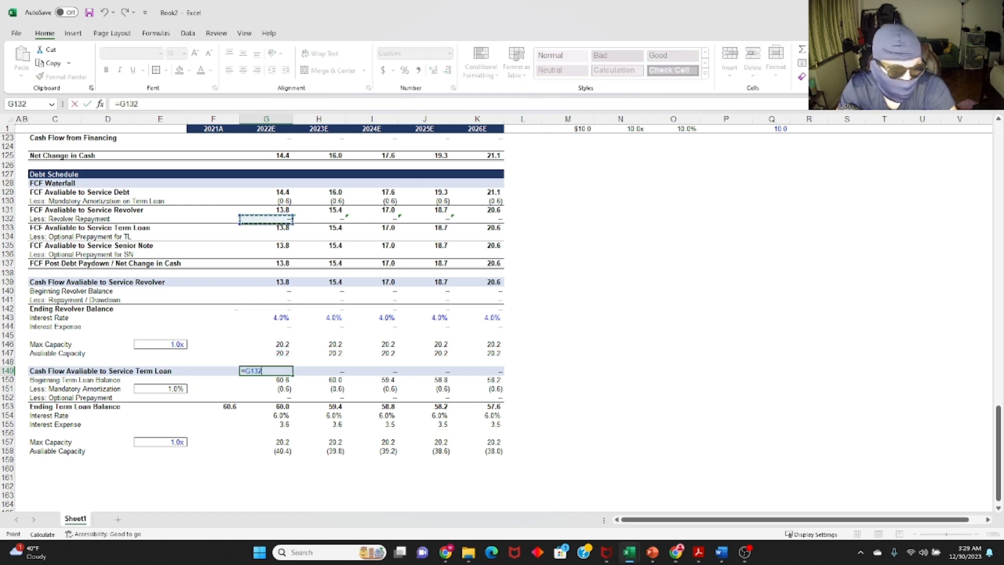
key(Up)
key(Up)
key(Down)
key(Down)
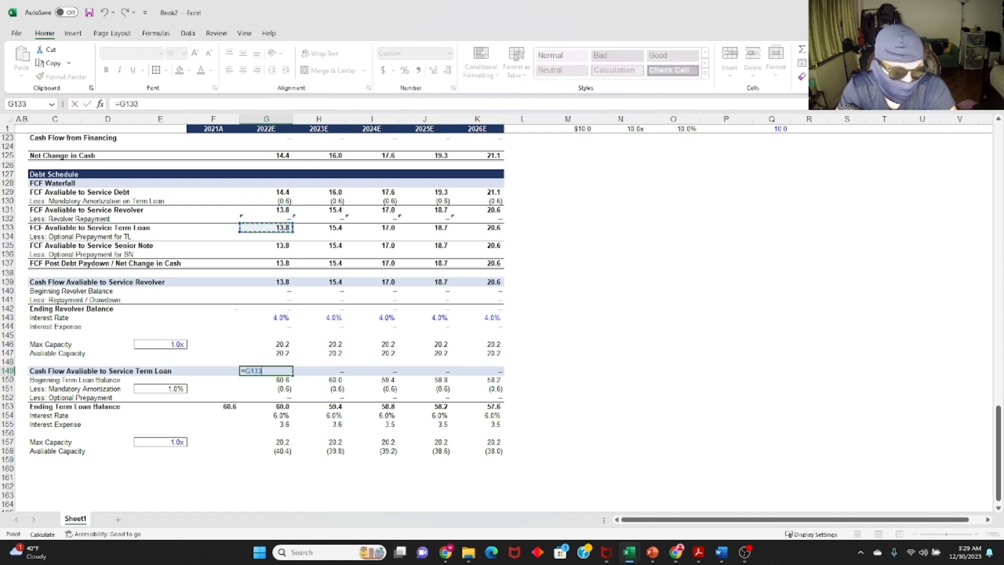
key(ctrl+Return)
Copy the link in G149 across through 2026E and check the references in G149 and K149.
key(ctrl+shift+Right)
key(ctrl+r)
key(F2)
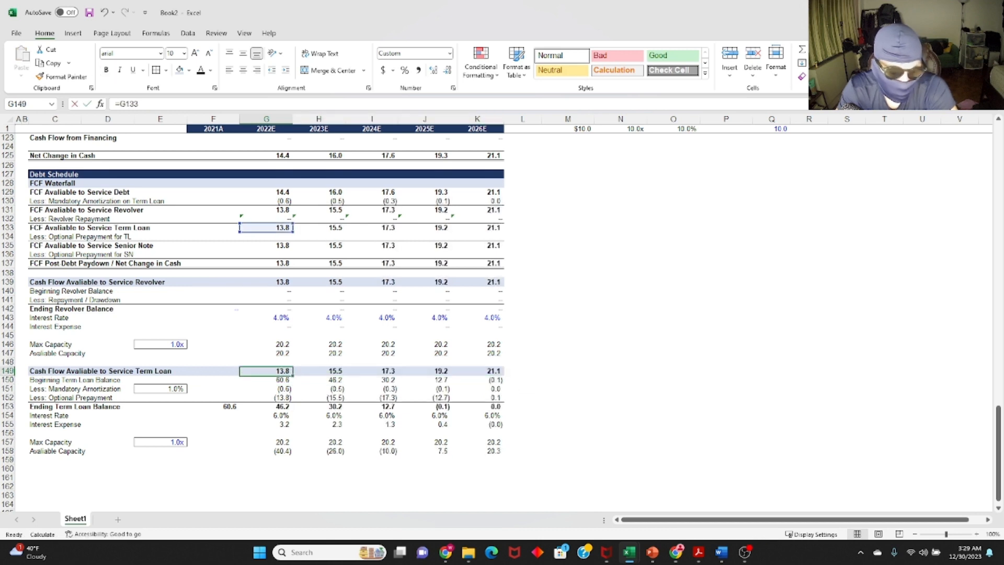
key(Escape)
key(Right)
key(Right)
key(Right)
key(Right)
key(F2)
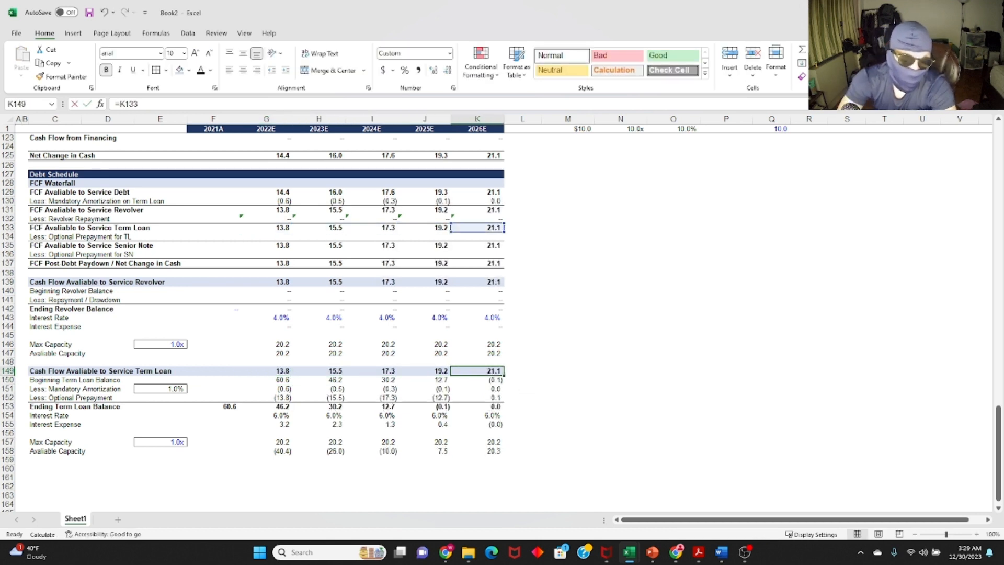
key(Escape)
Include mandatory amortization in the term loan's Optional Prepayment by changing G152 to =-MIN(G150+G151,G149), and apply it across through 2026E.
key(Left)
key(Down)
key(Left)
key(Down)
key(Left)
key(Down)
key(Left)
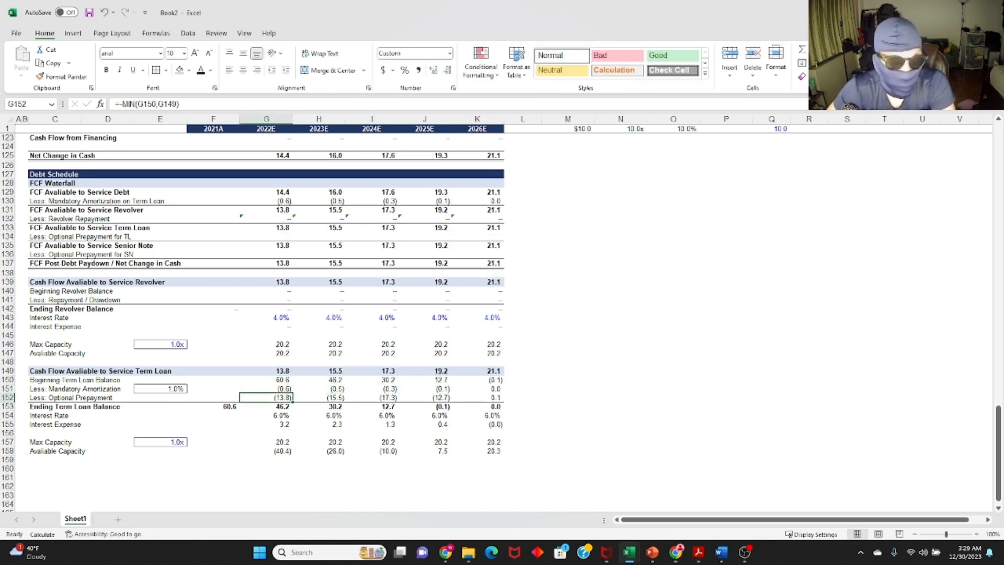
key(F2)
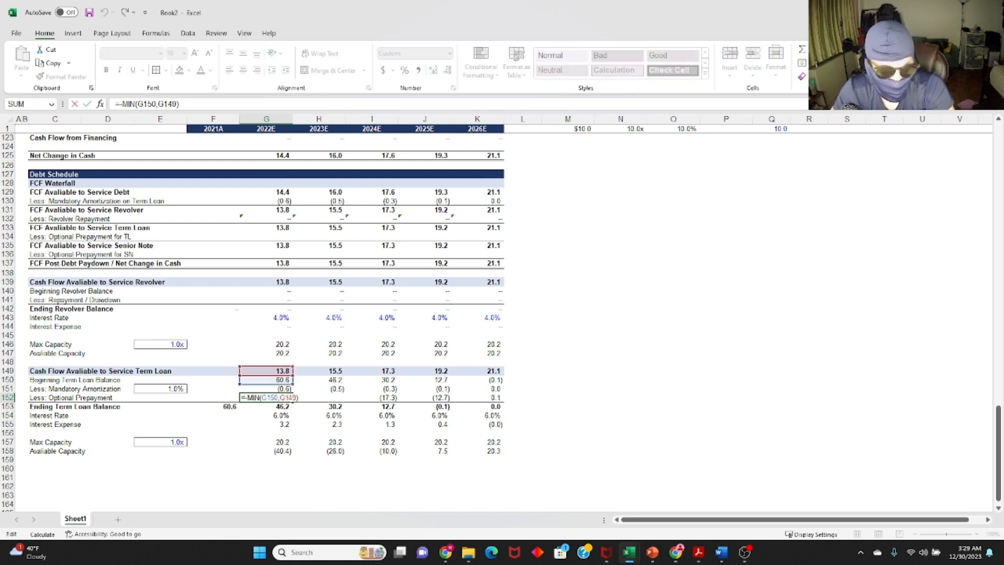
key(Left)
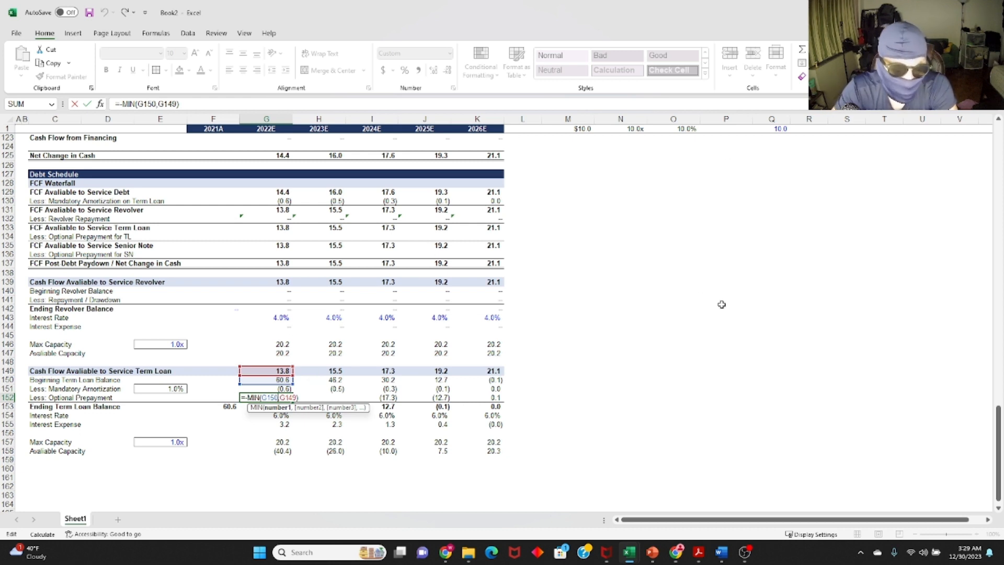
text(+)
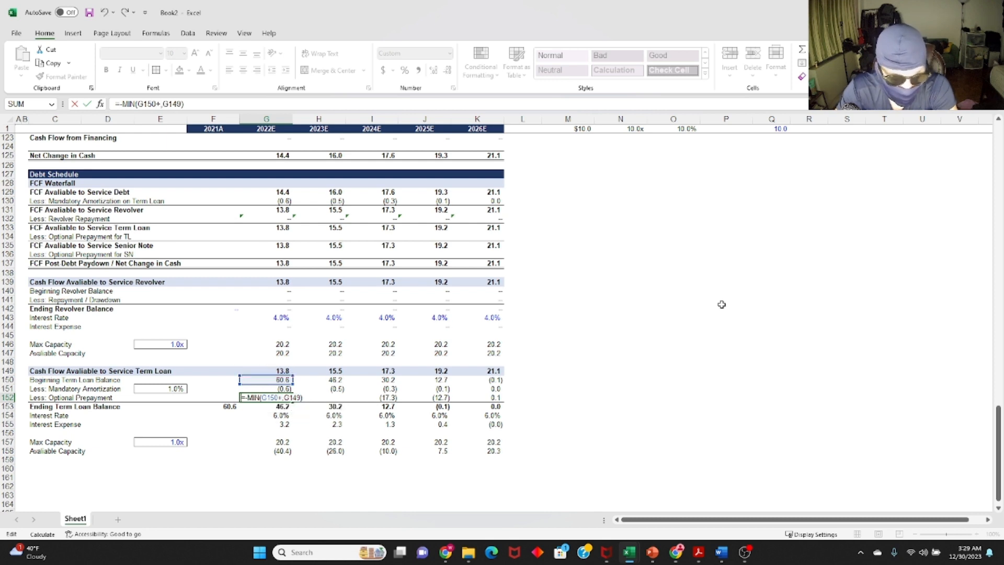
key(Left)
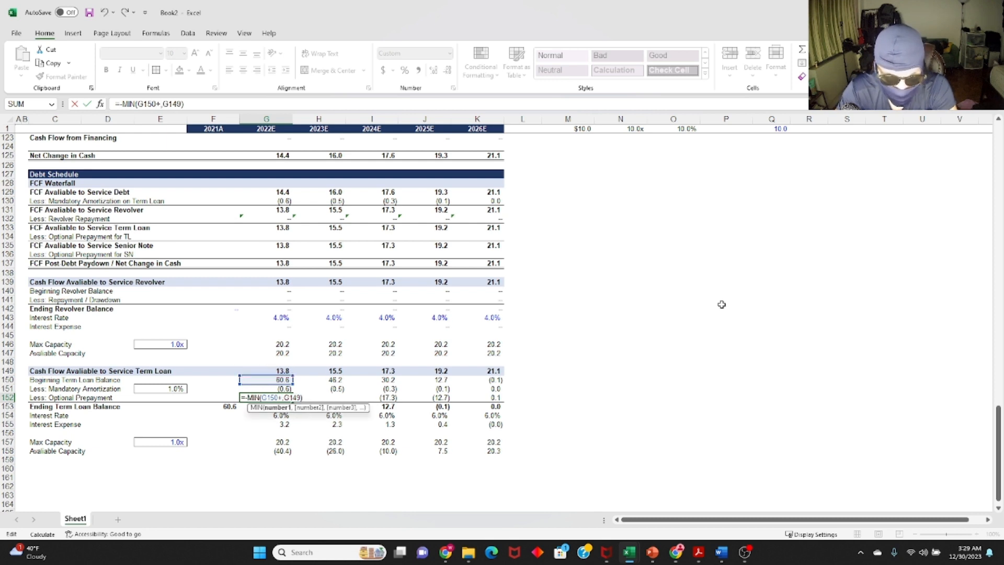
key(F2)
key(Up)
text())
key(BackSpace)
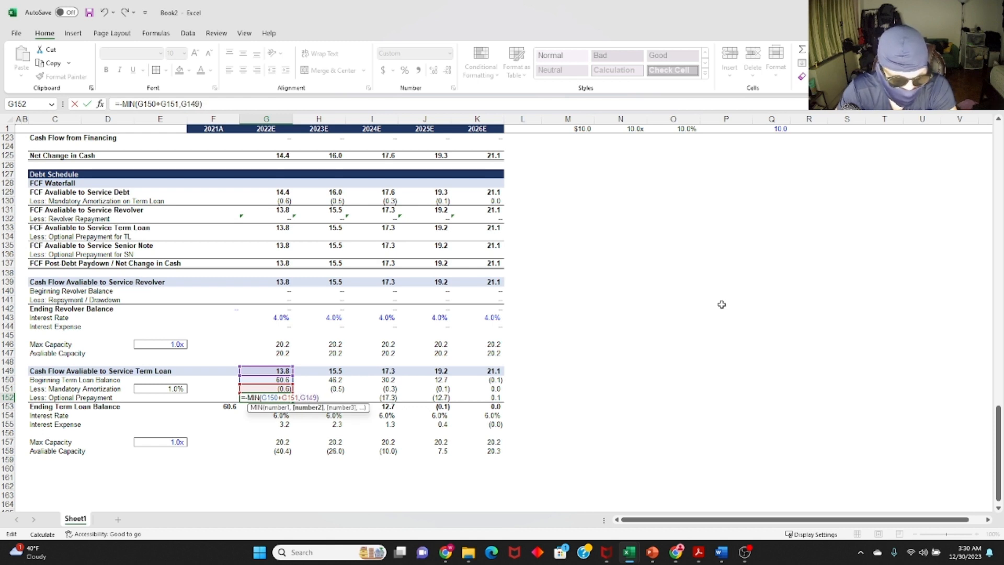
key(ctrl+Return)
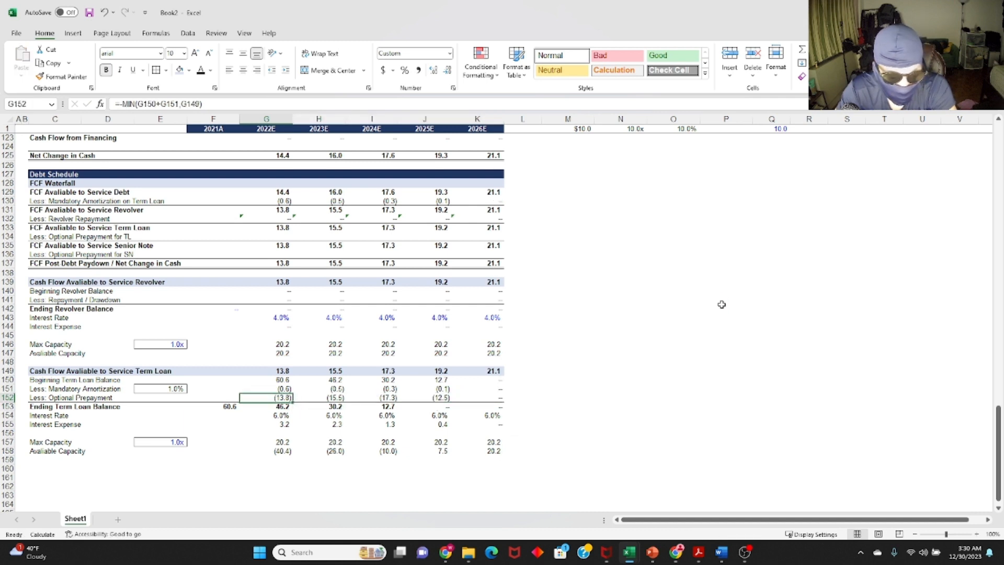
Review the revised Optional Prepayment formulas across row 152, including the references in G152.
key(Right)
key(Right)
key(Right)
key(Right)
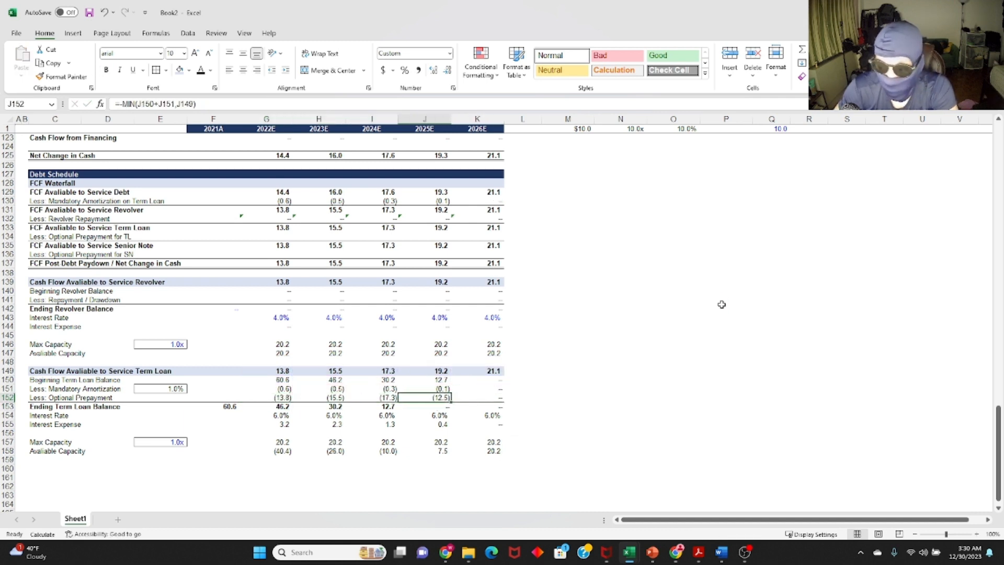
key(alt+Tab)
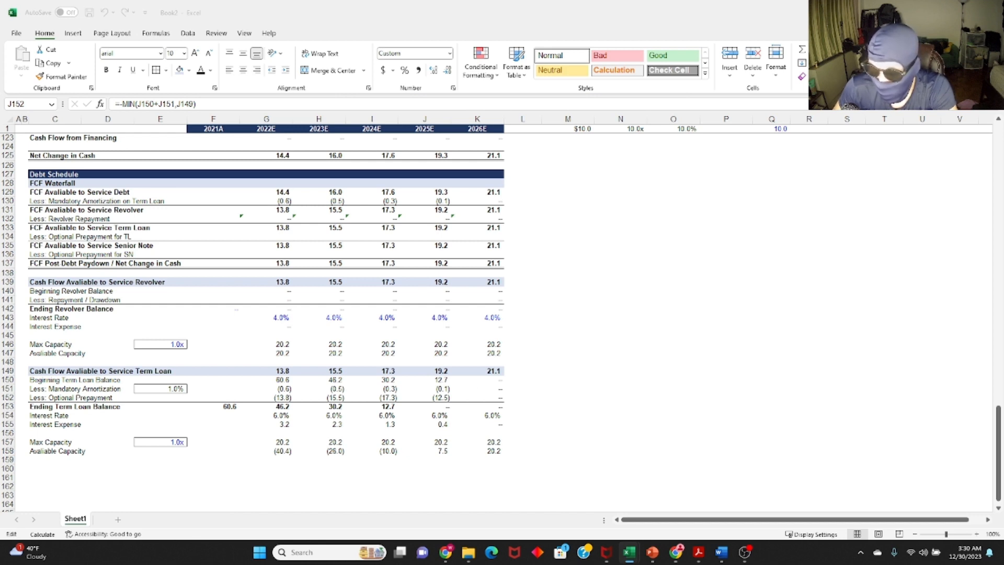
click(283, 400)
click(281, 398)
key(F2)
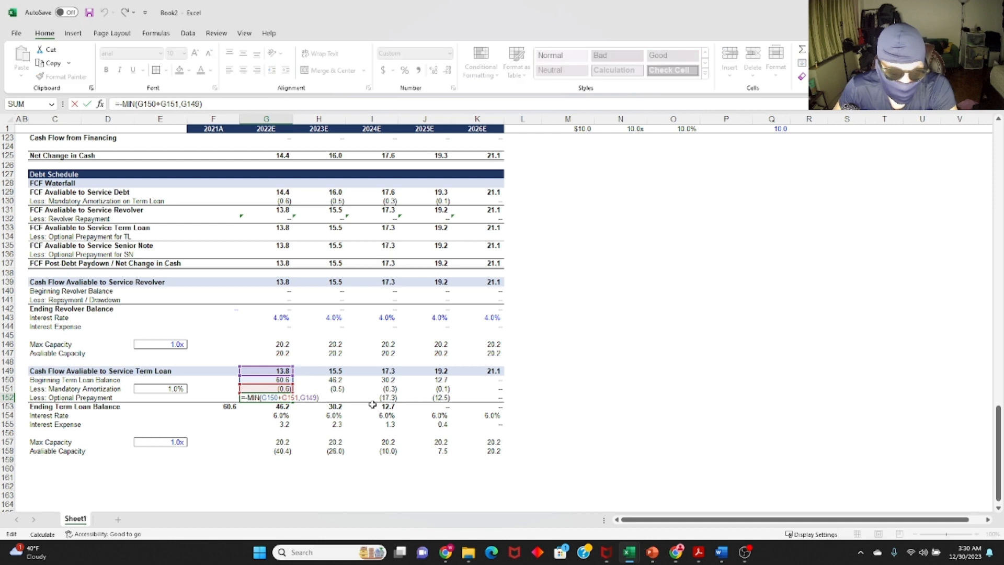
key(Escape)
key(alt+Tab)
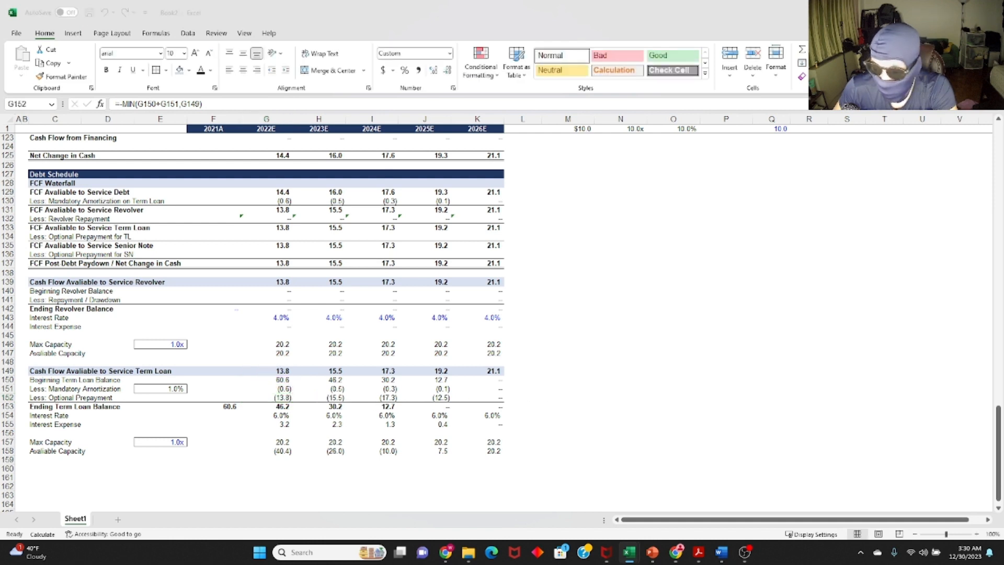
click(284, 397)
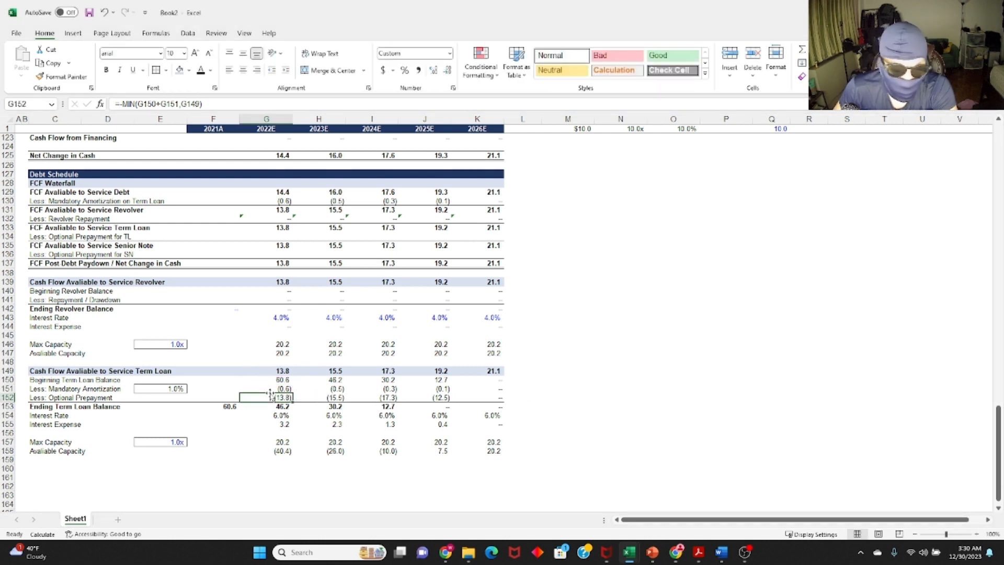
key(F2)
key(Return)
key(Return)
key(Up)
key(Up)
key(Right)
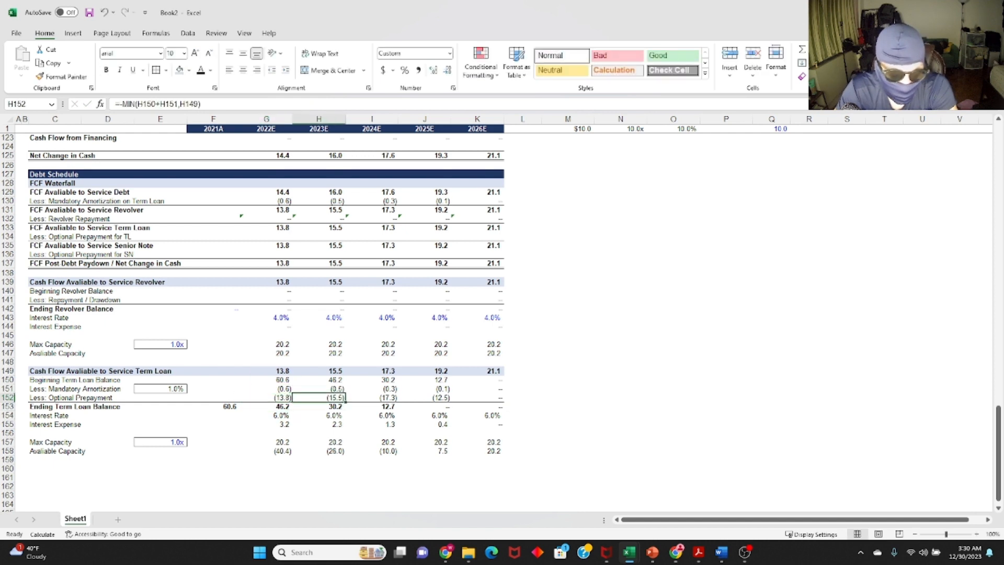
Delete the term loan section's Max Capacity and Available Capacity rows, 157 and 158.
key(Down)
key(Down)
key(Down)
key(Down)
key(Down)
key(Left)
key(Left)
key(Left)
key(Left)
key(shift+space)
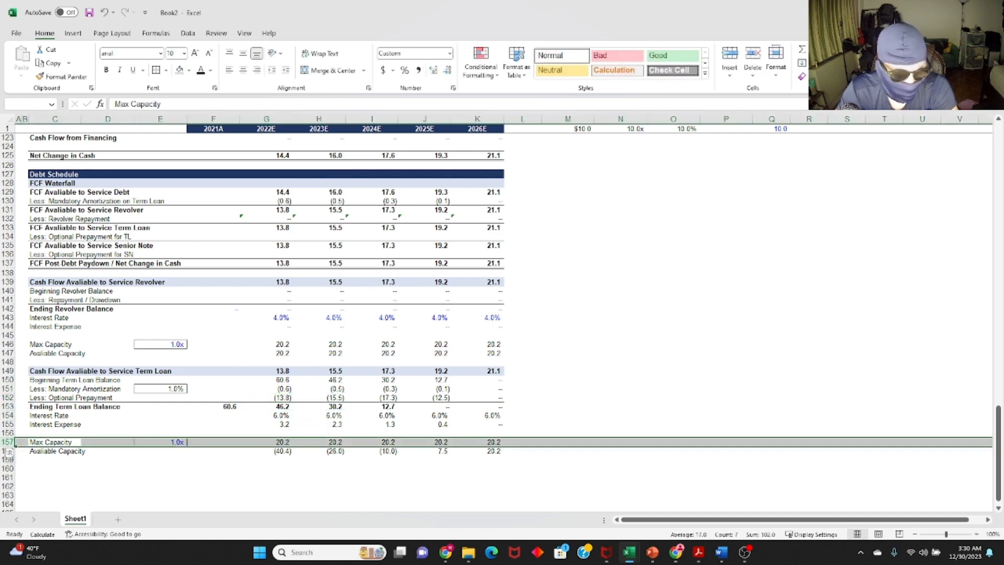
key(shift+Down)
key(ctrl+minus)
Review the term loan's Interest Expense formulas in row 155, including the references in H155.
key(Up)
key(Up)
key(Left)
key(Right)
key(Right)
key(Right)
key(Right)
key(Right)
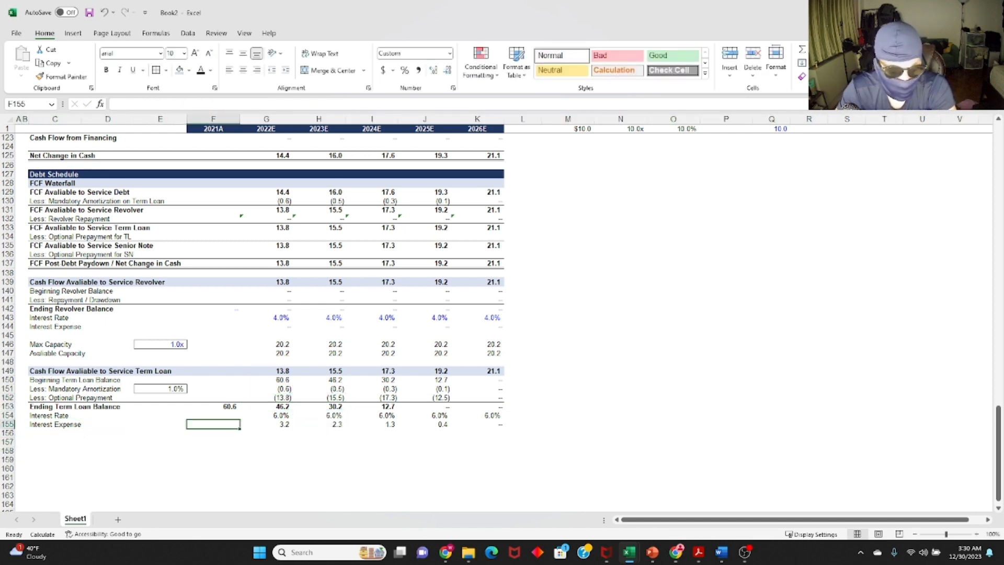
key(F2)
key(Return)
key(F2)
key(Escape)
key(Up)
key(F2)
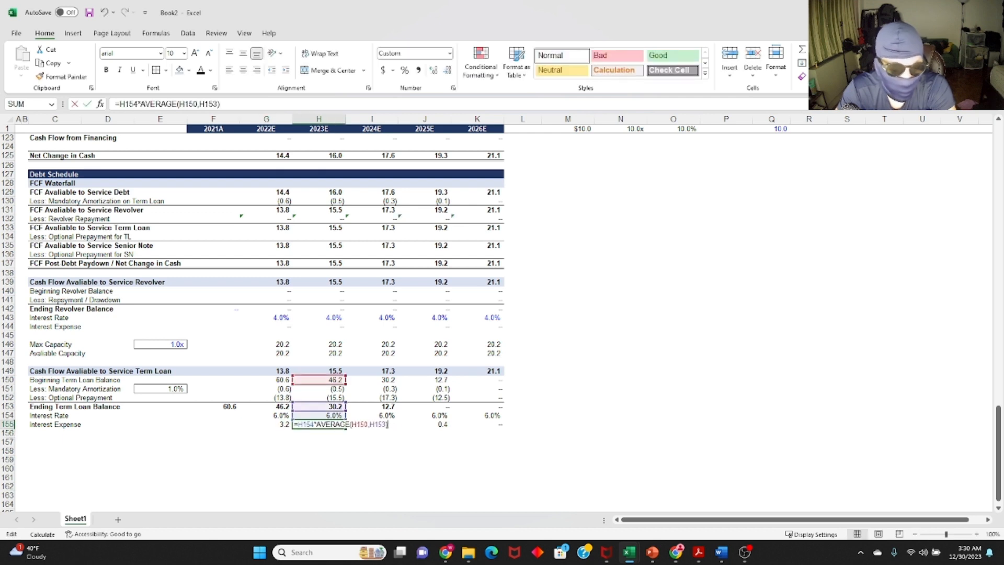
key(Escape)
Duplicate the term loan section, rows 149 to 155, into the rows starting at 157.
key(Up)
key(Up)
key(Left)
key(Up)
key(Left)
key(Up)
key(Up)
key(Left)
key(Left)
key(Up)
key(Left)
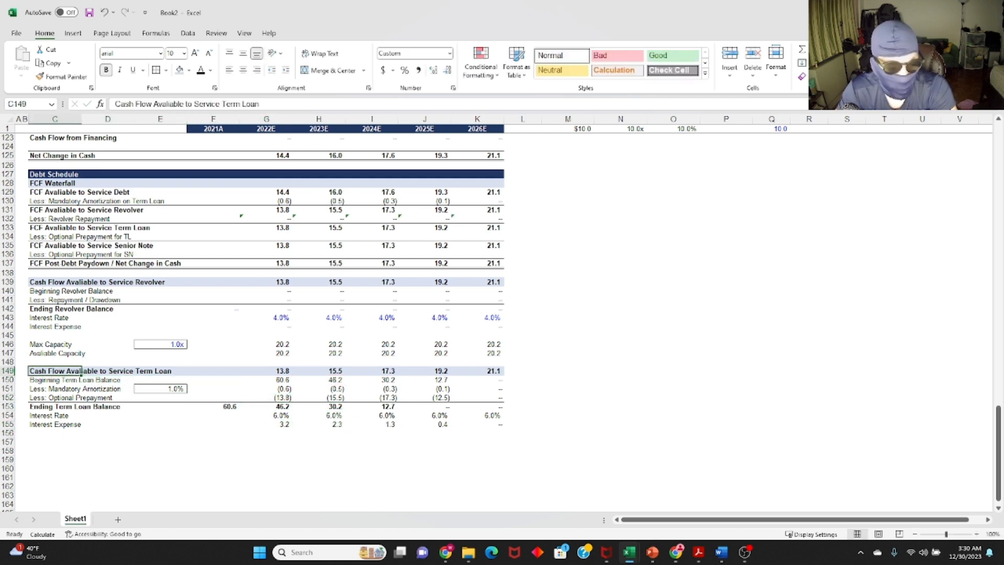
key(shift+space)
key(shift+Down)
key(shift+Down)
key(shift+Down)
key(shift+Down)
key(shift+Down)
key(shift+Down)
key(ctrl+c)
key(ctrl+Down)
key(Down)
key(Down)
key(Return)
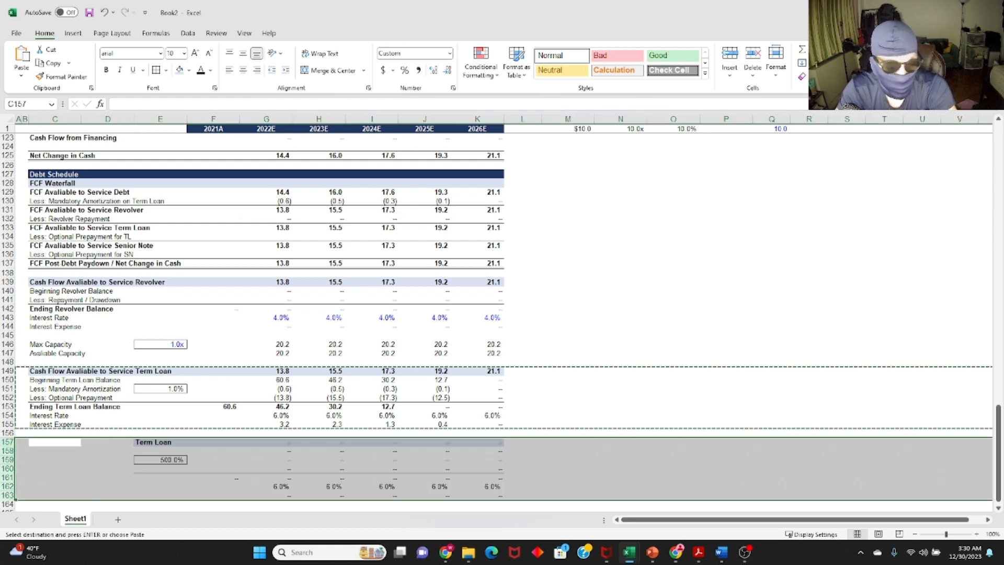
Change the copied section's heading in C157 to Cash Flow Available to Service Senior Note.
key(F2)
text(Senior Note)
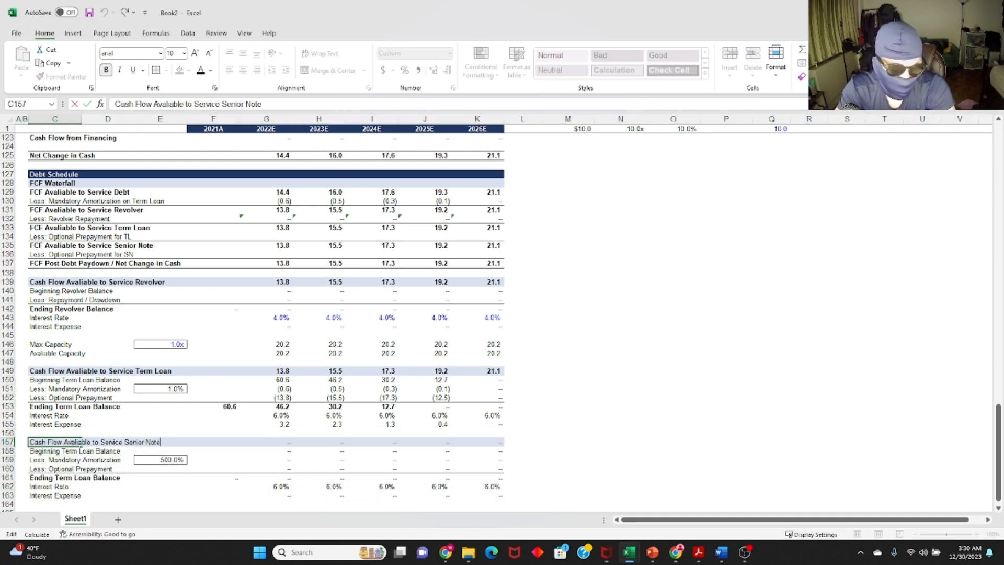
key(Return)
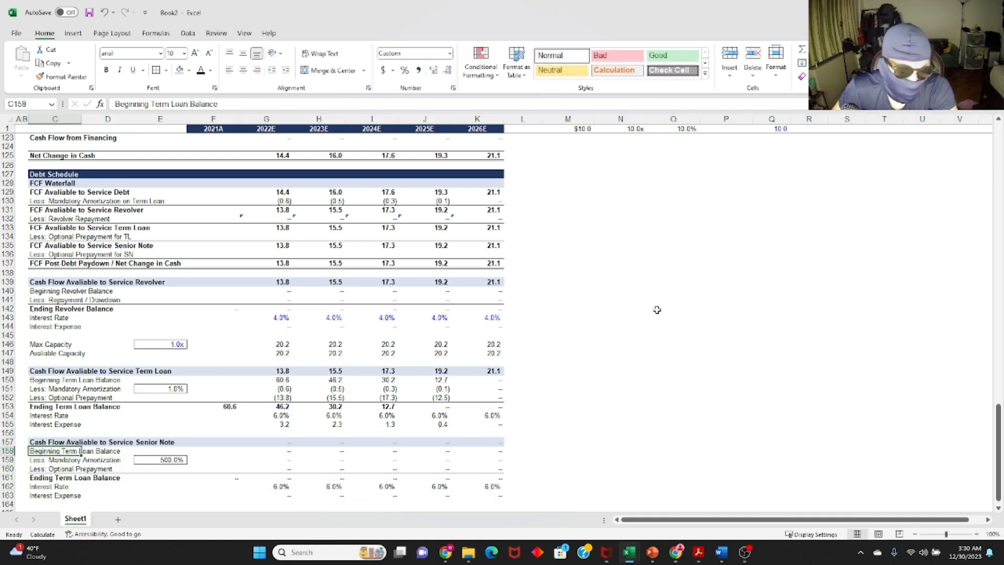
Examine the copied senior note section and the cash flow link formula in G157.
click(272, 320)
scroll(173, 321, down, 8)
scroll(128, 307, up, 3)
click(79, 353)
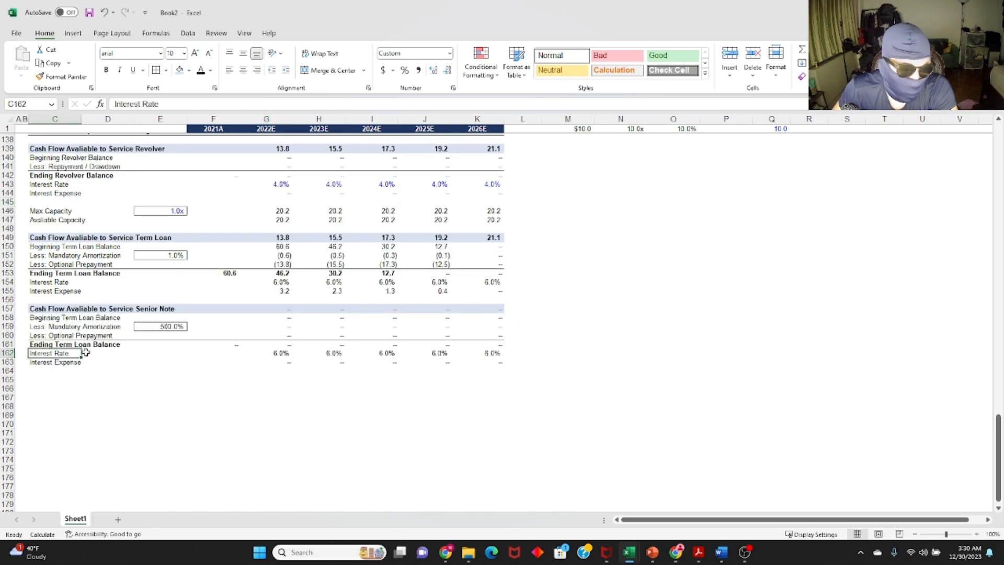
key(Up)
key(Up)
key(Right)
key(Right)
key(Up)
key(Up)
key(Right)
key(Right)
key(Right)
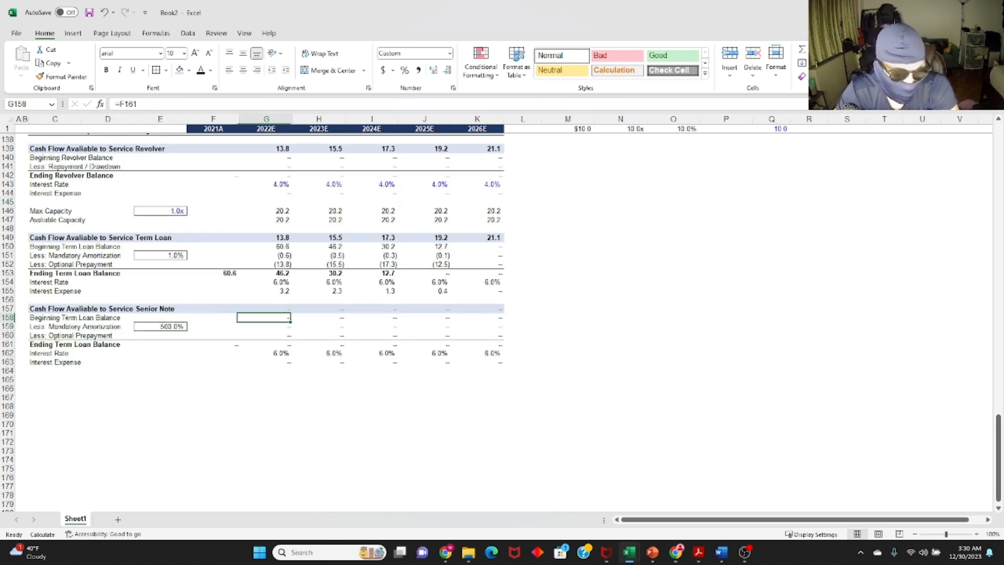
key(Up)
key(F2)
key(Escape)
key(Left)
scroll(523, 261, up, 4)
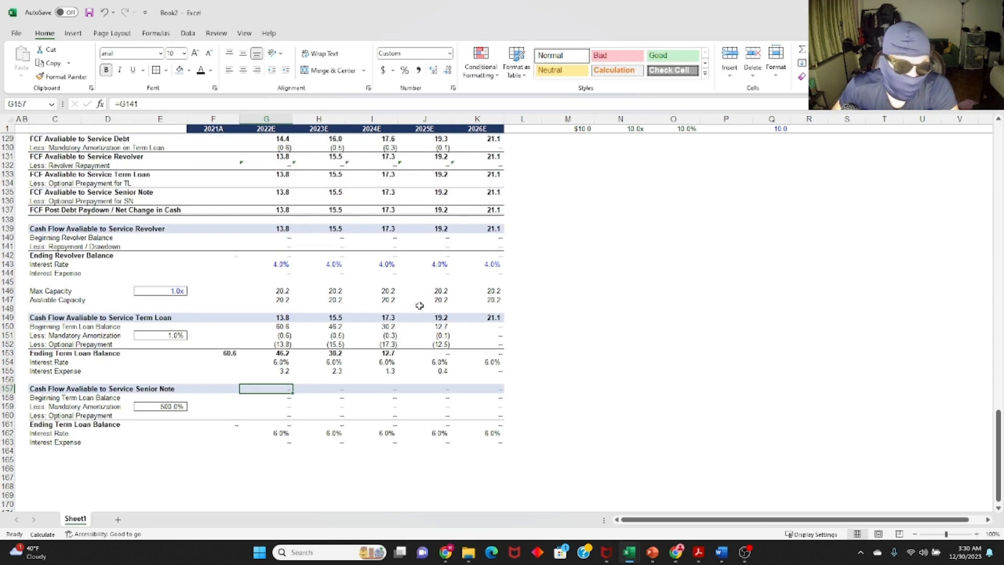
text(=)
key(Up)
key(Up)
key(Up)
key(Up)
key(Up)
key(Up)
key(Up)
key(Up)
key(Up)
key(Up)
key(Up)
key(Up)
key(Up)
key(Up)
key(Up)
key(Up)
key(Up)
key(Up)
key(Up)
key(Up)
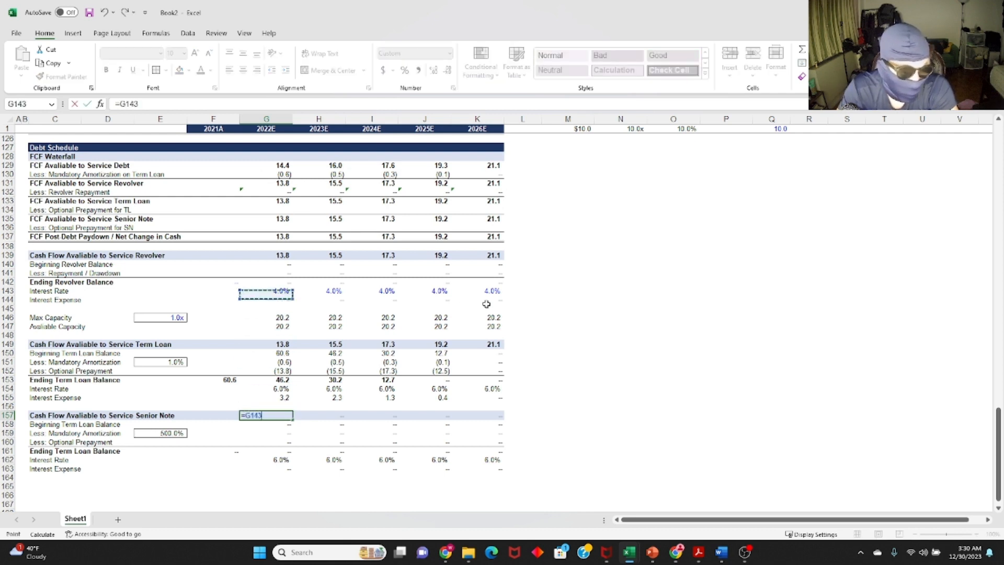
key(Down)
key(Down)
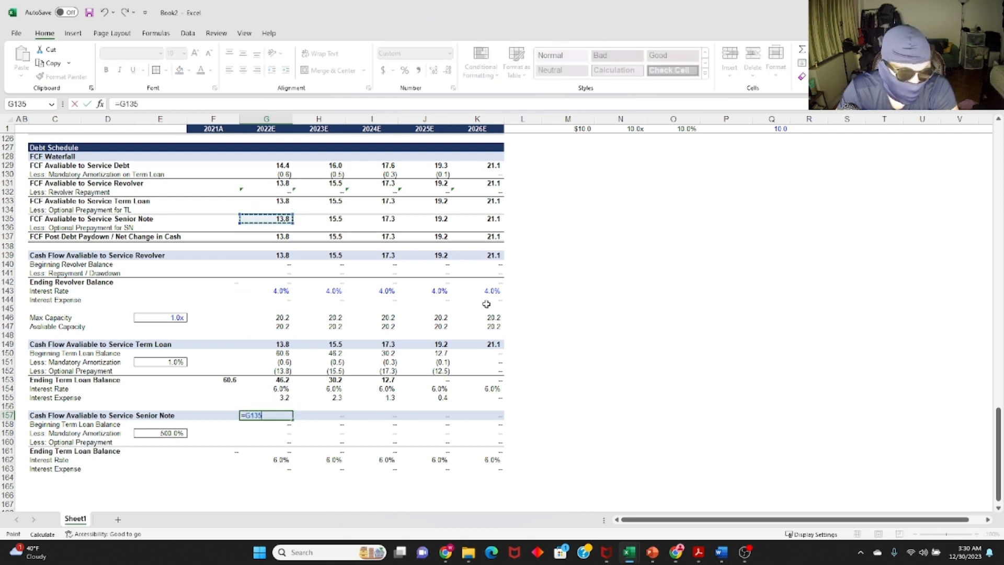
key(Return)
Link the waterfall's Optional Prepayment for TL in G134 to the term loan's Optional Prepayment with =G152.
key(Up)
key(Up)
key(Up)
key(Up)
key(Up)
key(Up)
key(Up)
key(Up)
key(Up)
key(Up)
key(Up)
key(Up)
key(Up)
key(Up)
key(Up)
key(Up)
key(Up)
key(Up)
key(Up)
key(Up)
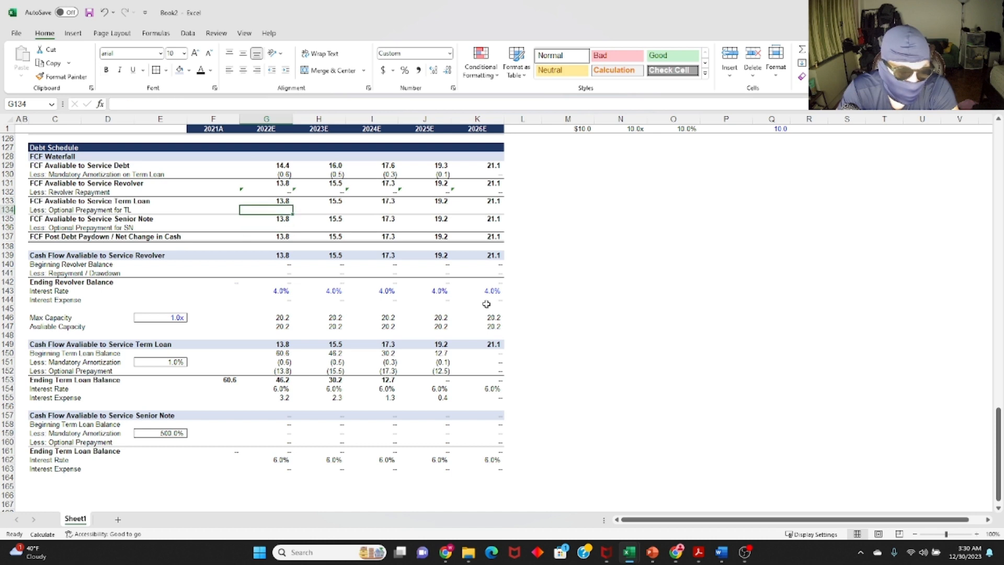
text(=)
key(Down)
key(Down)
key(Down)
key(Down)
key(Down)
key(Down)
key(Down)
key(Down)
key(Down)
key(Down)
key(Down)
key(Down)
key(Down)
key(Down)
key(Down)
key(Down)
key(Down)
key(Down)
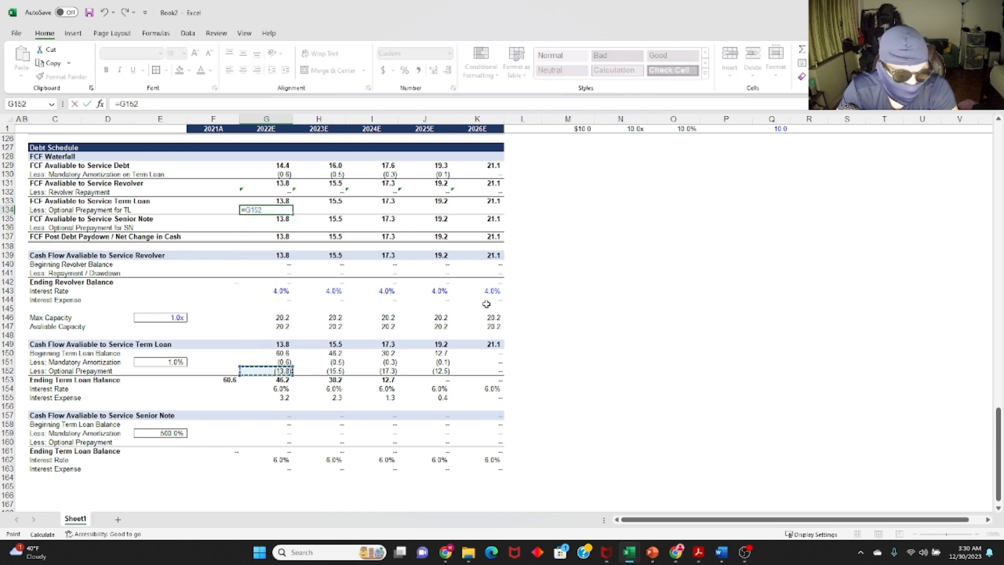
key(Return)
Copy the term loan prepayment link in G134 across through 2026E.
key(Up)
key(ctrl+c)
key(shift+Right)
key(shift+Right)
key(shift+Right)
key(shift+Right)
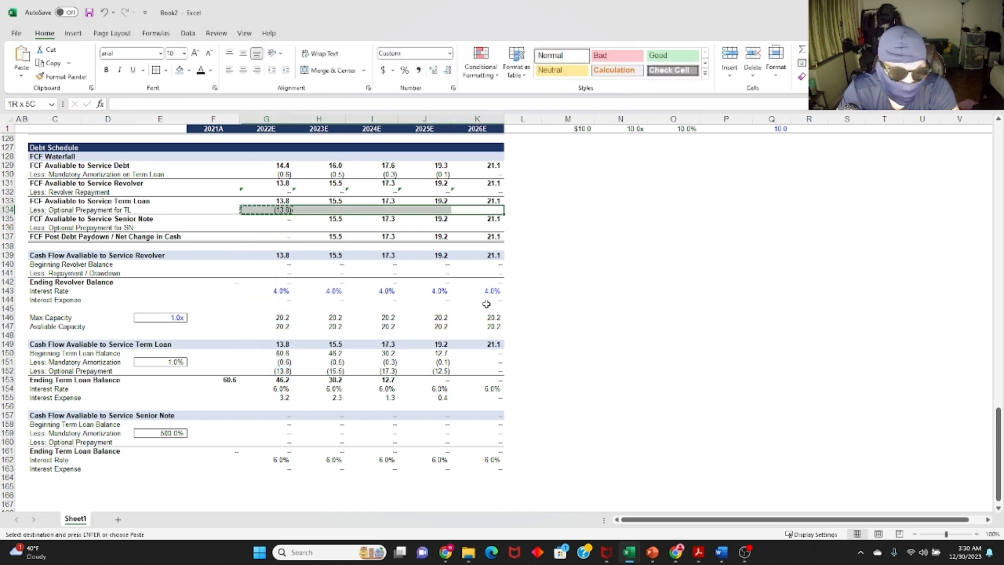
key(Return)
Link the senior note's available cash flow in G157 to the waterfall with =G135 and copy it across through 2026E.
key(Down)
key(Down)
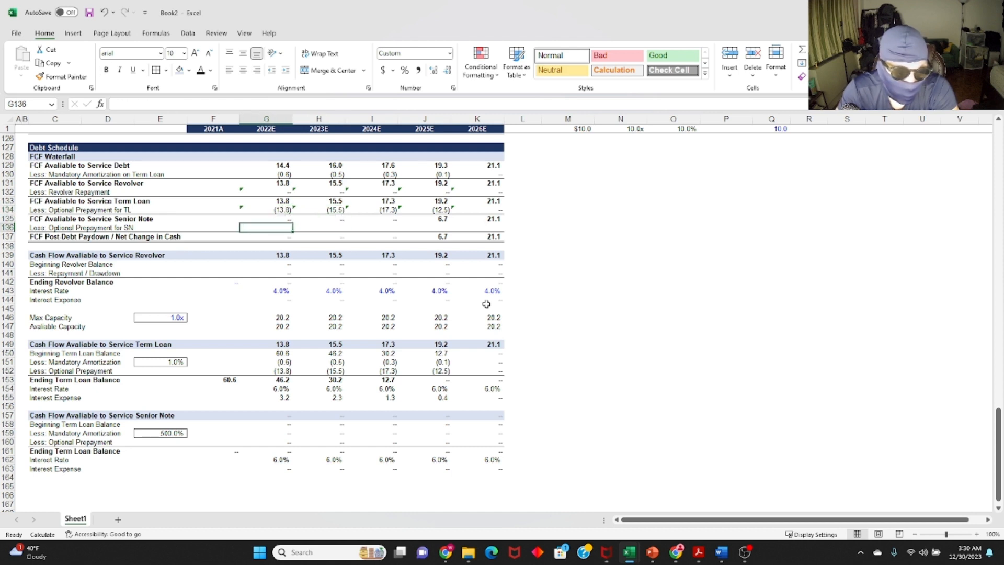
key(Down)
key(Down)
key(Down)
key(Down)
key(Down)
key(Down)
key(Down)
key(Down)
key(Down)
key(Down)
key(Down)
key(Down)
key(Down)
key(Down)
key(Down)
key(Down)
key(Down)
key(Down)
key(Down)
key(Down)
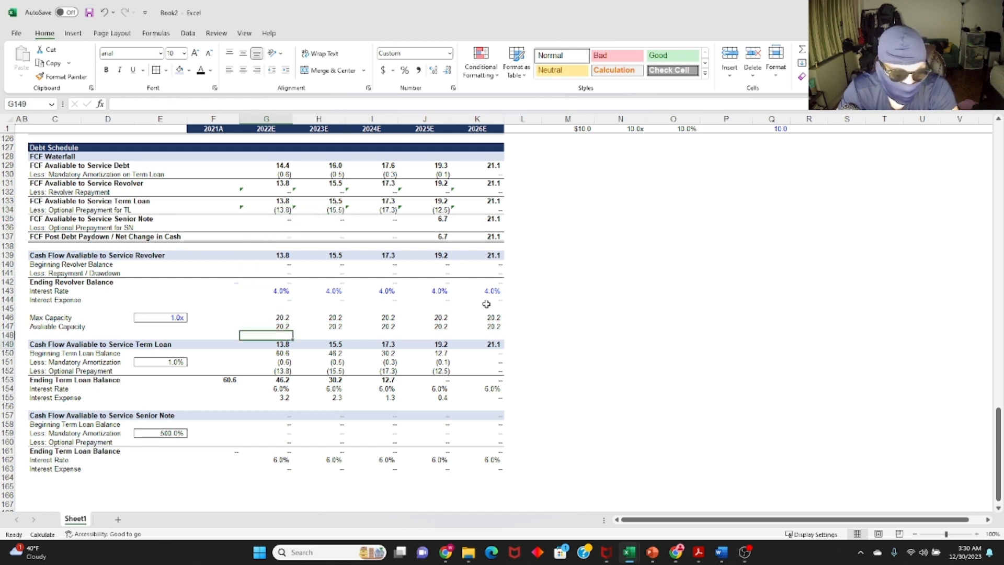
key(Up)
key(Up)
text(=)
key(Up)
key(Up)
key(Up)
key(Up)
key(Up)
key(Up)
key(Up)
key(Up)
key(Up)
key(Up)
key(Up)
key(Up)
key(Up)
key(Up)
key(Up)
key(Up)
key(Up)
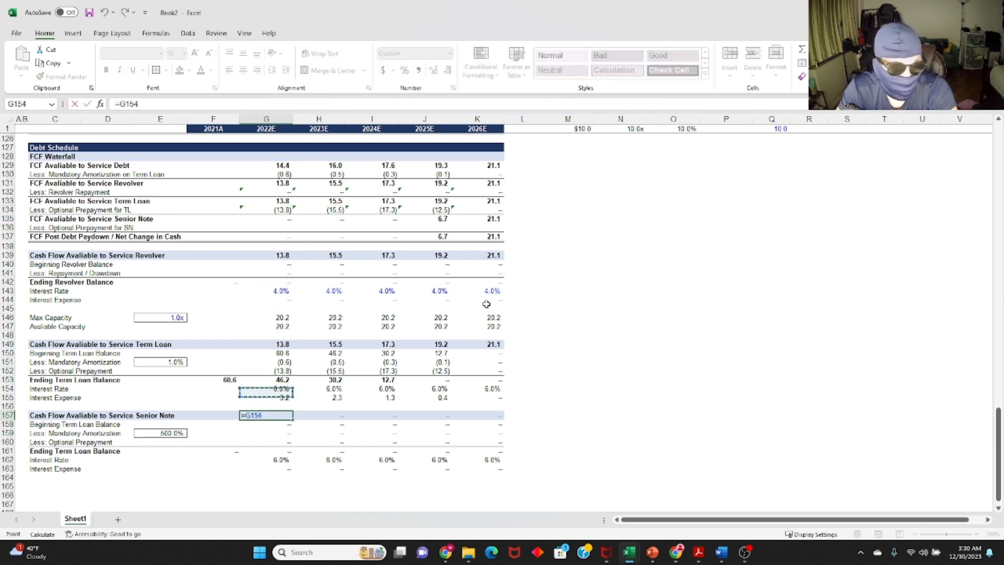
key(Up)
key(Up)
key(Up)
key(Up)
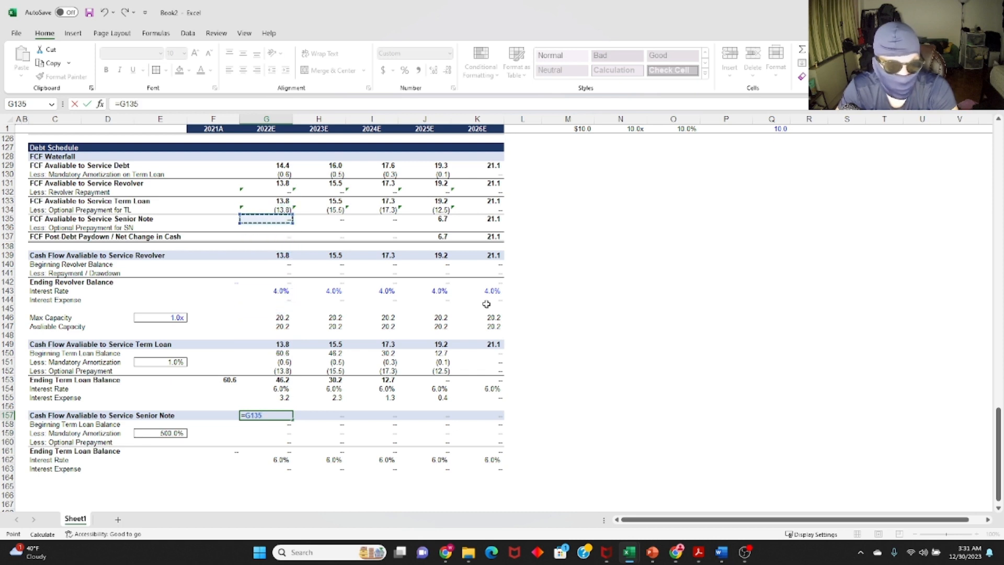
key(ctrl+Return)
key(ctrl+shift+Right)
key(ctrl+r)
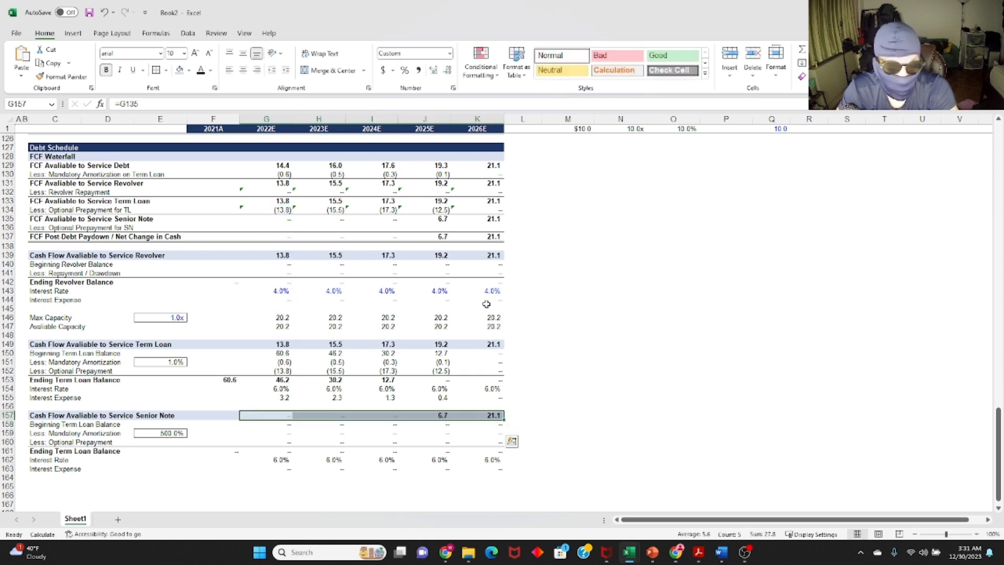
key(Right)
key(Right)
key(Right)
key(Down)
key(Left)
key(Left)
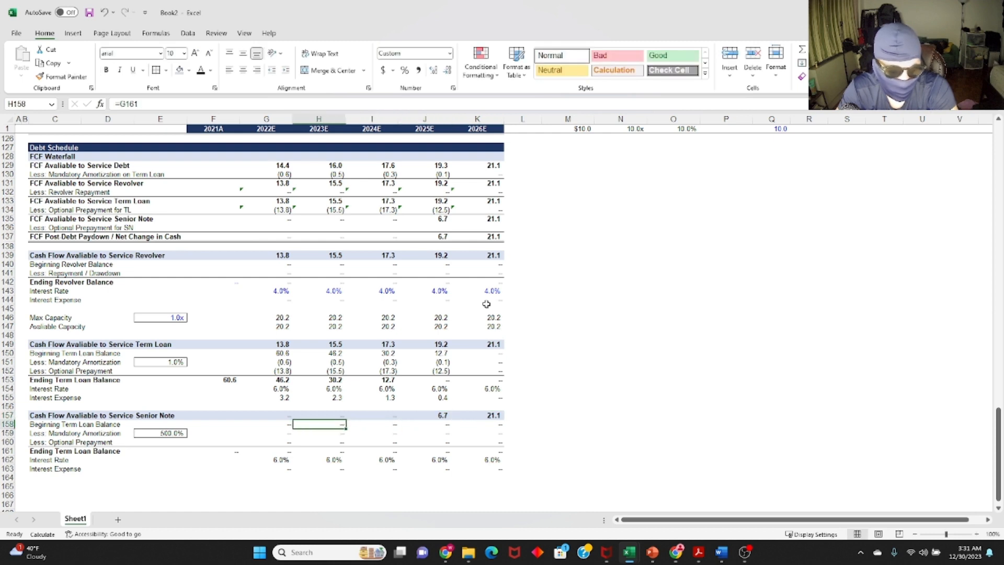
key(Left)
text(=)
key(Left)
key(Down)
key(Down)
key(Down)
key(Escape)
key(Left)
key(Down)
key(Down)
key(Down)
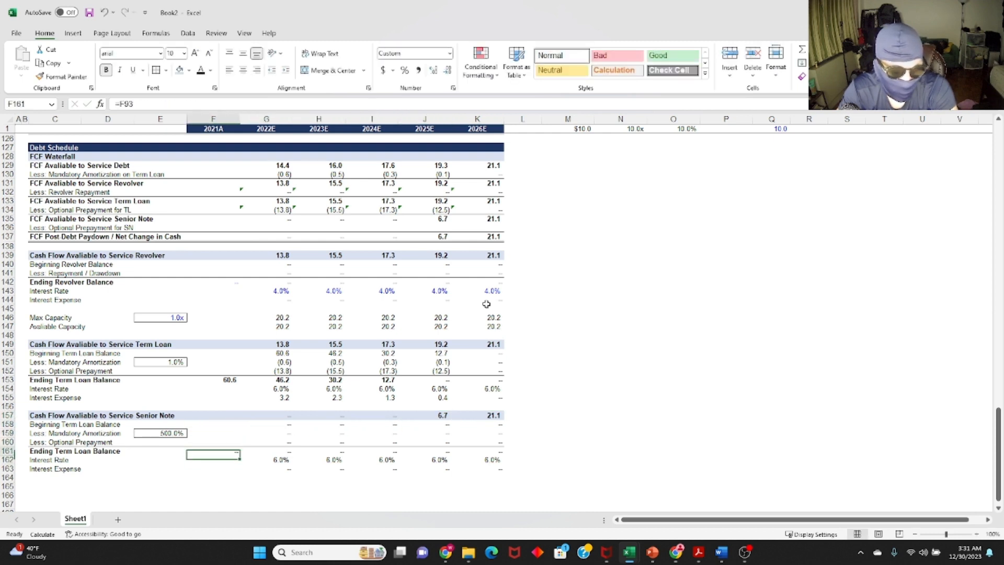
Rename the beginning balance label in C158 to Beginning Senior Note Balance.
key(Up)
key(Up)
key(Left)
key(Up)
key(Left)
key(Left)
key(F2)
key(ctrl+Left)
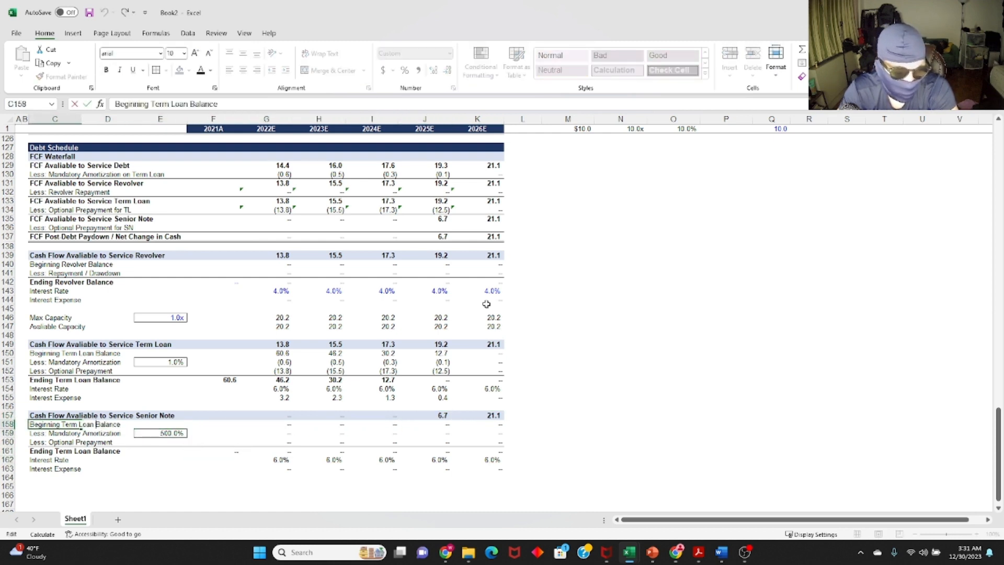
text(Senior N)
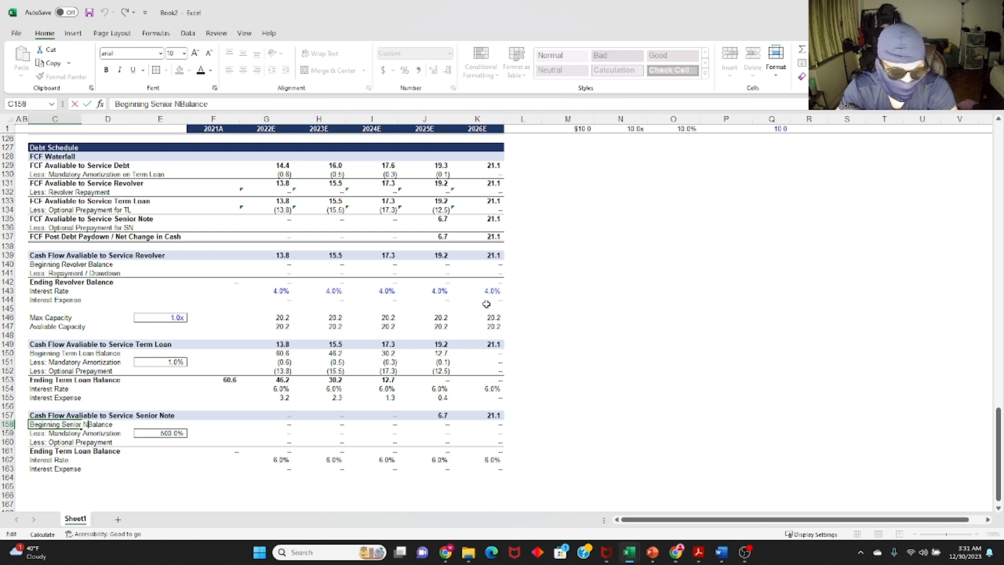
text(ote)
key(Return)
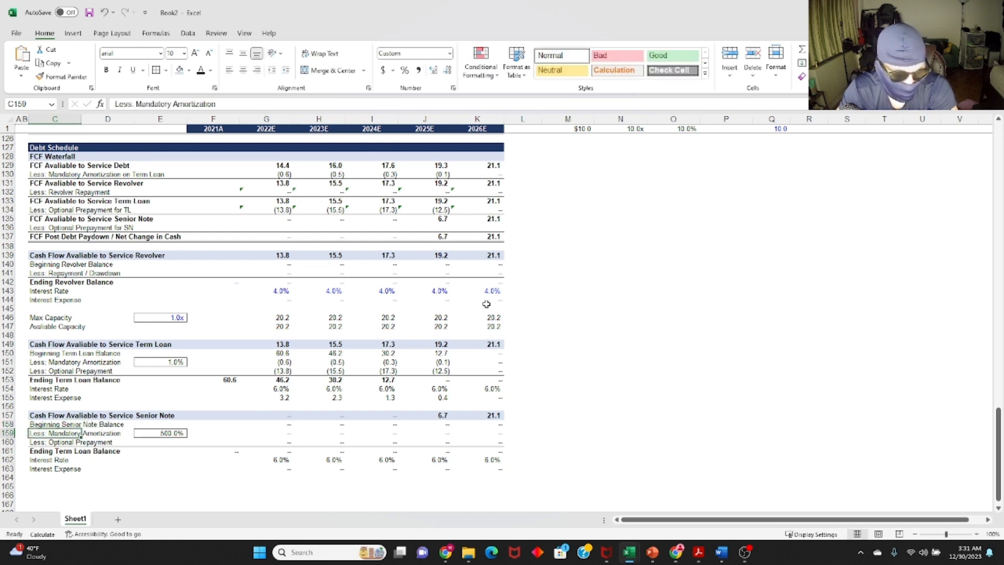
Rename the ending balance label in C161 to Ending Senior Note Balance.
key(Down)
key(Down)
key(F2)
key(ctrl+Left)
key(ctrl+shift+Left)
key(ctrl+shift+Left)
text(Senior Note)
key(Return)
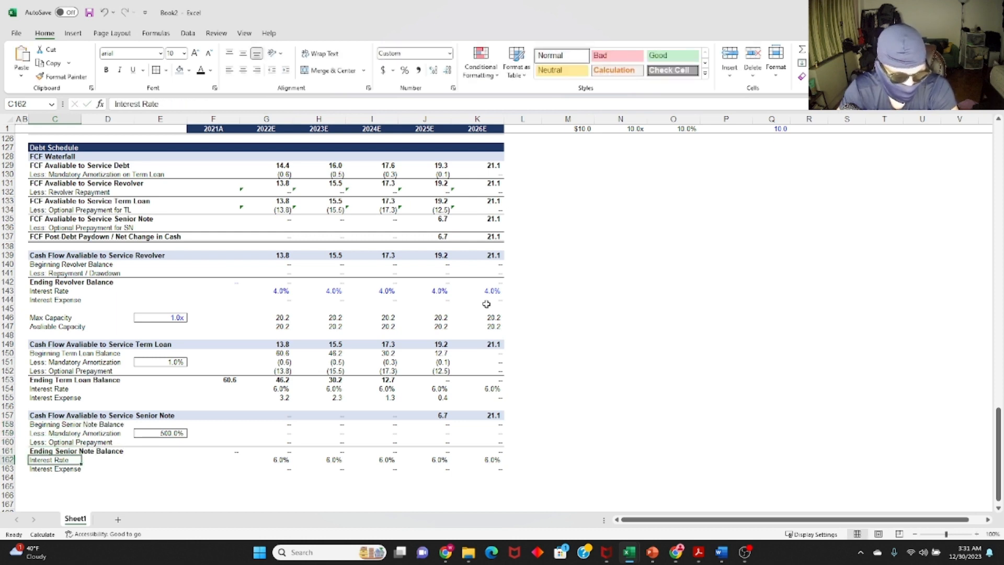
Delete the Less: Mandatory Amortization row, row 159, from the senior note section.
key(Up)
key(Up)
key(Up)
key(Right)
key(Up)
key(Right)
key(Down)
key(Down)
key(Up)
key(shift+space)
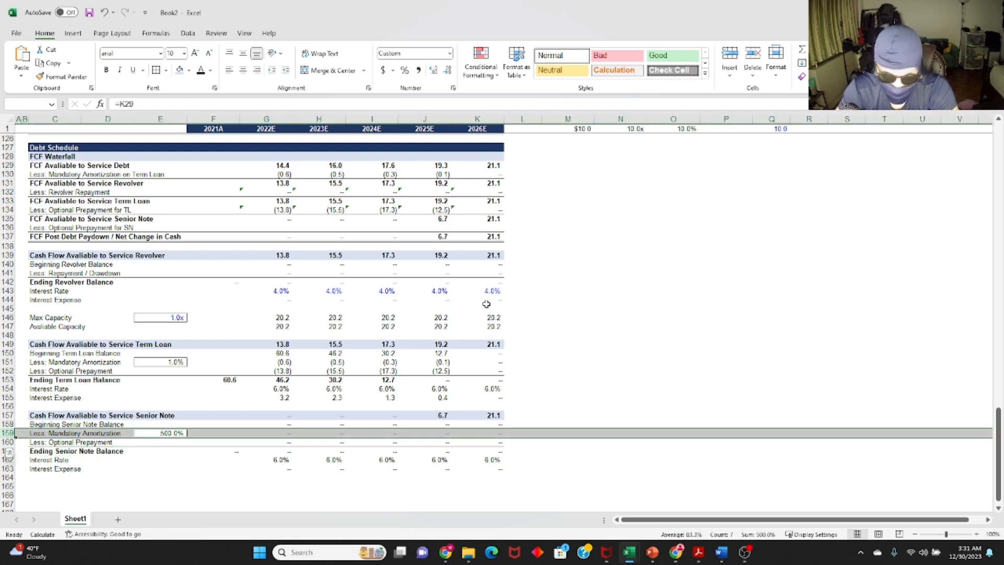
key(ctrl+minus)
Clear the copied Optional Prepayment formulas in G159 through K159 of the senior note section.
key(Right)
key(Right)
key(F2)
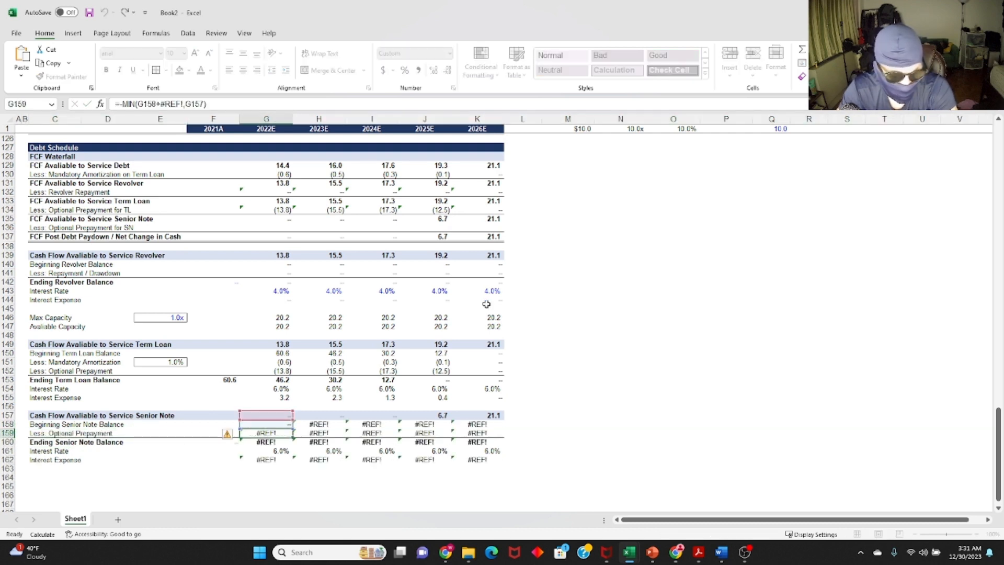
key(Escape)
key(ctrl+shift+Right)
key(Delete)
key(Down)
key(Up)
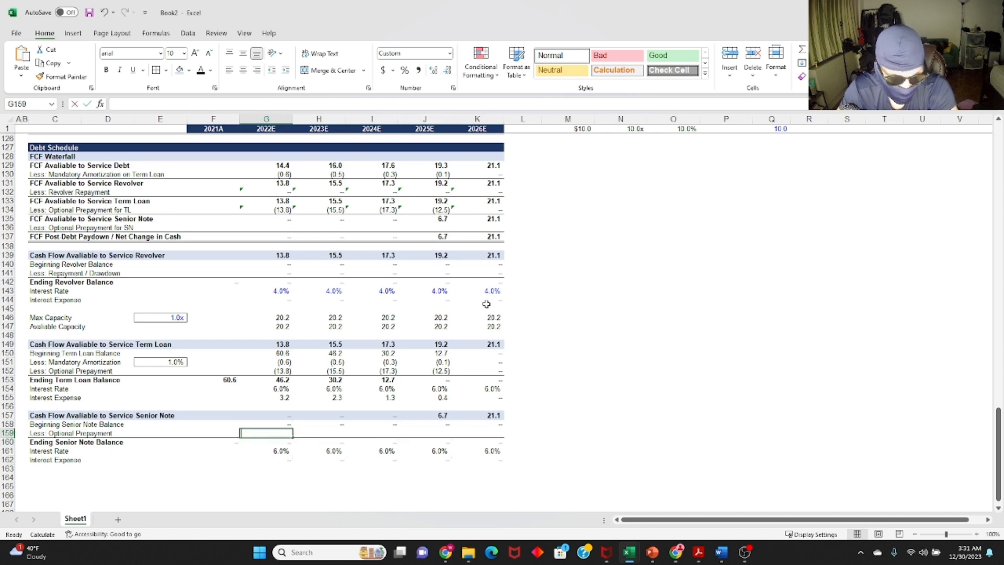
key(Escape)
Link the 2021A Ending Senior Note Balance in F160 to the balance sheet's Senior Note in F86.
key(Down)
key(Left)
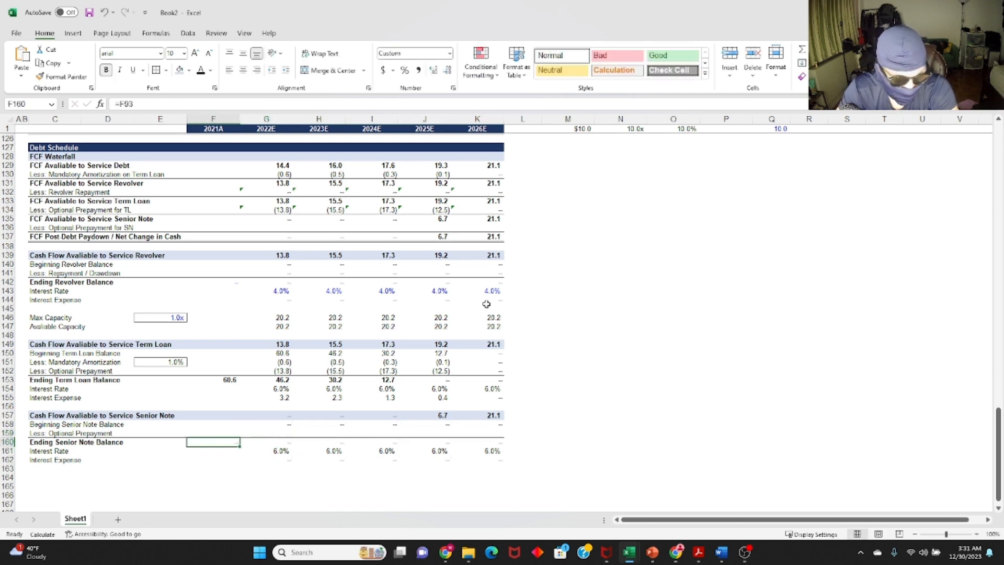
key(ctrl+Up)
key(F2)
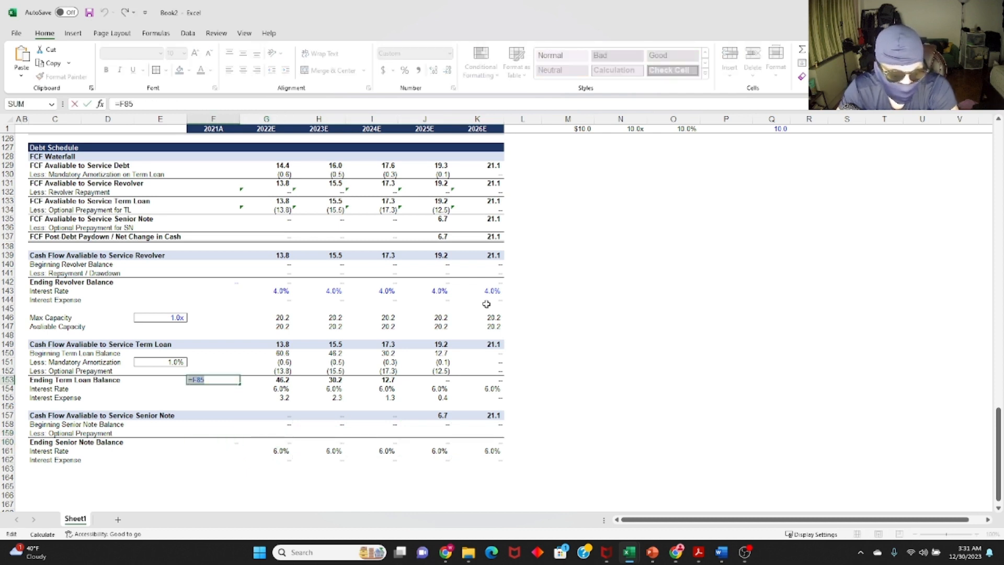
key(Escape)
key(ctrl+Down)
key(F2)
text(8)
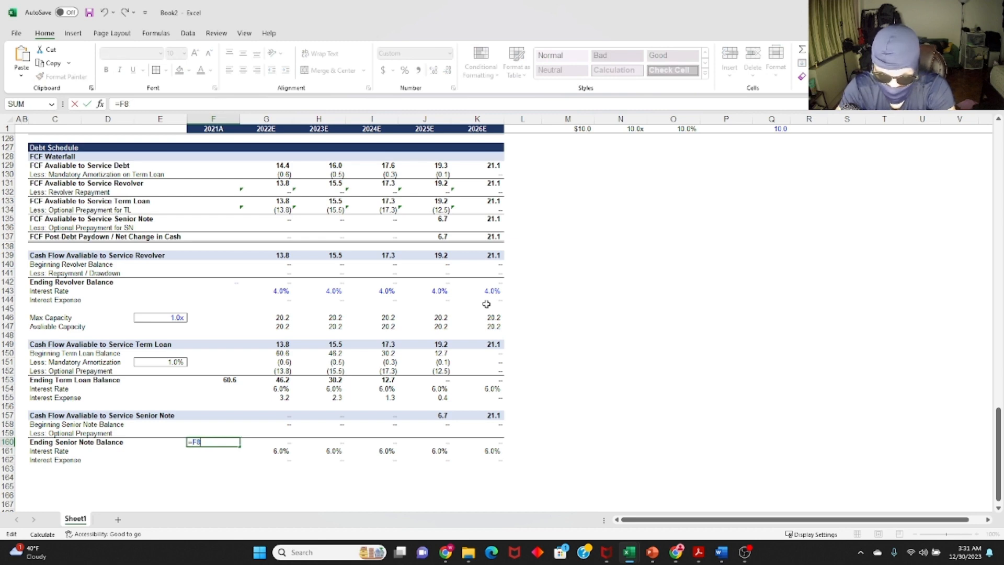
text(7)
key(Return)
Examine the Ending Senior Note Balance formulas in row 160 from 2021A onward.
key(Up)
key(F2)
key(Tab)
key(F2)
key(Tab)
key(F2)
key(Tab)
key(F2)
key(shift+Tab)
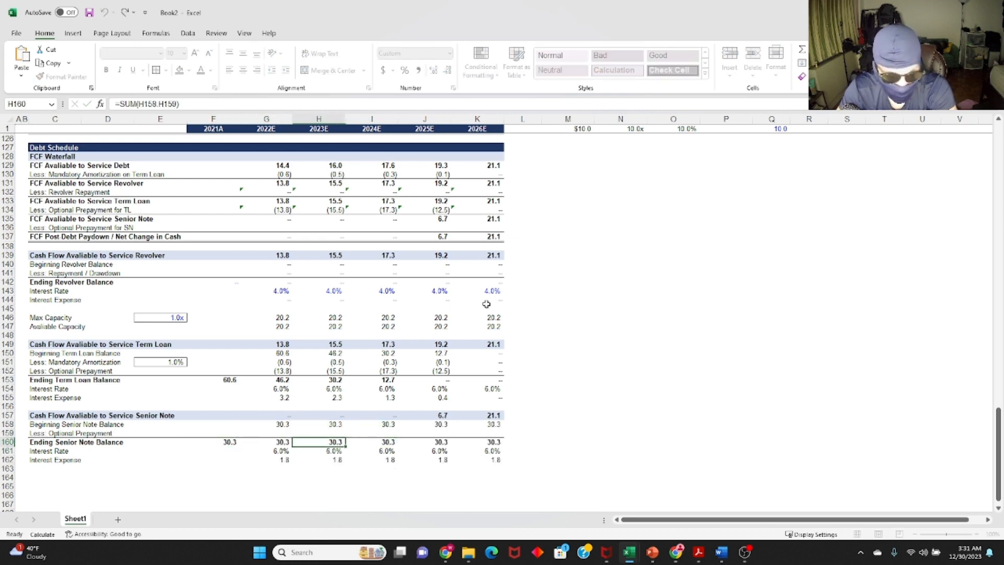
Check the 2021A Senior Note balance on the balance sheet, then return to the senior note section.
key(Left)
key(Left)
key(ctrl+Up)
key(ctrl+Up)
key(ctrl+Up)
key(ctrl+Up)
key(ctrl+Up)
key(ctrl+Up)
key(ctrl+Up)
key(Up)
key(Up)
key(Up)
key(Down)
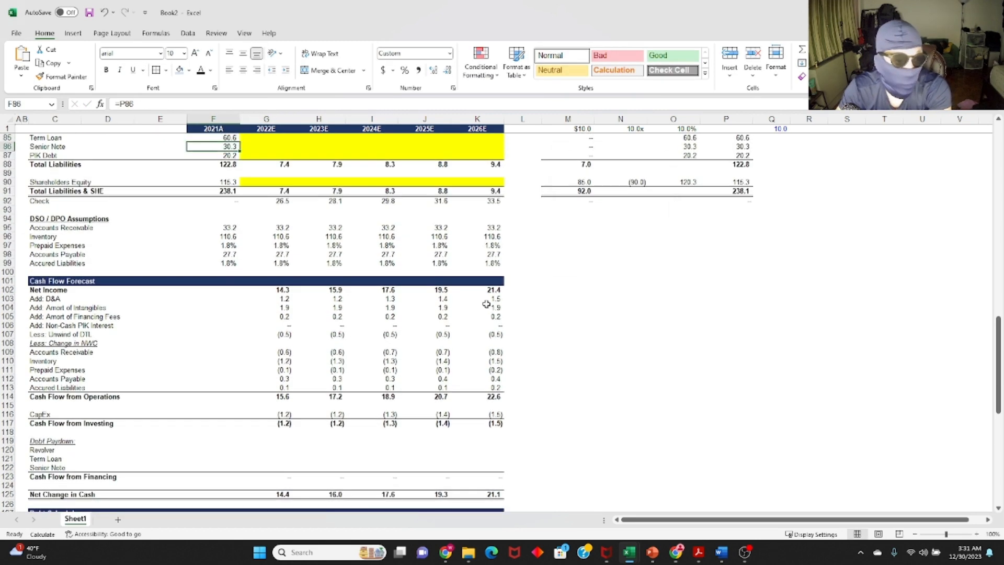
key(ctrl+Down)
key(ctrl+Down)
key(ctrl+Down)
key(ctrl+Down)
key(ctrl+Down)
key(ctrl+Down)
key(Down)
key(Down)
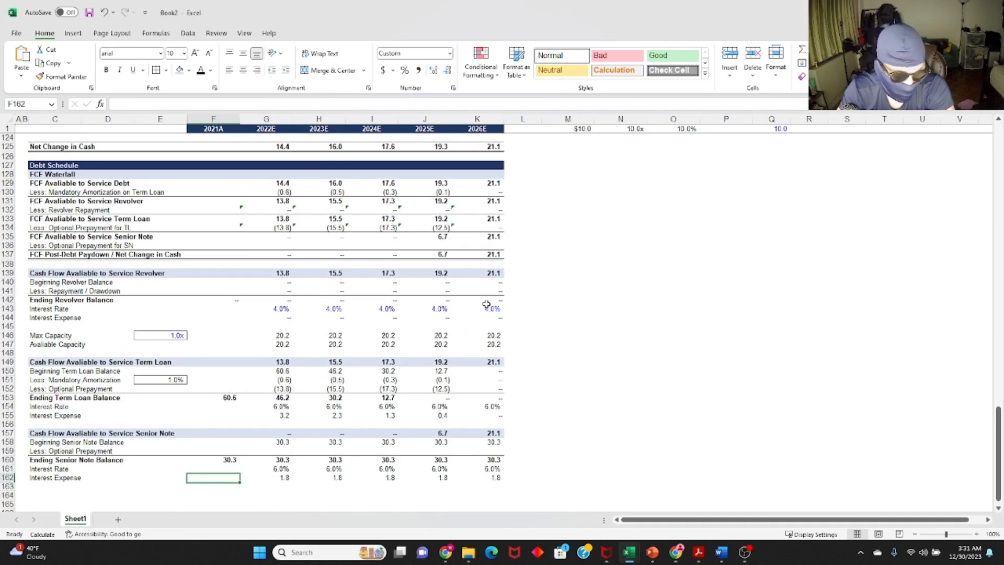
Examine the ending balance link in F160 and the Beginning Senior Note Balance formula in G158.
key(Up)
key(Up)
key(Right)
key(Left)
key(F2)
key(Tab)
key(Up)
key(Up)
key(F2)
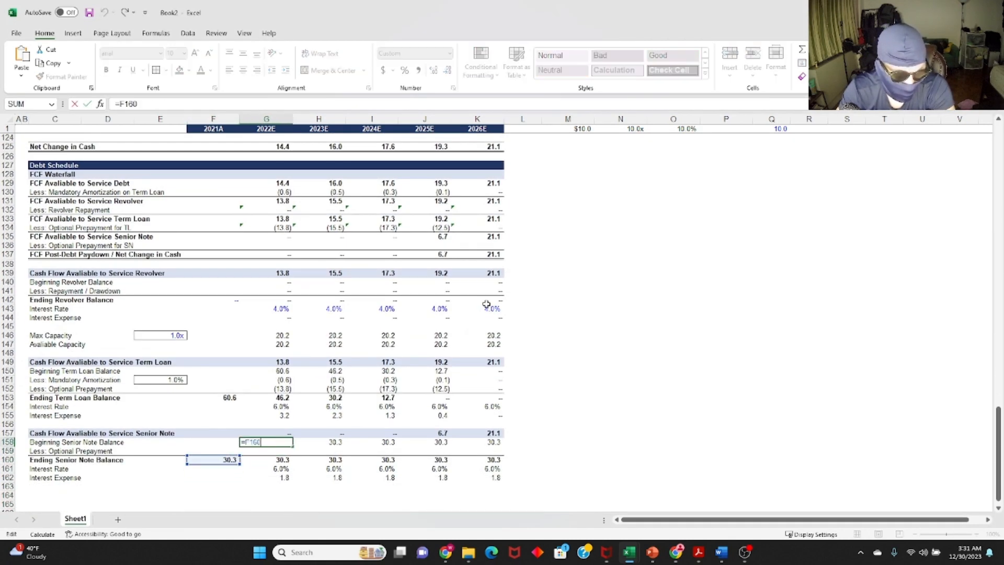
Examine the Beginning Senior Note Balance formulas in row 158 across the projection years.
key(Tab)
key(F2)
key(Tab)
key(F2)
key(Tab)
key(F2)
key(Escape)
key(Left)
key(Left)
key(Left)
Enter the 2022E senior note Optional Prepayment in G159 as =-MIN(G158,G157).
key(Down)
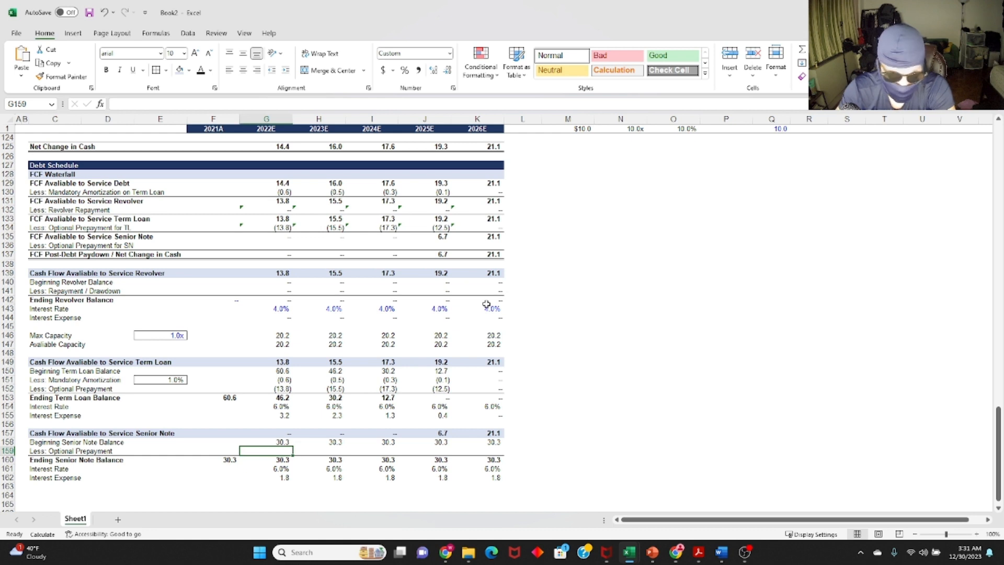
text(=-)
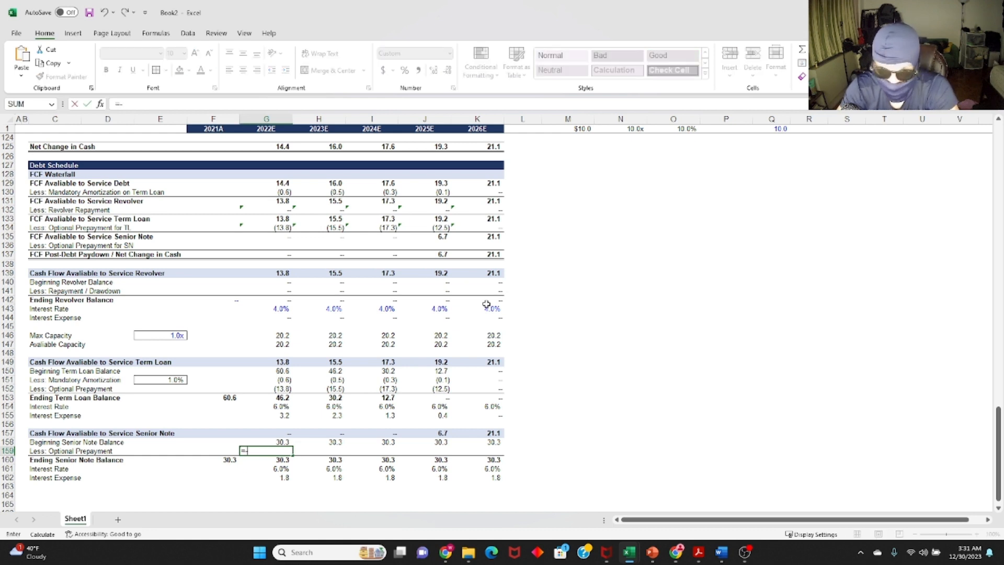
text(min()
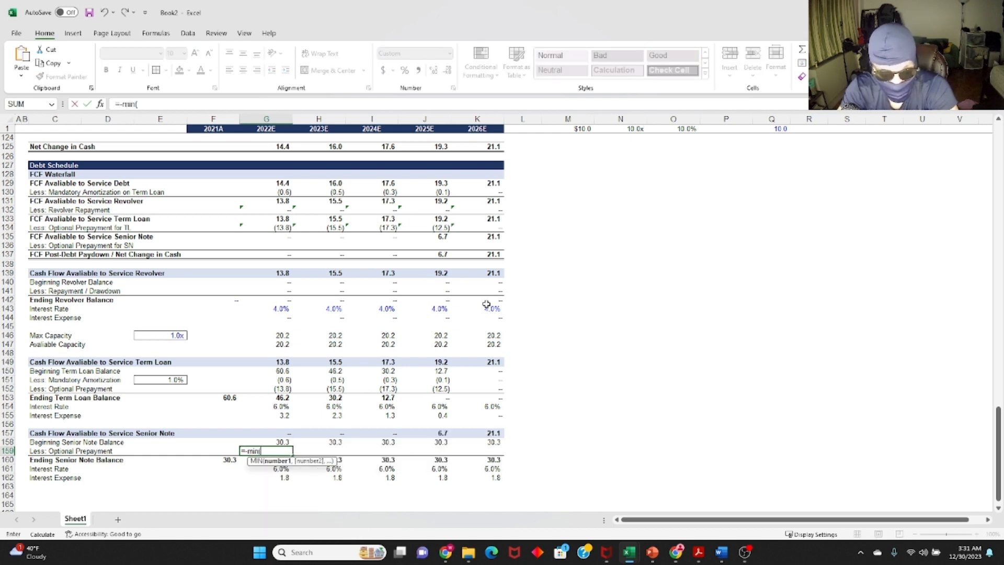
key(Up)
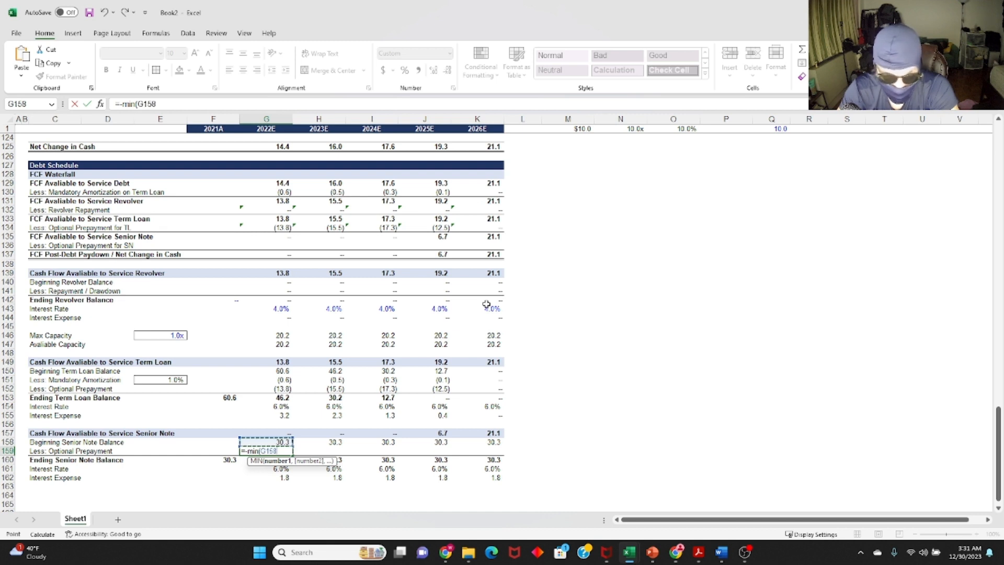
text(,)
key(Up)
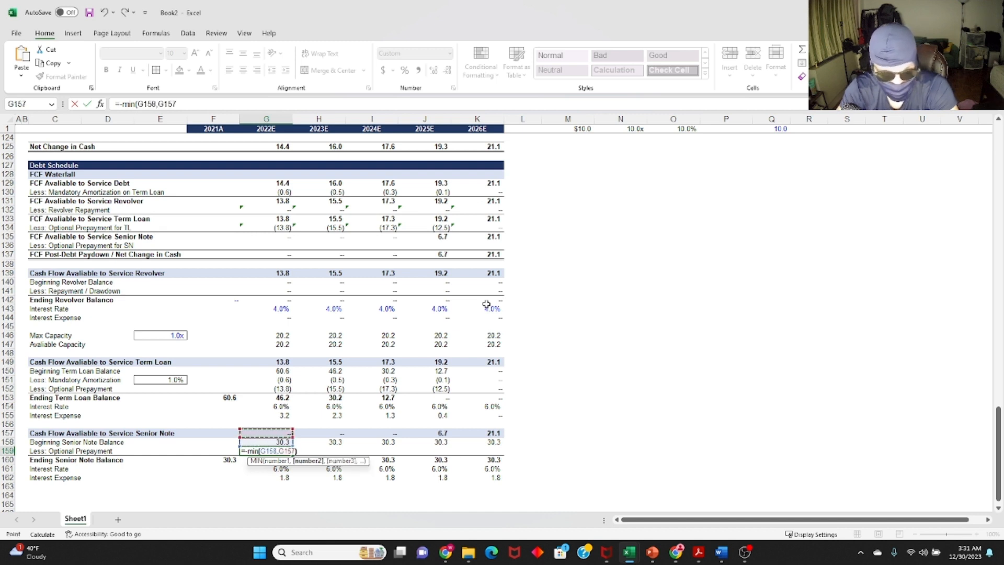
key(Return)
Copy the Optional Prepayment formula in G159 across row 159 through 2026E.
key(Up)
key(ctrl+c)
key(Right)
key(Right)
key(Right)
key(Right)
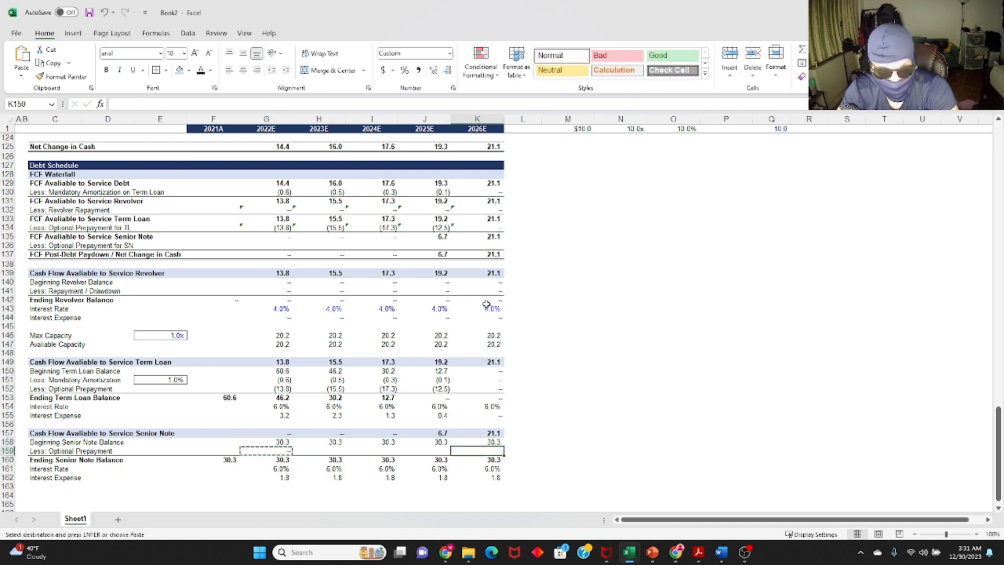
key(ctrl+shift+Left)
key(Return)
Examine the copied senior note Optional Prepayment formulas in row 159, from 2022E to 2025E.
key(Left)
key(Left)
key(Left)
key(Left)
key(F2)
key(Tab)
key(F2)
key(Tab)
key(F2)
key(Tab)
key(F2)
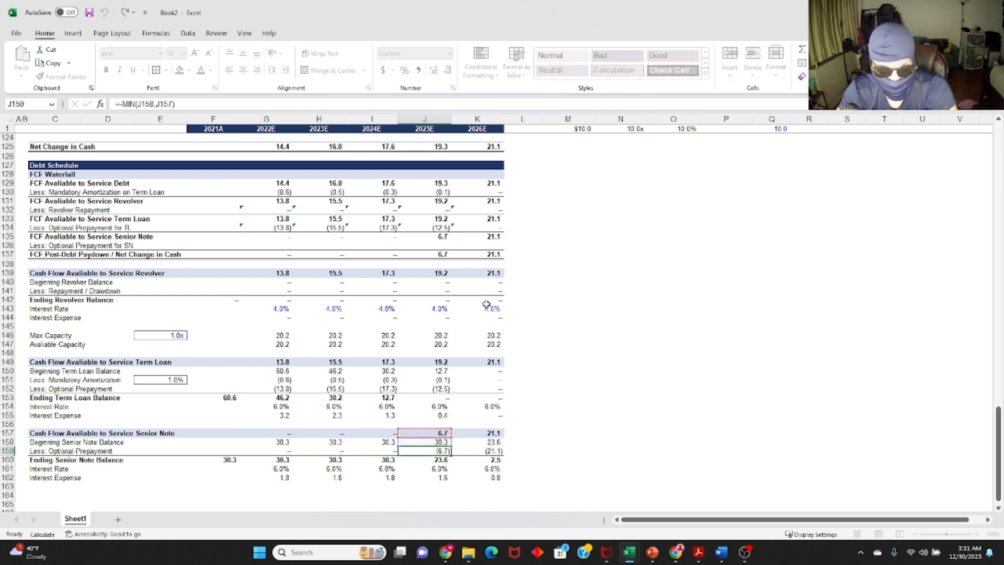
key(Escape)
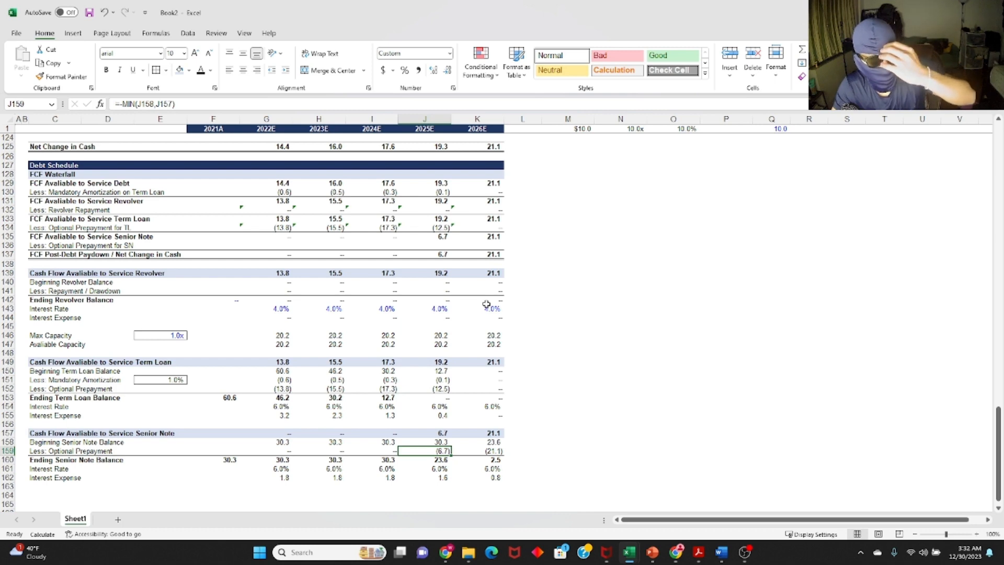
Examine the senior note Interest Expense formulas in row 162 across the projection years.
key(Down)
key(Down)
key(Down)
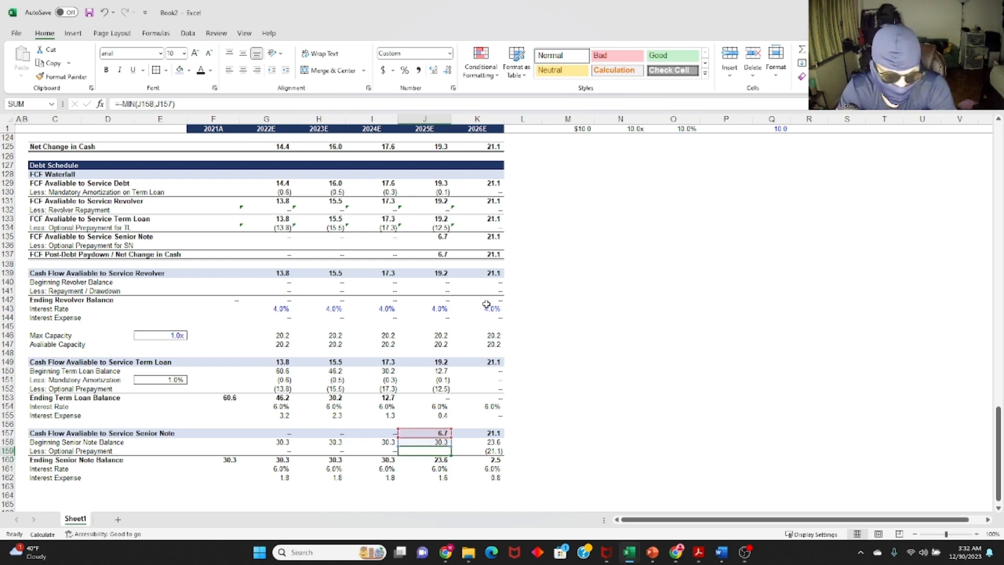
scroll(486, 304, down, 3)
key(Left)
key(Left)
key(Left)
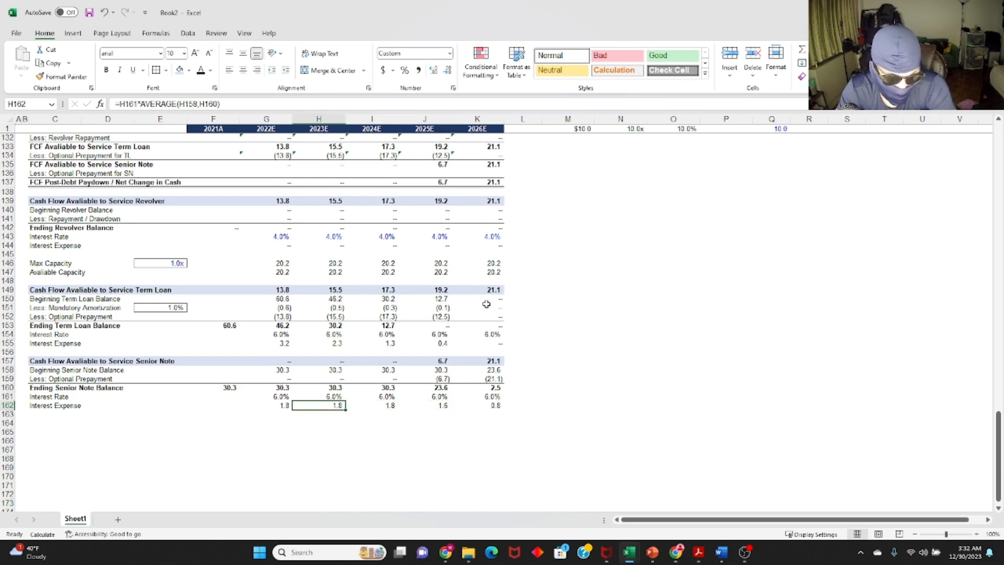
key(F2)
key(Escape)
key(Right)
key(F2)
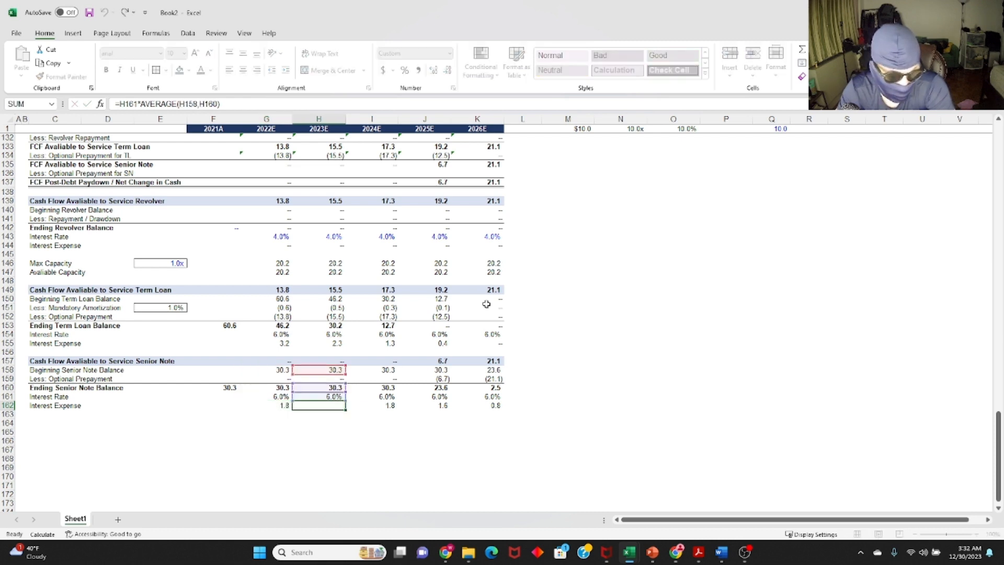
key(Escape)
key(Right)
key(F2)
key(Escape)
key(Right)
key(F2)
key(Escape)
key(Right)
key(F2)
key(Escape)
key(Left)
key(F2)
key(Escape)
Trace the senior note's 2022E Interest Rate link in G161 to the debt assumptions and relink it to the Senior Note rate in $J$22.
key(Up)
key(Left)
key(Left)
key(Left)
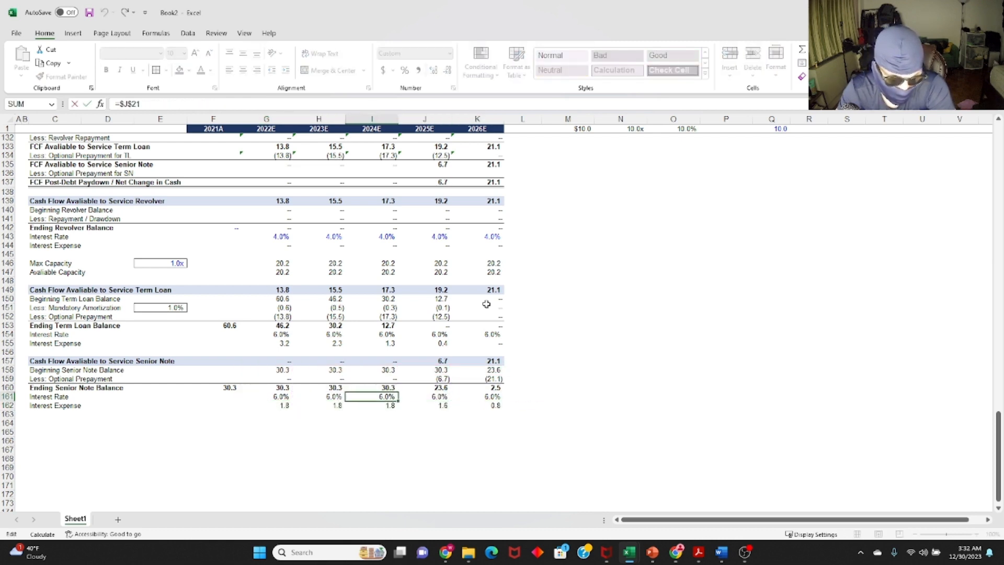
key(F2)
key(F2)
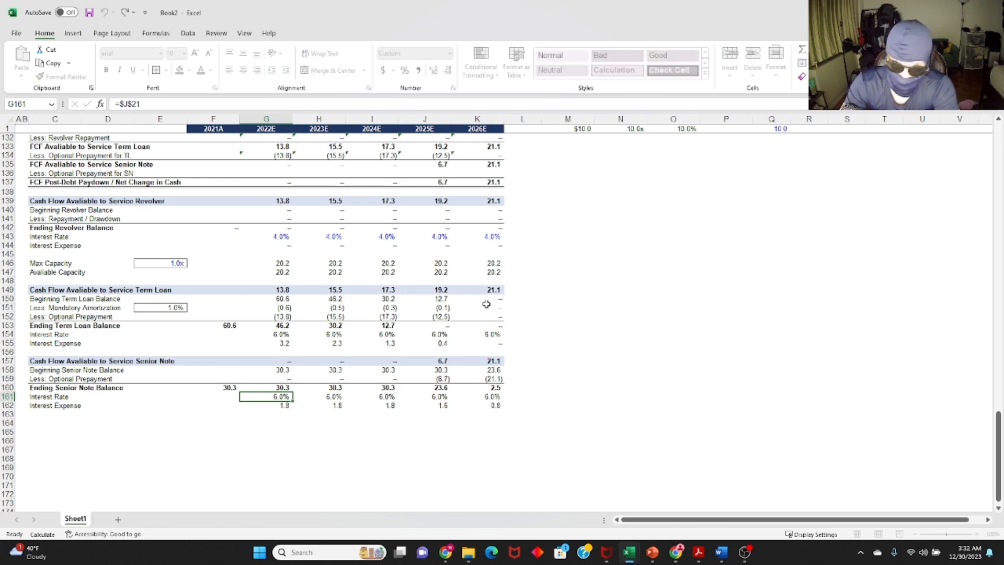
key(Escape)
key(ctrl+bracketleft)
key(Down)
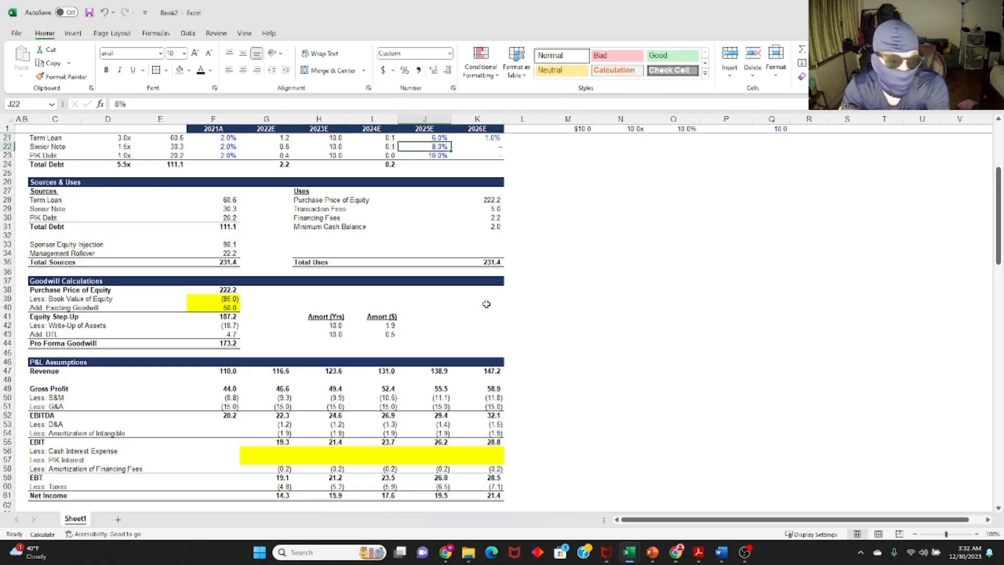
key(F5)
key(Return)
key(F2)
key(BackSpace)
text(21)
key(Return)
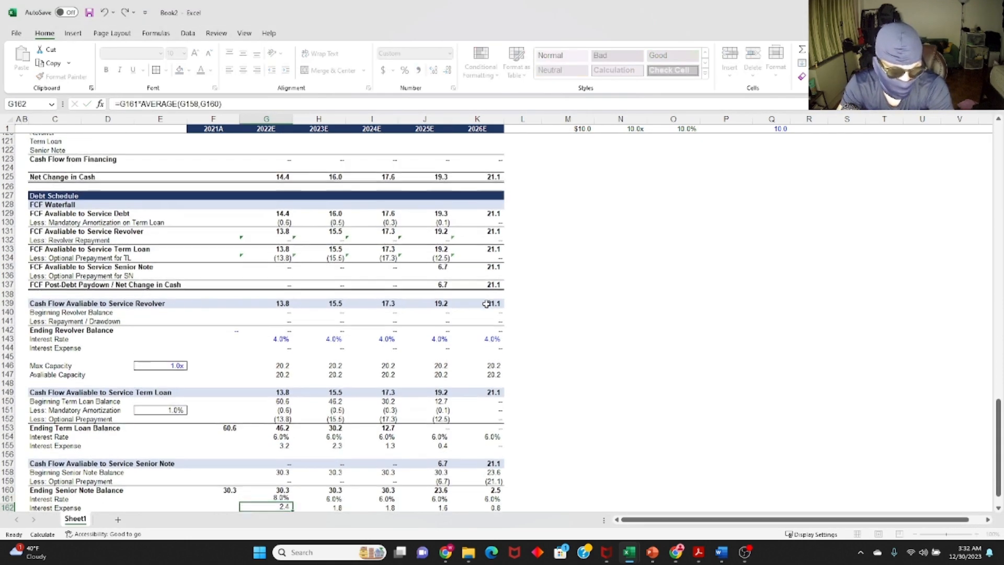
Copy the Interest Rate link in G161 across row 161 through 2026E and check the cells.
key(Up)
key(ctrl+c)
key(ctrl+shift+Right)
key(Return)
key(Right)
key(Right)
key(Right)
key(Right)
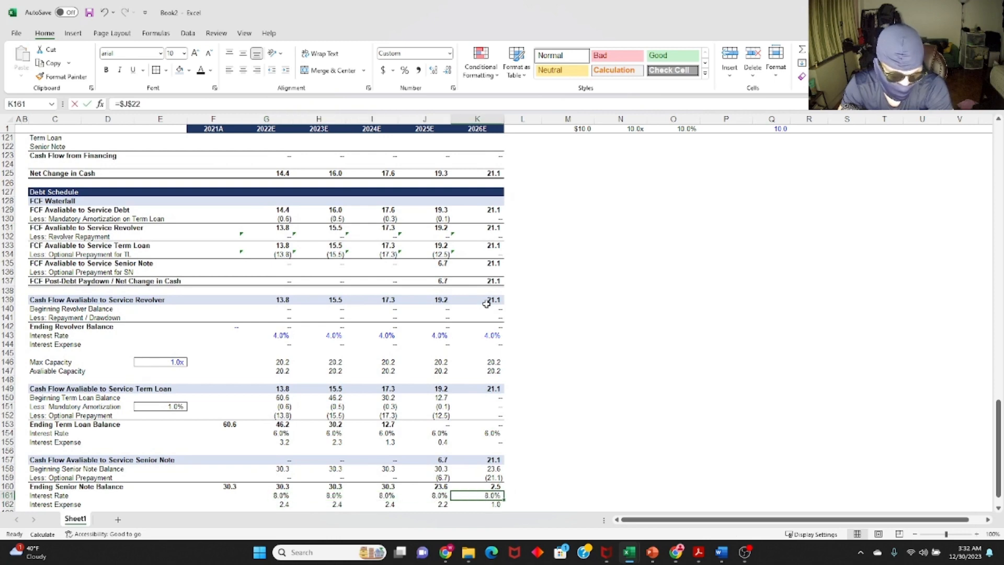
Duplicate the senior note section in rows 157 to 162 below itself, starting at row 164.
key(Down)
scroll(487, 303, down, 5)
key(Left)
key(Left)
key(Left)
key(Left)
key(Left)
key(Left)
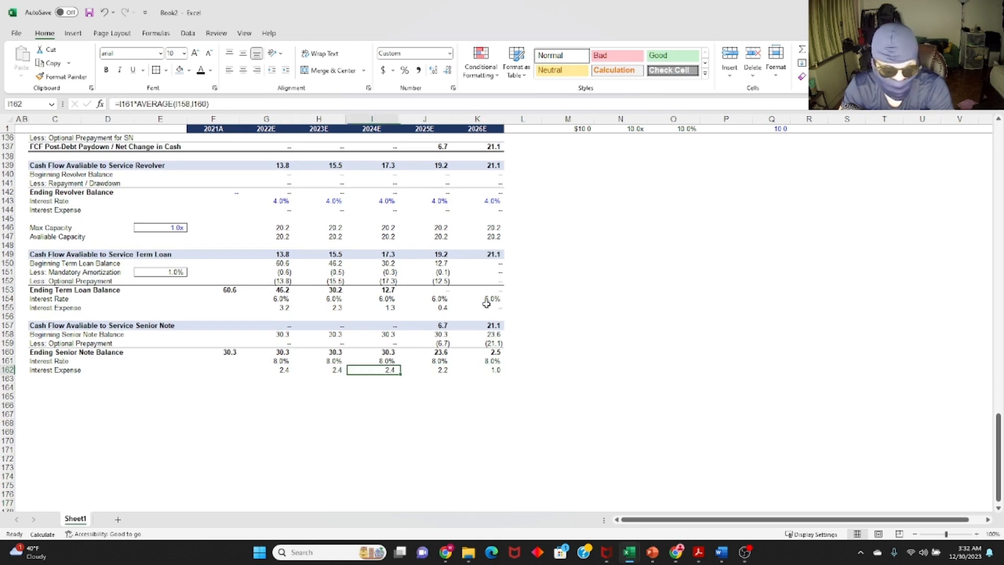
key(Left)
key(Left)
key(Up)
key(Up)
key(Up)
key(Up)
key(Up)
key(shift+space)
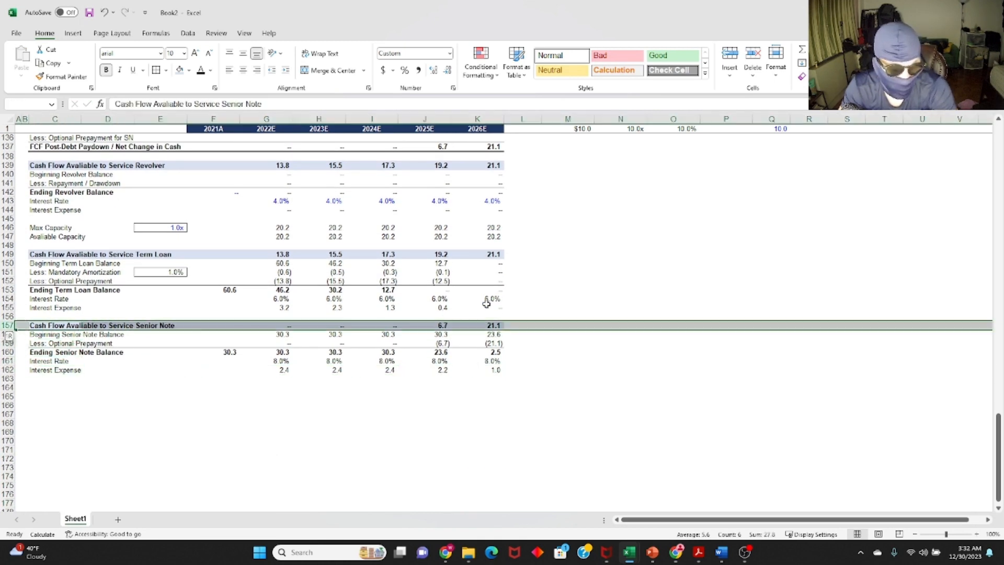
key(shift+Down)
key(shift+Down)
key(shift+Down)
key(shift+Down)
key(shift+Down)
key(ctrl+c)
key(Down)
key(Down)
key(Down)
key(Down)
key(Down)
key(Down)
key(Down)
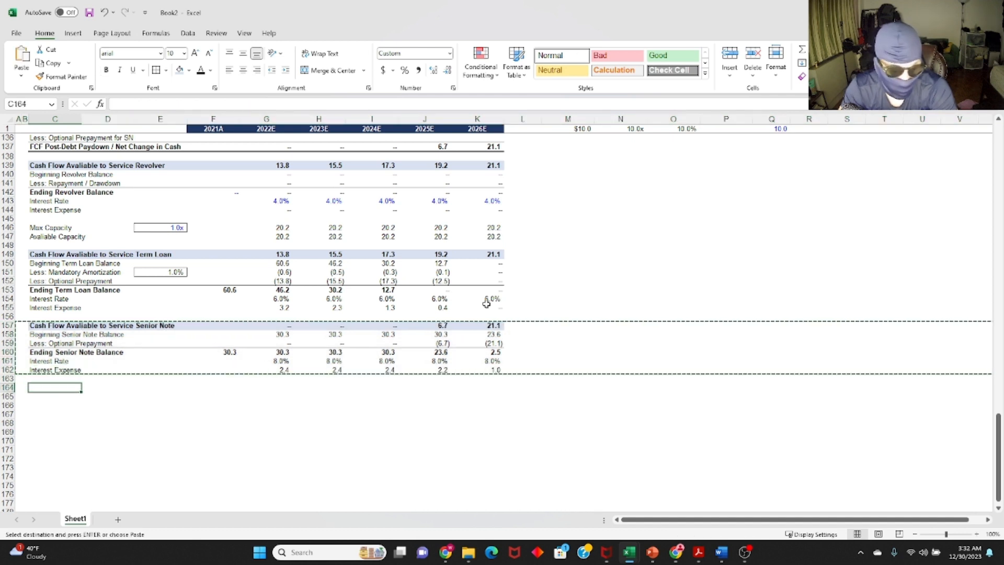
key(ctrl+v)
Change the copied section's heading in C164 to refer to PIK Debt instead of Senior Note.
key(Down)
key(Up)
key(F2)
key(ctrl+shift+Left)
key(ctrl+shift+Left)
key(ctrl+shift+Left)
key(ctrl+shift+Left)
key(ctrl+shift+Left)
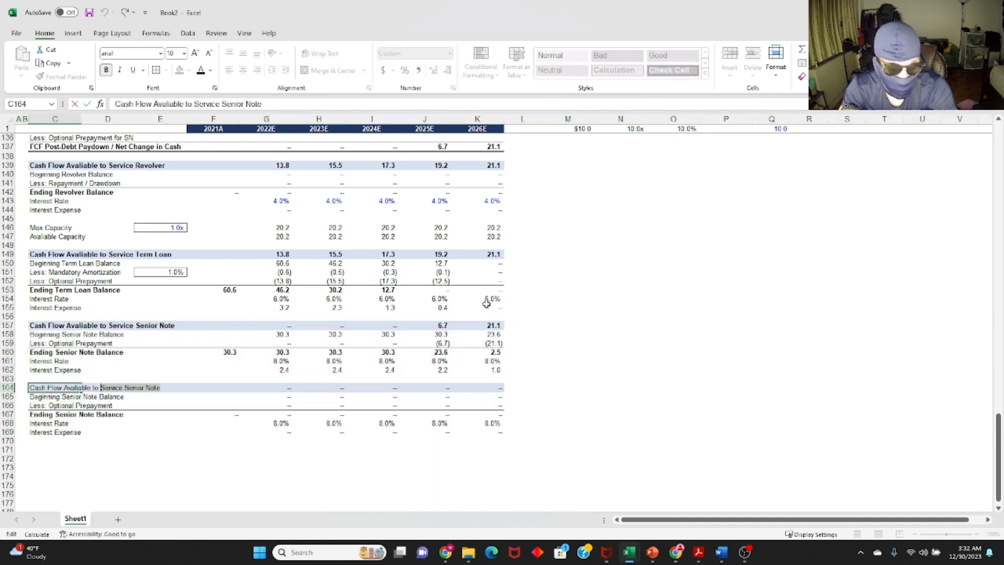
text(Pl)
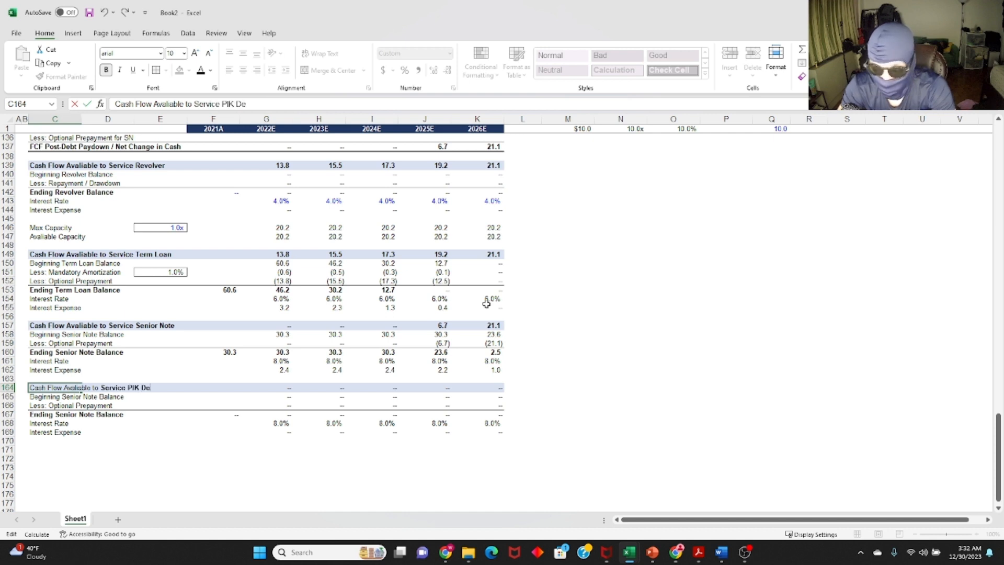
key(Return)
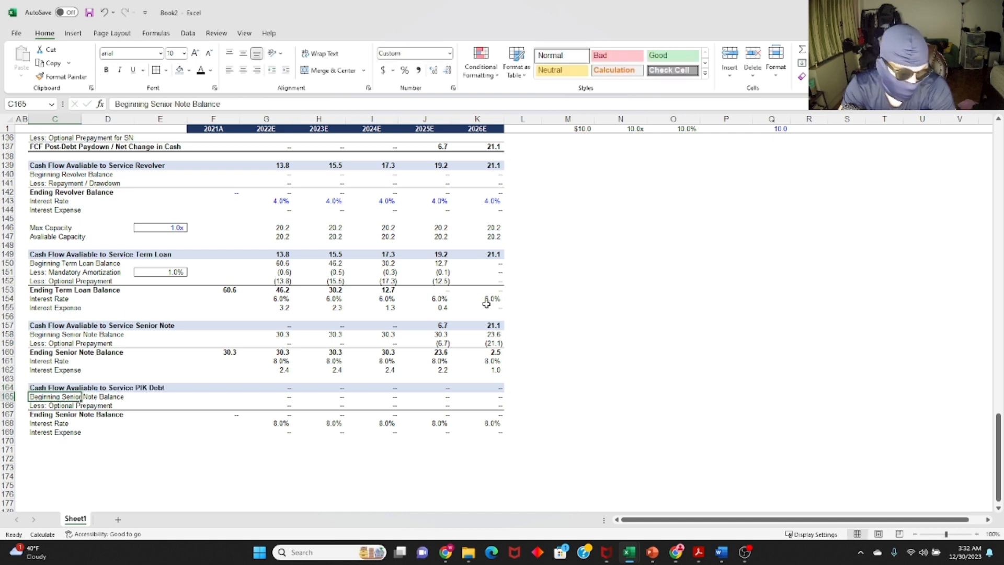
Clear the 2022E to 2026E values in row 164, the PIK debt heading row.
key(Up)
key(Down)
key(Down)
key(Up)
key(Up)
key(Right)
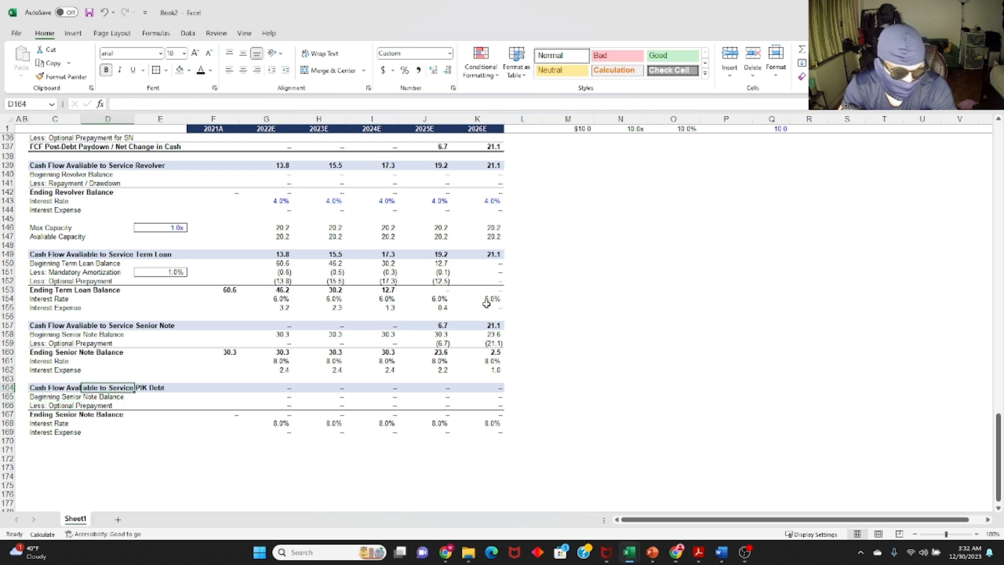
key(ctrl+Right)
key(ctrl+shift+Right)
key(Delete)
key(Down)
key(Up)
key(ctrl+Left)
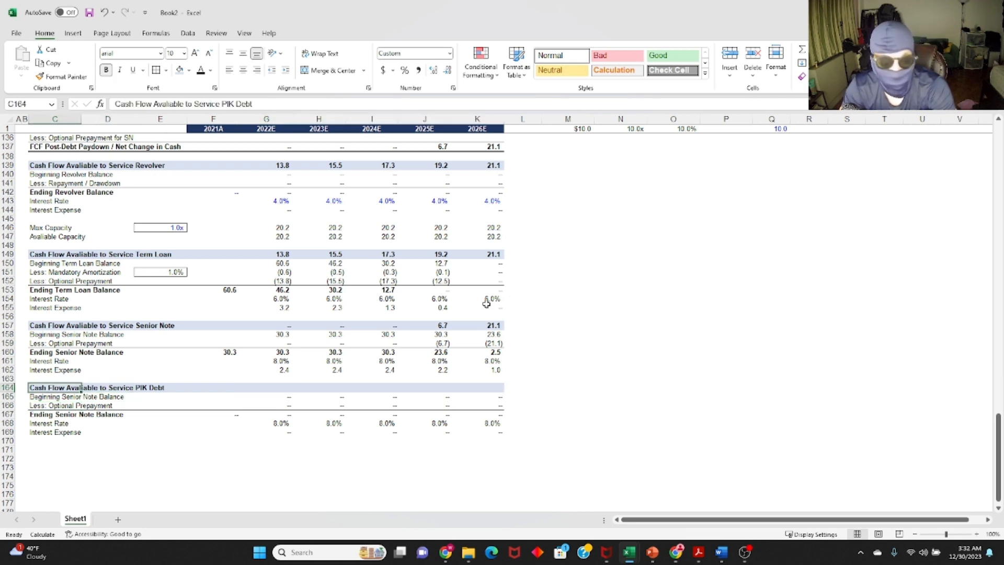
Rename the label in C165 as Beginning PIK Balance.
key(Down)
key(Up)
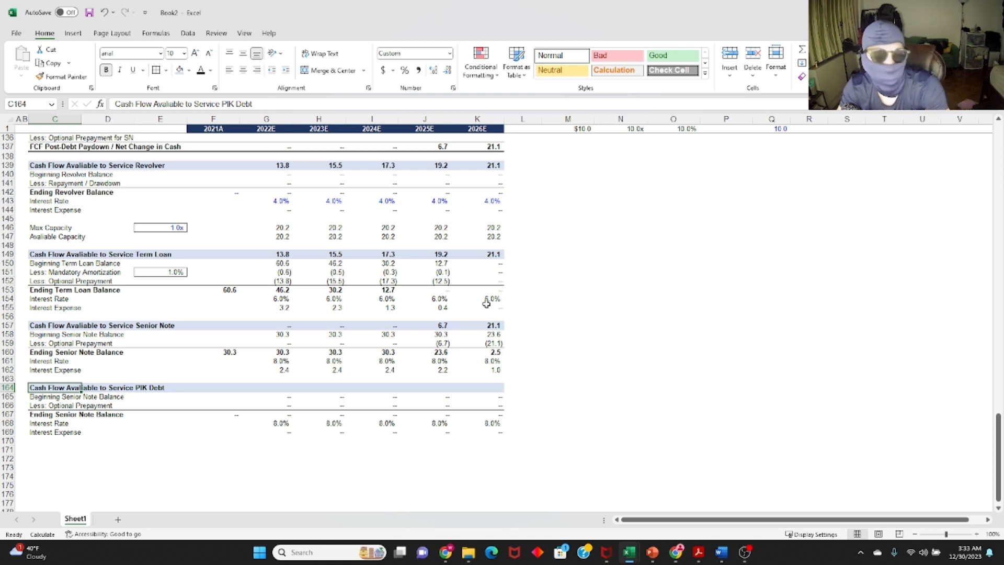
key(F2)
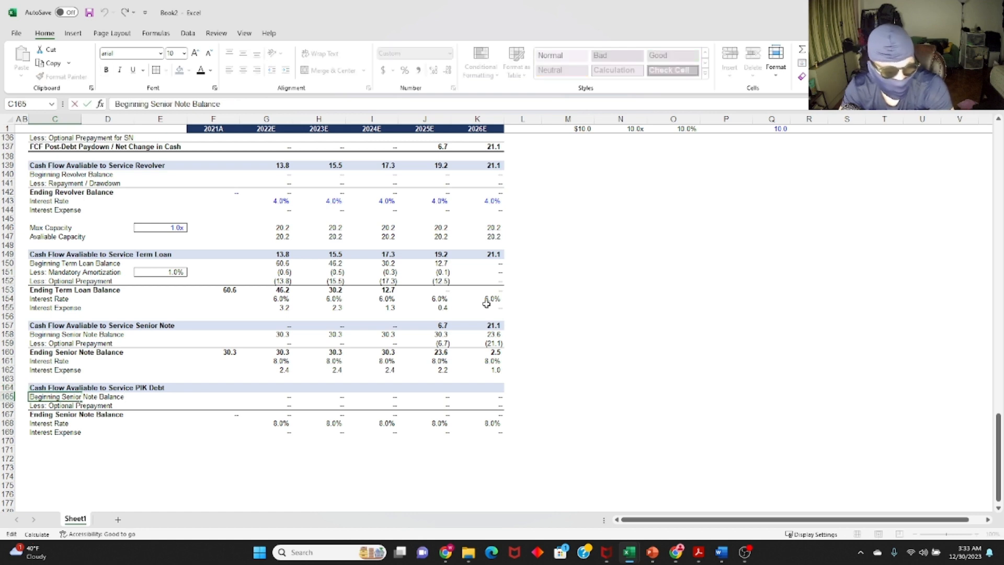
text(PIK)
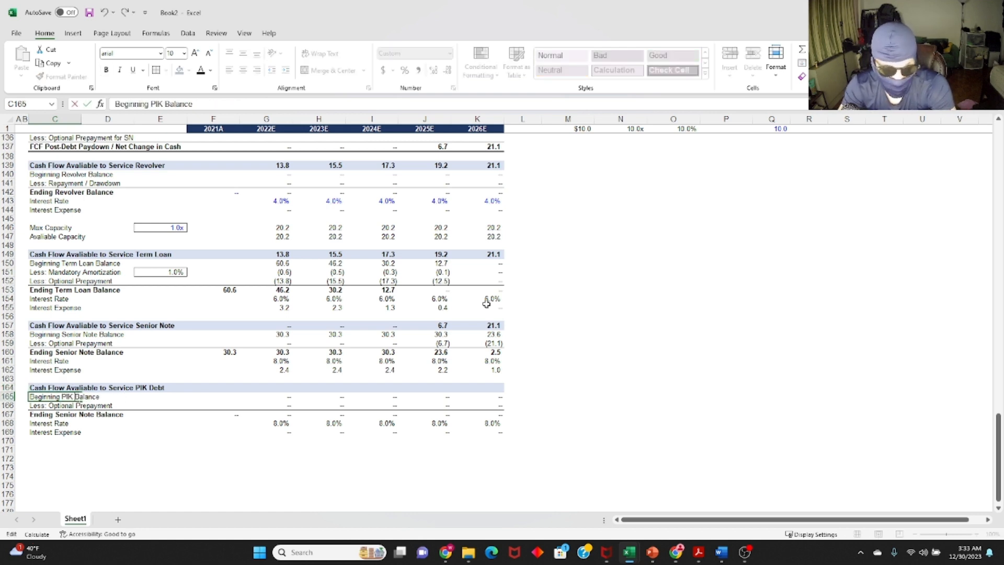
key(Return)
Change the prepayment label in C166 to Add: PIK Interest.
key(F2)
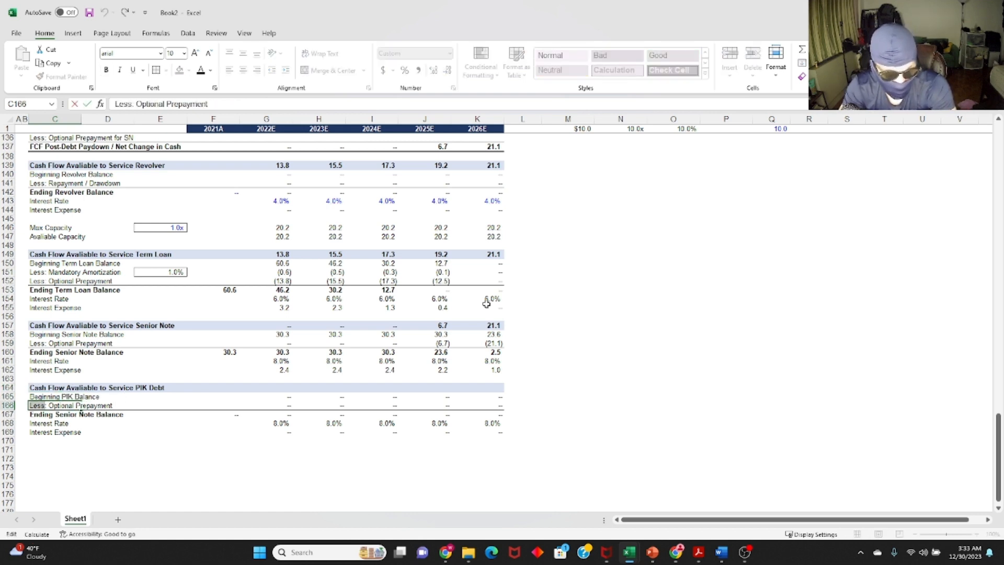
text(Add)
key(ctrl+Right)
key(shift+End)
text(P)
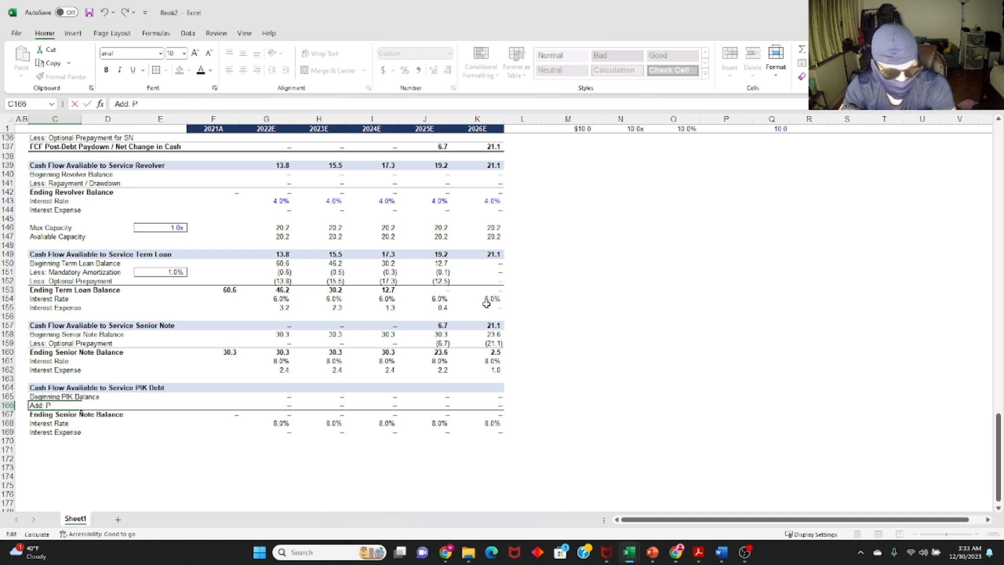
text(IK Interest)
key(Return)
Rename the ending balance label in C167 as Ending PIK Balance.
key(F2)
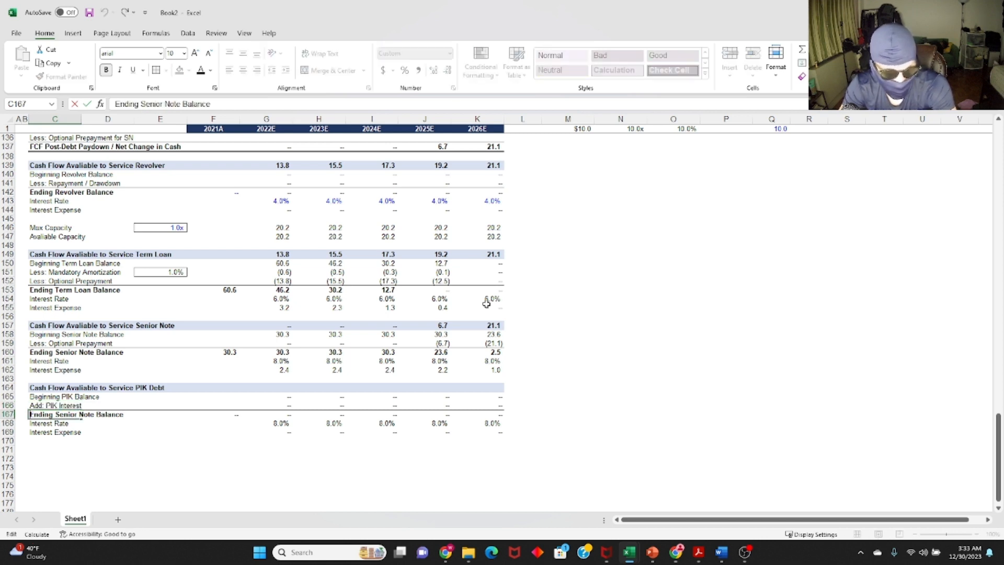
key(ctrl+shift+Left)
key(ctrl+shift+Left)
key(ctrl+shift+Left)
text(PIK Balanc)
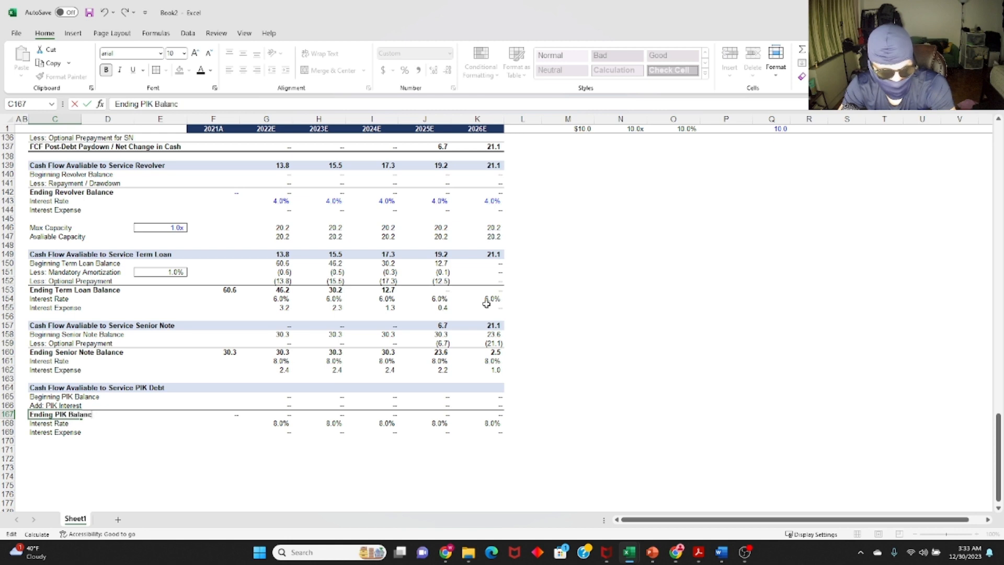
text(e)
key(Return)
Link the 2022E PIK interest rate in G168 to $J$23 and fill it across to 2026E.
key(Down)
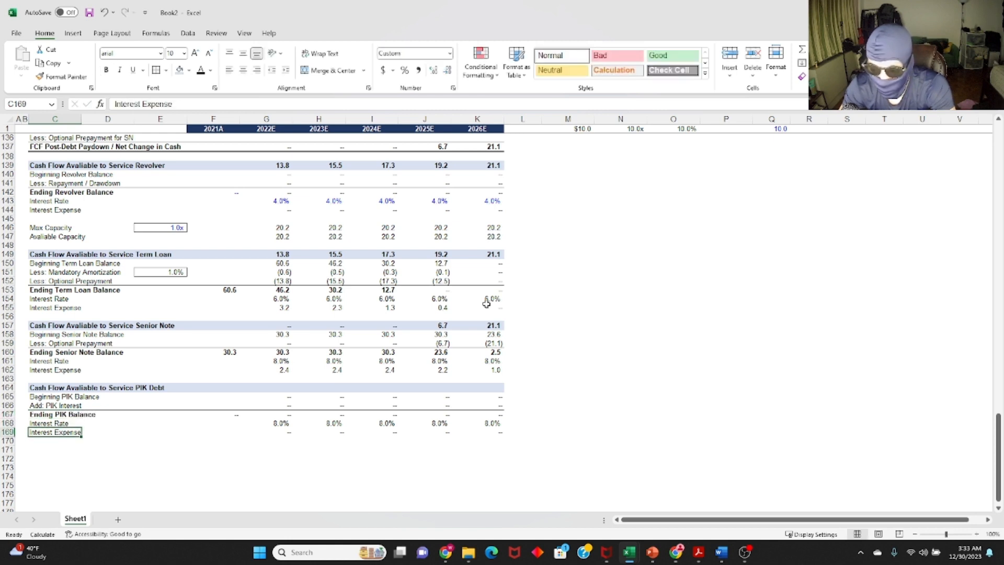
key(Up)
key(Right)
key(Right)
key(Right)
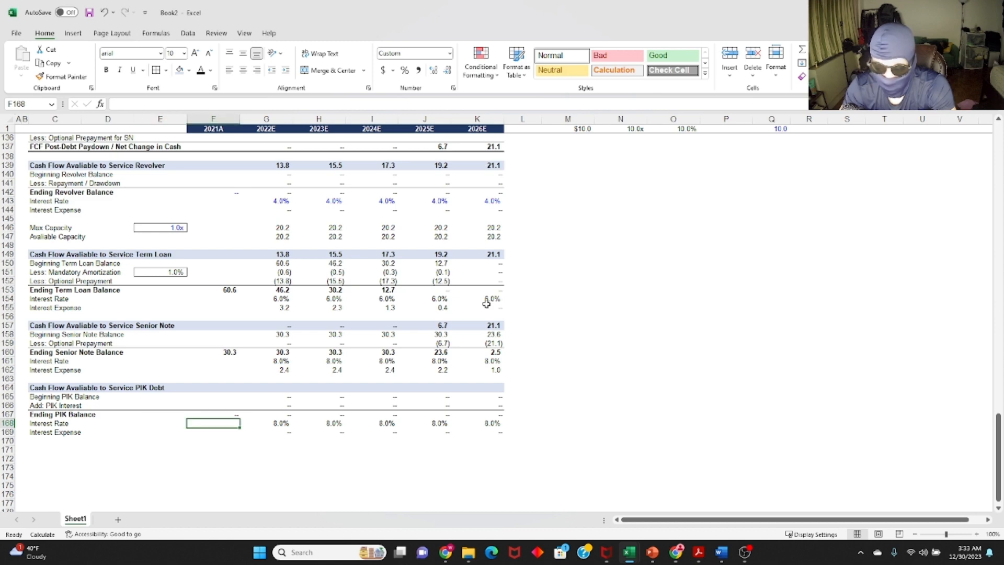
key(Right)
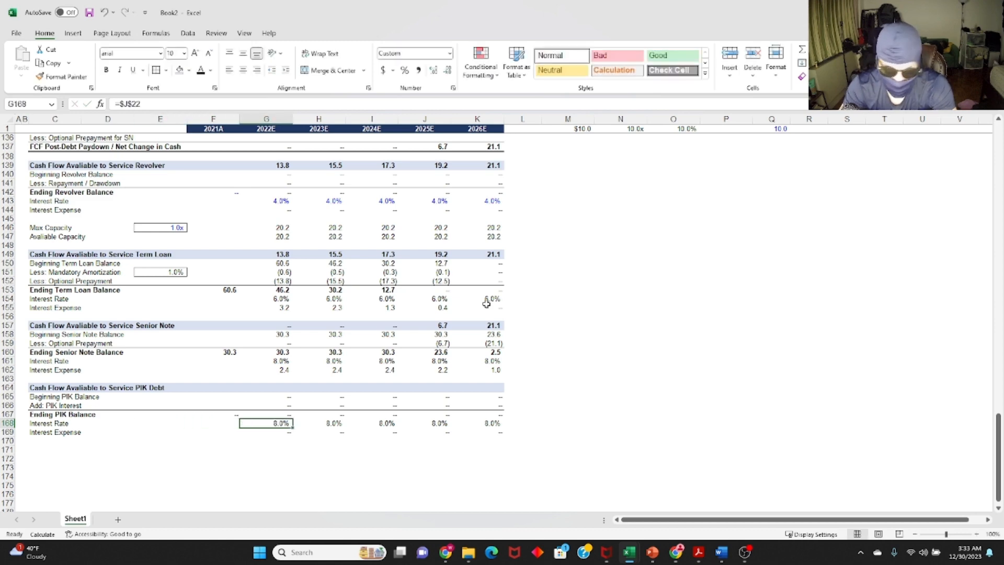
key(ctrl+bracketleft)
key(F5)
key(Return)
key(F2)
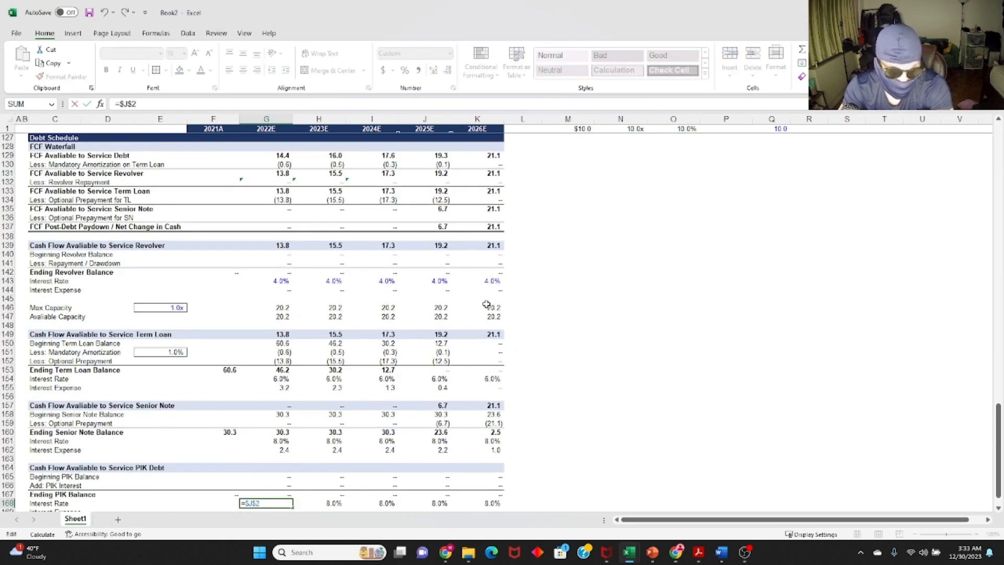
text(3)
key(Return)
key(Up)
key(ctrl+shift+Right)
key(ctrl+r)
key(Down)
Check the source references of the 2021A ending PIK balance in F167 and the ending senior note balance in F160.
key(Up)
key(Left)
key(Up)
key(F2)
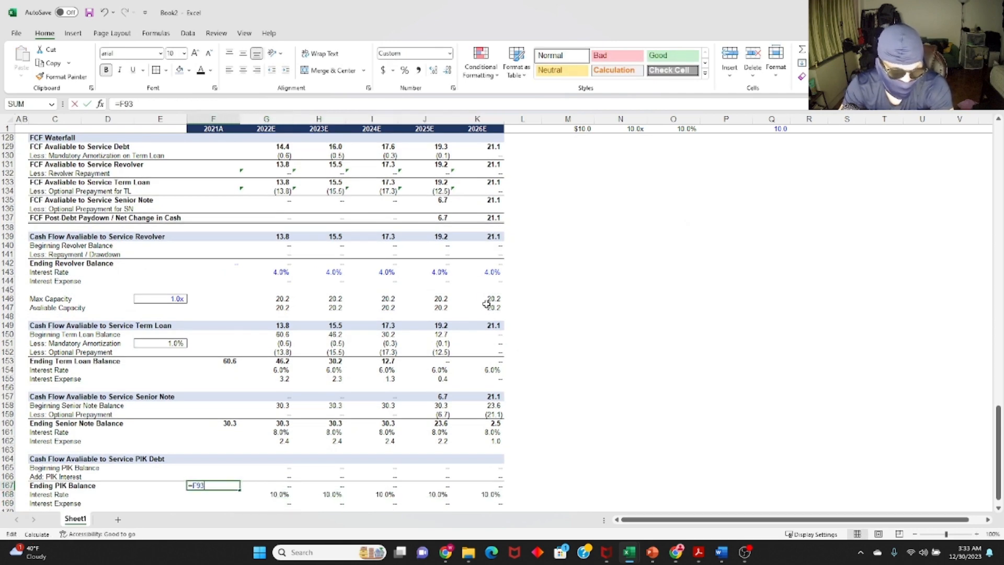
key(Escape)
key(ctrl+bracketleft)
key(F5)
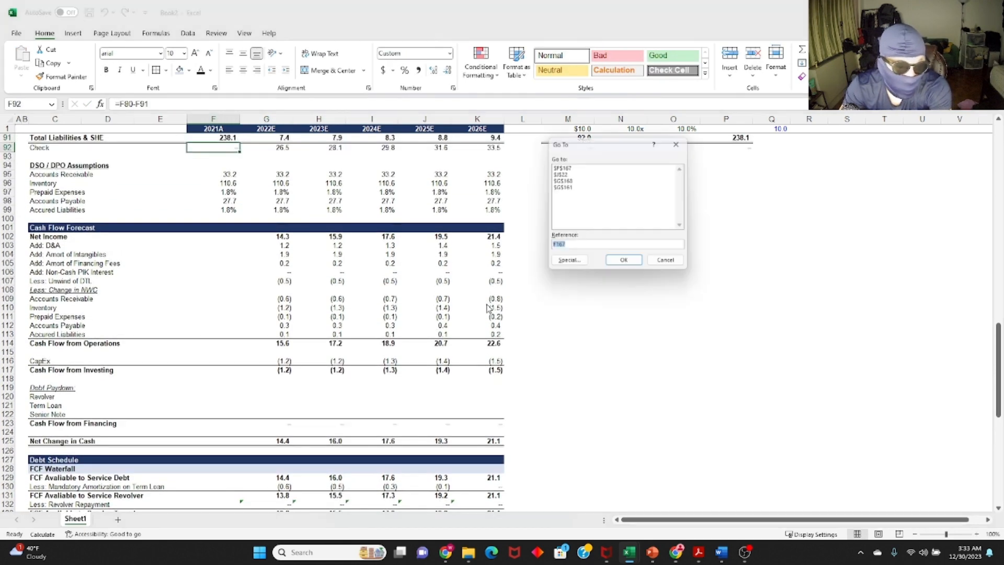
key(Return)
key(Up)
key(Up)
key(Up)
key(Up)
key(Up)
key(Up)
key(Return)
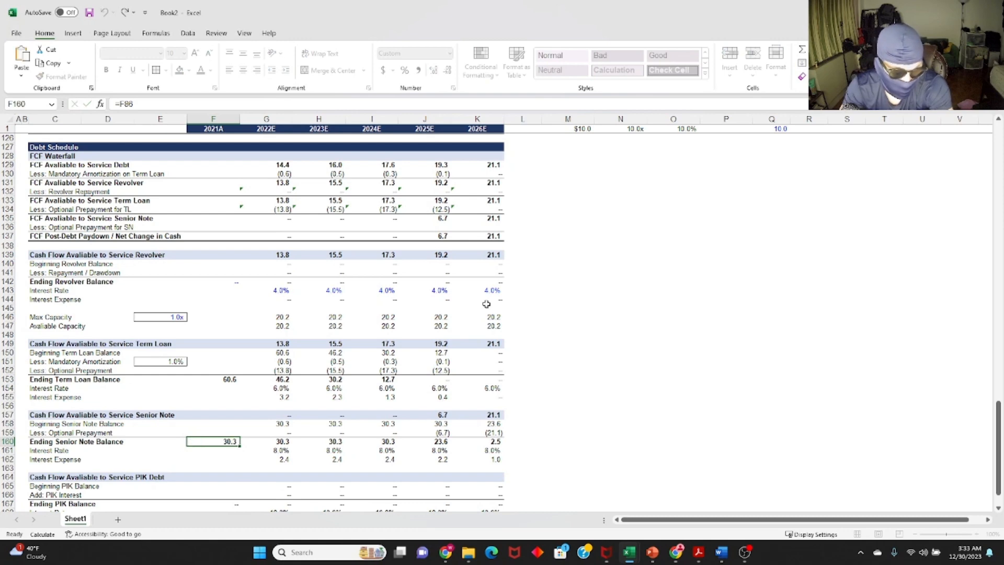
Link the 2021A ending PIK balance in F167 to F87.
key(Down)
key(Down)
key(Down)
key(Down)
key(Down)
key(Down)
text(=F93)
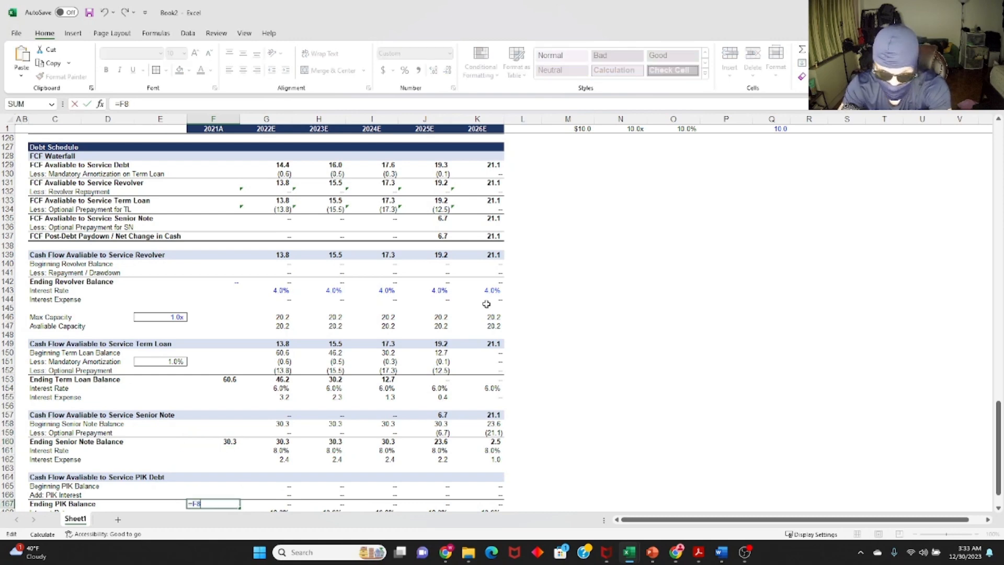
text(7)
key(Return)
Review the 2022E PIK interest and interest expense formulas in G166 and G169.
key(Down)
key(Down)
key(Down)
key(Down)
key(Down)
key(Down)
key(Up)
key(Up)
key(Up)
key(Up)
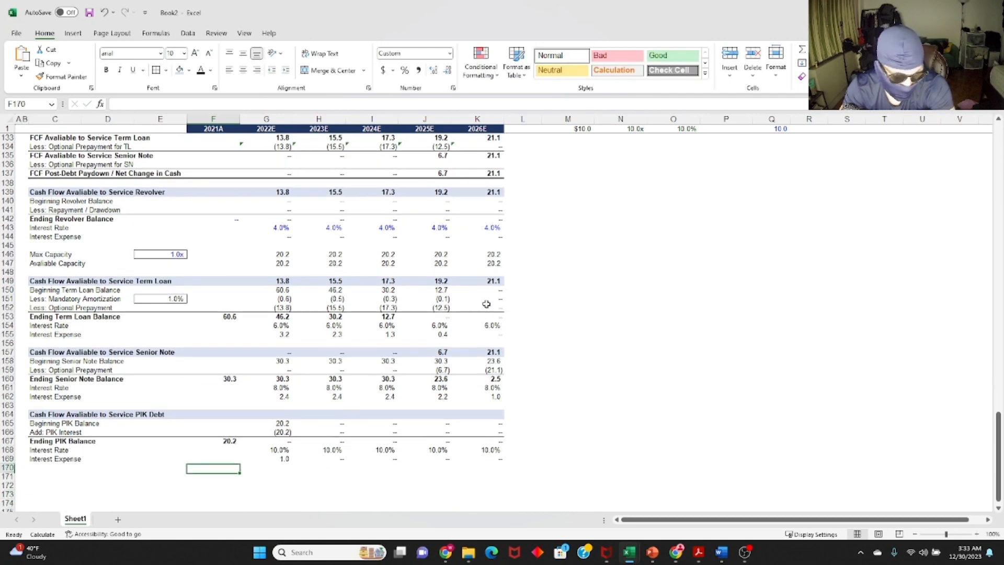
key(Right)
key(Up)
key(Up)
key(Up)
key(Up)
key(F2)
key(Escape)
key(Down)
key(Down)
key(Down)
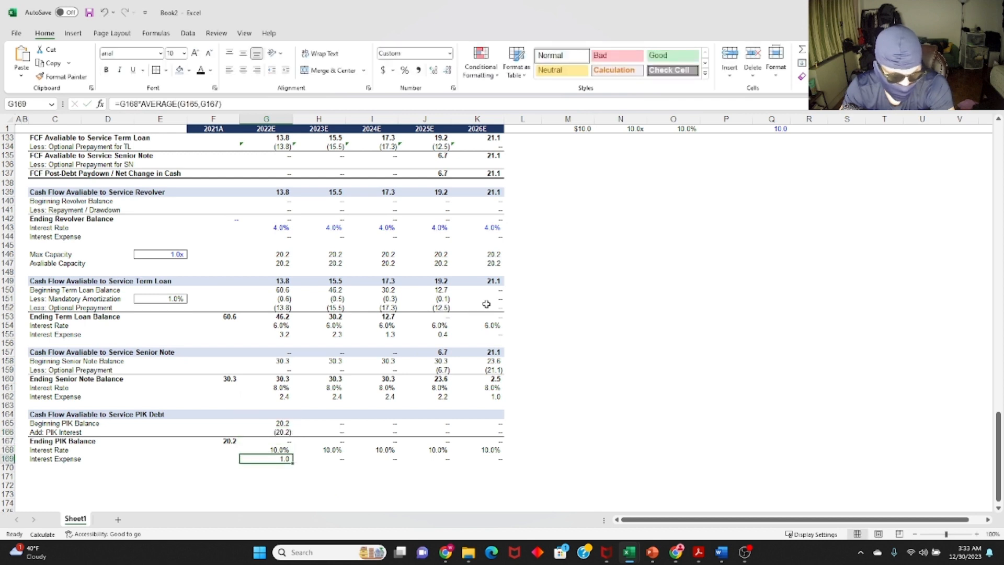
key(Up)
key(Up)
key(Up)
key(F2)
key(Escape)
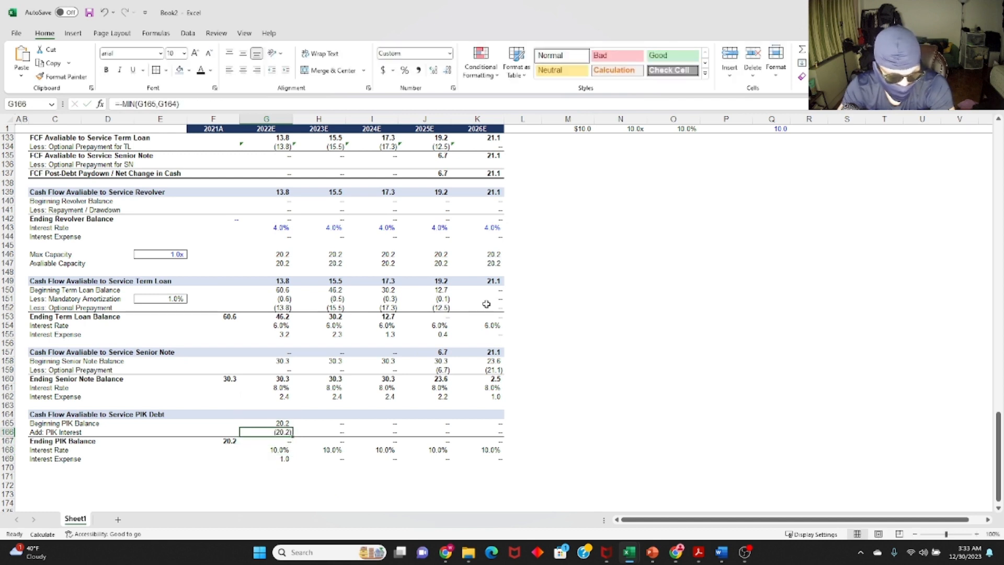
Calculate the 2022E PIK interest in G166 as the interest rate times the beginning balance, =G168*G165.
text(=)
key(Down)
key(Down)
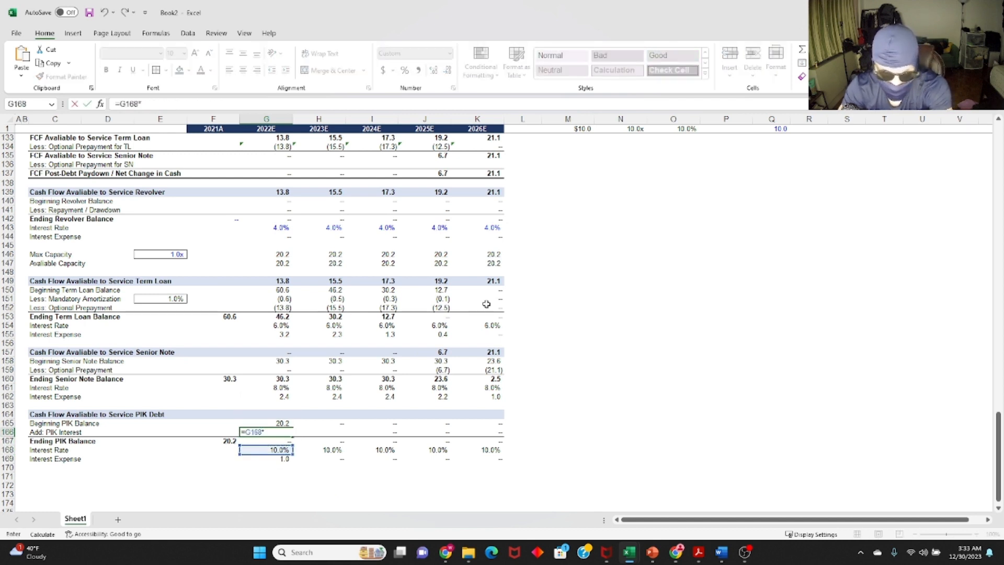
text(*)
key(Up)
key(Up)
key(Up)
key(Return)
key(Up)
key(F2)
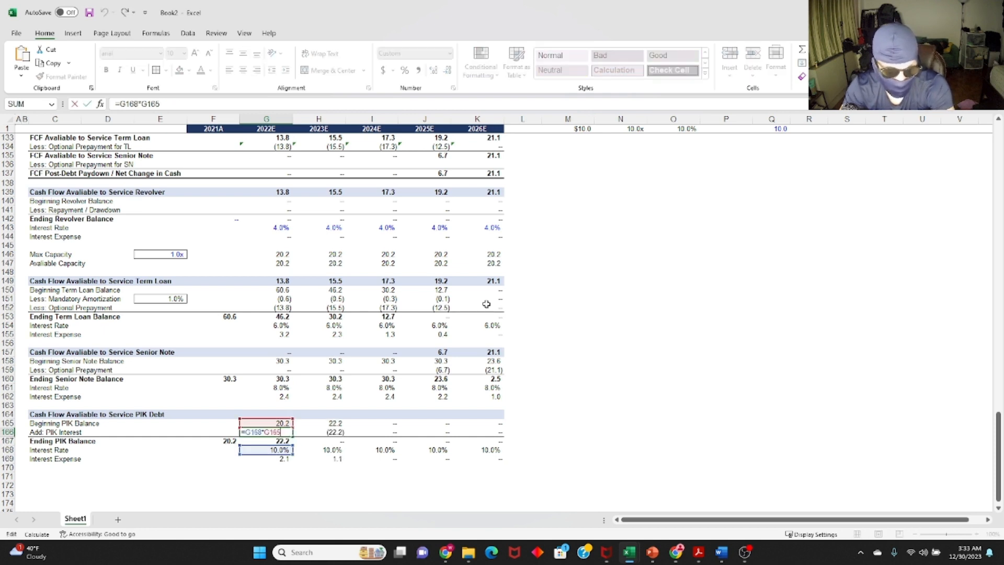
key(Escape)
Copy the PIK interest formula from G166 across the row to 2026E.
key(ctrl+c)
key(ctrl+shift+Right)
key(ctrl+v)
key(Left)
key(Right)
Check the copied PIK interest formulas in row 166 year by year from 2022E to 2026E.
key(F2)
key(Escape)
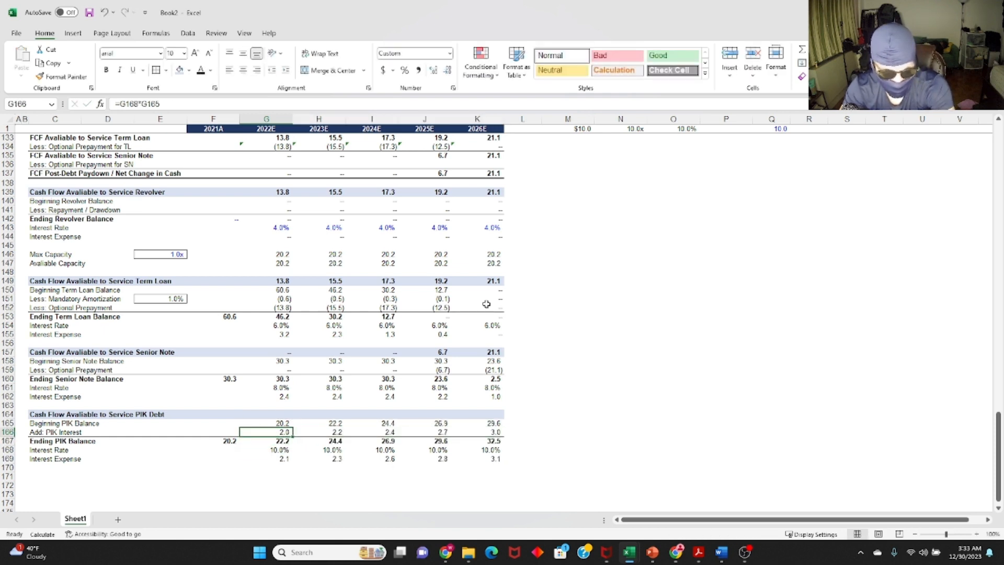
key(Right)
key(F2)
key(Tab)
key(F2)
key(Tab)
key(F2)
key(Tab)
key(F2)
key(Escape)
Delete the Interest Expense row 169 from the PIK debt section.
key(Down)
key(Down)
key(Down)
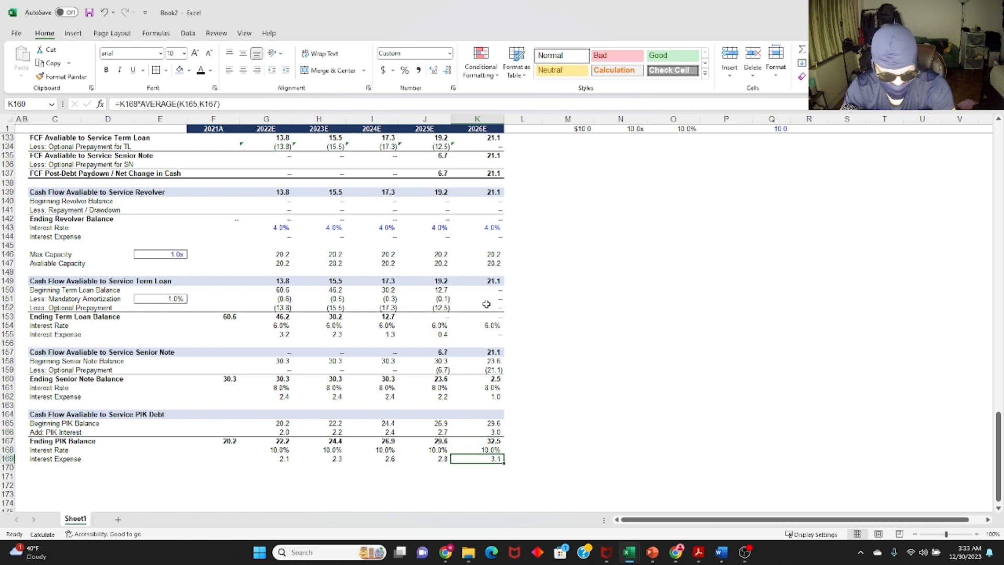
key(shift+space)
key(ctrl+minus)
key(Up)
key(F2)
key(Escape)
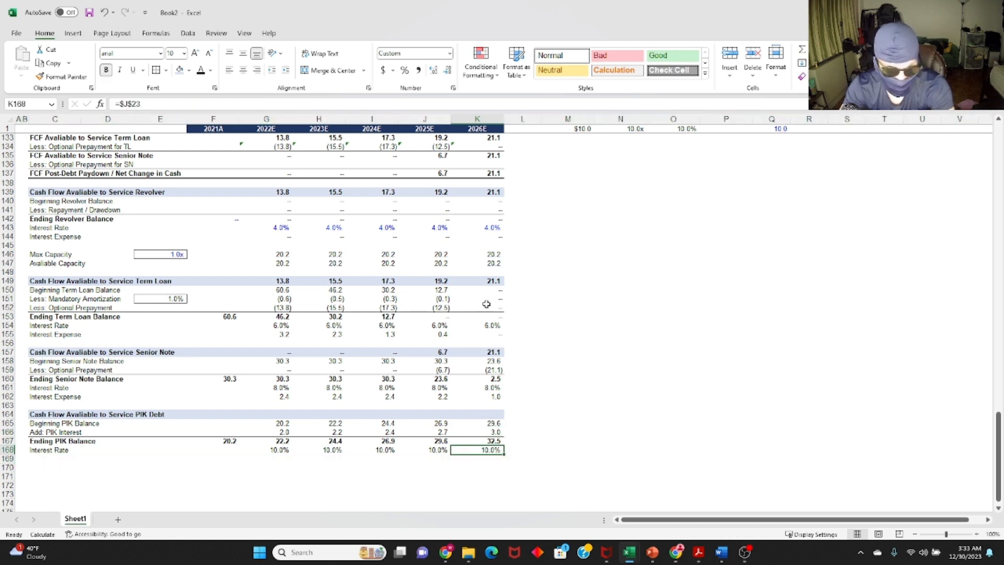
Recheck which rate and beginning balance cells each PIK interest formula in G166:K166 refers to.
key(Left)
key(Left)
key(Left)
key(Left)
key(Up)
key(Up)
key(F2)
key(Tab)
key(F2)
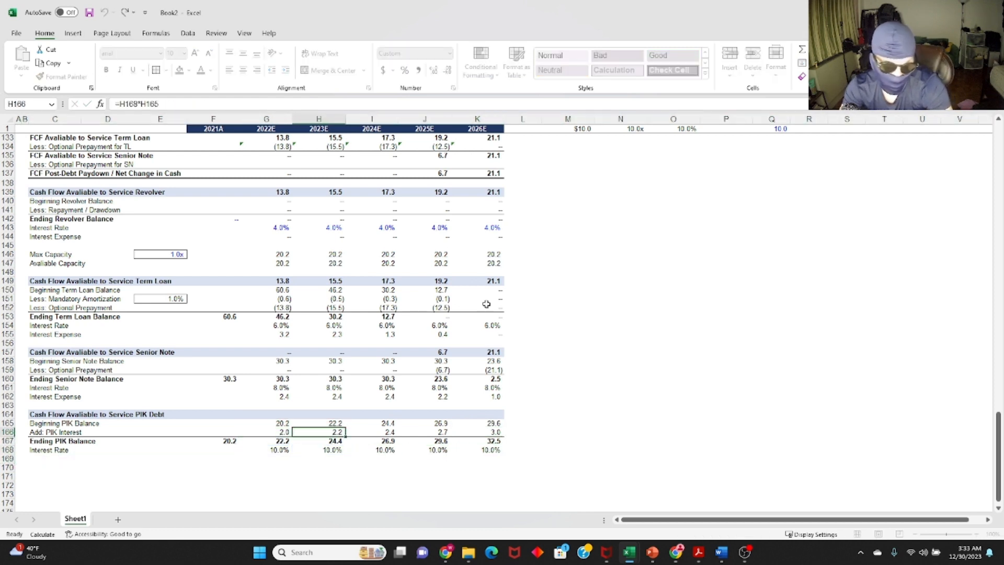
key(Tab)
key(F2)
key(Tab)
key(F2)
key(Tab)
key(F2)
key(Escape)
key(Left)
key(Left)
key(Left)
key(Left)
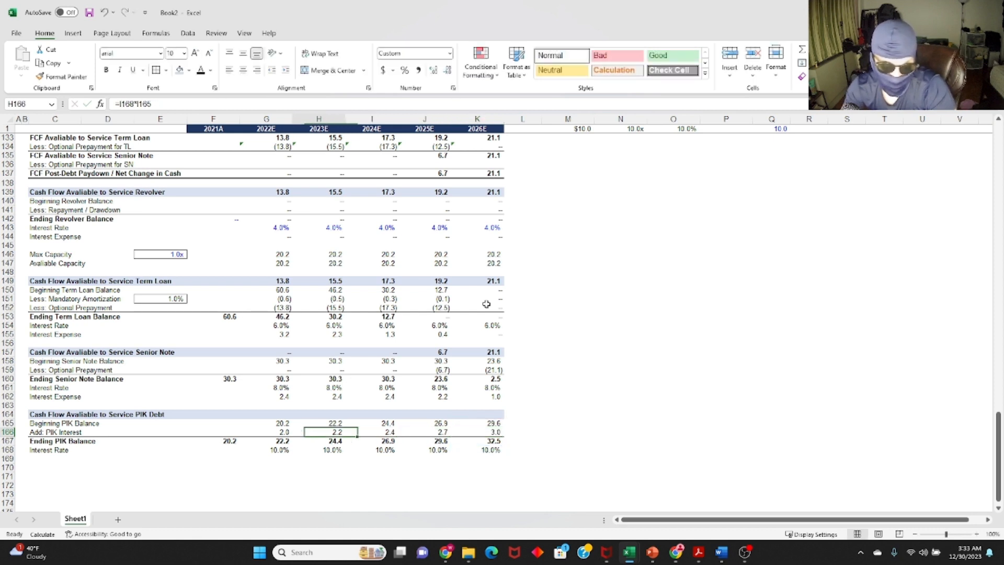
key(F2)
key(Tab)
key(Tab)
key(F2)
key(Tab)
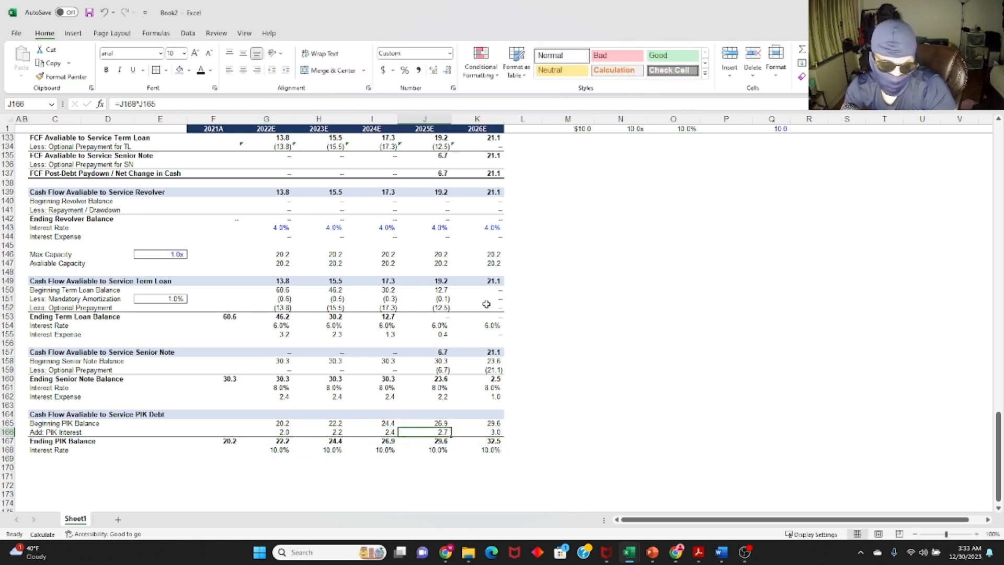
key(F2)
key(Tab)
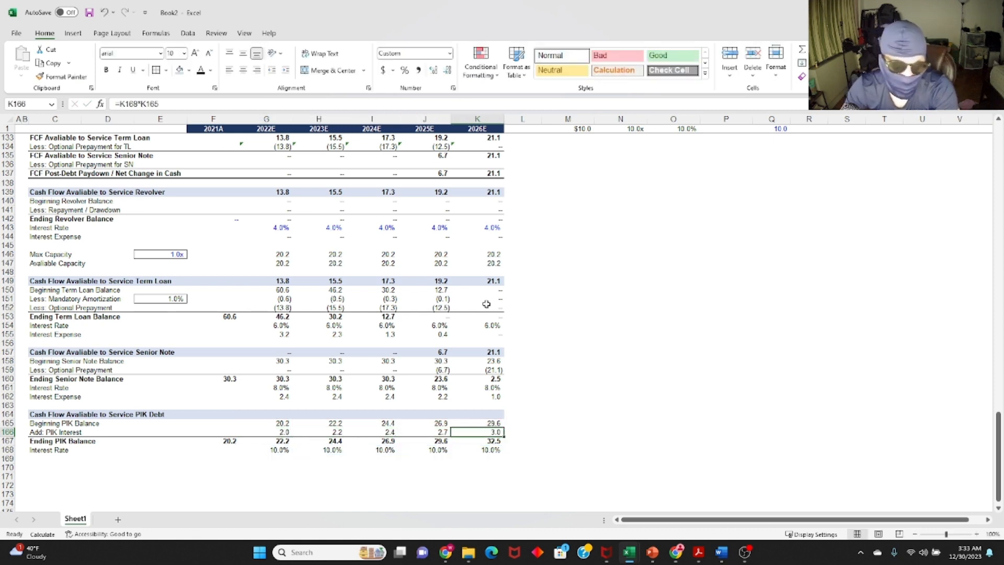
Copy the PIK debt heading row 164 to row 170.
scroll(367, 426, down, 4)
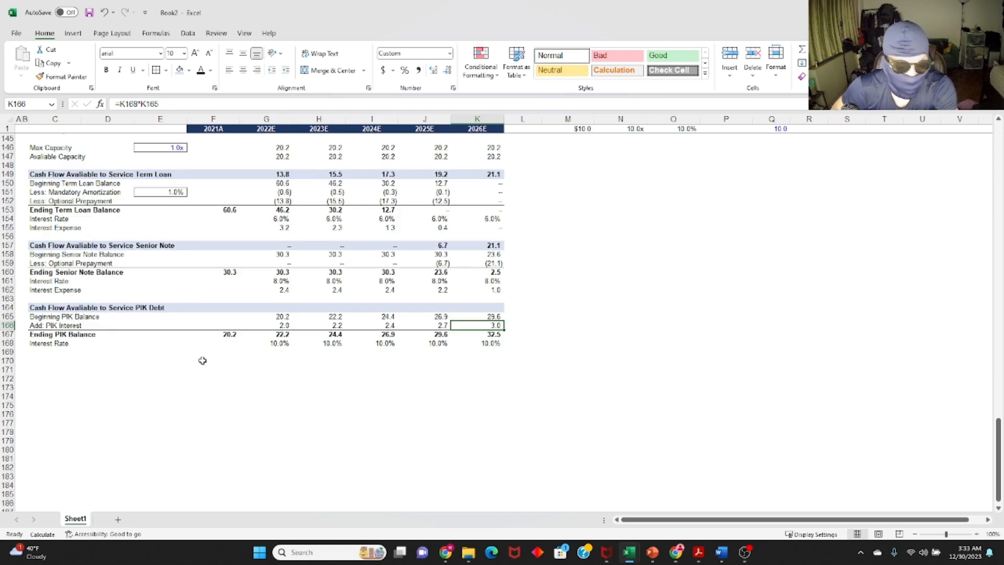
click(110, 307)
click(80, 308)
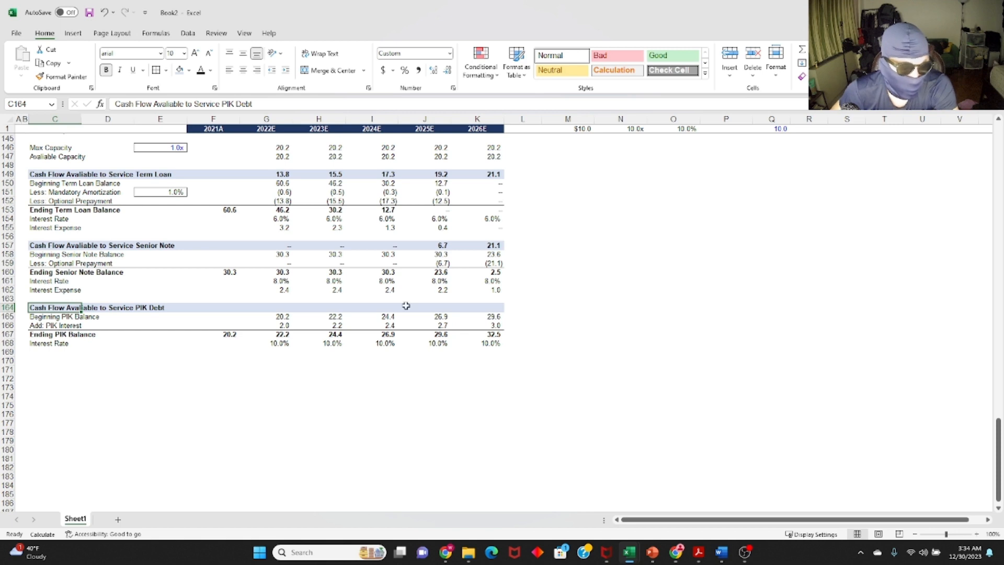
scroll(201, 361, up, 2)
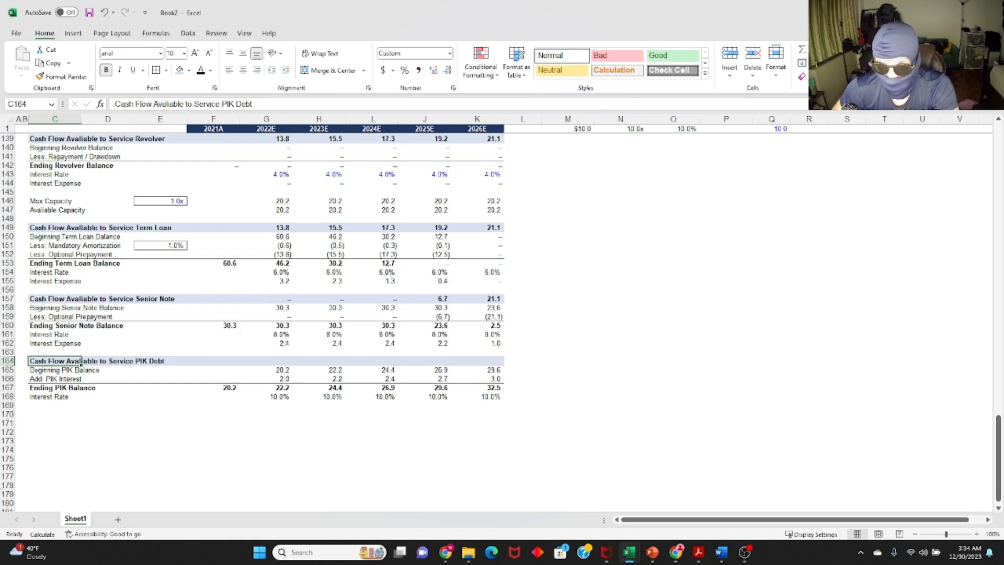
key(alt+Tab)
key(alt+Tab)
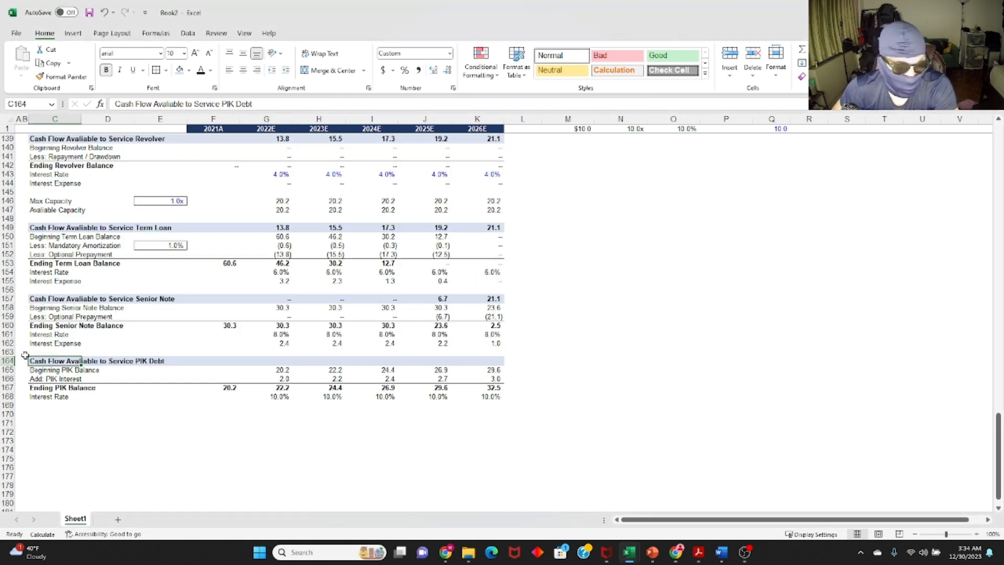
key(shift+space)
text(c)
key(Escape)
key(ctrl+c)
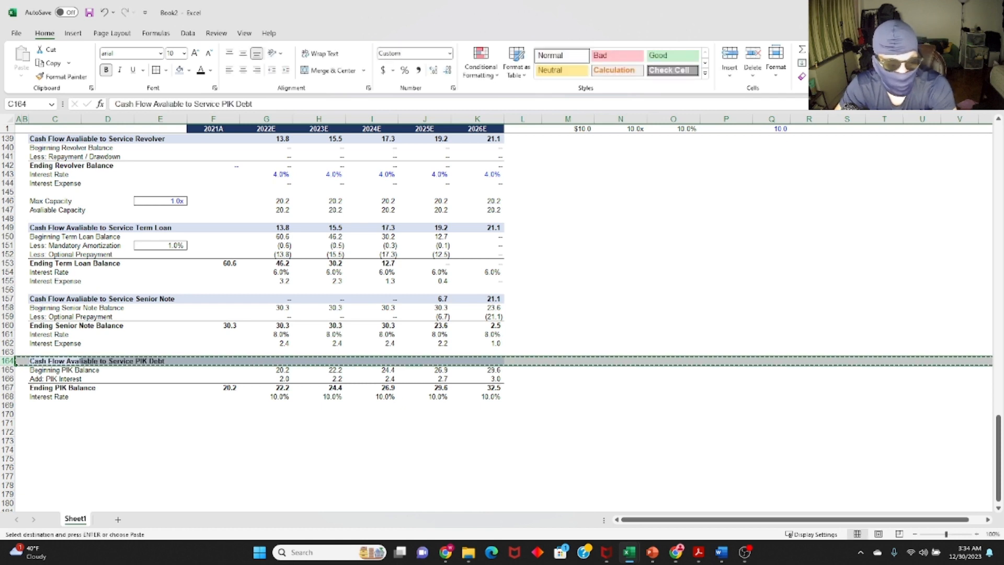
key(ctrl+Down)
key(Down)
key(Down)
key(shift+space)
key(Return)
Rename the copied heading in C170 as Interest Expense Calculations.
key(shift+BackSpace)
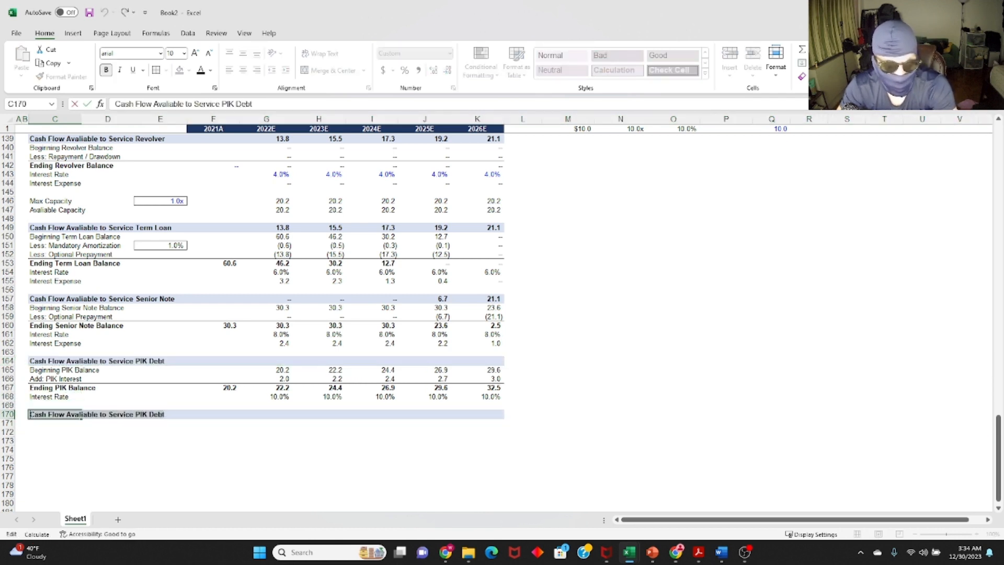
text(Interest Expense Calculations)
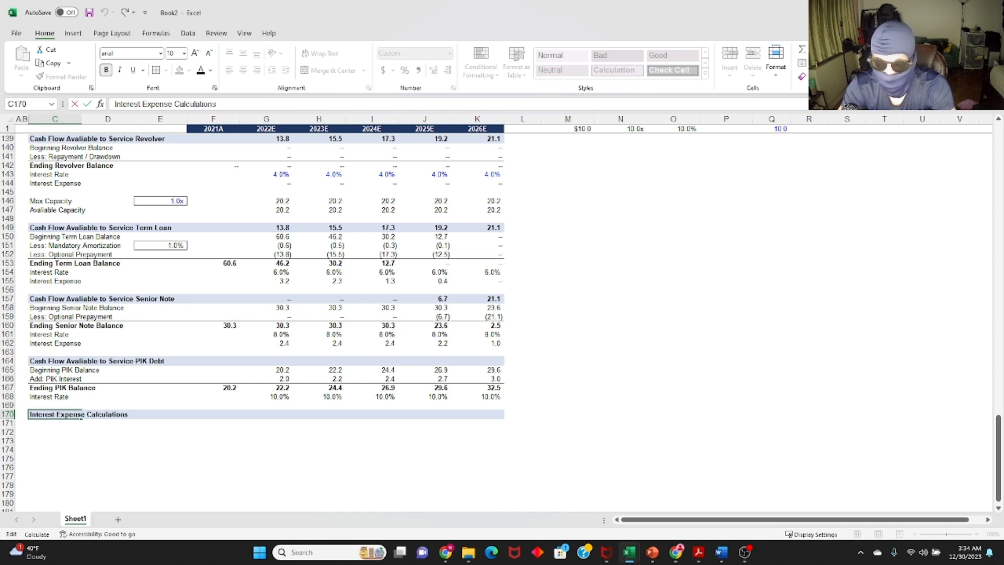
key(Return)
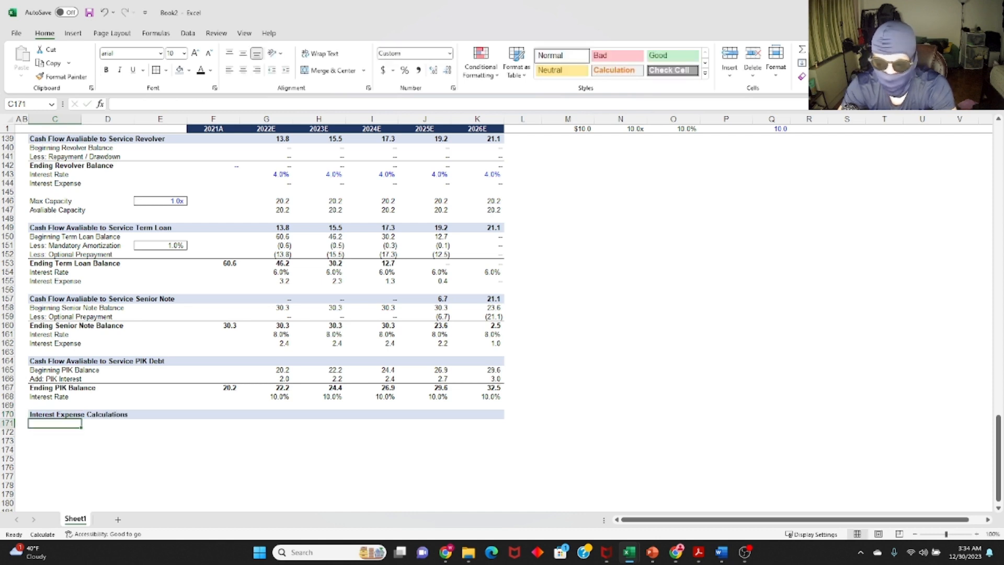
Enter the labels Interest from Revolver, Interest from Term Loan and Interest from Senior Note in C171:C173.
text(Interest from)
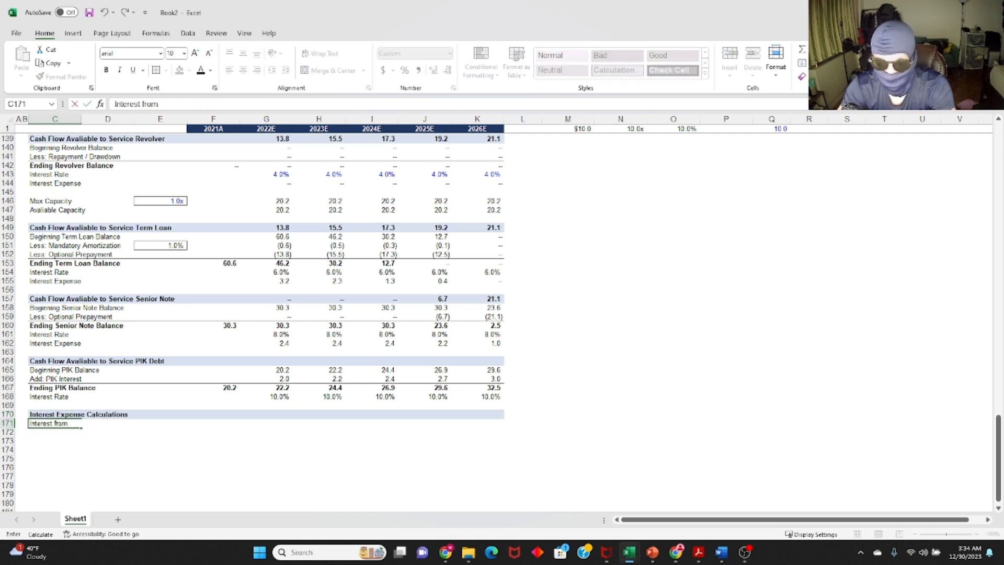
text( Revolver)
key(Return)
key(ctrl+d)
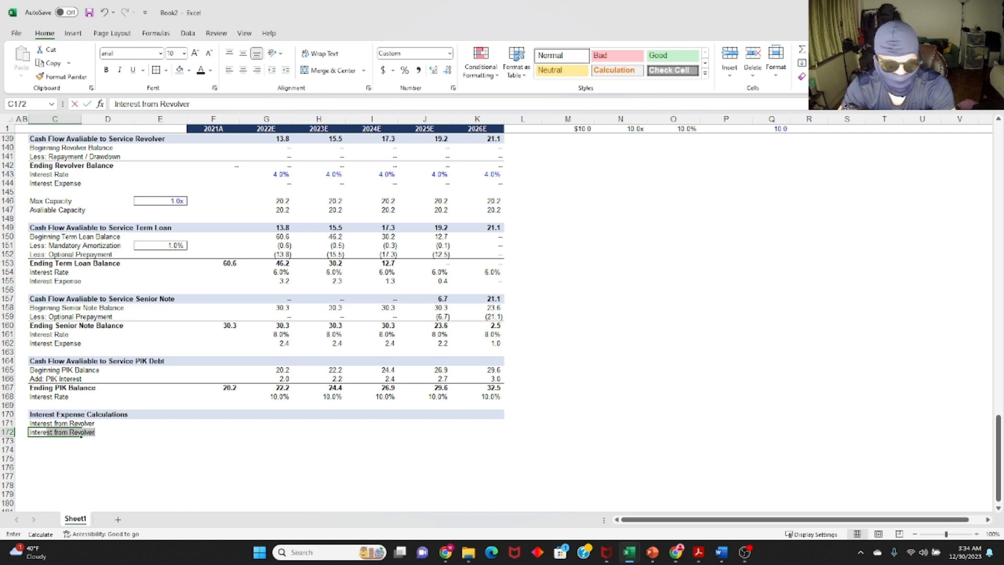
text(Term Loan)
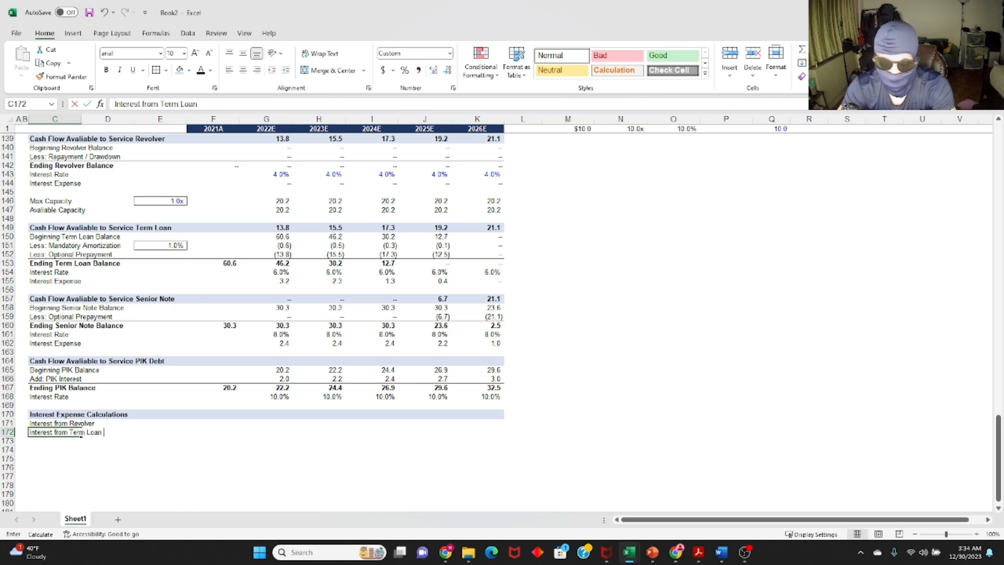
key(Return)
text(Interest from S)
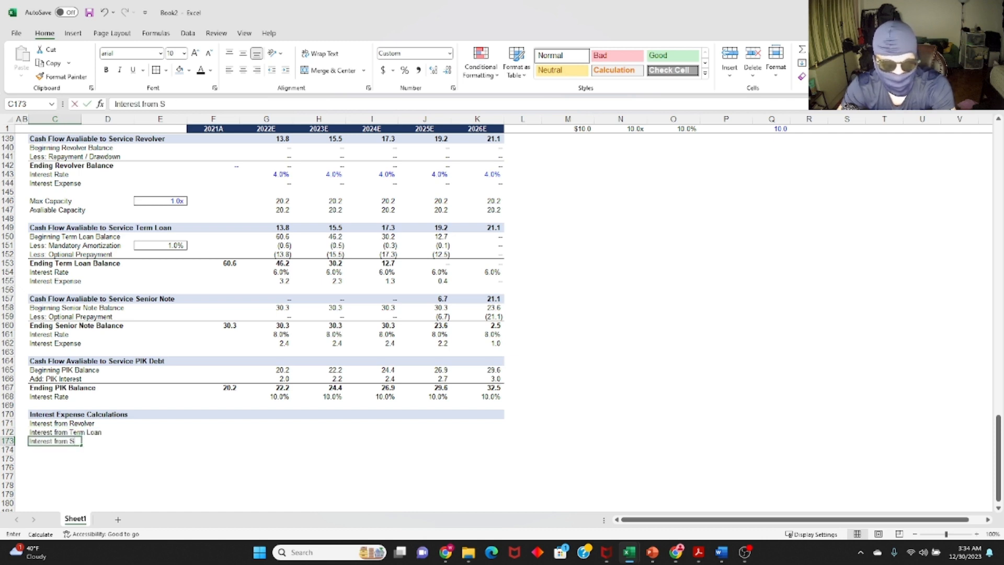
text(enior Note)
key(Return)
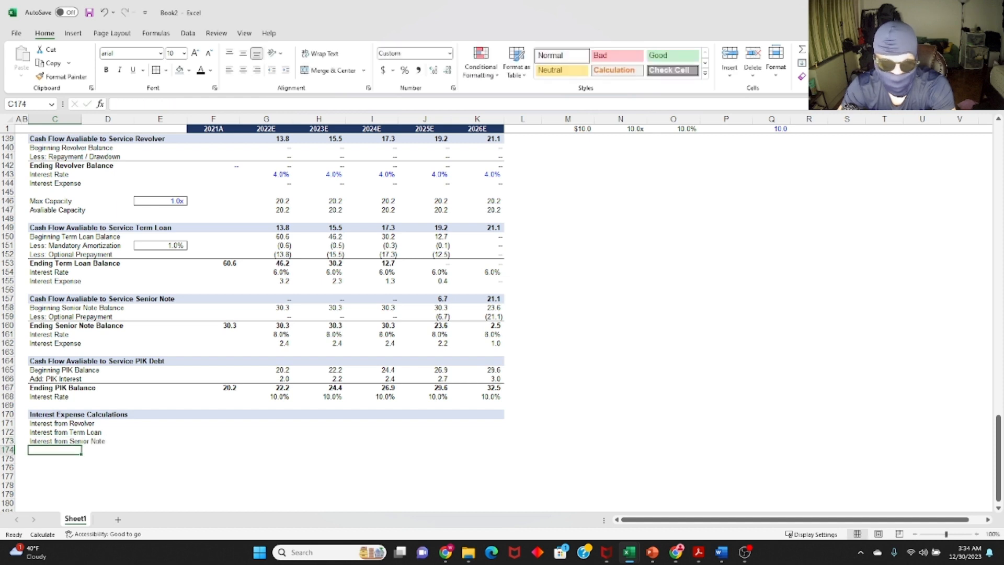
Enter the labels Cash Interest Expense and Non-Cash PIK Interest in C174:C175.
text(Cash Interest Ex)
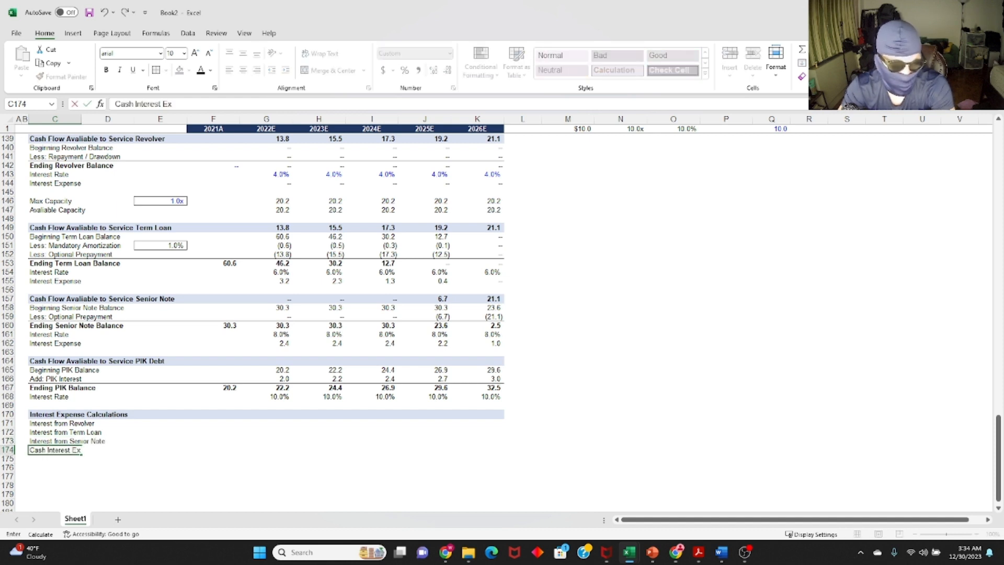
text(pense)
key(Return)
text(Non-Cah)
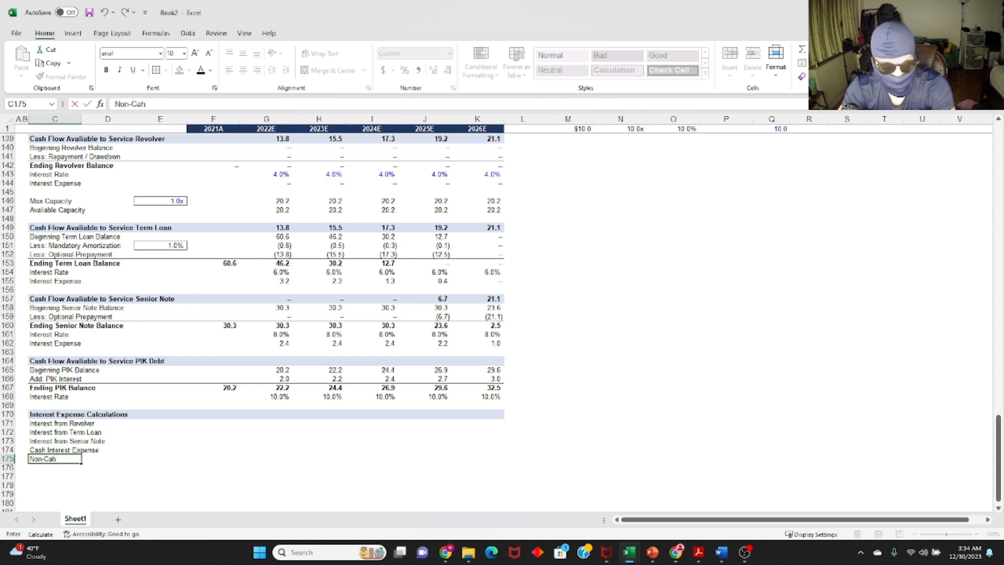
key(BackSpace)
text(sh PIK Interest)
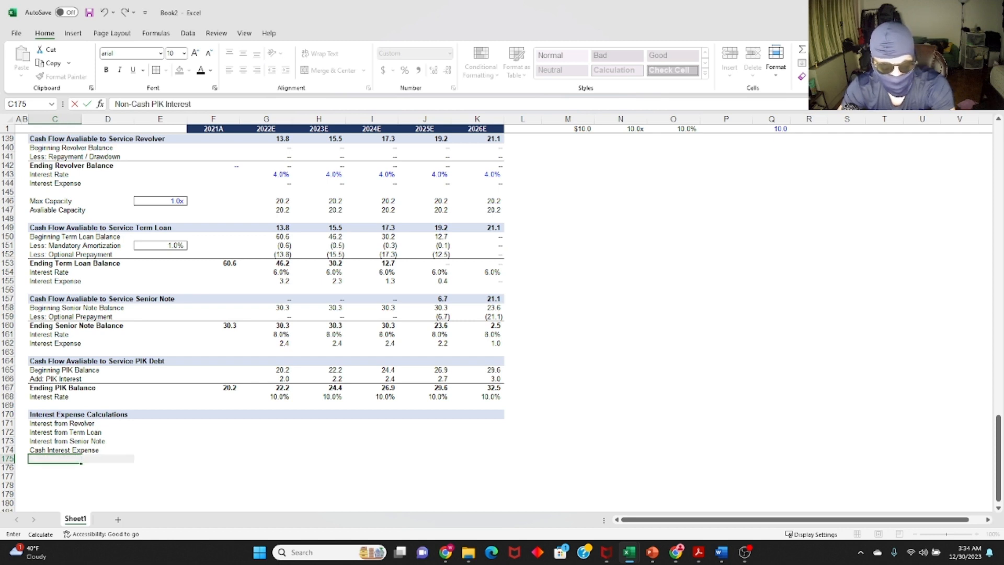
Make the Cash Interest Expense row bold and add a top border across C174:K174.
key(Up)
key(shift+Right)
key(shift+Right)
key(shift+Right)
key(shift+Right)
key(shift+Right)
key(shift+Right)
key(shift+Right)
key(shift+Right)
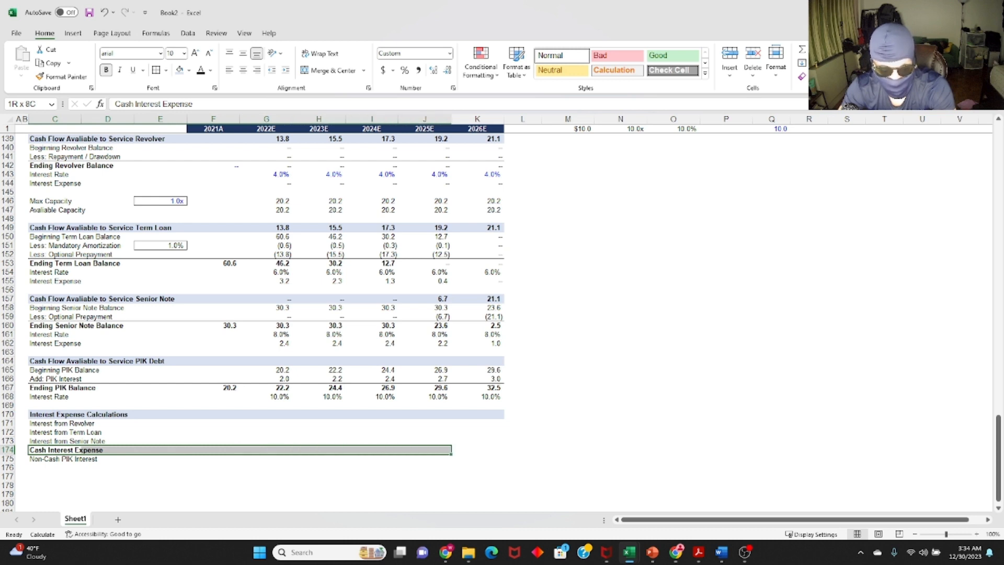
key(h)
key(b)
key(p)
Copy the formatted Cash Interest Expense row 174 to row 176.
key(ctrl+c)
key(shift+space)
key(ctrl+c)
key(Down)
key(Down)
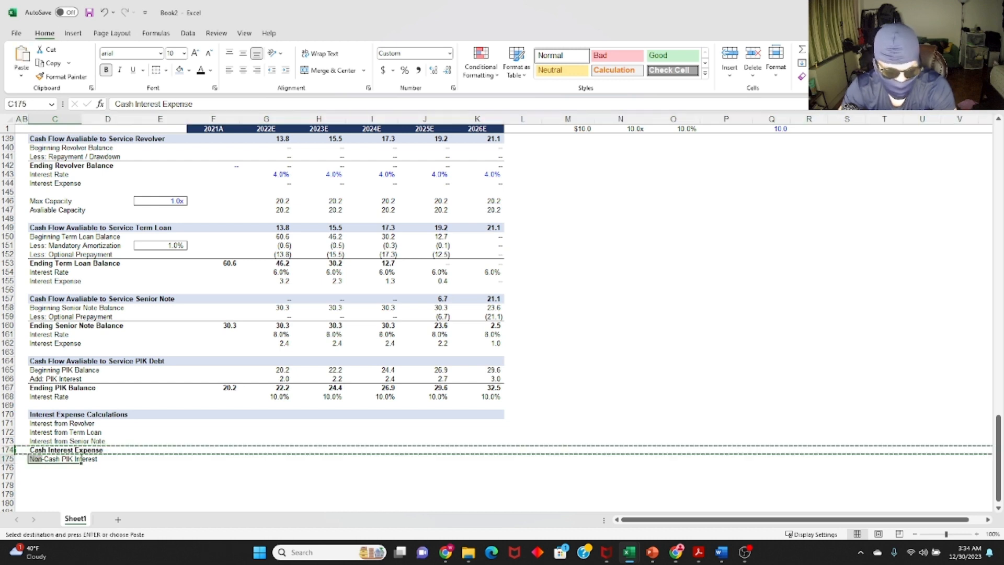
key(shift+space)
key(Return)
Rename the copied label in C176 as Total Interest Expense (Excl. Fin Fee Amort).
key(shift+BackSpace)
key(F2)
key(shift+Home)
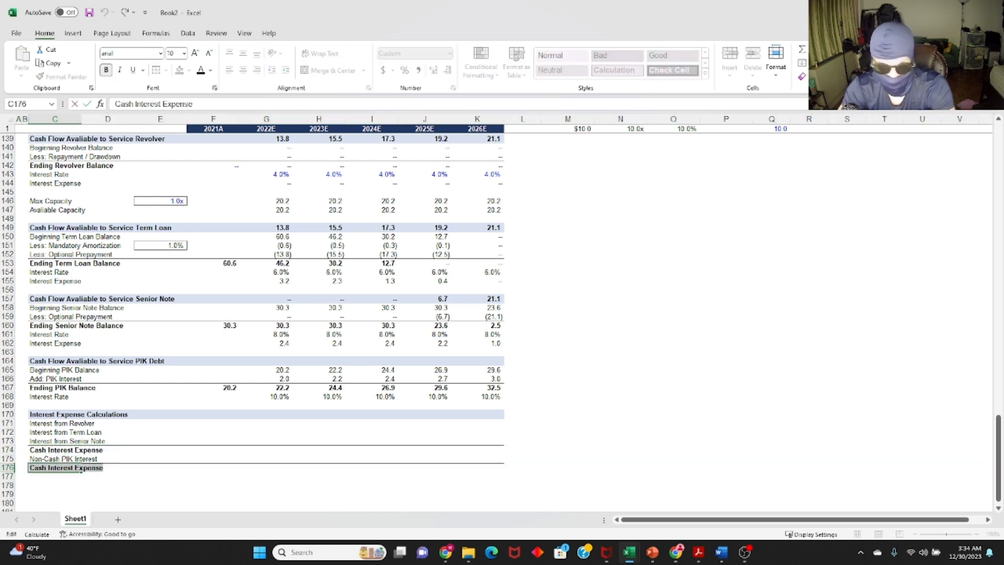
text(Total)
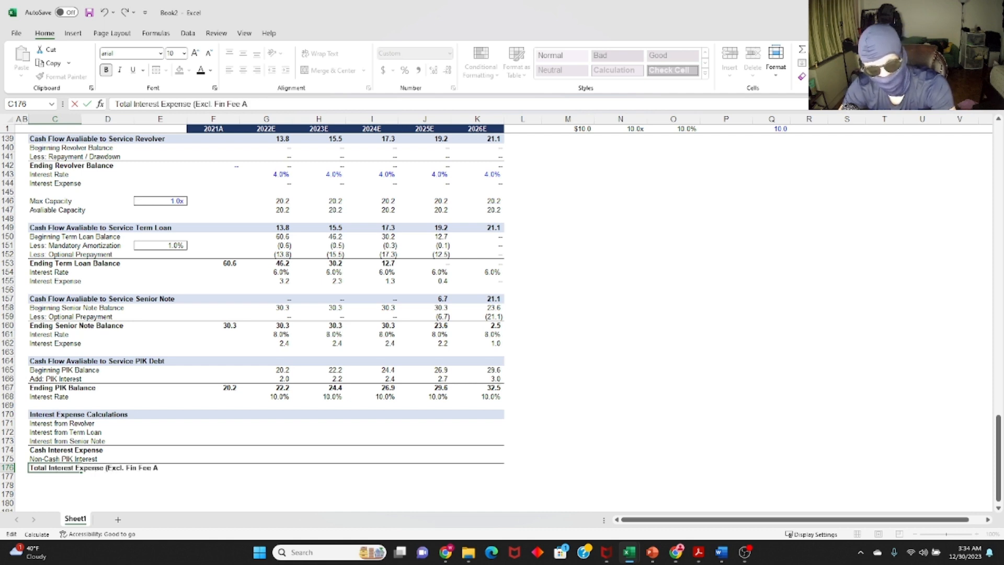
text(Interest Expense (Excl. Fin Fee Amort))
key(ctrl+Return)
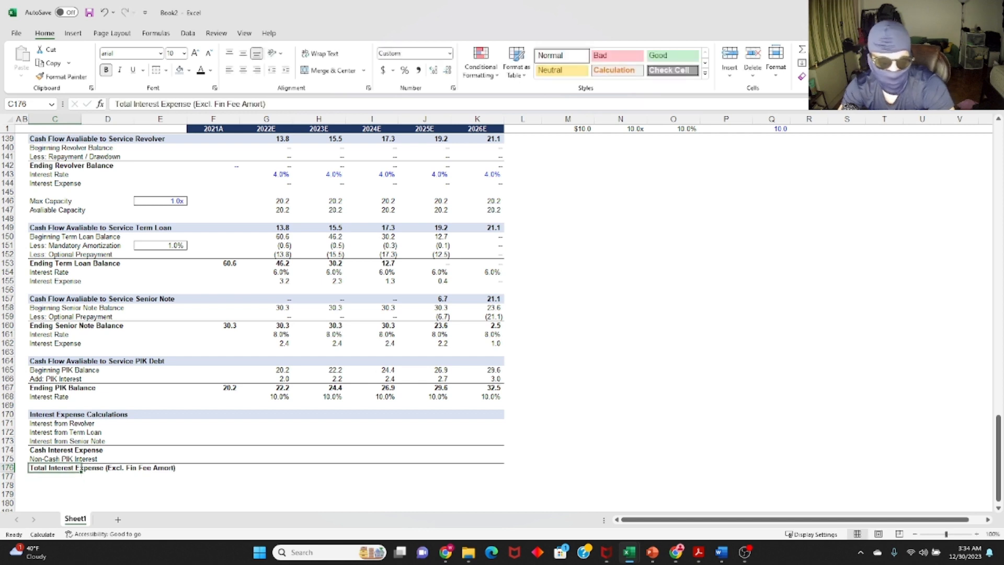
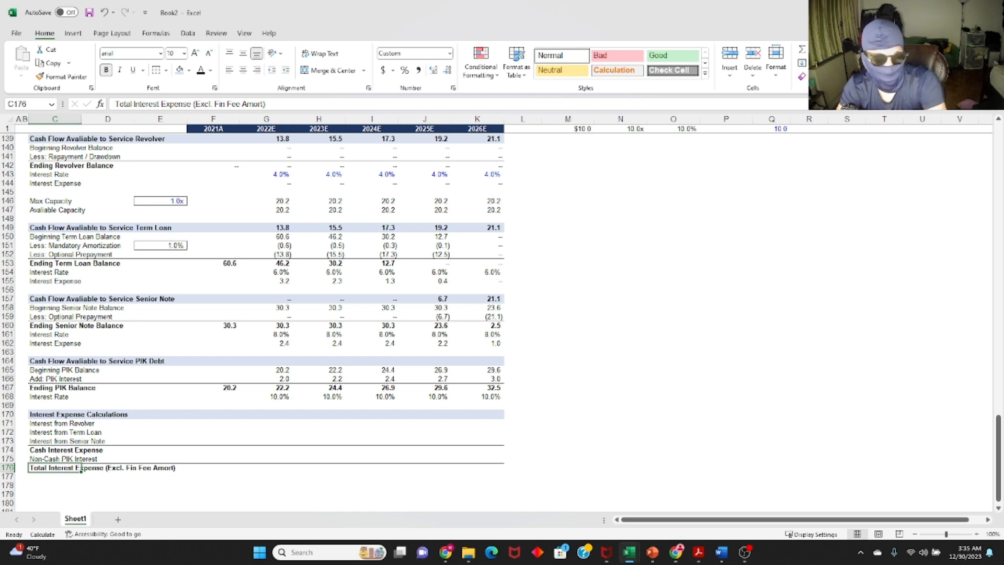
Apply a top and double bottom border to the total interest expense row C176:K176.
drag(55, 468, 477, 468)
key(h)
key(b)
key(u)
key(Down)
key(Up)
key(Up)
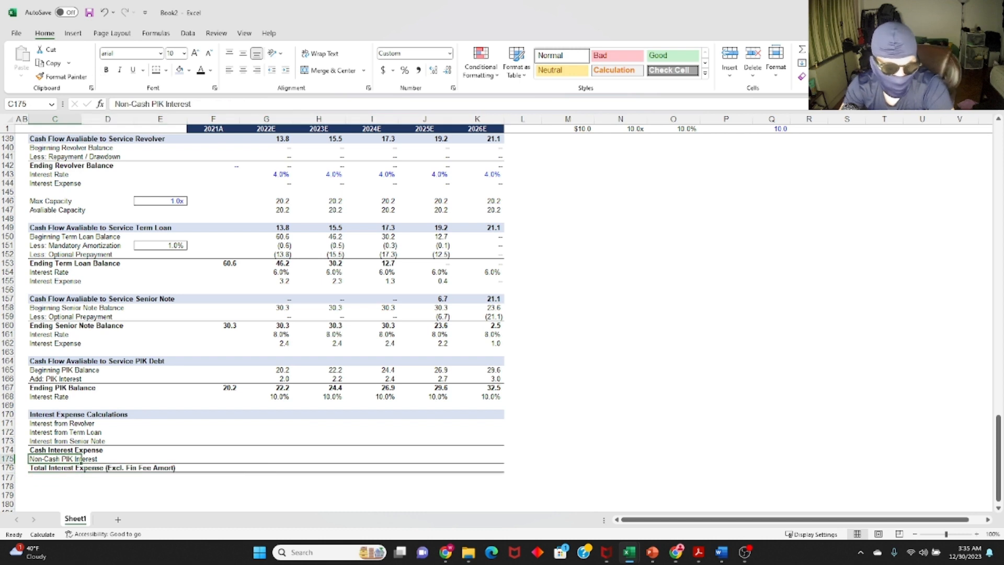
Link the 2022E Interest from Revolver cell G171 to the revolver interest expense in G144.
key(Up)
key(Up)
key(Right)
key(Up)
key(Right)
key(Up)
key(Right)
key(Right)
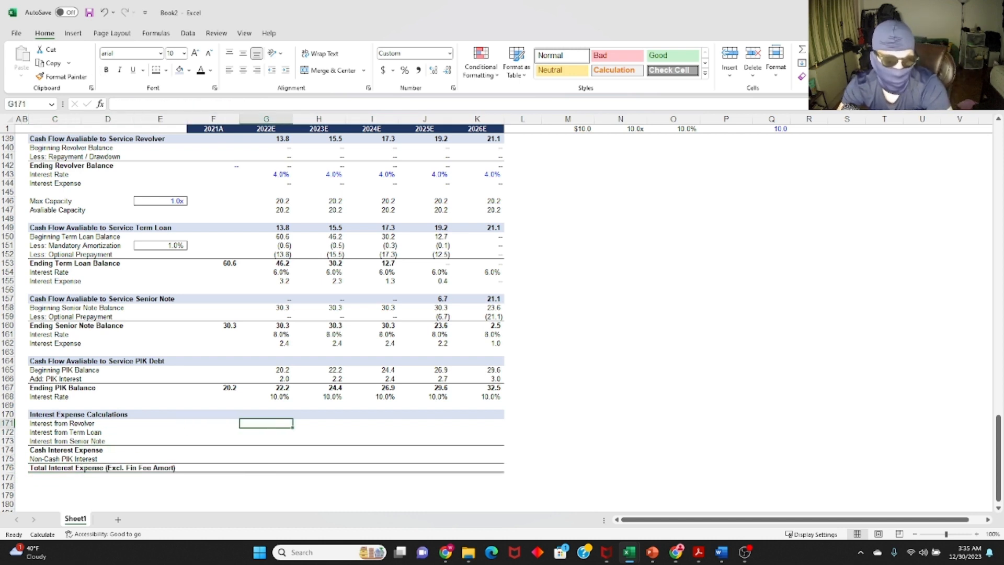
text(=)
key(Up)
key(Up)
key(Up)
key(Up)
key(Up)
key(Up)
key(Up)
key(Up)
key(Up)
key(Up)
key(Up)
key(Up)
key(Up)
key(Up)
key(Up)
key(Up)
key(Up)
key(Up)
key(Up)
key(Up)
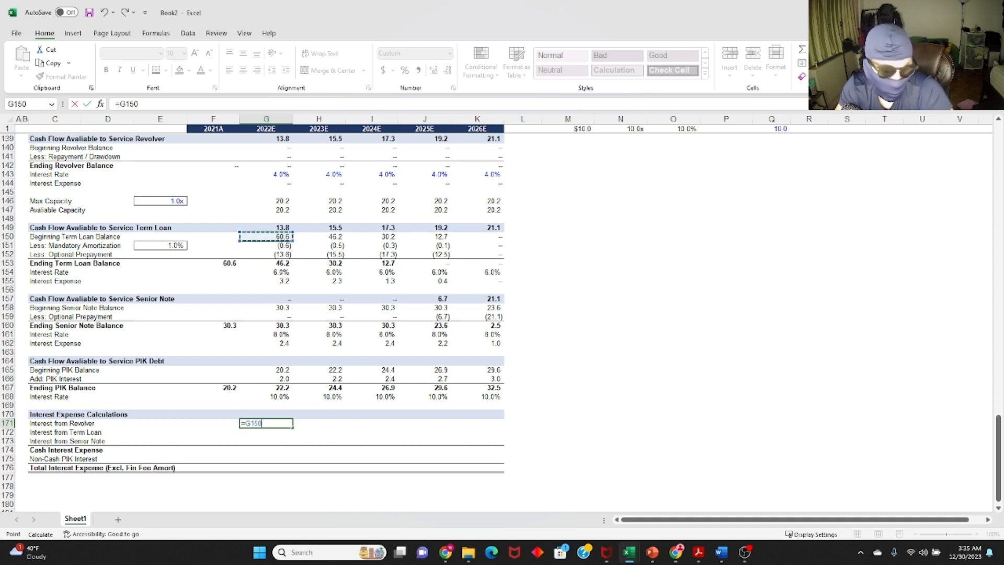
key(Down)
key(Up)
key(Up)
key(Up)
key(Up)
key(Up)
key(Up)
key(Up)
key(Up)
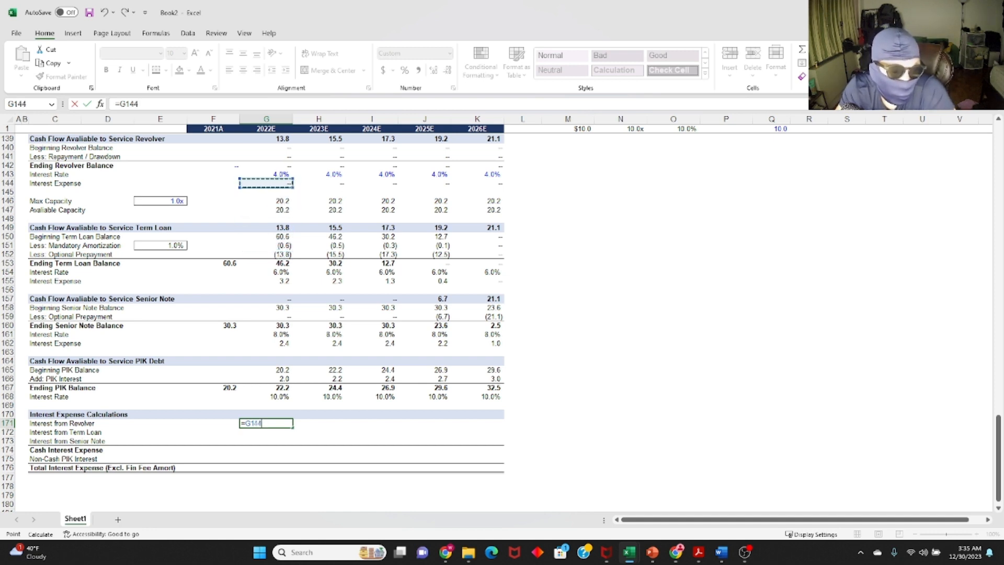
key(ctrl+Return)
Fill the revolver interest formula from G171 across to K171.
key(shift+Right)
key(shift+Right)
key(shift+Right)
key(shift+Right)
key(ctrl+r)
Link the 2022E Interest from Term Loan cell G172 to the term loan interest expense in G155.
key(Down)
text(=)
key(Up)
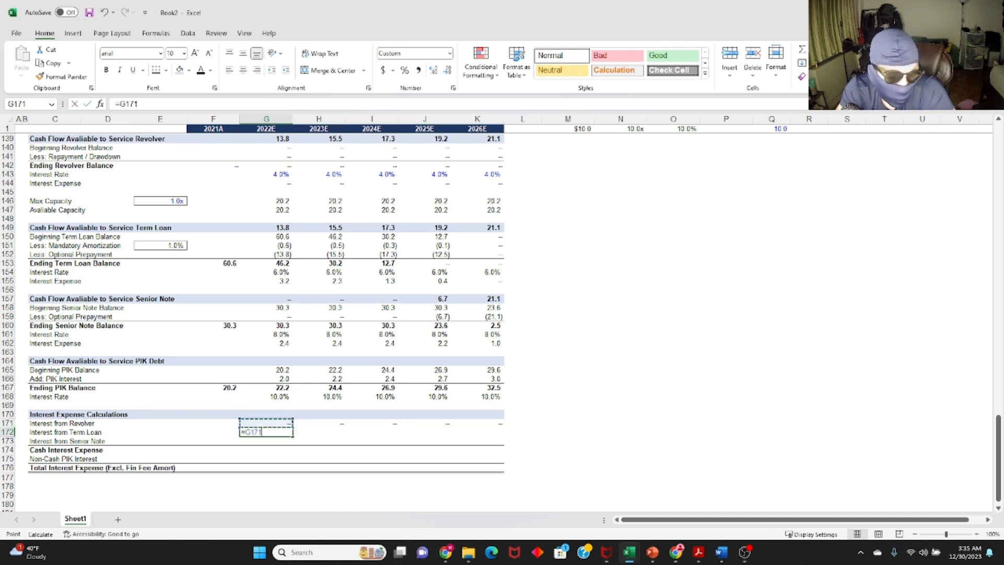
key(Up)
key(Up)
key(Up)
key(Up)
key(Up)
key(Up)
key(Up)
key(Up)
key(Up)
key(Up)
key(Up)
key(Up)
key(Up)
key(Up)
key(Up)
key(Up)
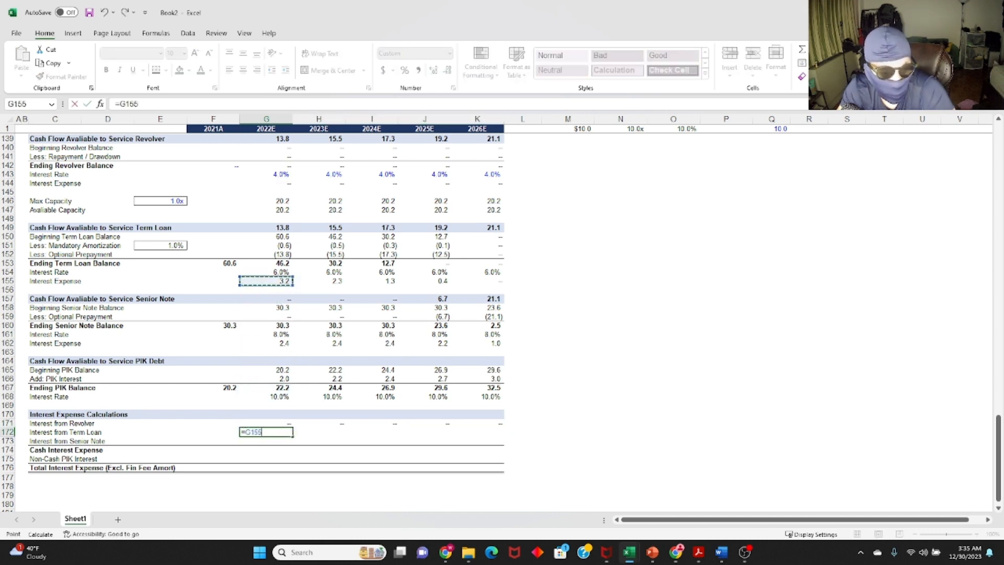
key(Up)
key(Up)
key(Up)
key(Down)
key(Down)
key(Down)
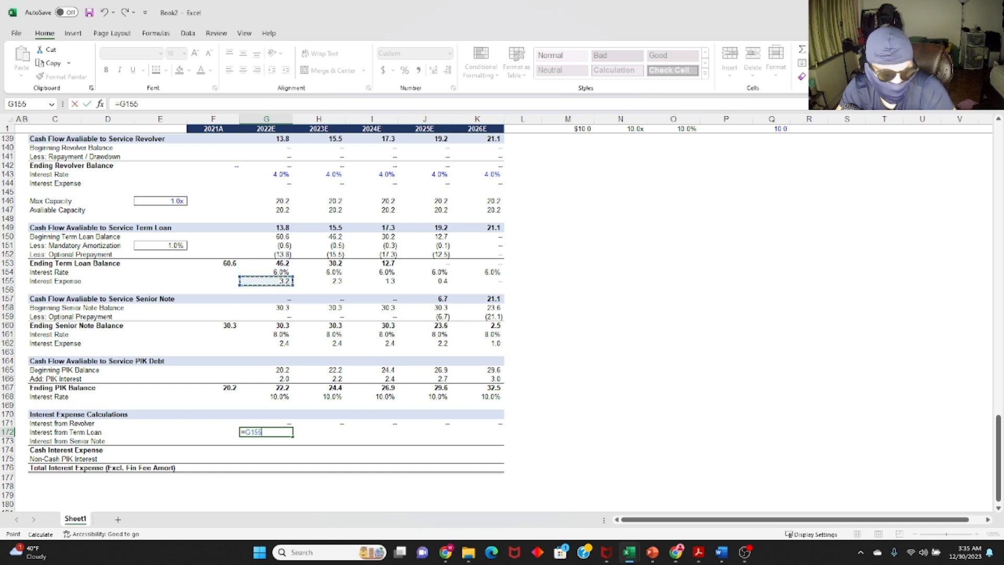
key(ctrl+Return)
Copy the term loan interest formula in G172 across to K172.
key(ctrl+c)
key(shift+Right)
key(shift+Right)
key(shift+Right)
key(shift+Right)
key(shift+Right)
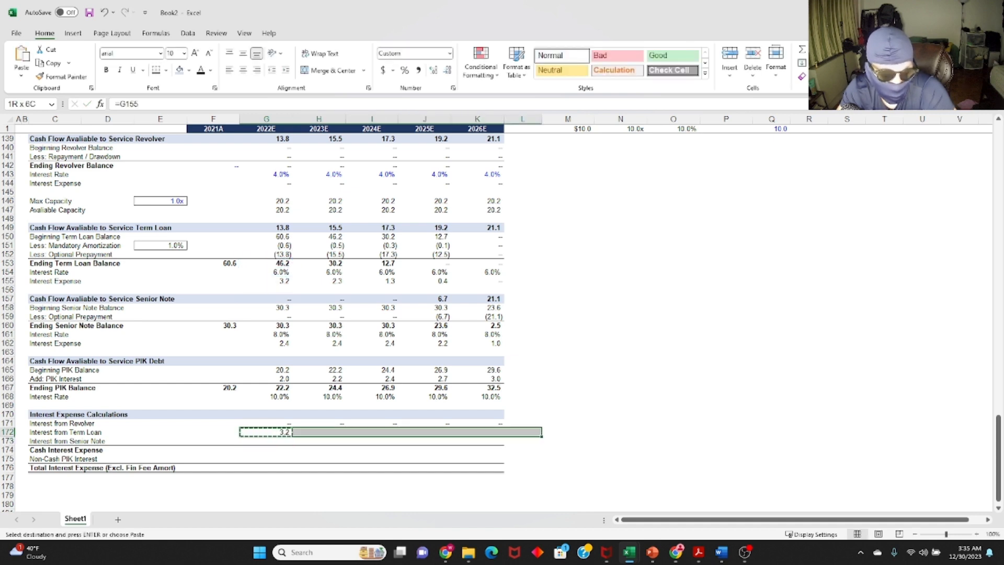
key(shift+Left)
key(ctrl+v)
Link the 2022E Interest from Senior Note cell G173 to the senior note interest expense in G162.
key(Down)
text(=)
key(Up)
key(Up)
key(Up)
key(Up)
key(Up)
key(Up)
key(Up)
key(Up)
key(Up)
key(Up)
key(Up)
key(Up)
key(Up)
key(Up)
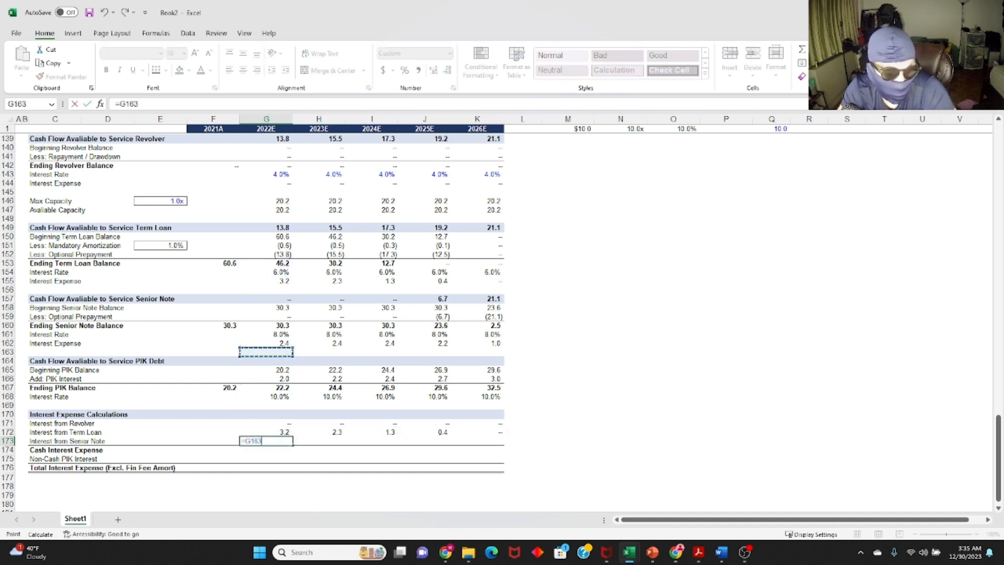
key(Down)
key(Down)
key(Down)
key(Up)
key(Up)
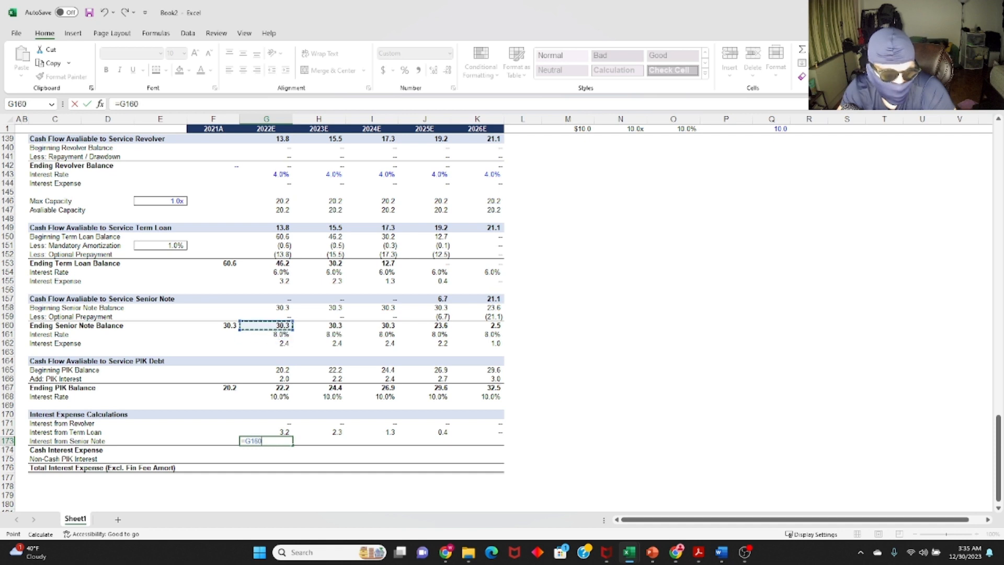
key(Up)
key(Down)
key(Down)
key(Up)
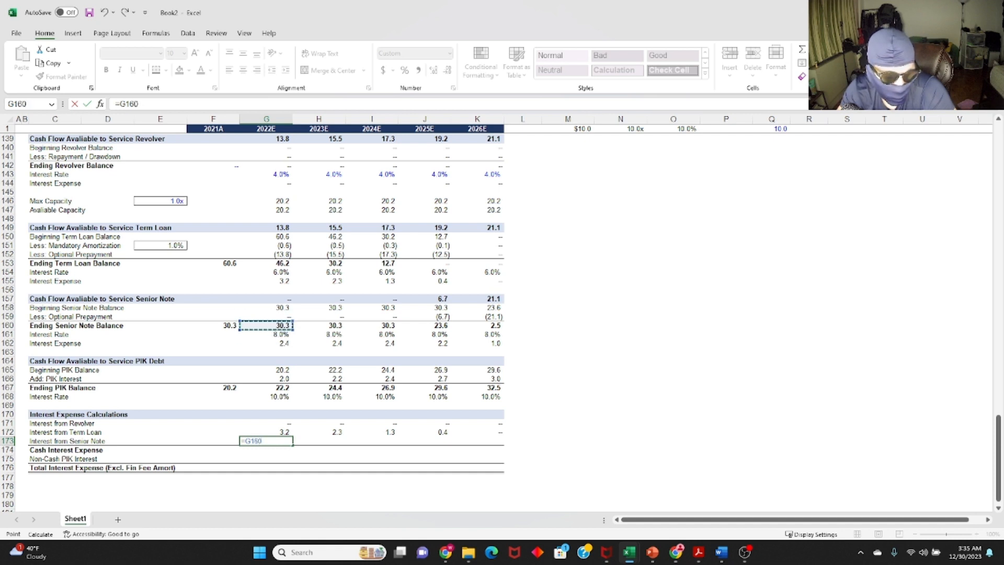
key(Down)
key(Down)
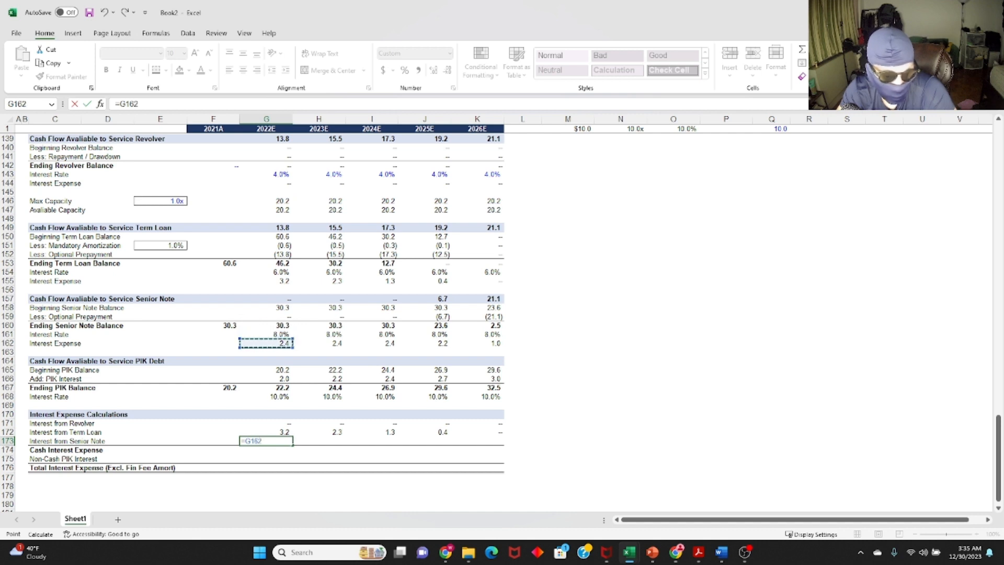
key(ctrl+Return)
Copy the senior note interest formula in G173 across to K173.
key(ctrl+c)
key(Up)
key(ctrl+Right)
key(Down)
key(ctrl+shift+Left)
key(ctrl+v)
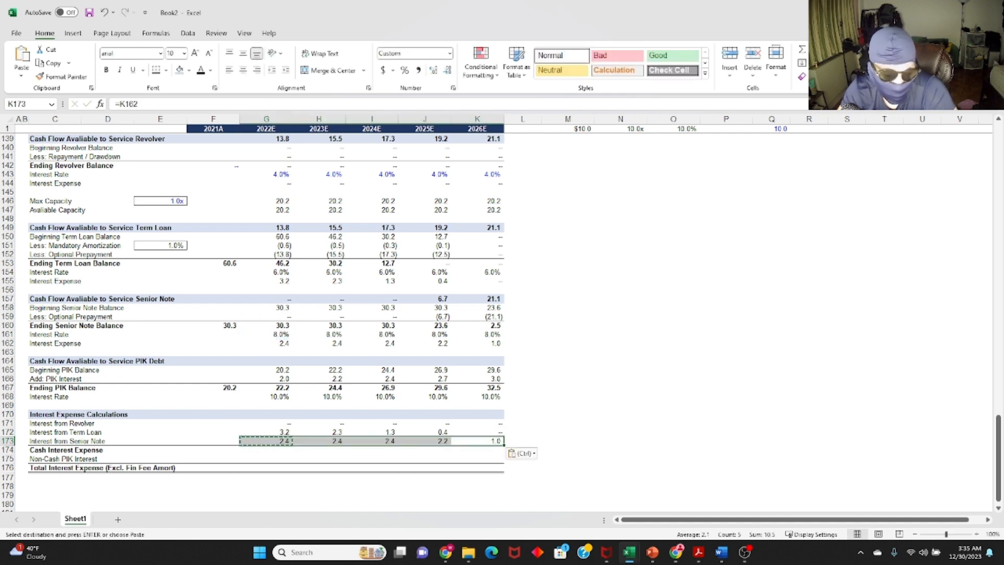
Check the copied Interest from Senior Note formulas in row 173 across the forecast years.
key(Left)
key(Left)
key(Left)
key(Left)
key(Right)
key(F2)
key(Escape)
key(Right)
key(Right)
key(Right)
key(Right)
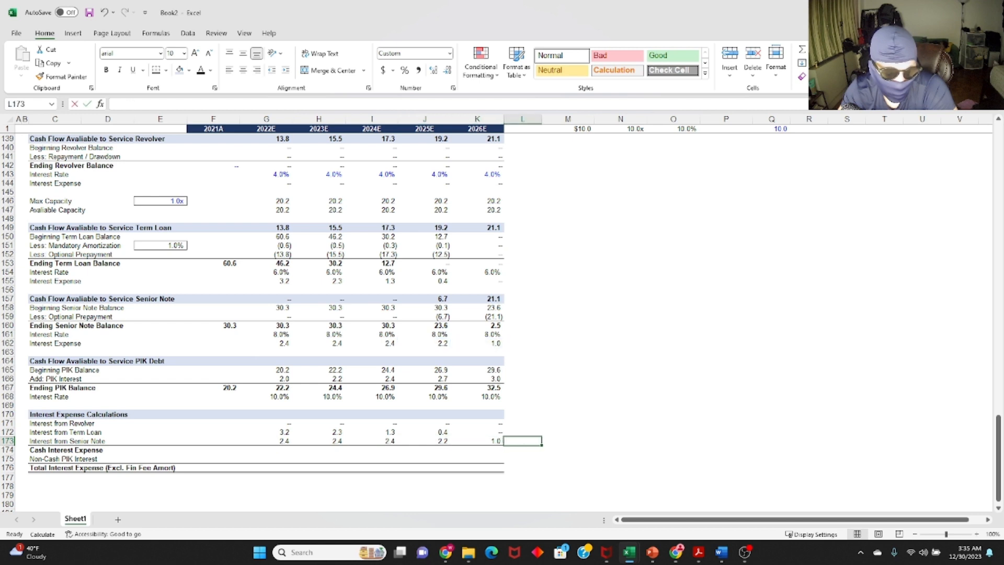
key(Left)
key(Left)
key(ctrl+Left)
key(F2)
key(Escape)
key(Right)
key(Right)
key(Right)
key(F2)
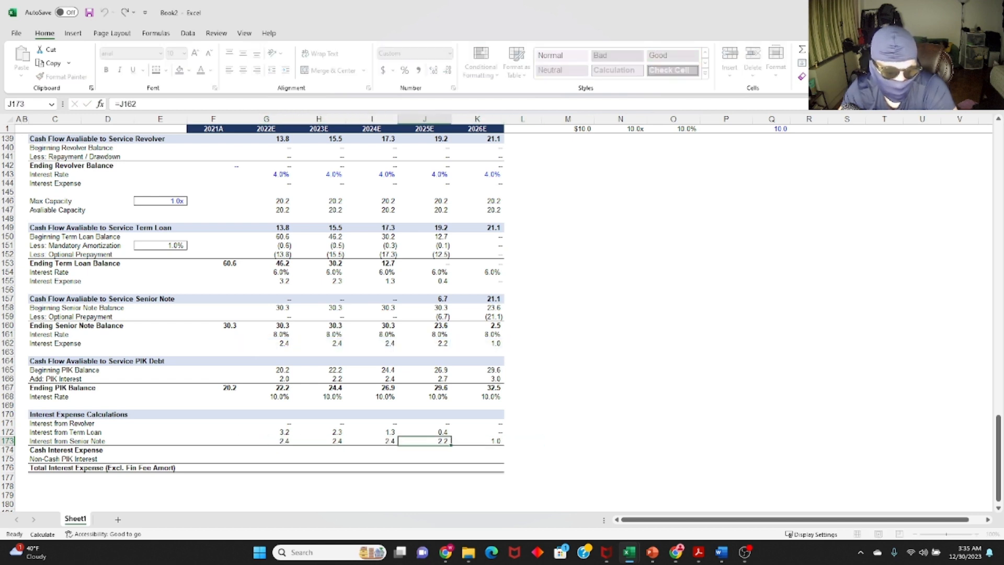
key(Escape)
Total the 2022E Cash Interest Expense in G174 by summing the revolver, term loan and senior note interest in G171:G173.
key(Left)
key(Left)
key(Left)
key(Down)
key(Left)
key(Right)
text(=sum()
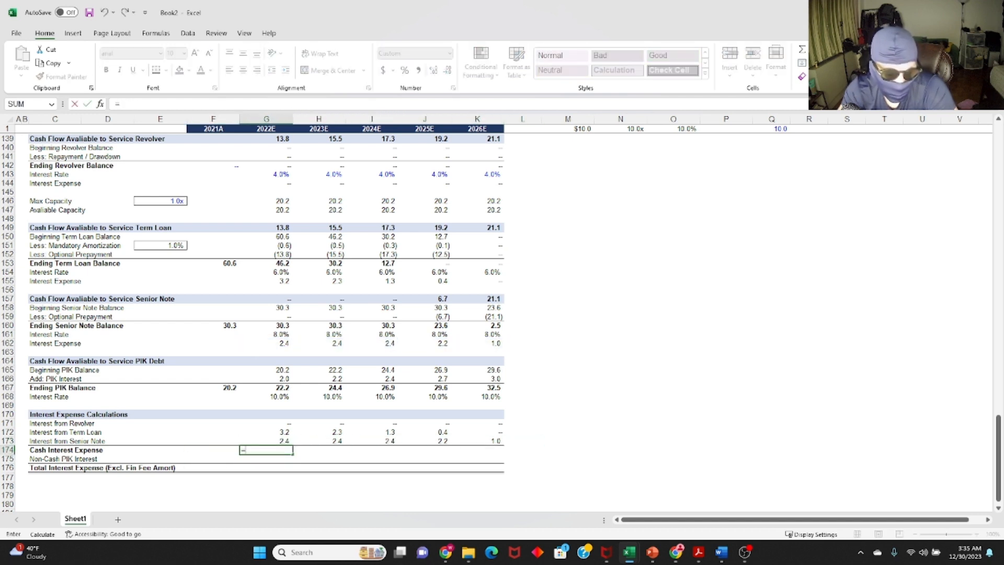
key(Up)
key(shift+Up)
key(shift+Up)
key(Return)
key(Up)
Copy the Cash Interest Expense sum in G174 across to K174.
key(ctrl+c)
key(Up)
key(ctrl+Right)
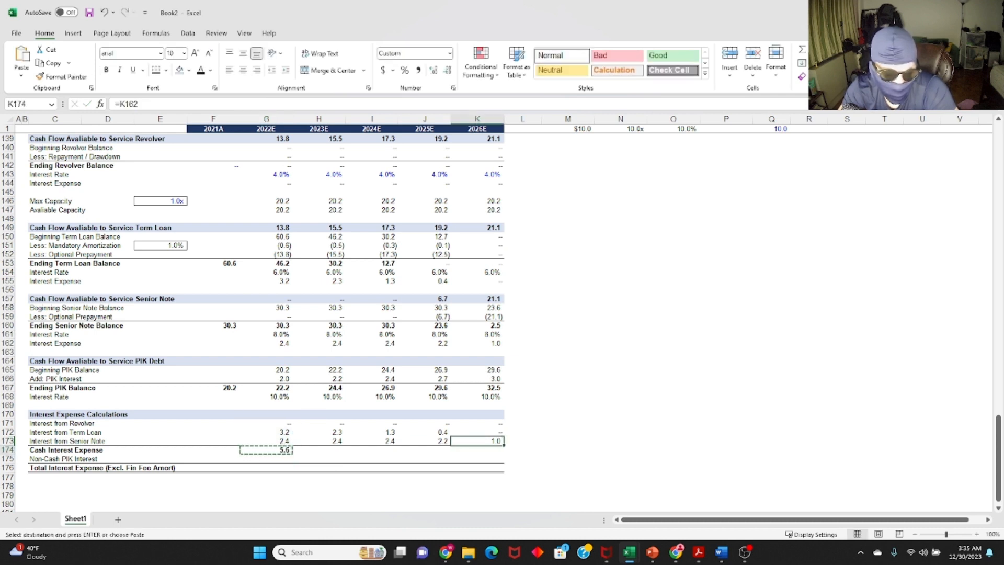
key(Down)
key(ctrl+shift+Left)
key(ctrl+v)
key(Escape)
Link the 2022E Non-Cash PIK Interest cell G175 to the PIK interest addition in G166.
key(Left)
key(ctrl+Left)
key(Down)
text(=)
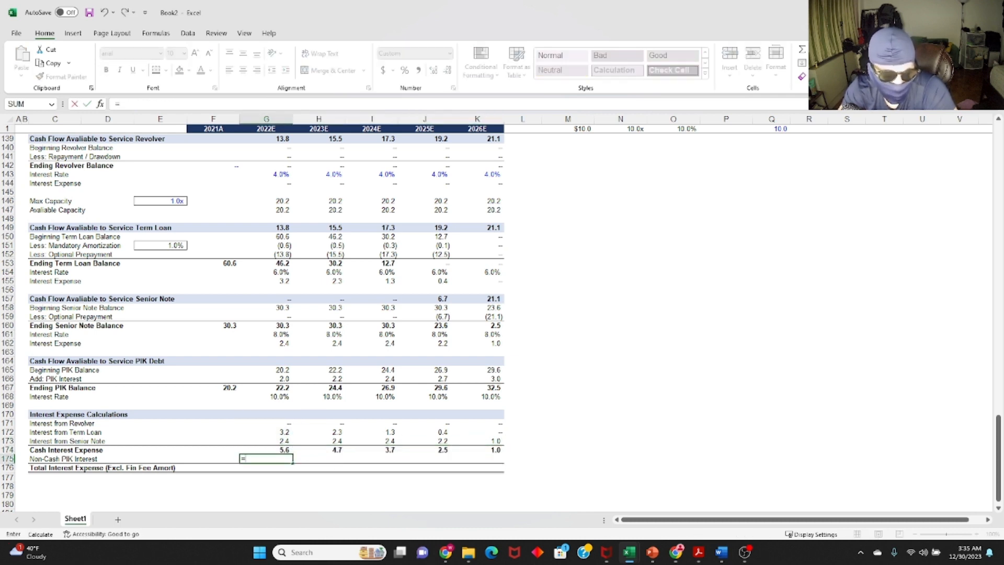
key(Up)
key(Up)
key(Up)
key(Up)
key(Up)
key(Up)
key(Up)
key(Return)
key(Up)
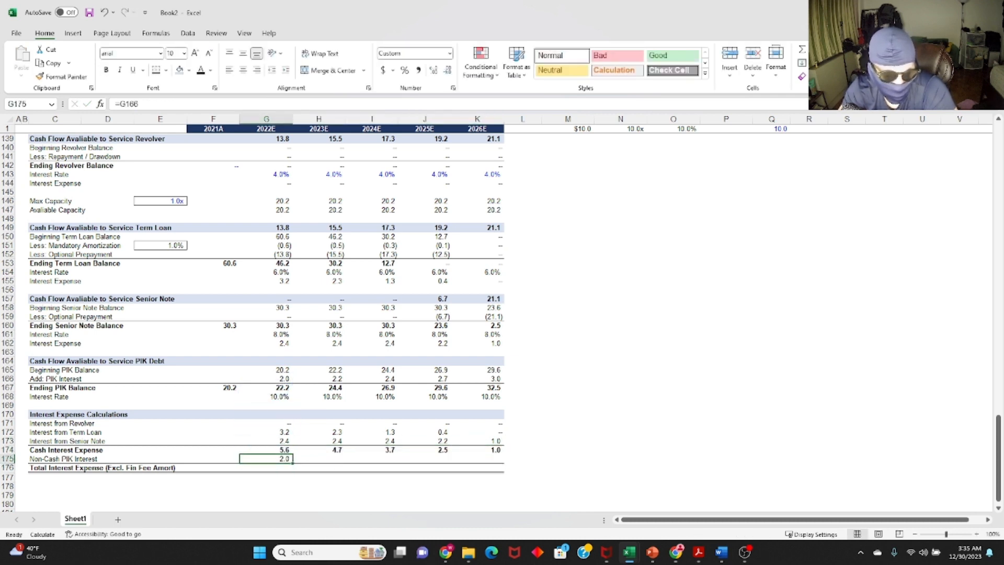
Copy the Non-Cash PIK Interest formula in G175 across to K175.
key(ctrl+c)
key(Up)
key(ctrl+Right)
key(Down)
key(ctrl+shift+Left)
key(ctrl+v)
key(Escape)
Total the 2022E interest expense in G176 by summing cash interest and non-cash PIK interest in G174:G175.
key(Left)
key(ctrl+Left)
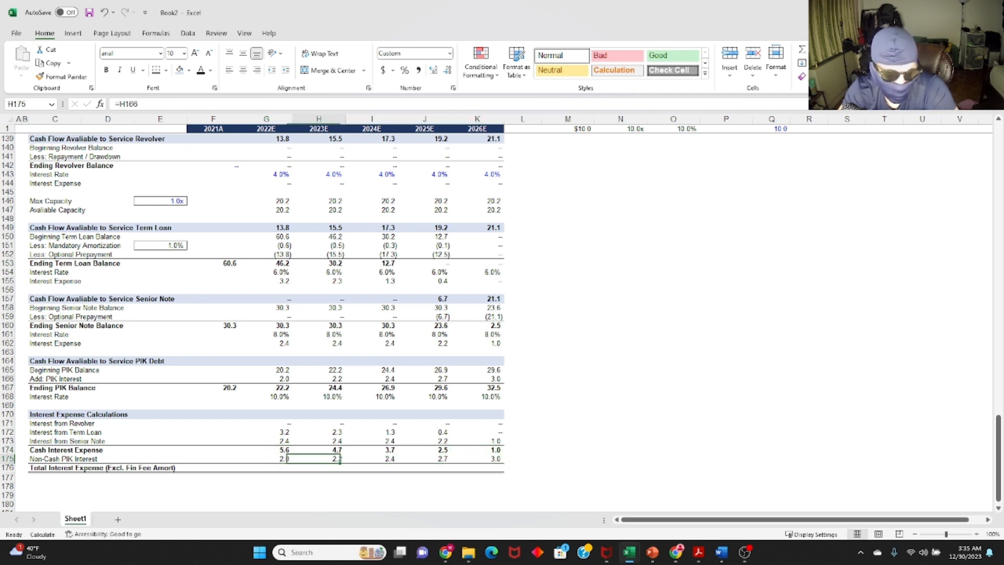
key(Down)
text(=sum()
key(Up)
key(shift+Up)
key(Return)
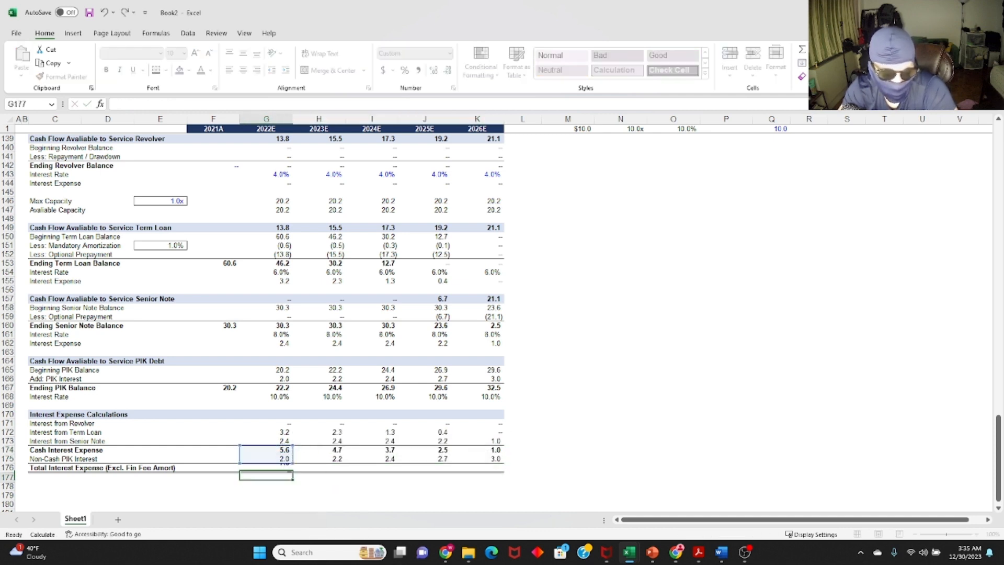
Copy the Total Interest Expense sum in G176 across to K176.
key(Up)
key(ctrl+c)
key(Up)
key(ctrl+Right)
key(Down)
key(ctrl+shift+Left)
key(ctrl+v)
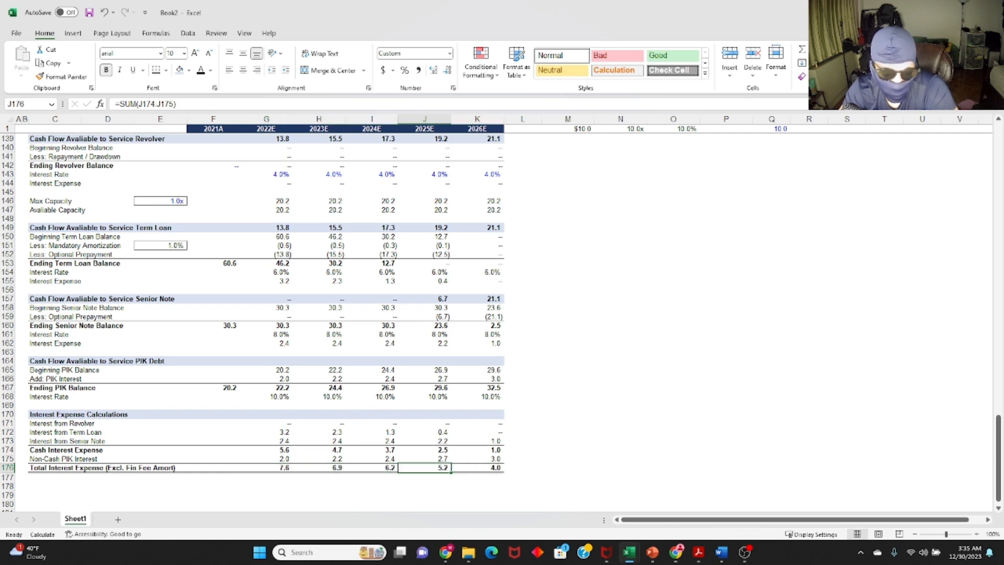
key(Escape)
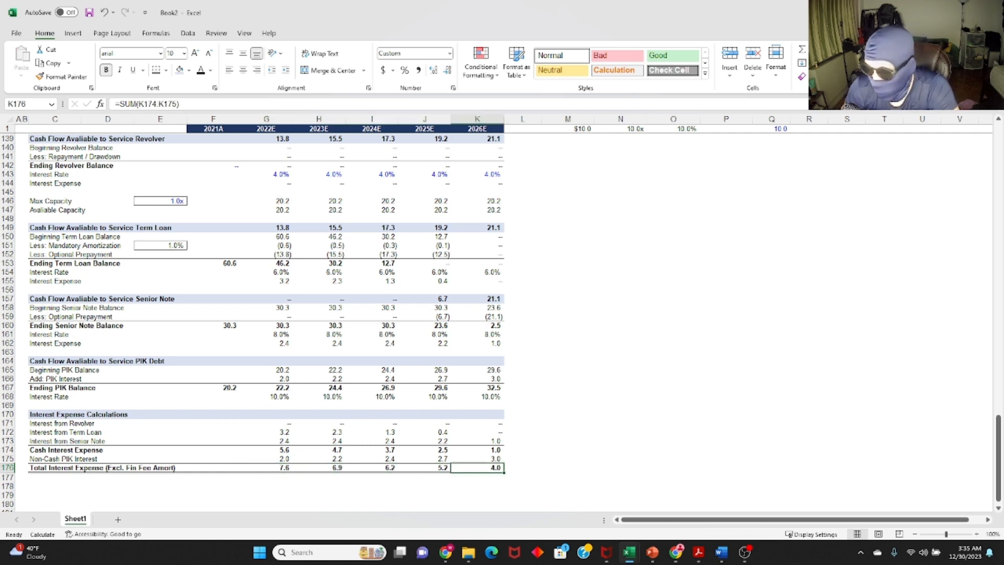
key(alt+Tab)
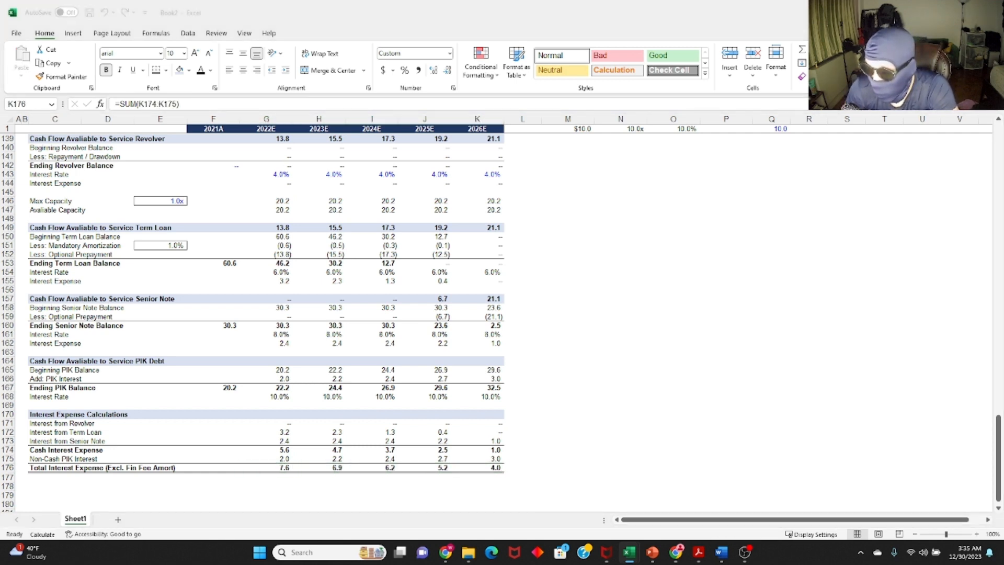
key(alt+Tab)
scroll(318, 412, down, 3)
click(231, 370)
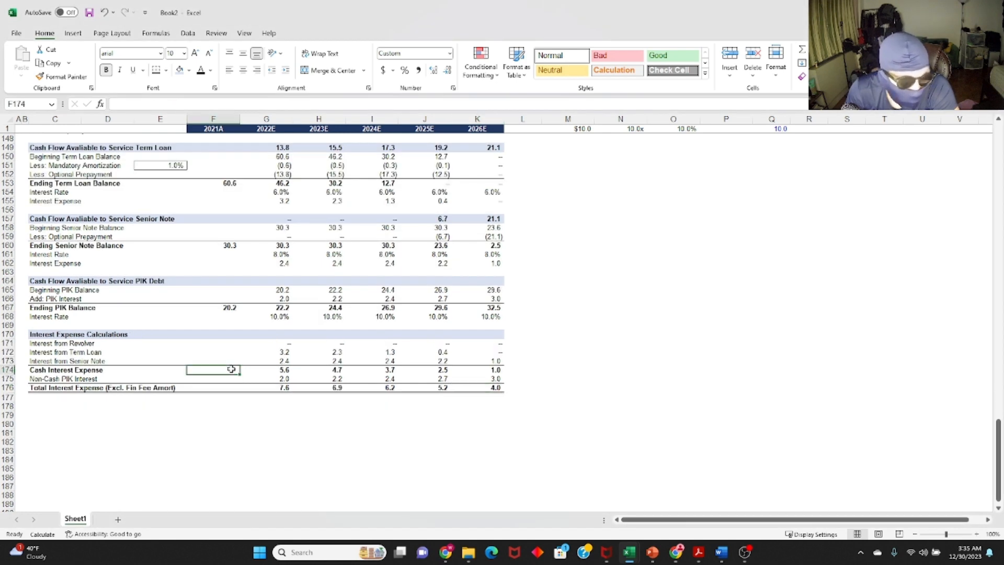
key(Down)
key(Down)
key(Up)
key(Down)
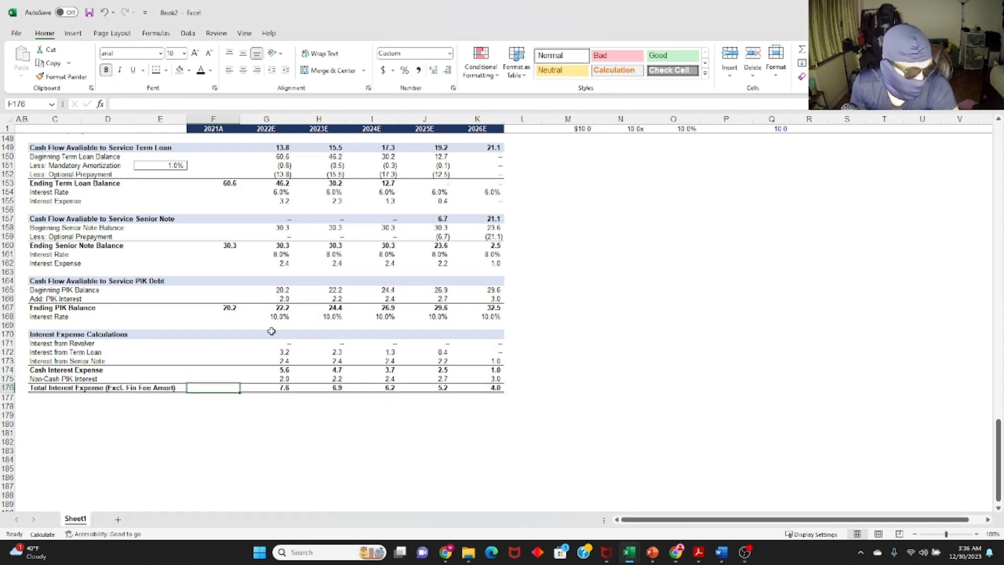
Link the P&L's 2022E Less: Cash Interest Expense cell G56 to the negative of cash interest expense with =-G174.
scroll(243, 397, up, 15)
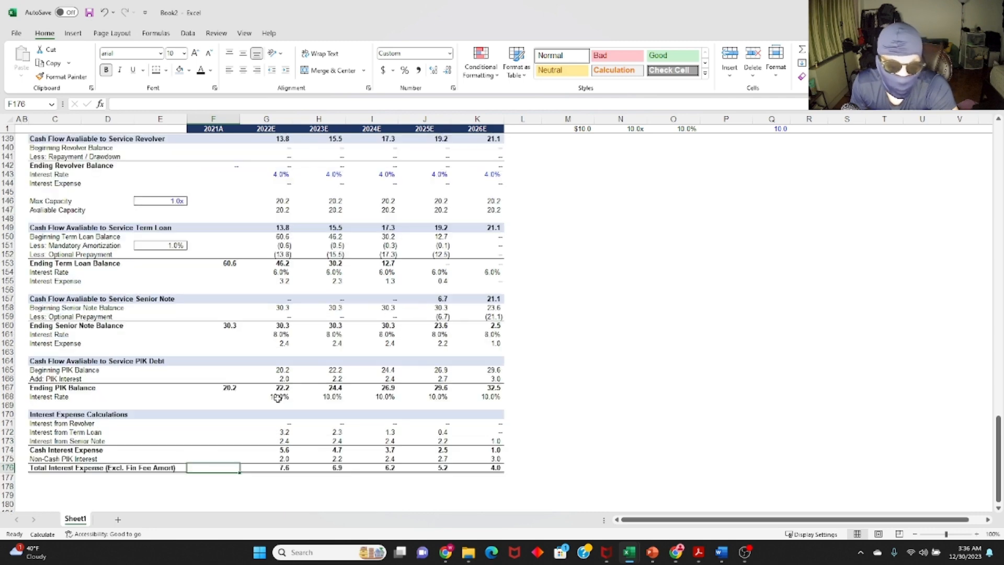
scroll(274, 400, up, 16)
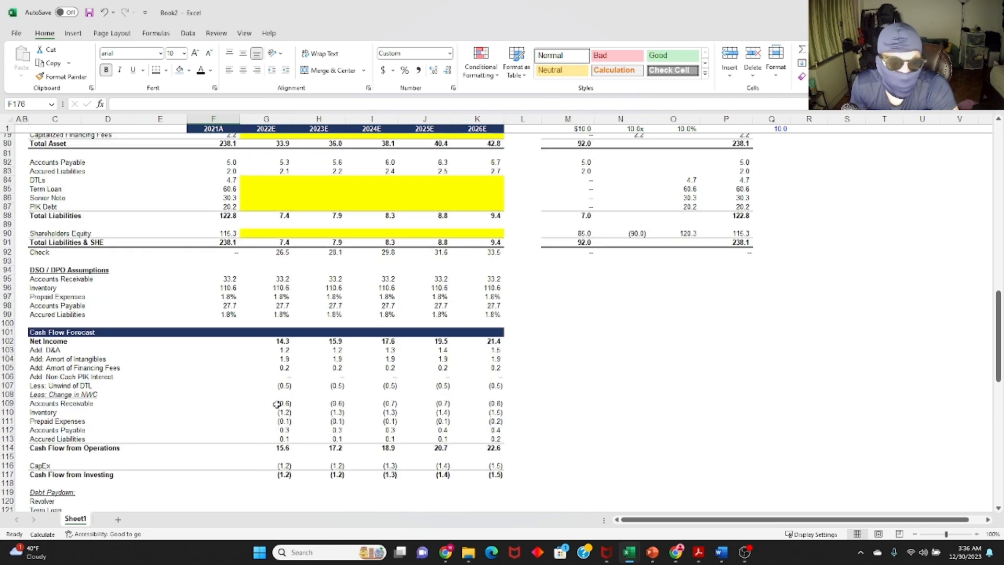
scroll(275, 404, up, 5)
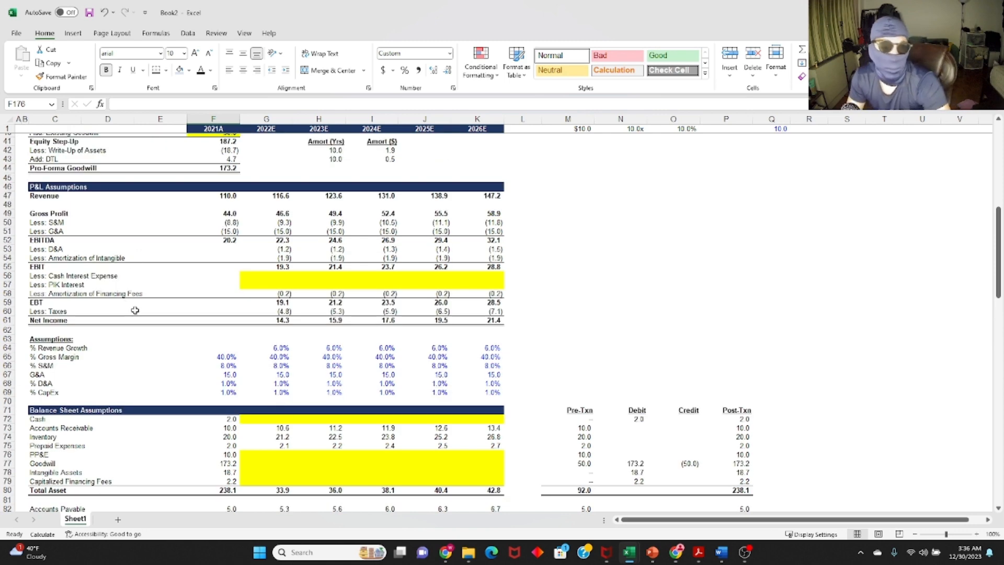
click(251, 274)
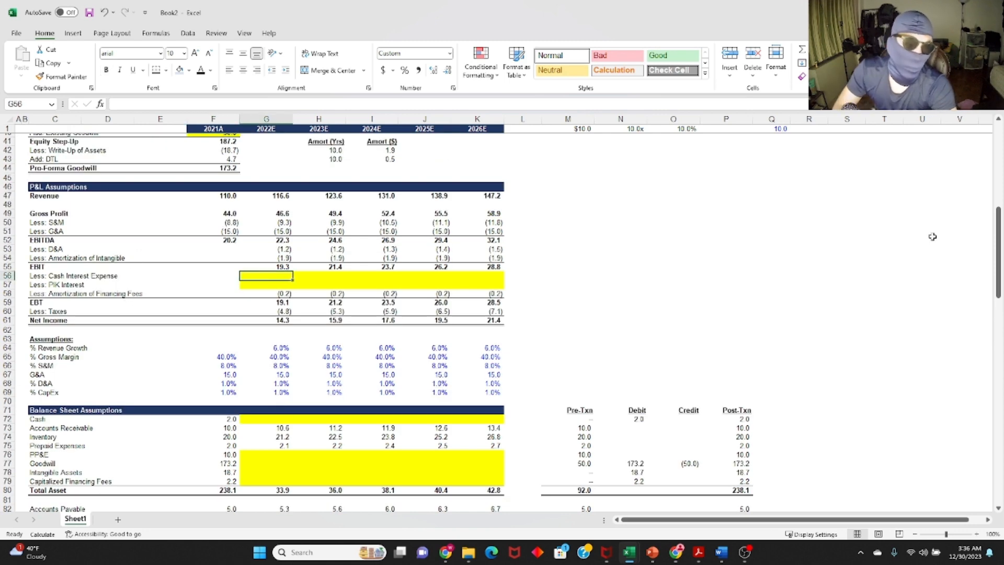
text(=)
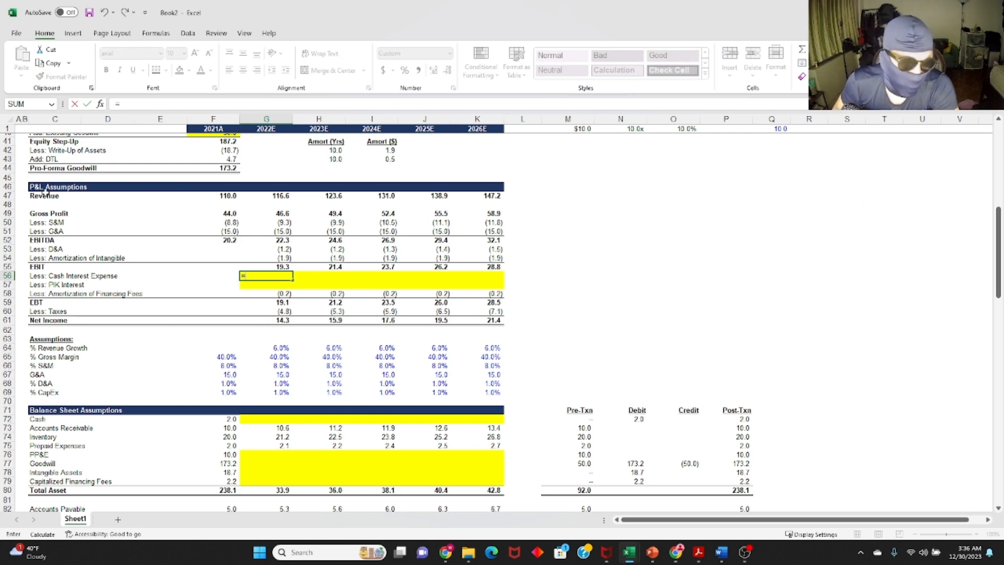
scroll(275, 287, down, 20)
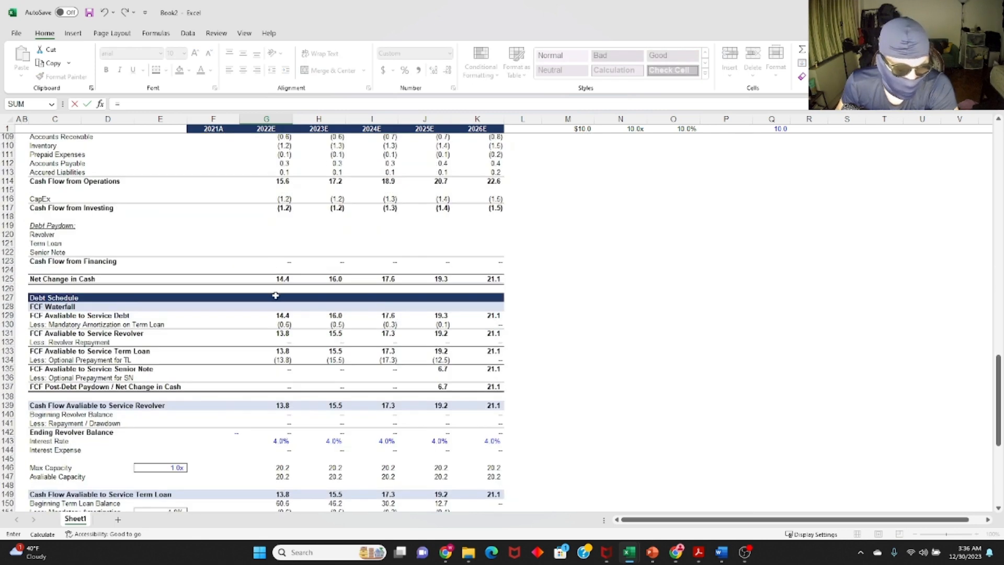
scroll(269, 287, down, 2)
click(276, 316)
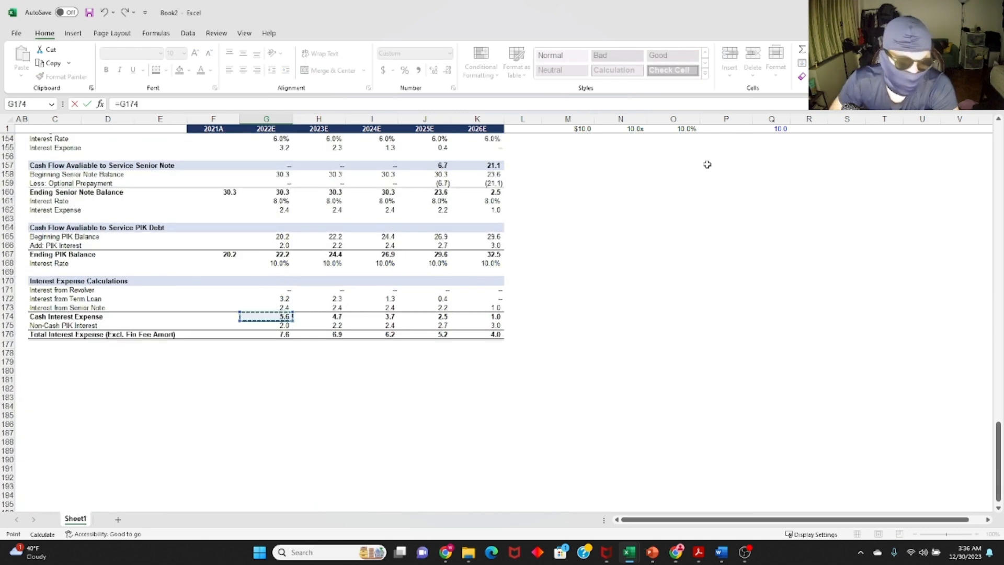
key(Return)
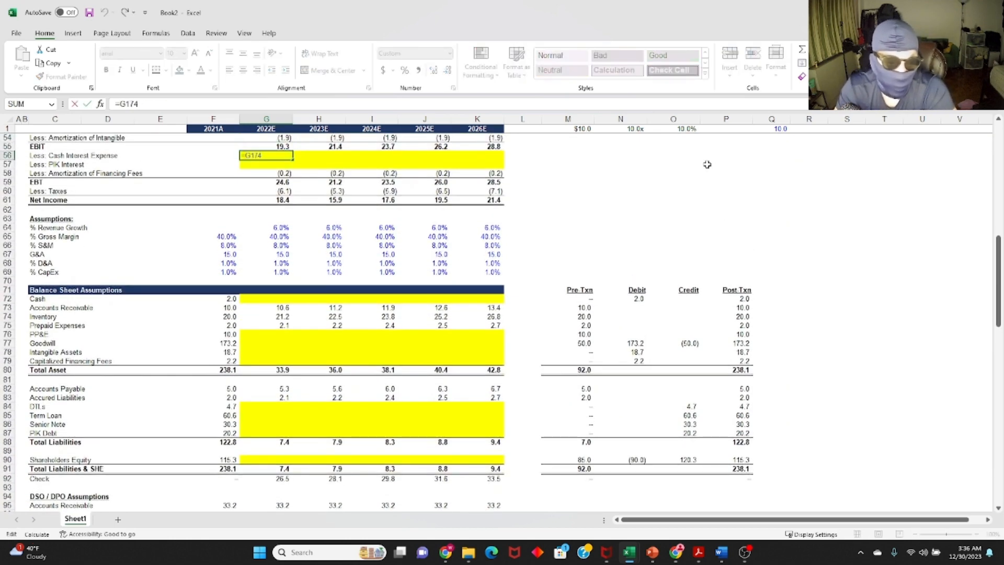
key(Up)
Copy the P&L cash interest expense formula in G56 across to K56.
key(ctrl+c)
key(Up)
key(ctrl+Right)
key(Down)
key(ctrl+shift+Left)
key(Return)
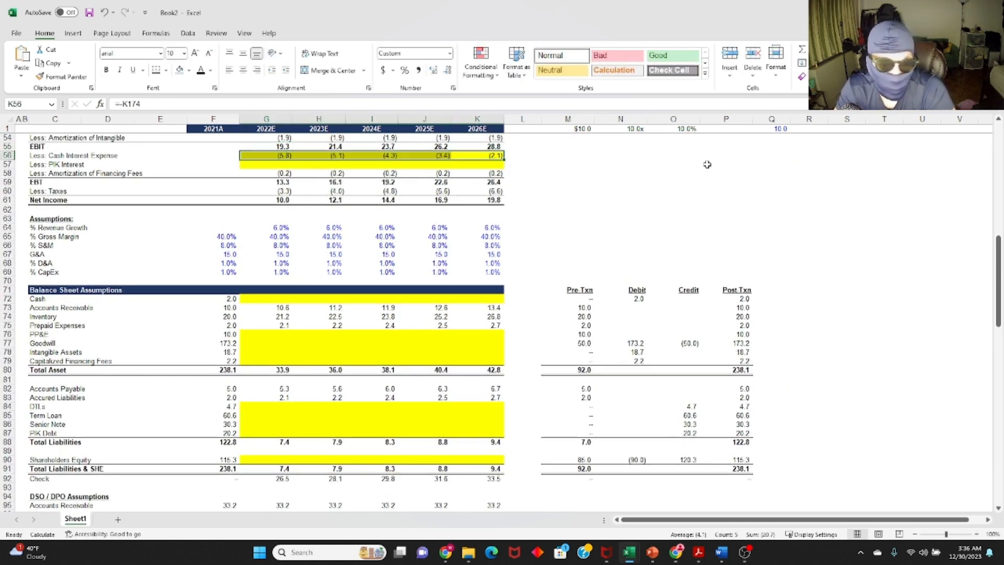
Link the P&L's 2022E Less: PIK Interest cell G57 to the negative of non-cash PIK interest with =-G175.
key(ctrl+Left)
key(Down)
text(=)
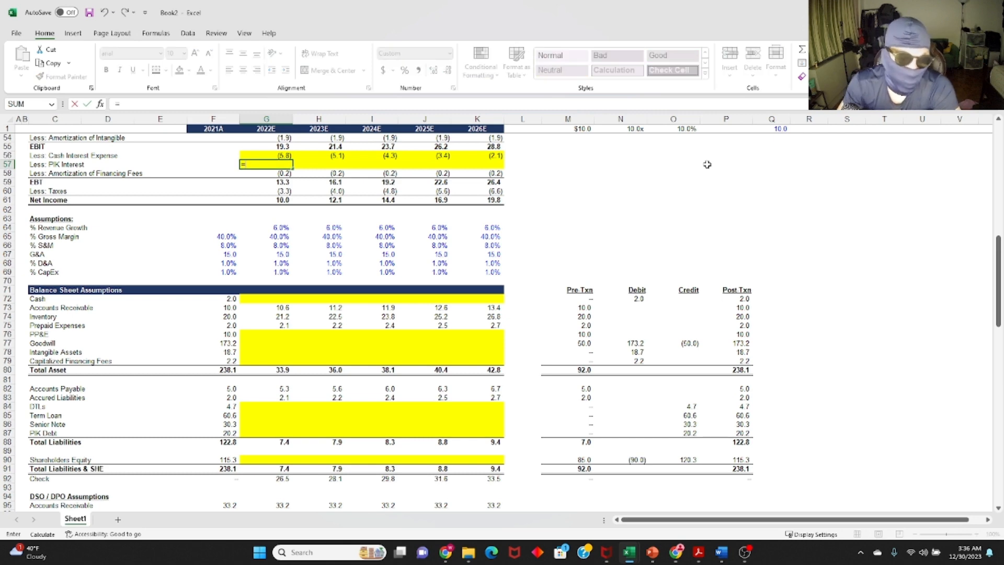
scroll(272, 240, down, 20)
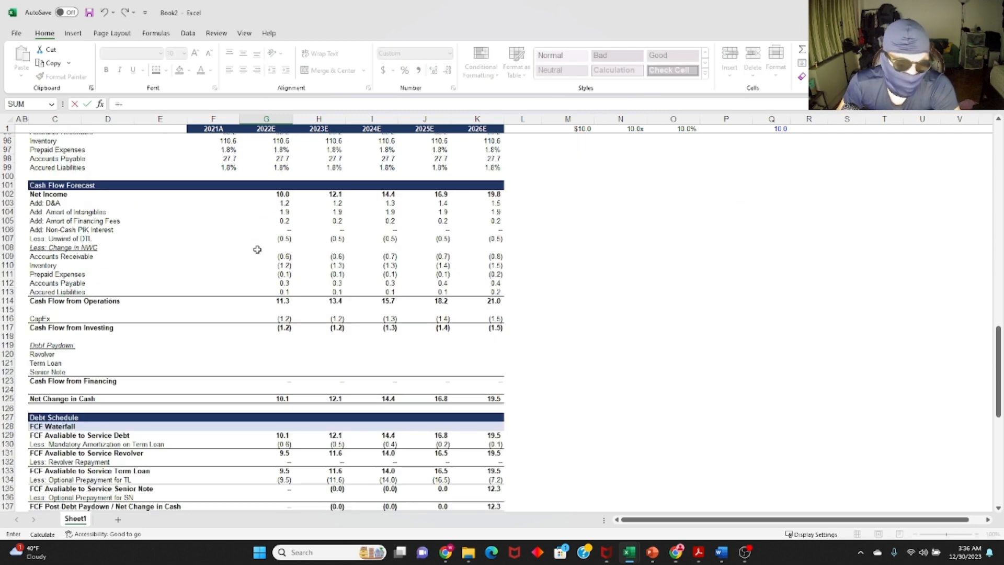
text(-)
click(280, 259)
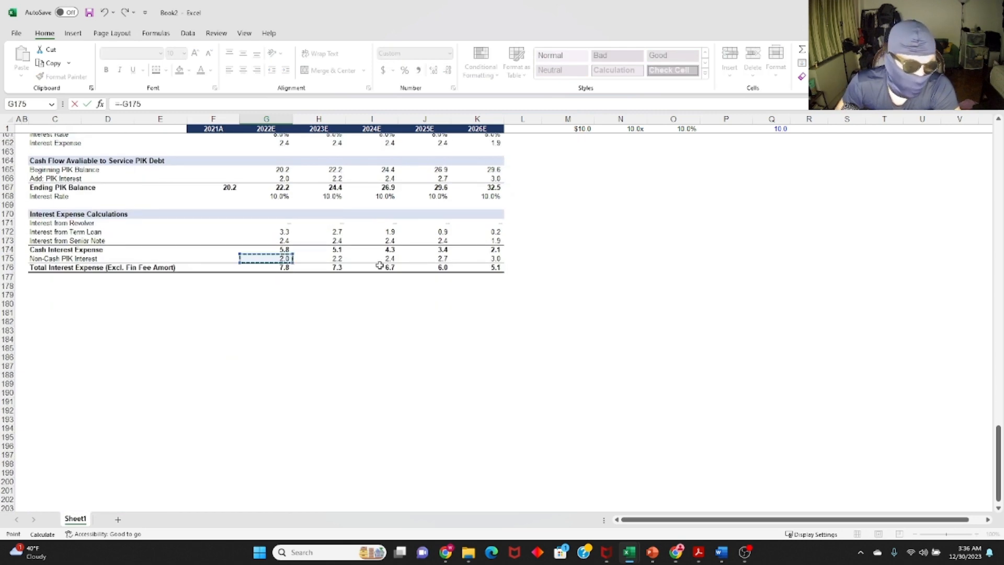
key(ctrl+Return)
Copy the P&L PIK interest formula in G57 across to K57.
key(ctrl+c)
key(Right)
key(Right)
key(Right)
key(Right)
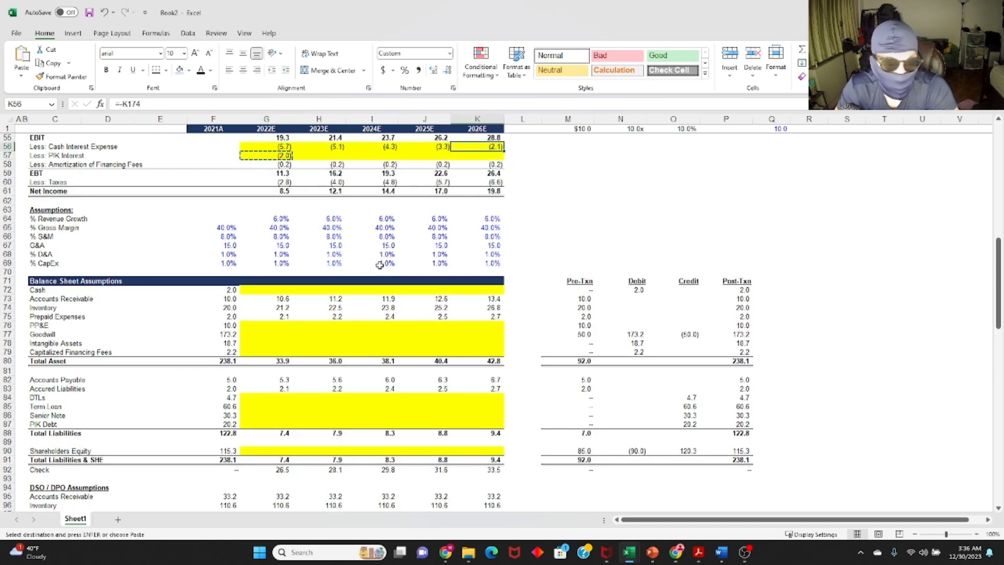
key(ctrl+shift+Left)
key(ctrl+v)
key(Escape)
Check the copied PIK interest formulas in row 57, including the 2025E cell J57.
key(ctrl+Left)
key(Right)
key(Right)
key(Right)
key(Right)
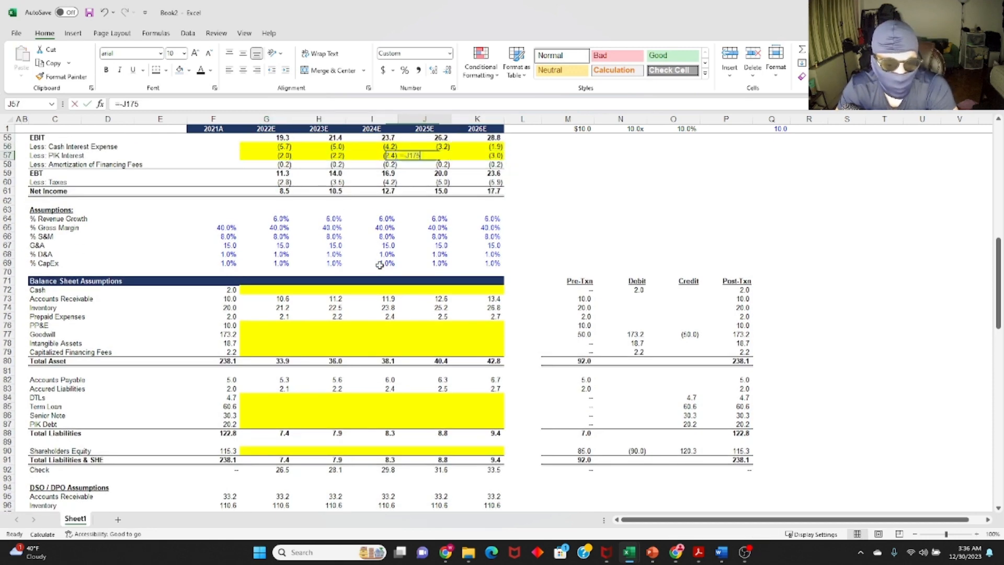
key(Left)
key(Left)
key(Left)
key(Left)
key(Down)
key(Down)
key(Down)
key(Down)
key(Down)
key(Down)
key(Down)
key(Down)
key(Down)
key(Down)
key(Down)
key(Down)
key(Down)
key(Down)
key(Down)
key(Down)
key(Down)
key(Down)
key(Down)
key(Down)
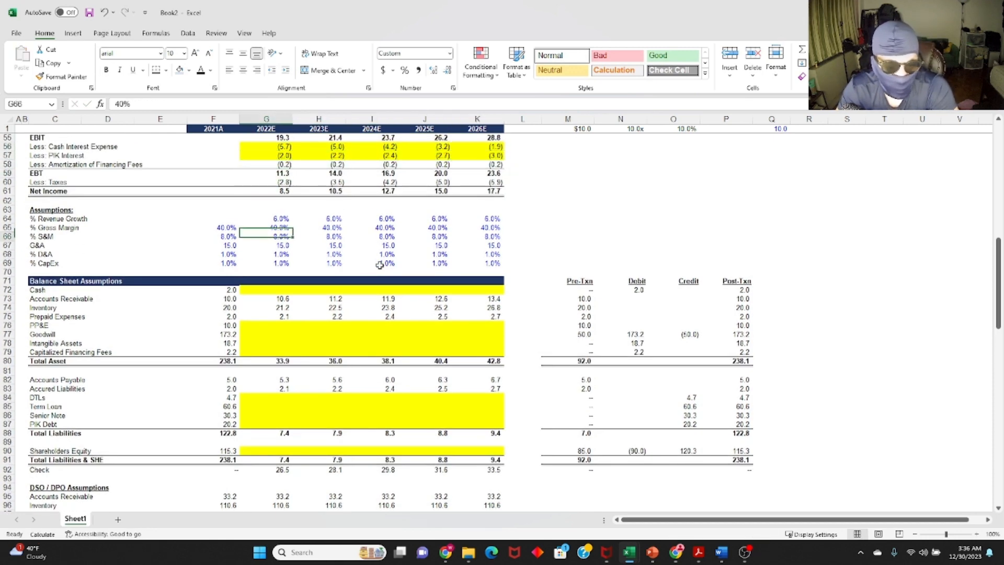
Remove the yellow fill from the cash interest and PIK interest cells G56:K57.
drag(274, 149, 492, 167)
key(alt)
key(h)
key(h)
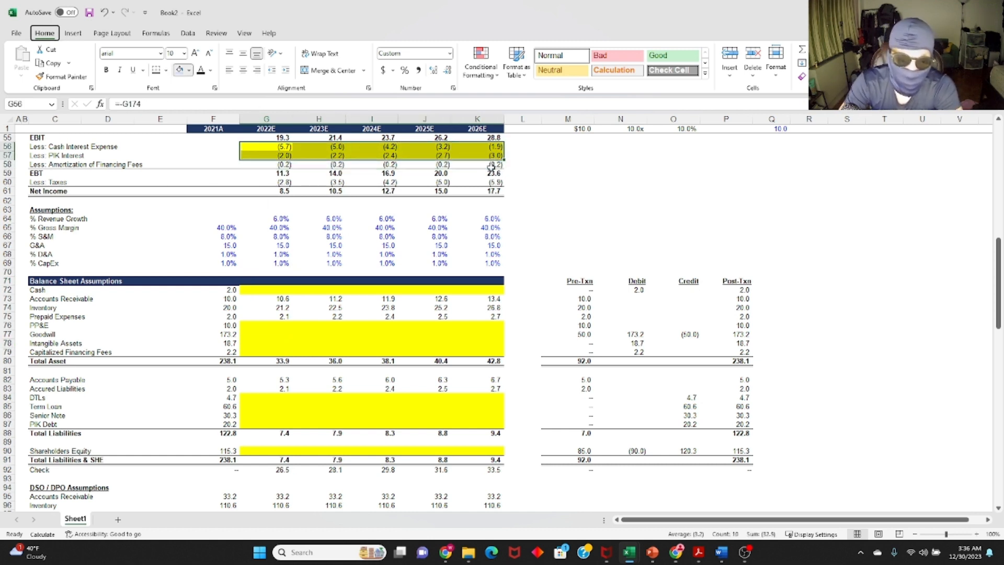
key(n)
Calculate the 2022E balance sheet cash in G72 as prior-year cash plus net change in cash, =F72+G125.
click(282, 290)
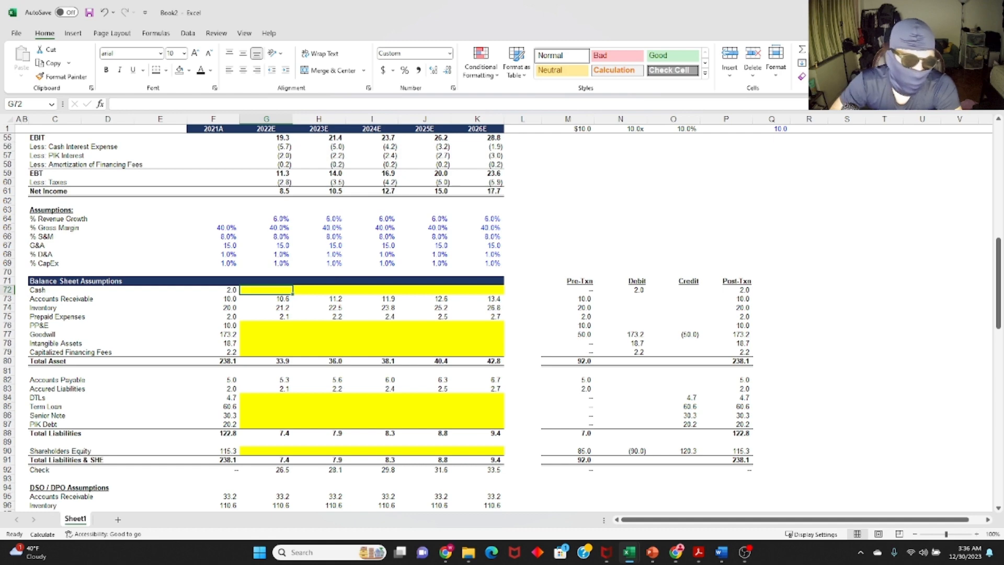
text(=)
key(Left)
text(+)
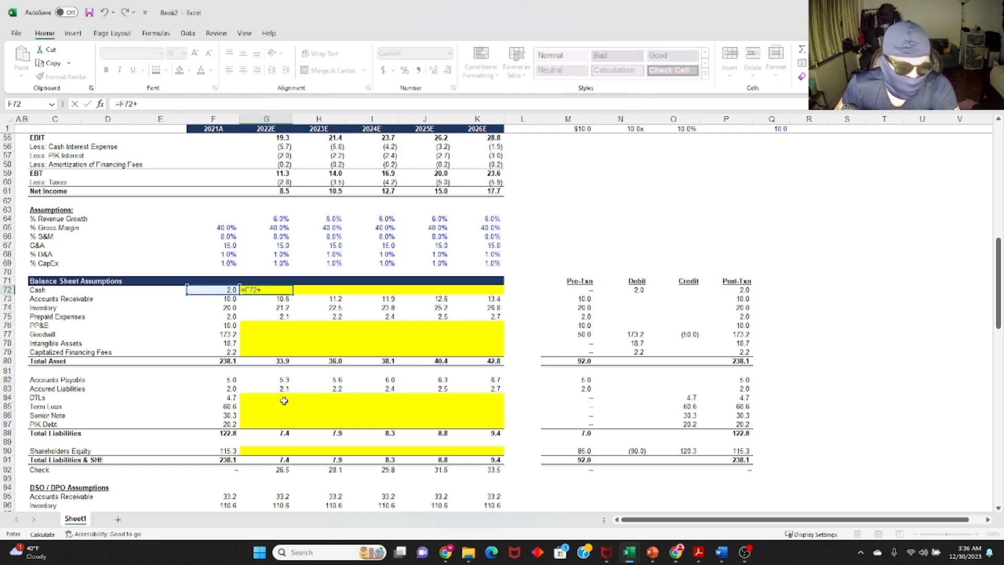
scroll(282, 306, down, 10)
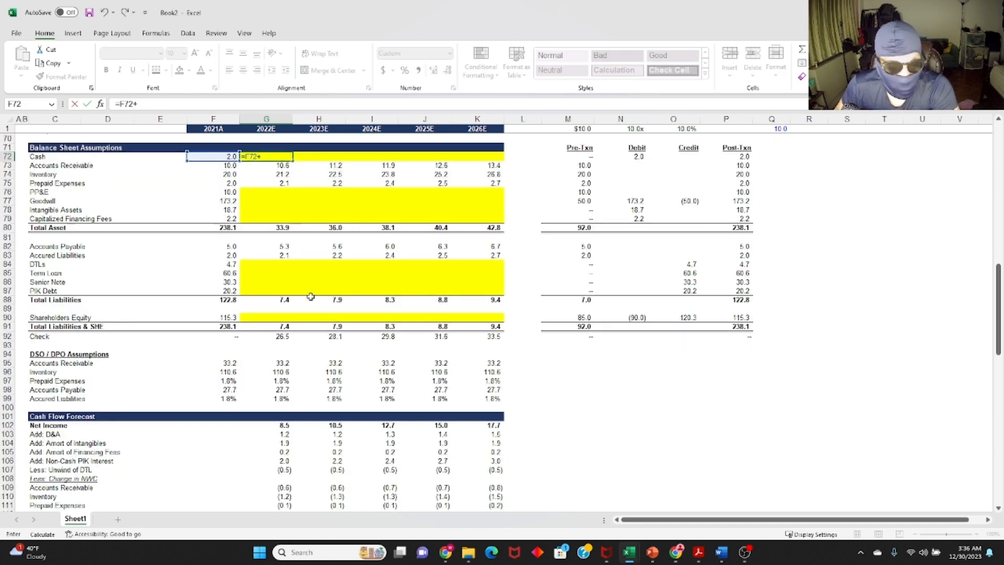
scroll(273, 309, down, 6)
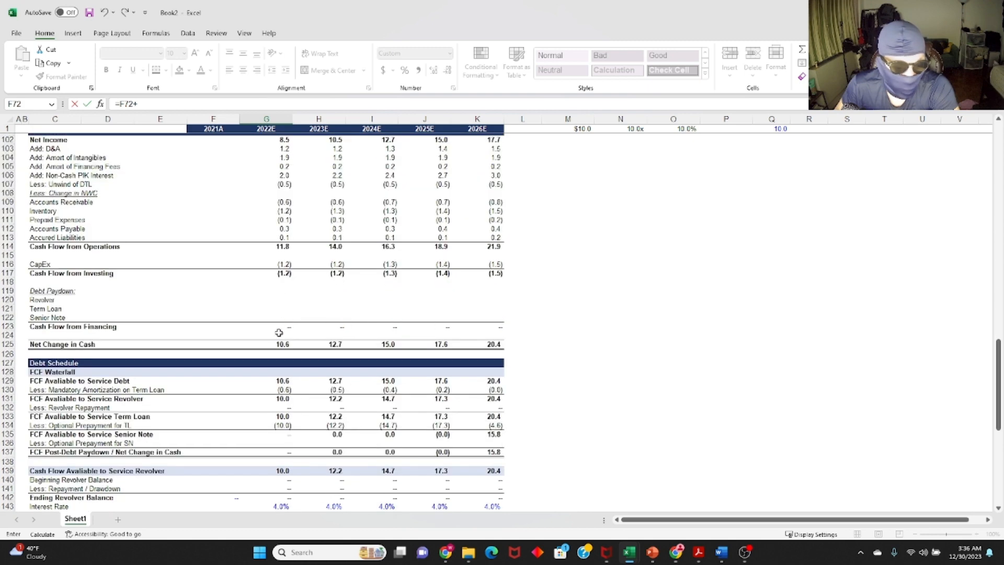
click(280, 345)
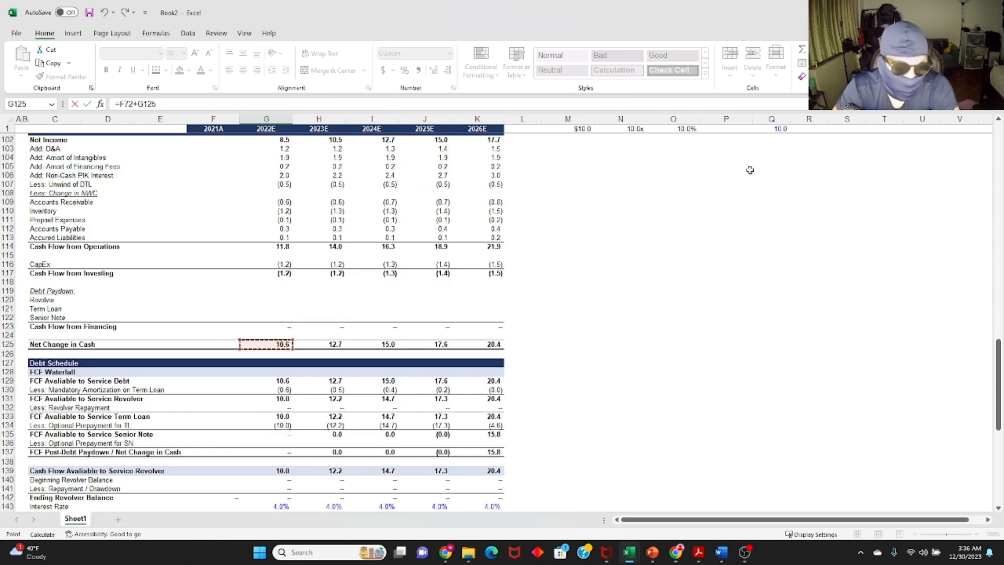
key(Return)
Copy the 2022E cash formula in G72 across the projected years to K72.
key(Up)
key(ctrl+c)
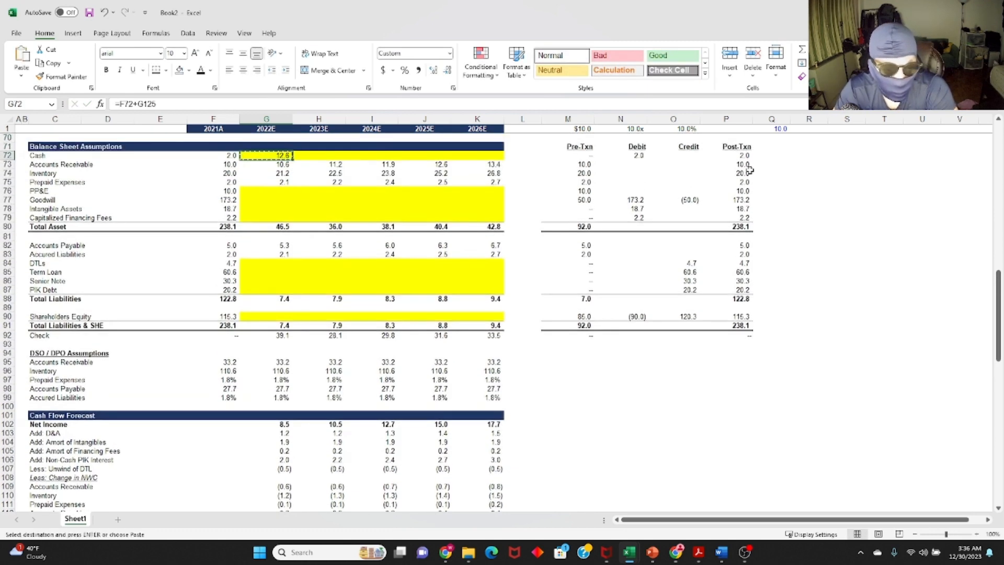
key(shift+Right)
key(shift+Right)
key(shift+Right)
key(shift+Right)
key(ctrl+v)
Check the cell references of the copied cash formulas in G72:K72, year by year.
key(F2)
key(Escape)
key(Right)
key(F2)
key(Escape)
key(Right)
key(F2)
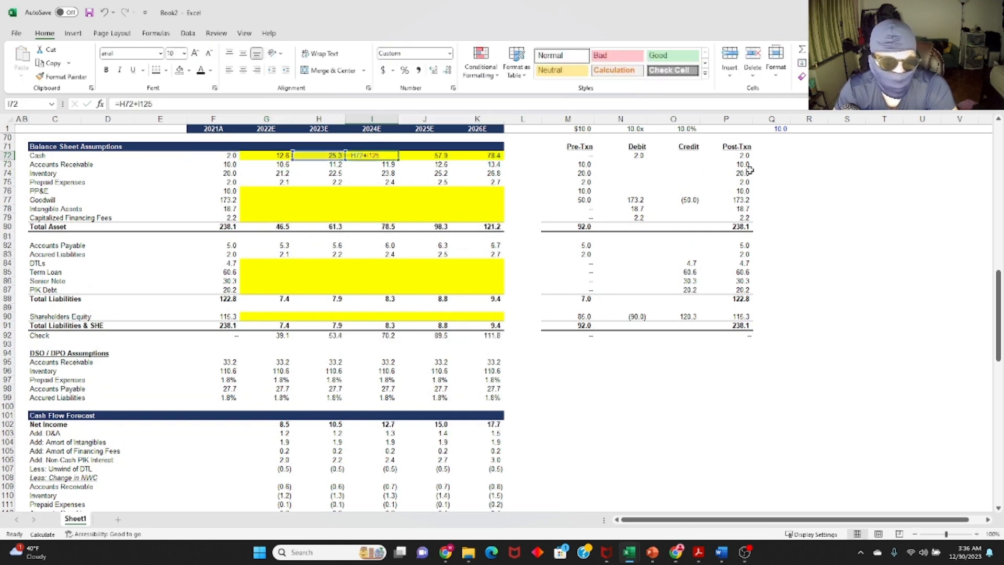
key(Escape)
key(Right)
key(F2)
key(Escape)
key(Right)
key(F2)
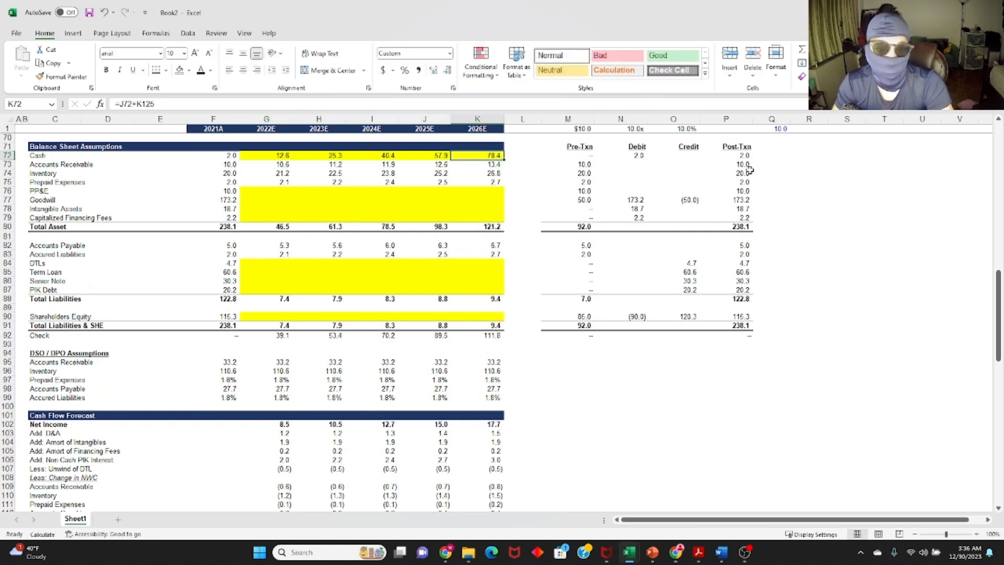
Link the 2022E revolver paydown in G120 to the debt schedule's revolver repayment / drawdown, =G141.
scroll(309, 240, down, 10)
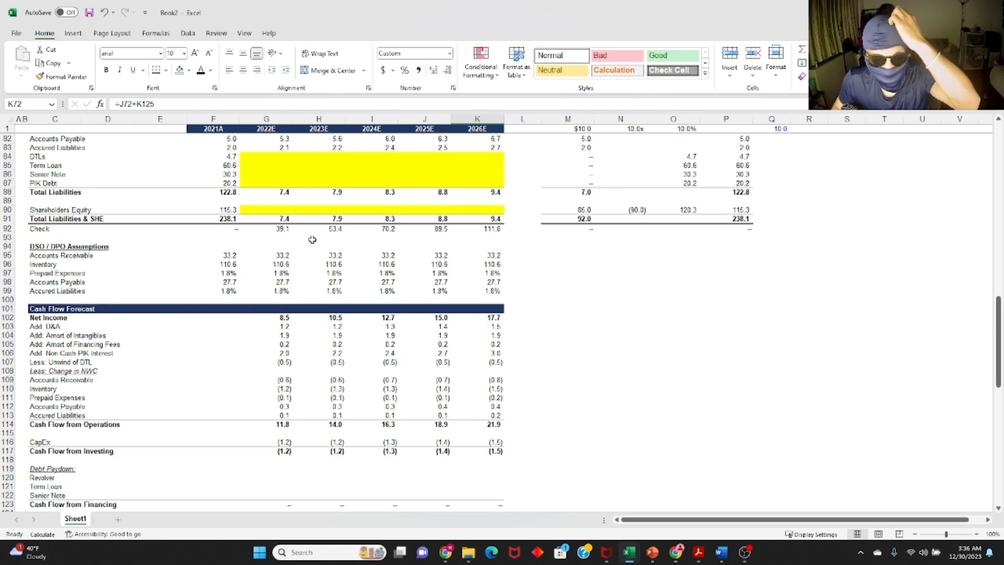
click(278, 318)
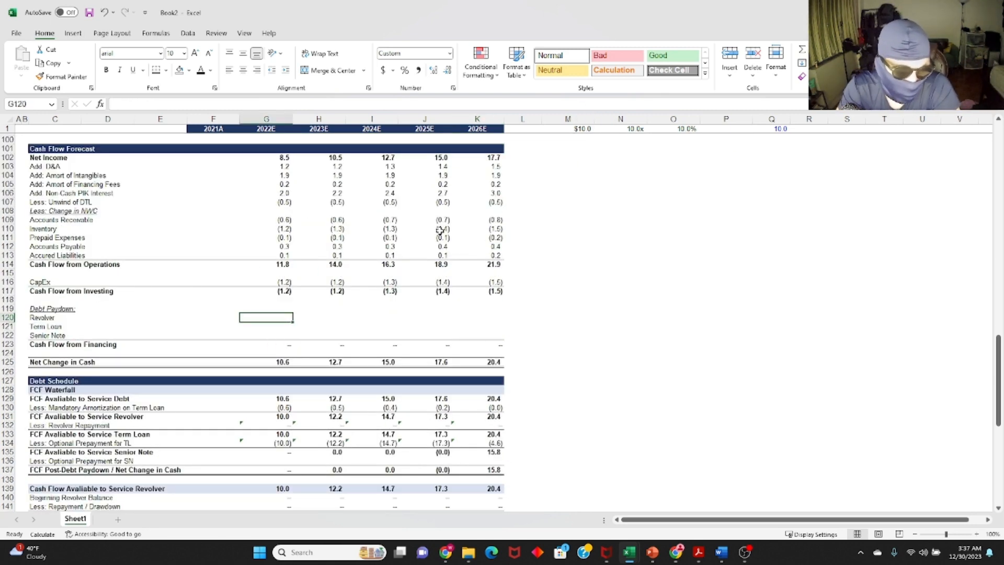
text(=)
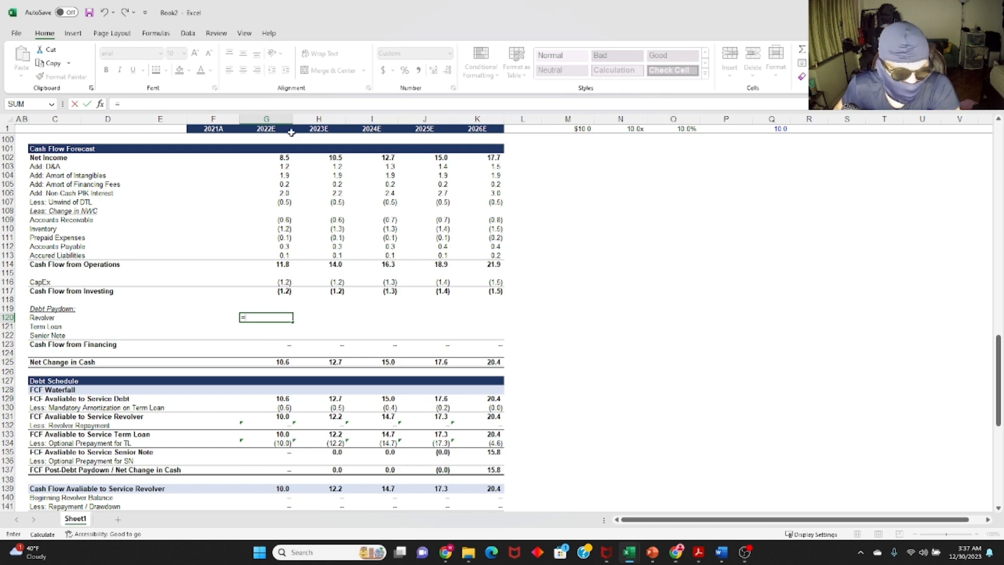
scroll(320, 280, down, 9)
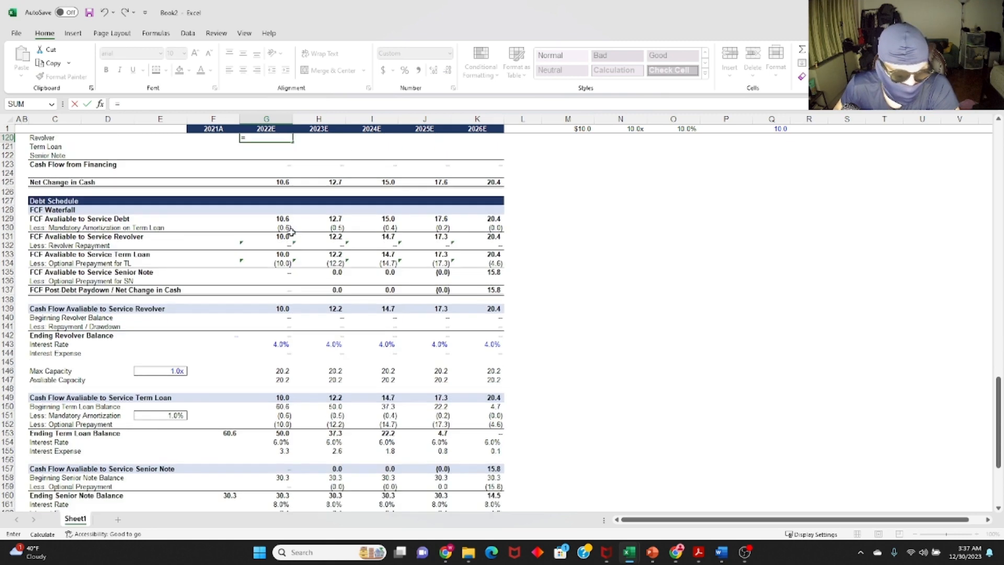
scroll(281, 220, down, 4)
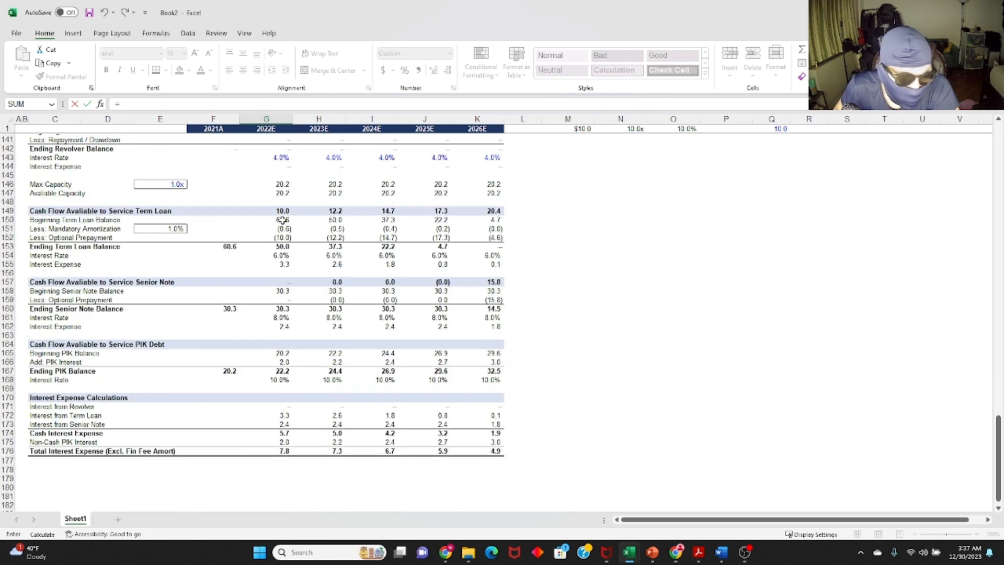
scroll(282, 220, up, 6)
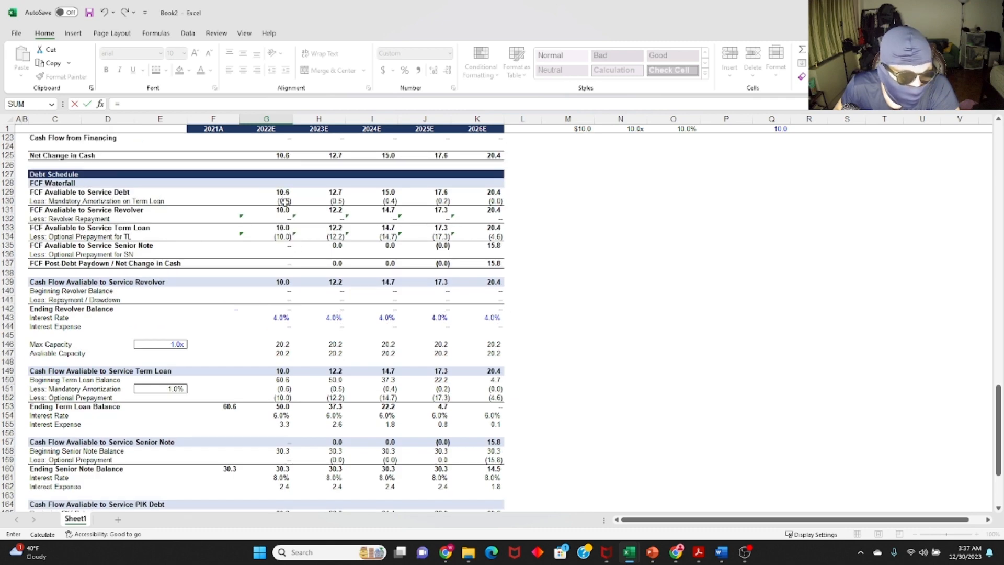
click(287, 295)
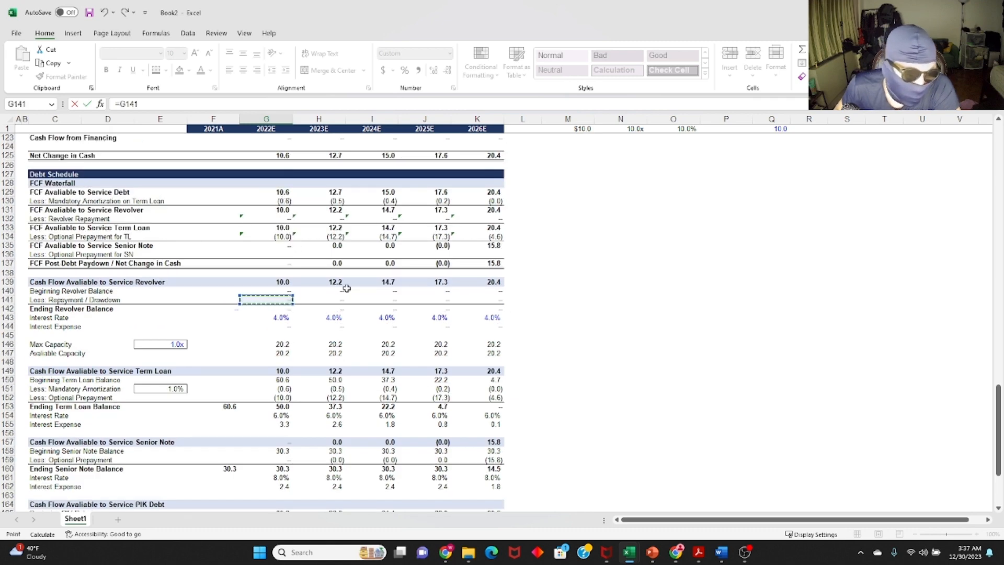
key(ctrl+Return)
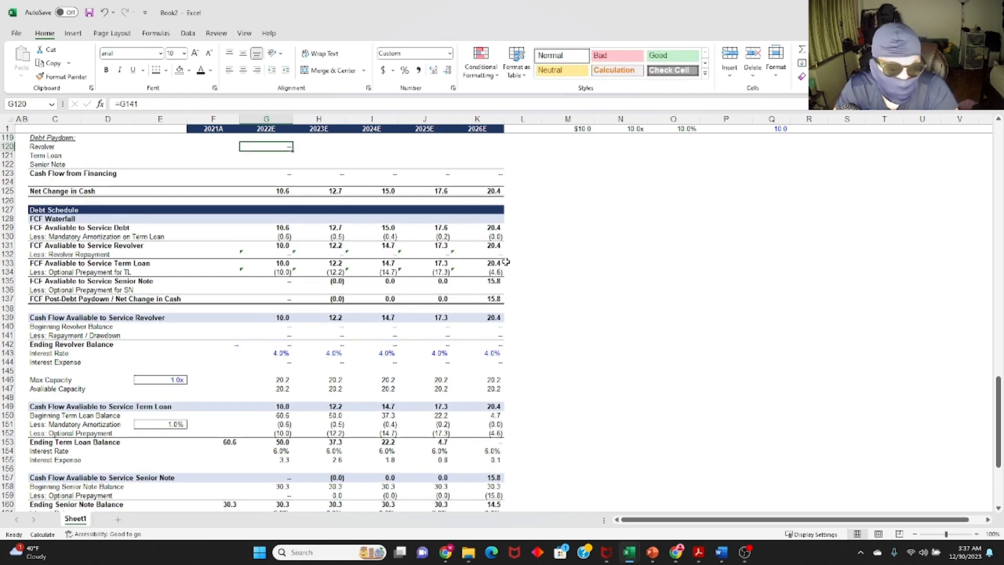
Copy the revolver paydown link in G120 across to K120.
key(ctrl+c)
key(shift+Right)
key(shift+Right)
key(shift+Right)
key(shift+Right)
key(Return)
Calculate the 2022E term loan paydown in G121 as mandatory amortization plus optional prepayment, =SUM(G151:G152).
text(=)
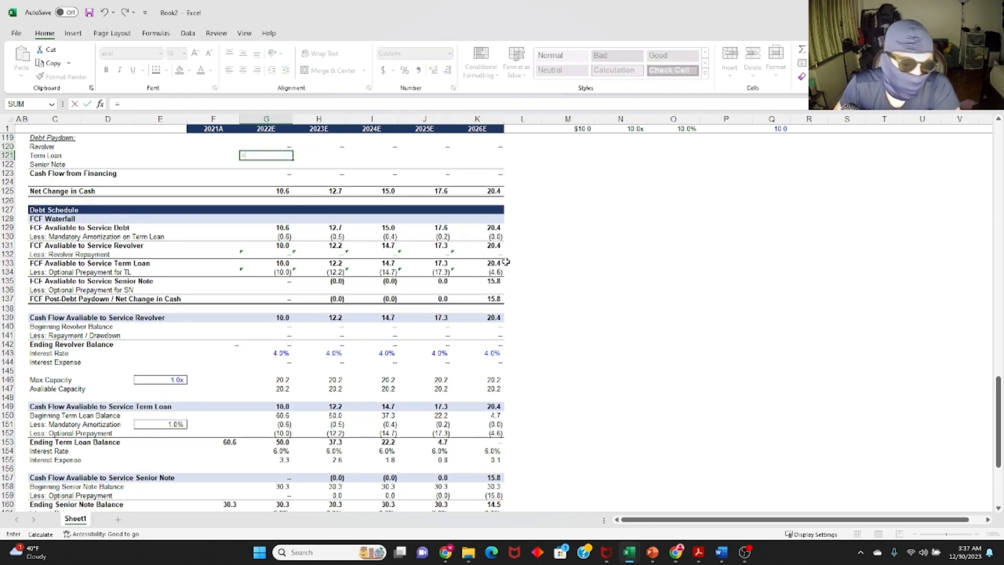
scroll(349, 275, down, 4)
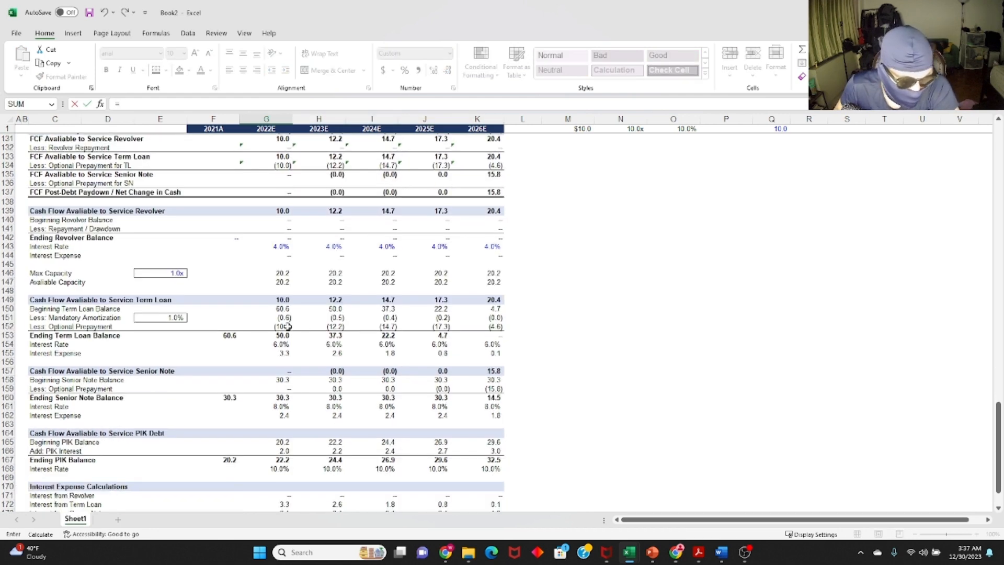
text(sum()
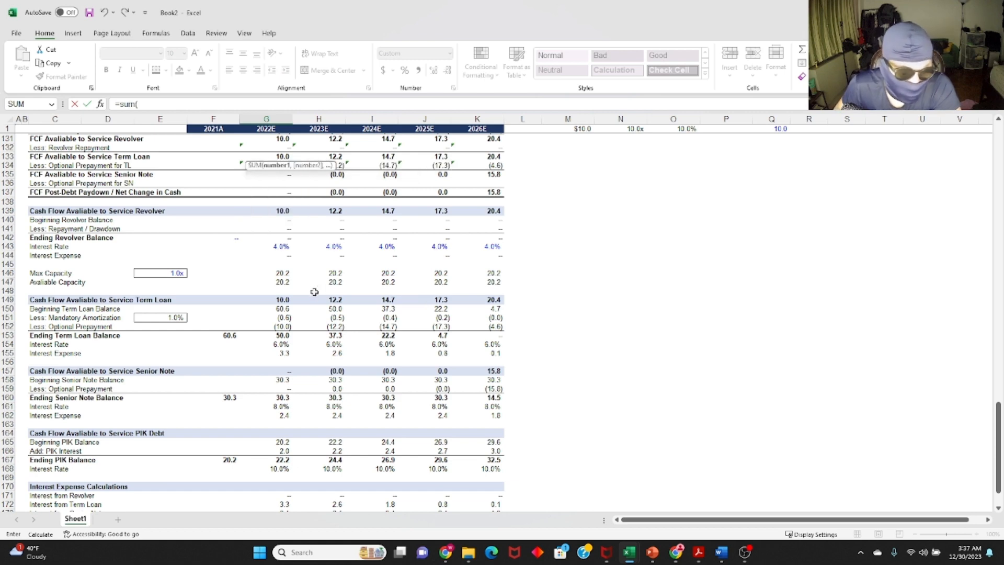
mouse_move(281, 316)
mouse_down()
mouse_move(310, 344)
mouse_move(282, 327)
mouse_up()
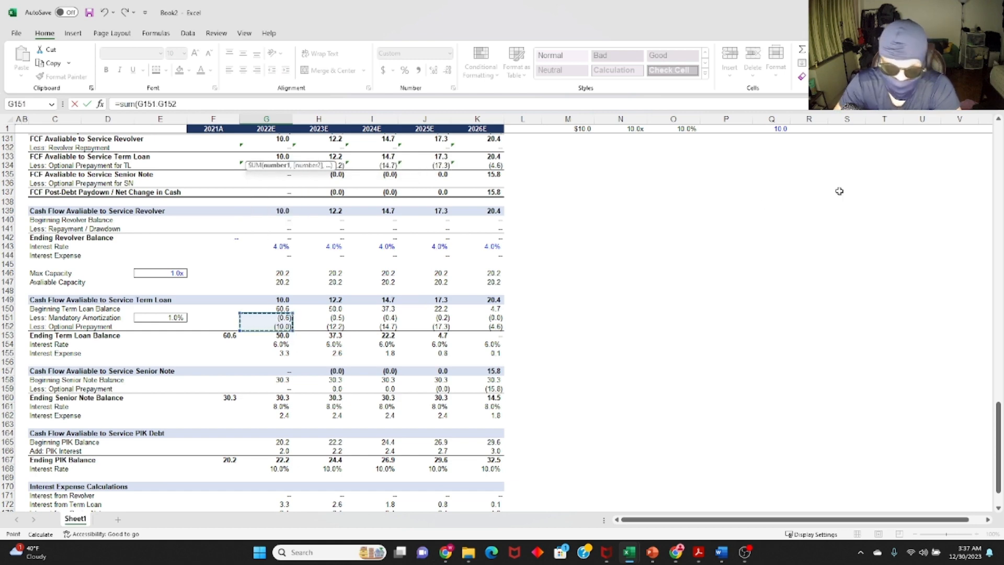
text())
key(Return)
Copy the term loan paydown formula in G121 across to K121.
key(Up)
key(Up)
key(Down)
key(ctrl+c)
key(Up)
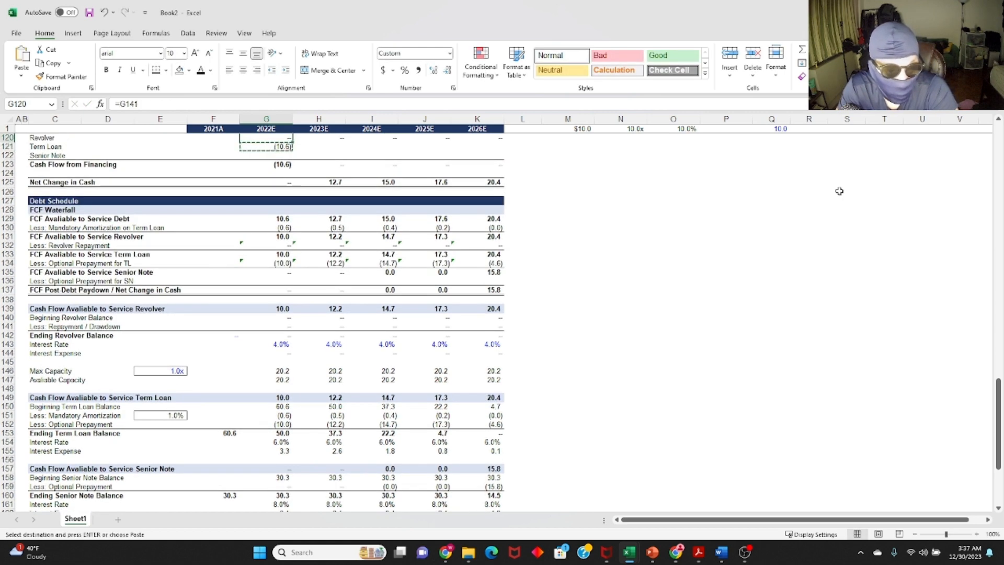
key(ctrl+Right)
key(Down)
key(ctrl+shift+Left)
key(ctrl+v)
Link the 2022E senior note paydown in G122 to the senior note's optional prepayment, =G159.
key(Down)
text(=)
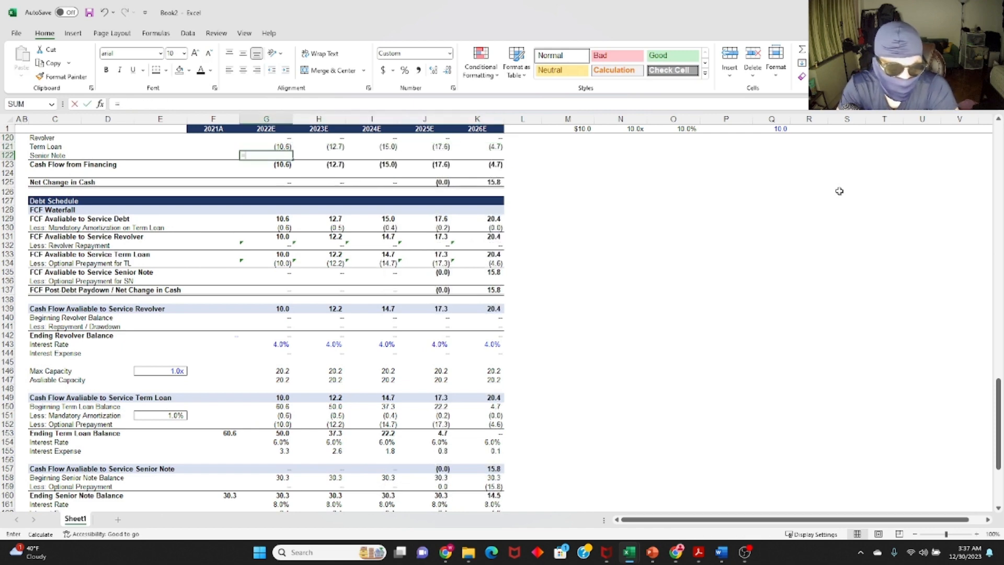
scroll(332, 283, down, 10)
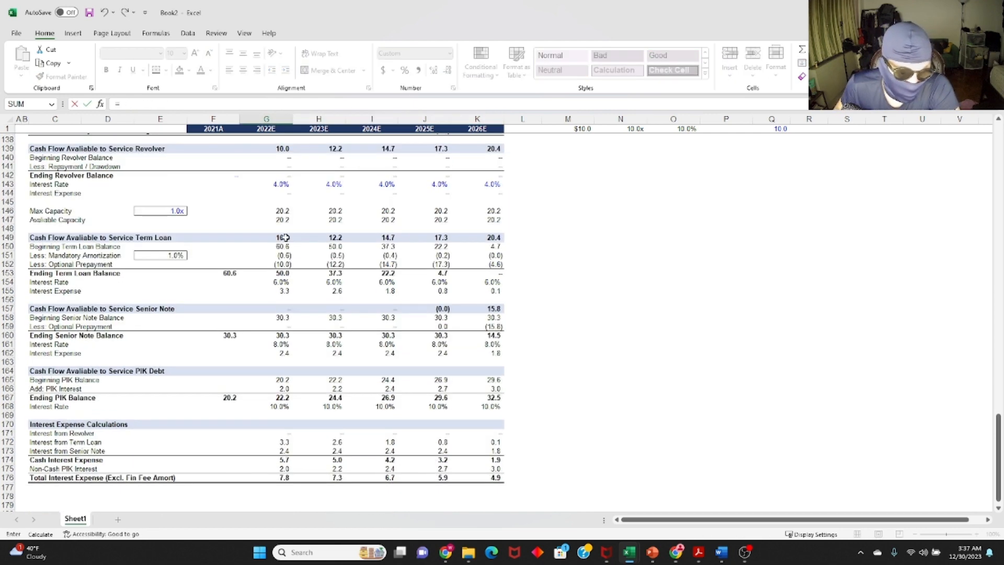
click(283, 228)
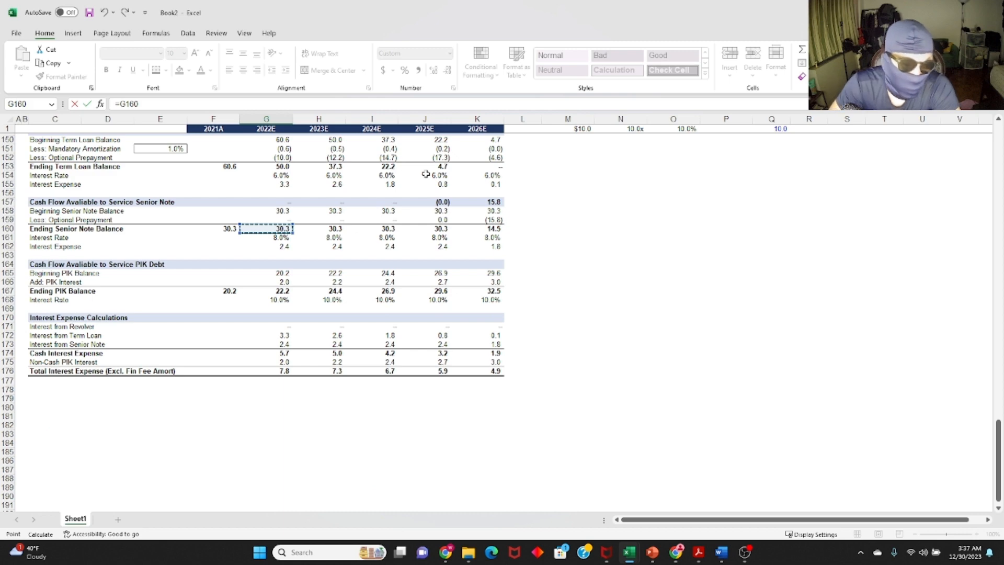
key(Up)
key(Return)
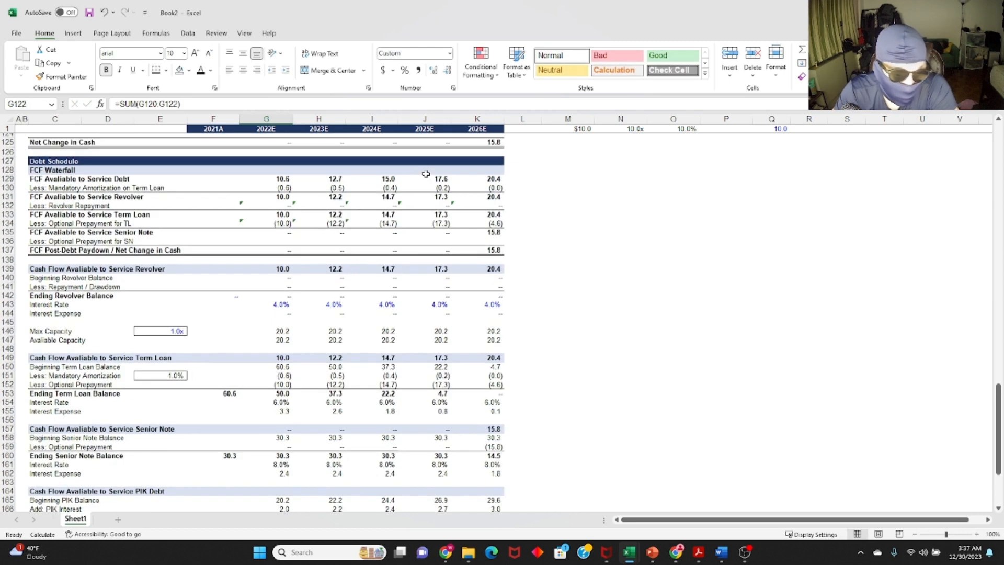
Copy the senior note paydown link in G122 across to K122.
key(Down)
key(ctrl+shift+Left)
key(Return)
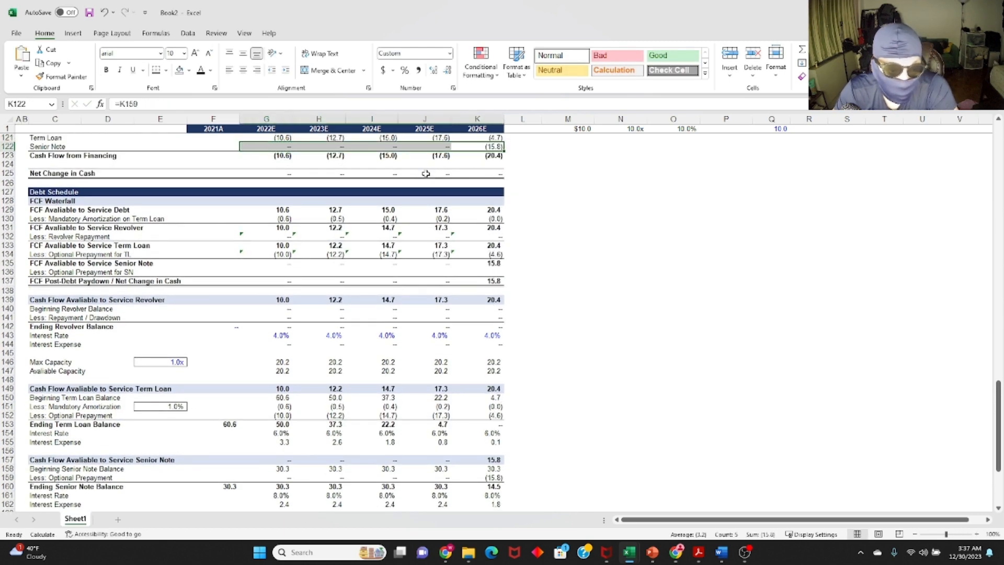
Review the senior note paydown in row 122 and the Net Change in Cash row 125 across the projected years.
key(ctrl+Left)
key(ctrl+Left)
key(Right)
key(Right)
key(Right)
key(Right)
scroll(397, 199, up, 6)
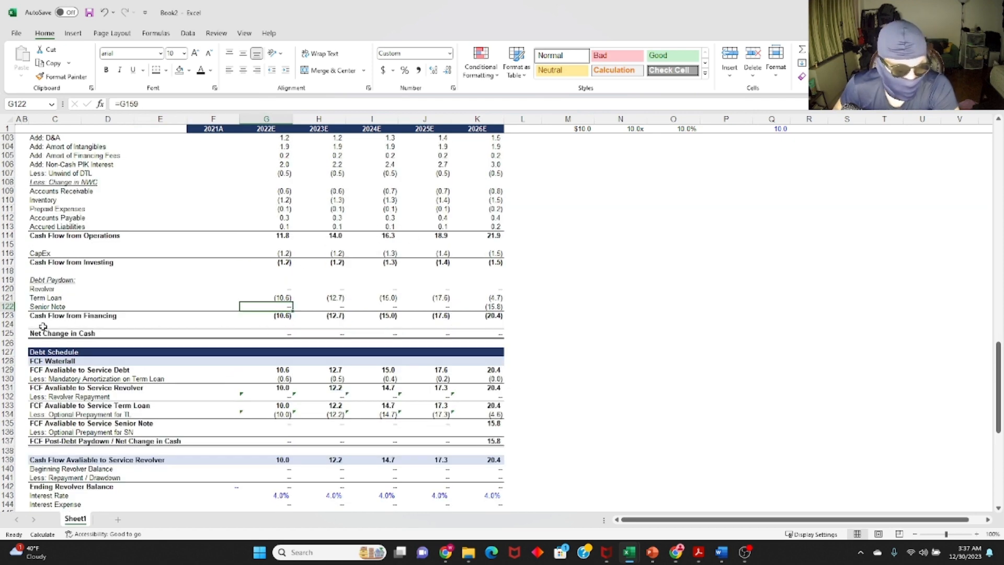
drag(43, 333, 437, 333)
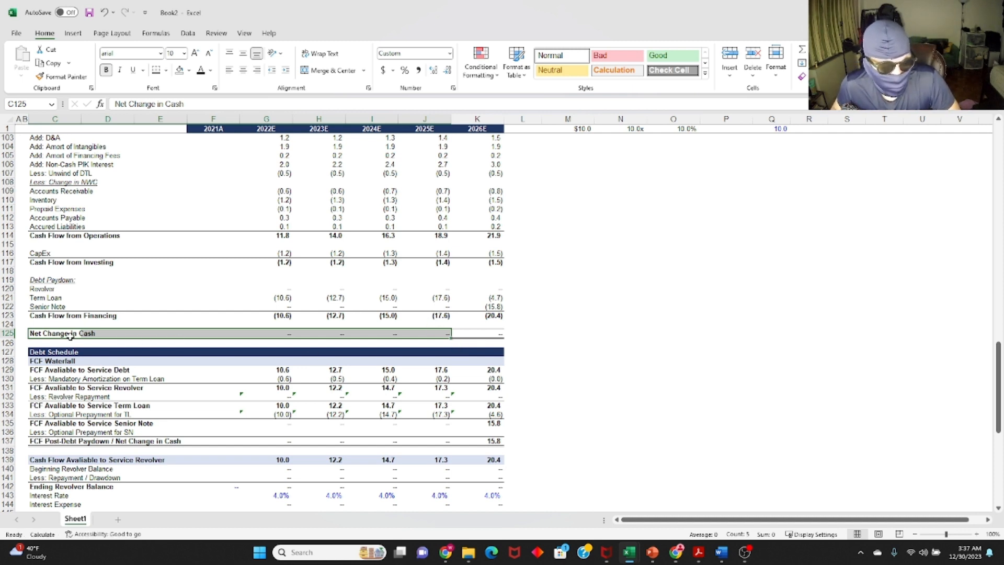
drag(70, 335, 479, 335)
Check the 2022E balance sheet cash formula in G72 against the Net Change in Cash row it references.
scroll(285, 331, up, 10)
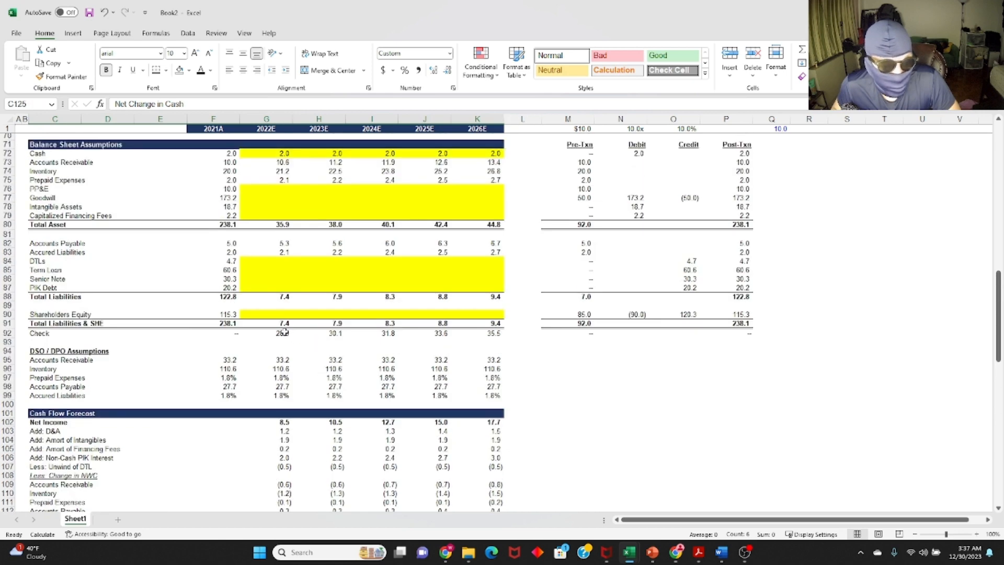
scroll(284, 331, up, 4)
click(283, 269)
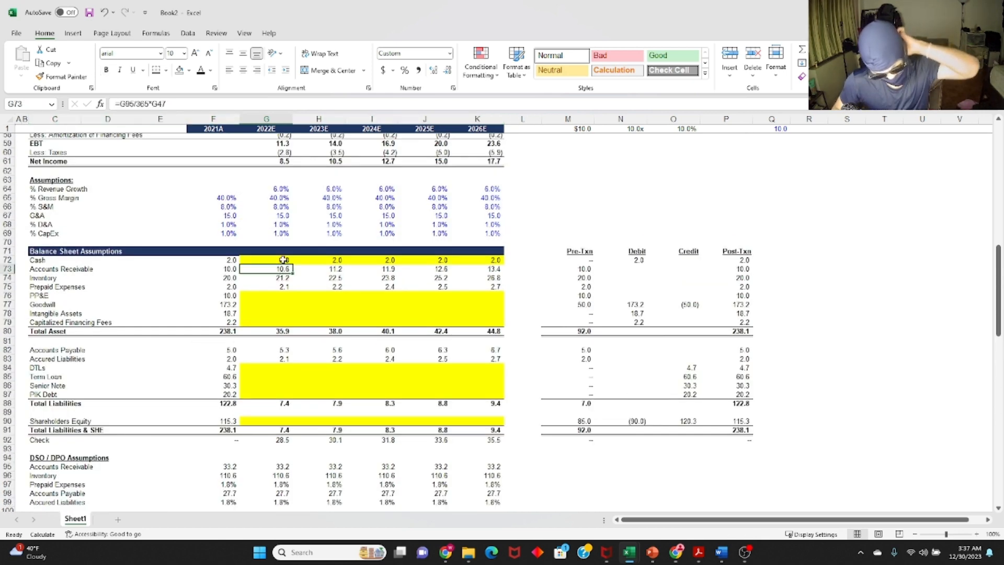
click(284, 260)
key(F2)
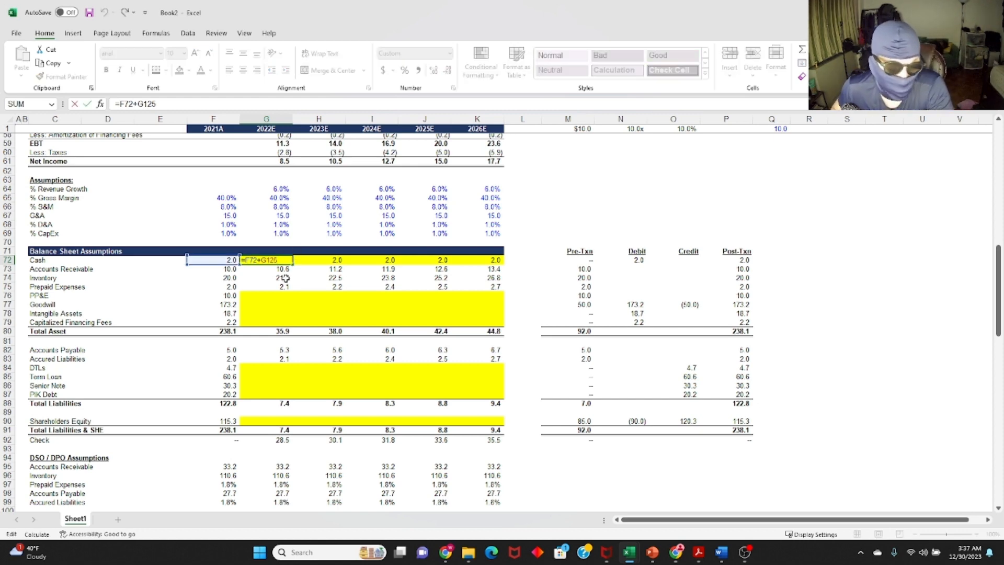
scroll(263, 292, down, 13)
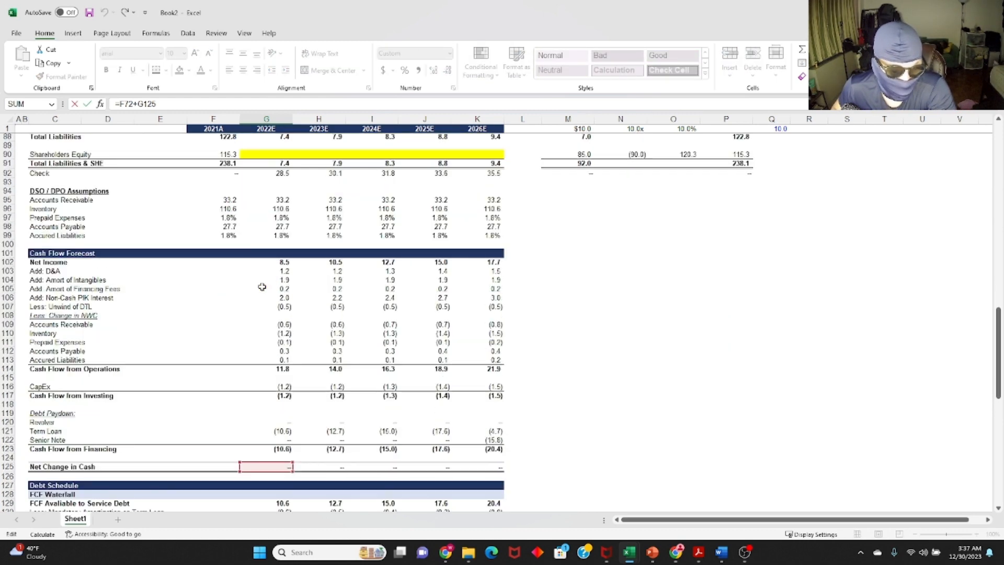
key(Escape)
scroll(267, 319, up, 19)
scroll(272, 345, up, 2)
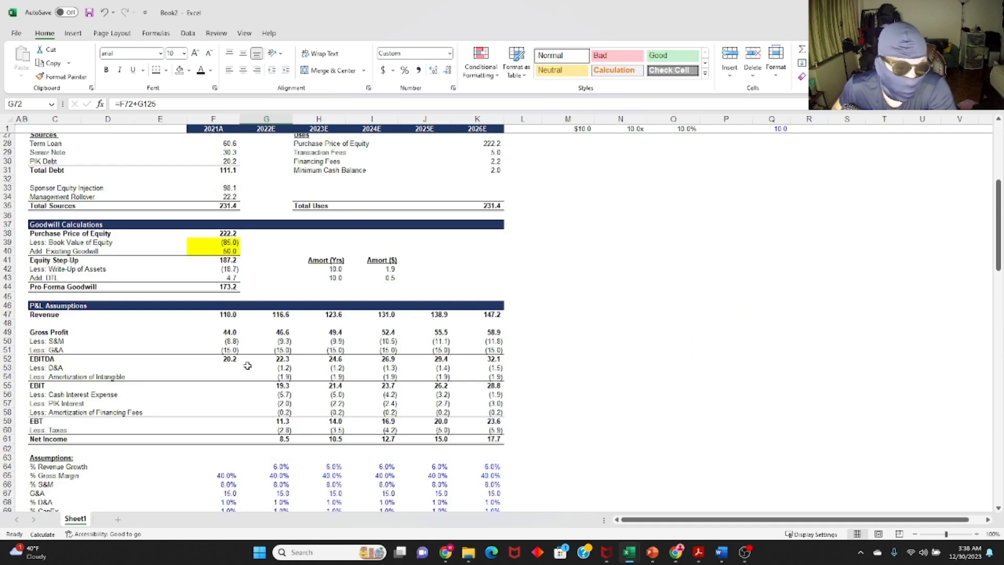
Calculate 2022E PP&E in G76 from the prior-year balance less CapEx and D&A, =F76-G116-G103.
scroll(257, 361, down, 9)
key(Down)
key(Down)
key(Down)
key(Down)
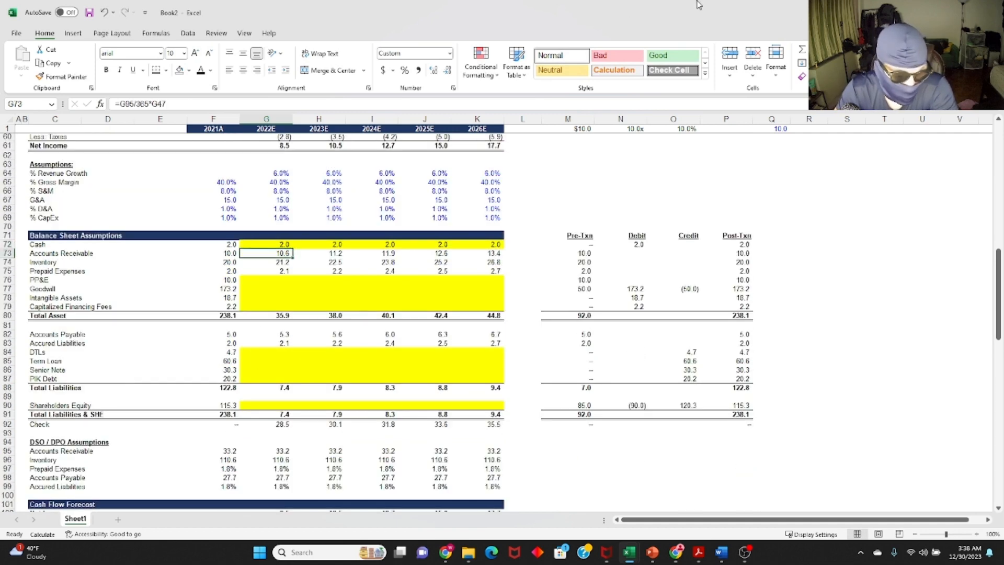
text(=)
key(Left)
text(+)
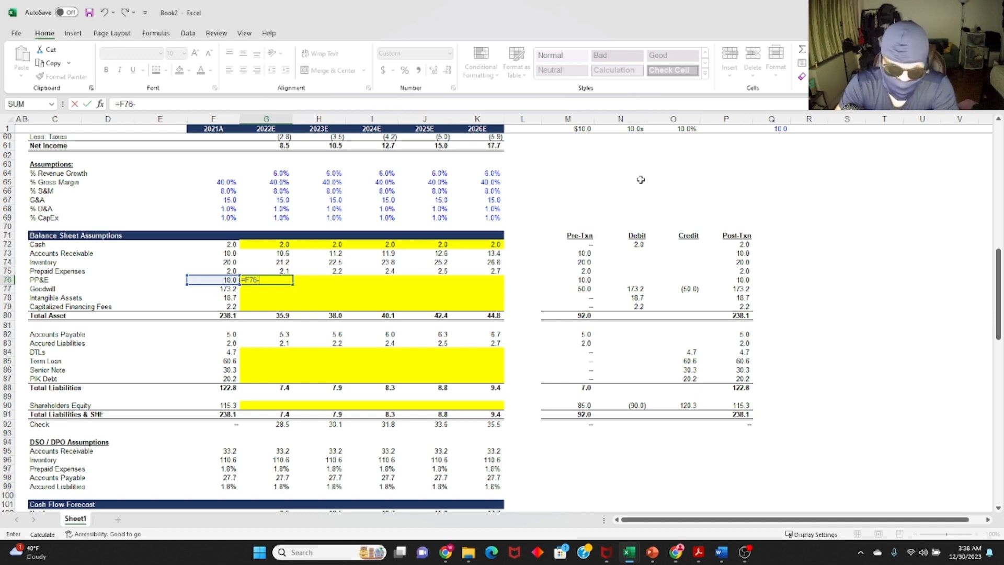
scroll(291, 278, down, 9)
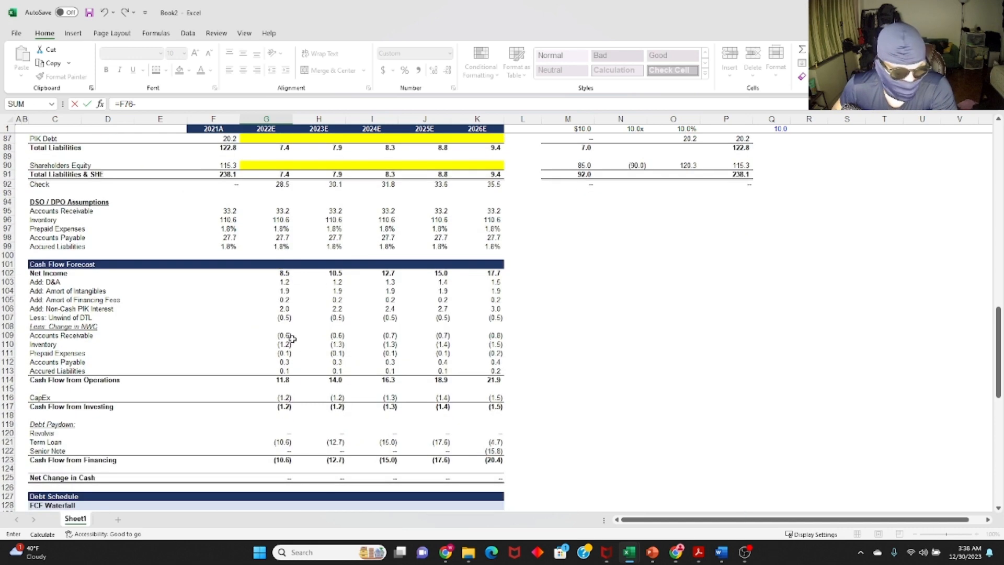
click(283, 396)
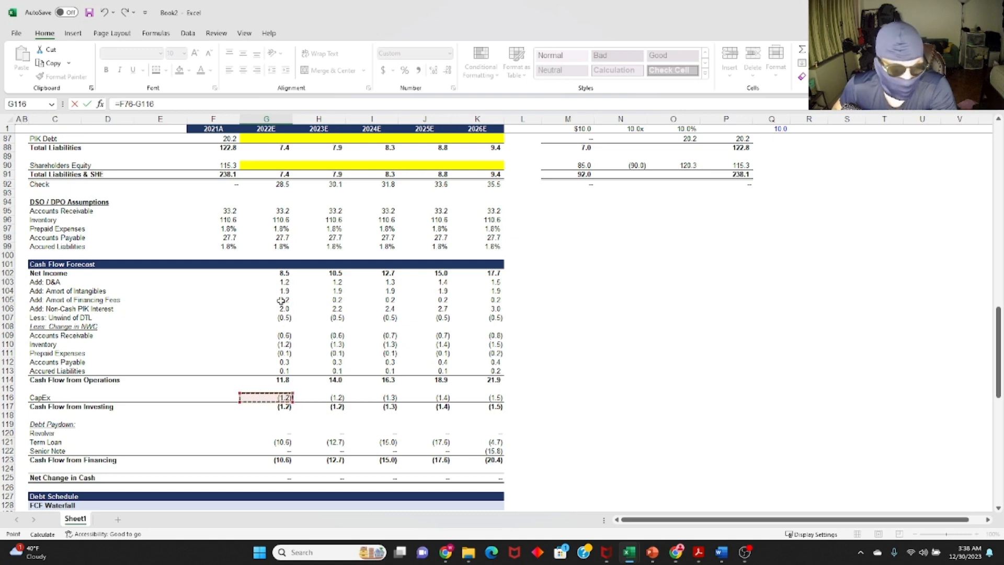
scroll(282, 301, up, 6)
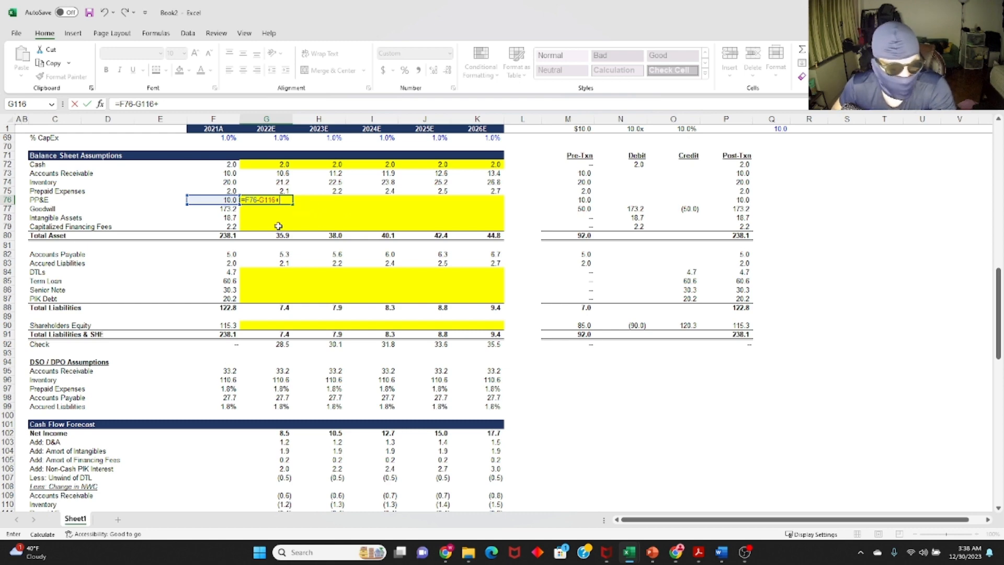
scroll(276, 249, down, 3)
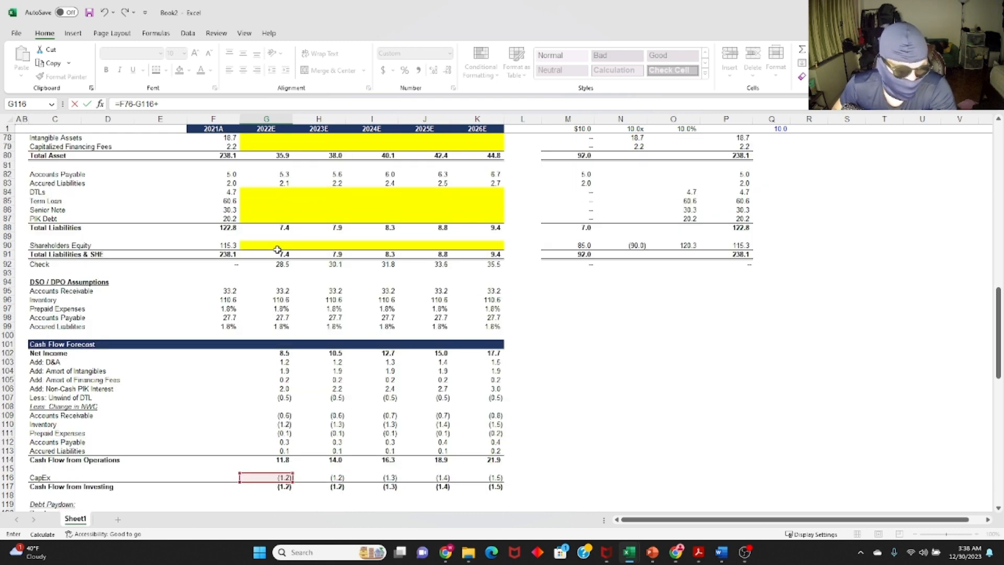
click(283, 363)
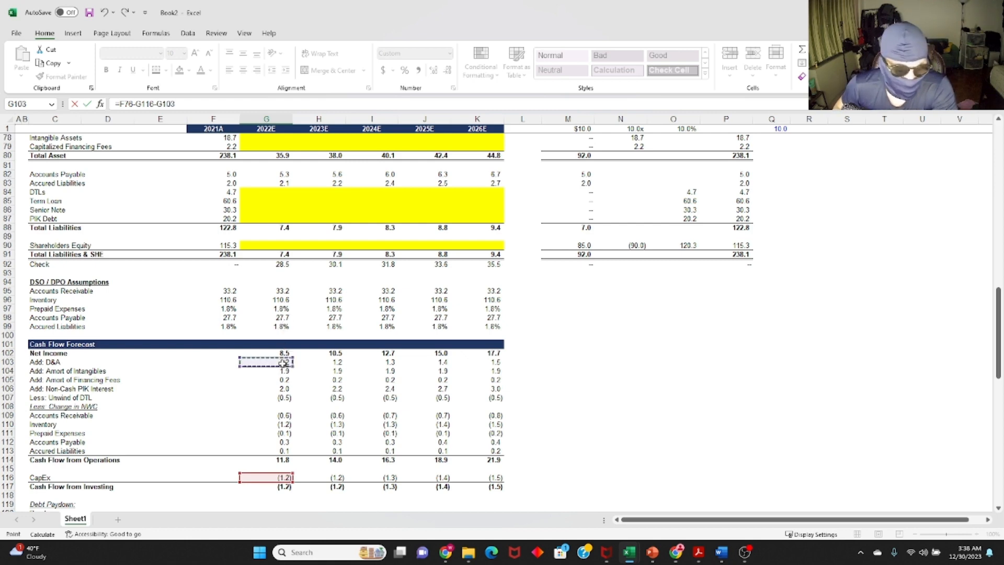
key(shift+Return)
Copy the 2022E PP&E formula in G76 across to K76.
key(Down)
key(ctrl+c)
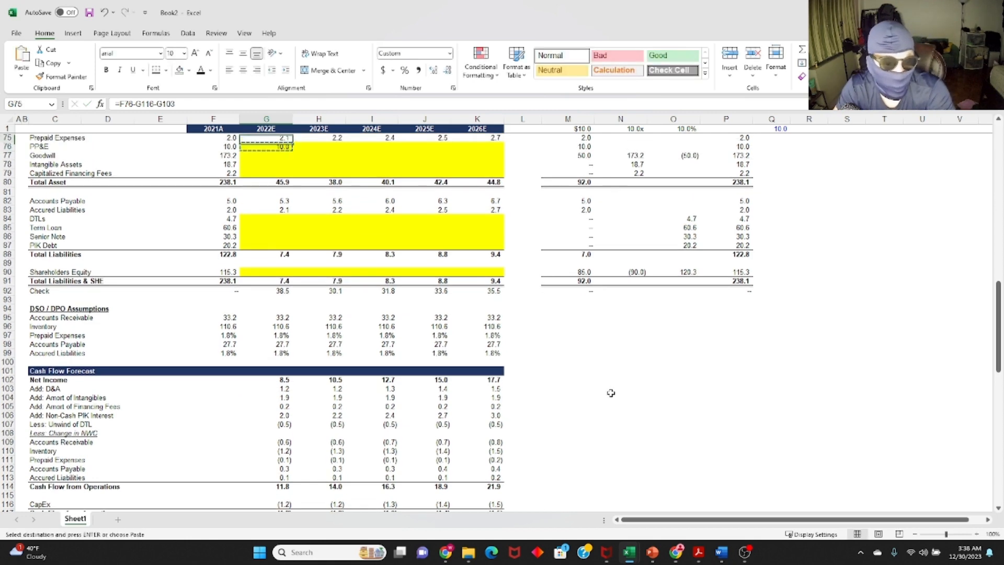
key(Up)
key(ctrl+Right)
key(Down)
key(ctrl+shift+Left)
key(Return)
key(ctrl+Left)
key(Right)
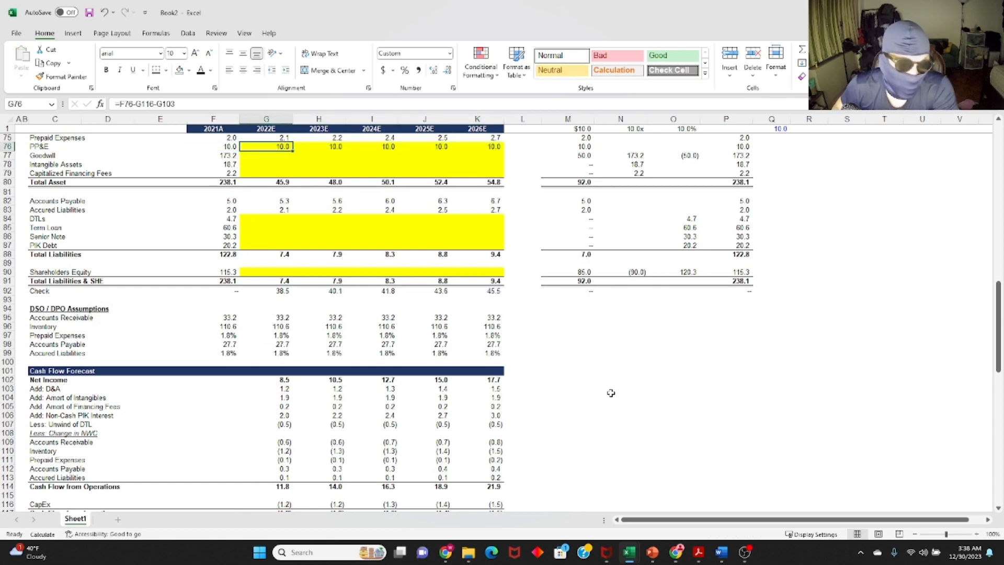
Compare the 2022E % D&A and % CapEx assumptions in G68 and G69 with the PP&E formula in G76.
scroll(325, 287, up, 5)
click(278, 209)
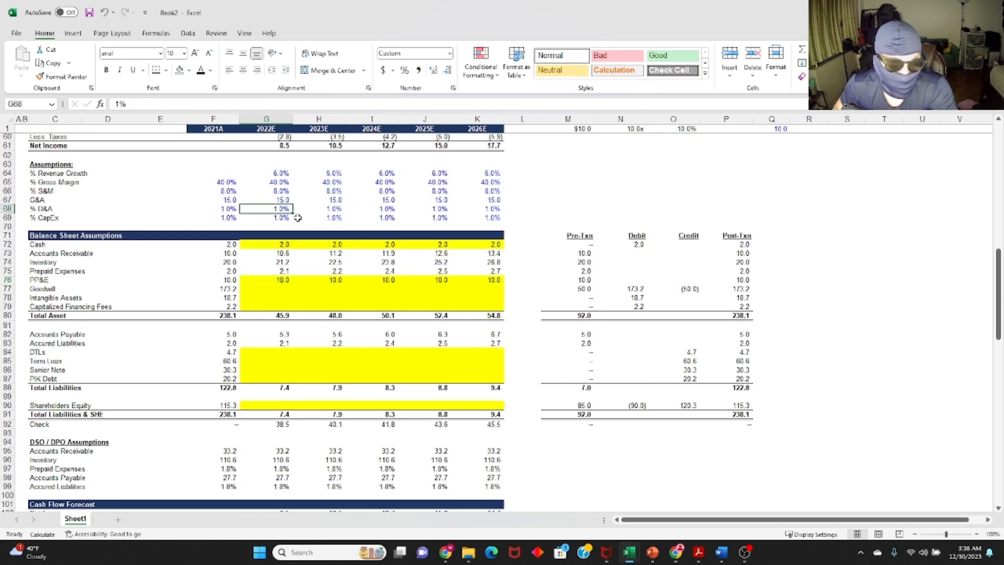
click(281, 216)
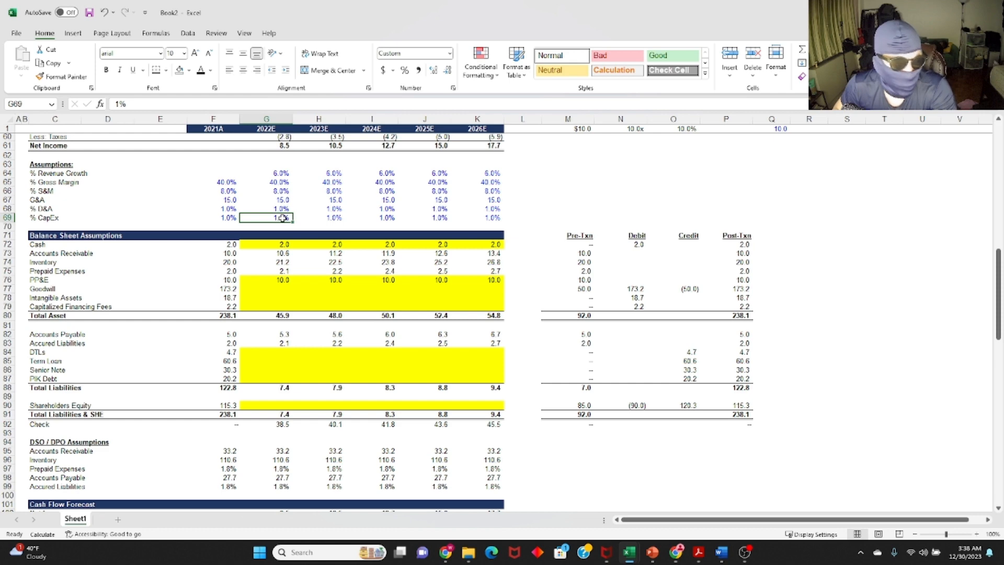
scroll(340, 310, down, 1)
click(272, 255)
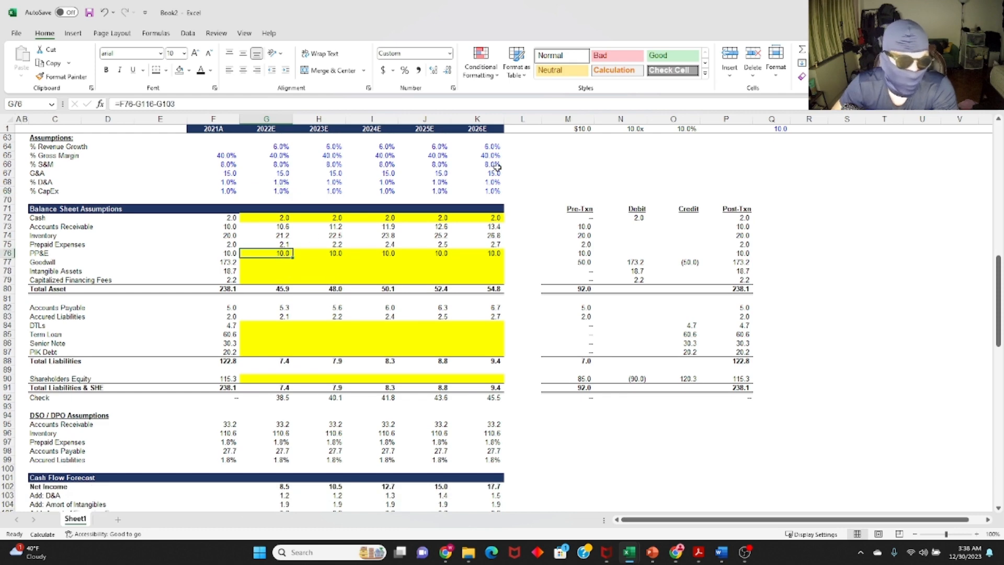
Set 2022E Goodwill in G77 equal to the prior-year balance, =F77.
key(Left)
key(Down)
key(Right)
text(=)
key(Left)
key(Return)
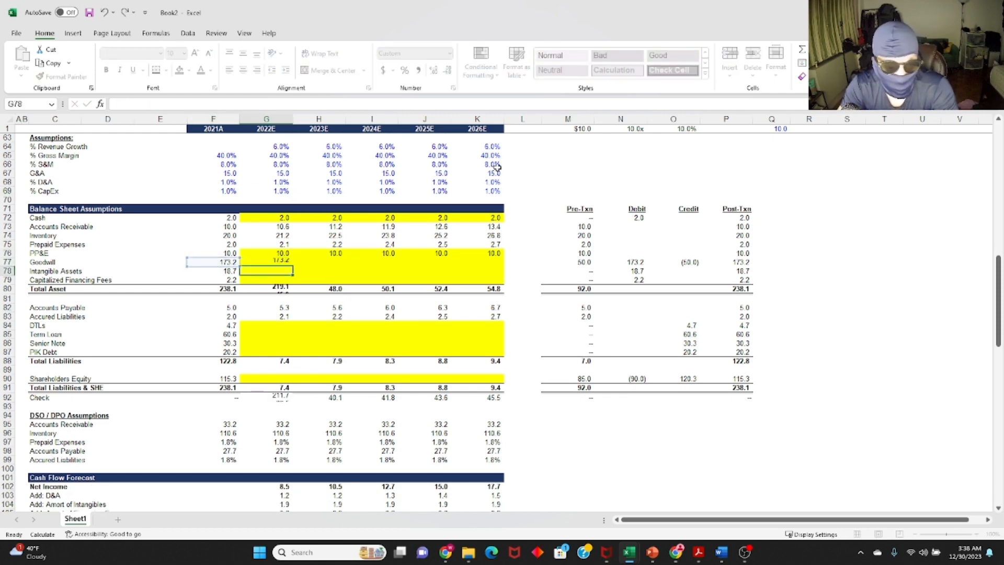
Copy the Goodwill formula in G77 across to K77.
key(Up)
key(ctrl+c)
key(Up)
key(ctrl+Right)
key(Down)
key(ctrl+shift+Left)
key(ctrl+v)
key(Escape)
key(Left)
key(ctrl+Left)
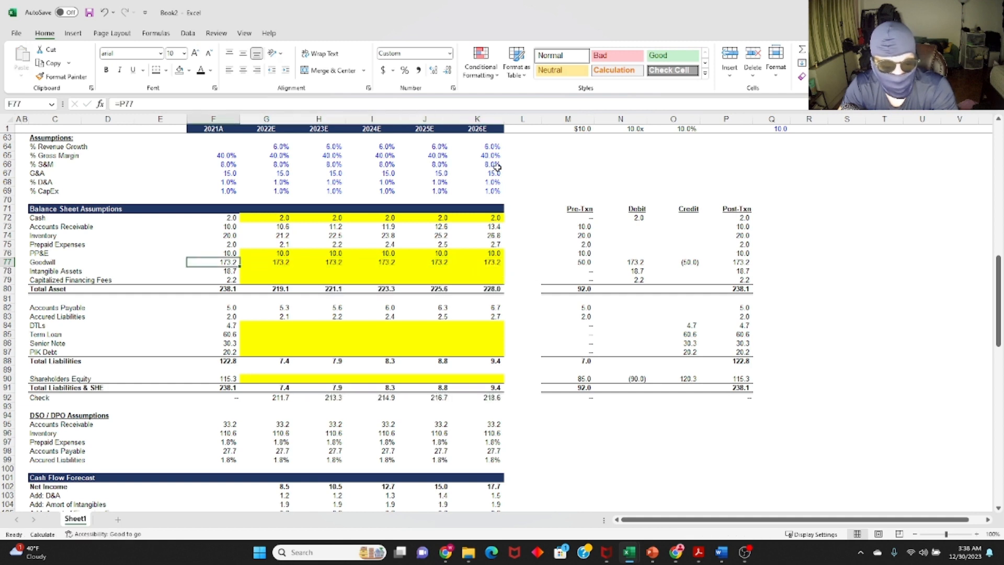
Calculate 2022E Intangible Assets in G78 as the prior-year balance less amortization of intangibles, =F78-G104.
key(Right)
key(Down)
text(=)
key(Left)
text(+)
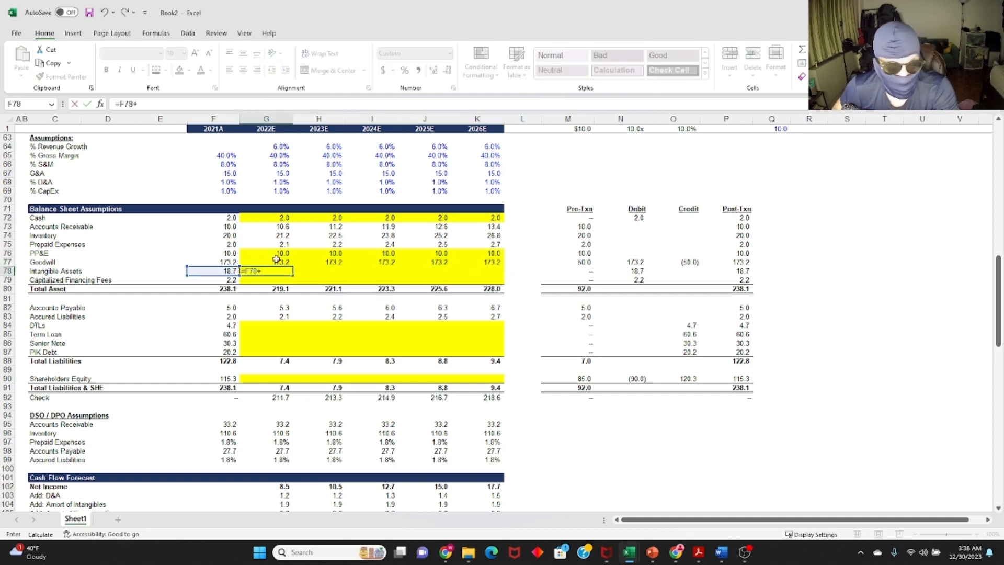
scroll(260, 269, down, 3)
scroll(280, 189, down, 3)
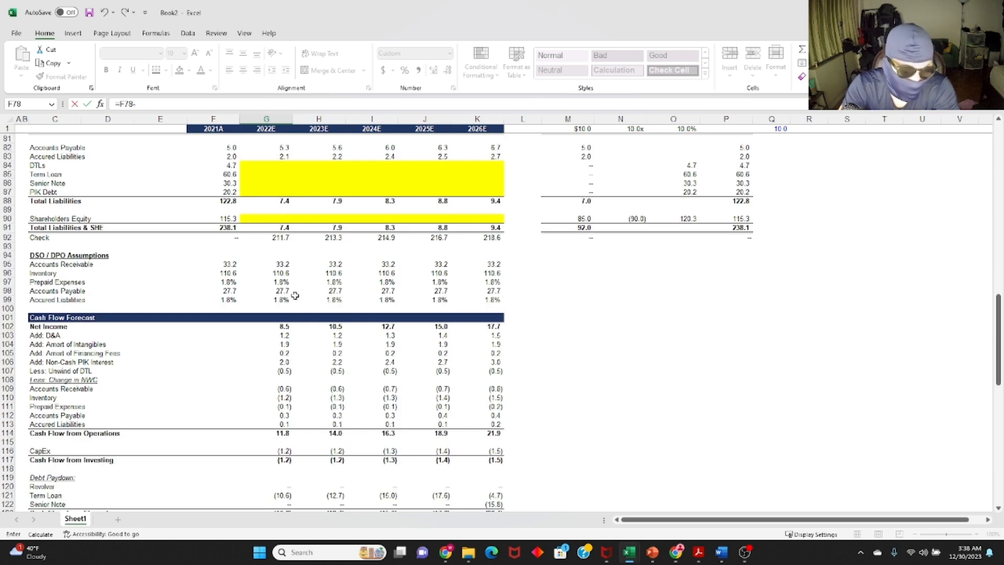
click(286, 345)
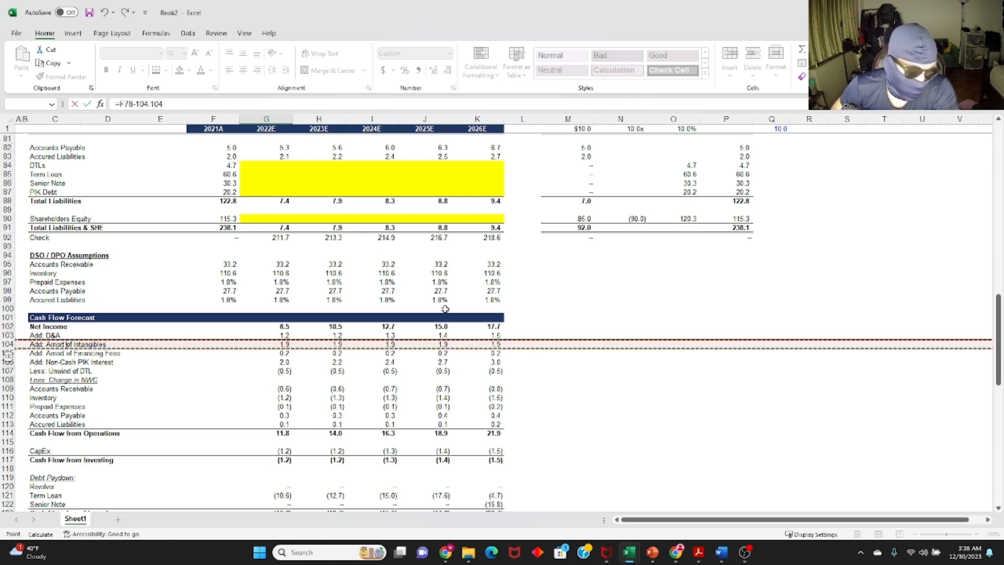
key(Return)
Copy the Intangible Assets formula in G78 across to K78.
key(Up)
key(ctrl+c)
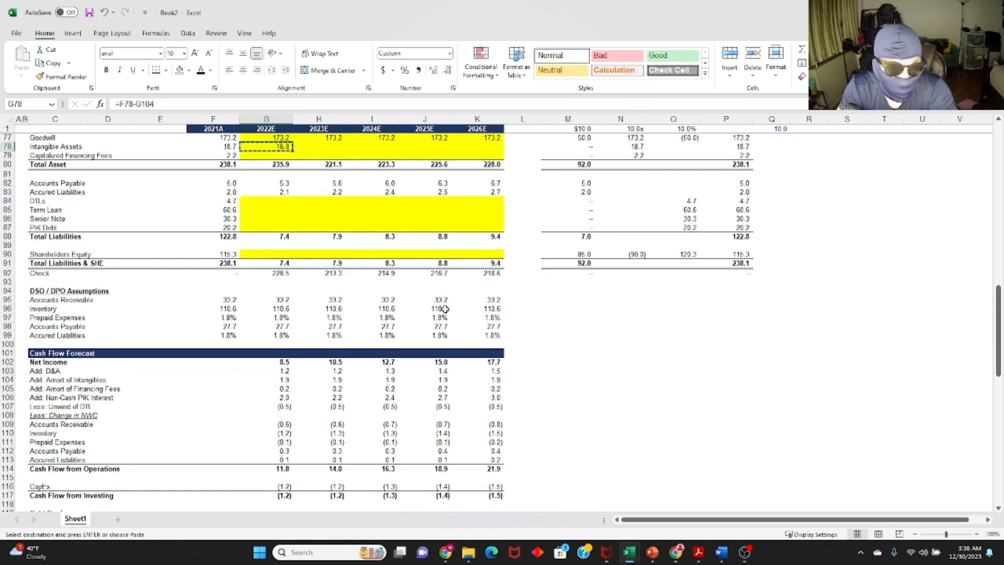
key(shift+Right)
key(shift+Right)
key(shift+Right)
key(shift+Right)
key(ctrl+v)
Calculate 2022E Capitalized Financing Fees in G79 as the prior-year balance less financing fee amortization, =F79-G105.
key(Down)
text(=)
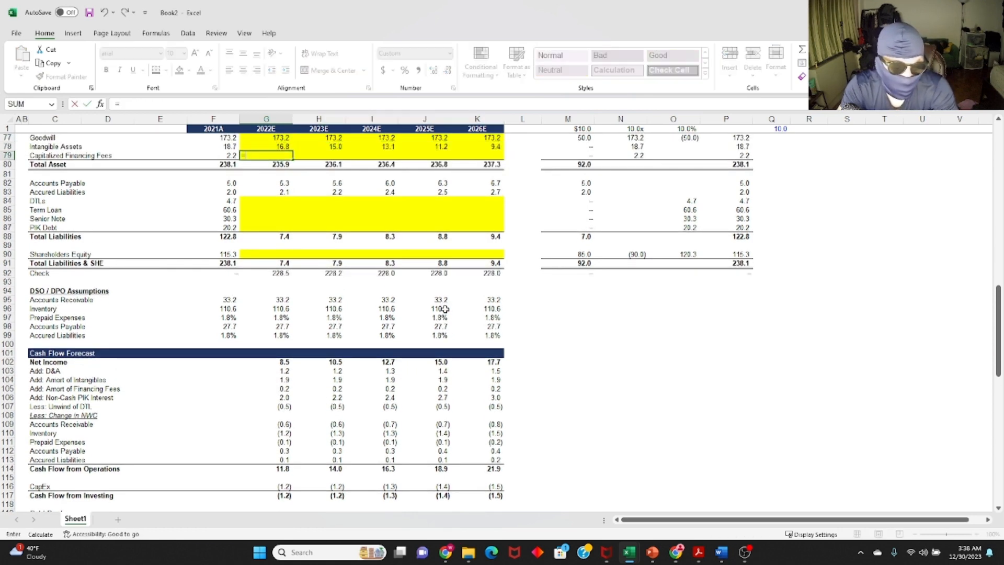
key(Left)
text(-)
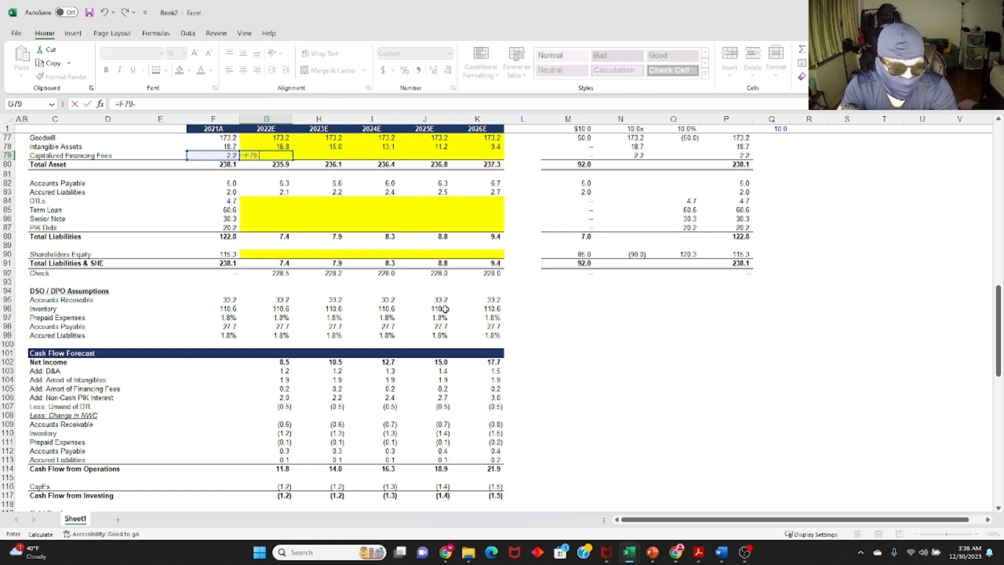
click(293, 388)
key(Return)
Copy the Intangible Assets and Capitalized Financing Fees formulas in G78:G79 across to column K.
key(Up)
key(Up)
key(shift+Down)
key(ctrl+c)
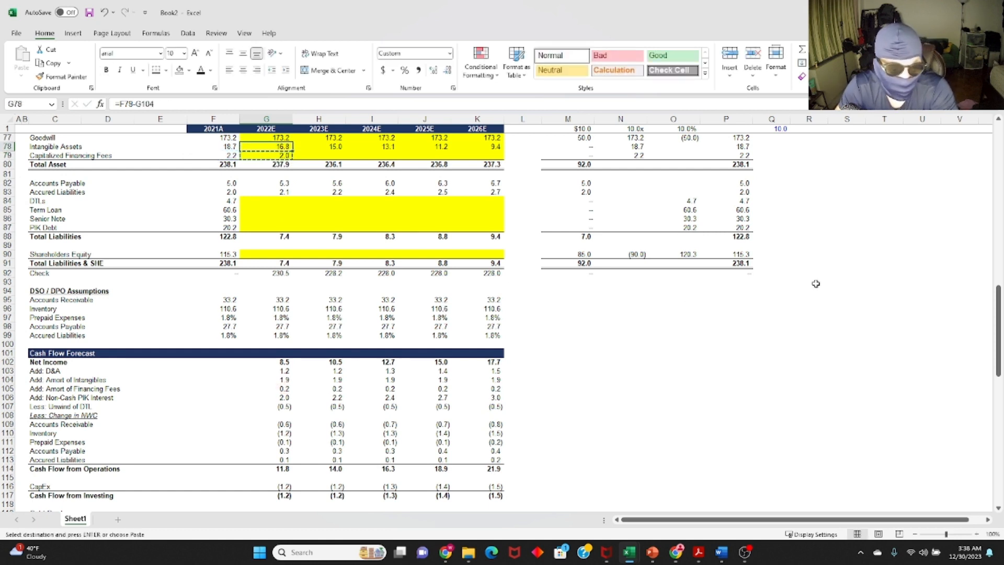
key(ctrl+Right)
key(Down)
key(ctrl+shift+Left)
key(ctrl+v)
key(Escape)
Check the Capitalized Financing Fees formulas in row 79 across the projected years.
key(Left)
key(Left)
key(Left)
key(Left)
key(Left)
key(Right)
key(F2)
key(Escape)
key(Right)
key(Right)
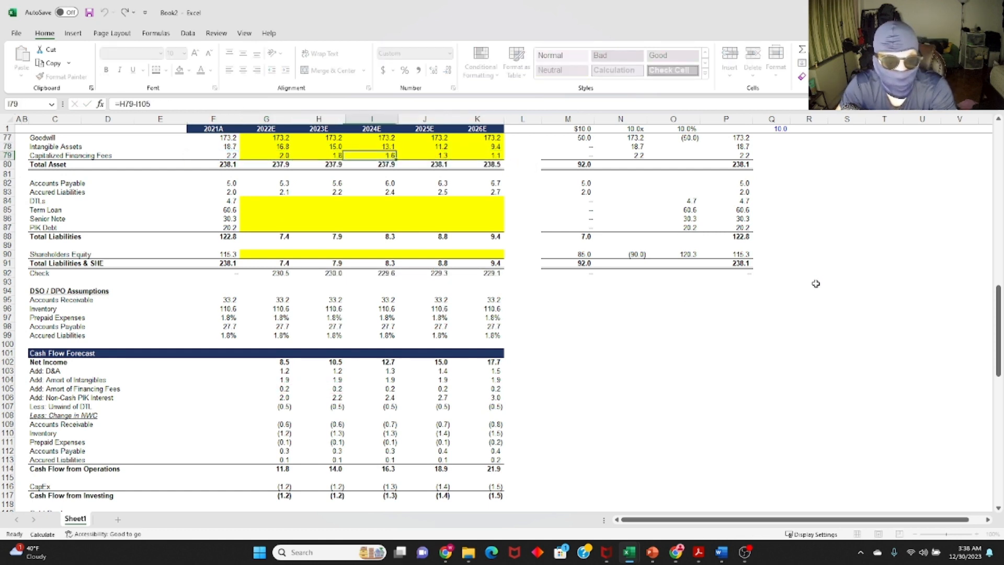
key(Right)
key(Right)
key(F2)
key(Escape)
key(Right)
Calculate 2022E DTLs in G84 as the prior-year balance plus the negative DTL unwind, =F84+G107.
key(Left)
key(Left)
key(Left)
key(Left)
key(Down)
key(Down)
key(Down)
key(Left)
key(Down)
key(Down)
key(Down)
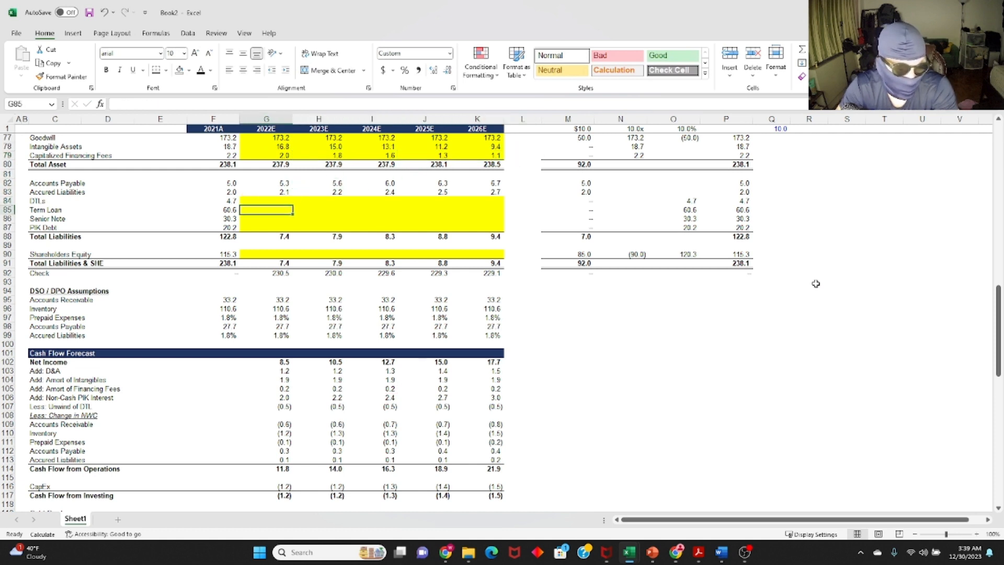
key(Up)
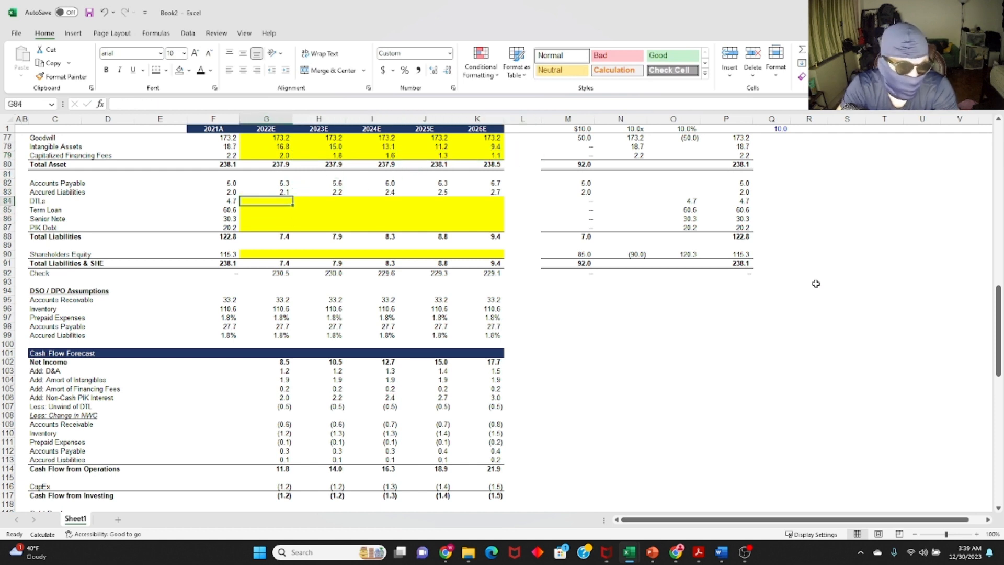
text(=)
key(Left)
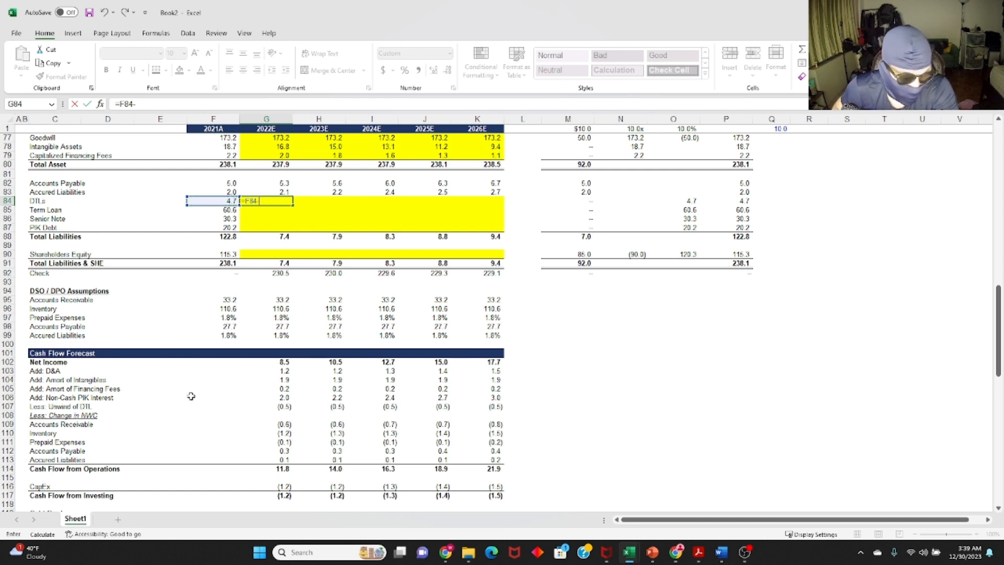
text(-)
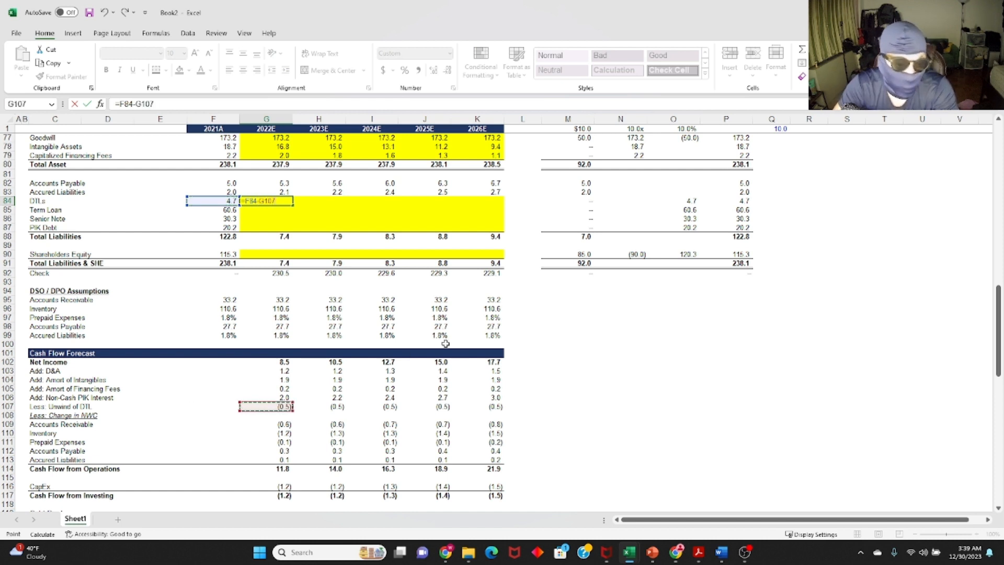
text(+)
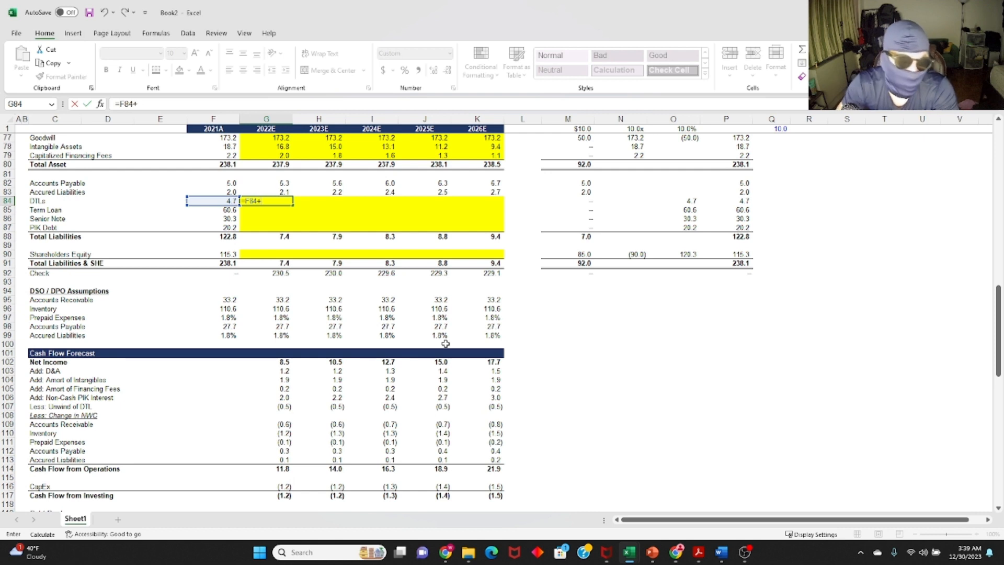
click(275, 407)
key(ctrl+Return)
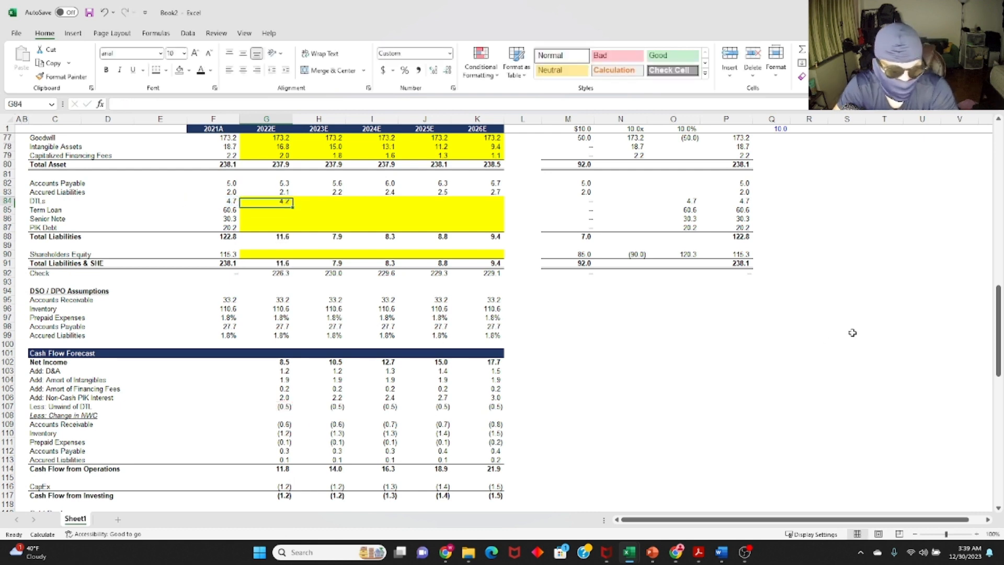
Copy the DTLs formula in G84 across to K84.
key(ctrl+c)
key(Up)
key(ctrl+Right)
key(Down)
key(ctrl+shift+Left)
key(Return)
key(Left)
key(ctrl+Left)
key(Right)
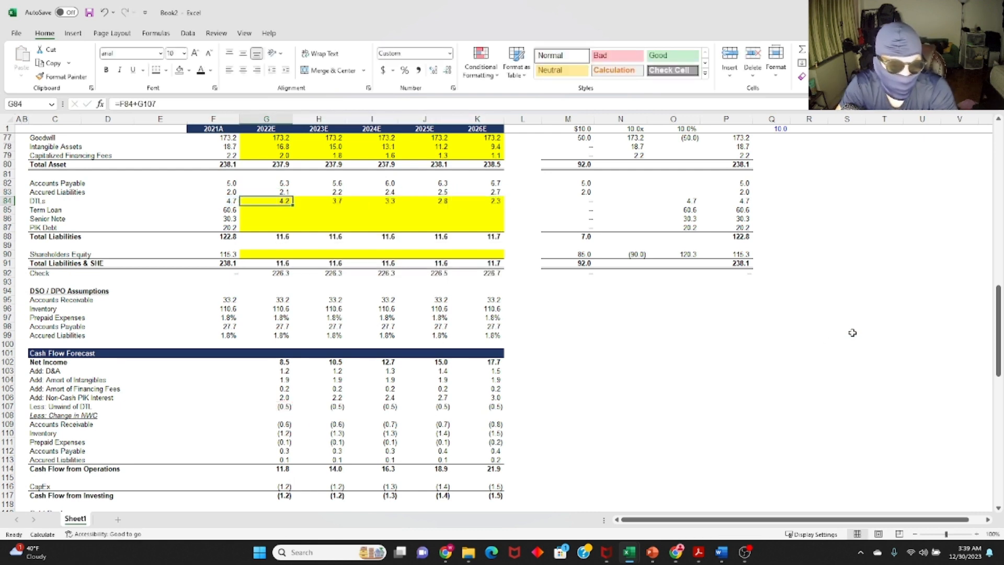
Link the 2022E Term Loan in G85 to the debt schedule's Ending Term Loan Balance, =G153.
key(Down)
text(=)
key(Left)
key(Right)
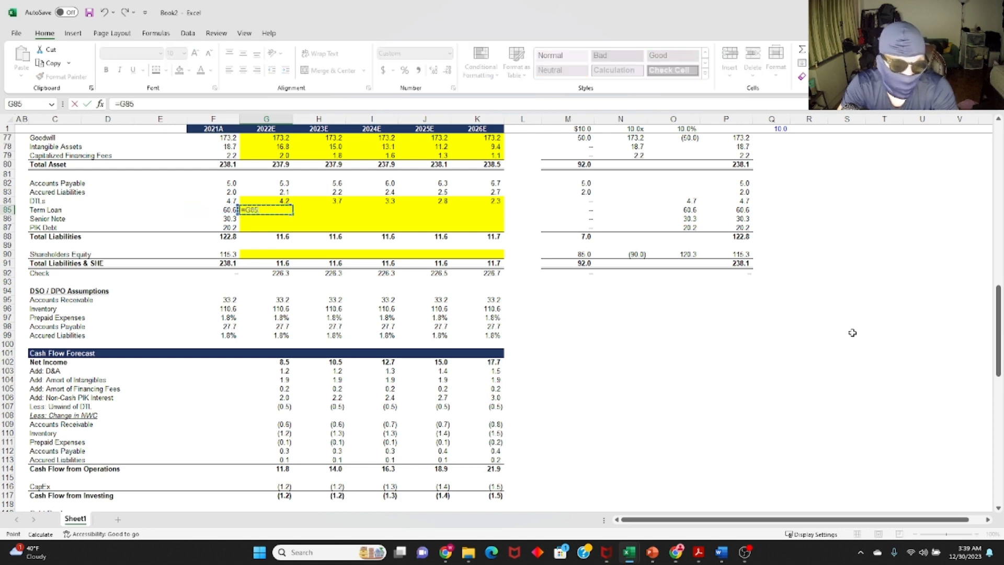
scroll(266, 223, down, 11)
scroll(266, 224, down, 11)
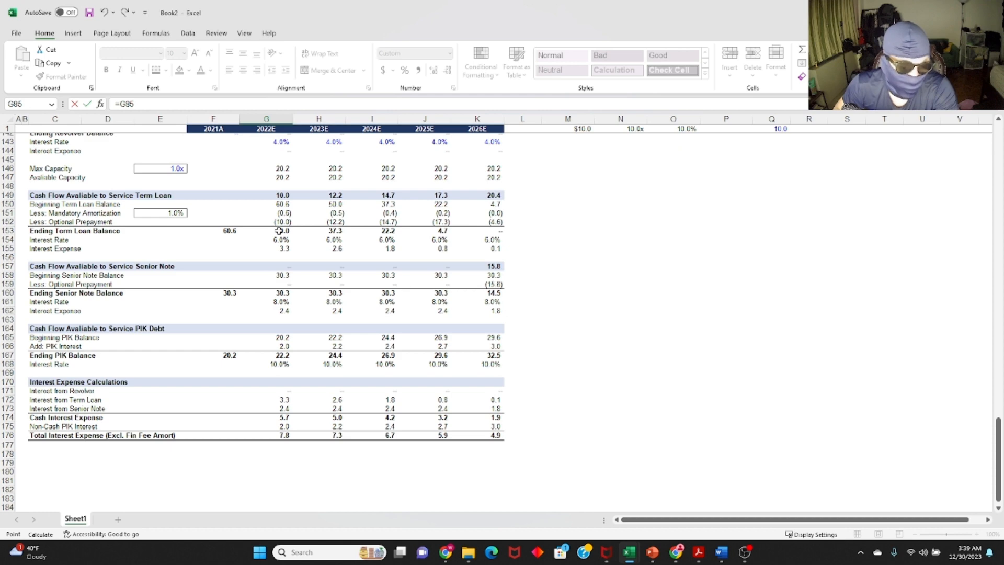
click(279, 231)
key(Return)
Copy the Term Loan link in G85 across to K85.
key(Up)
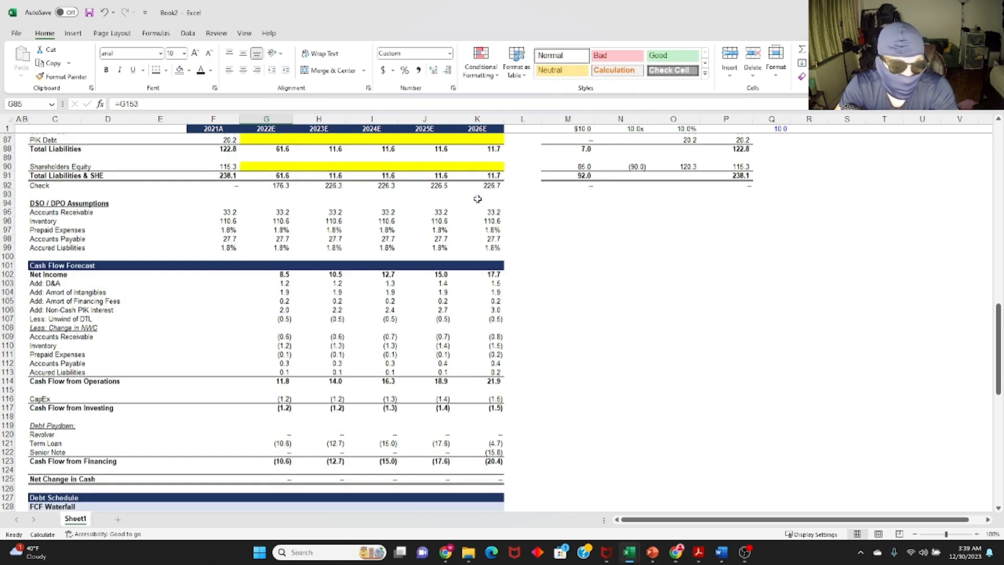
key(ctrl+c)
key(Up)
key(ctrl+Right)
key(Down)
key(shift+ctrl+Left)
key(ctrl+v)
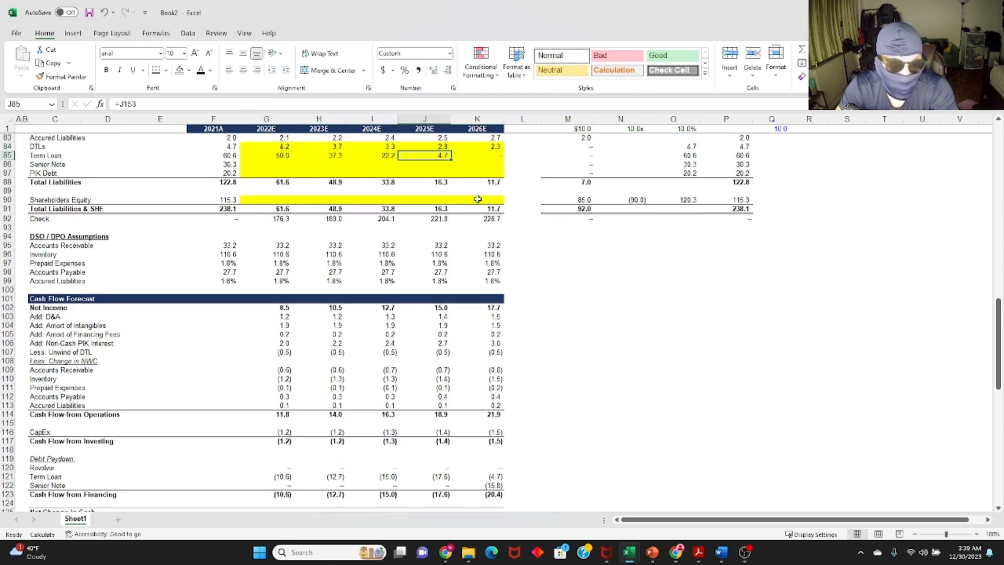
Link the 2022E Senior Note in G86 to the debt schedule's Ending Senior Note Balance, =G160.
key(ctrl+Left)
key(Down)
text(=)
scroll(258, 280, down, 13)
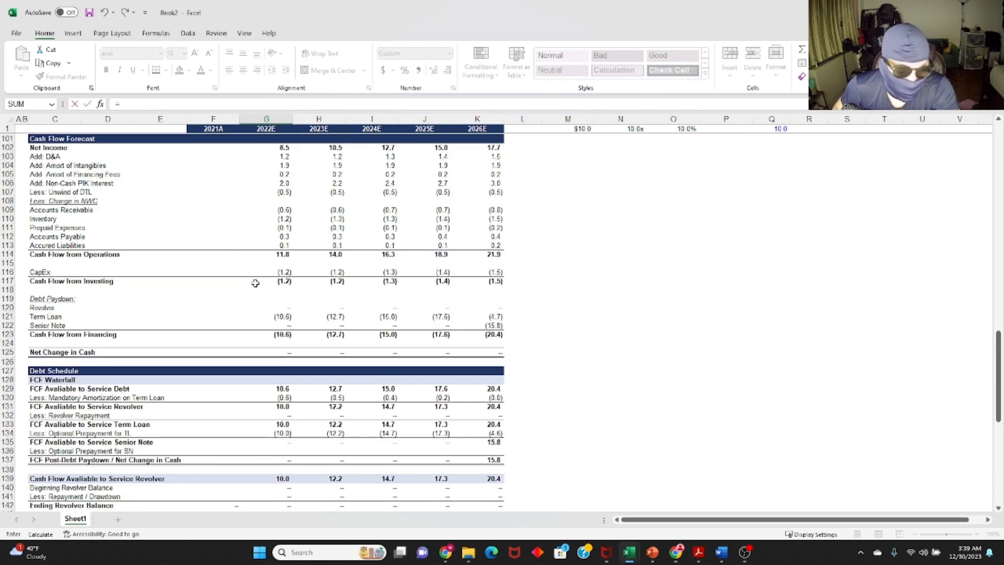
scroll(288, 313, down, 2)
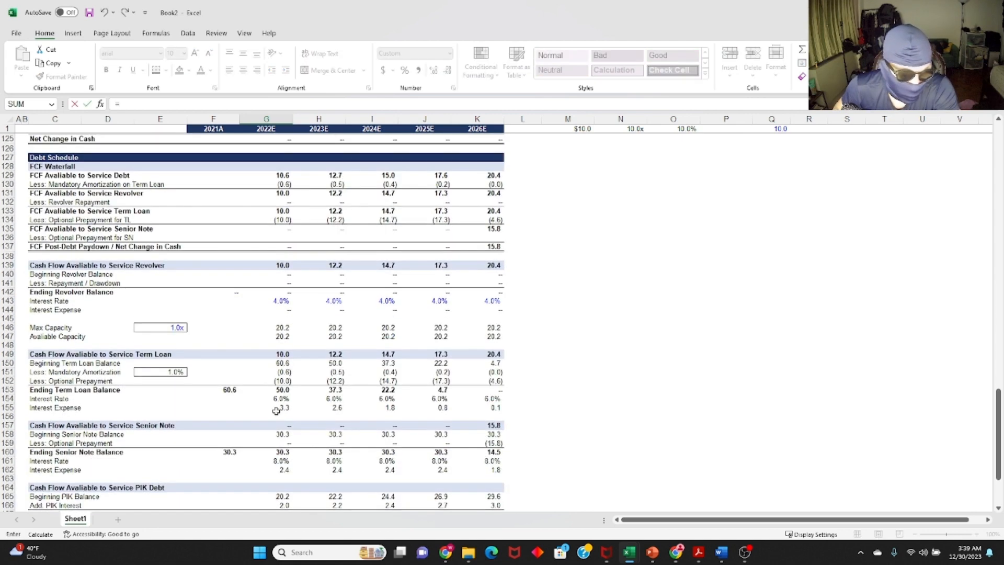
click(277, 426)
key(Return)
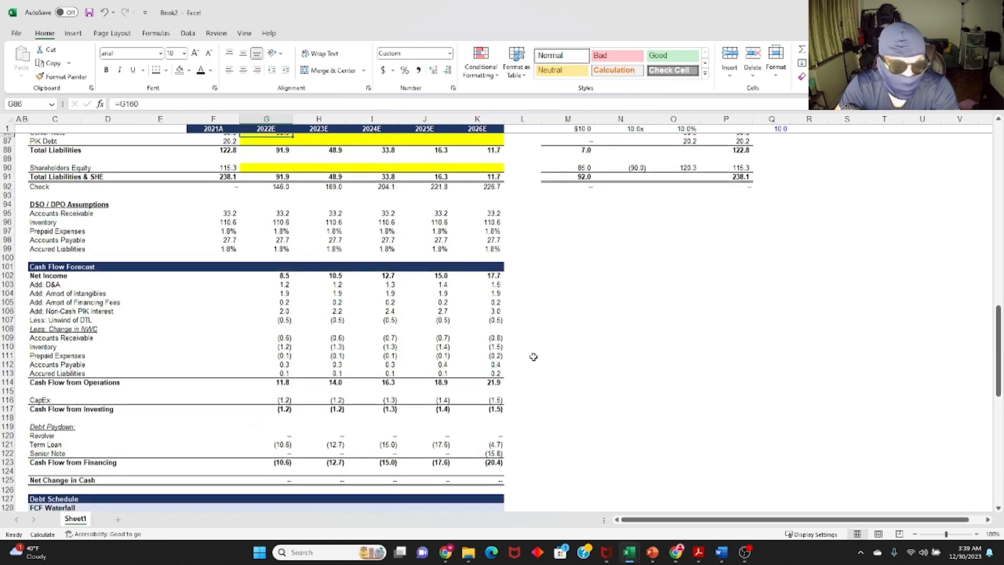
Copy the Senior Note link in G86 across to K86.
key(Up)
key(ctrl+c)
key(Up)
key(ctrl+Right)
key(Down)
key(ctrl+shift+Left)
key(ctrl+v)
key(Escape)
Link the 2022E PIK Debt in G87 to the debt schedule's Ending PIK Balance, =G167.
key(Left)
key(ctrl+Left)
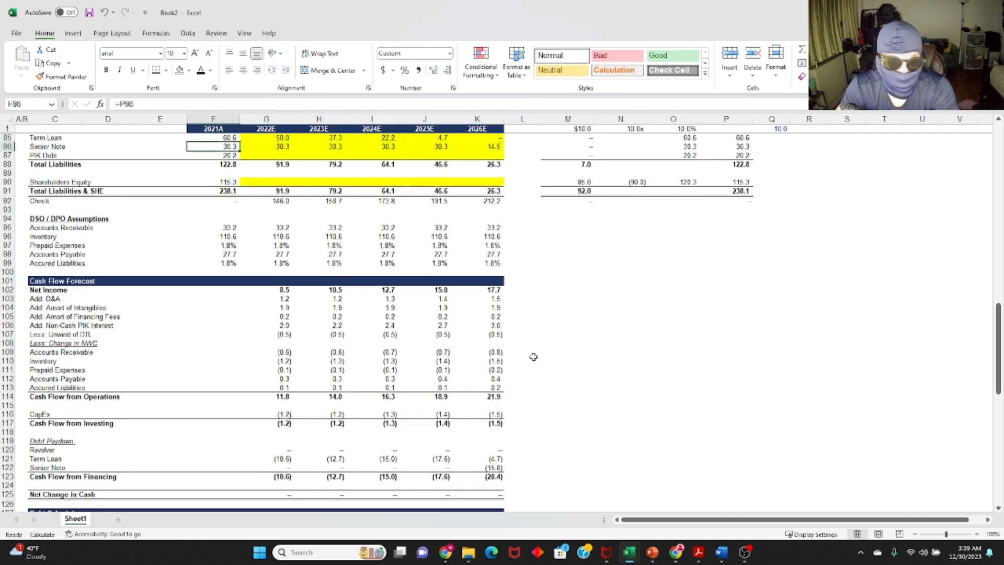
key(Right)
key(Down)
text(=)
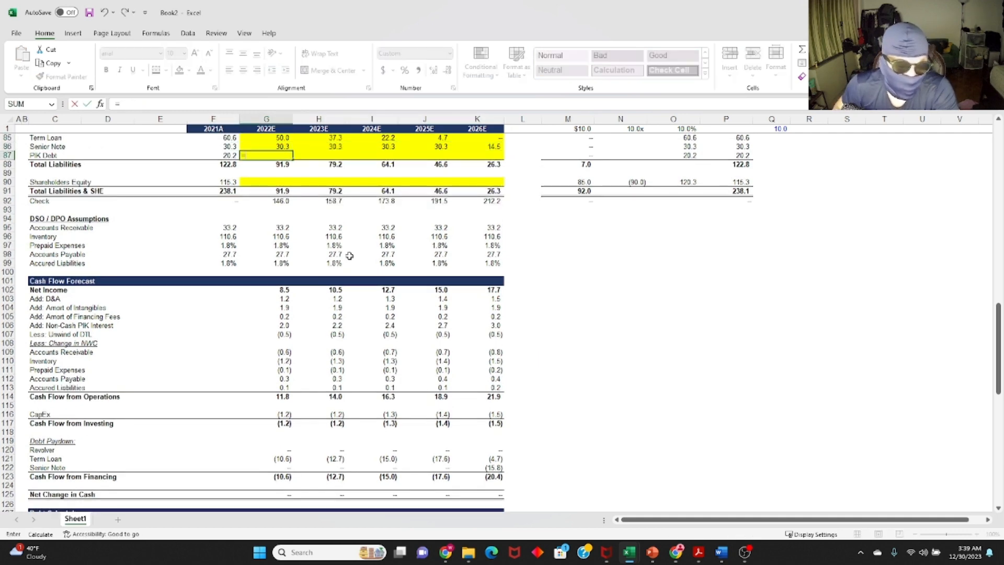
scroll(280, 191, down, 16)
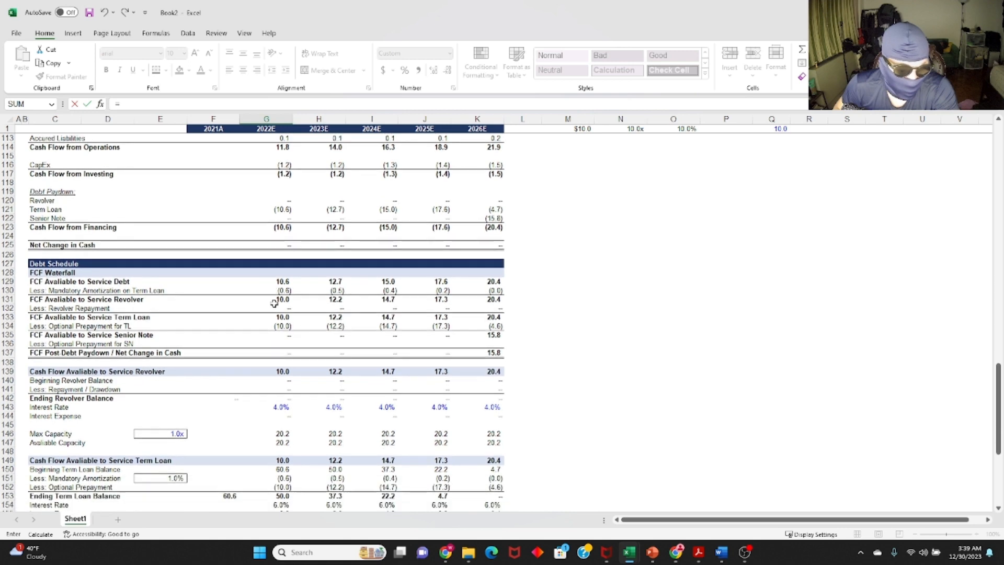
click(283, 450)
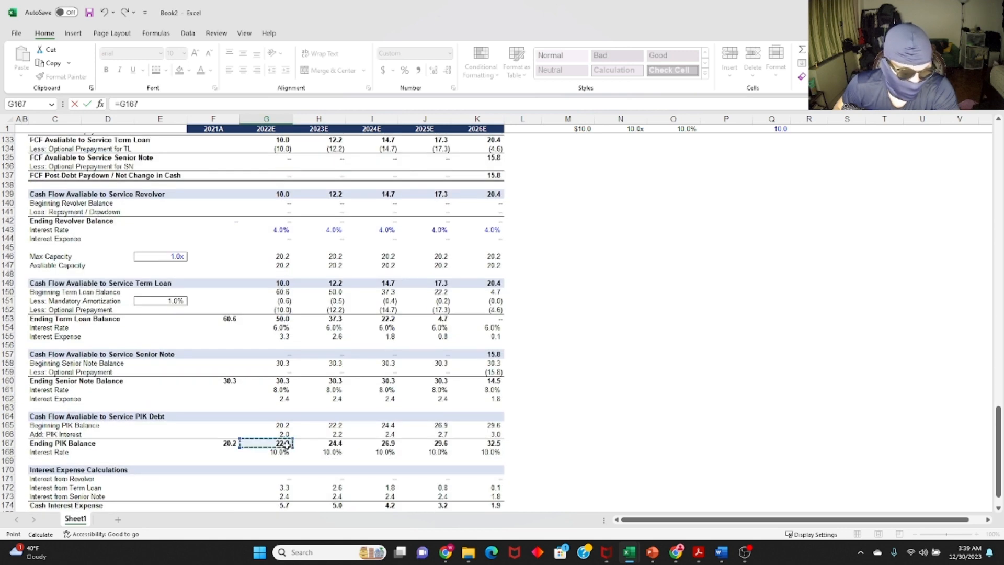
key(ctrl+Return)
Copy the PIK Debt link in G87 across to K87.
key(ctrl+c)
key(Up)
key(ctrl+Right)
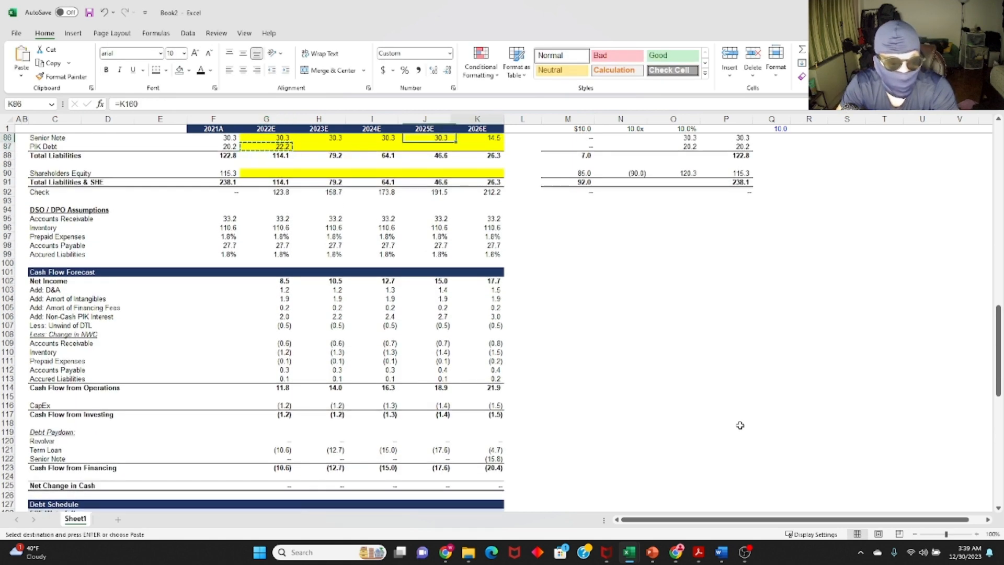
key(Down)
key(ctrl+shift+Left)
key(Return)
Calculate 2022E Shareholders Equity in G90 as the prior-year balance plus net income, =F90+G102.
key(ctrl+Left)
key(Right)
key(Down)
key(Down)
key(Down)
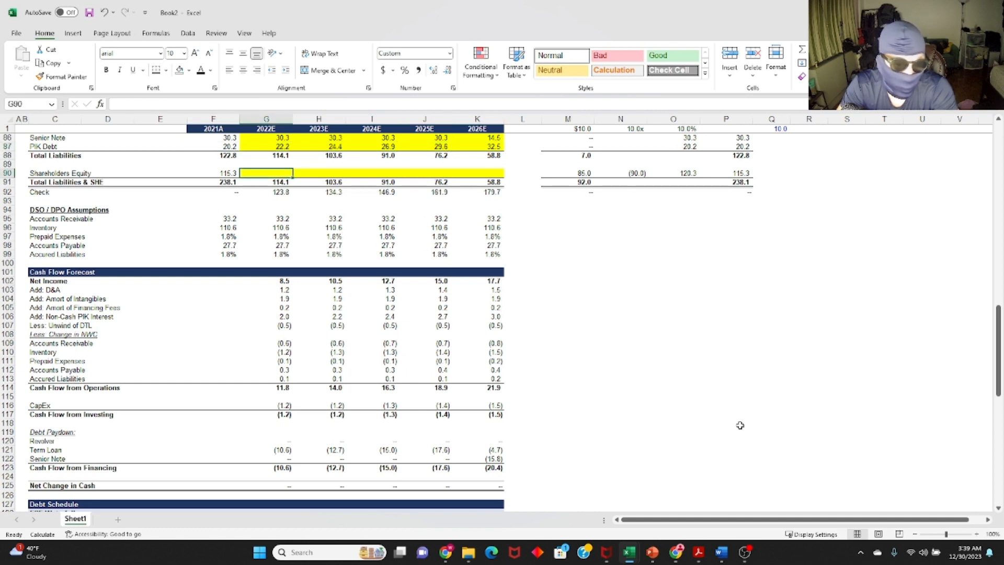
text(=)
key(Left)
text(+)
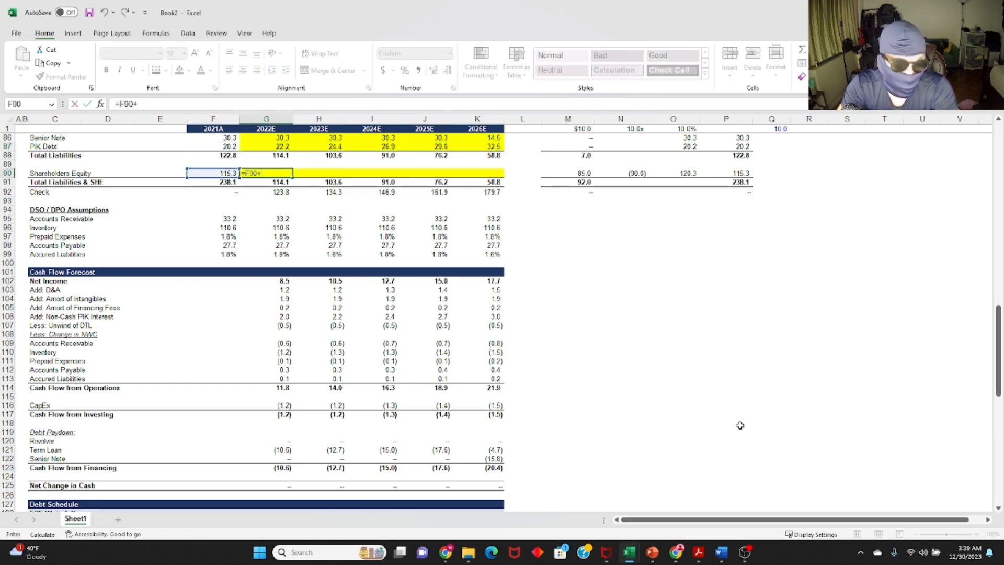
click(286, 290)
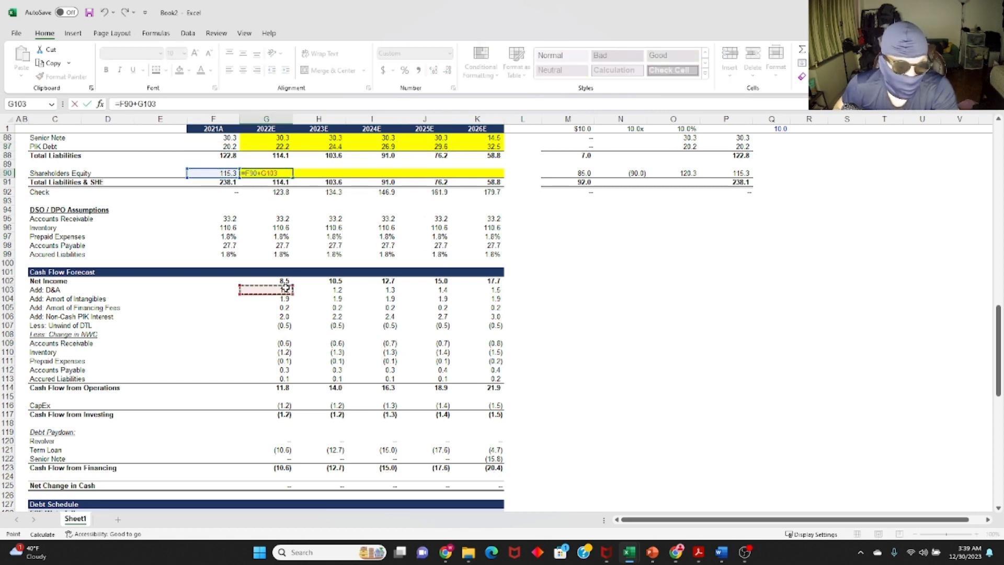
key(Up)
key(Return)
Copy the Shareholders Equity formula in G90 across to K90.
key(Up)
key(ctrl+c)
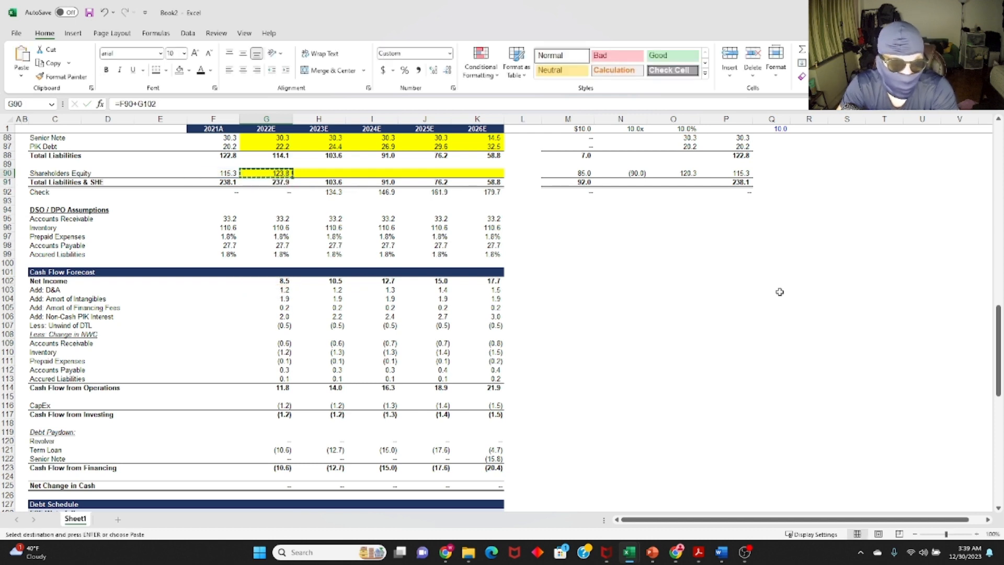
key(ctrl+shift+Right)
key(Left)
key(Right)
key(Down)
key(ctrl+Right)
key(Up)
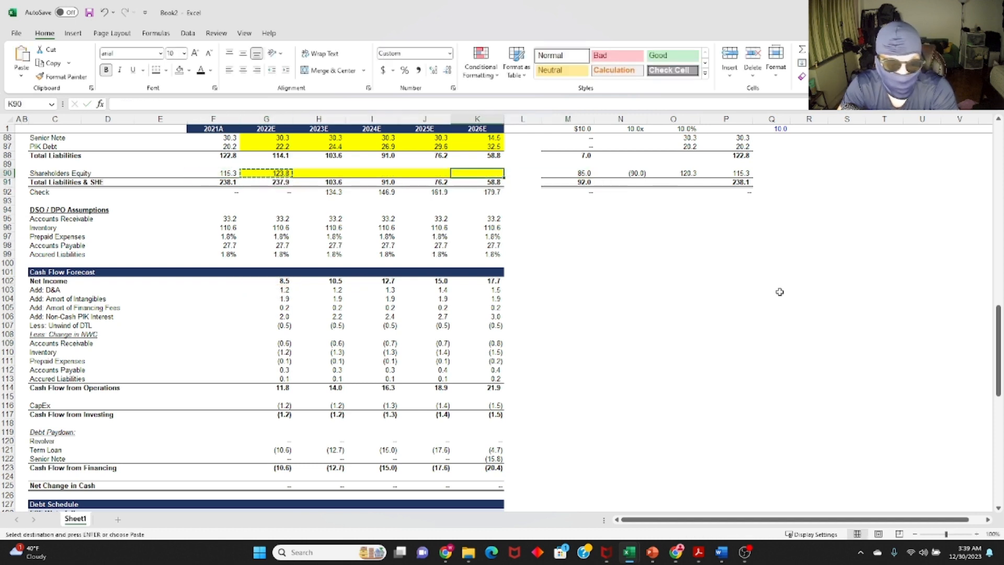
key(ctrl+shift+Left)
key(ctrl+v)
key(Escape)
Check the cell references in each projected year's Shareholders Equity formula from G90 to K90.
key(Left)
key(ctrl+Left)
key(F2)
key(Tab)
key(F2)
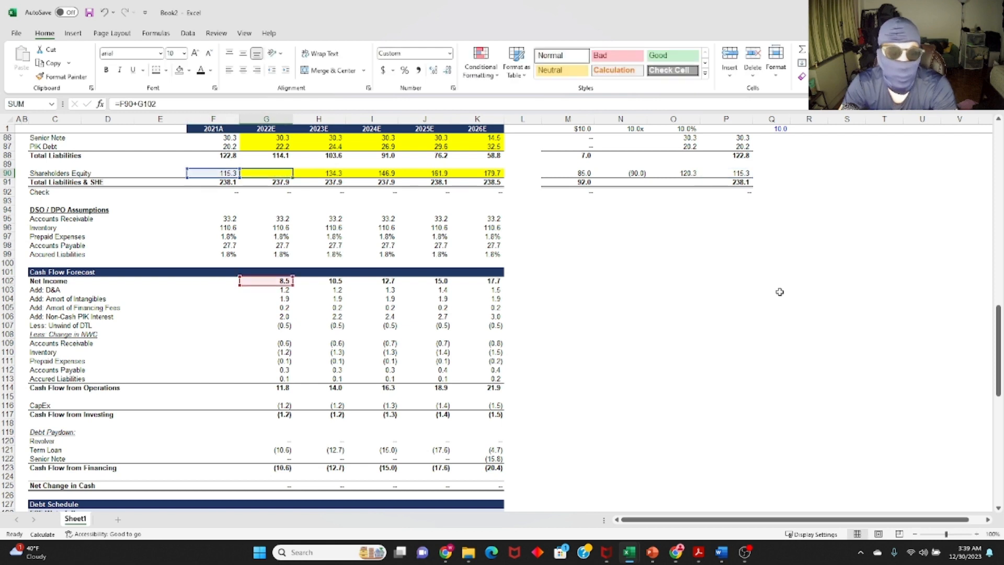
key(Tab)
key(F2)
key(Tab)
key(F2)
key(Tab)
key(F2)
key(Tab)
key(F2)
key(Escape)
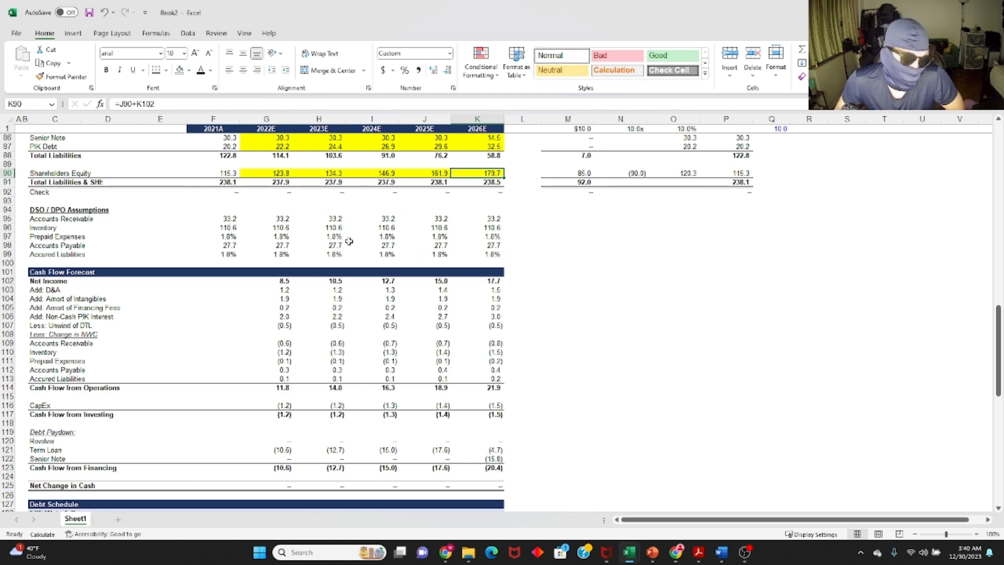
Remove the yellow fill from the projected balance sheet cells G76:K90.
scroll(260, 208, up, 4)
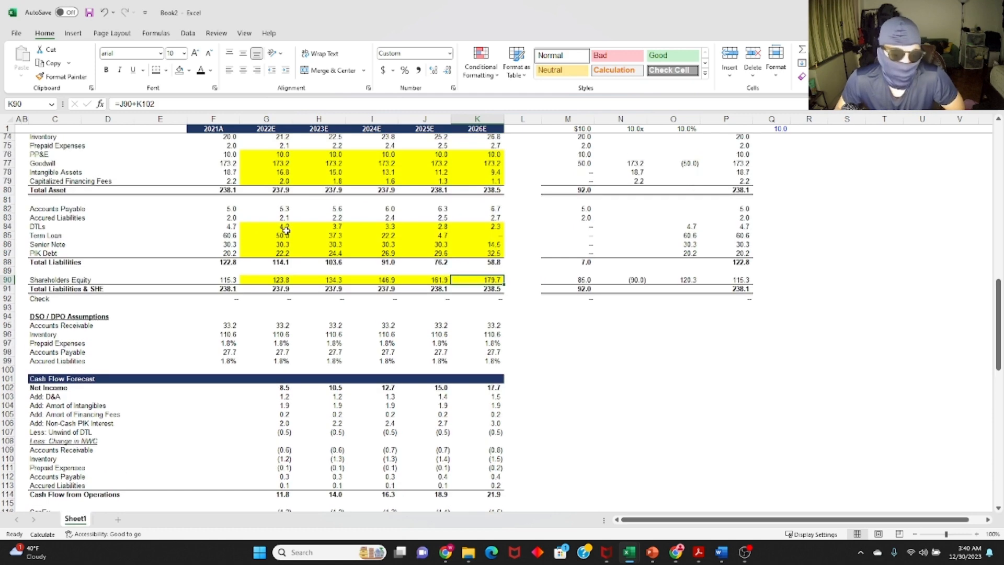
drag(267, 154, 494, 282)
key(alt+h)
key(h)
key(n)
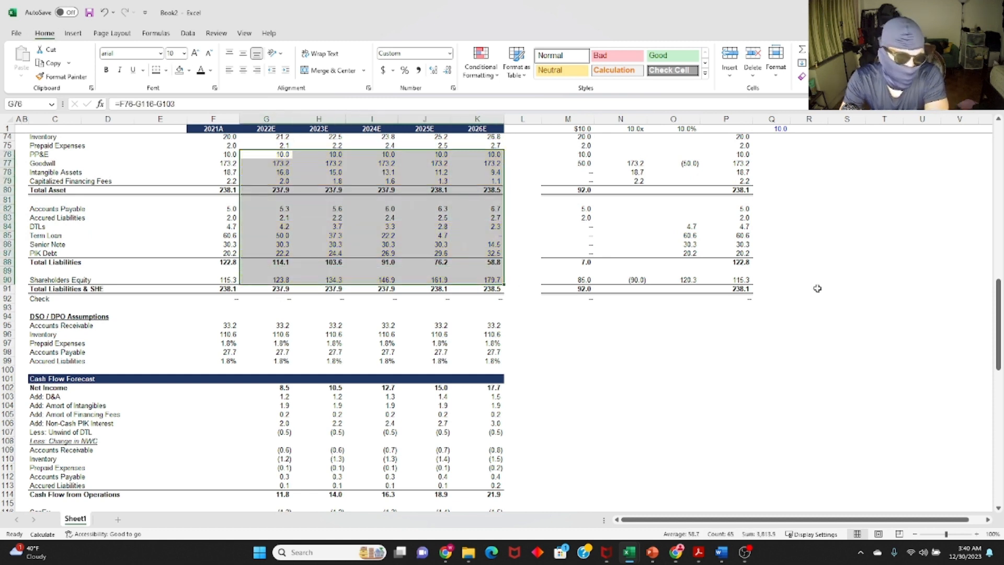
key(Up)
key(Down)
Remove the yellow fill from the projected Cash cells G72:K72.
scroll(312, 347, up, 8)
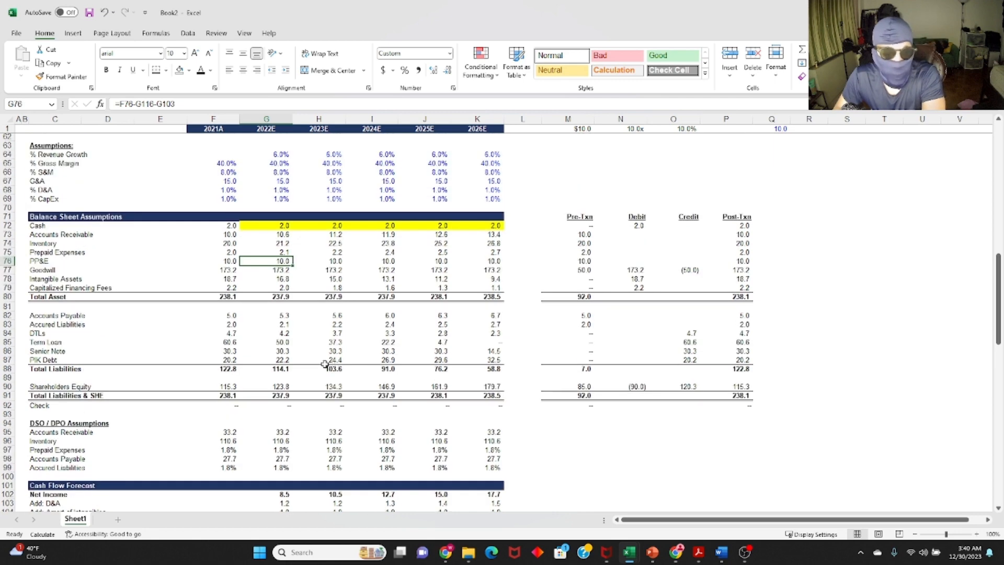
drag(269, 332, 486, 332)
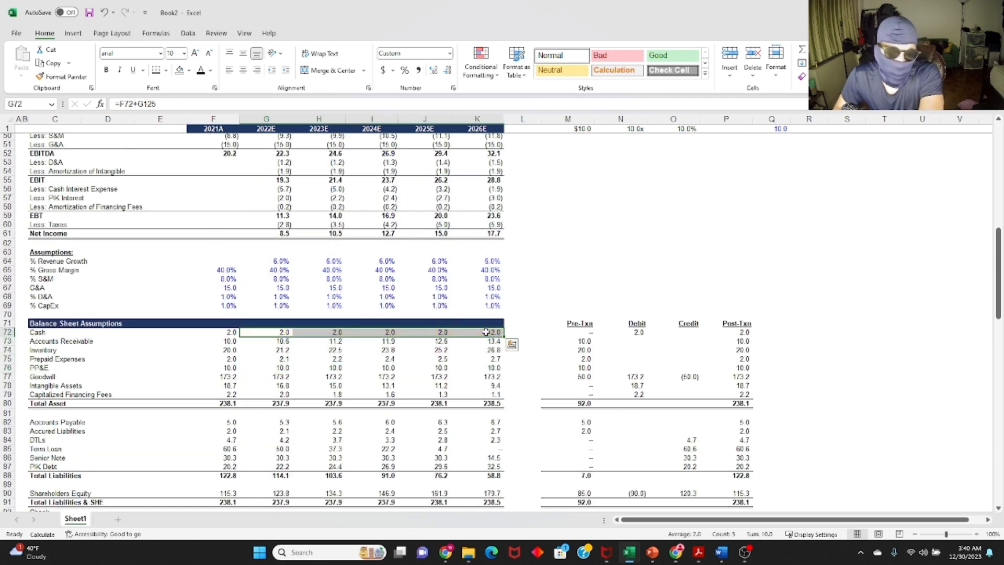
click(304, 376)
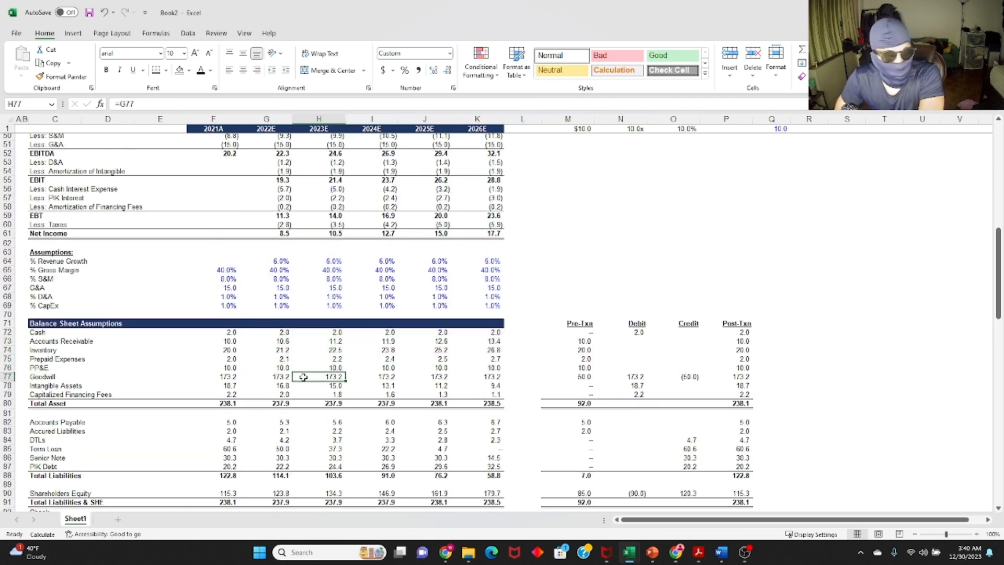